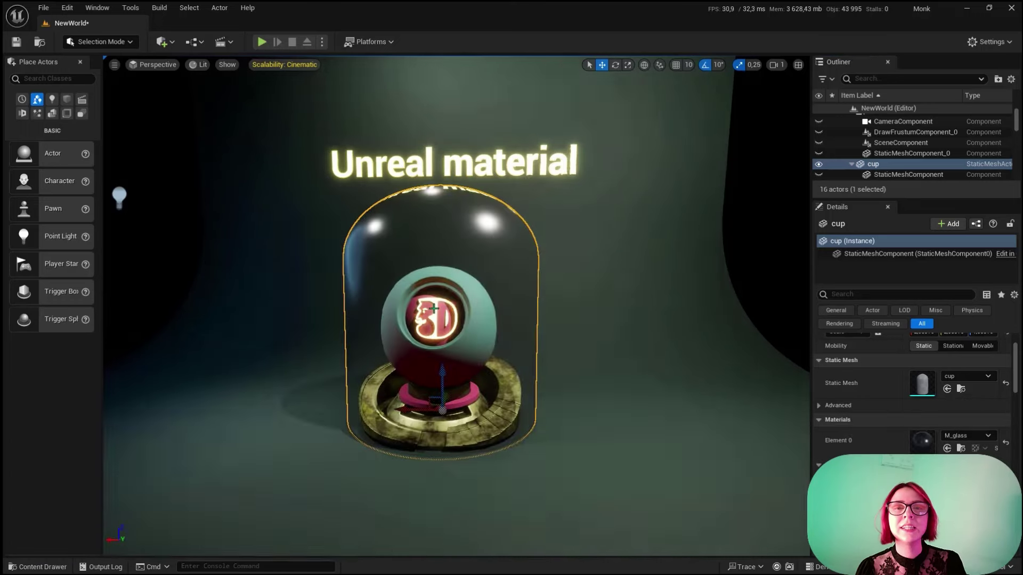
Orbit the viewport in closer to the cup and the glowing text
right_drag(454, 305, 405, 299)
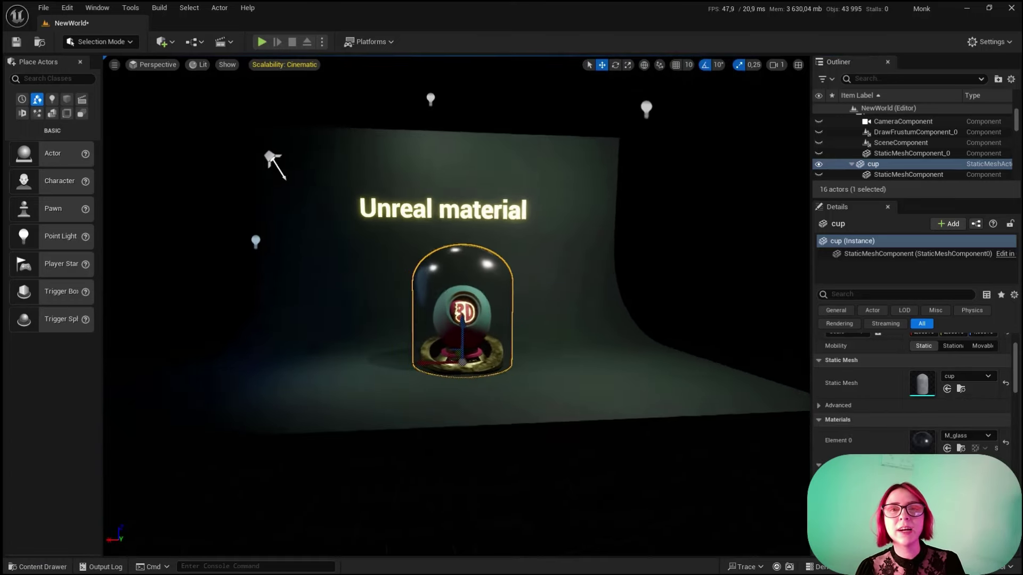
scroll(574, 320, up, 3)
click(573, 319)
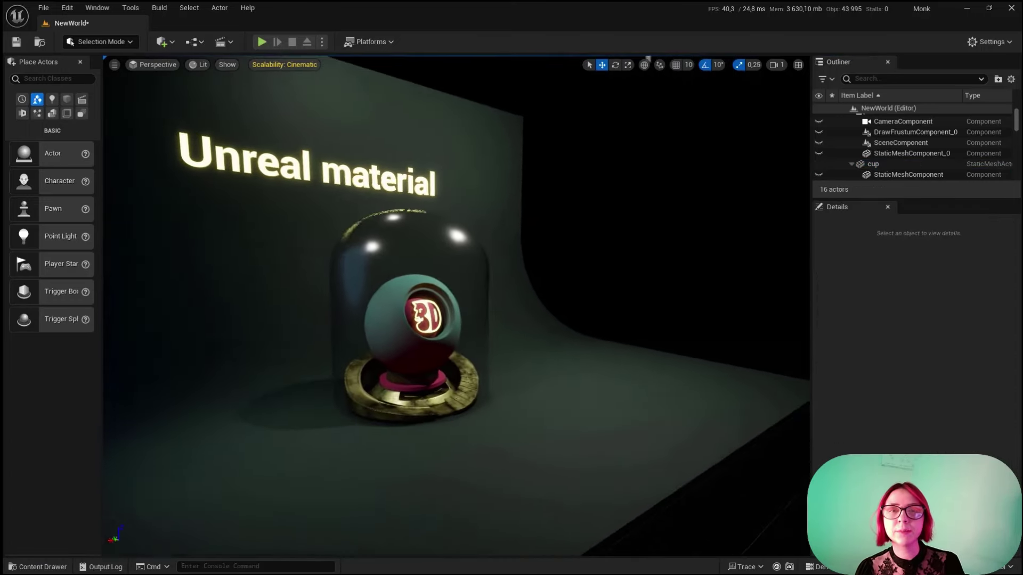
scroll(533, 318, up, 5)
mouse_move(533, 318)
right_down()
mouse_move(479, 315)
mouse_move(244, 109)
right_up()
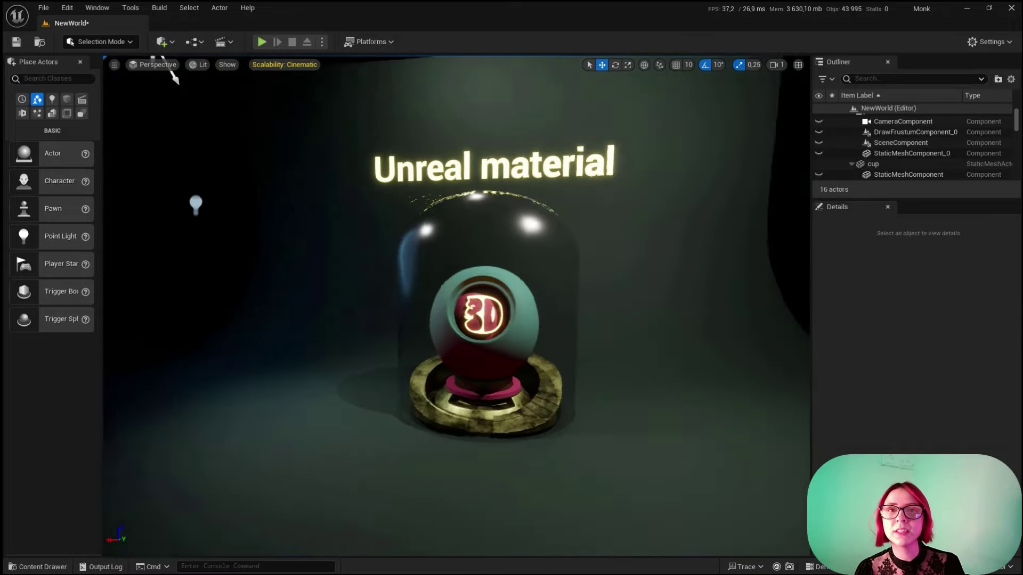
right_drag(168, 73, 229, 90)
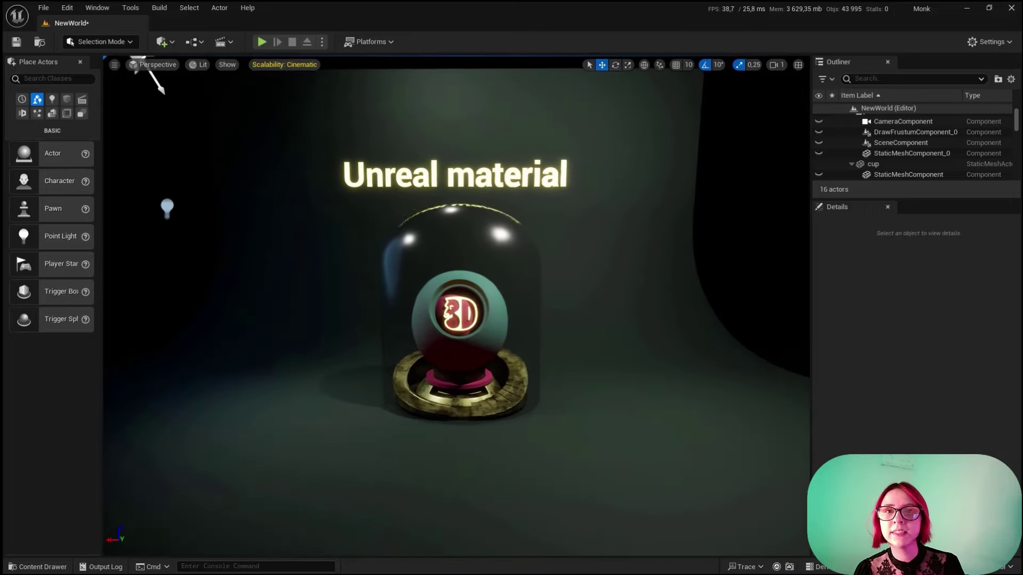
right_drag(229, 90, 223, 93)
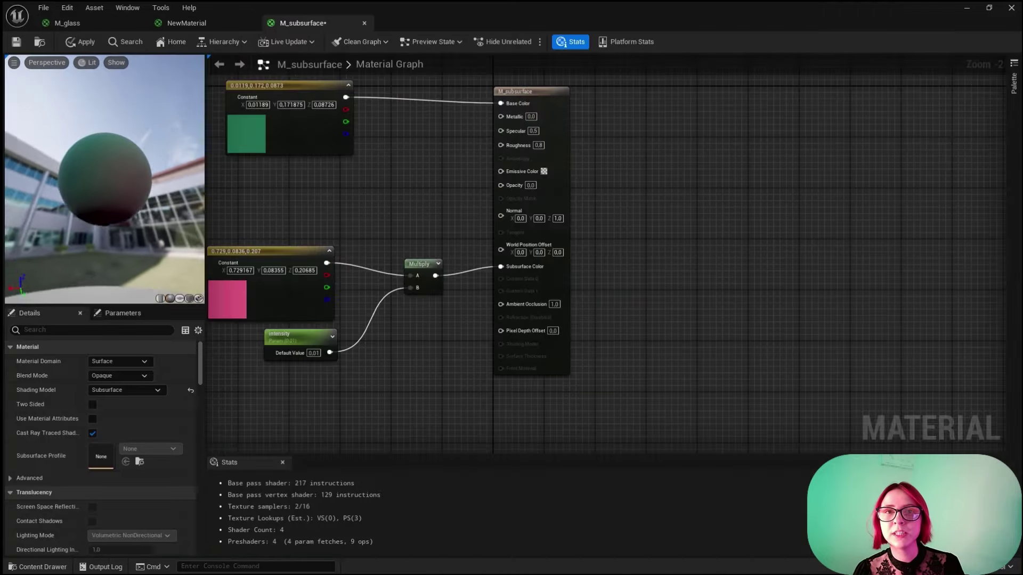
In M_wood_Inst, raise the normal strength and enable a magenta tint colour
mouse_move(107, 181)
mouse_down()
mouse_move(139, 176)
mouse_move(173, 252)
mouse_up()
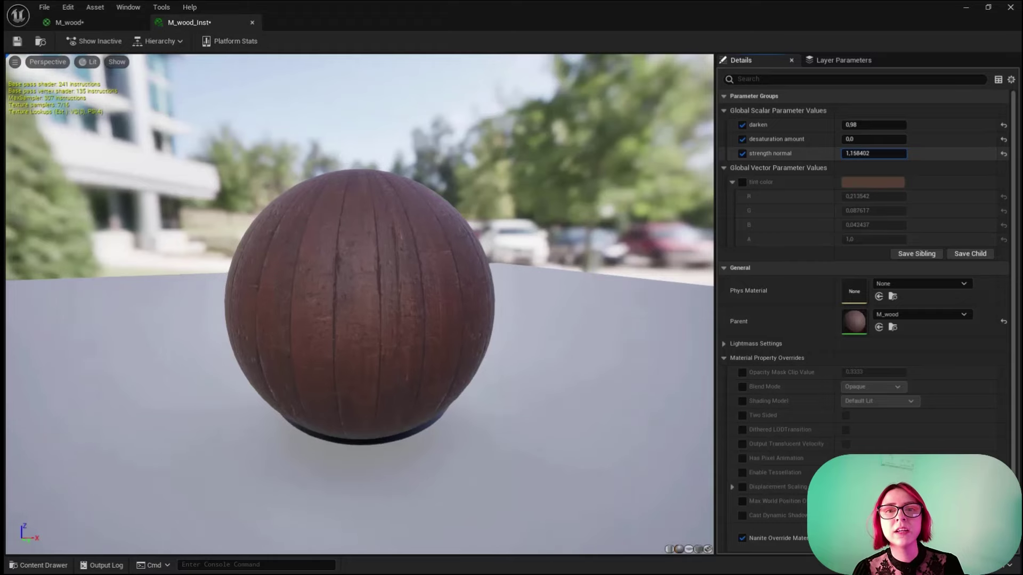
mouse_move(874, 153)
mouse_down()
mouse_move(894, 153)
mouse_move(879, 154)
mouse_up()
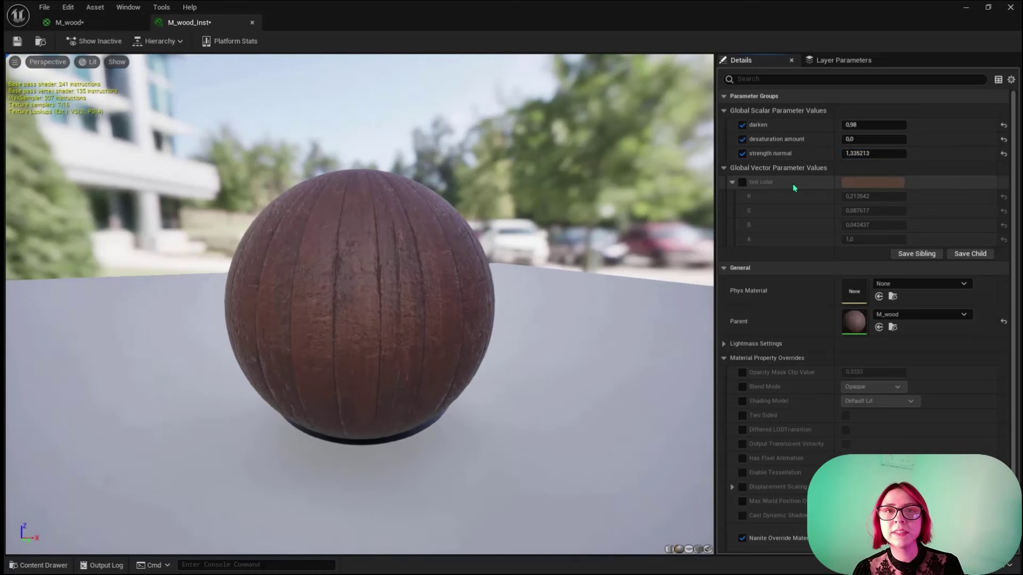
click(742, 182)
click(873, 182)
drag(732, 250, 740, 248)
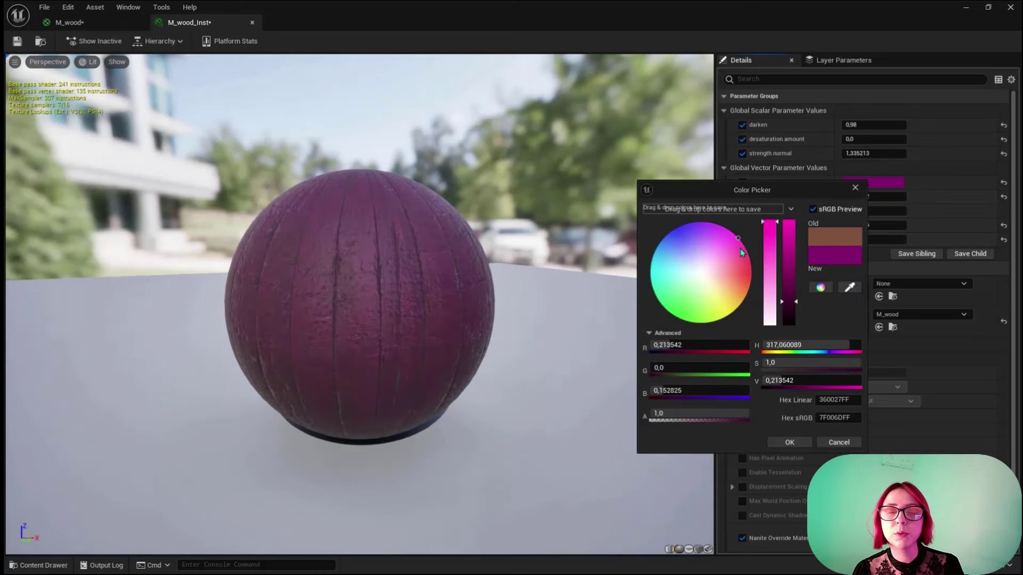
click(788, 442)
Set the M_wood Constant3Vector colour to a wood brown
drag(480, 213, 365, 210)
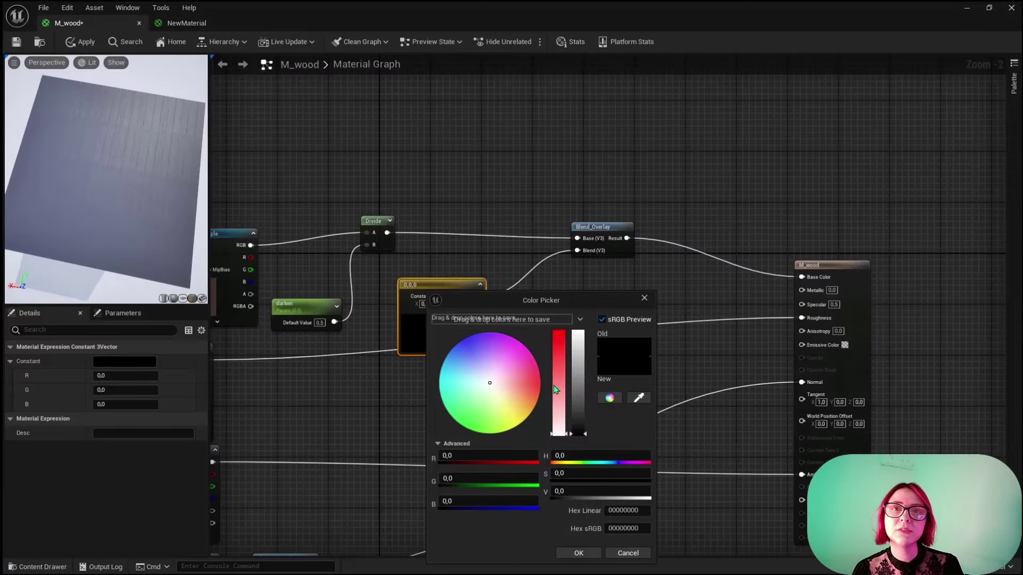
drag(578, 405, 578, 361)
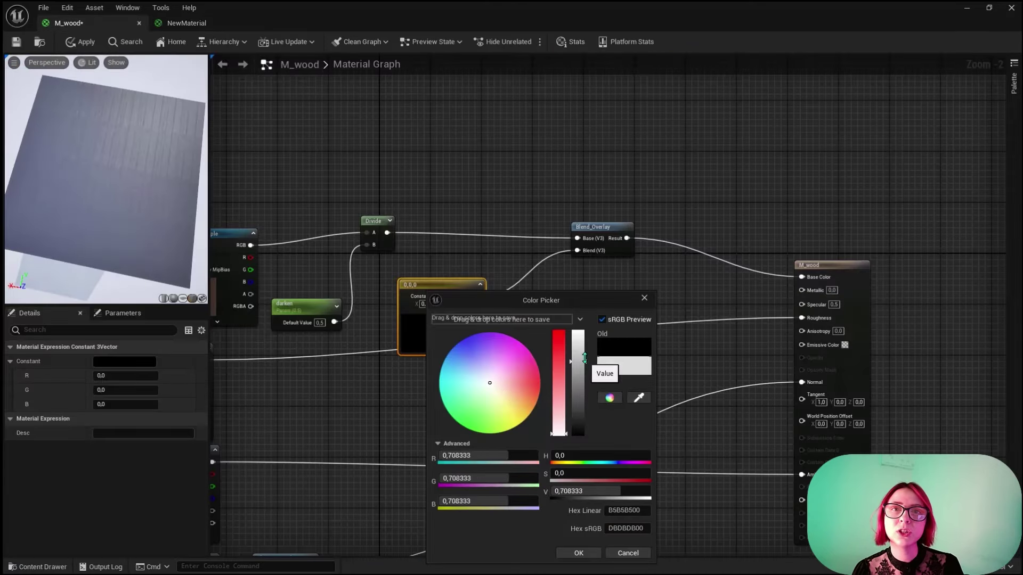
drag(524, 388, 532, 396)
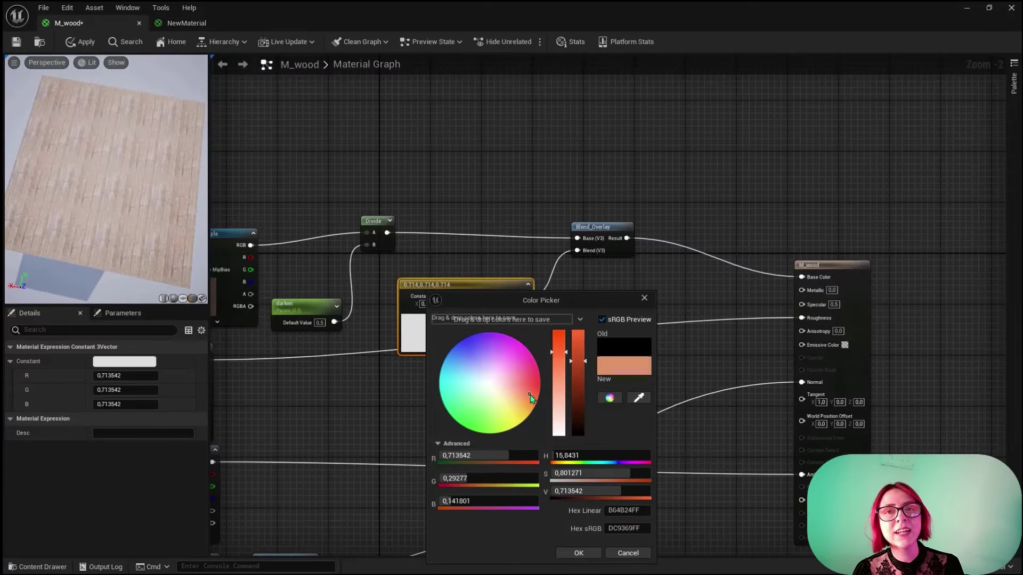
drag(578, 361, 578, 413)
click(579, 553)
drag(133, 160, 137, 206)
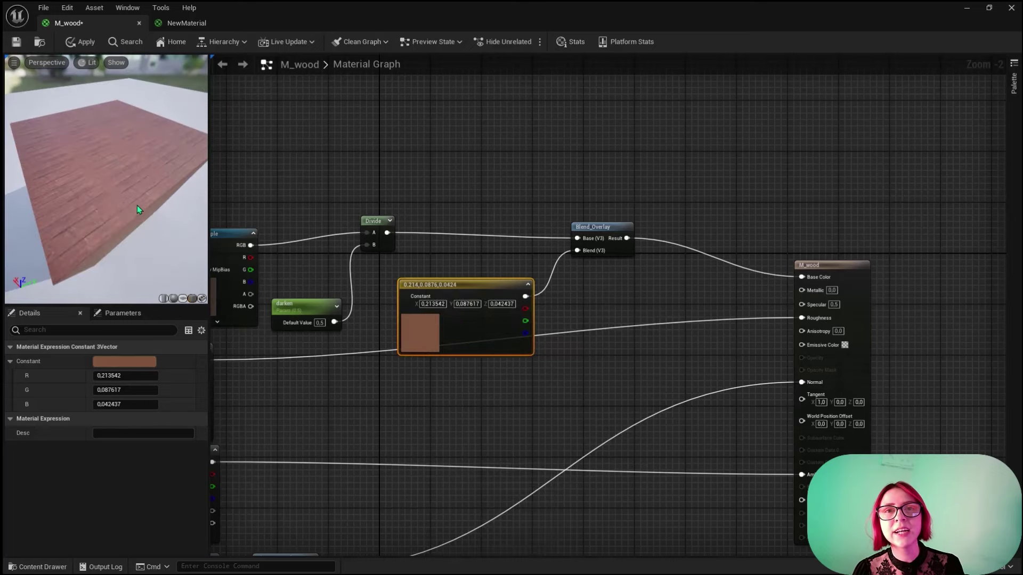
scroll(102, 187, up, 5)
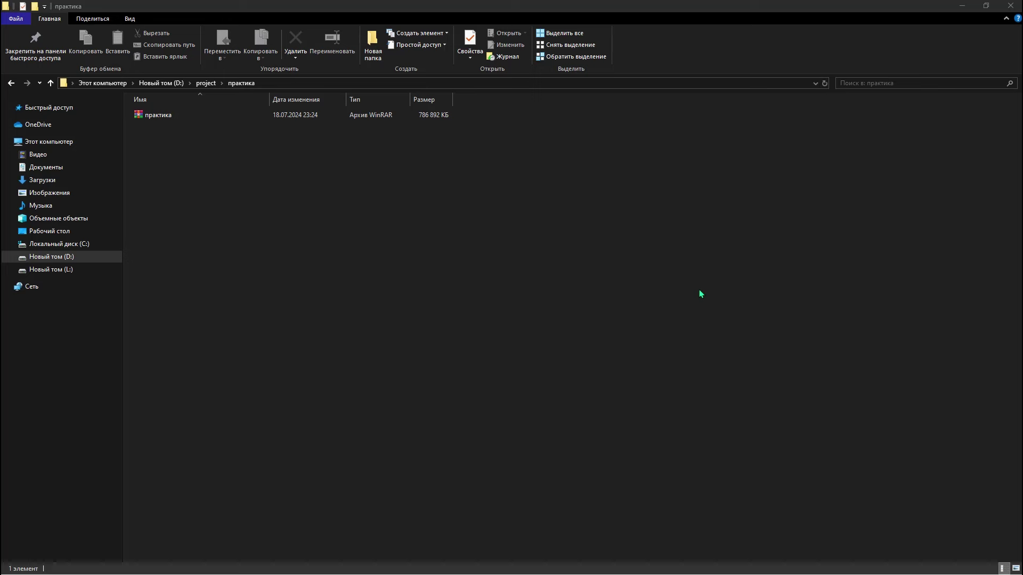
Extract практика with Извлечь в текущую папку, then open the folder and select its project file
right_click(186, 114)
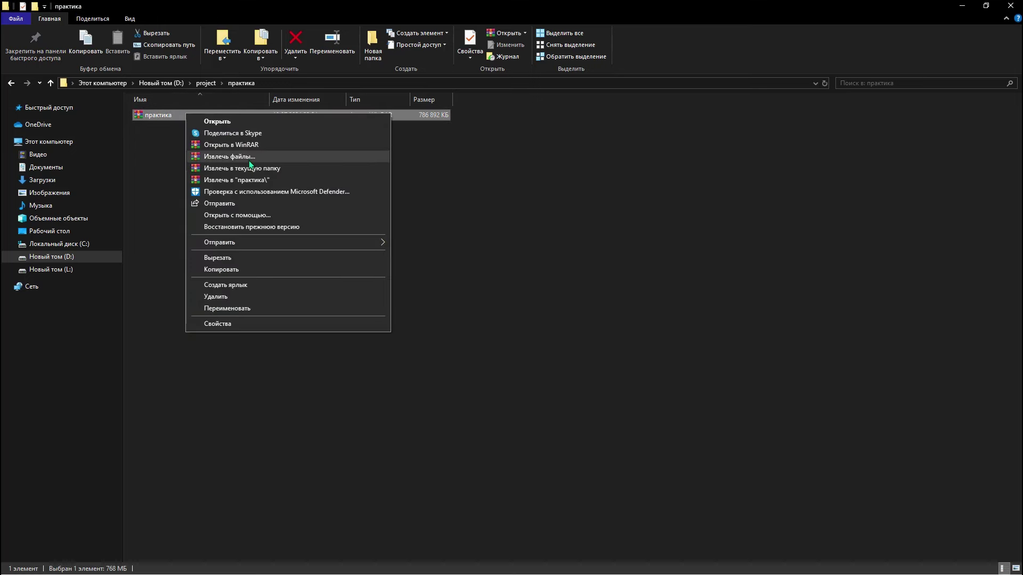
click(256, 168)
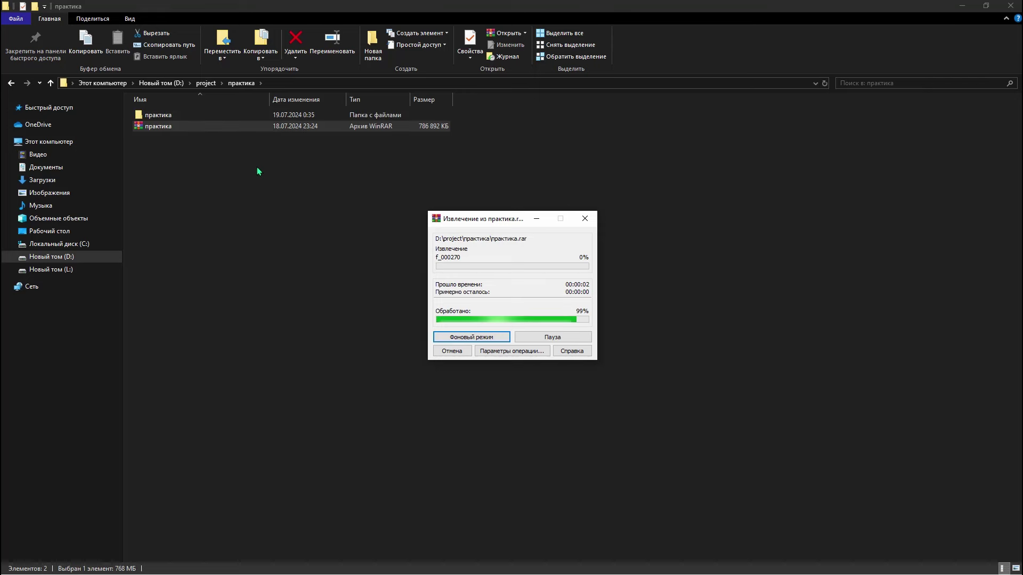
double_click(222, 116)
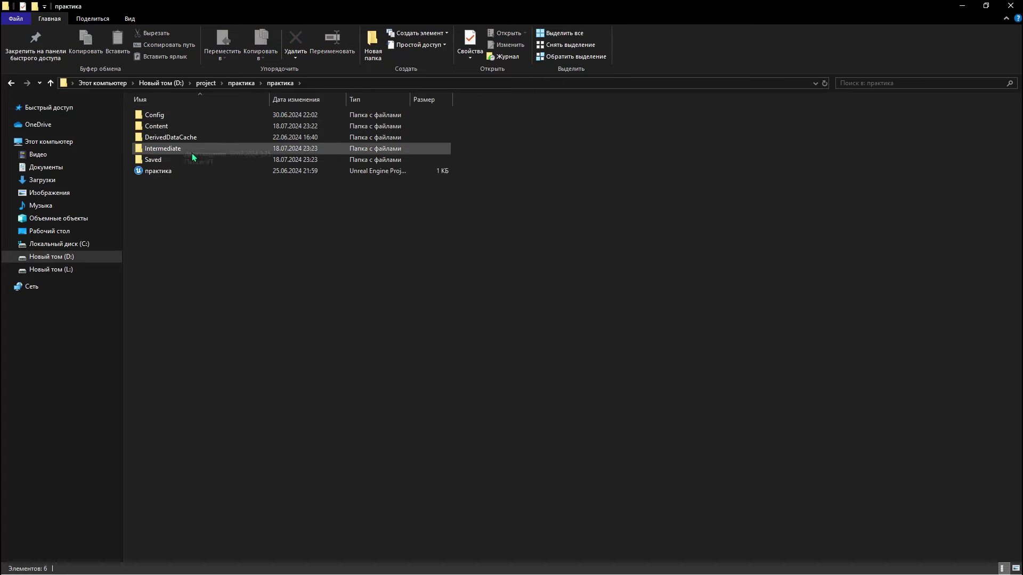
click(158, 176)
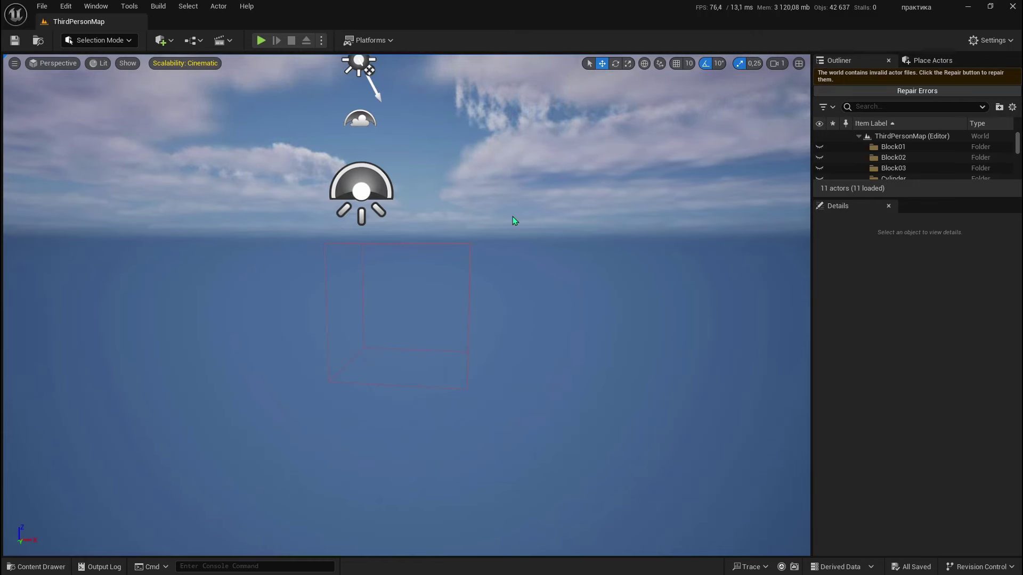
Open the сцена level from the Content Drawer, then close the drawer
key(ctrl+space)
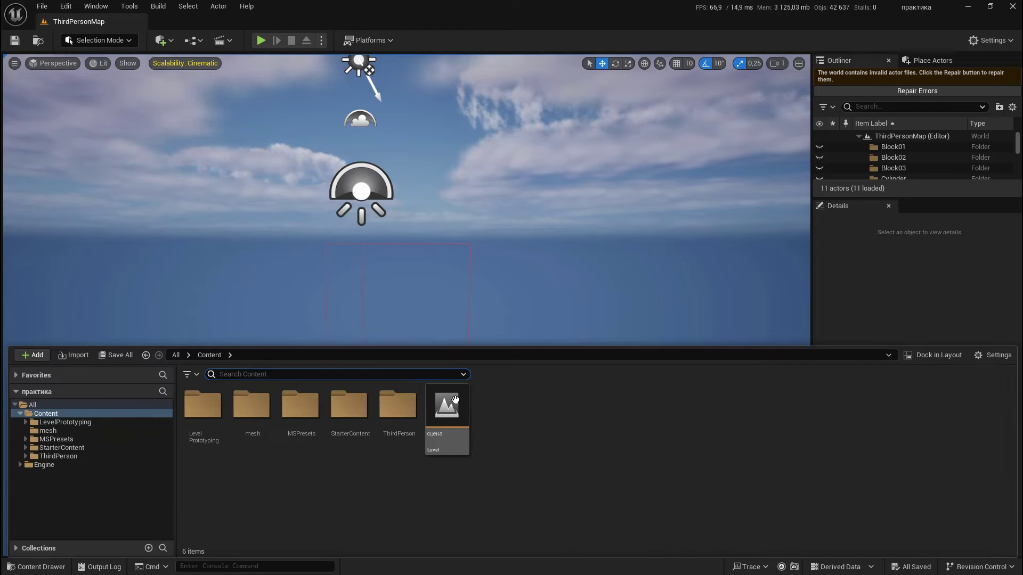
mouse_move(446, 407)
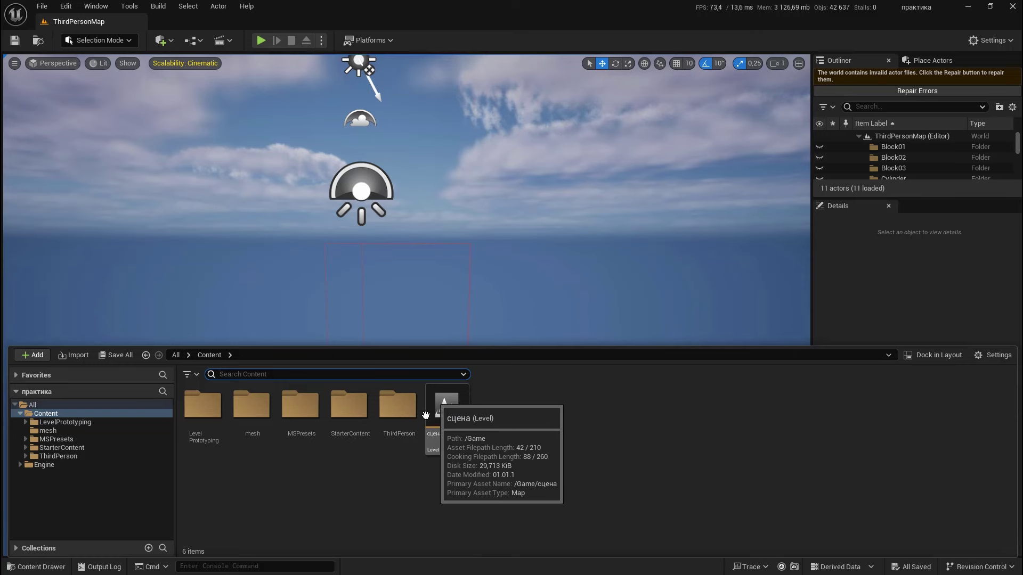
double_click(444, 414)
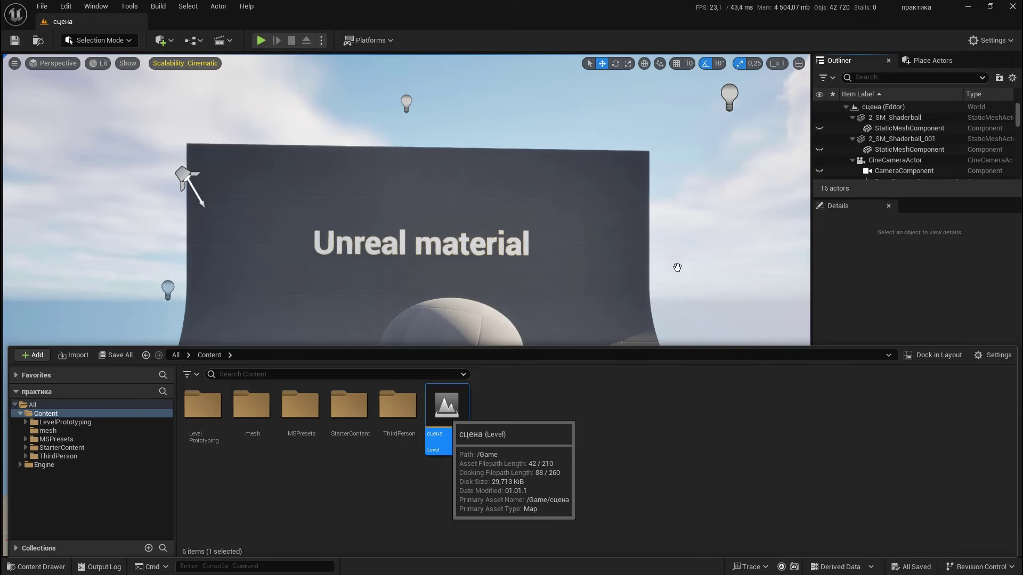
click(679, 267)
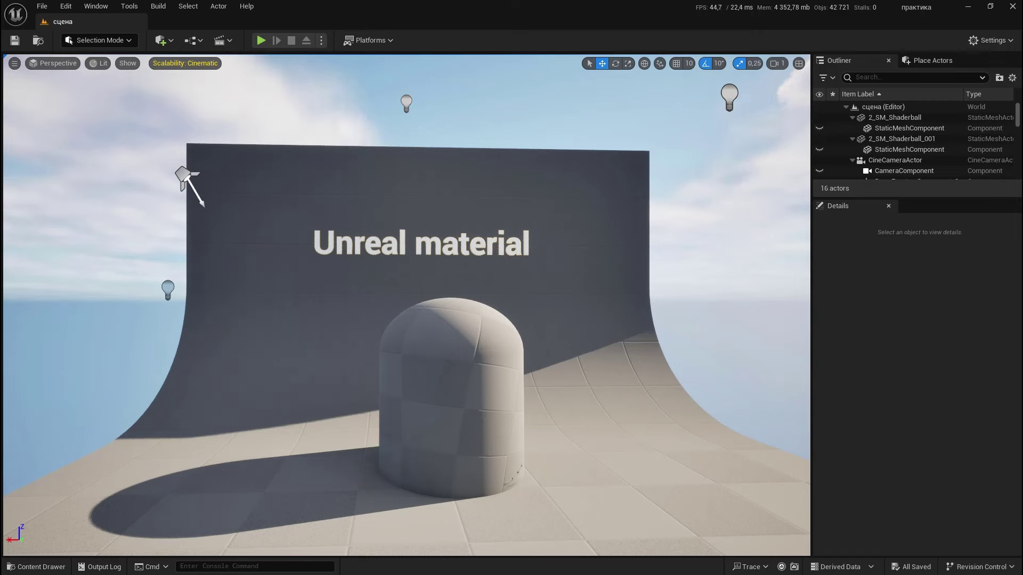
Hide the cup, ungroup the shaderball with Ctrl+Shift+G, and select its base and sphere
click(486, 364)
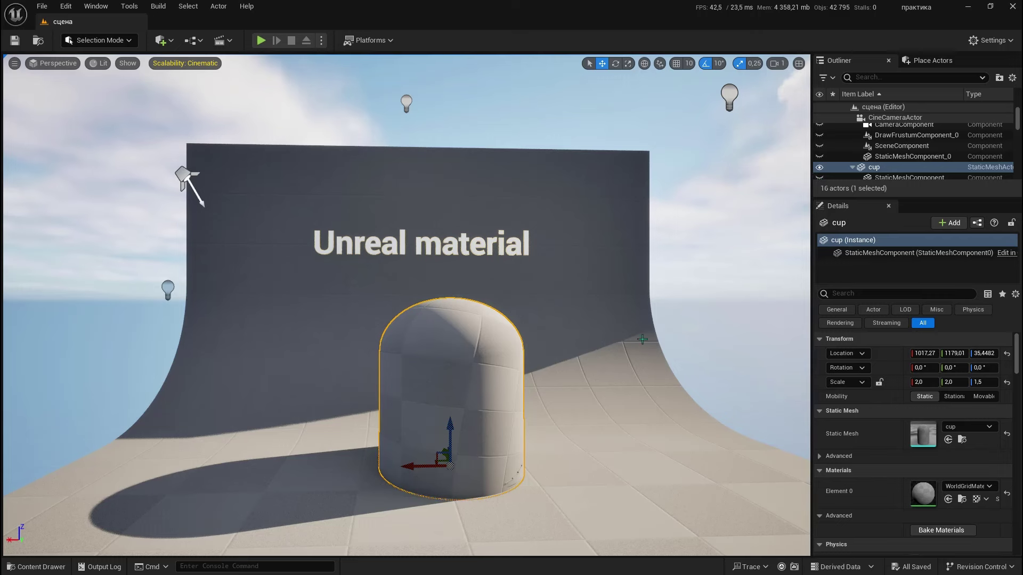
click(819, 167)
click(473, 393)
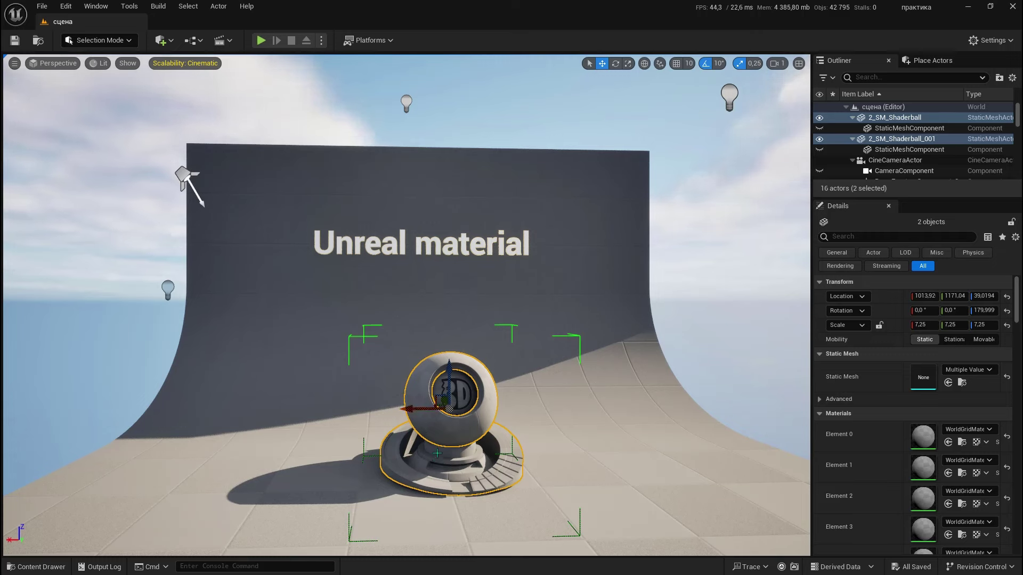
key(ctrl+shift+g)
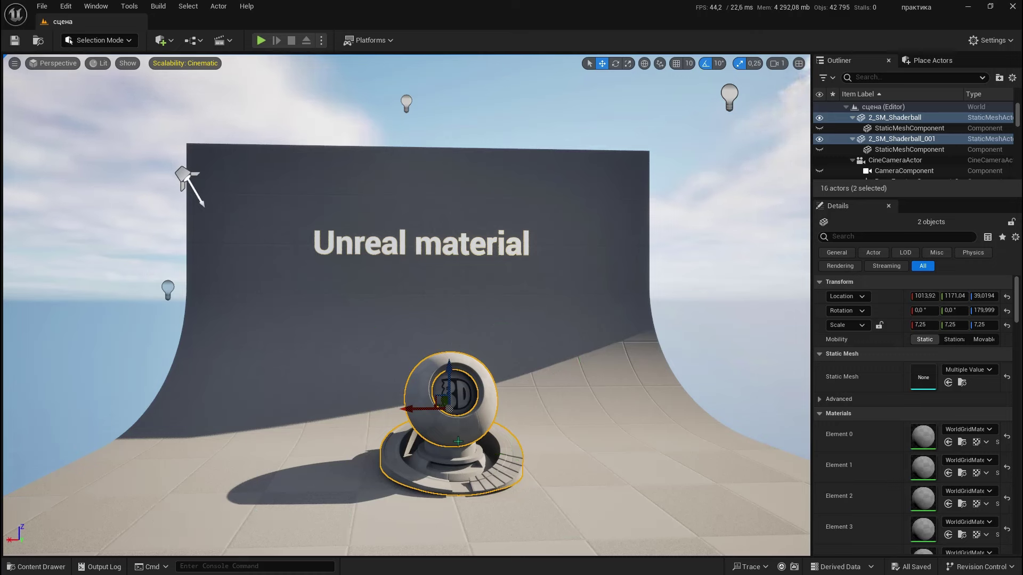
click(467, 459)
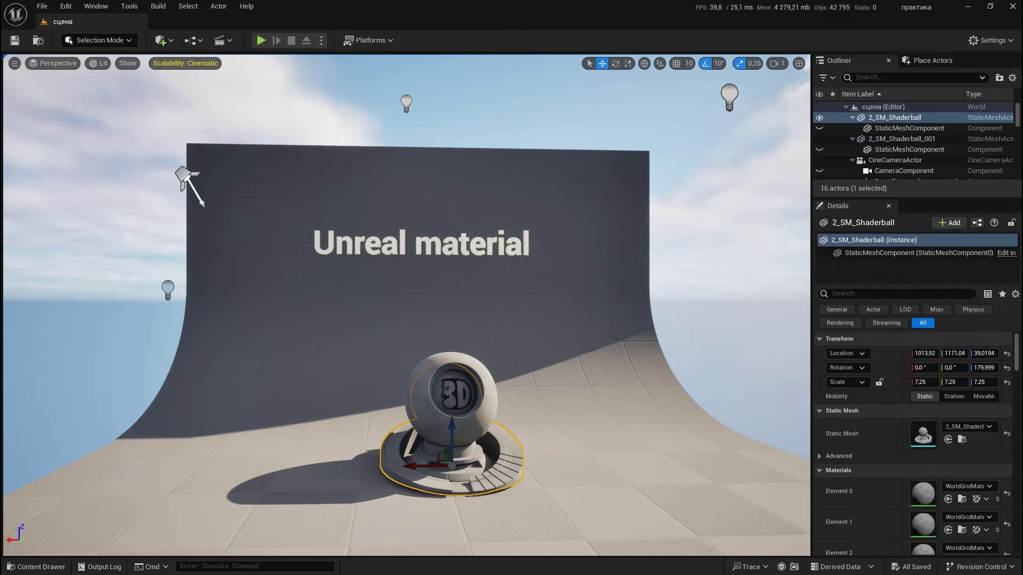
click(444, 464)
click(452, 465)
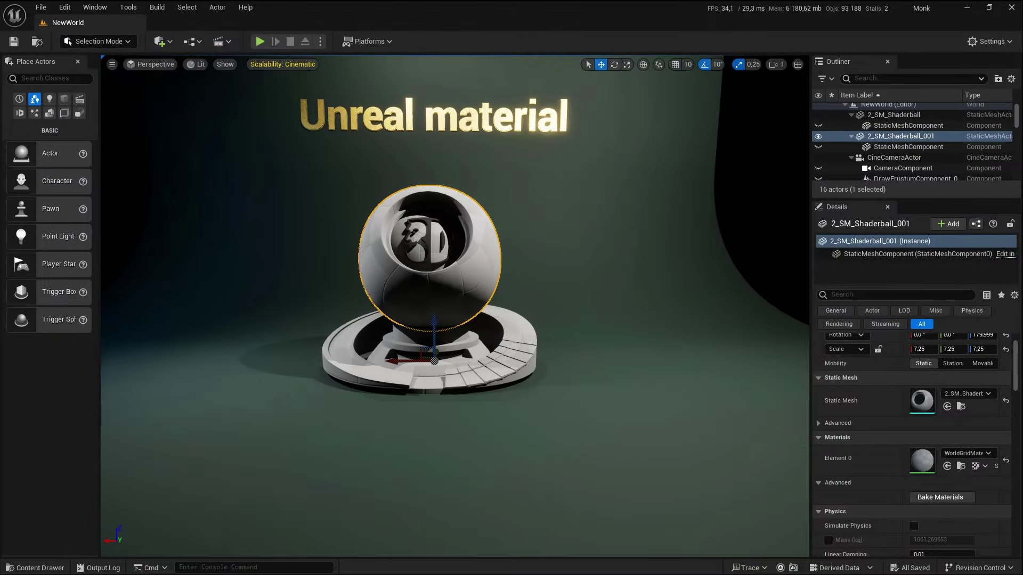
Create a folder named 'material' in Content and open it
click(159, 506)
click(35, 568)
right_click(461, 499)
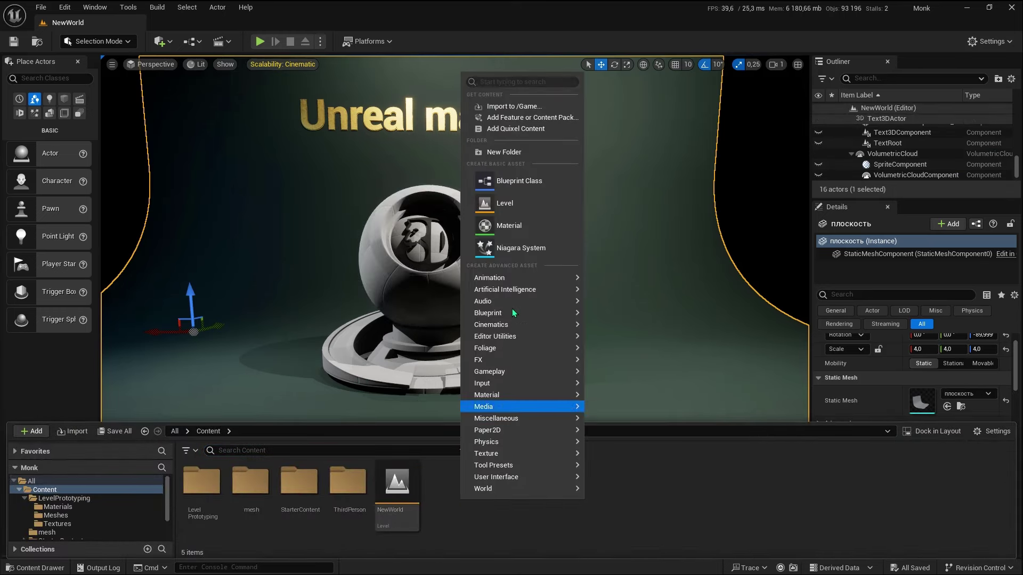
click(511, 152)
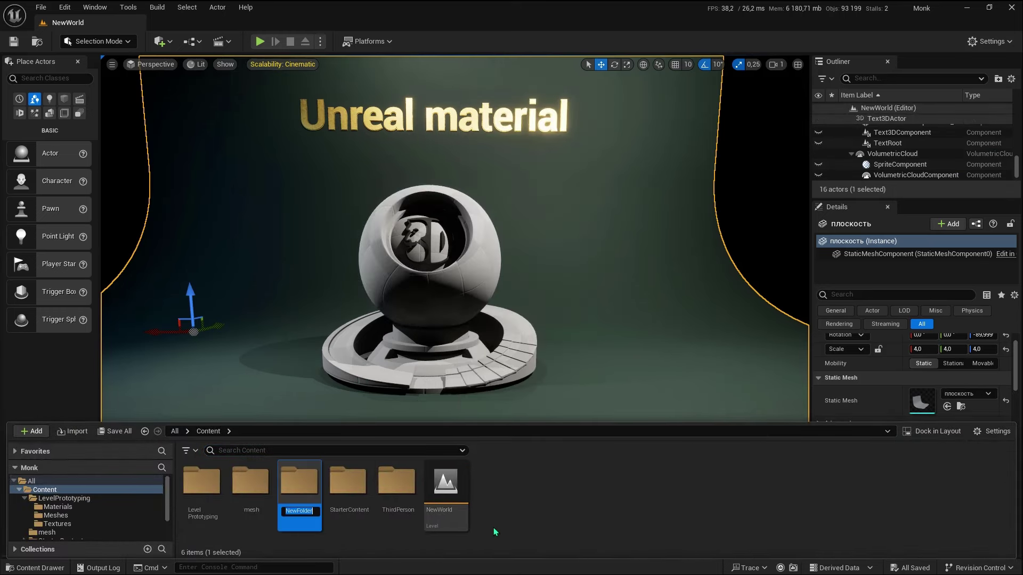
text(mat)
text(erial)
key(Return)
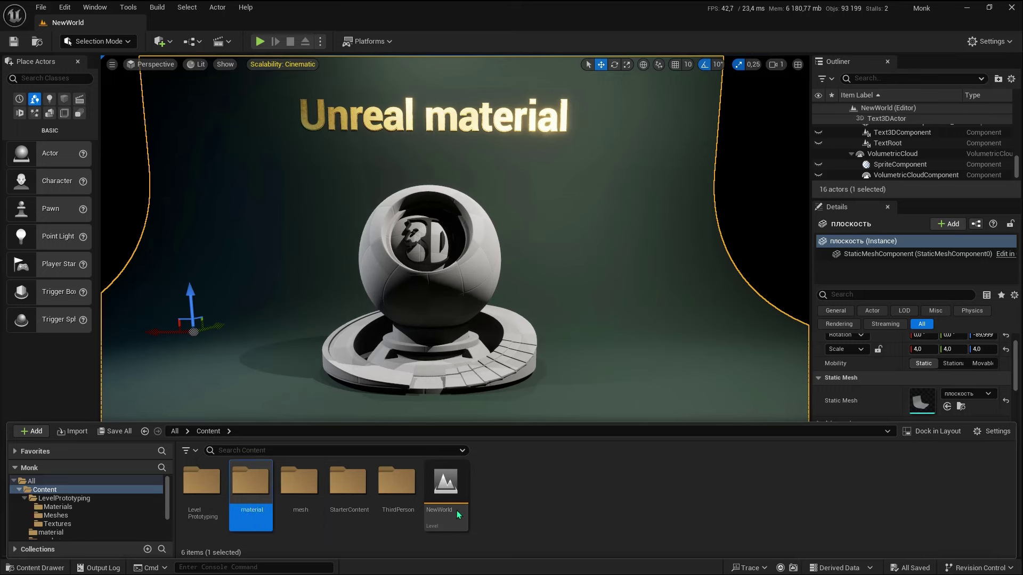
double_click(264, 495)
Create a material named M_plastic in the folder and open it for editing
right_click(282, 492)
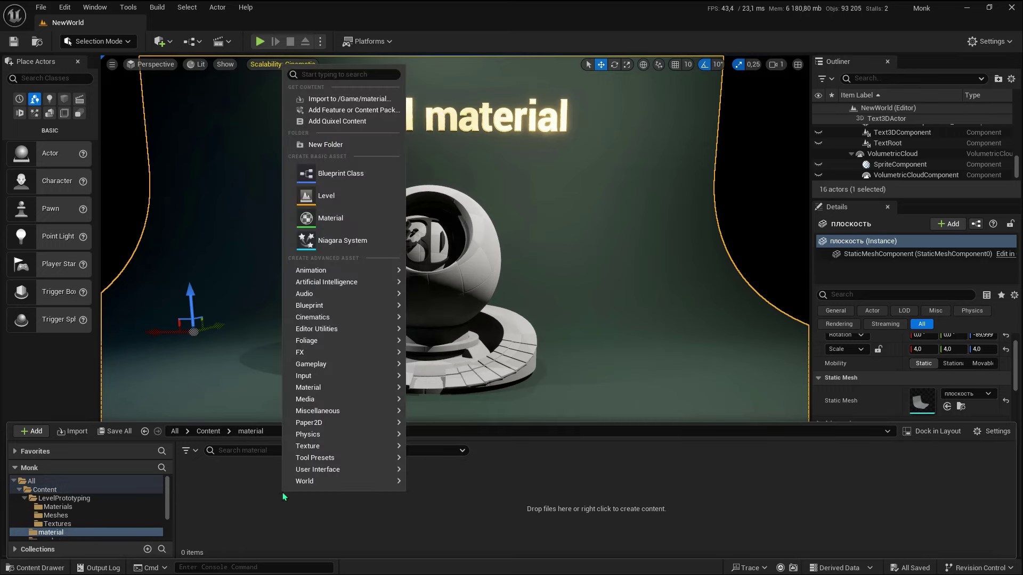
click(330, 218)
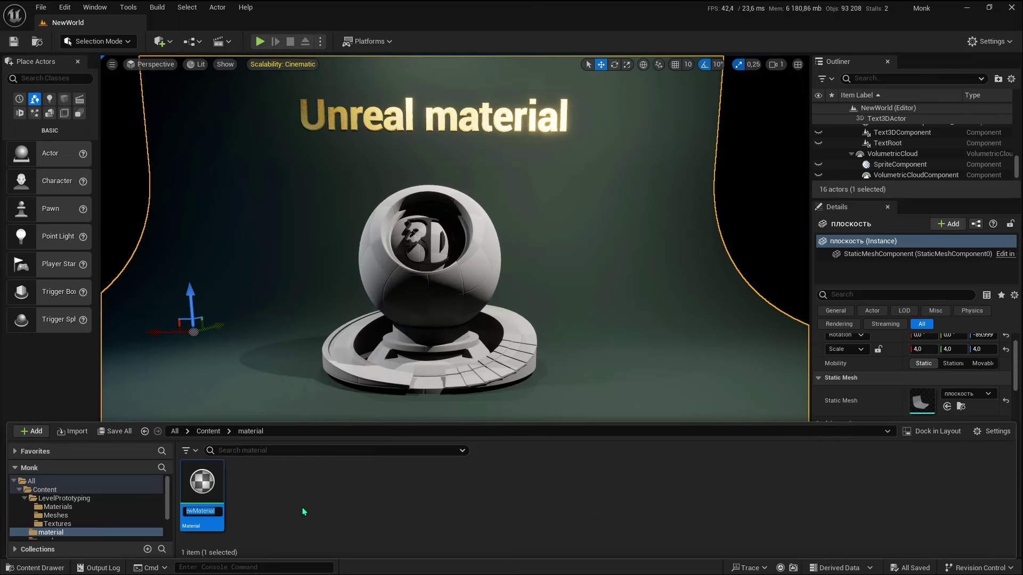
text(M_plastic)
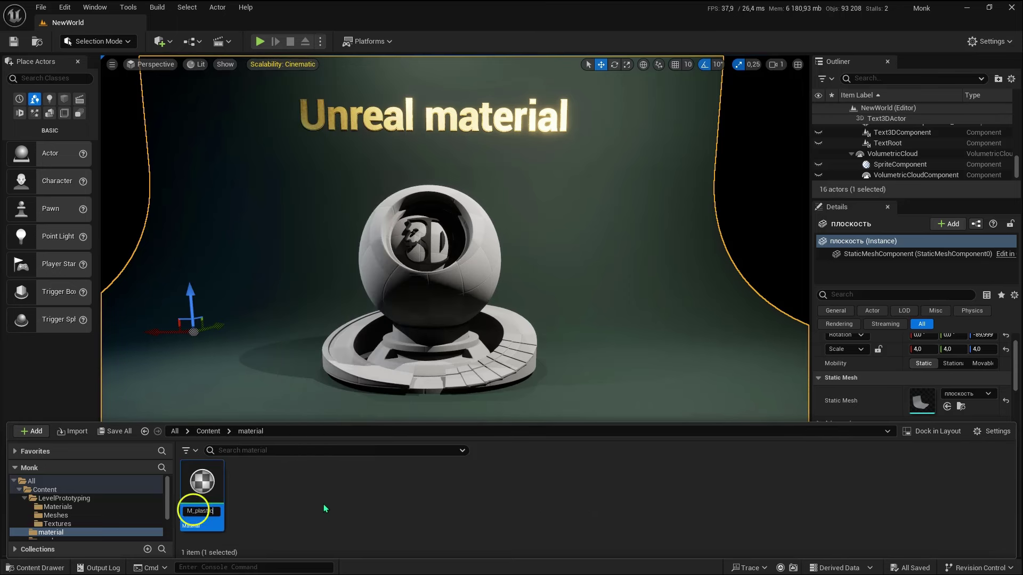
key(Return)
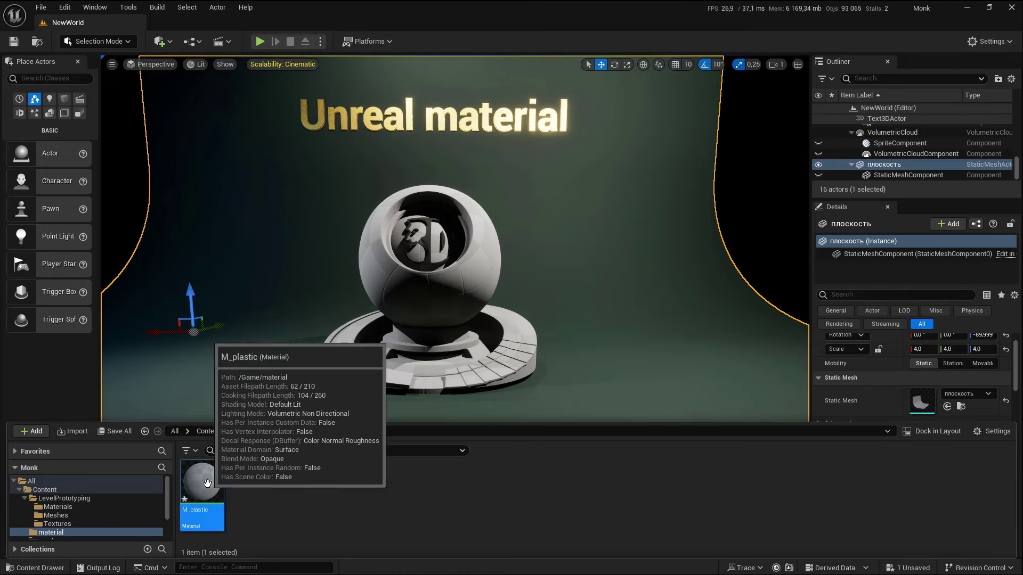
double_click(197, 496)
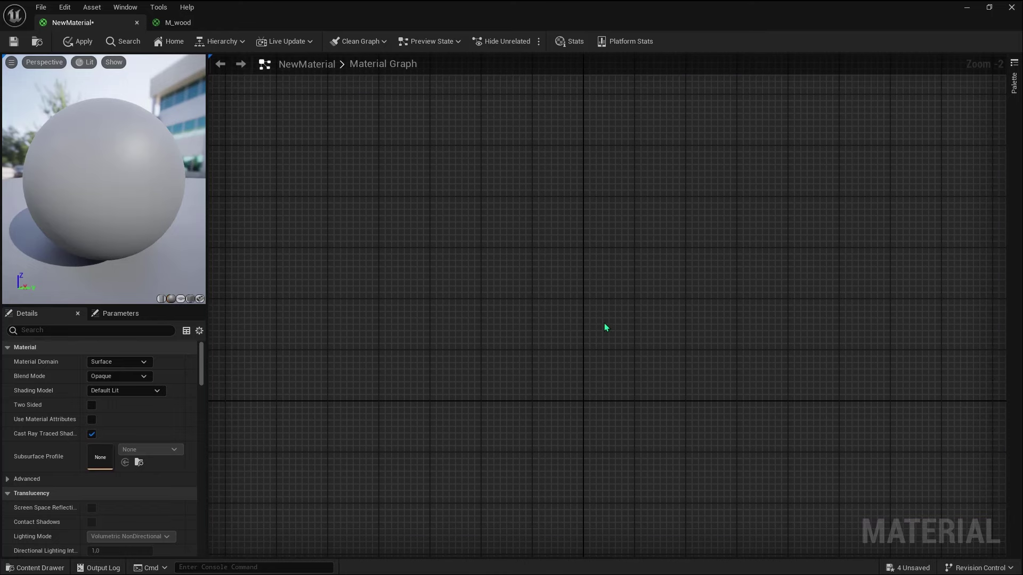
scroll(763, 281, down, 2)
scroll(759, 286, down, 3)
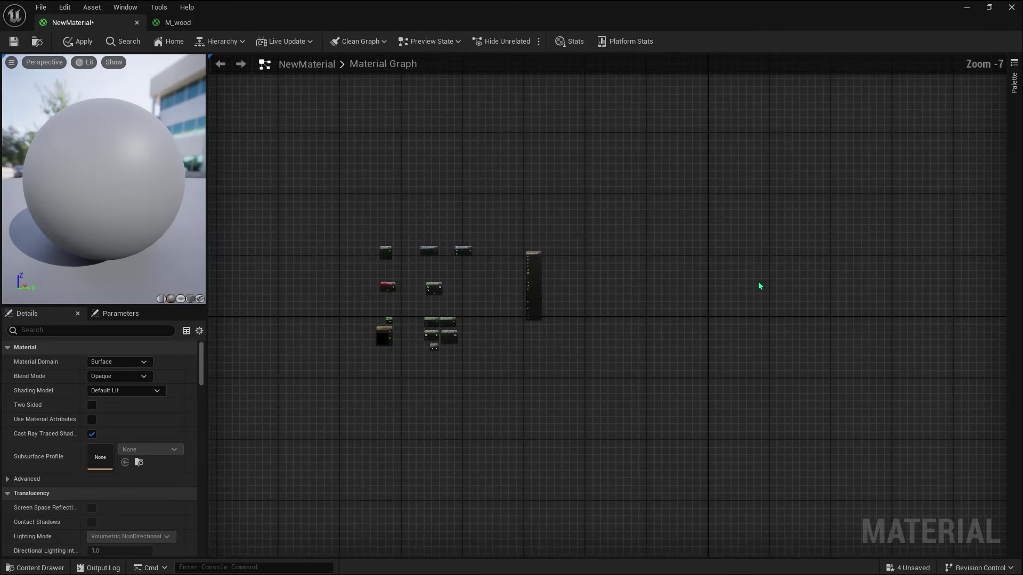
scroll(354, 304, up, 1)
scroll(509, 316, up, 2)
scroll(613, 284, up, 1)
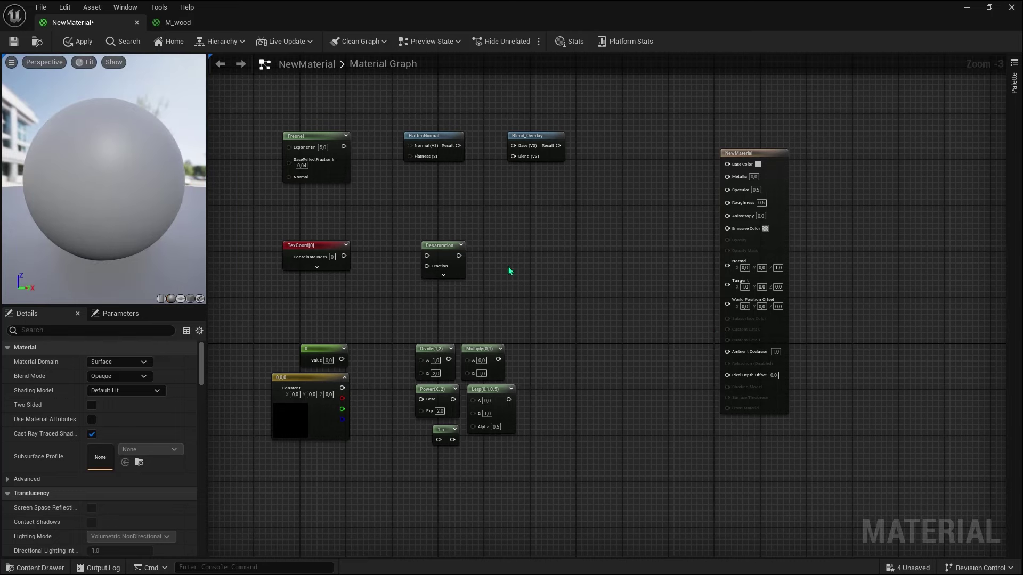
drag(69, 171, 87, 207)
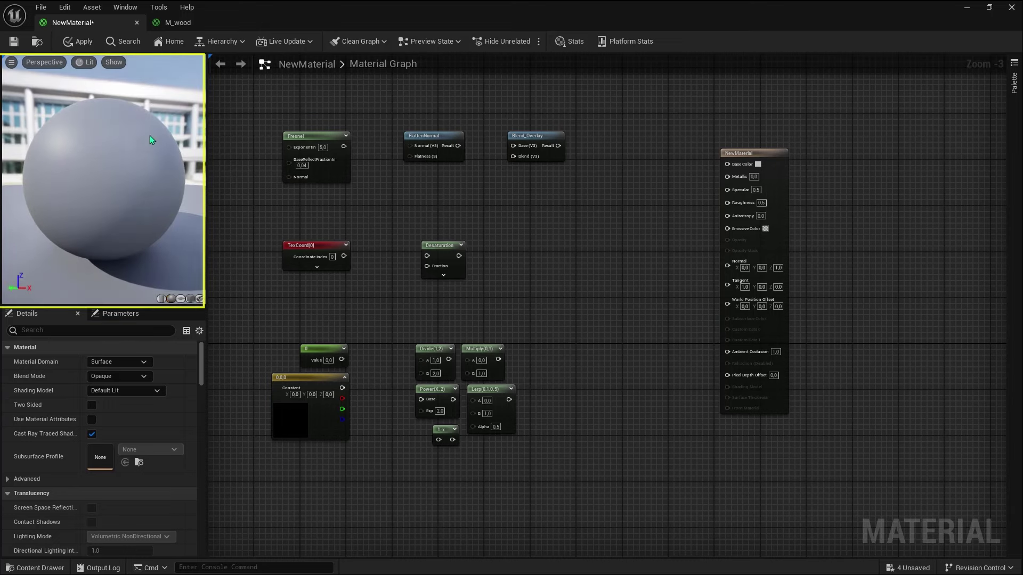
click(161, 299)
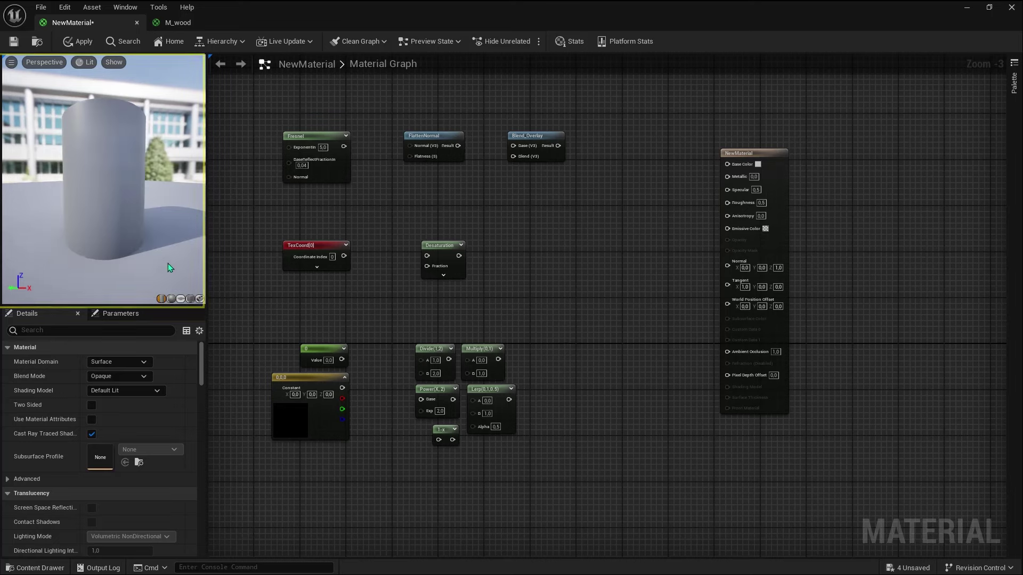
click(181, 298)
drag(126, 218, 106, 219)
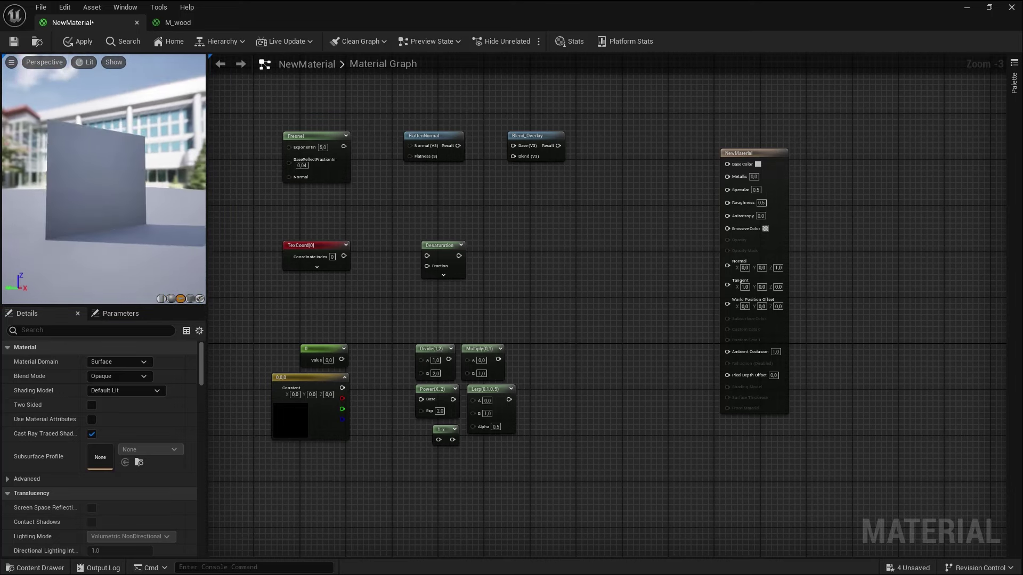
click(192, 300)
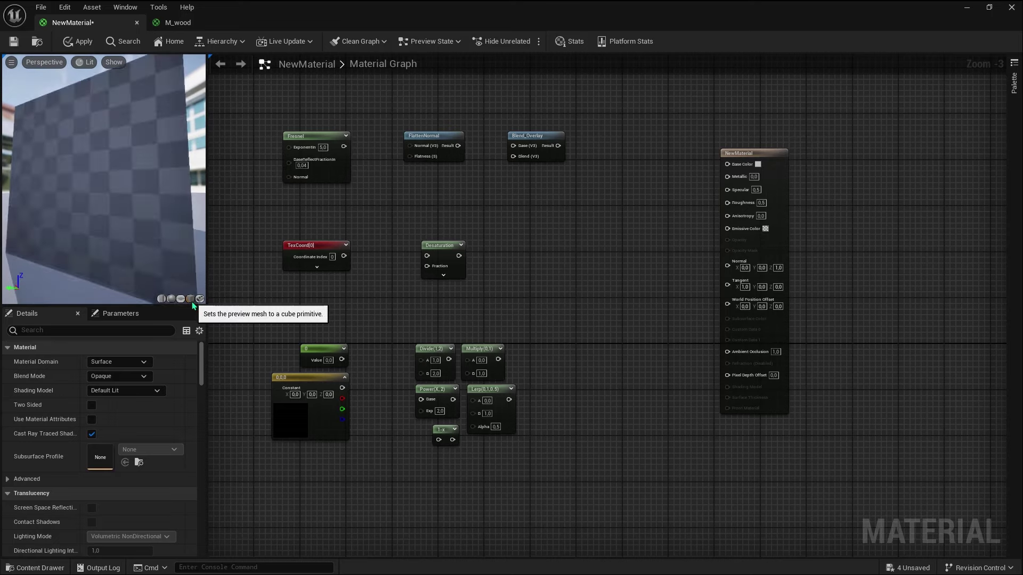
drag(181, 213, 161, 193)
drag(73, 213, 177, 269)
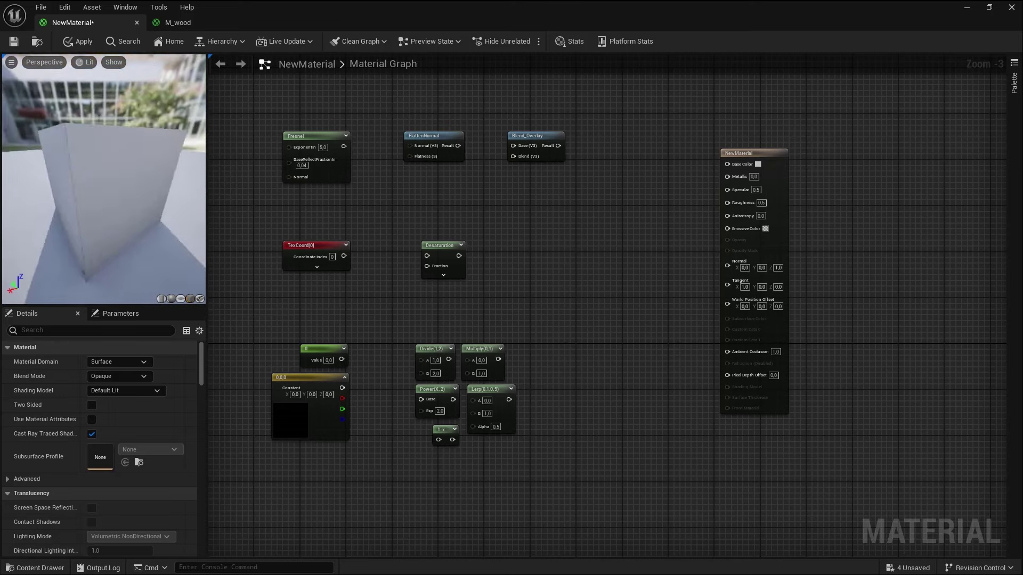
click(170, 298)
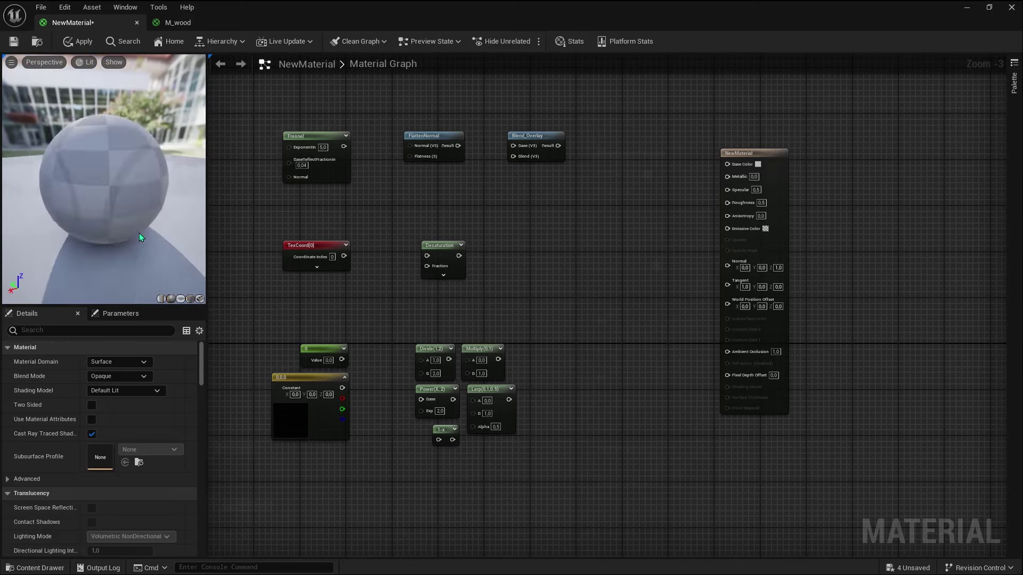
scroll(471, 209, up, 3)
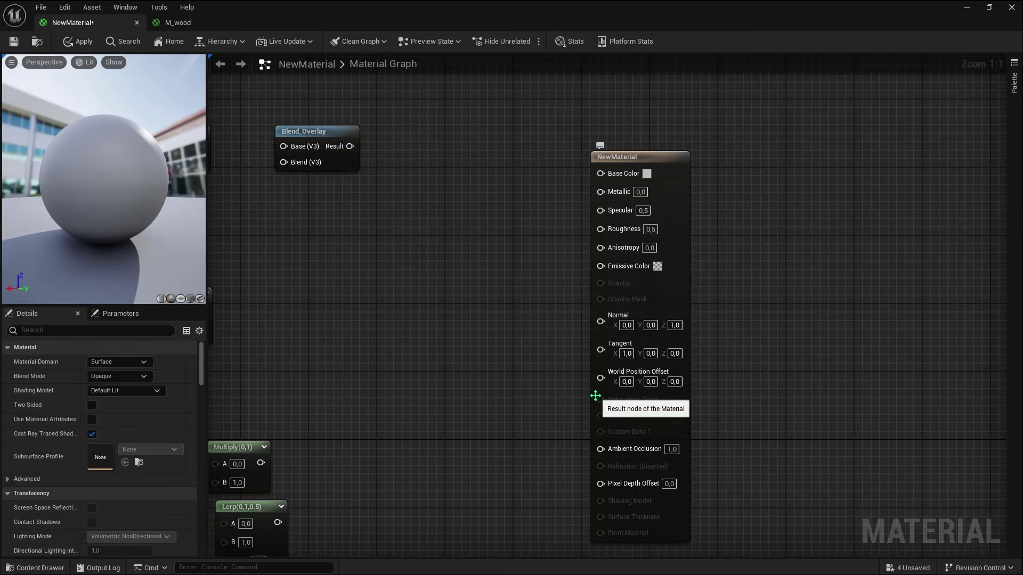
Frame the whole M_plastic graph with Home
key(Home)
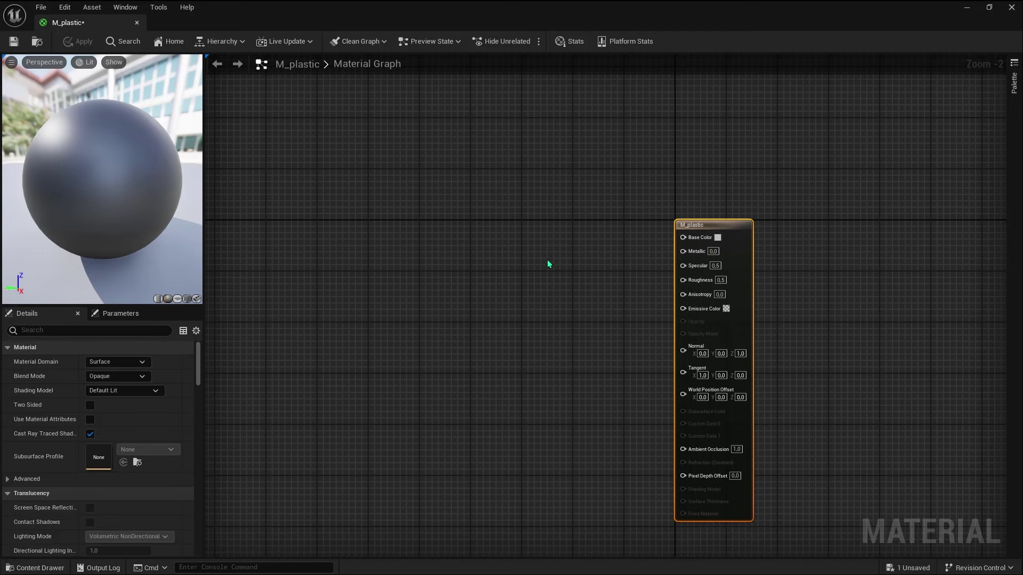
Add a black Constant3Vector (0,0,0) next to the output node and wire it into Base Color
click(536, 236)
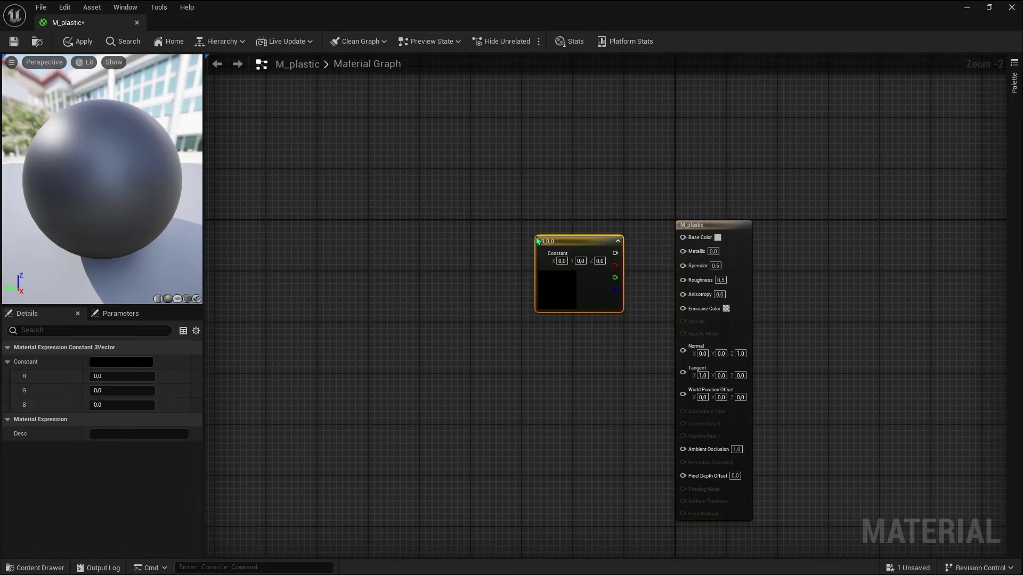
scroll(585, 242, up, 2)
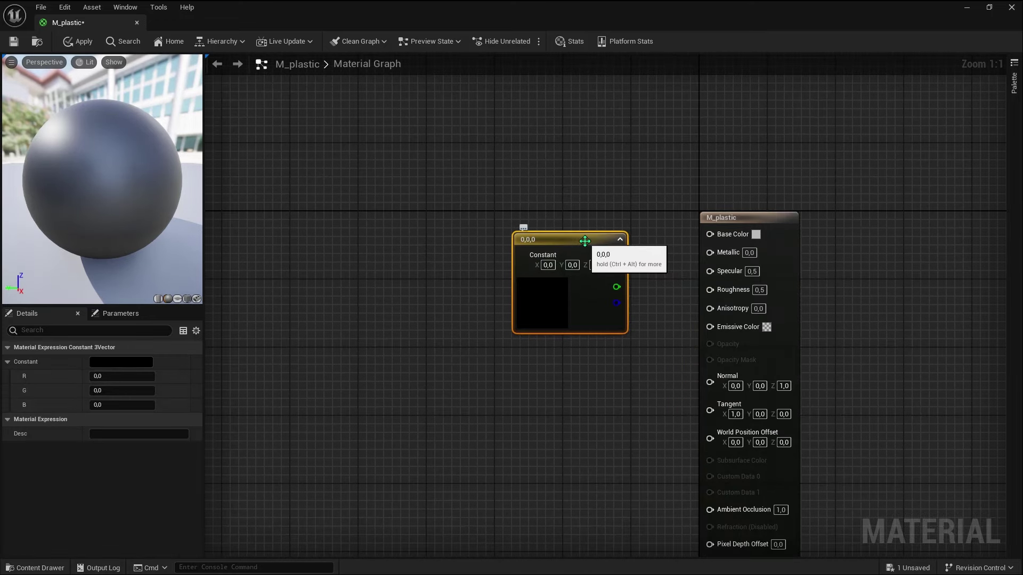
drag(583, 241, 556, 212)
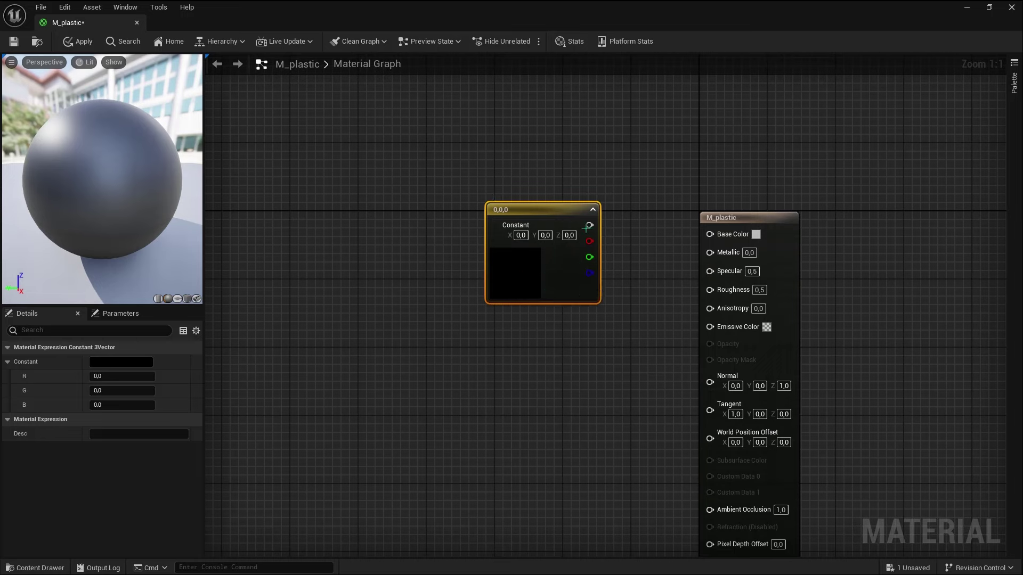
drag(589, 225, 710, 234)
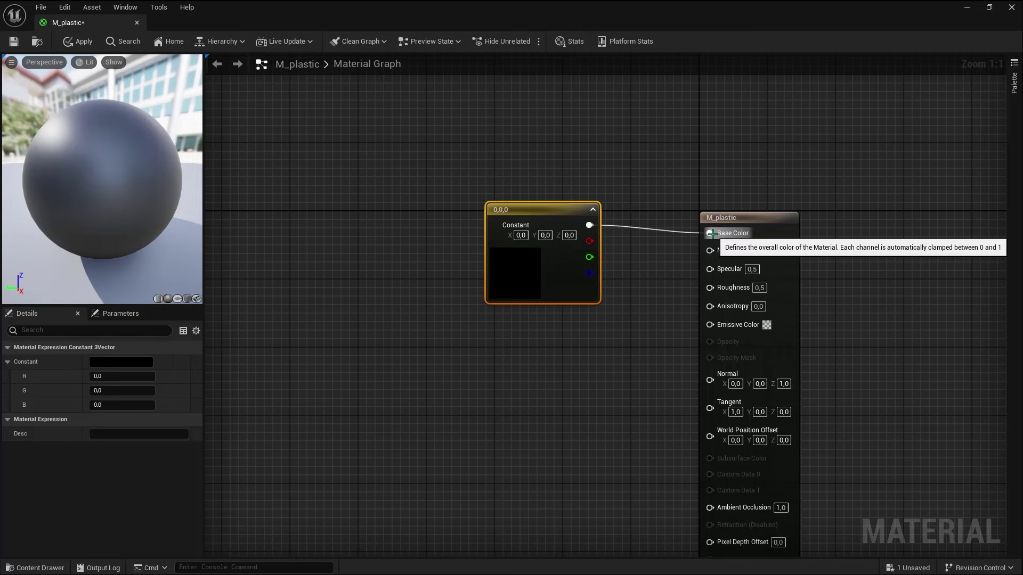
Set the Constant3Vector colour to deep pink (0.203, 0.0243, 0.056)
double_click(512, 274)
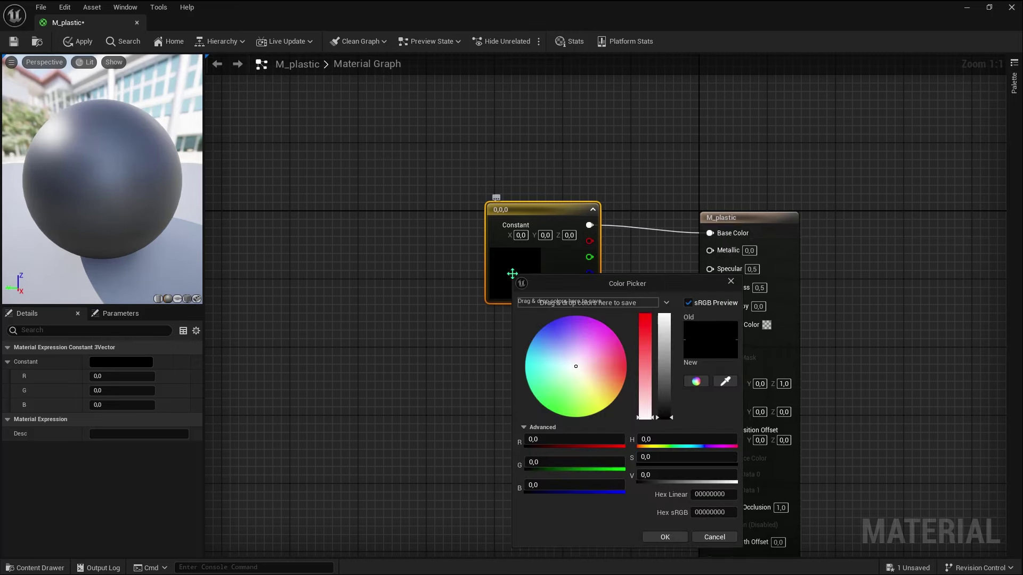
drag(599, 359, 609, 358)
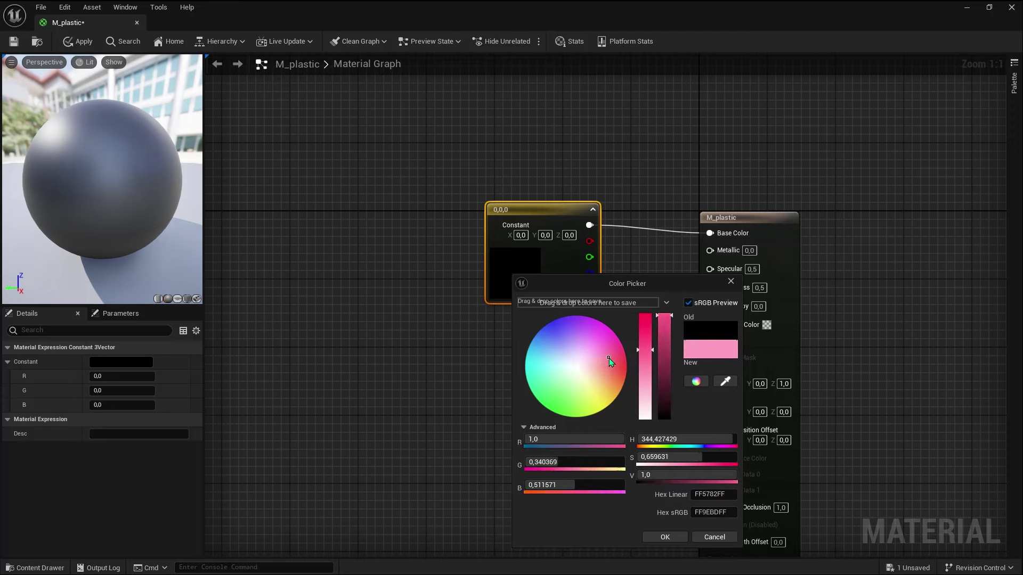
drag(662, 337, 663, 397)
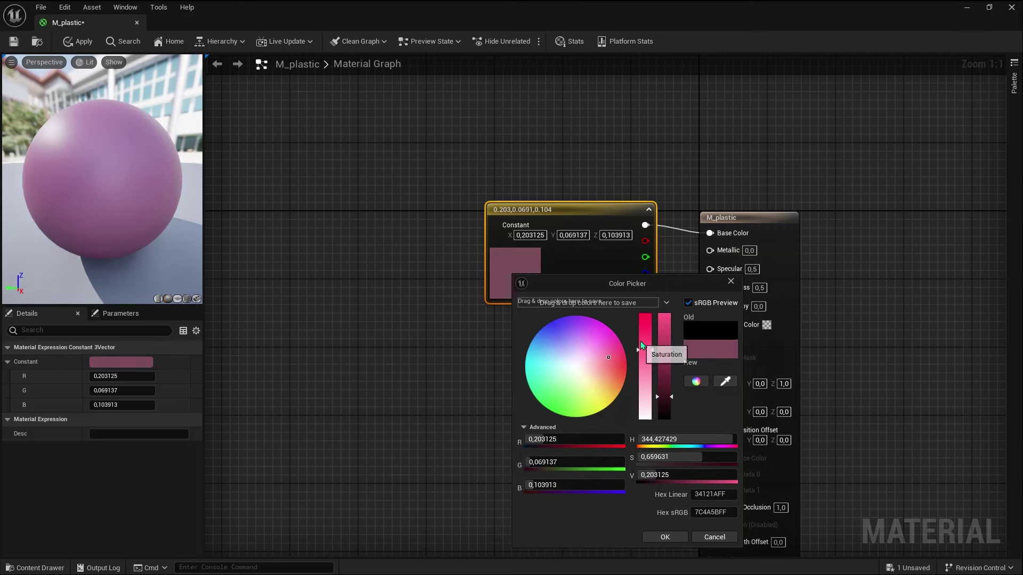
drag(653, 351, 652, 326)
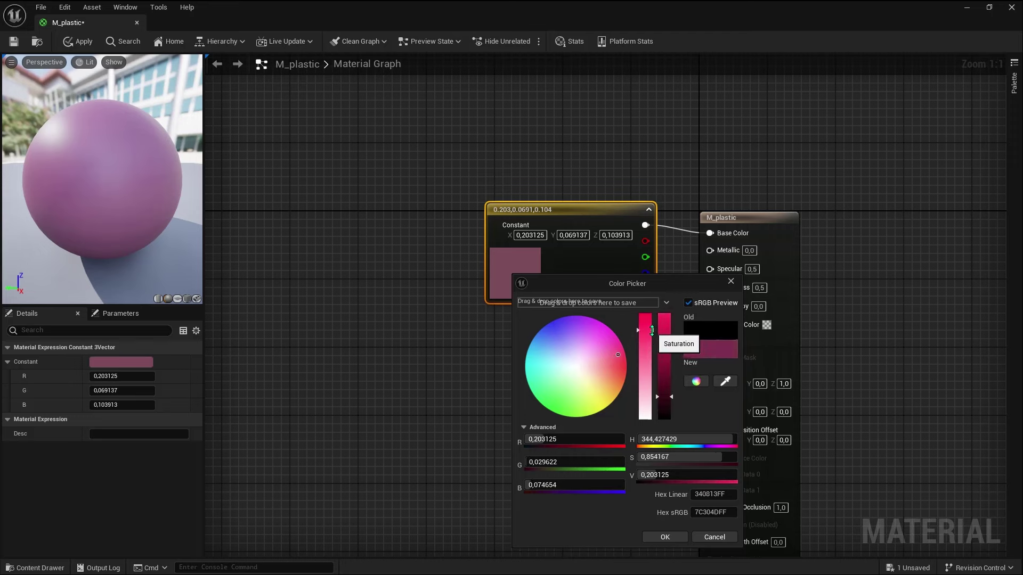
click(665, 537)
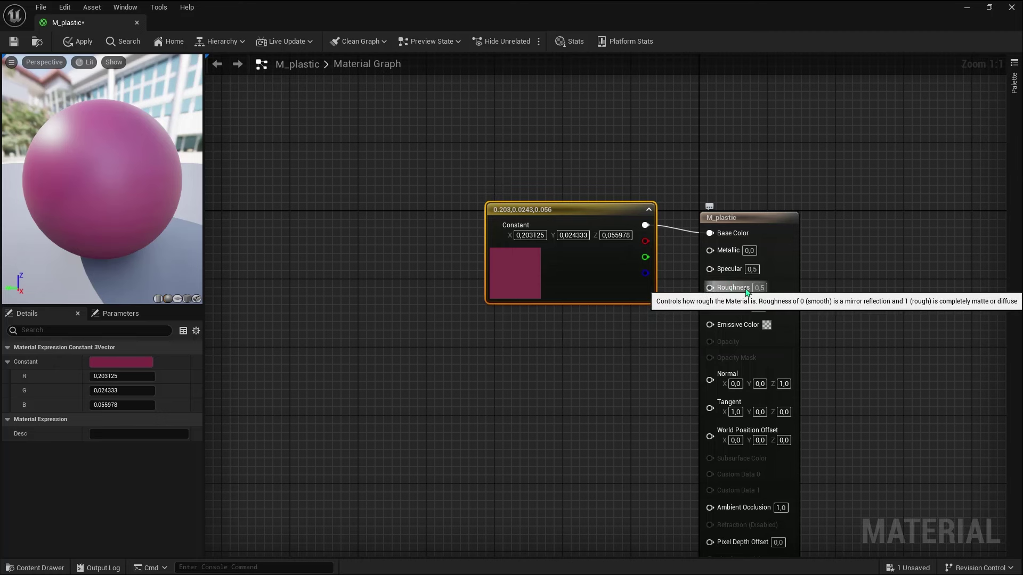
Add a scalar Constant below the colour node and connect it to Roughness
click(587, 364)
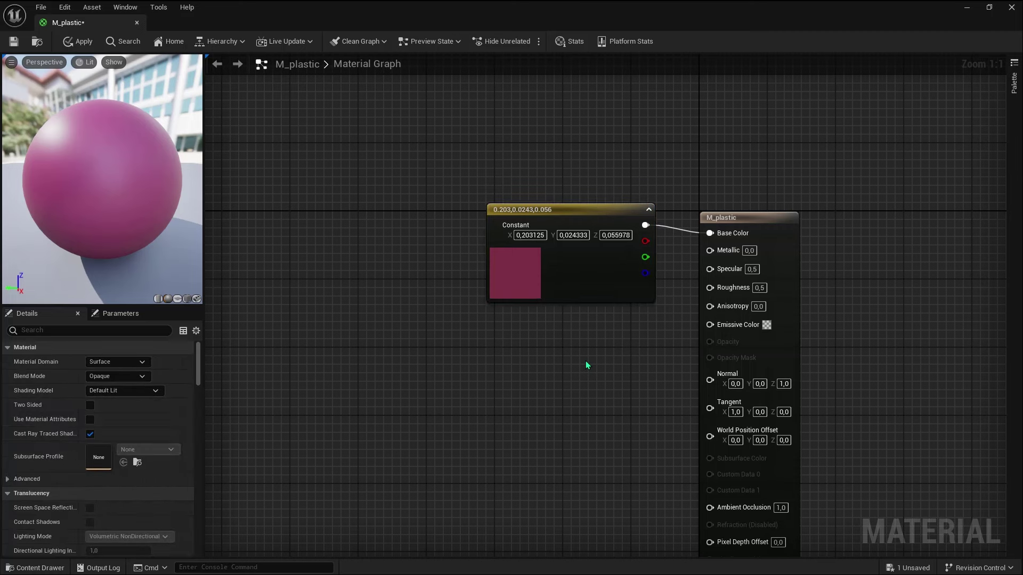
click(586, 361)
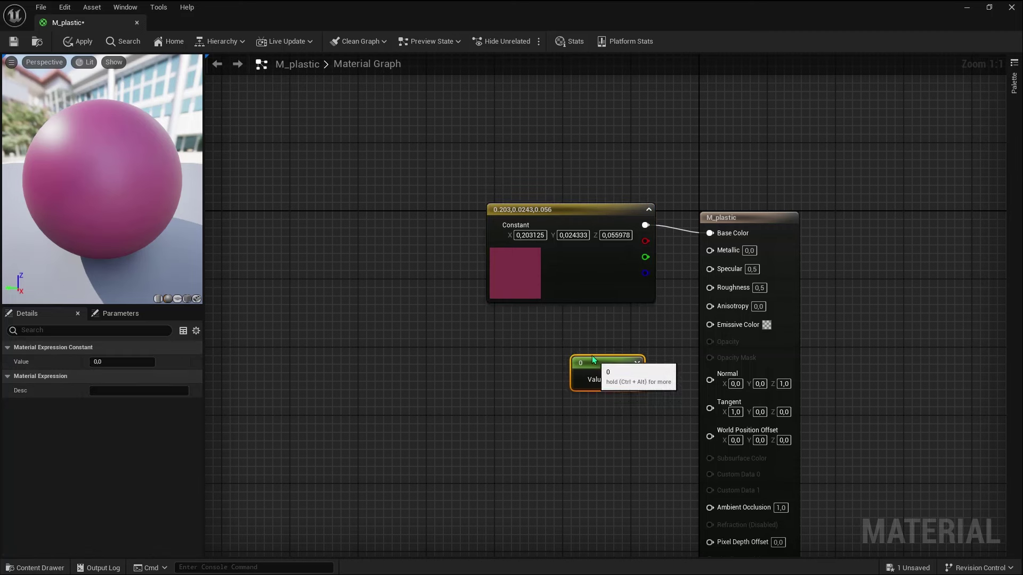
drag(592, 356, 585, 323)
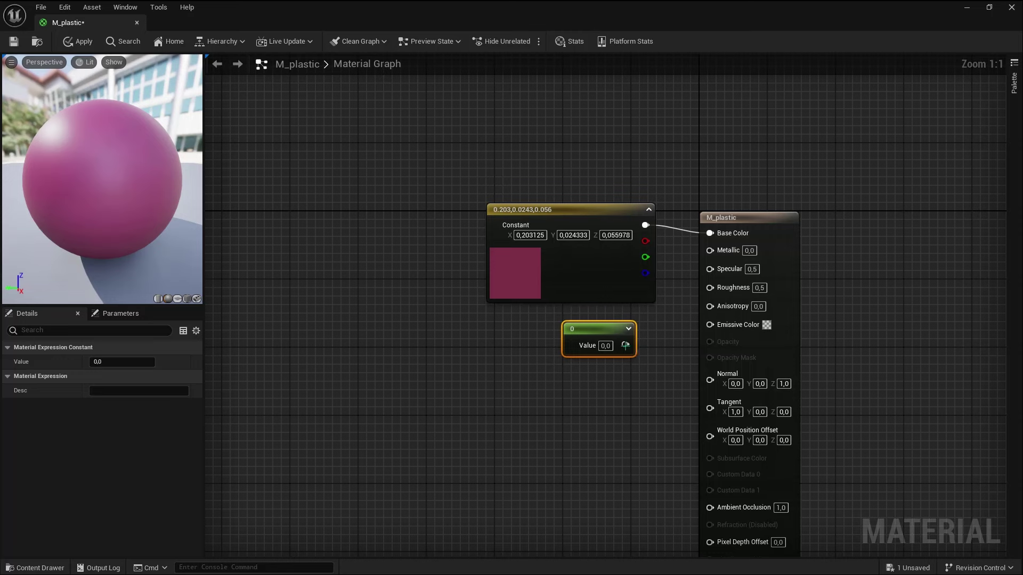
drag(624, 345, 710, 288)
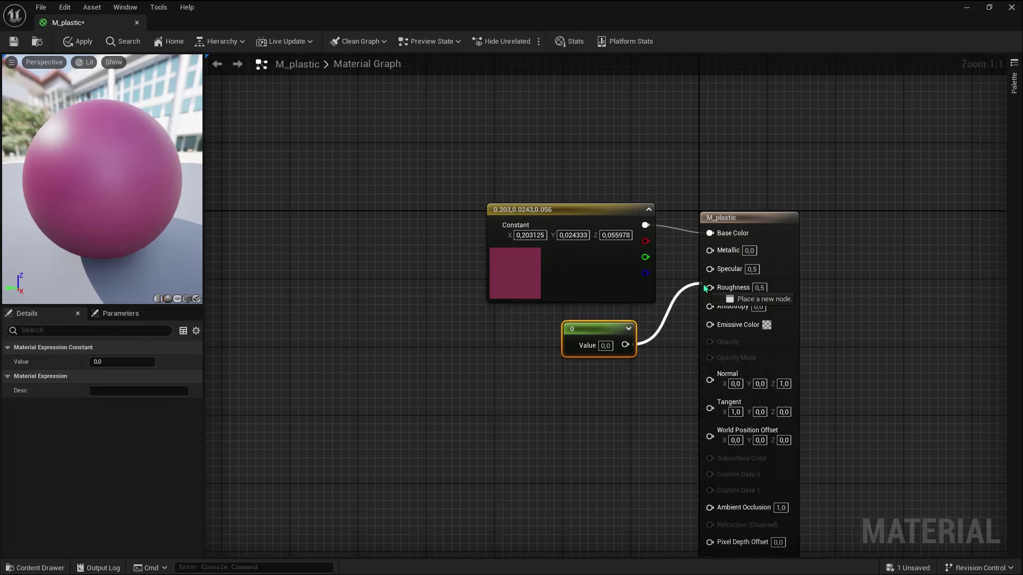
click(604, 363)
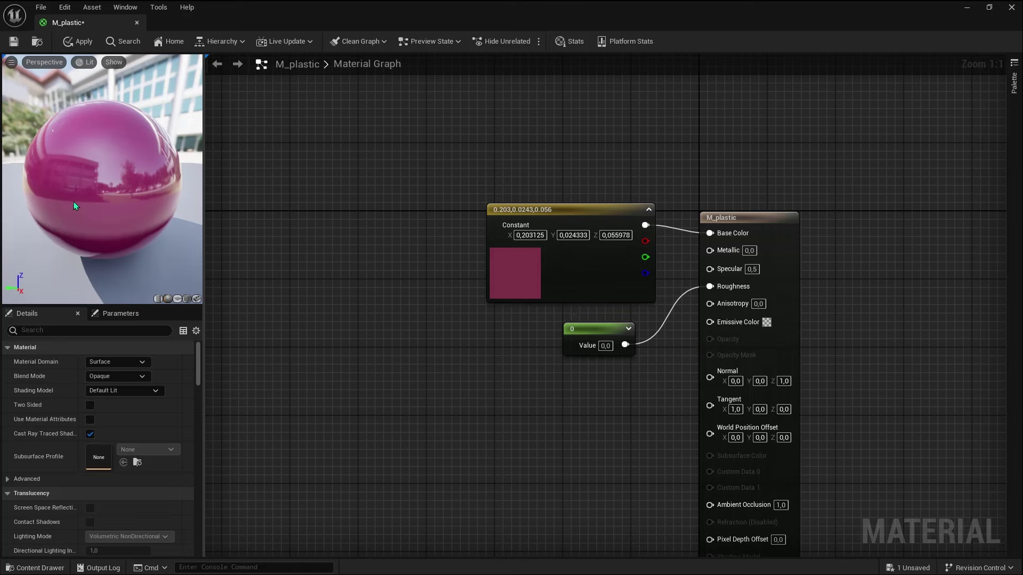
drag(74, 205, 133, 203)
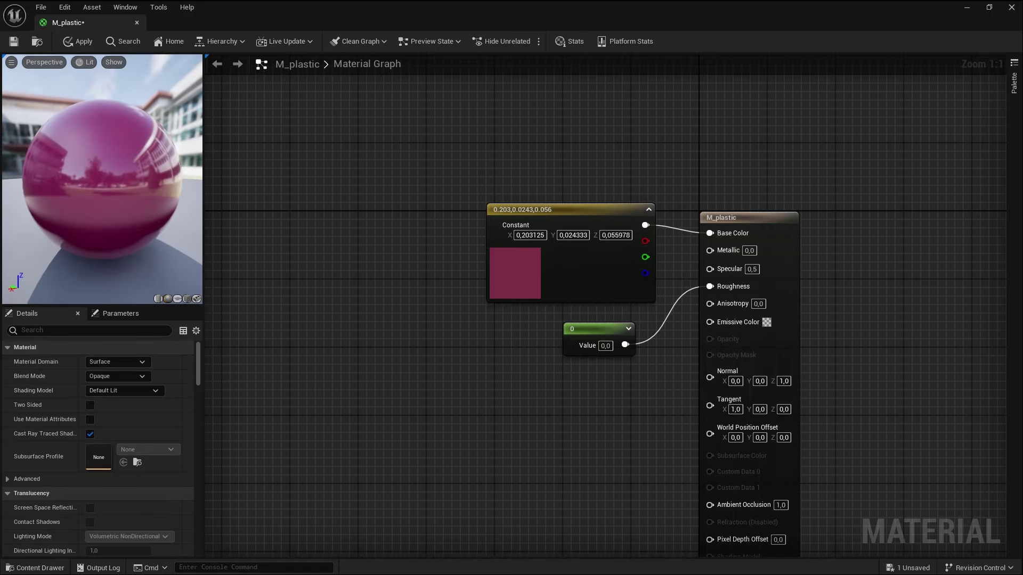
Set the roughness constant to 1, then to 0.8 for a matte finish
click(610, 346)
text(1)
key(Return)
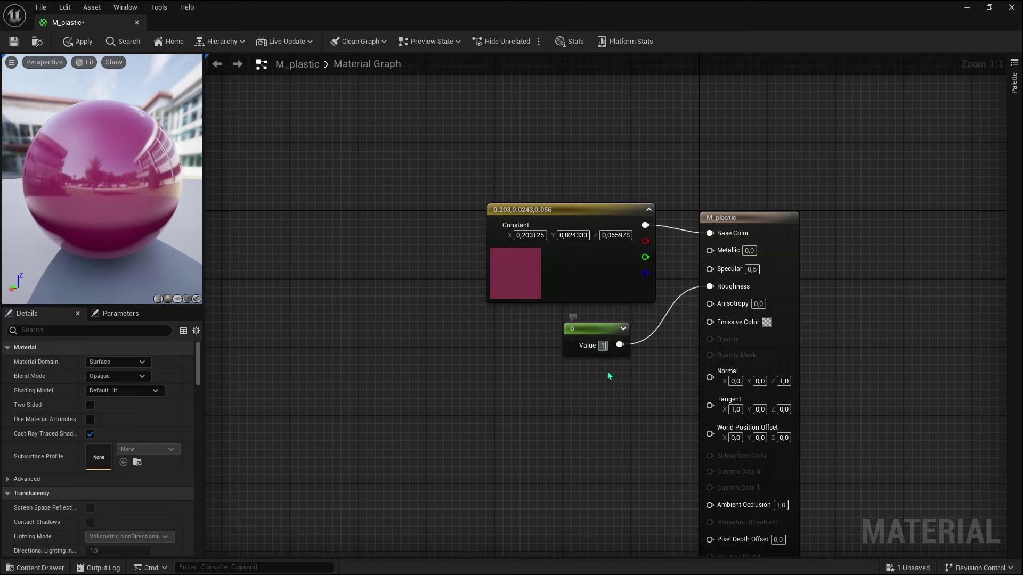
drag(118, 190, 175, 191)
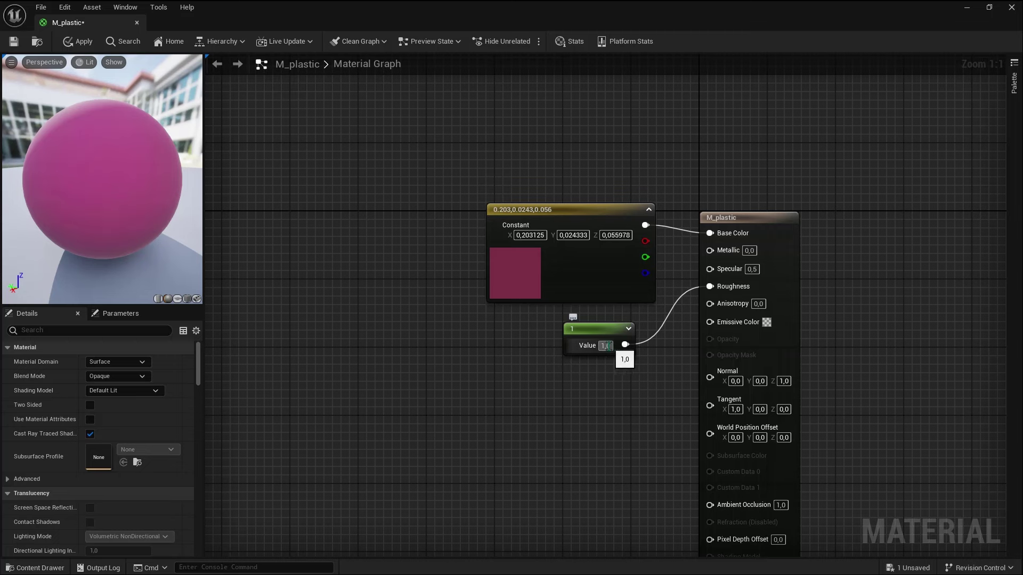
drag(606, 345, 612, 345)
text(0)
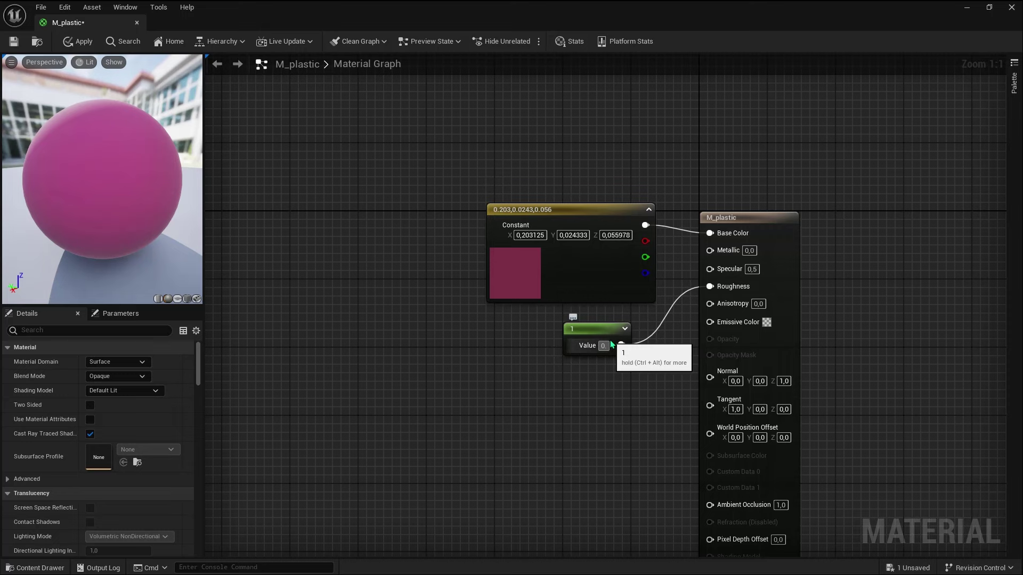
text(,8)
key(Return)
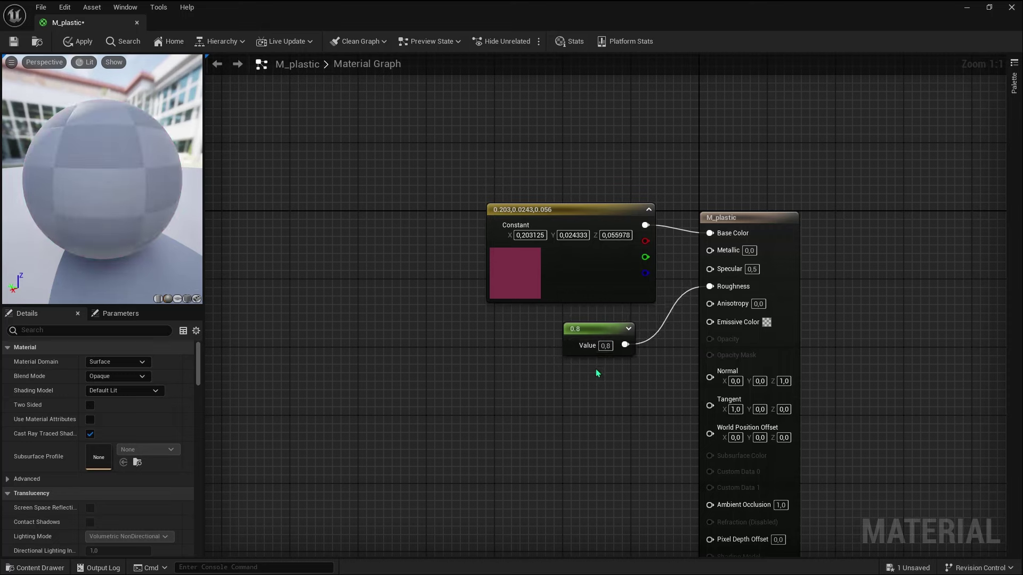
drag(104, 208, 160, 203)
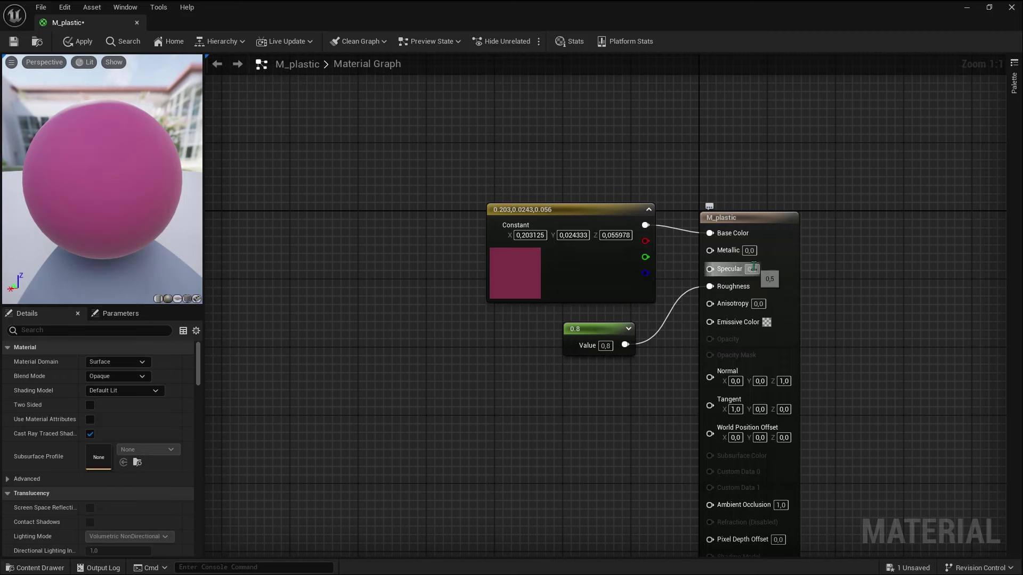
Try Specular values of 0 and 1 on the M_plastic result node
text(0)
key(Return)
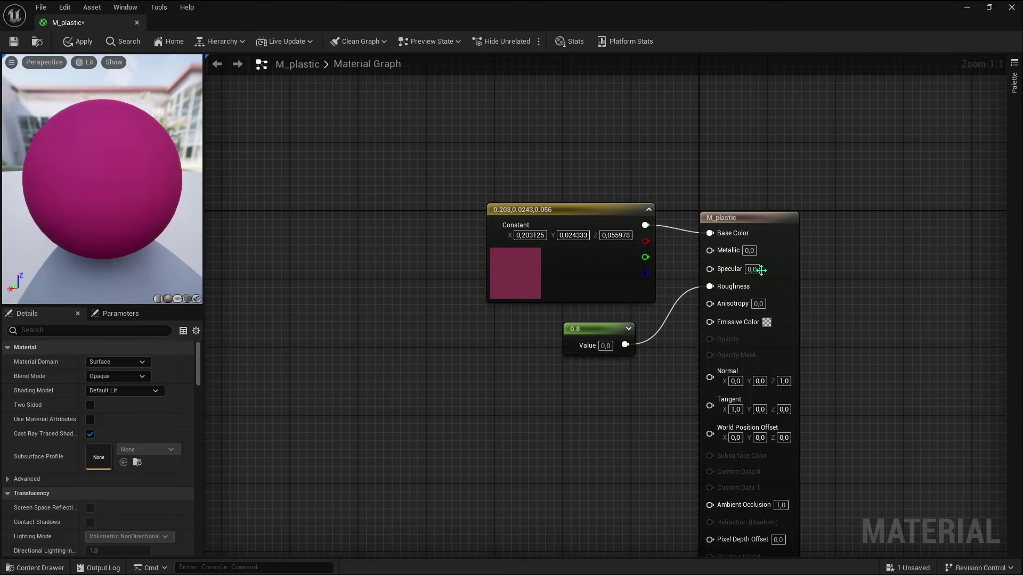
drag(167, 190, 48, 190)
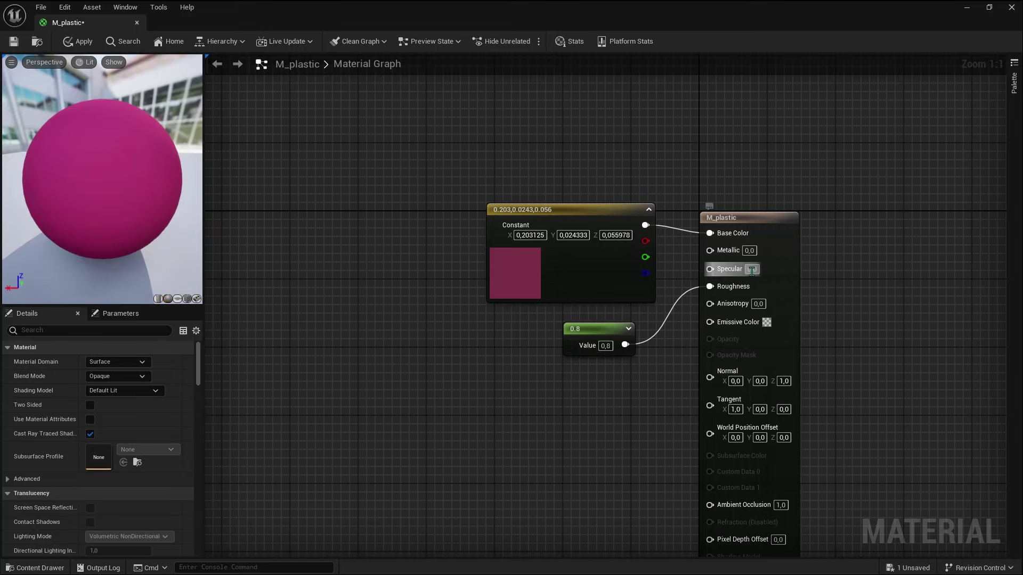
click(752, 269)
text(1)
key(Return)
Set Specular to 0.3 and apply the changes to M_plastic
click(779, 272)
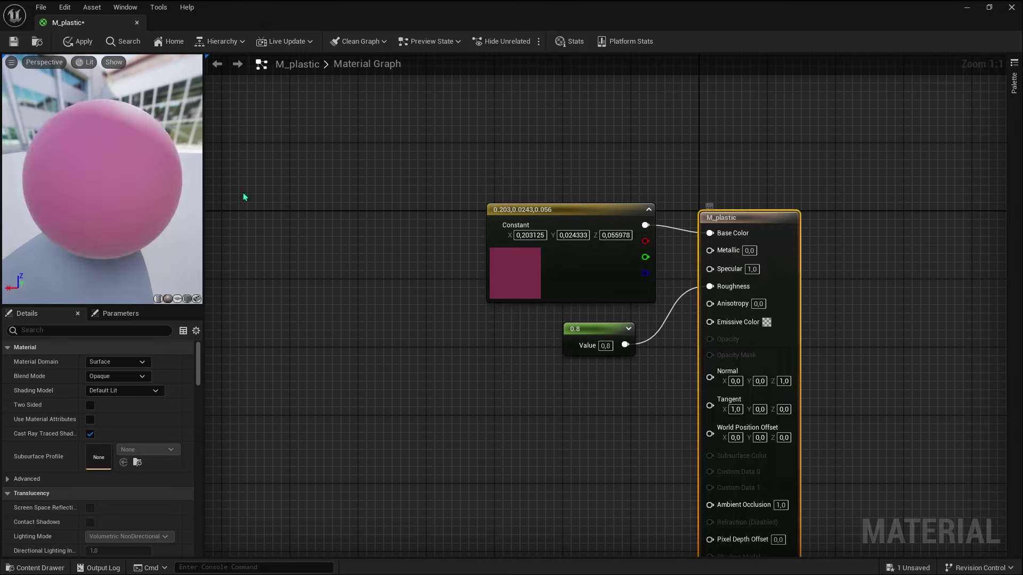
drag(72, 193, 32, 194)
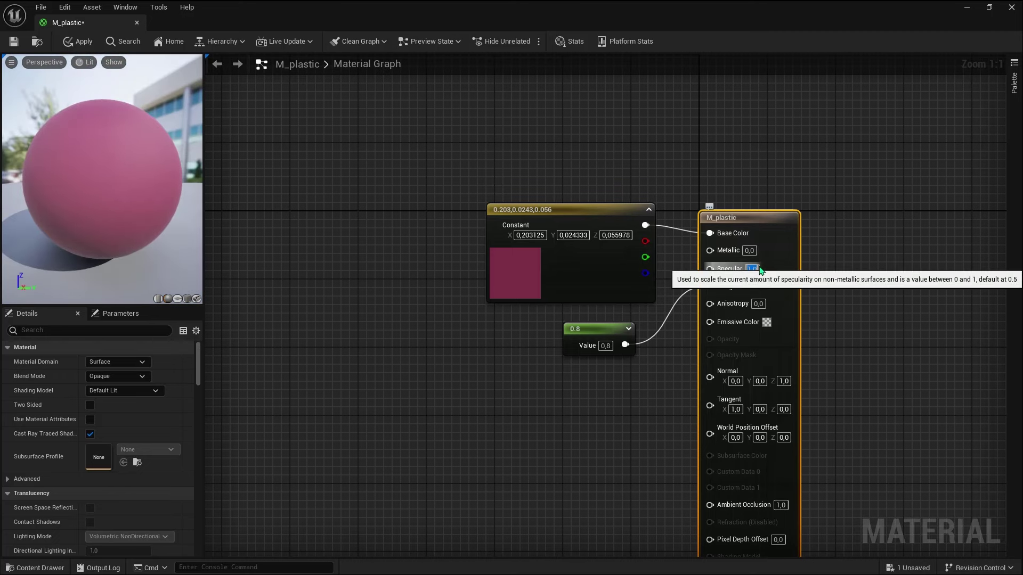
text(0,3)
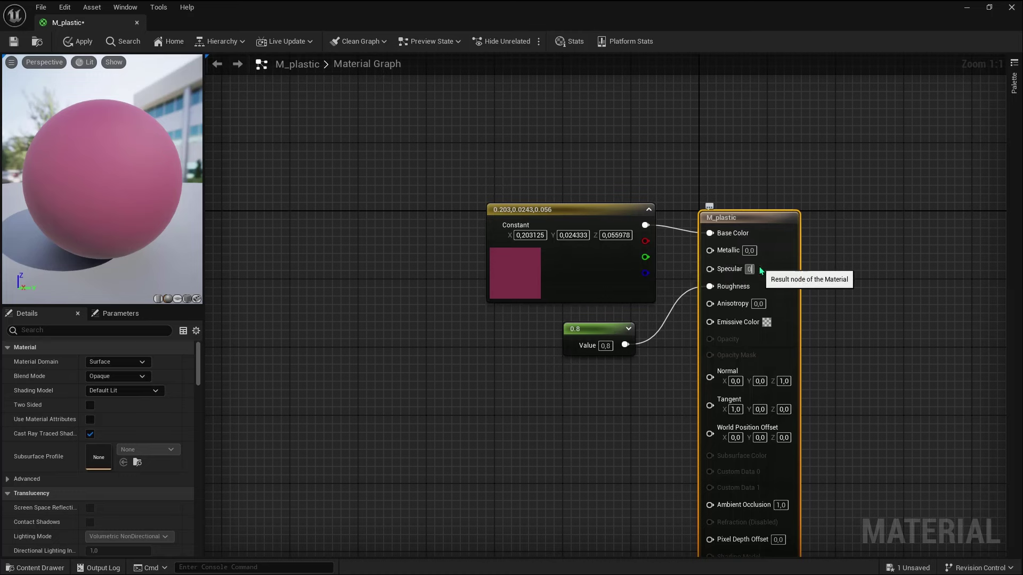
click(854, 248)
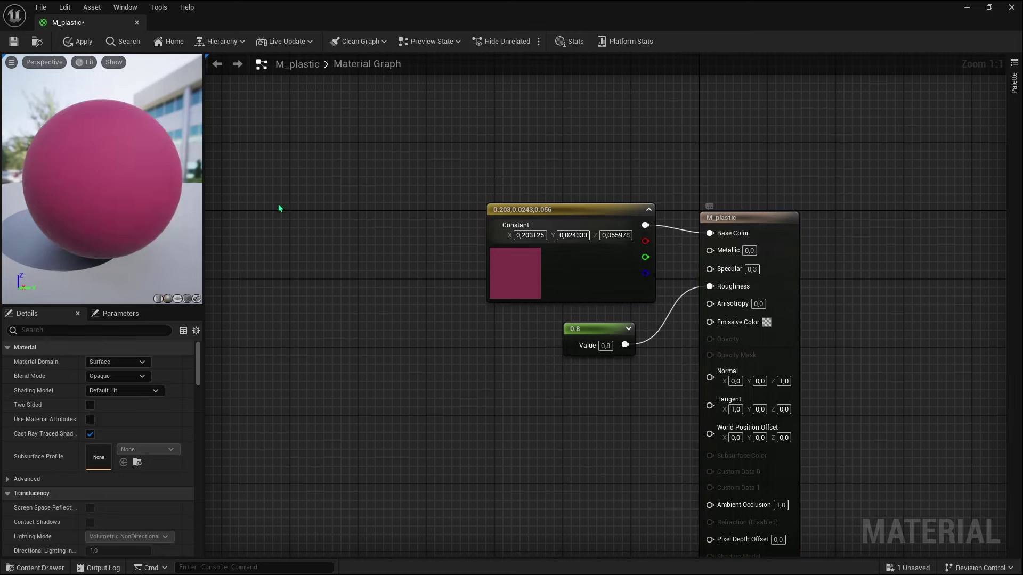
drag(106, 176, 160, 176)
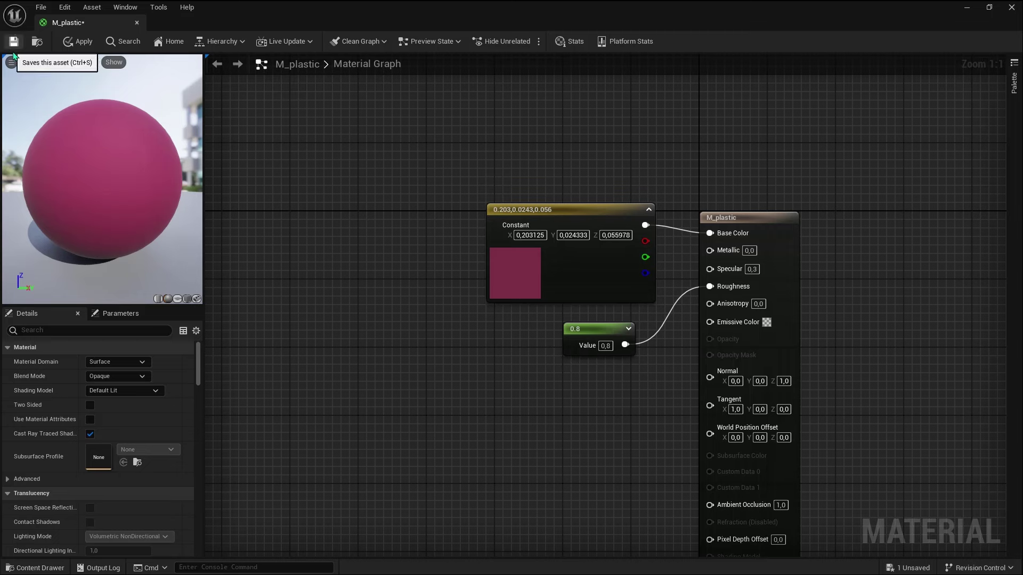
click(79, 40)
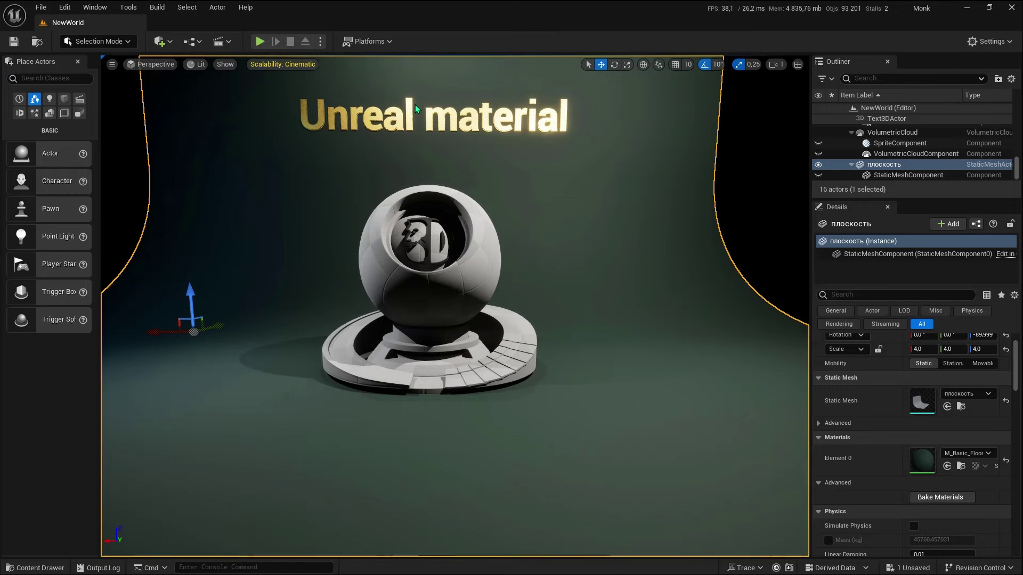
Drag M_plastic onto the shaderball's inner 3D logo and its pedestal ring
click(463, 315)
key(ctrl+space)
drag(203, 480, 398, 235)
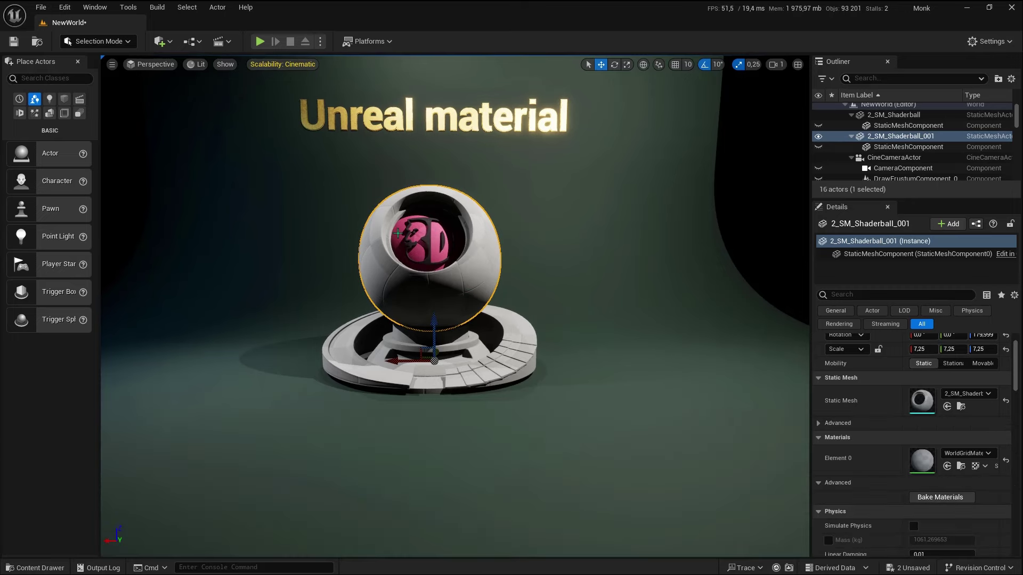
scroll(387, 189, up, 2)
scroll(387, 189, up, 2)
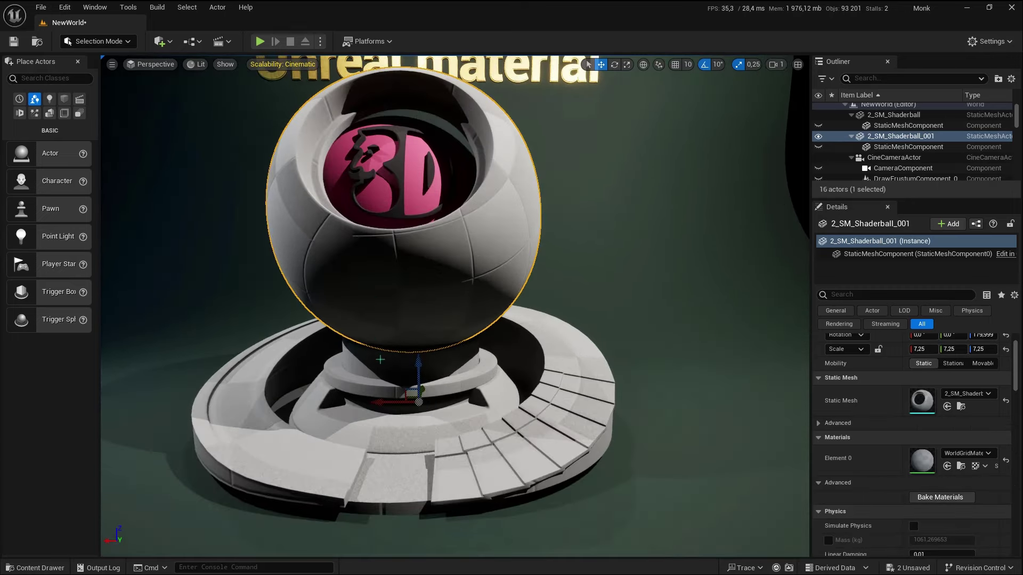
key(ctrl+space)
drag(203, 487, 364, 388)
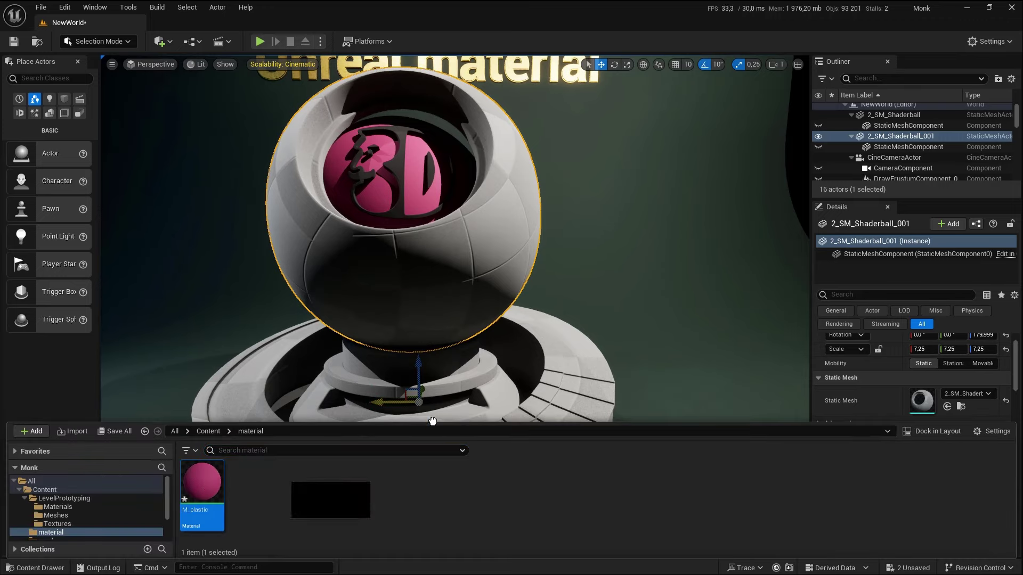
scroll(365, 388, down, 4)
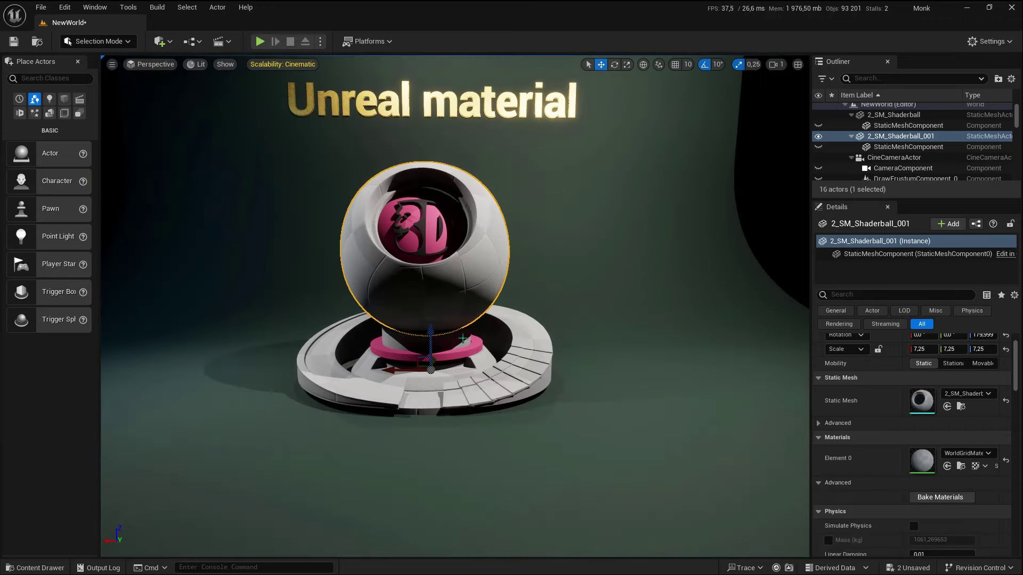
Try M_Metal_Gold on the pedestal's Element 1, then undo back to M_plastic
click(370, 360)
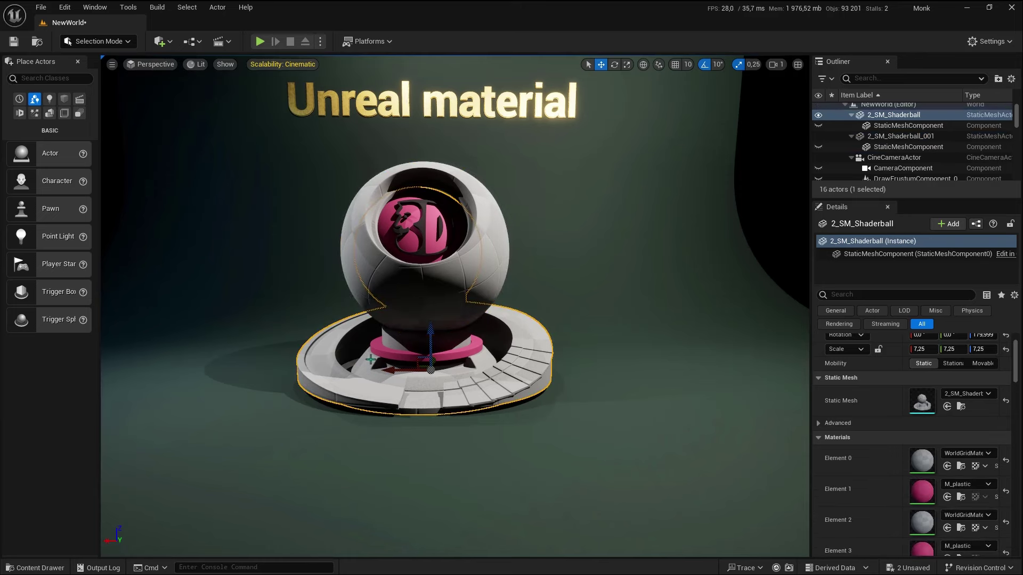
scroll(853, 356, down, 4)
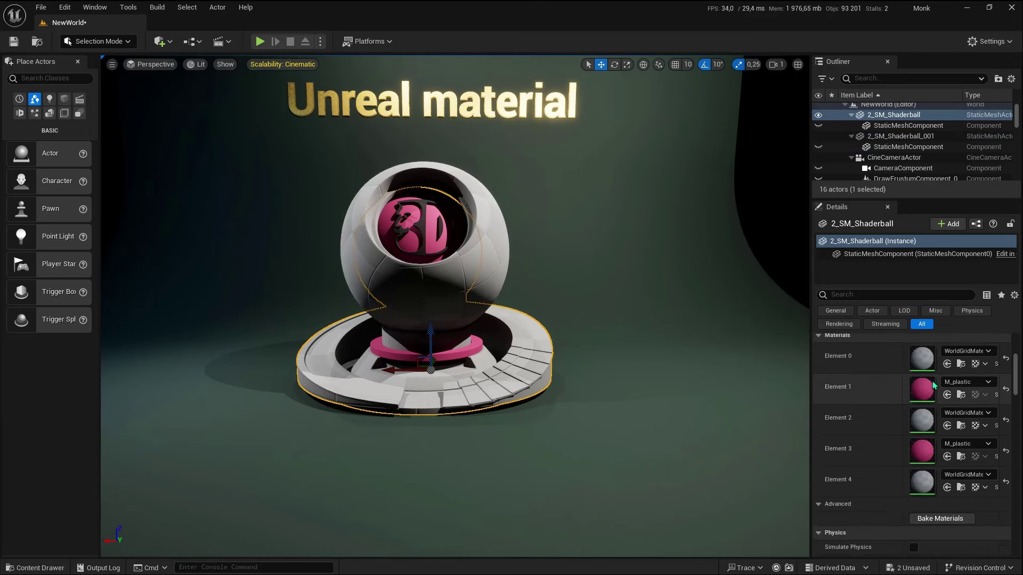
click(957, 384)
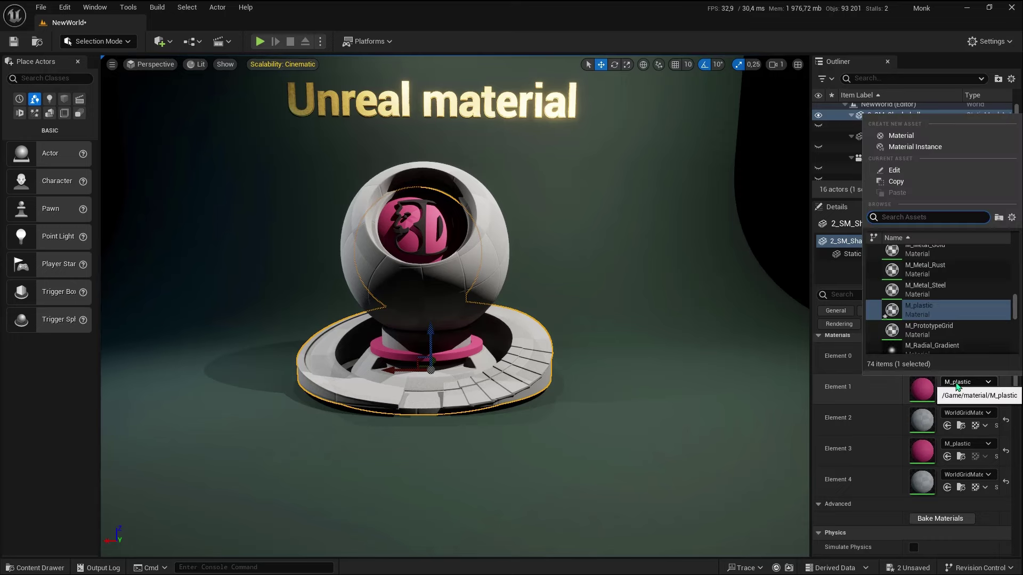
scroll(942, 282, up, 1)
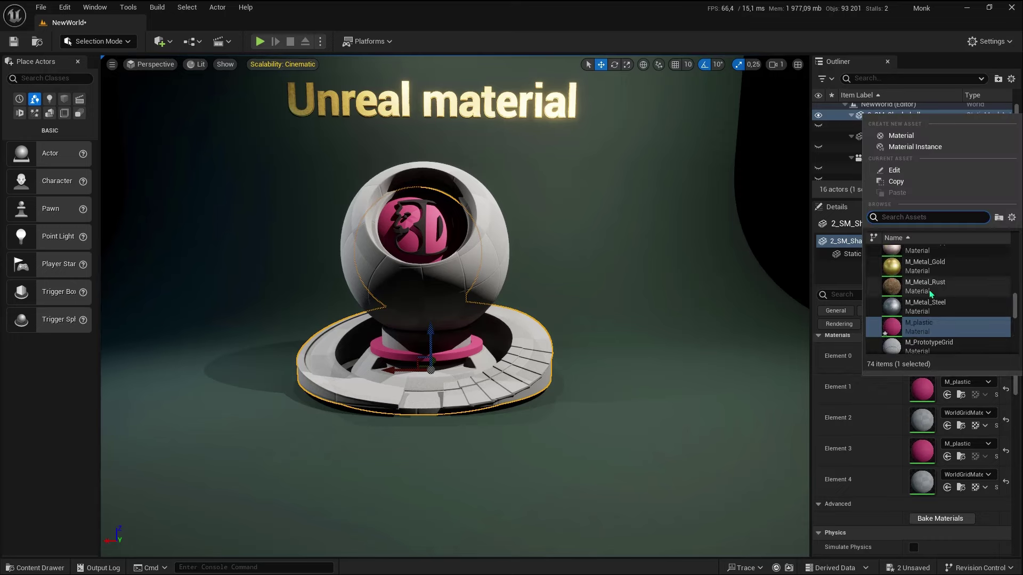
click(932, 264)
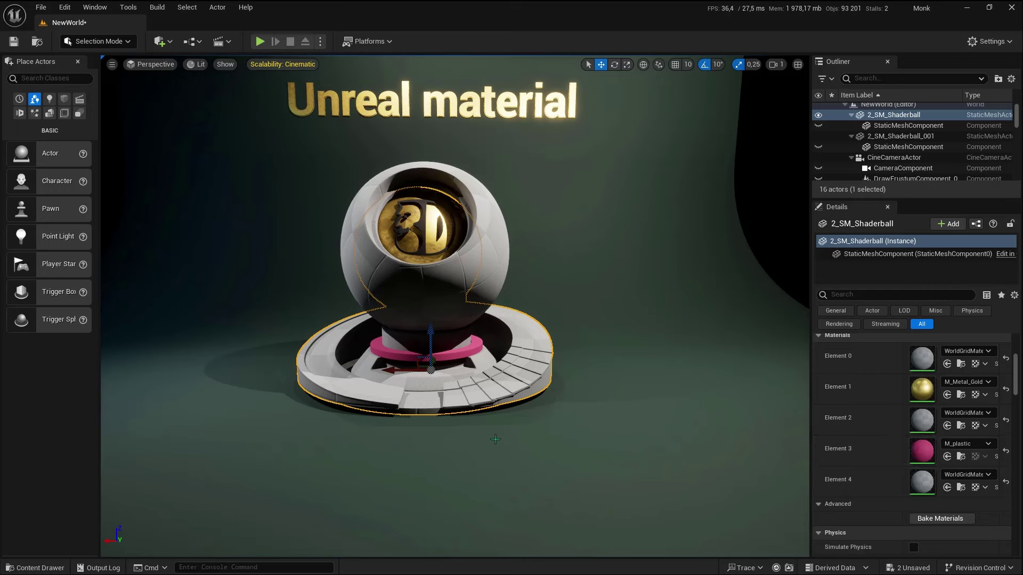
click(525, 439)
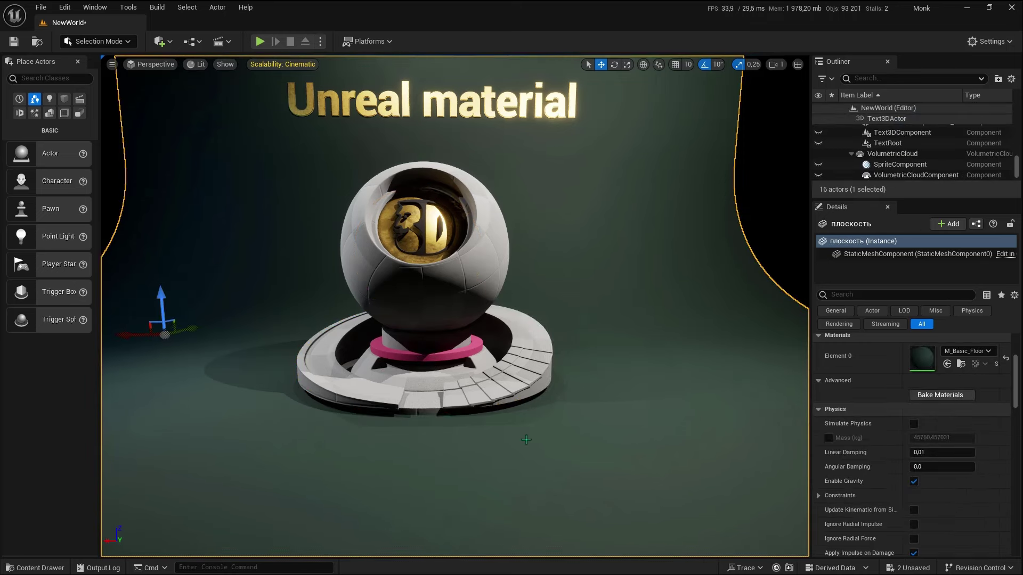
key(ctrl+z)
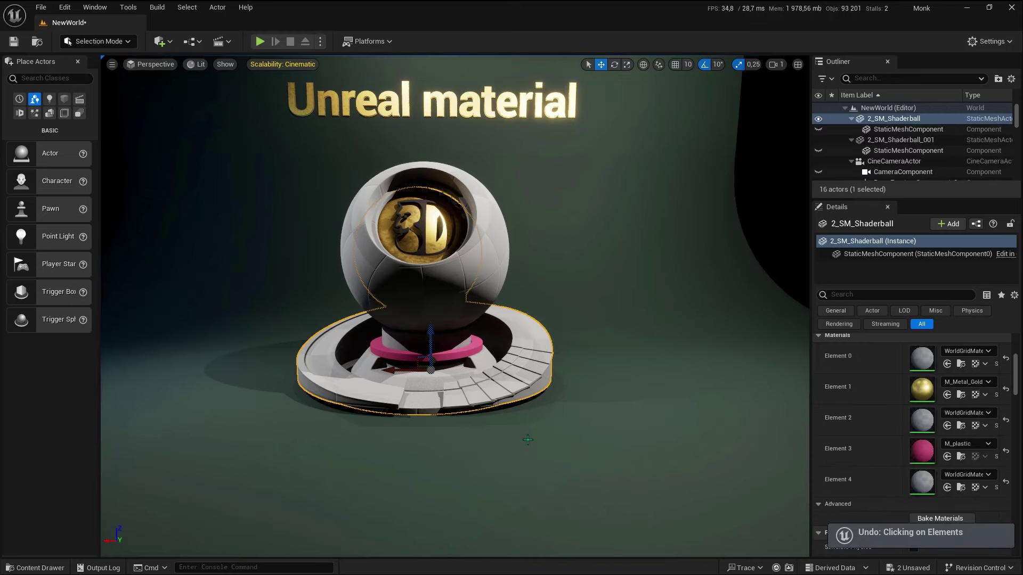
key(ctrl+z)
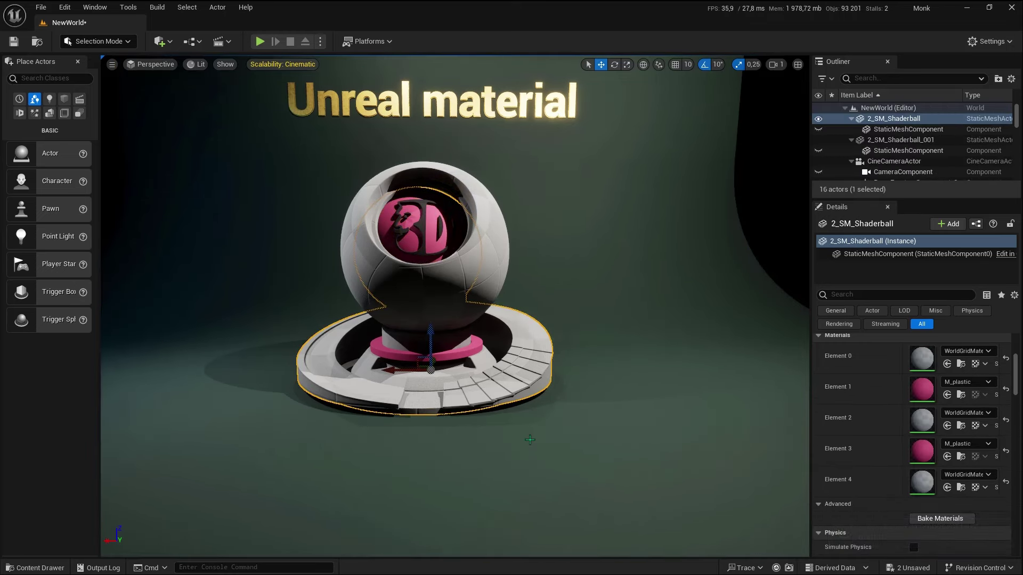
scroll(406, 223, up, 5)
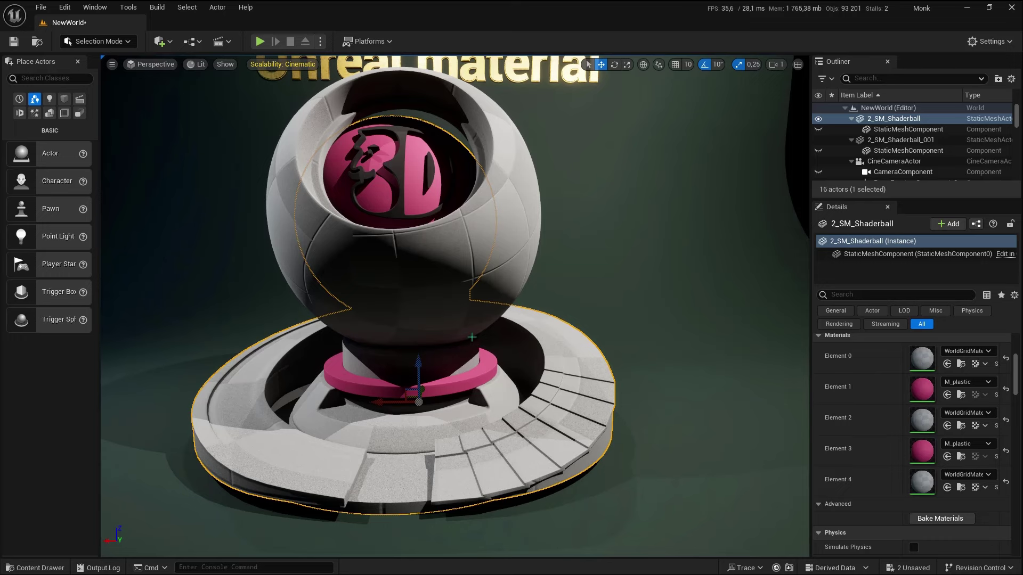
scroll(477, 335, down, 5)
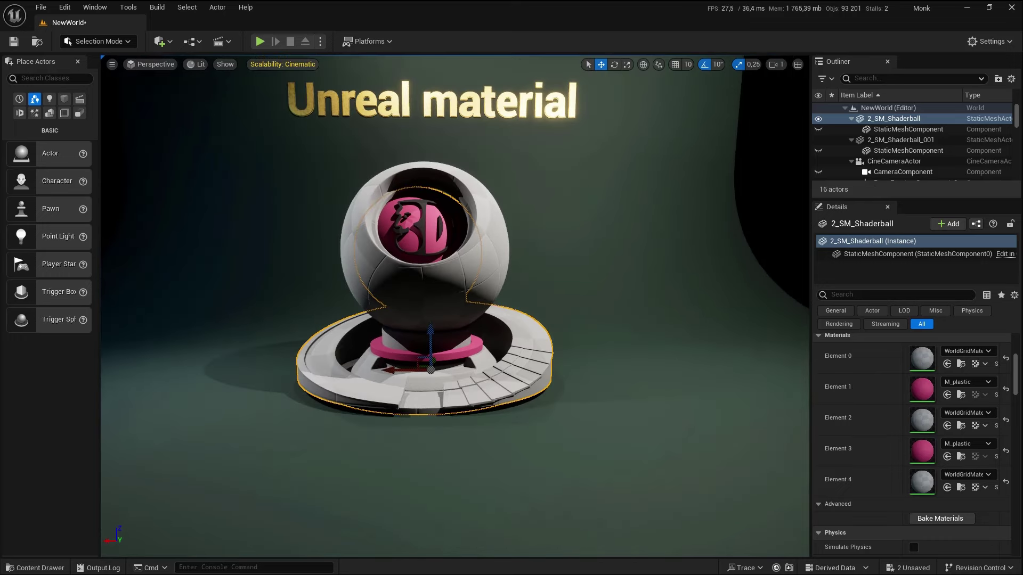
key(ctrl+space)
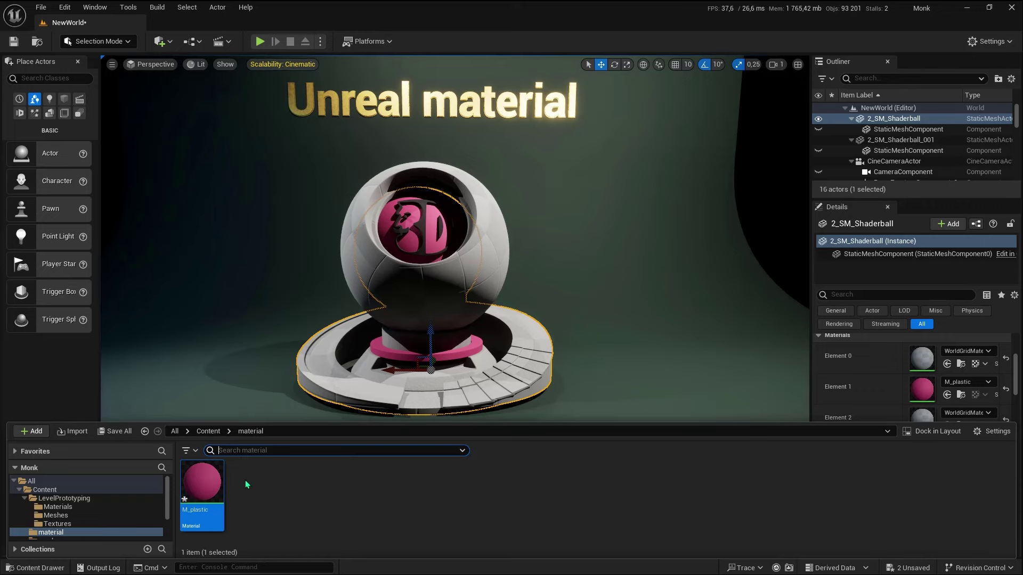
Create a new Material named M_metal, save all, and open it in the Material Editor
right_click(247, 483)
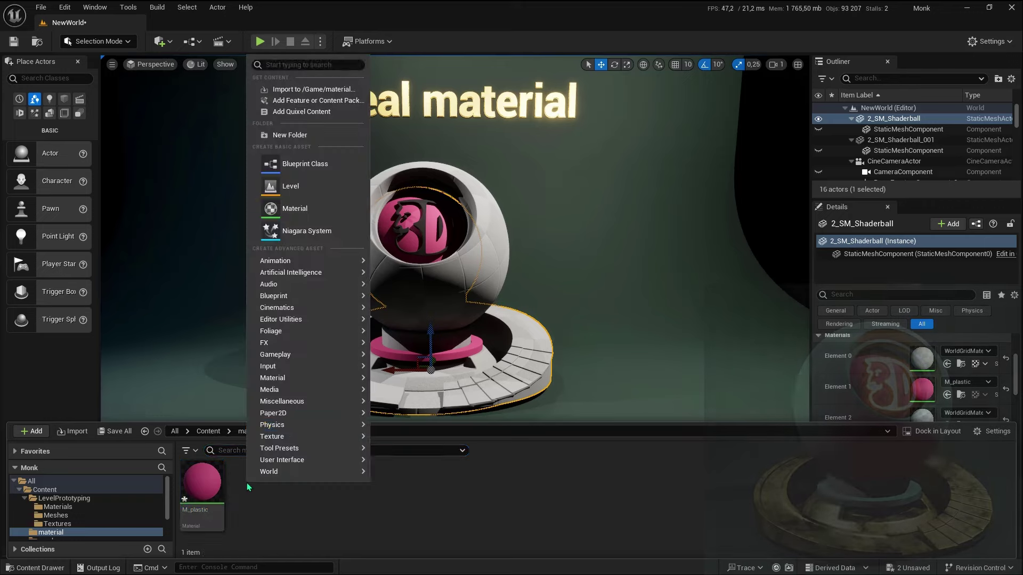
click(295, 208)
text(M)
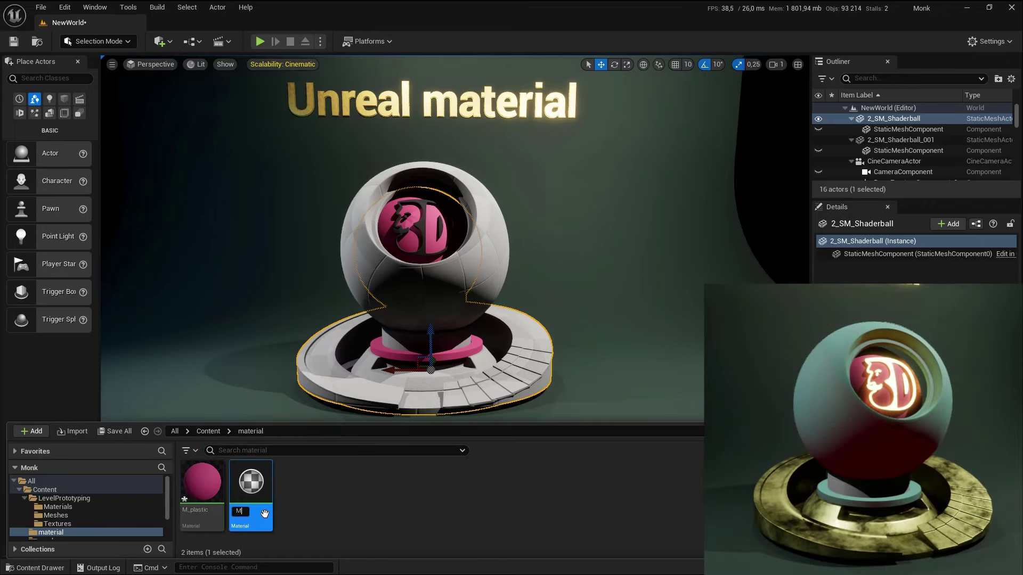
text(_metal)
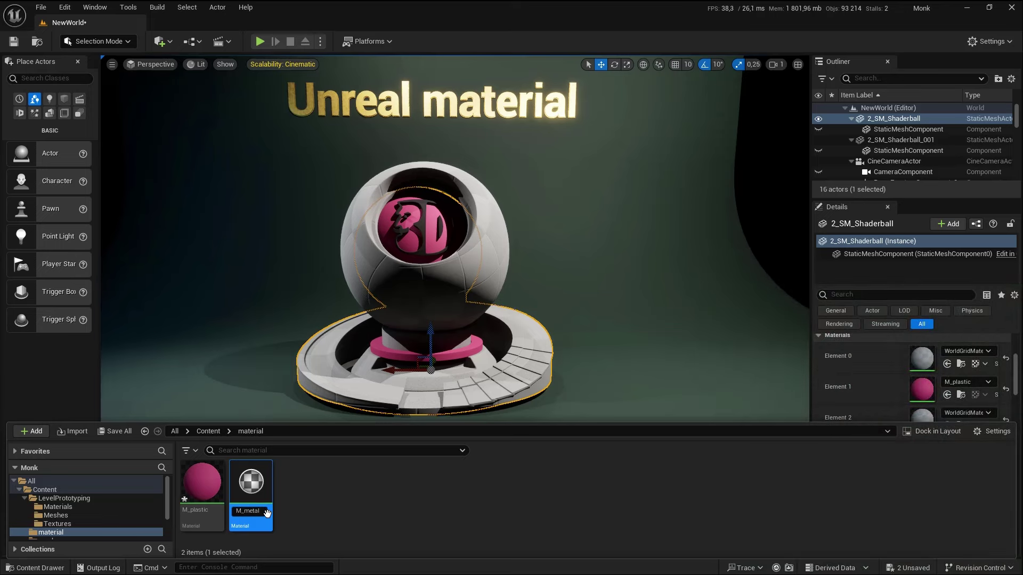
key(Return)
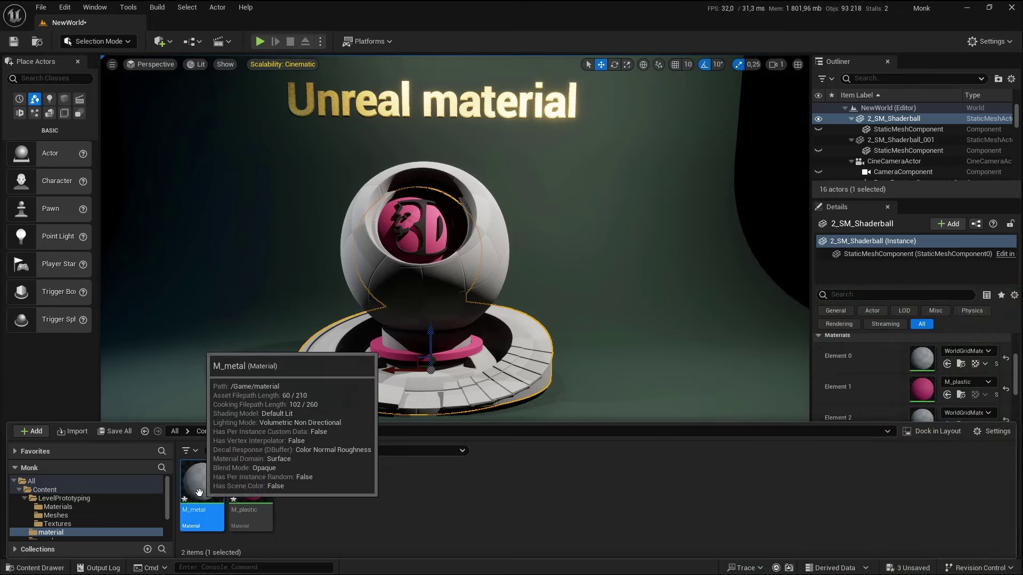
key(ctrl+shift+s)
double_click(199, 494)
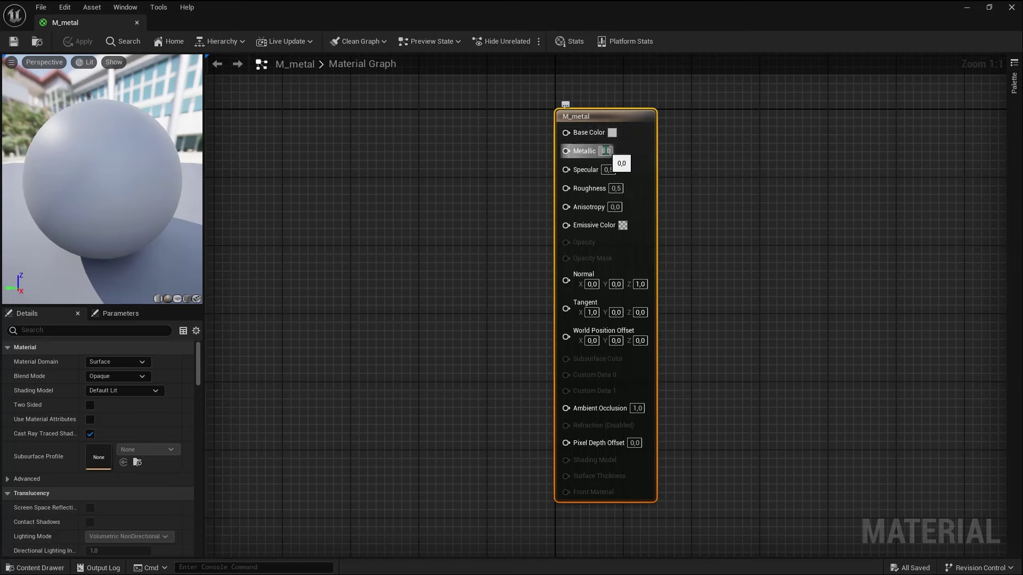
Set M_metal's Metallic to 1 with a pale olive Base Color, checking the preview sphere
text(1)
click(514, 160)
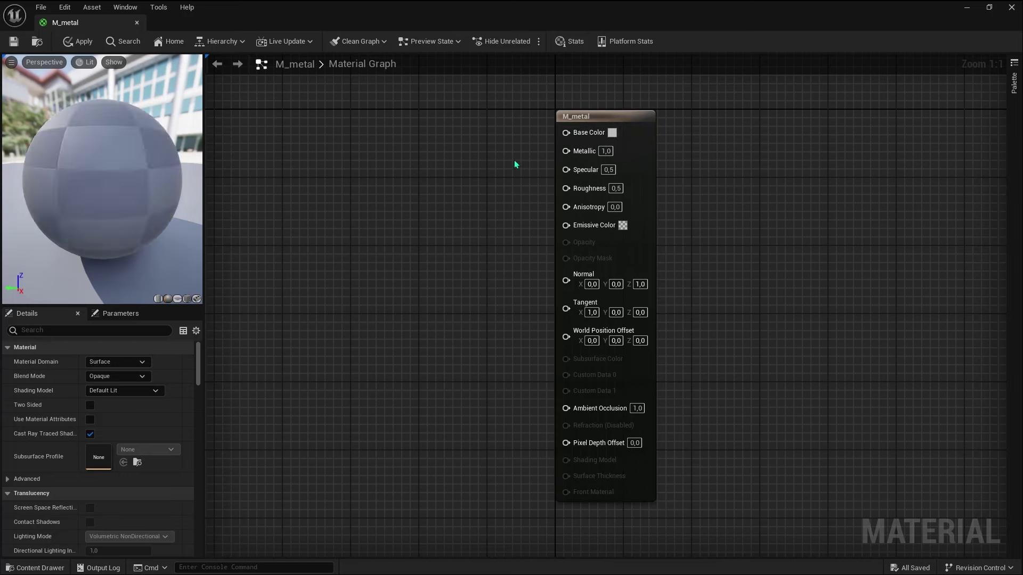
drag(124, 175, 176, 177)
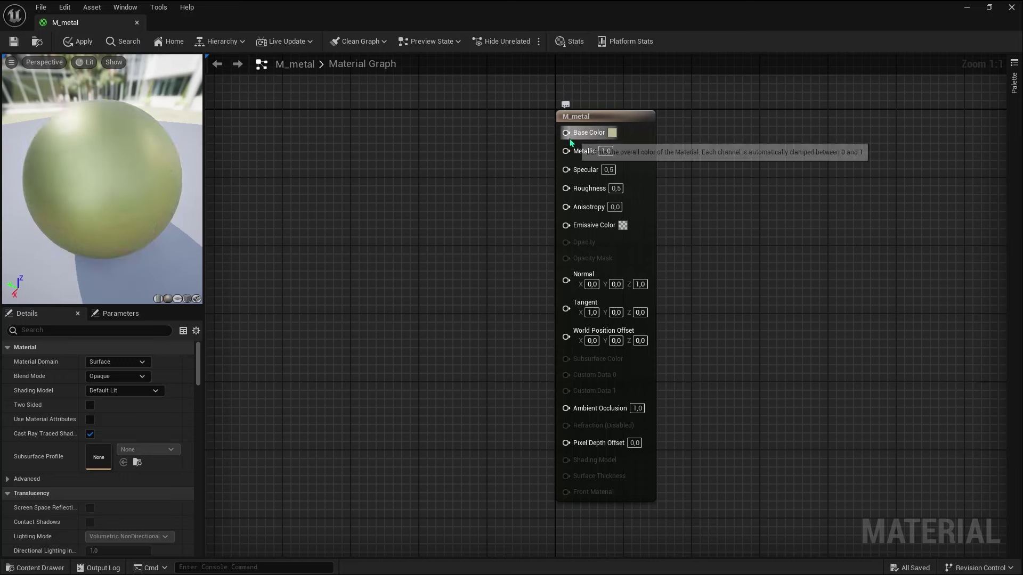
drag(133, 184, 160, 184)
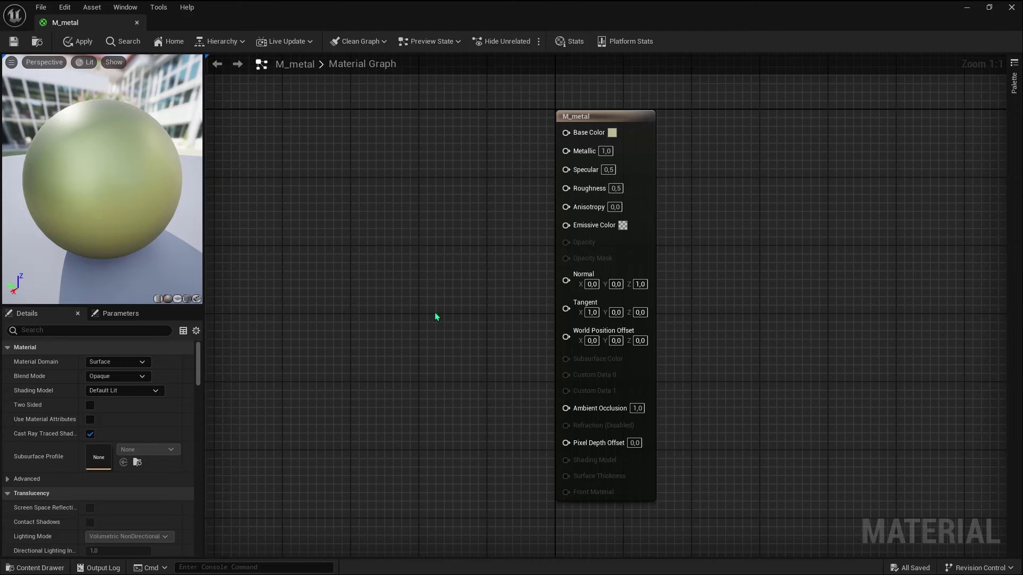
key(ctrl+space)
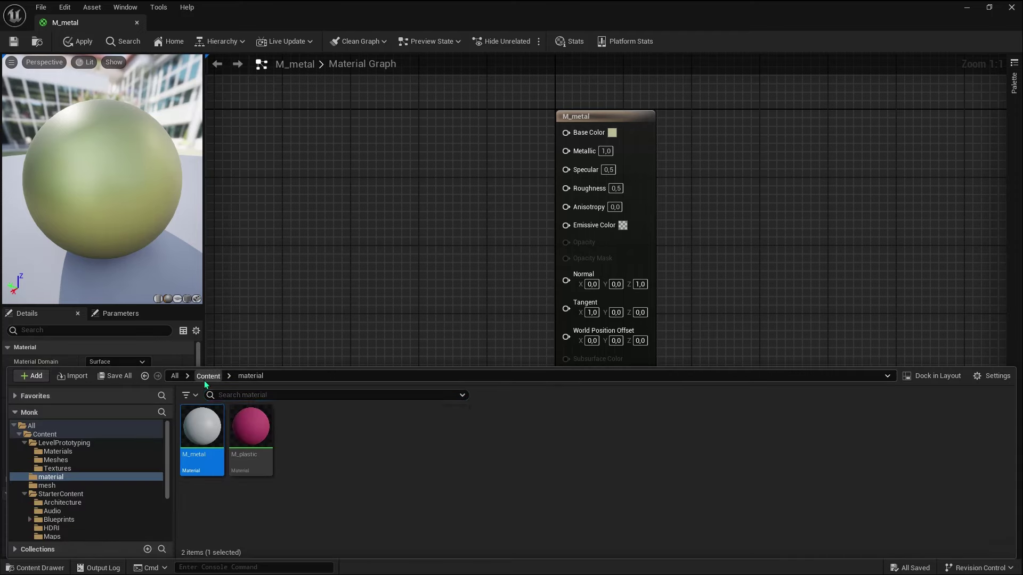
Bring T_Perlin_Noise_M from StarterContent > Textures into M_metal's graph as a Texture Sample
click(204, 378)
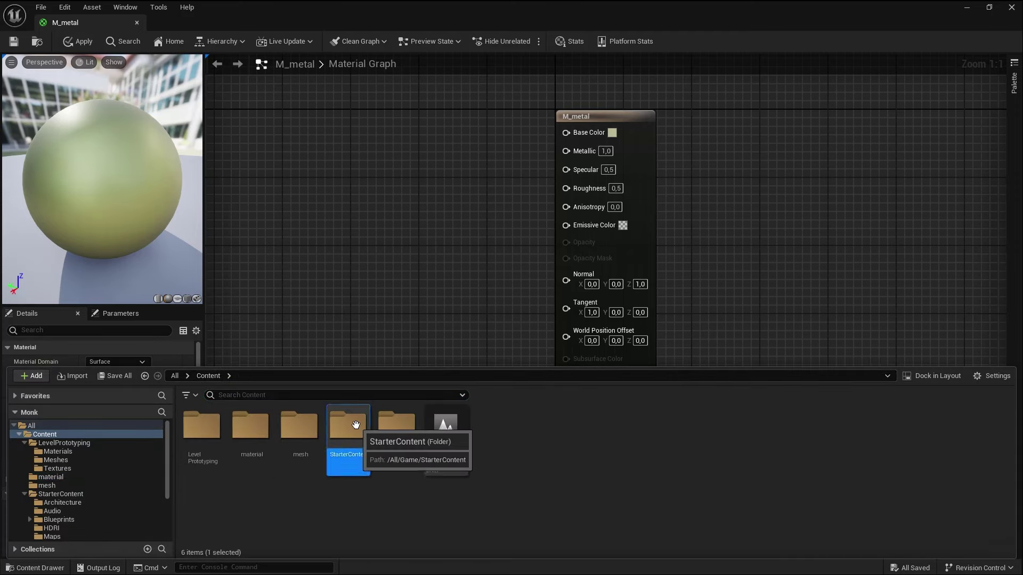
double_click(355, 425)
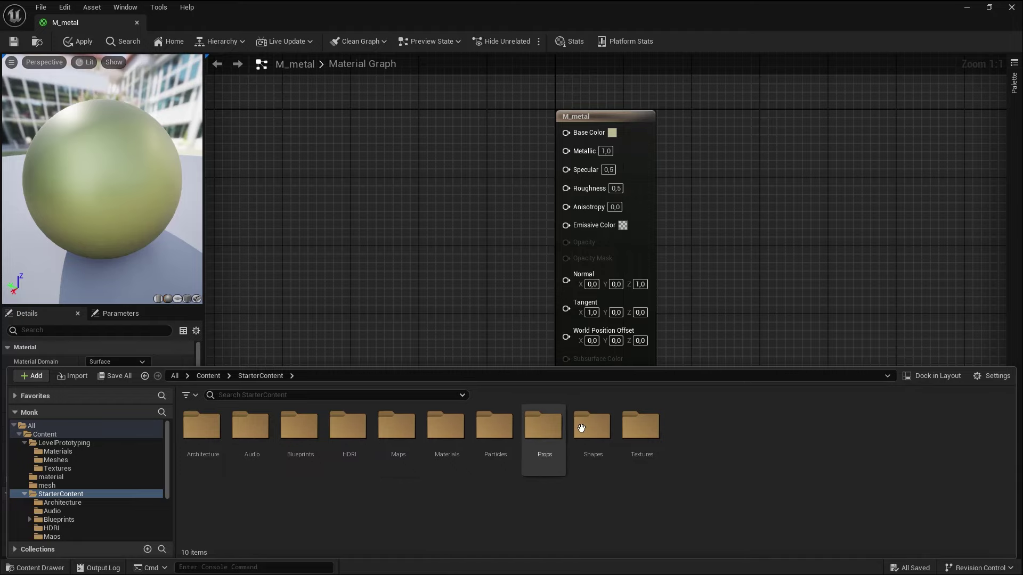
double_click(641, 426)
scroll(522, 465, down, 3)
scroll(521, 465, down, 2)
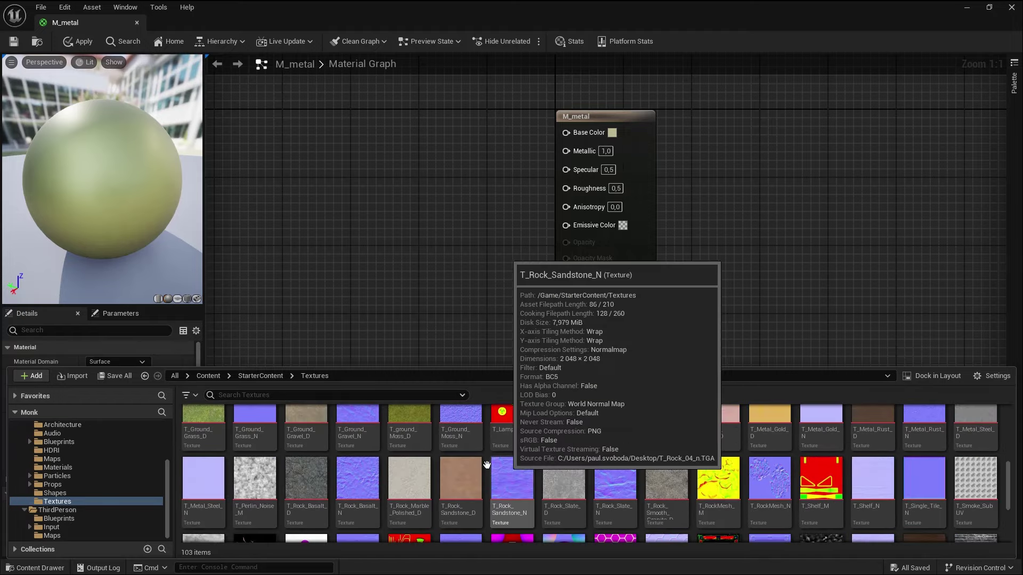
mouse_move(254, 477)
mouse_down()
mouse_move(322, 329)
mouse_move(330, 199)
mouse_up()
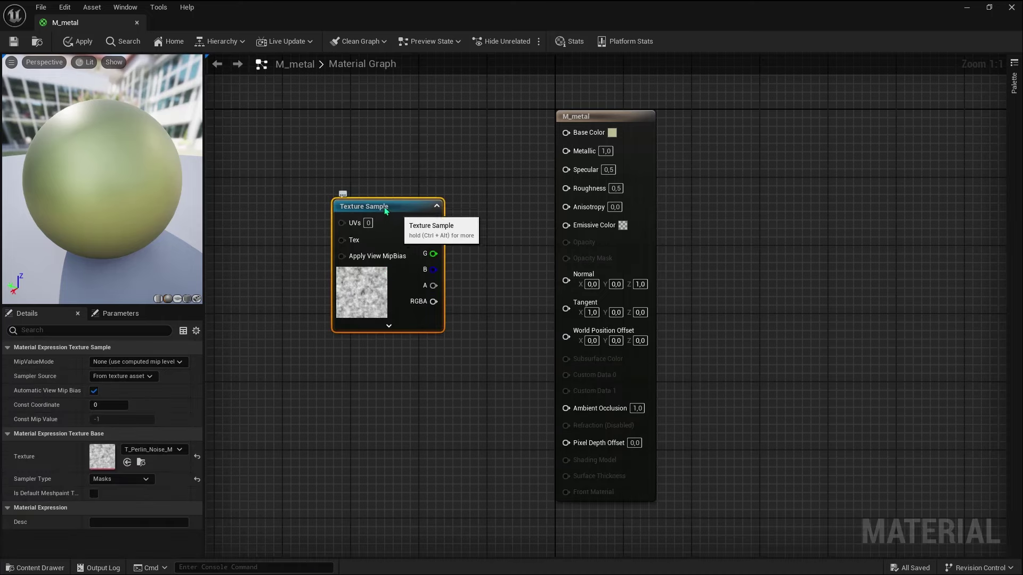
drag(396, 216, 330, 177)
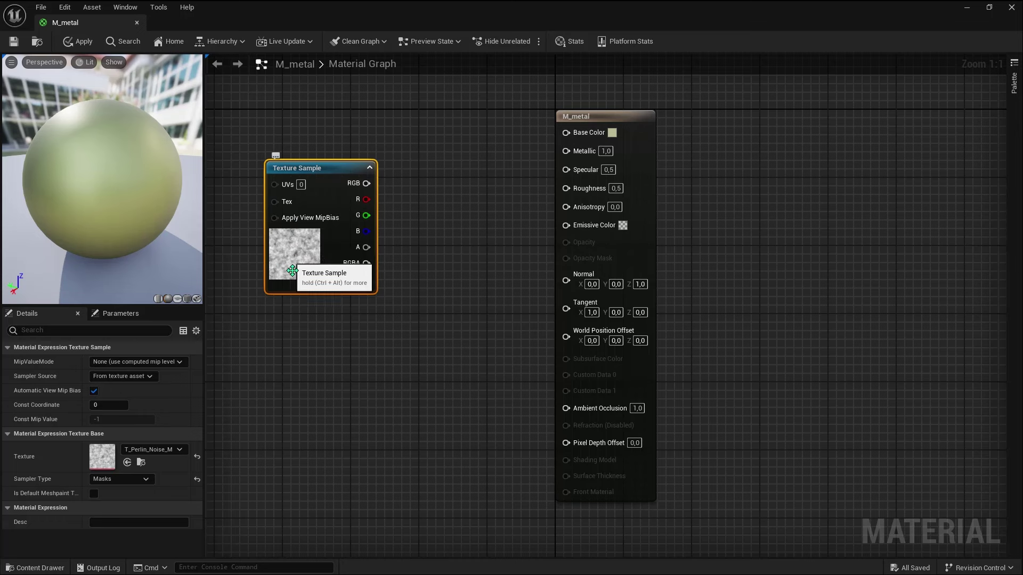
Connect the noise texture's RGB output to Roughness and inspect the mottled preview
drag(368, 184, 571, 190)
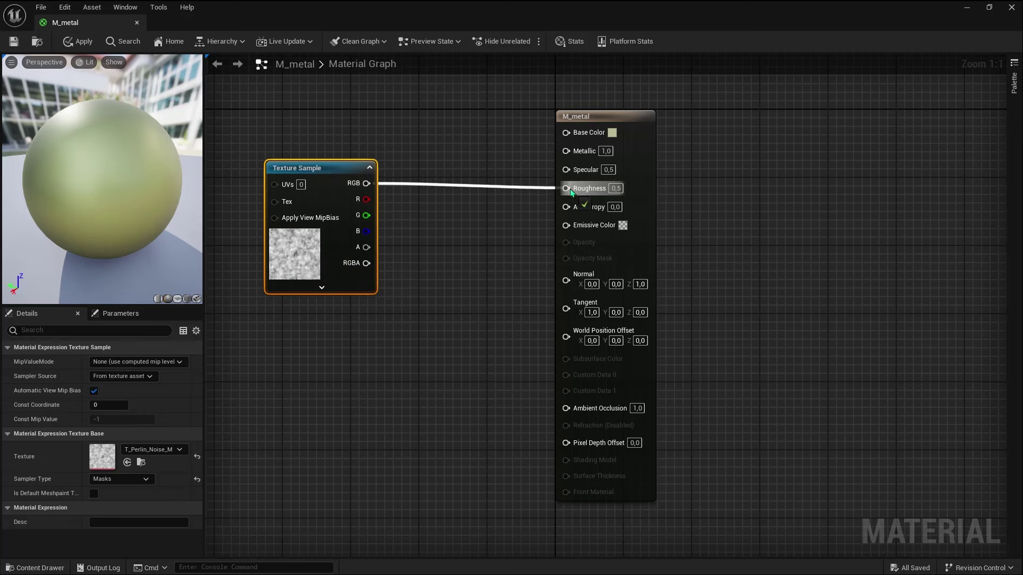
drag(570, 189, 570, 189)
drag(149, 195, 176, 197)
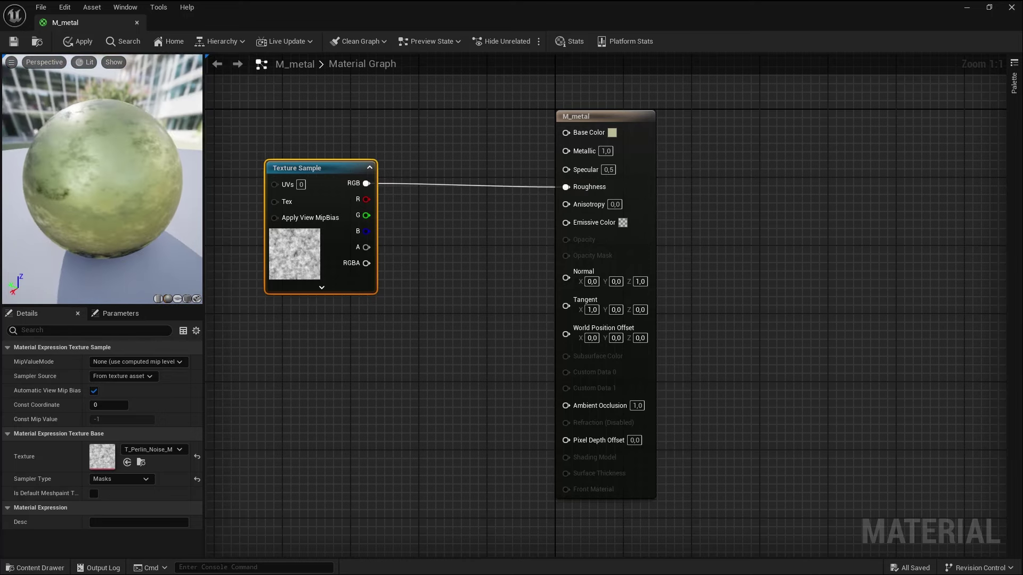
drag(175, 197, 386, 209)
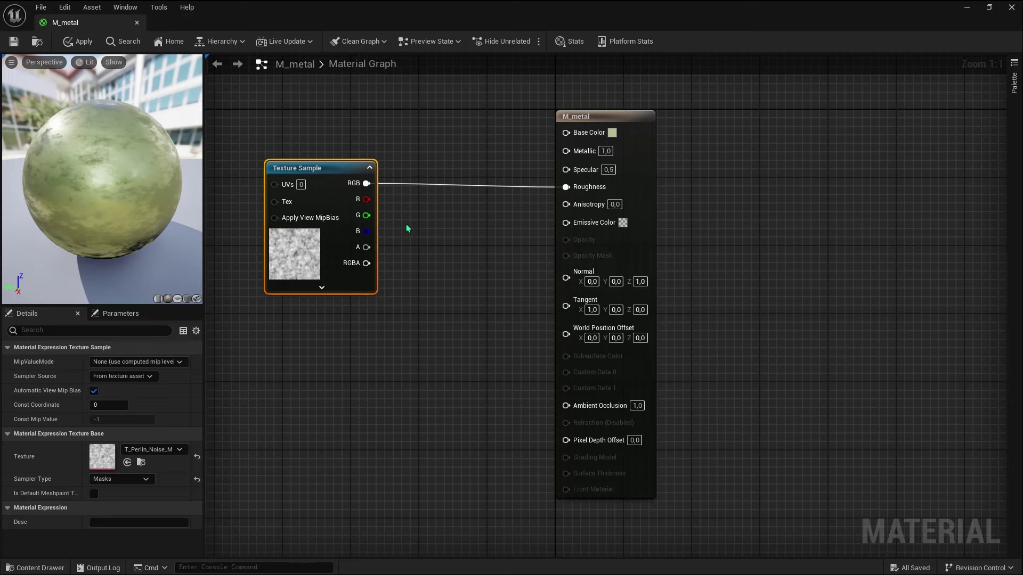
scroll(406, 224, down, 2)
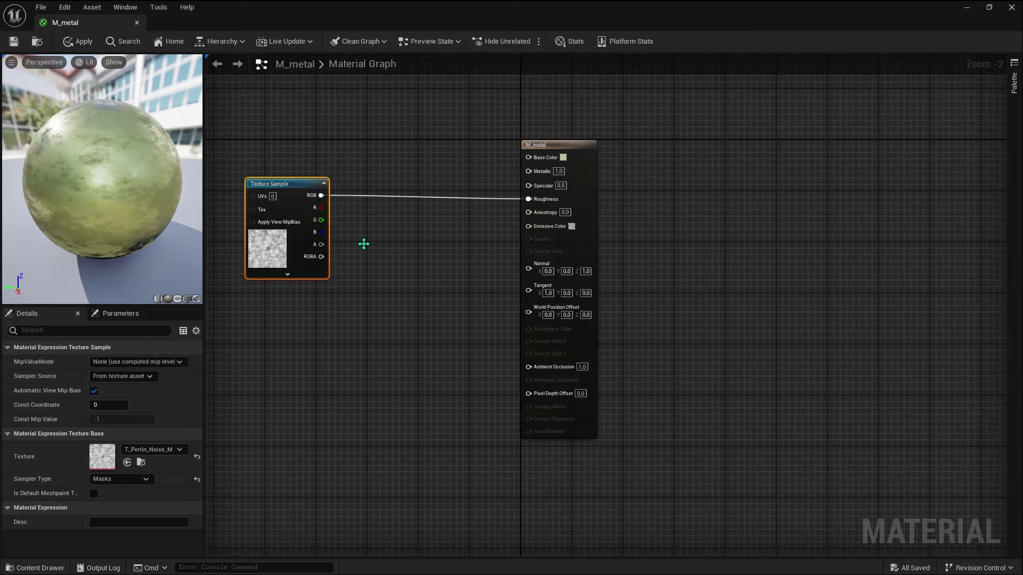
click(372, 246)
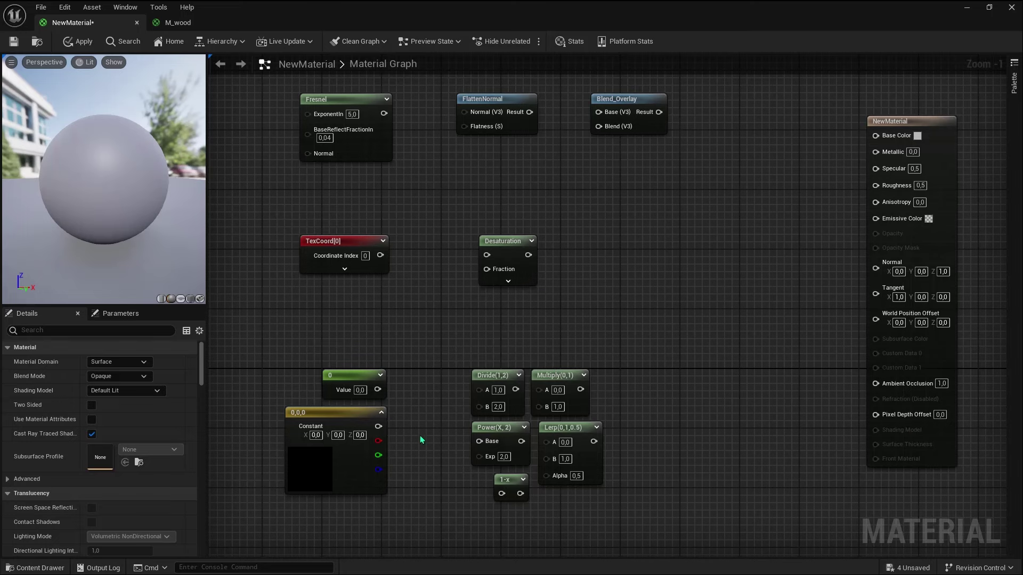
scroll(604, 486, up, 1)
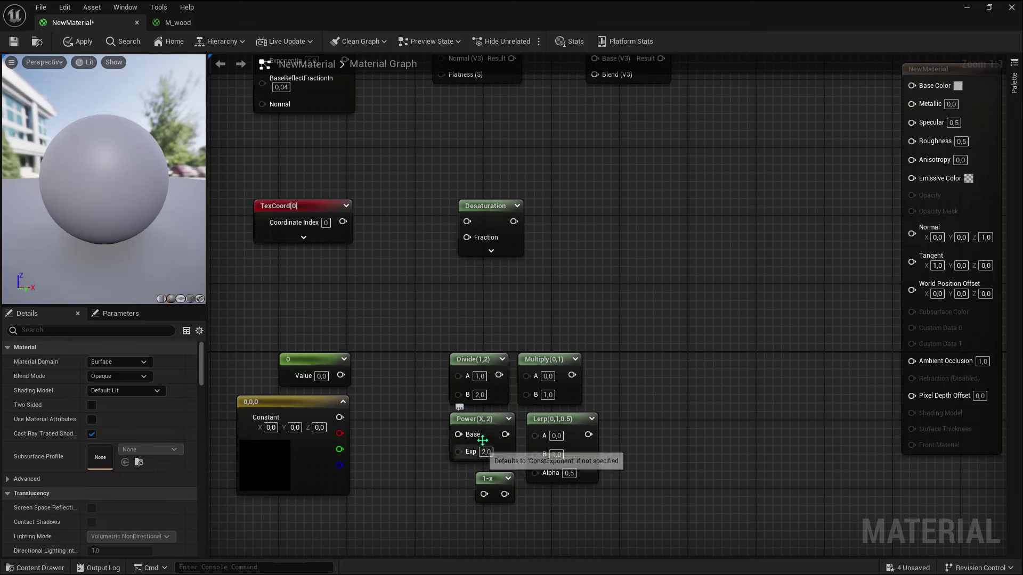
scroll(420, 432, down, 3)
scroll(516, 358, up, 3)
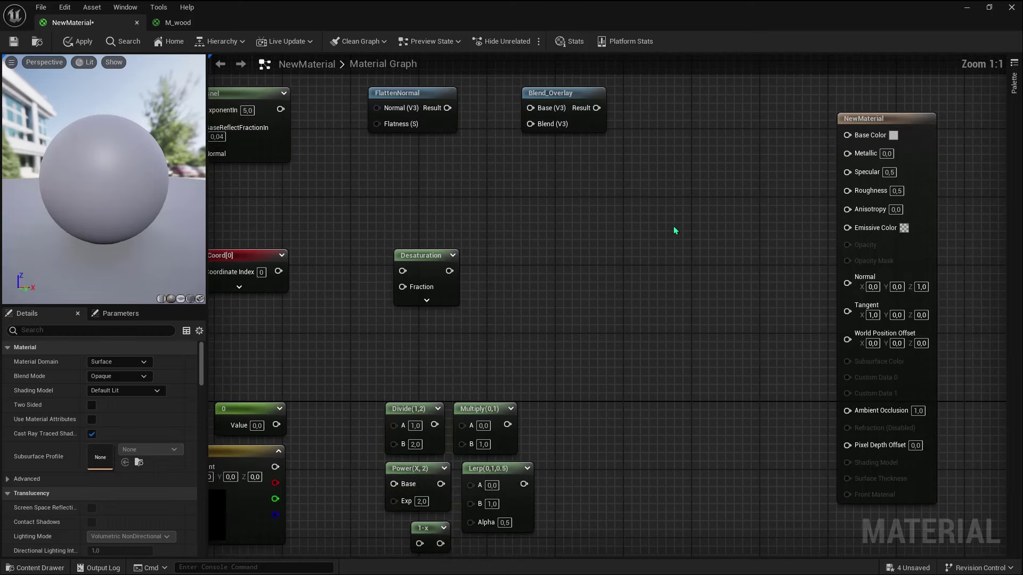
Add a Power node to NewMaterial's graph through the 'pow' node search
right_click(674, 221)
text(po)
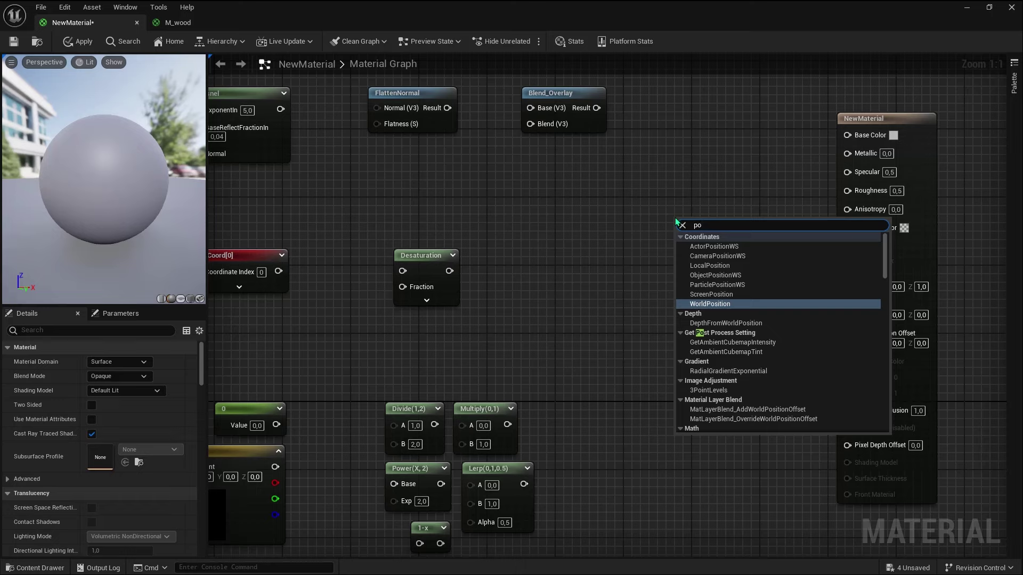
text(wer)
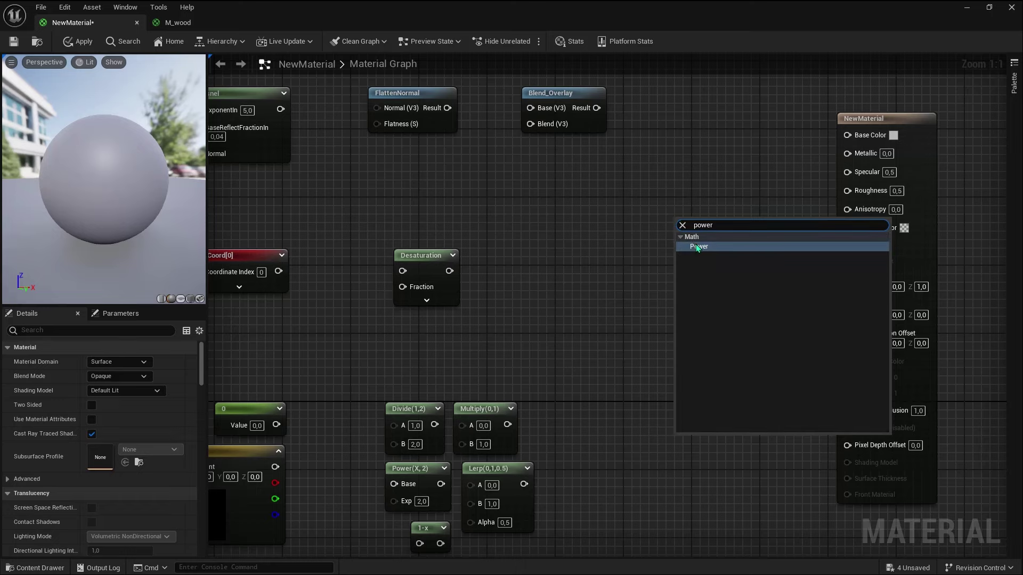
key(Return)
scroll(666, 266, down, 2)
scroll(767, 235, up, 2)
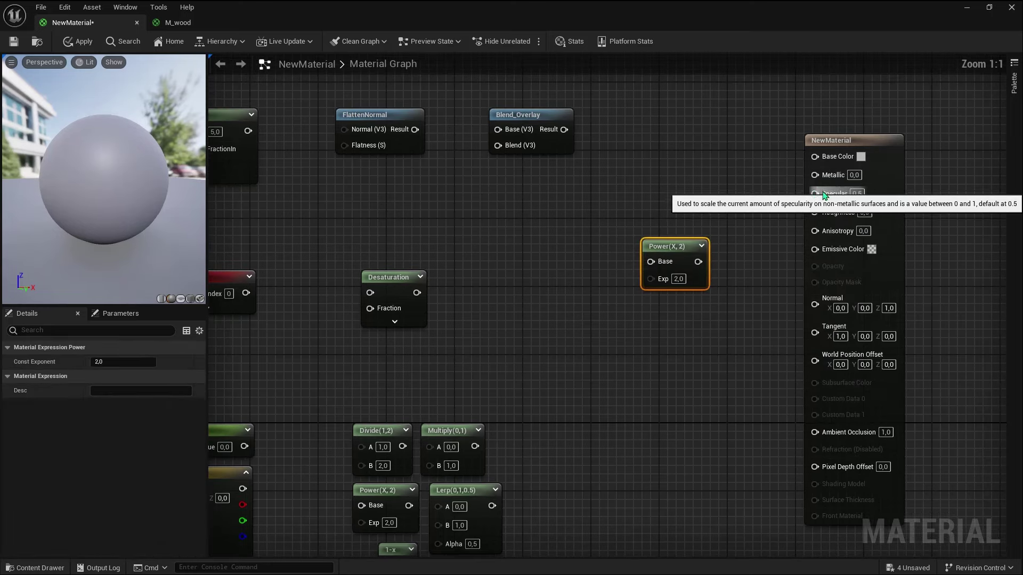
scroll(695, 199, down, 5)
scroll(533, 303, up, 3)
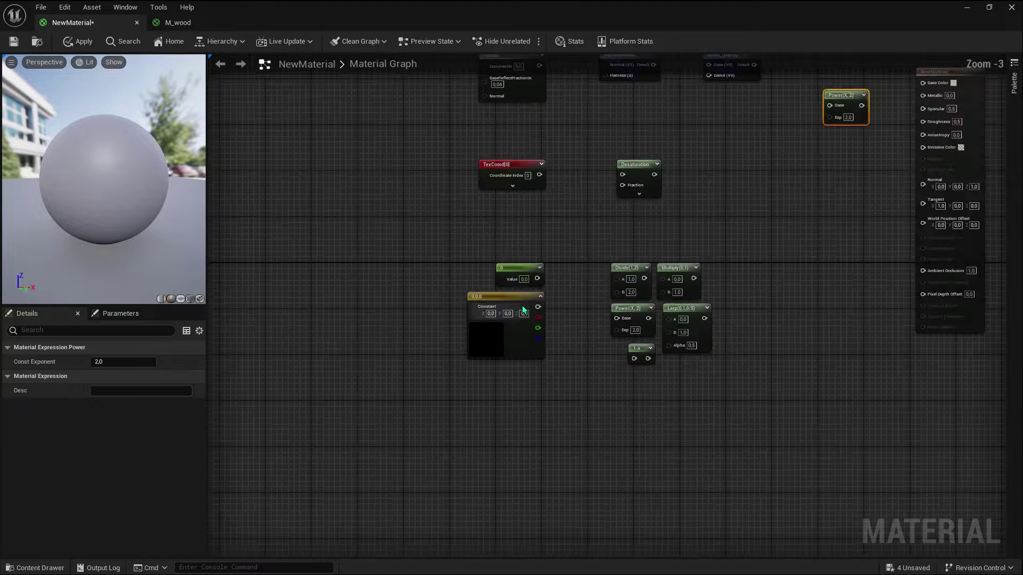
scroll(533, 304, up, 2)
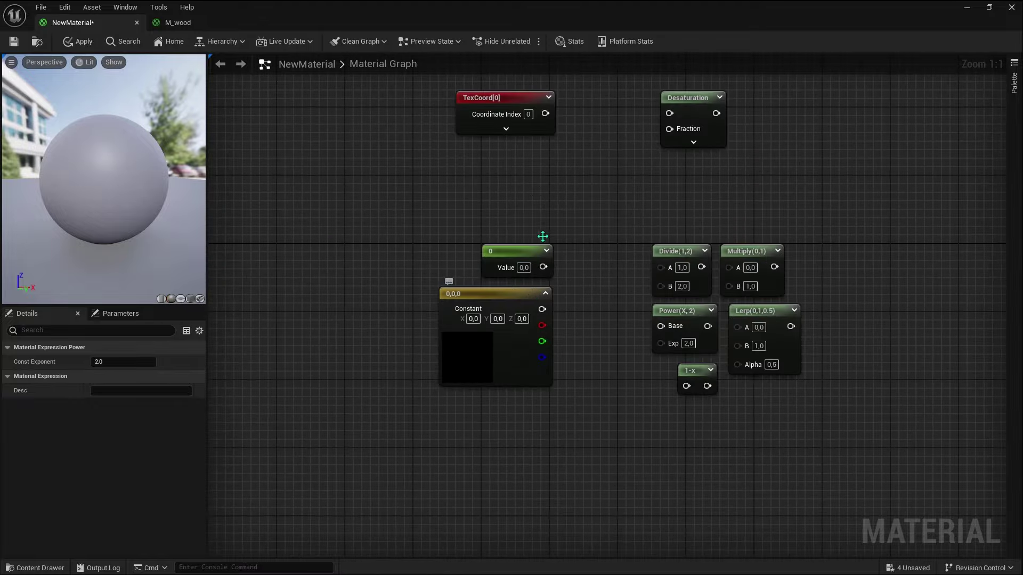
scroll(446, 371, down, 6)
scroll(547, 294, up, 2)
scroll(594, 284, up, 3)
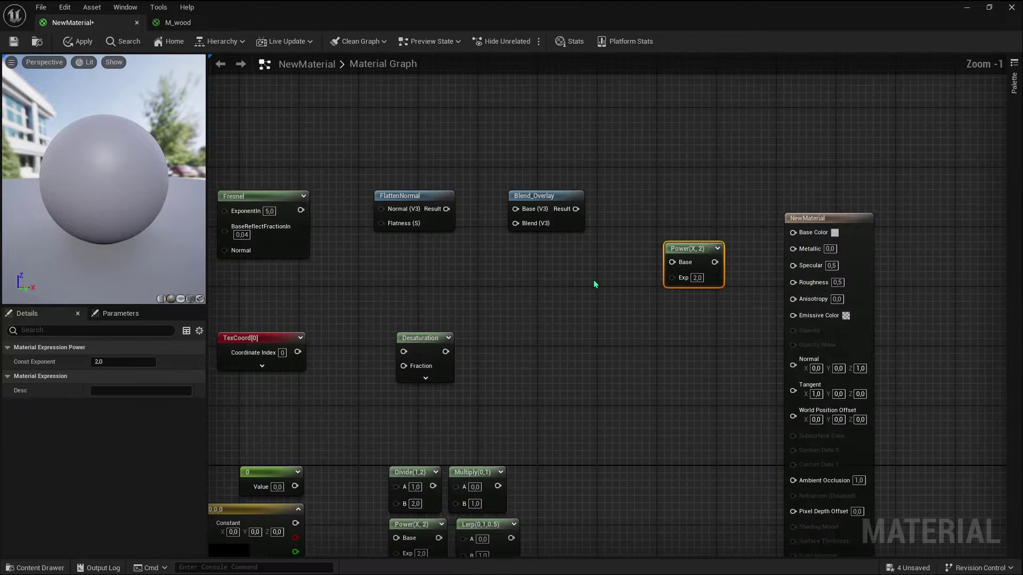
Feed a bright green Constant3Vector into Power's Base and wire Power into Base Color
click(586, 278)
drag(591, 288, 501, 248)
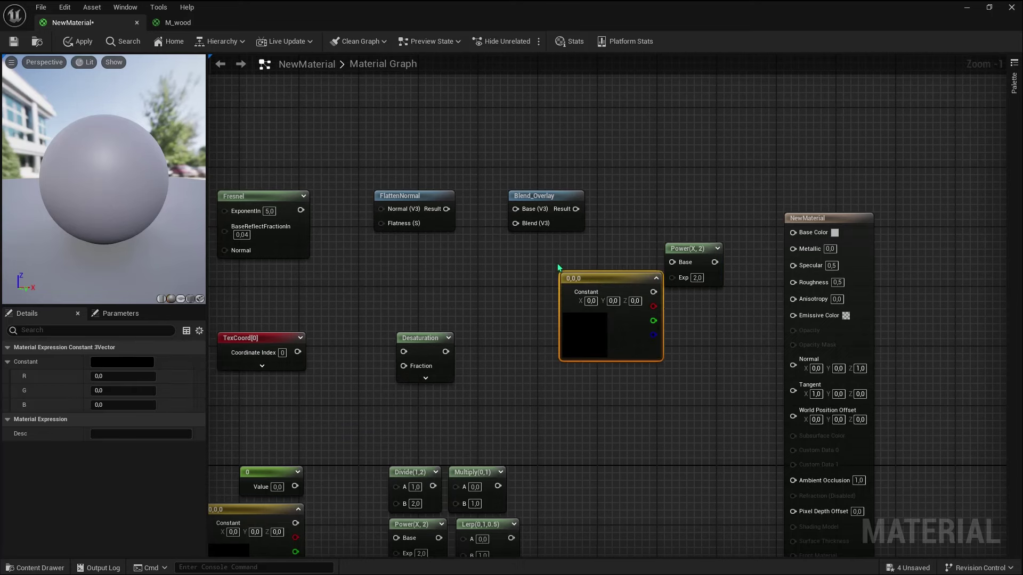
drag(586, 261, 672, 262)
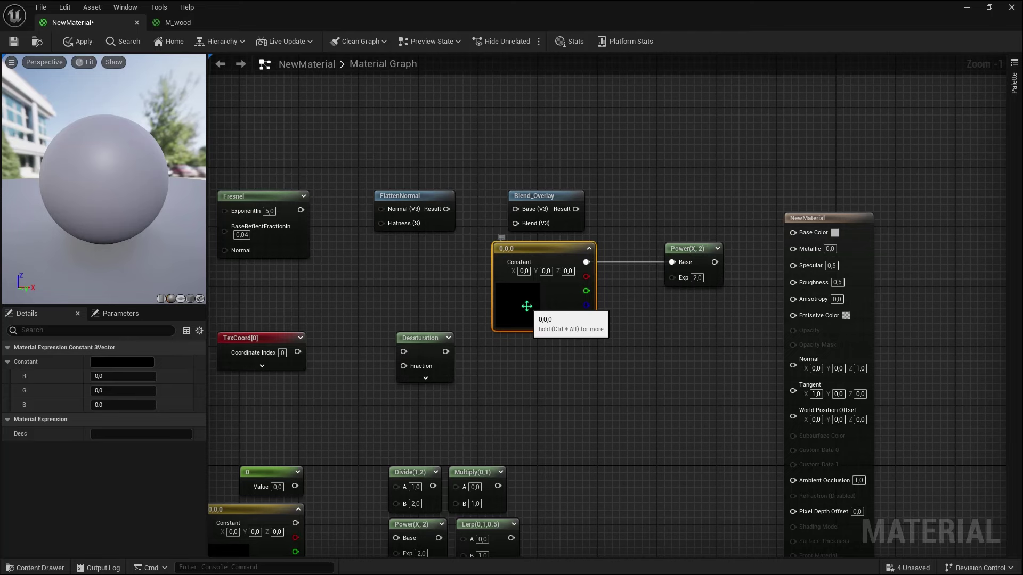
double_click(526, 306)
drag(565, 404, 570, 423)
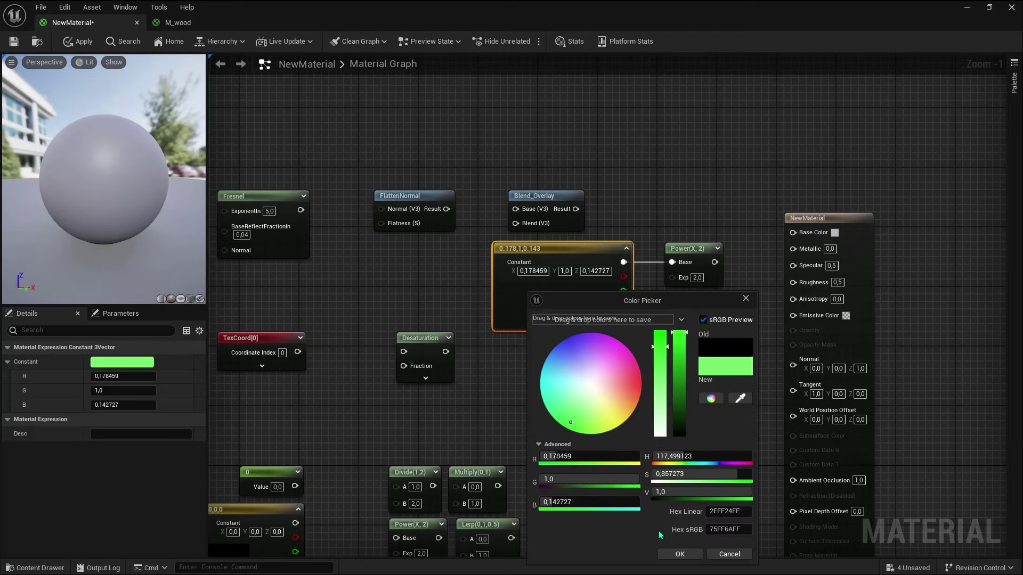
click(679, 554)
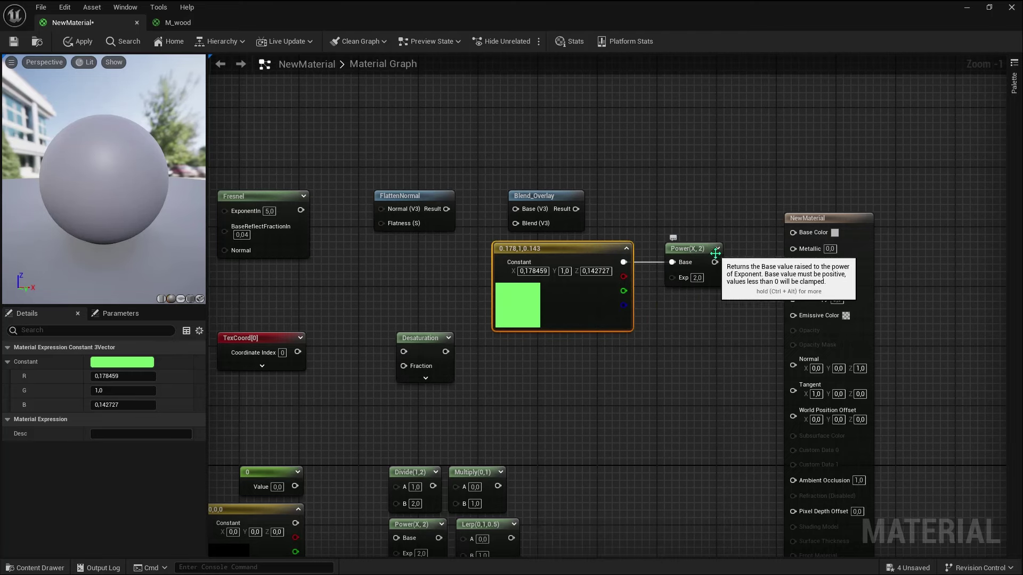
drag(715, 262, 794, 232)
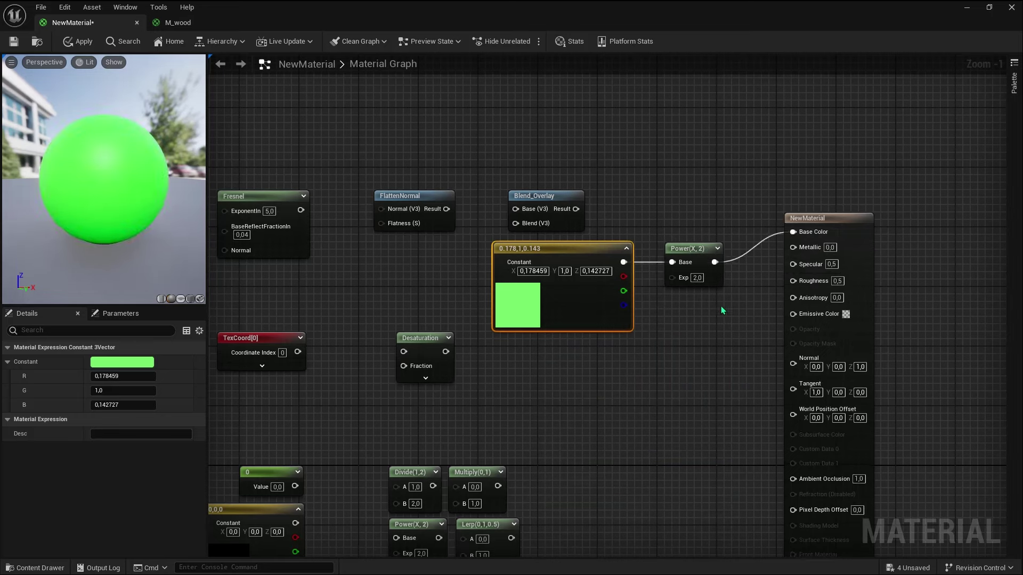
Shift the green constant left and add a new scalar Constant node
drag(577, 249, 547, 251)
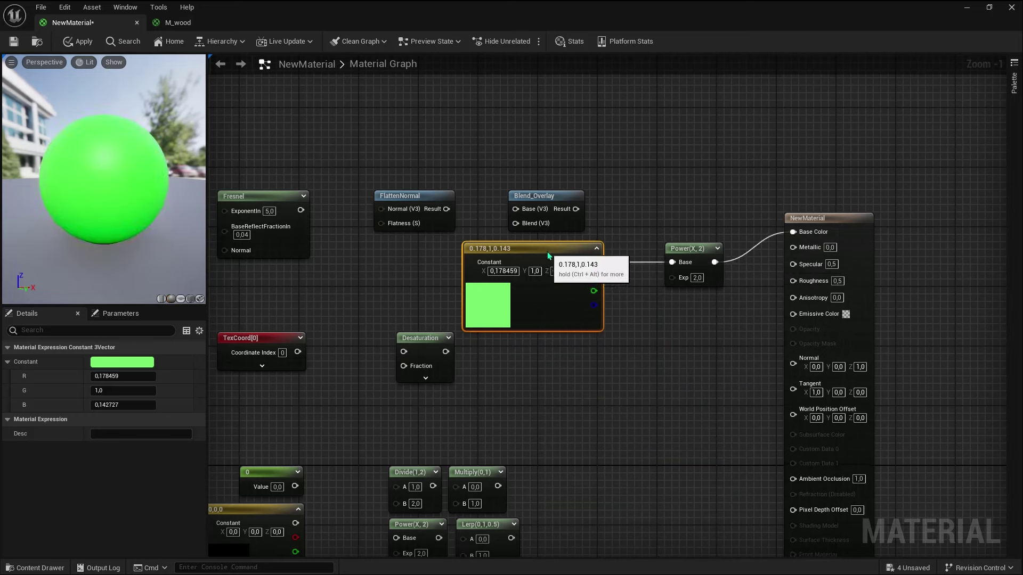
click(645, 337)
click(570, 360)
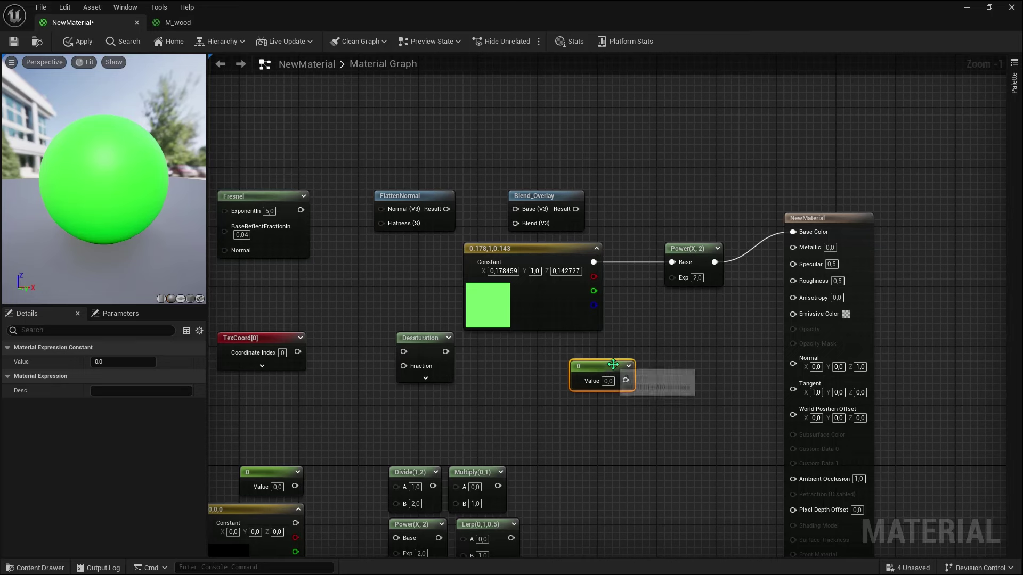
Place the scalar constant by Power's Exp pin, trying values 0.5 then 1
mouse_move(613, 359)
mouse_down()
mouse_move(581, 348)
mouse_move(671, 278)
mouse_up()
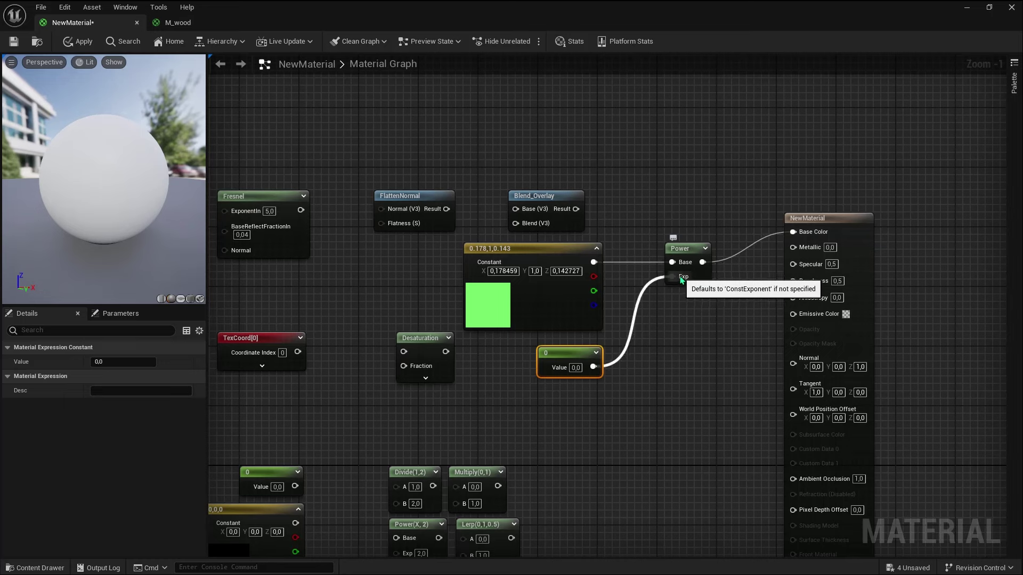
click(575, 368)
text(0,5)
click(603, 373)
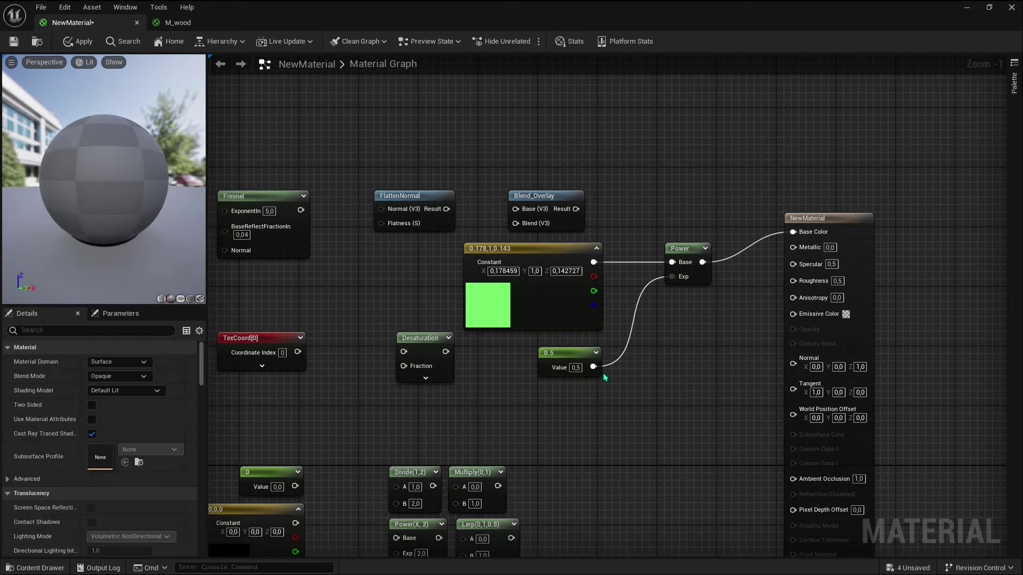
drag(133, 176, 79, 176)
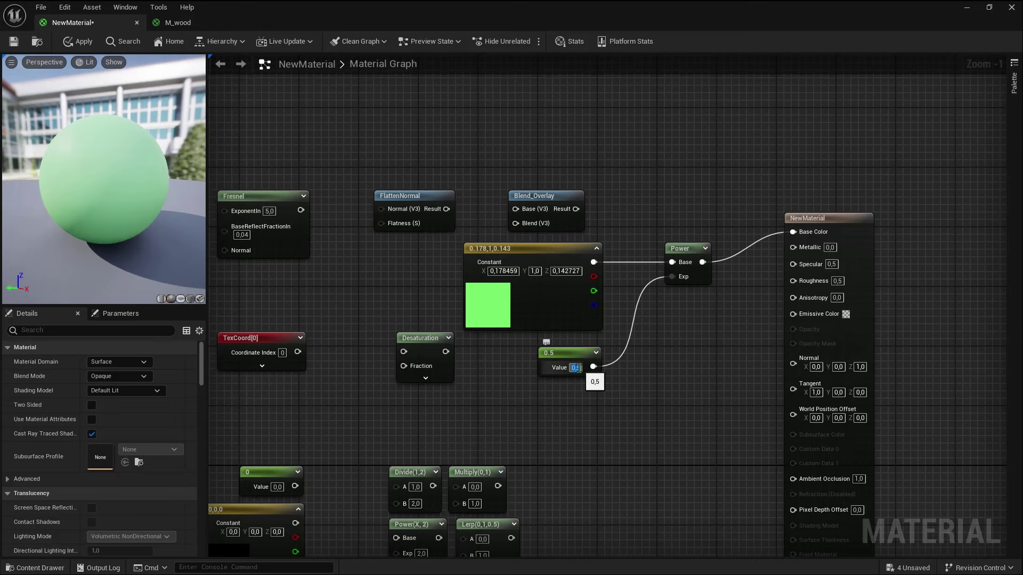
text(1)
key(Return)
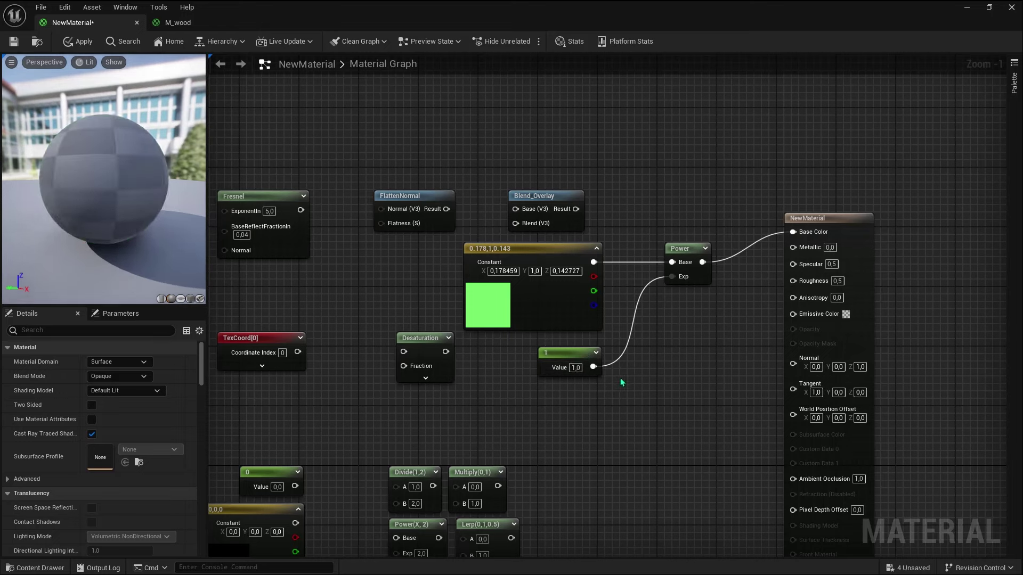
Compare green direct versus through Power into Base Color, testing exponent 6 then 1
mouse_move(593, 262)
mouse_down()
mouse_move(673, 242)
mouse_move(673, 262)
mouse_up()
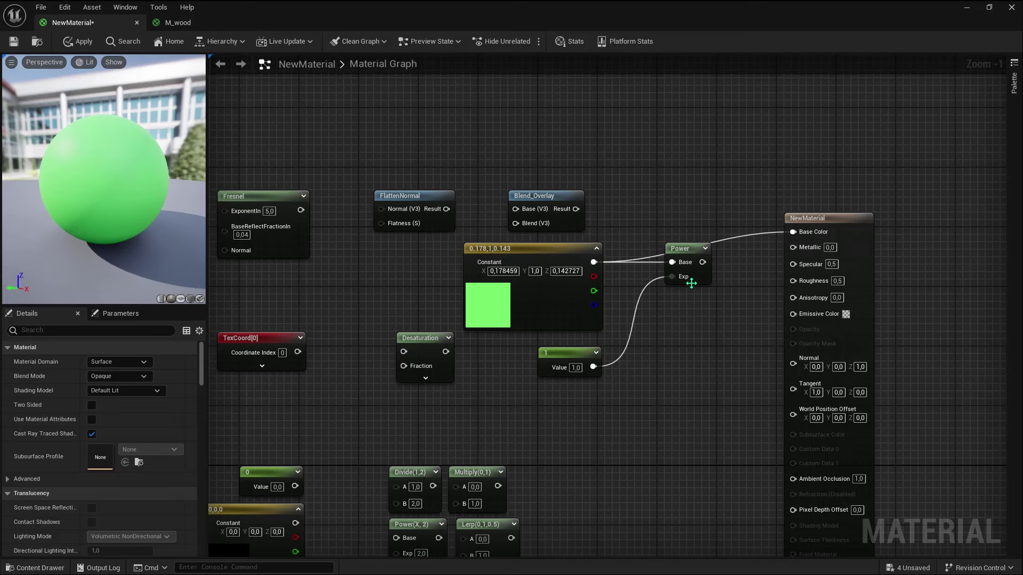
drag(703, 263, 793, 231)
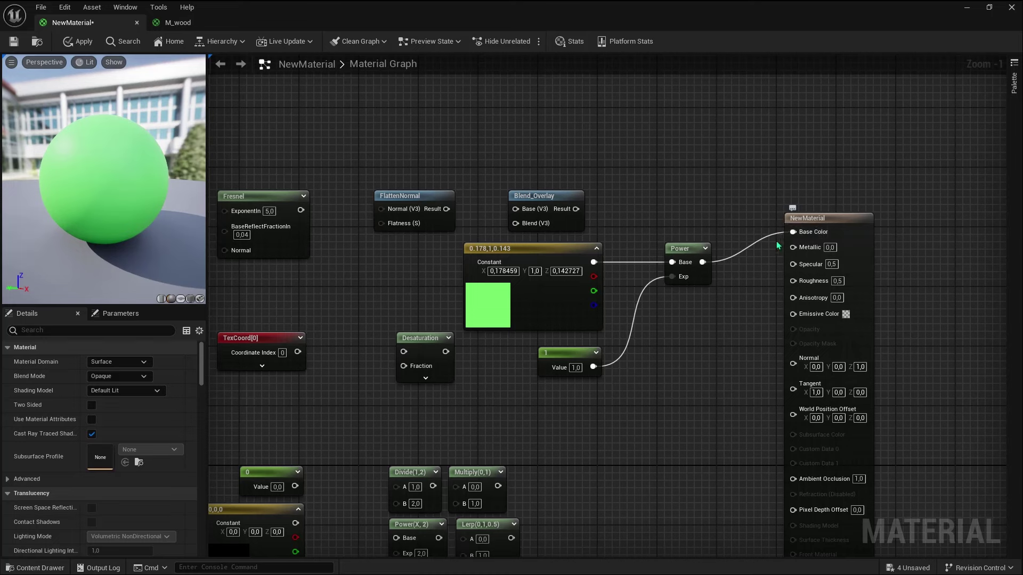
click(575, 367)
text(6)
key(Return)
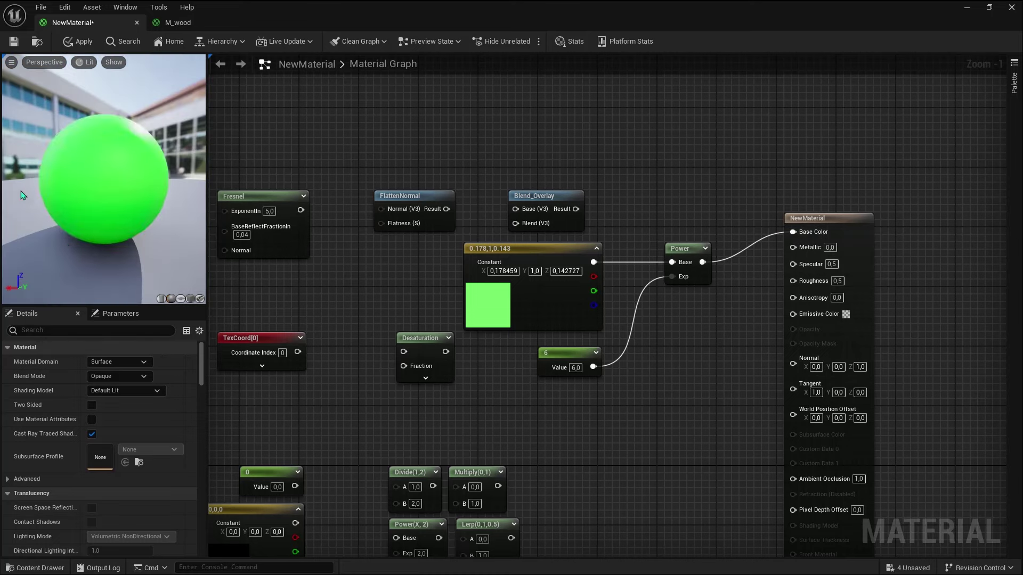
drag(23, 195, 76, 196)
click(574, 367)
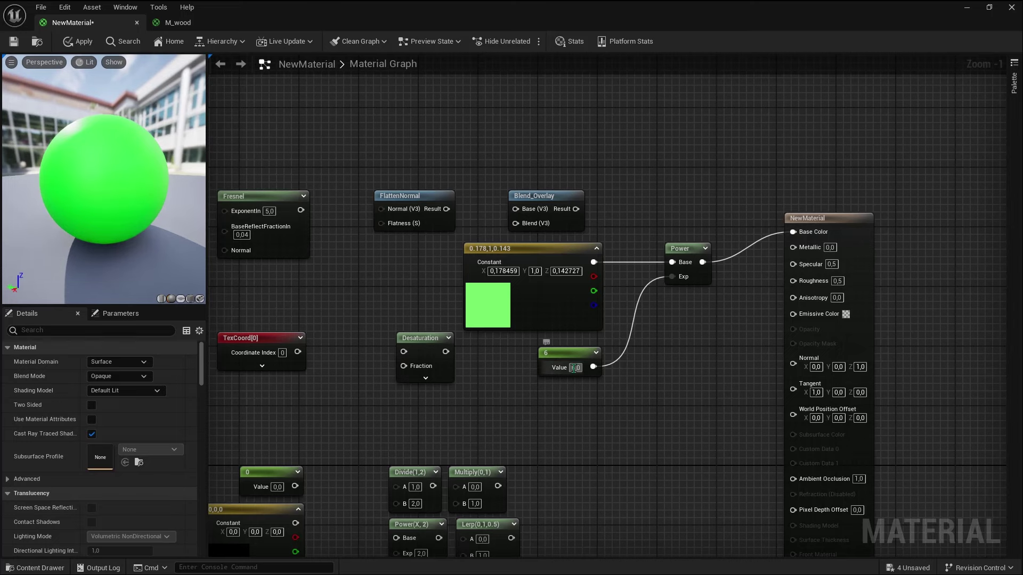
text(1)
key(Return)
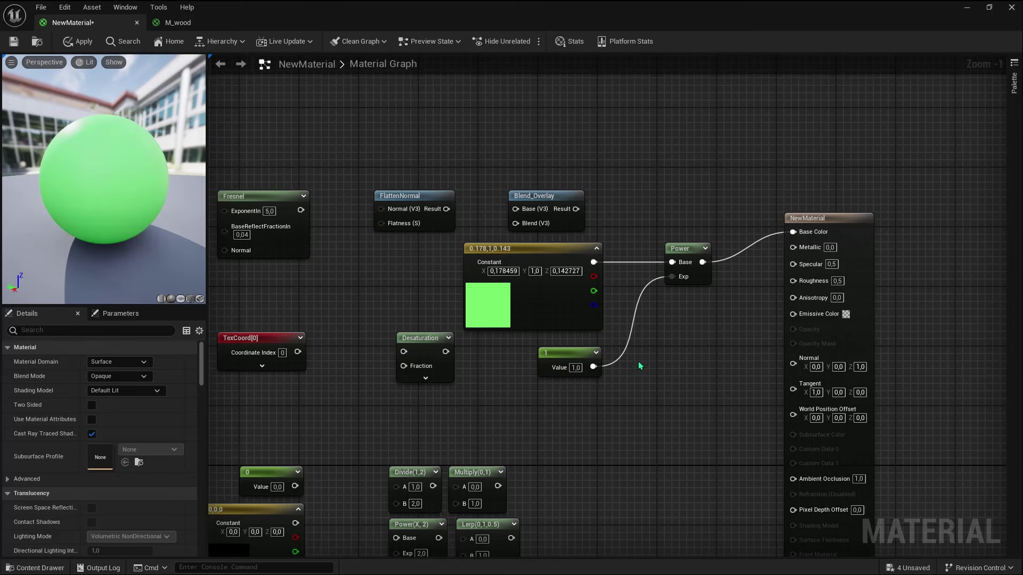
scroll(725, 252, up, 1)
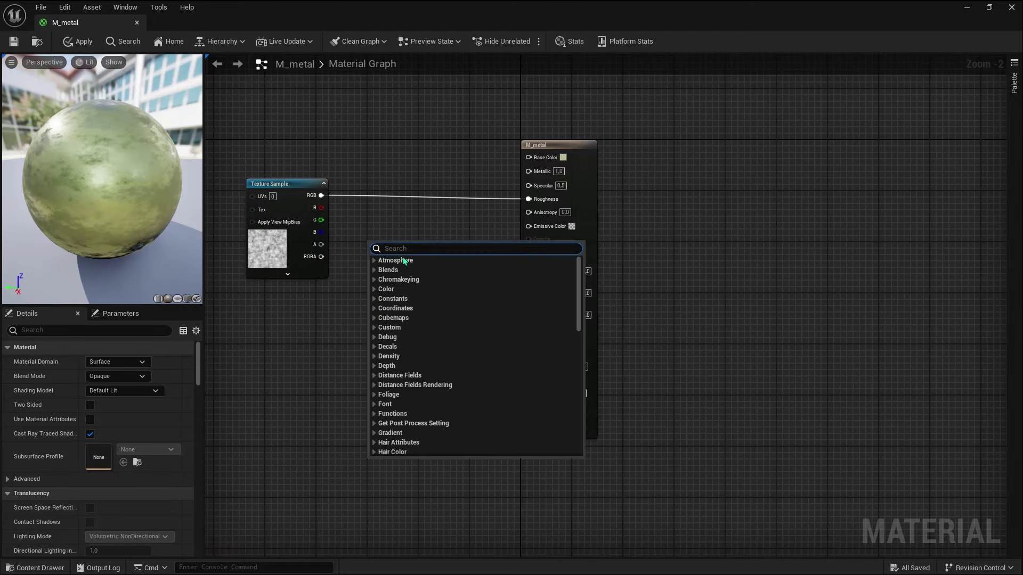
Route M_metal's Texture Sample through a new Power node into Roughness, exponent 1
text(powe)
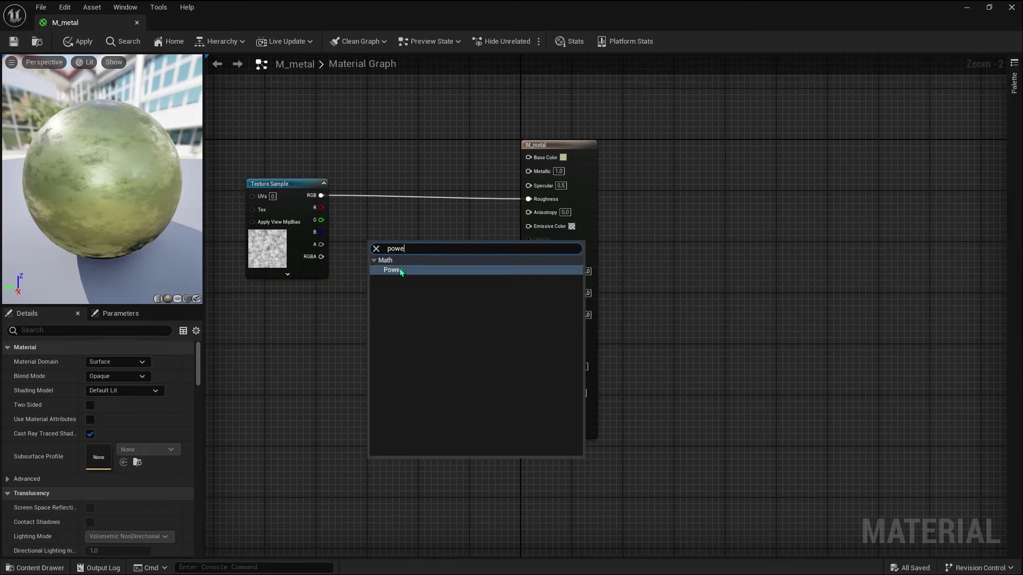
click(400, 268)
scroll(393, 246, up, 2)
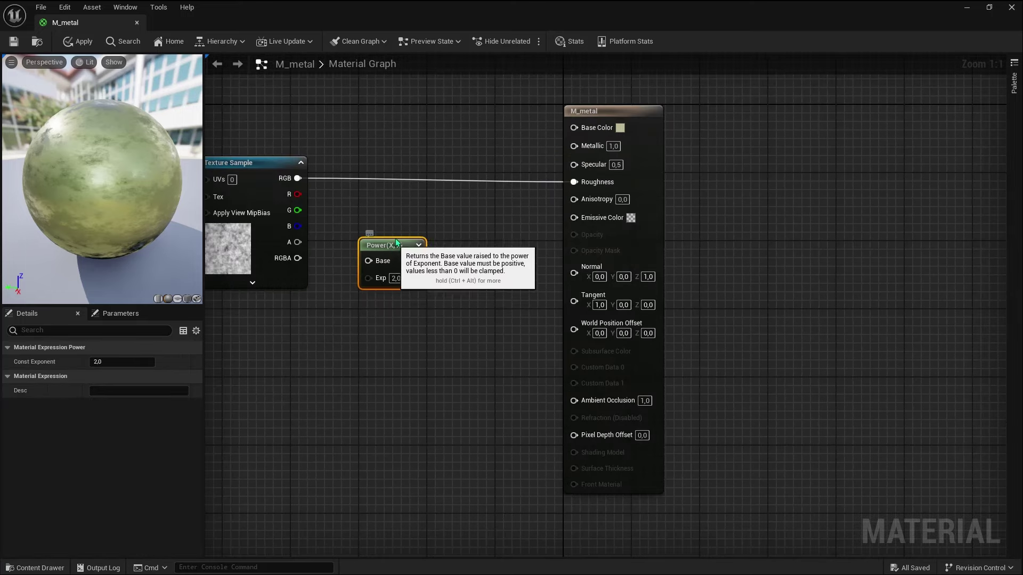
drag(393, 246, 393, 192)
mouse_move(297, 179)
mouse_down()
mouse_move(367, 203)
mouse_move(585, 184)
mouse_up()
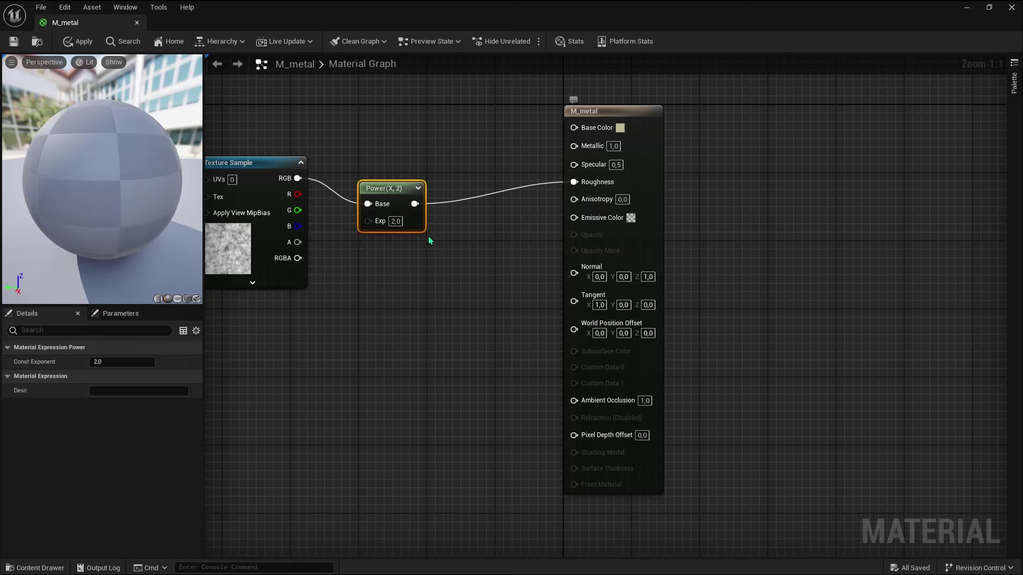
text(1)
key(Return)
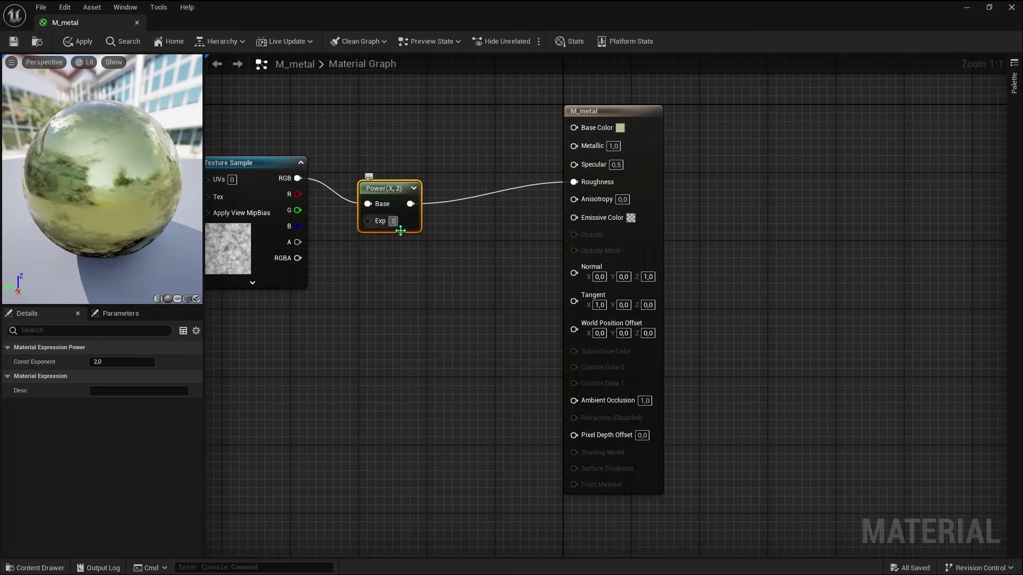
click(395, 246)
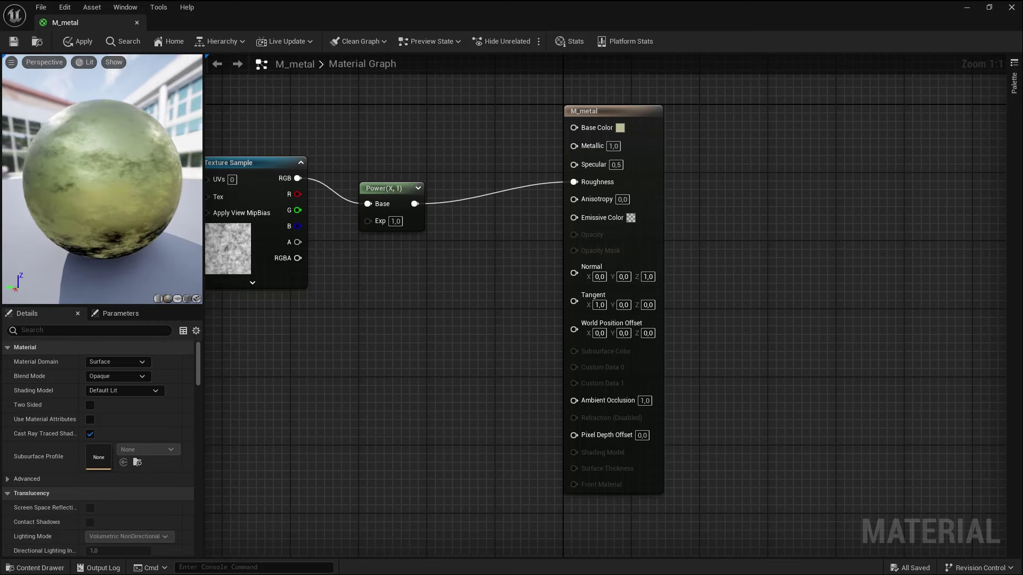
Raise the Power exponent to 3, inspect the reflections, and add a scalar constant
click(395, 220)
text(3)
key(Return)
drag(186, 204, 133, 204)
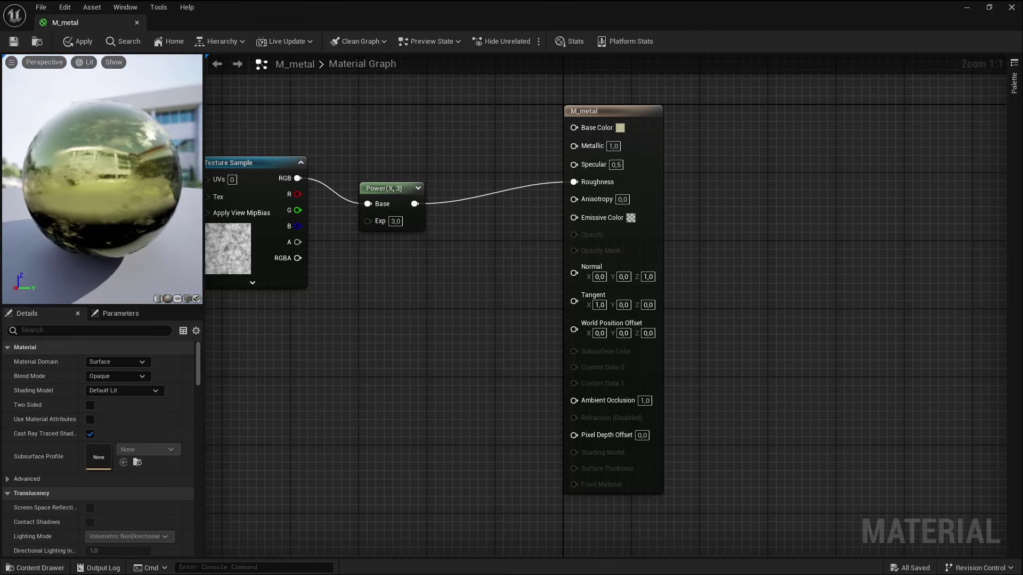
click(352, 302)
Convert the new constant into a scalar parameter named 'contrast' wired to Power's Exp
drag(381, 309, 339, 310)
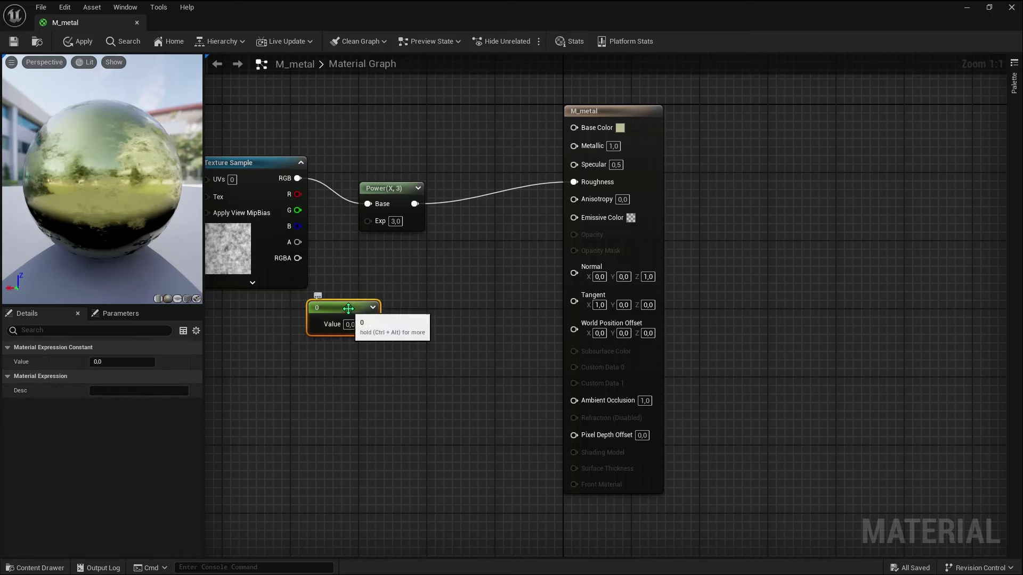
right_click(349, 309)
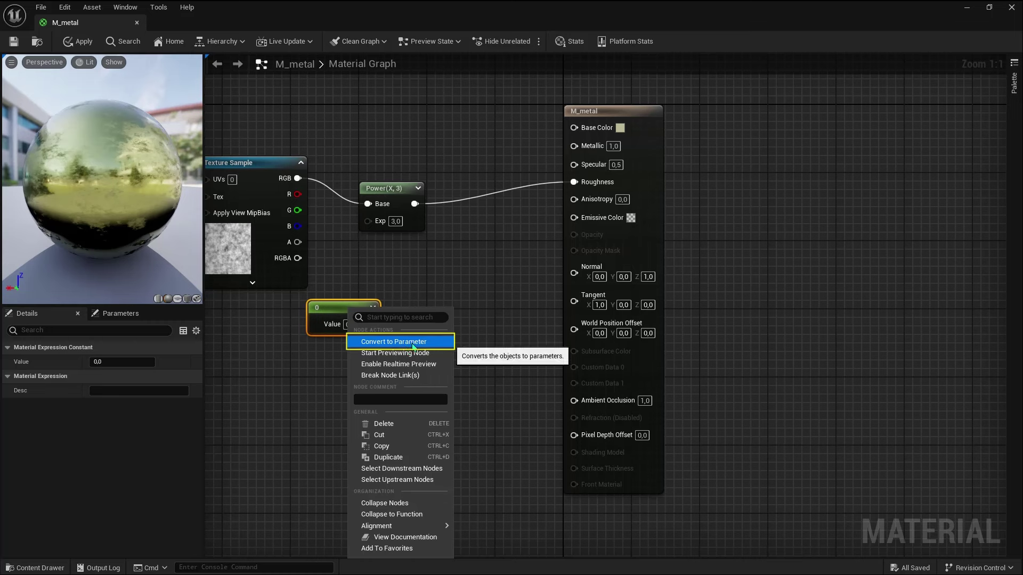
click(413, 343)
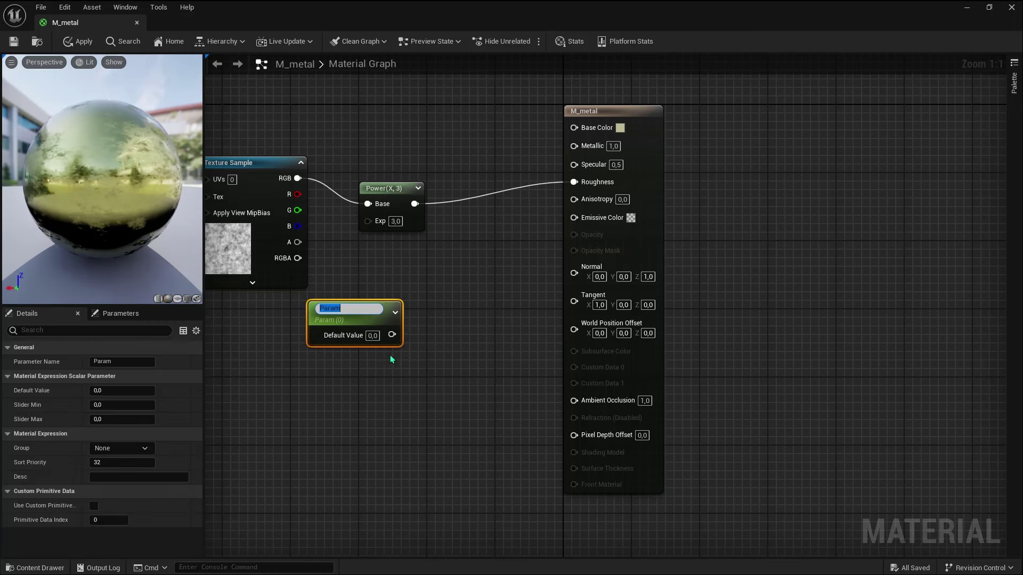
text(co)
text(nt)
text(rast)
key(Return)
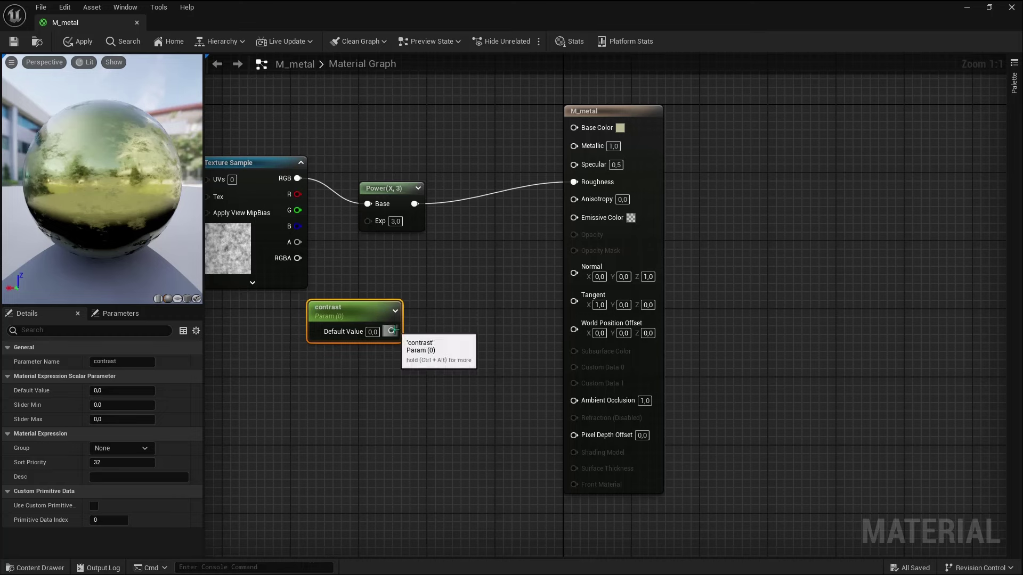
drag(392, 331, 367, 222)
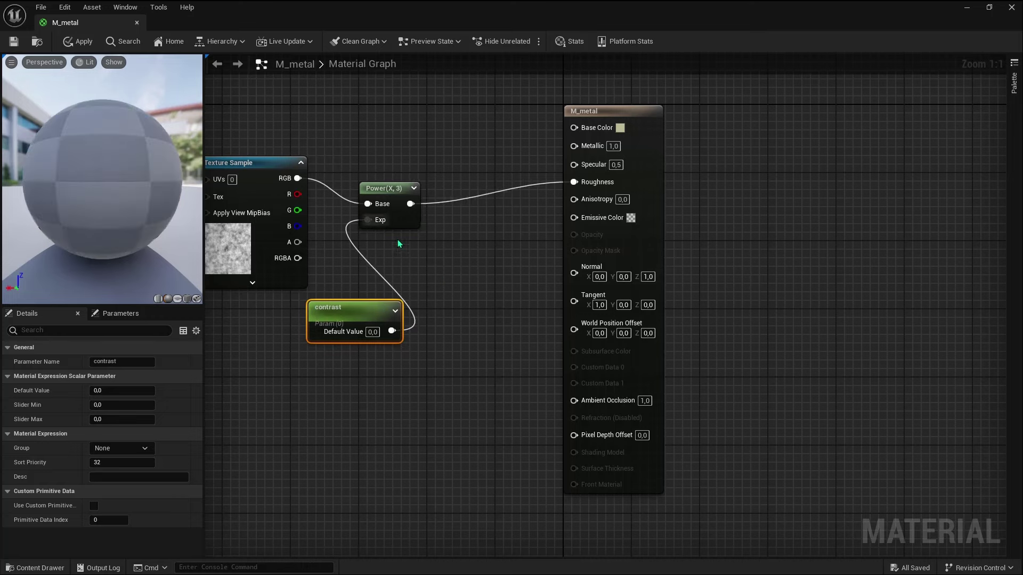
scroll(445, 289, down, 2)
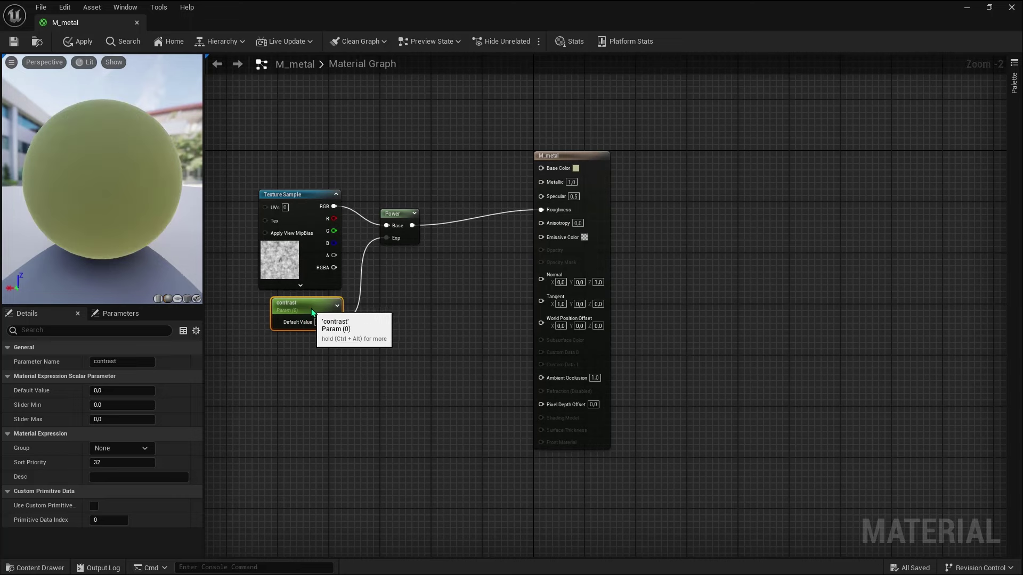
scroll(320, 327, up, 2)
Try contrast default values of 0.7 and then 1
click(327, 331)
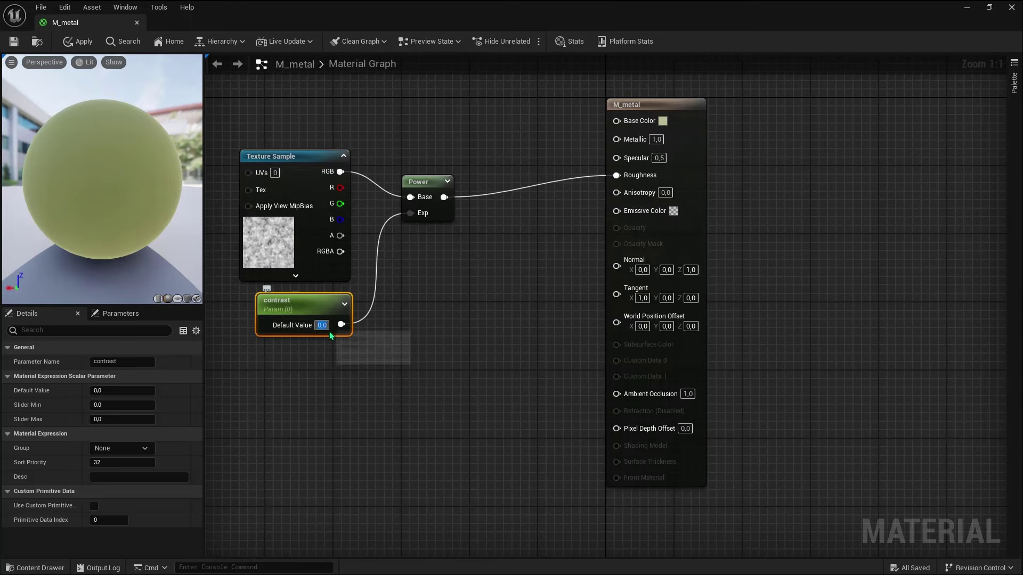
text(0,7)
key(Return)
click(342, 367)
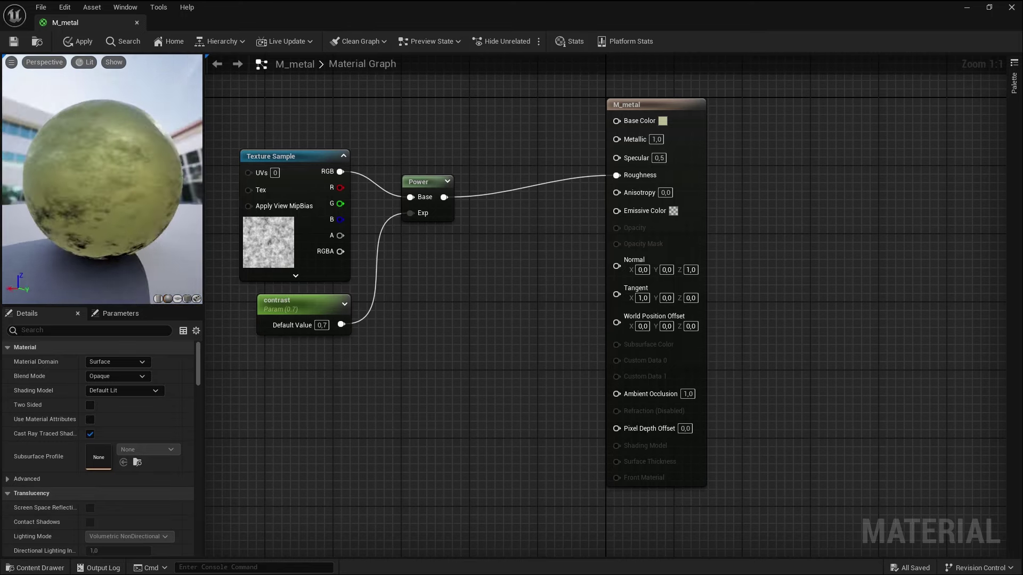
click(322, 325)
text(1)
key(Return)
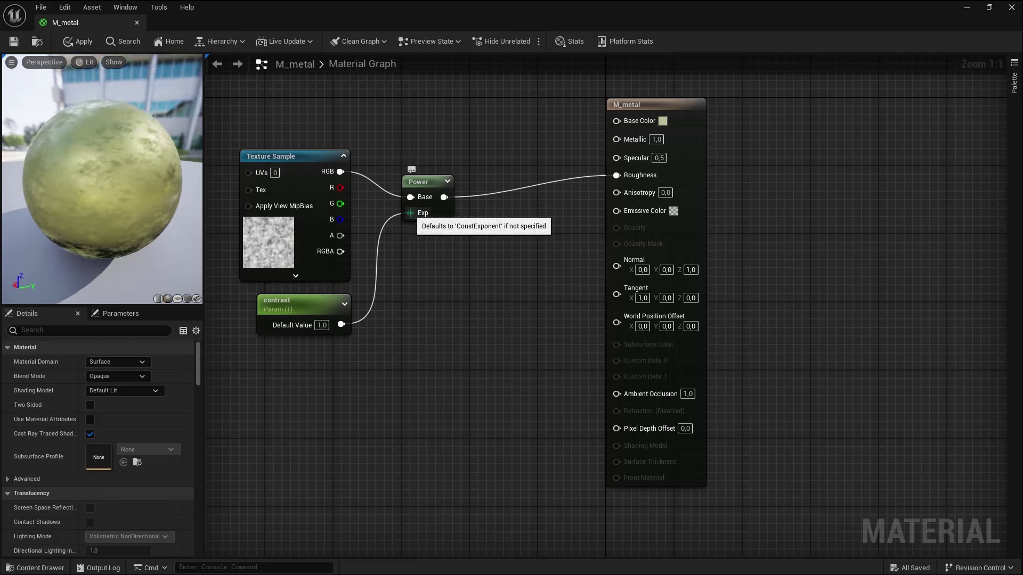
Compare a fixed exponent of 1 against contrast, finally reconnecting contrast at 0.7
alt+click(375, 248)
click(439, 214)
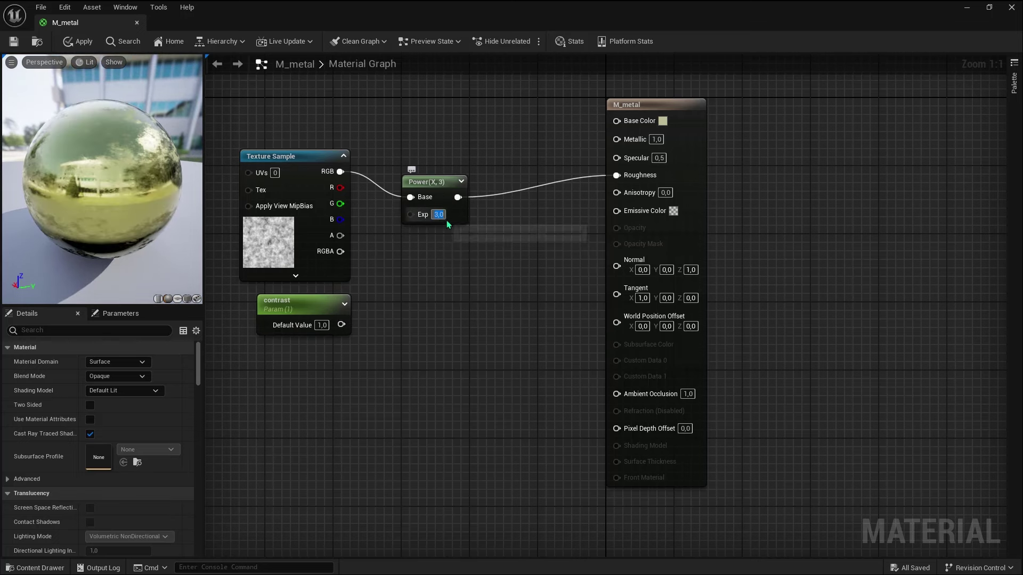
text(1)
key(Return)
drag(341, 324, 411, 215)
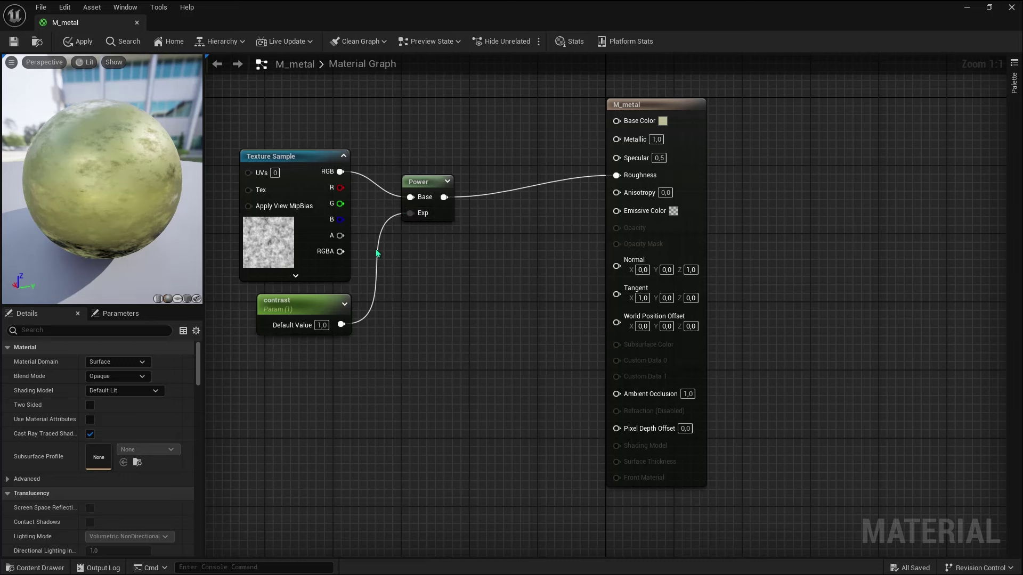
alt+click(410, 213)
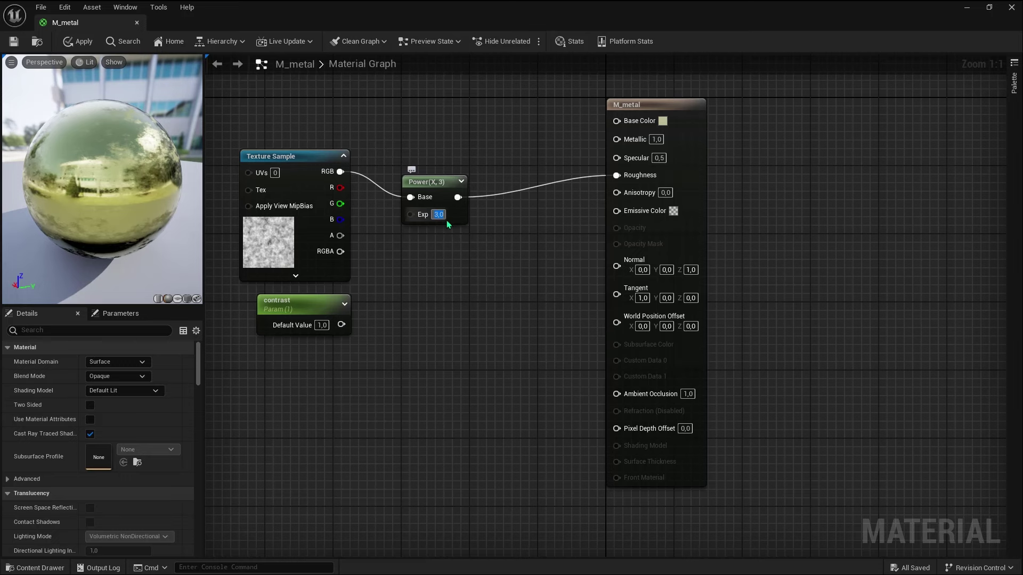
text(1)
key(Return)
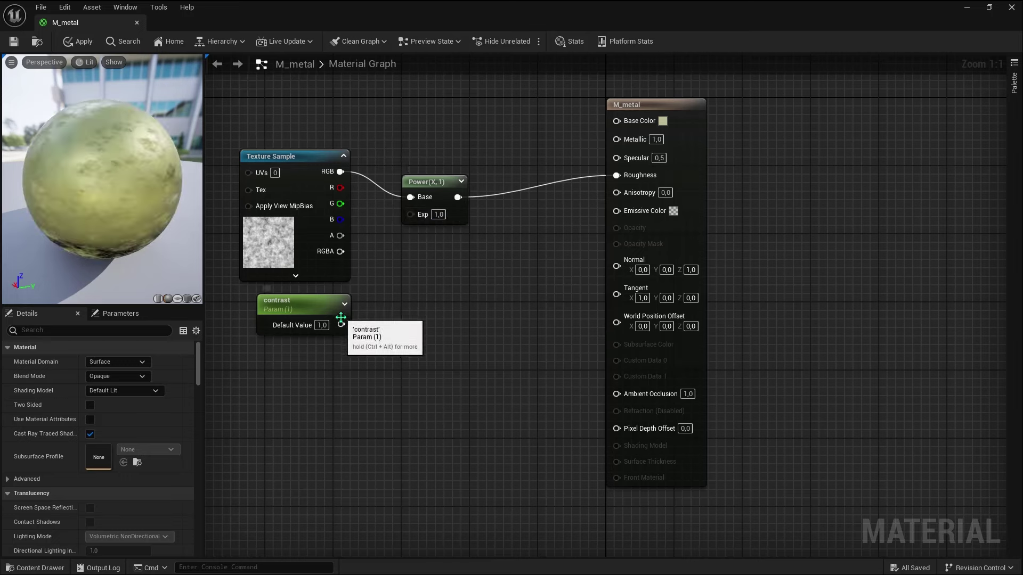
mouse_move(340, 322)
mouse_down()
mouse_move(430, 223)
mouse_move(411, 215)
mouse_up()
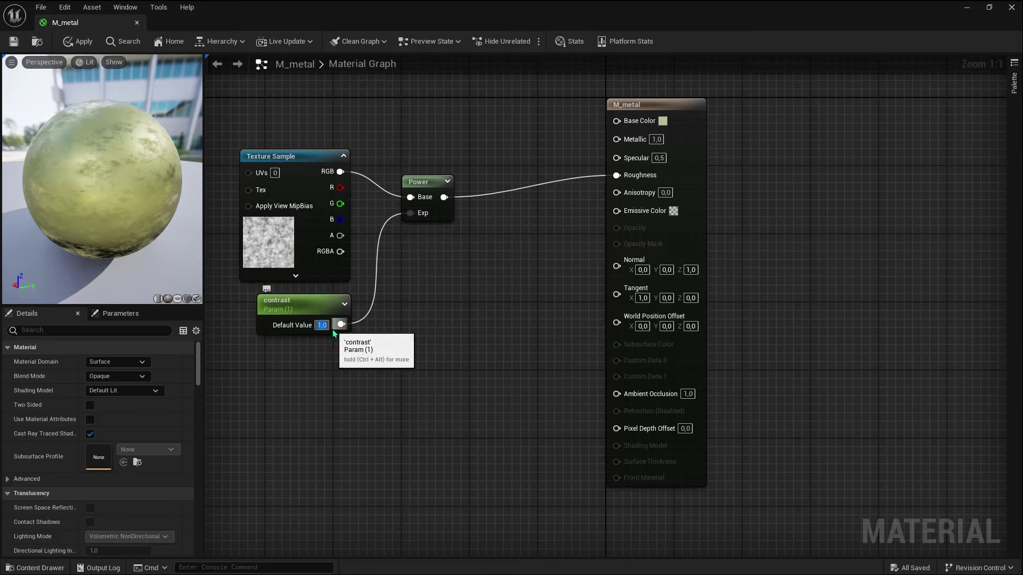
text(0,7)
key(Return)
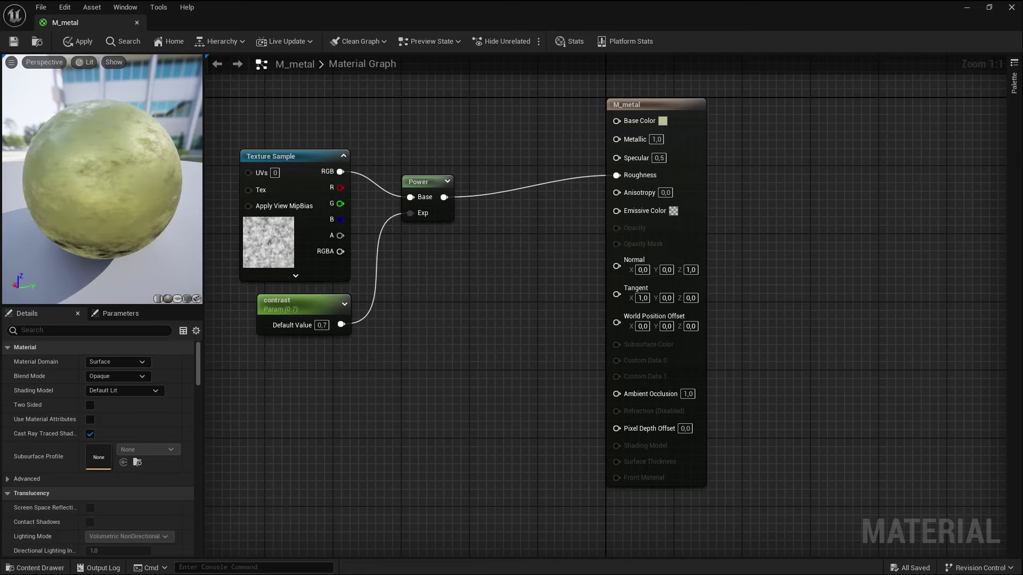
Add a scalar parameter named Intensity beside the contrast parameter
click(490, 297)
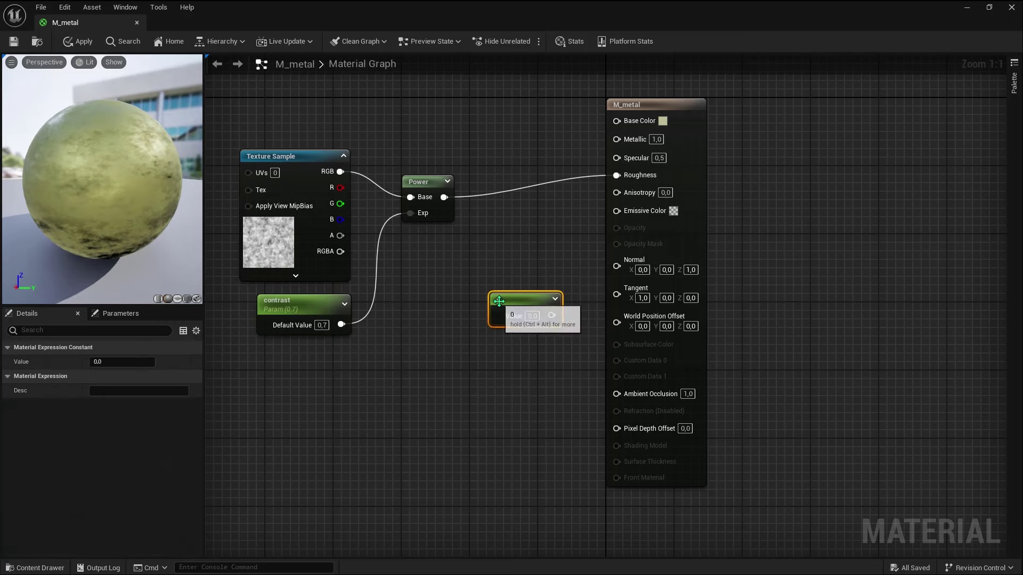
right_click(509, 303)
click(554, 336)
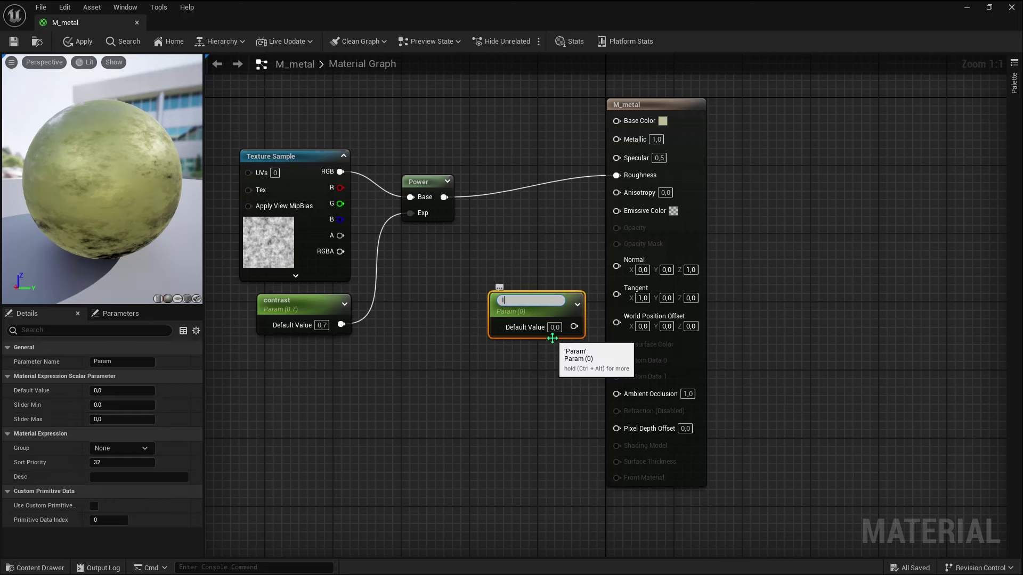
text(tensity)
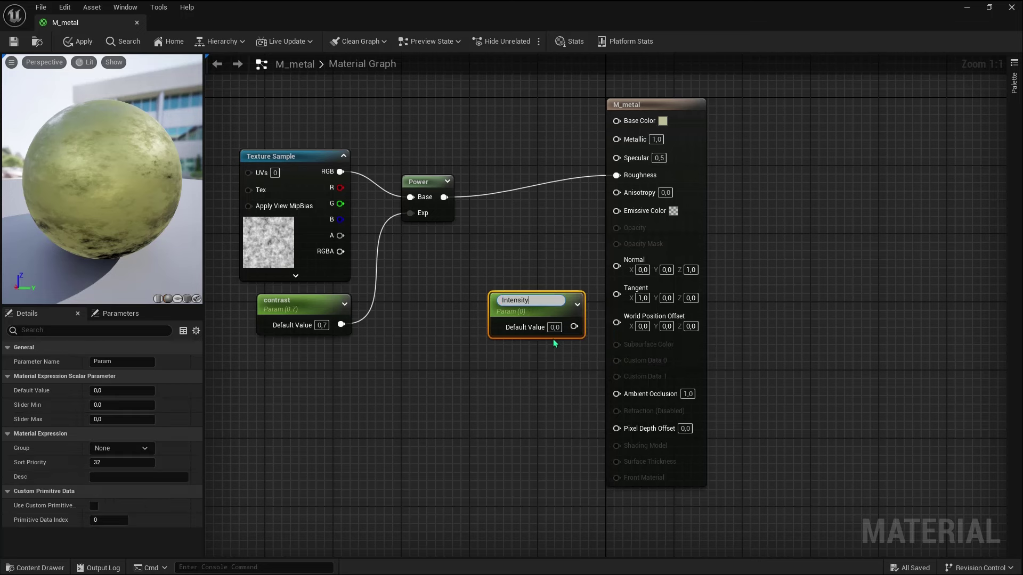
key(Return)
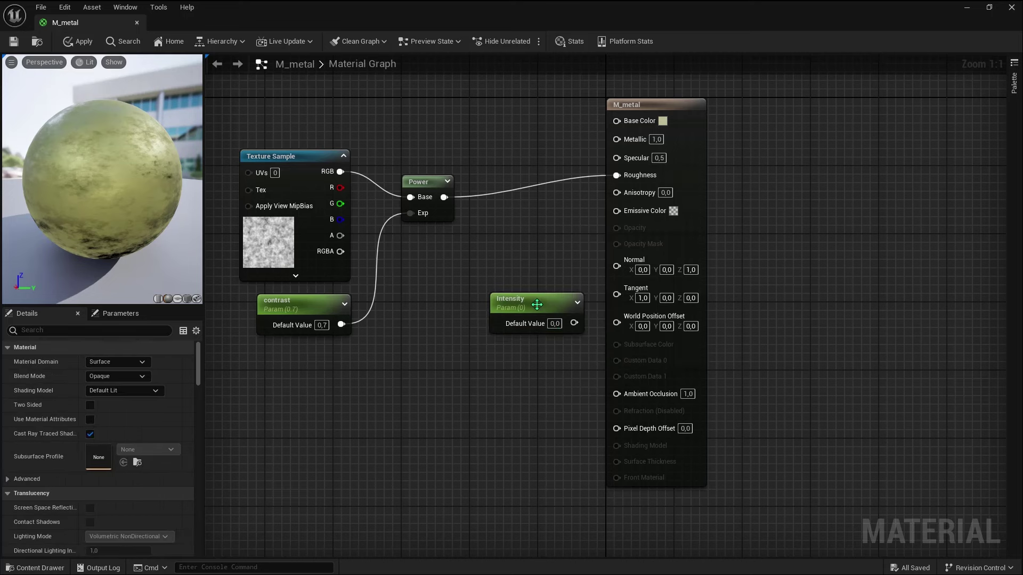
drag(471, 305, 438, 314)
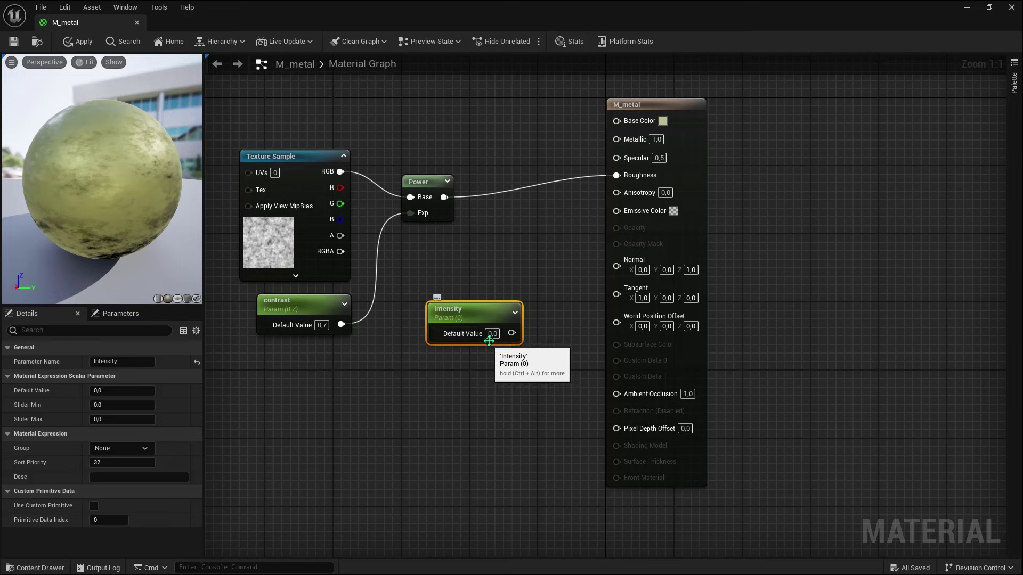
Add a Multiply node taking Power's output in A and Intensity in B
right_click(497, 239)
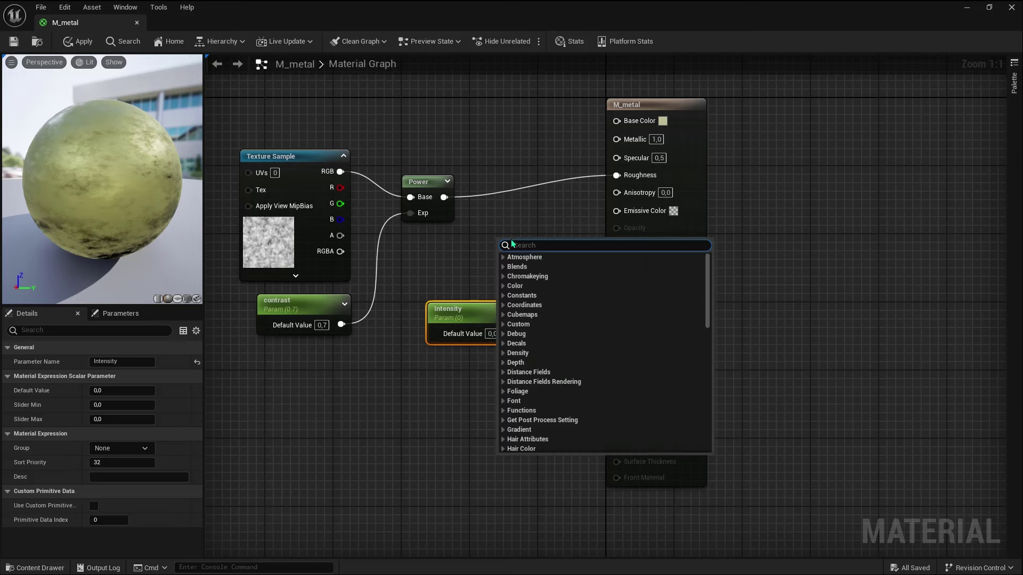
text(mul)
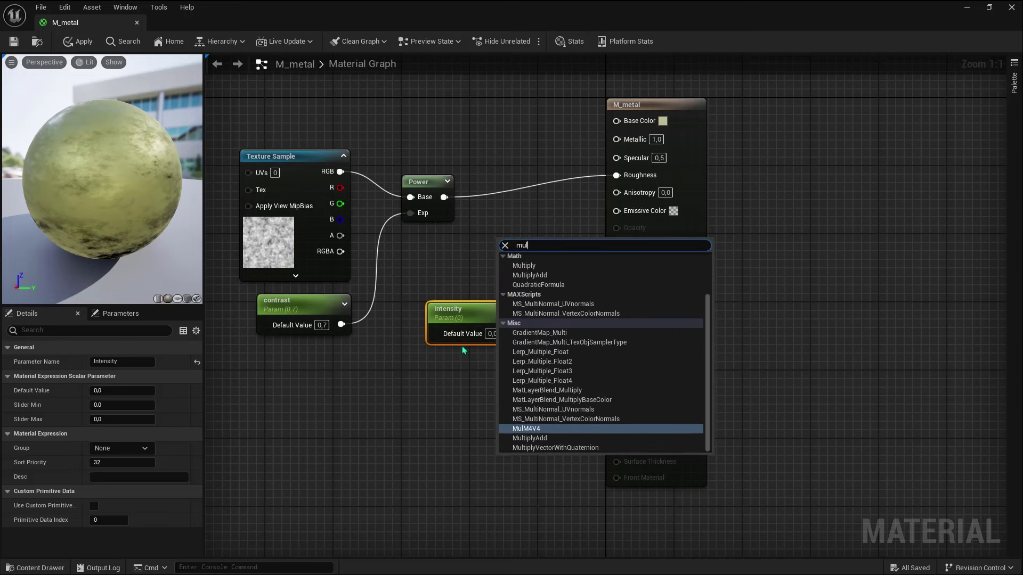
click(528, 262)
drag(519, 245, 509, 208)
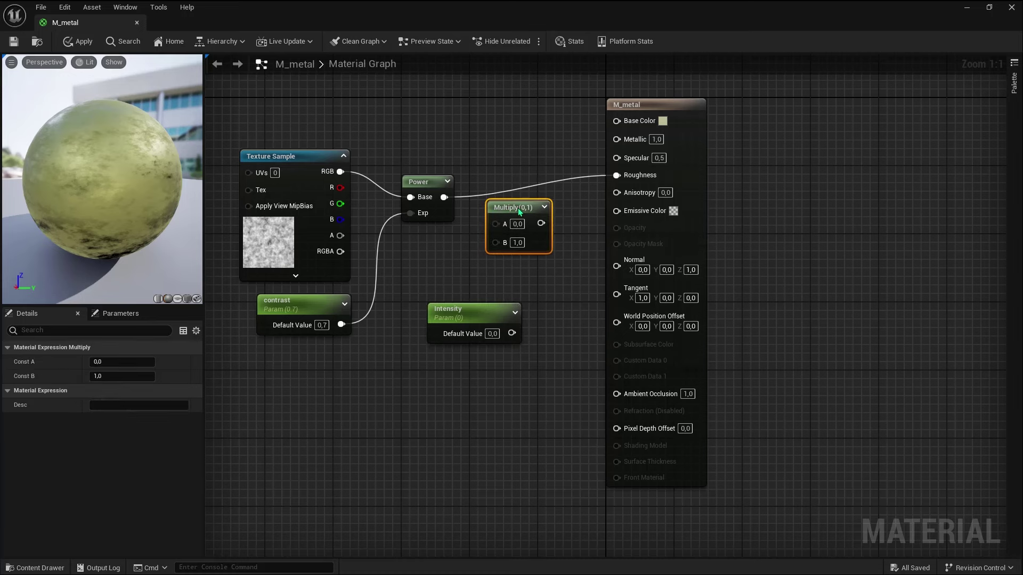
drag(444, 197, 494, 233)
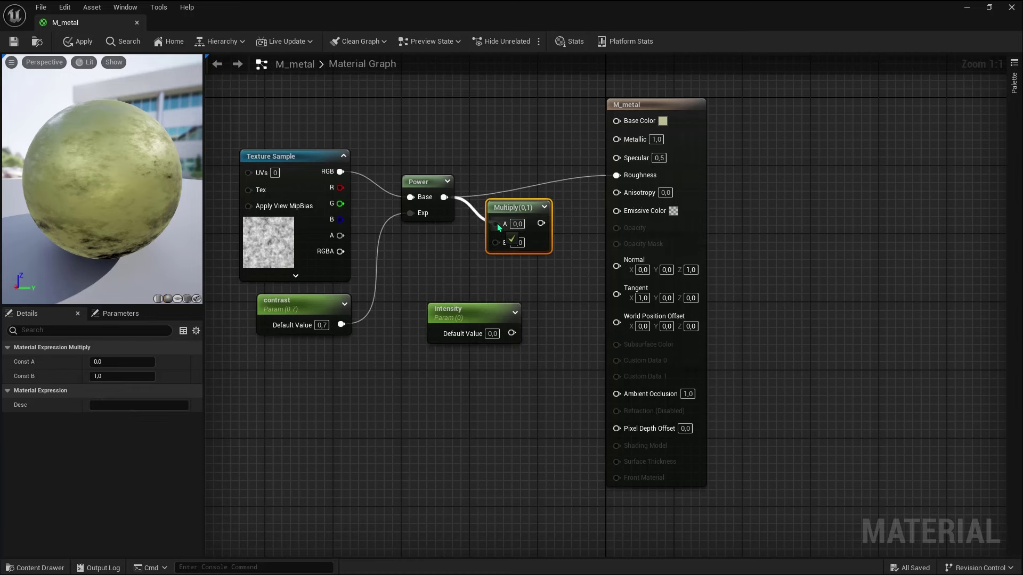
mouse_move(511, 332)
mouse_down()
mouse_move(495, 239)
mouse_move(616, 175)
mouse_up()
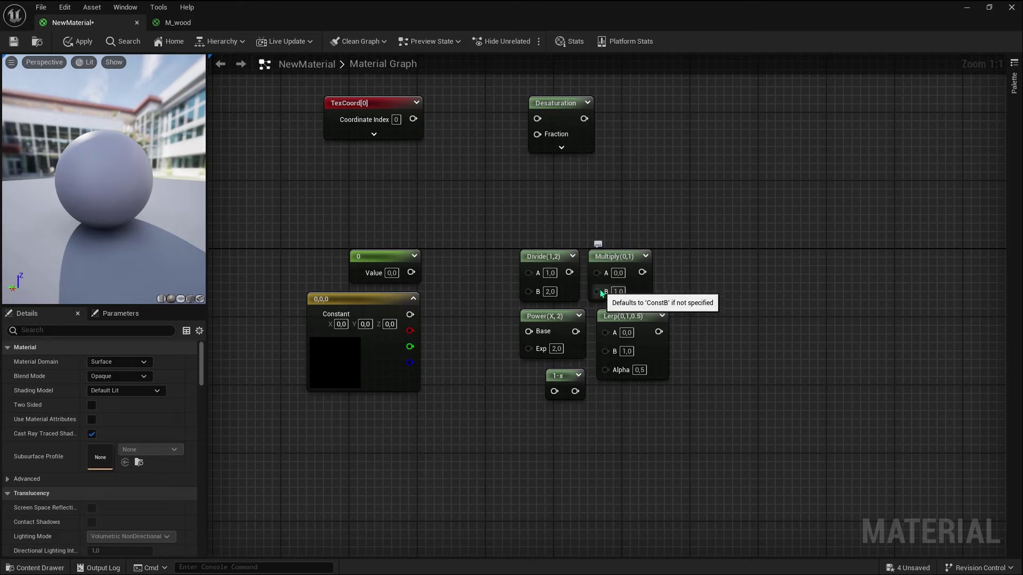
Add a Multiply node to NewMaterial and wire its output into Base Color
scroll(623, 290, down, 4)
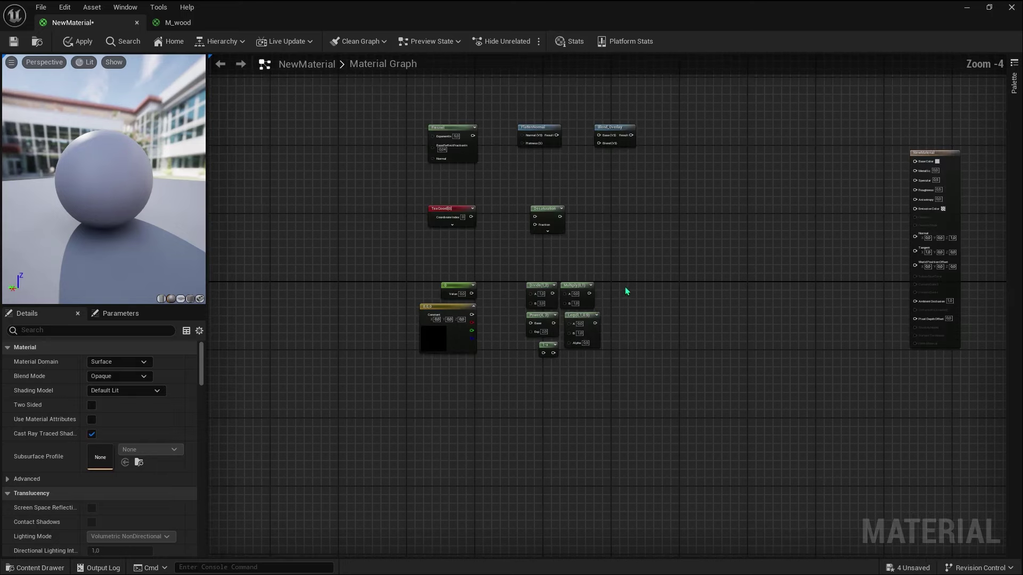
scroll(623, 289, up, 3)
click(539, 288)
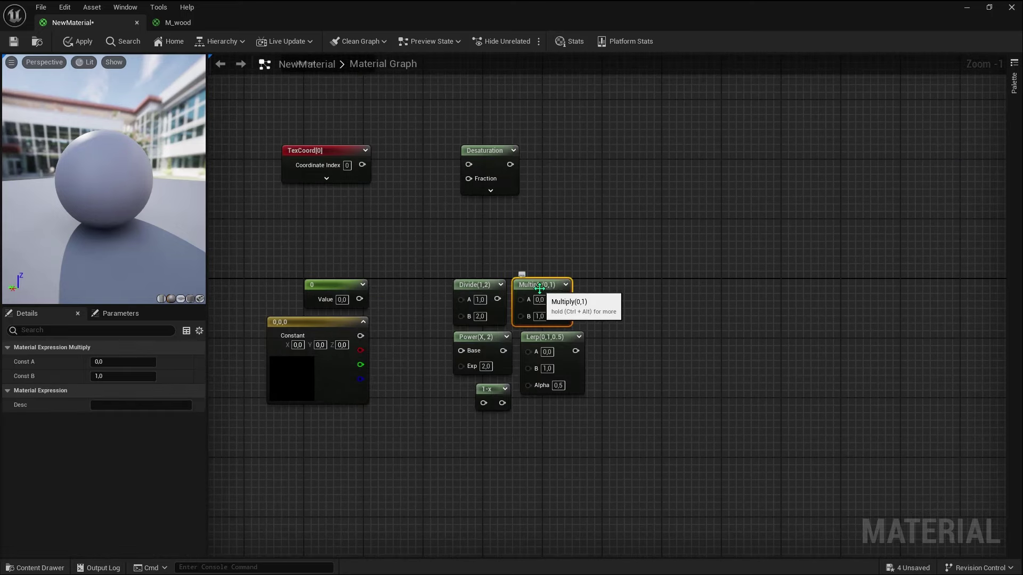
scroll(539, 287, down, 5)
scroll(554, 320, up, 3)
scroll(356, 336, up, 1)
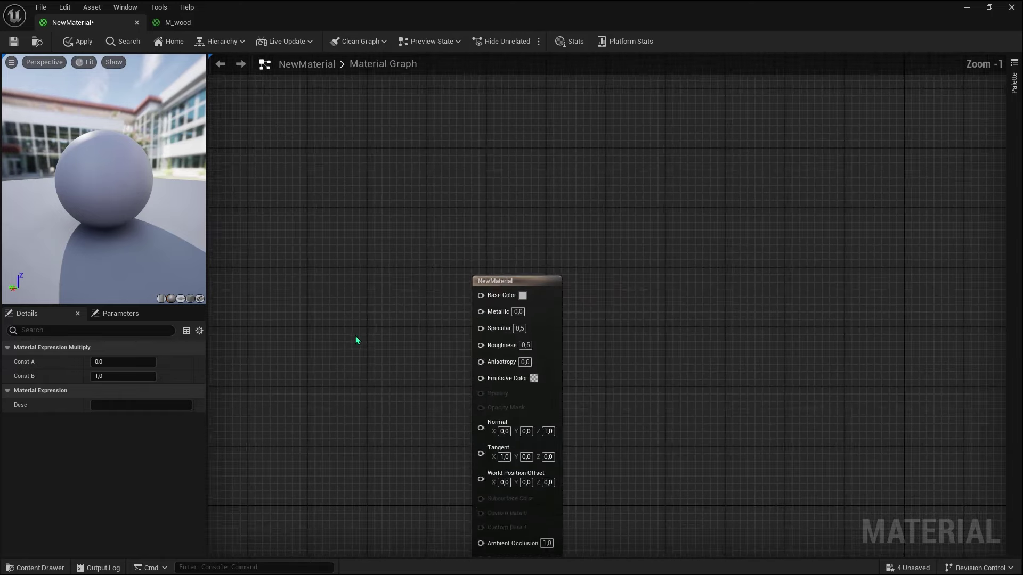
scroll(356, 335, up, 2)
click(356, 327)
click(370, 292)
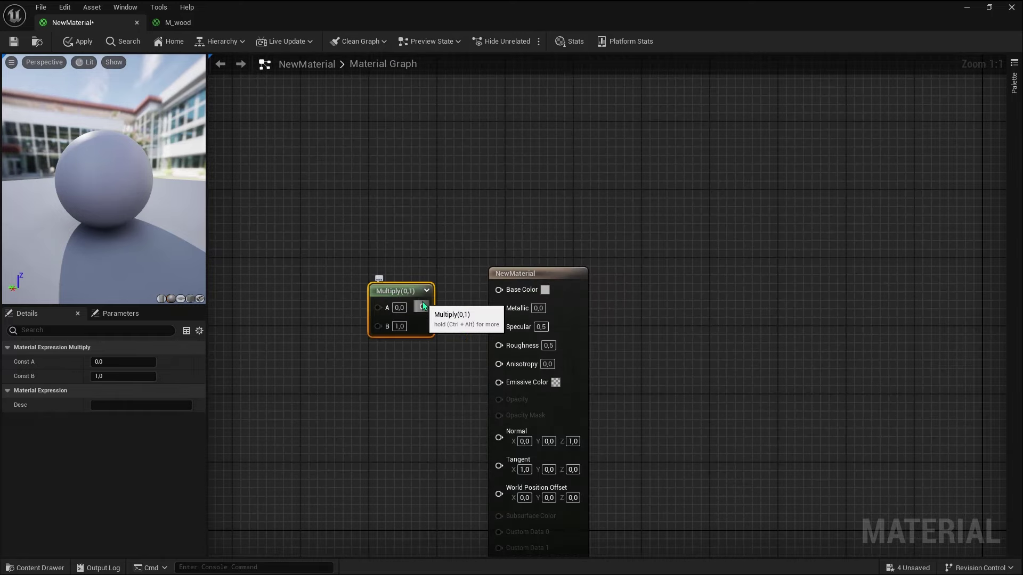
drag(424, 307, 499, 290)
Add a bright green Constant3Vector and connect it to Multiply input A
scroll(778, 270, down, 3)
scroll(371, 289, down, 2)
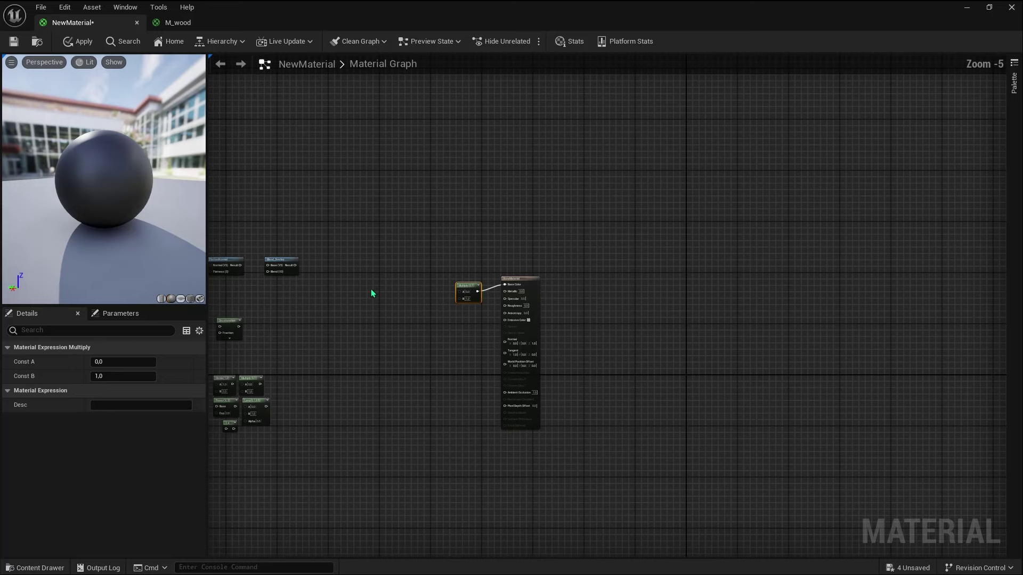
scroll(400, 287, up, 3)
scroll(426, 275, up, 2)
click(418, 206)
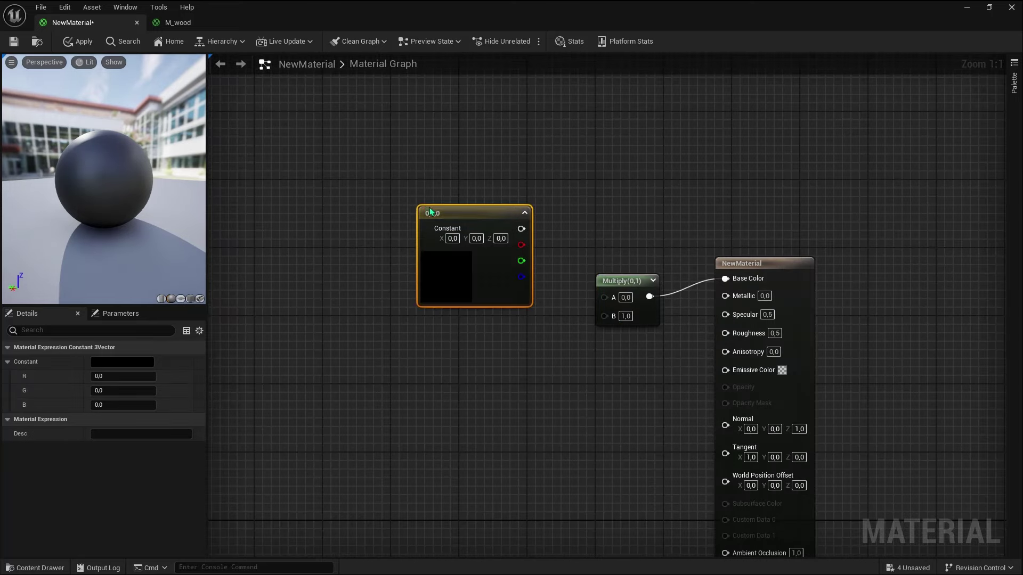
drag(430, 208, 384, 164)
double_click(409, 228)
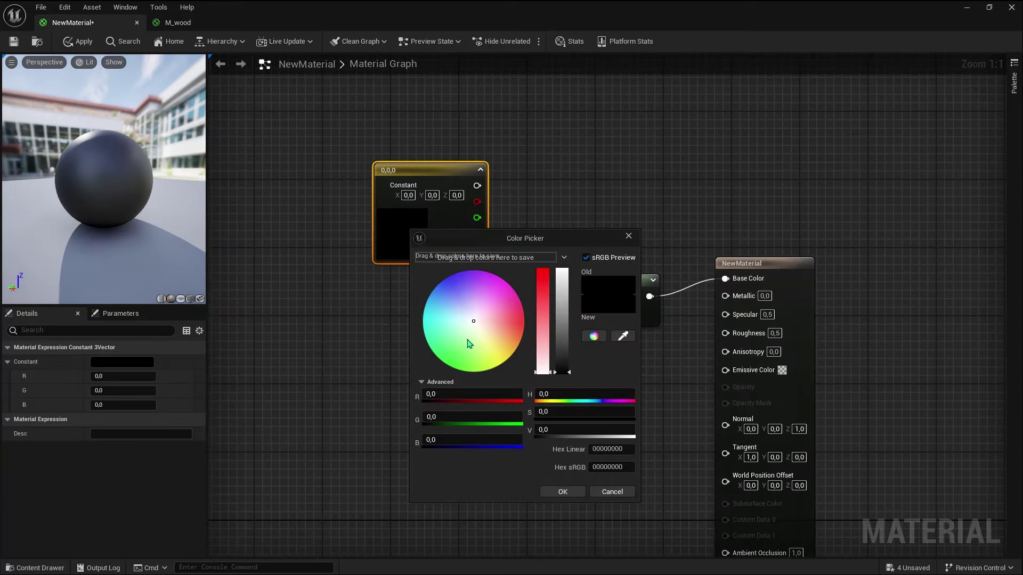
click(560, 357)
click(555, 492)
drag(514, 185, 604, 296)
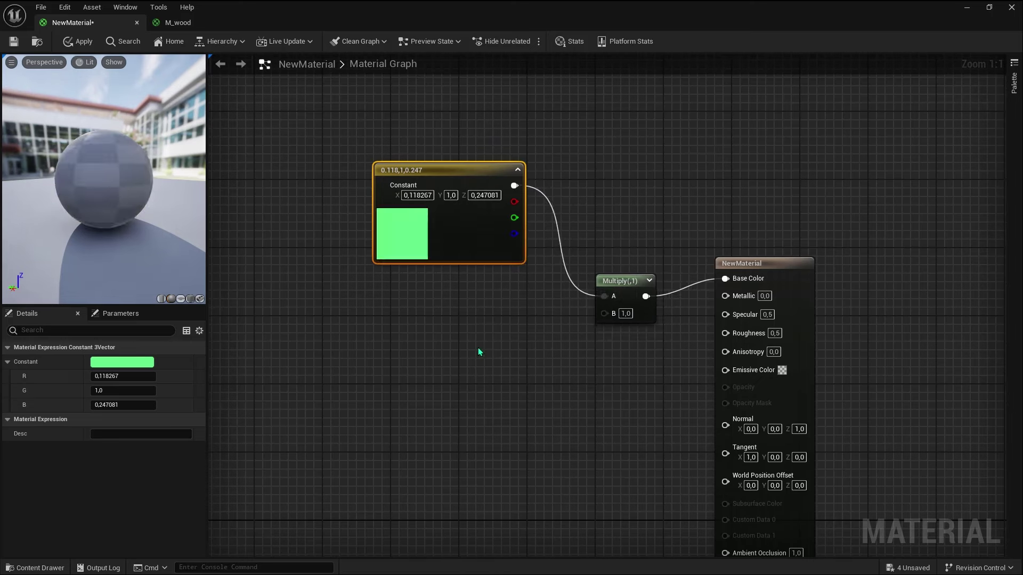
Add a scalar Constant set to 4 and reconnect Multiply's output to Base Color
click(462, 330)
mouse_move(497, 347)
mouse_down()
mouse_move(484, 325)
mouse_move(604, 313)
mouse_up()
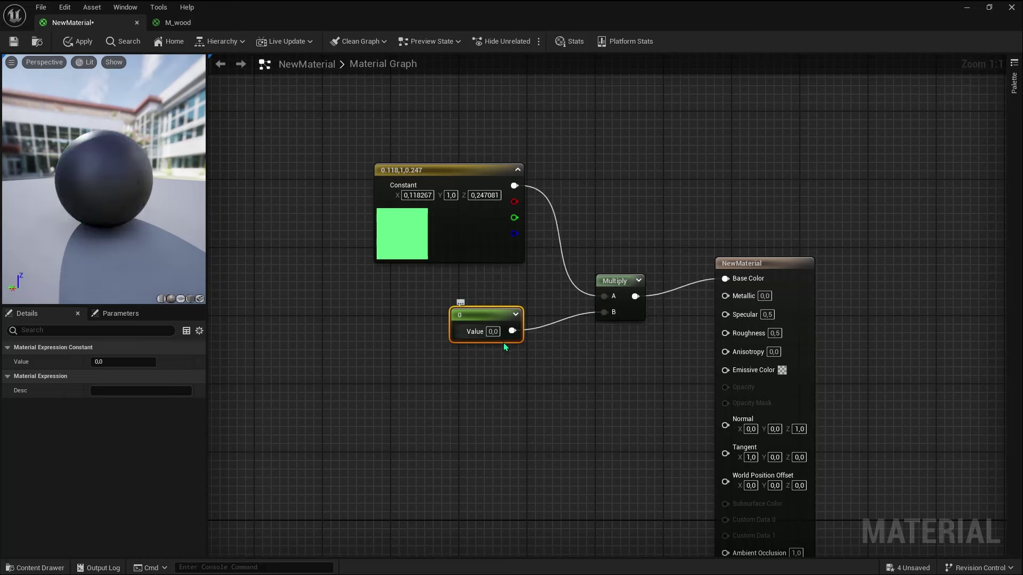
drag(97, 175, 149, 169)
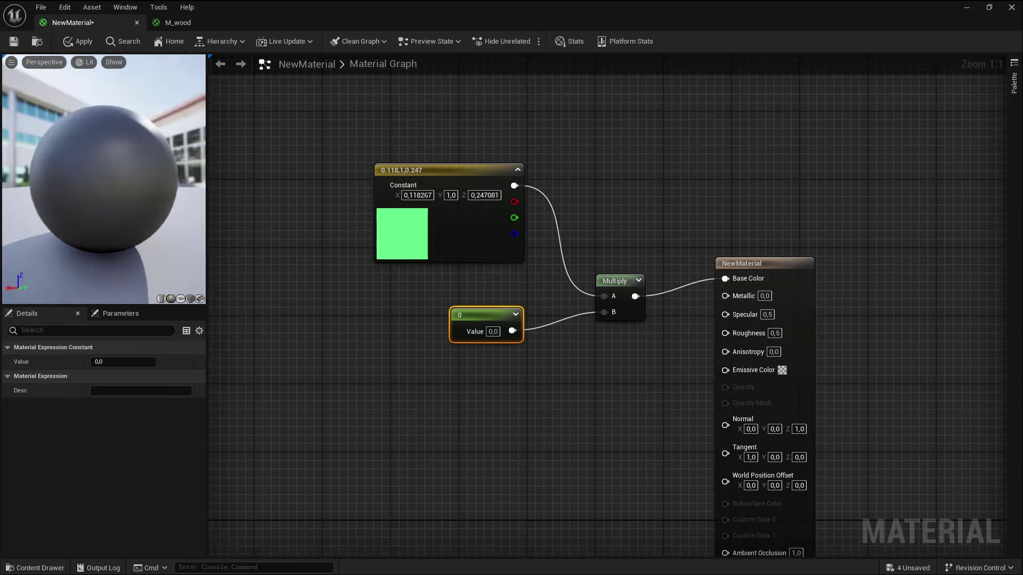
click(515, 371)
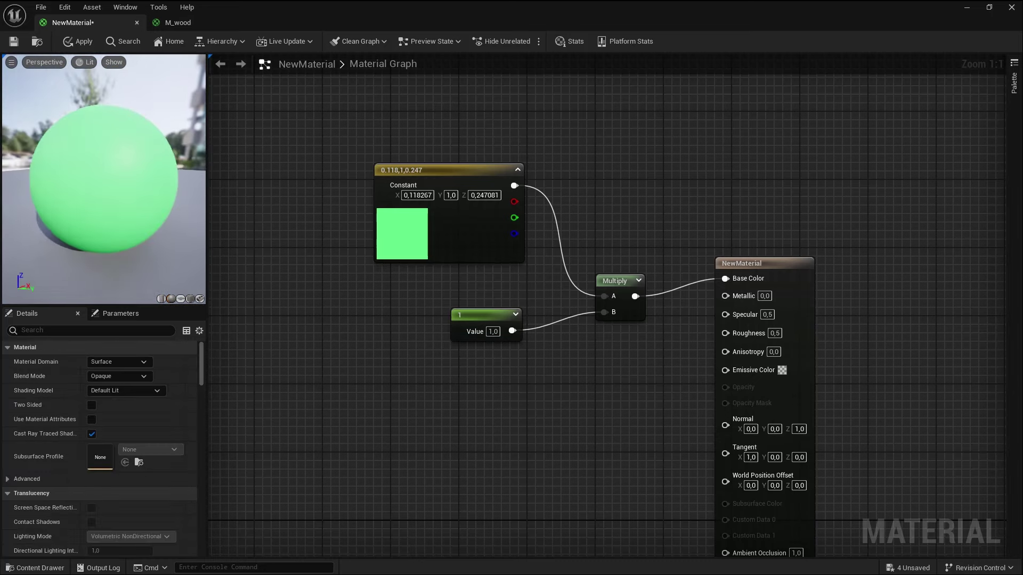
drag(514, 186, 733, 280)
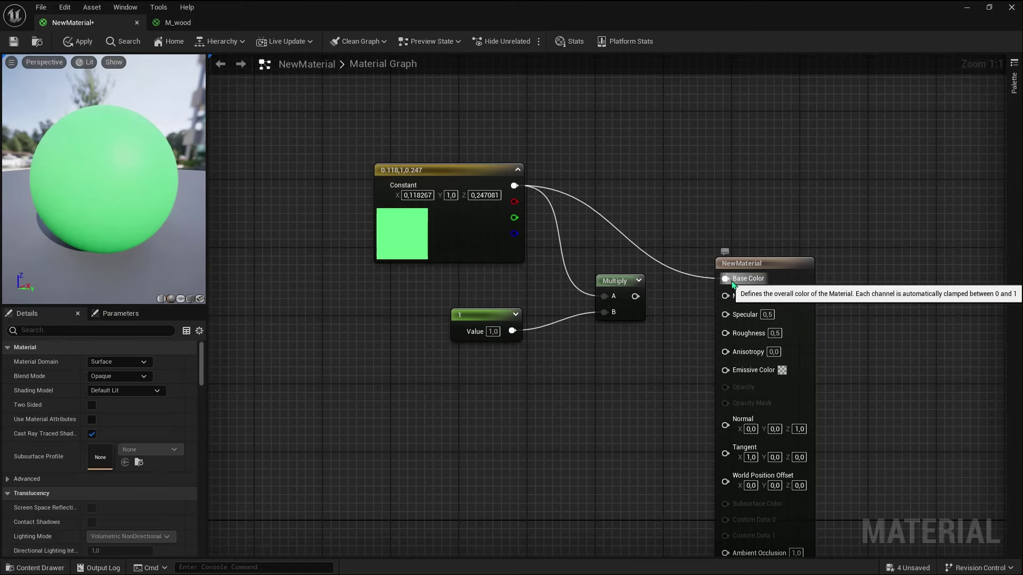
drag(634, 296, 725, 278)
click(493, 332)
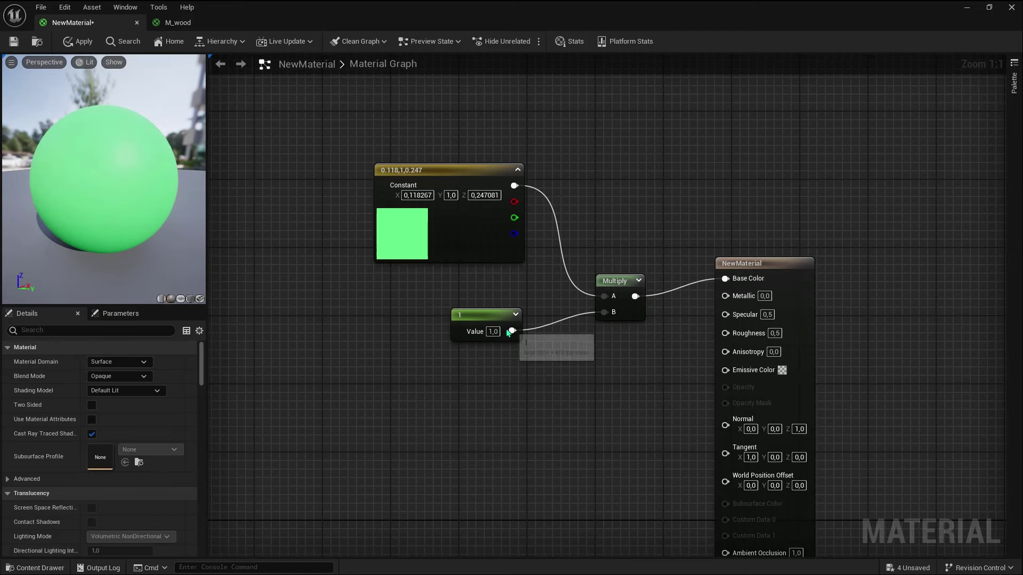
text(4)
click(534, 374)
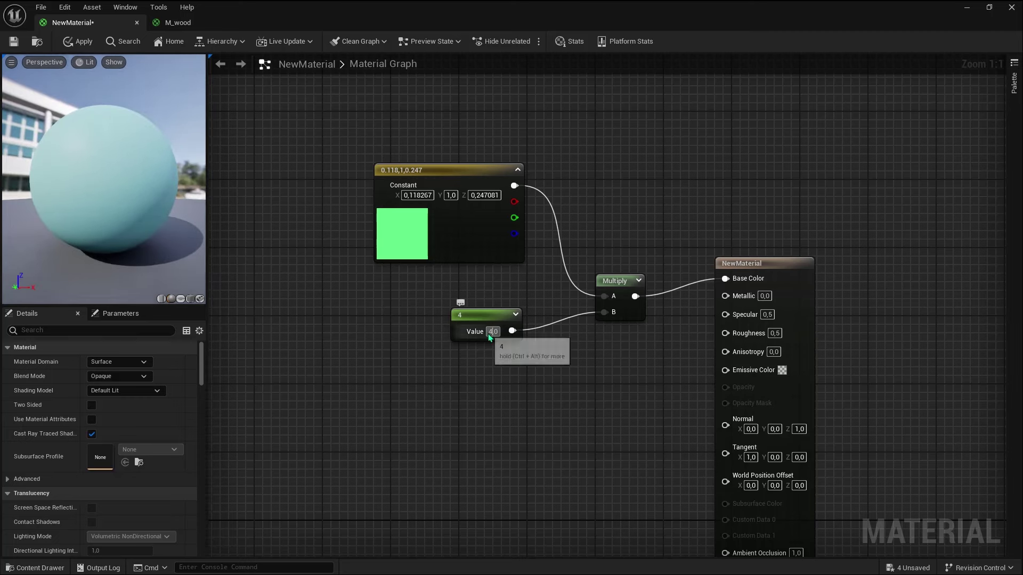
click(530, 373)
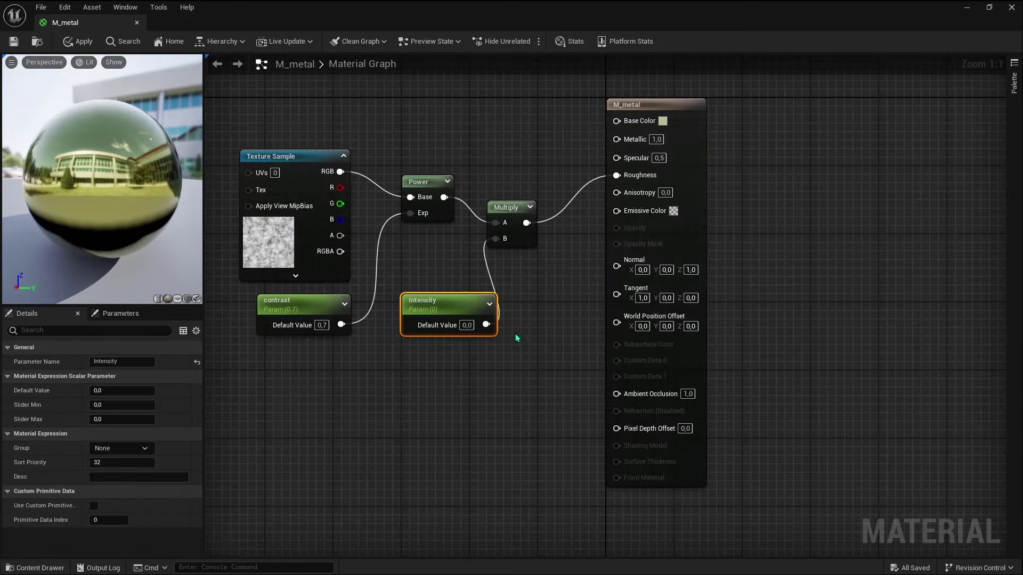
Change M_metal's Intensity default value to 0.7 and apply the material
drag(104, 200, 64, 199)
click(467, 326)
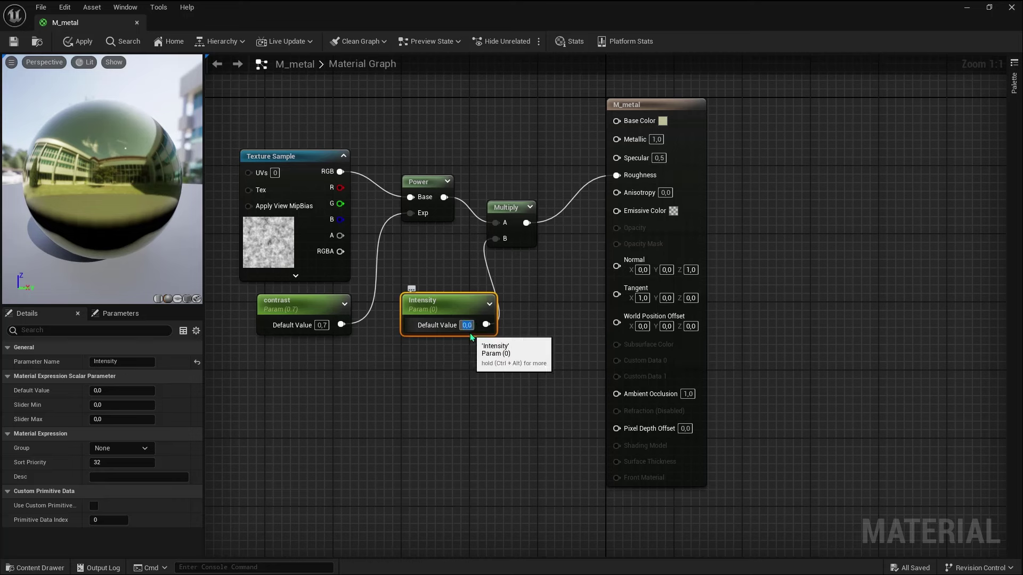
text(1)
click(455, 363)
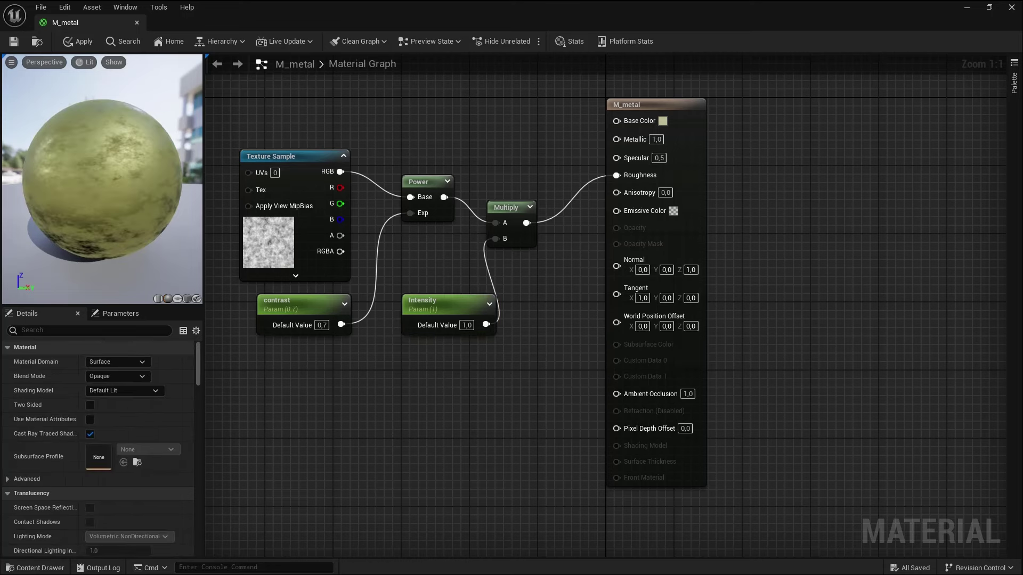
drag(102, 181, 59, 181)
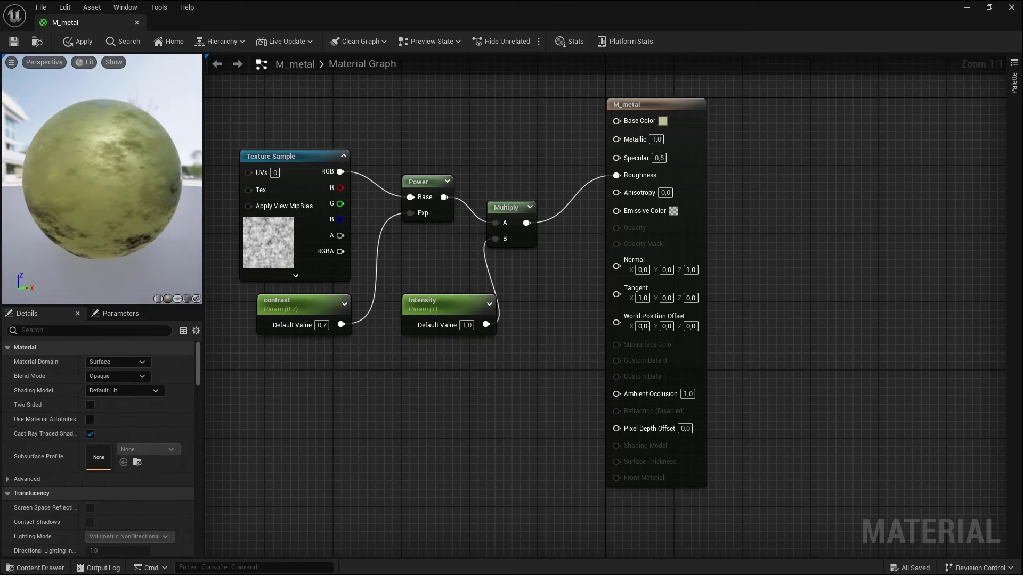
click(467, 324)
text(0.)
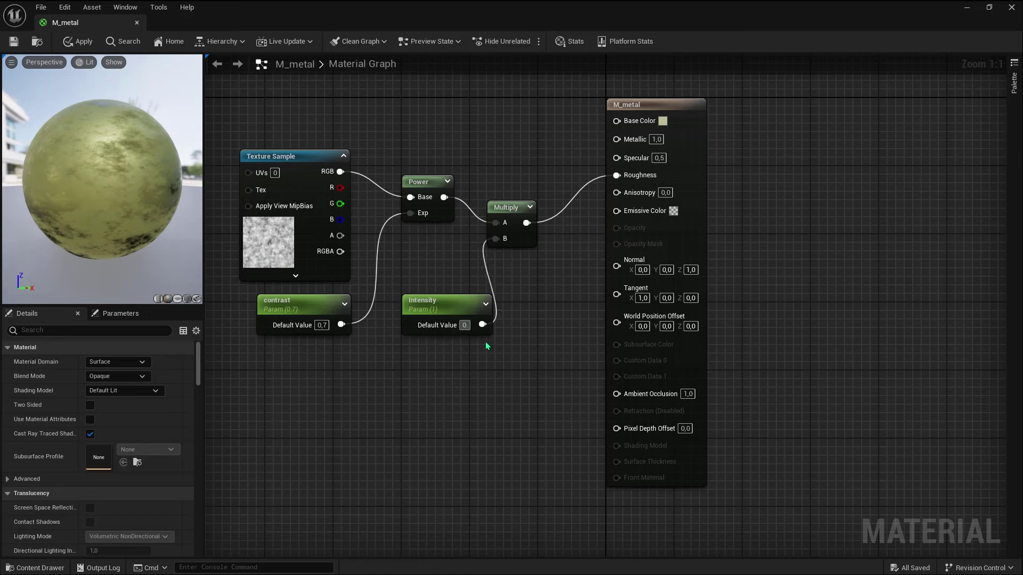
text(7)
key(Return)
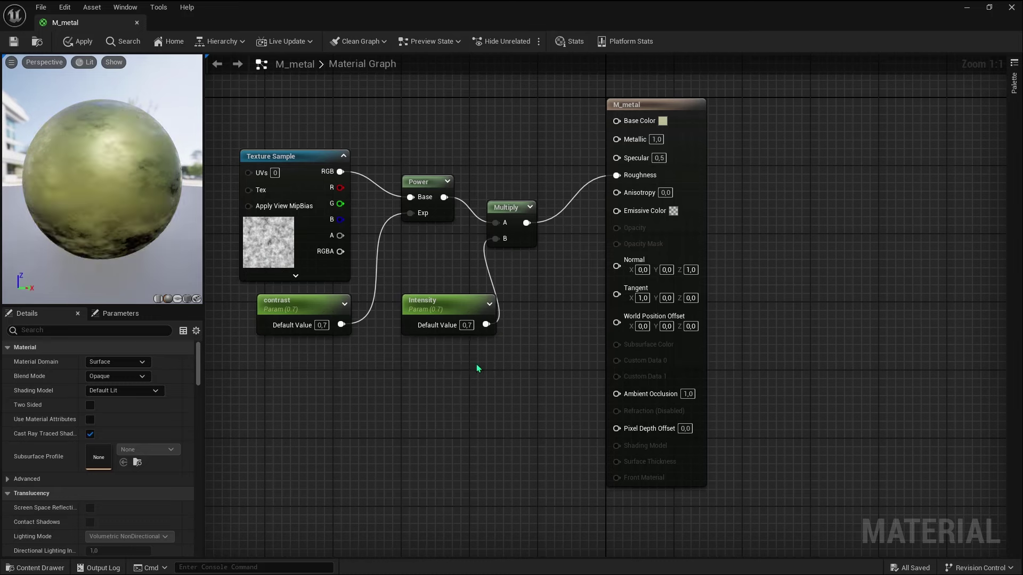
drag(101, 181, 80, 181)
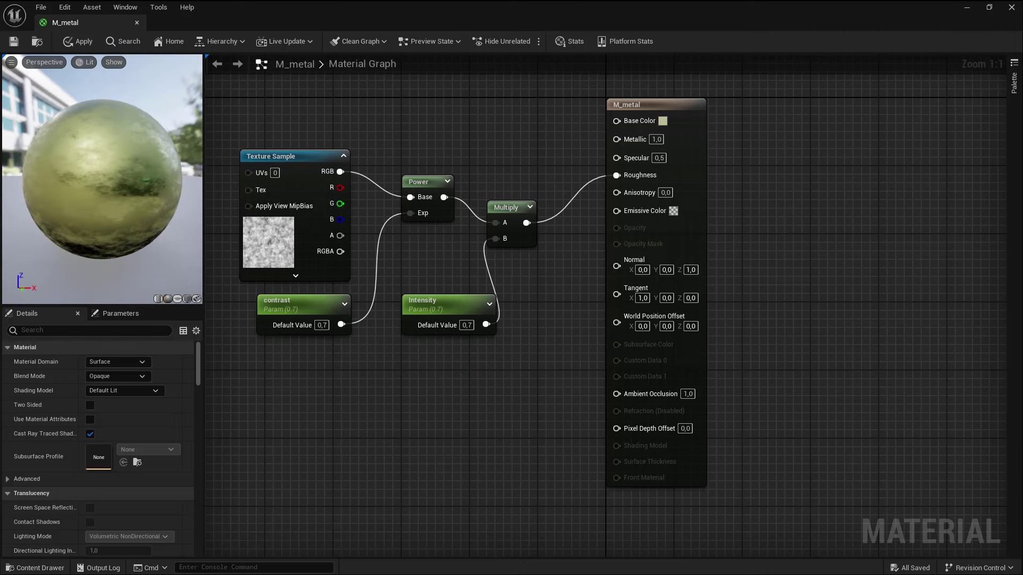
drag(80, 181, 59, 182)
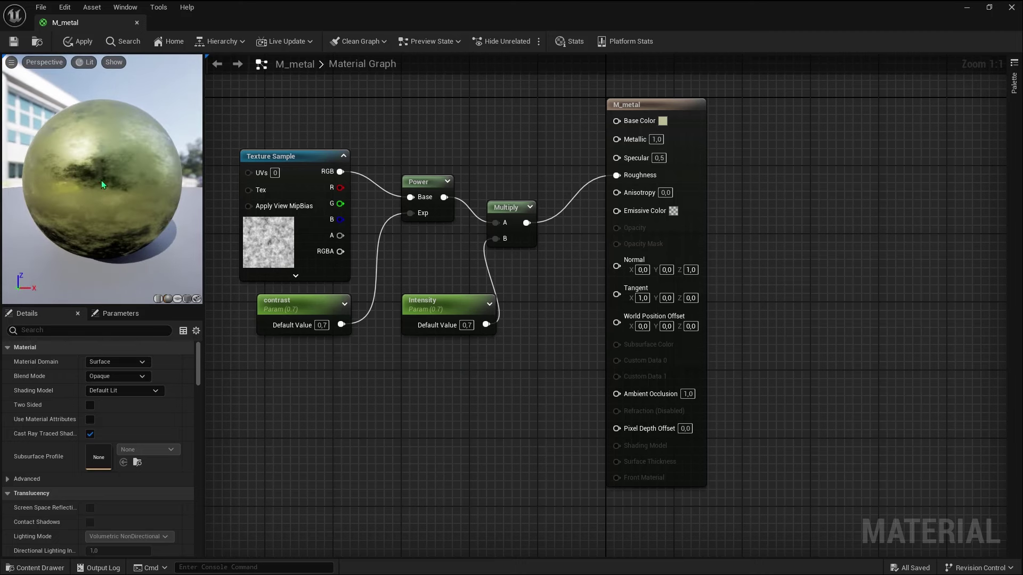
click(79, 43)
Apply M_metal from the material folder to the shaderball's base
click(967, 8)
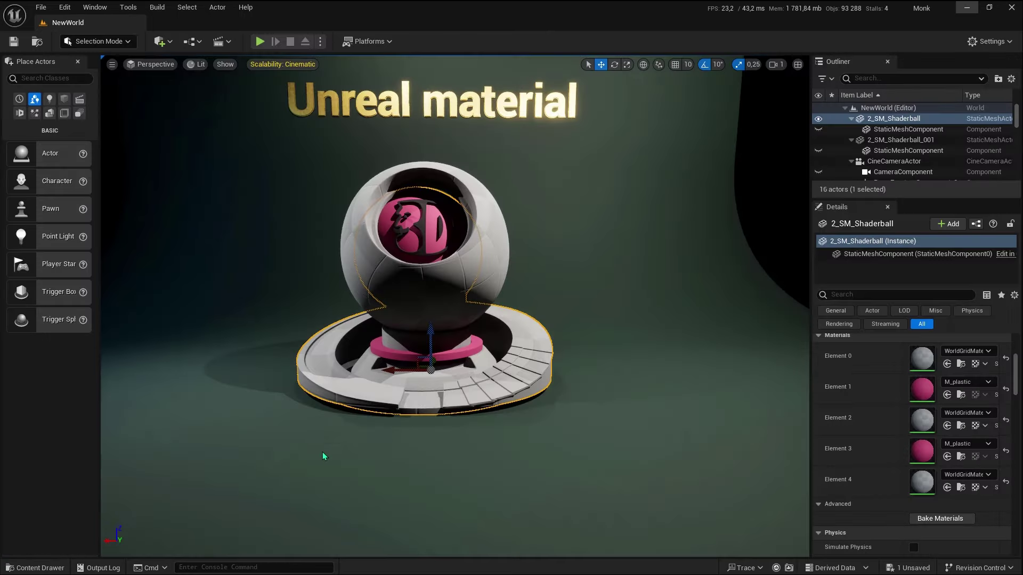
key(ctrl+space)
click(207, 430)
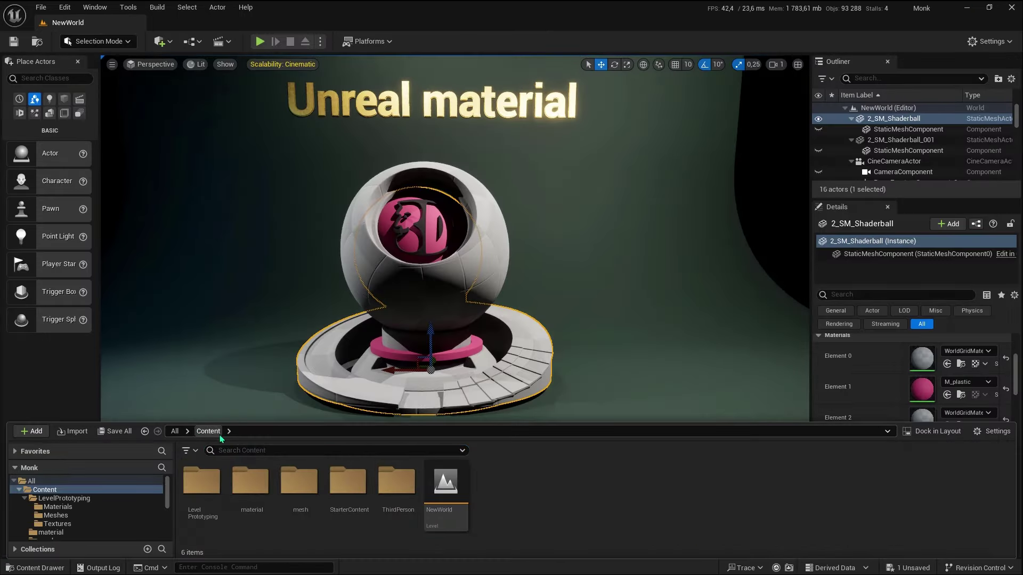
click(269, 486)
double_click(269, 486)
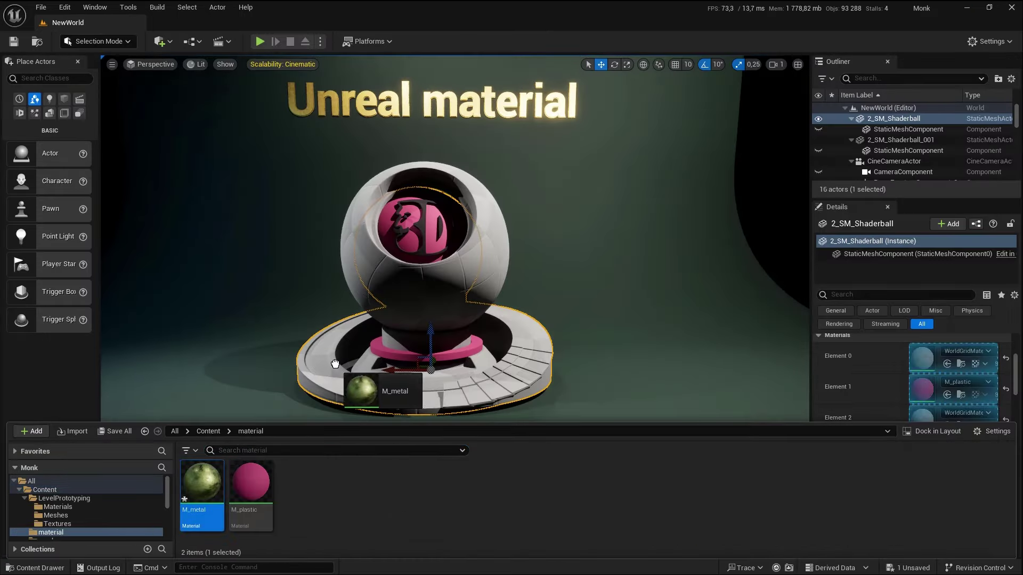
drag(303, 444, 335, 364)
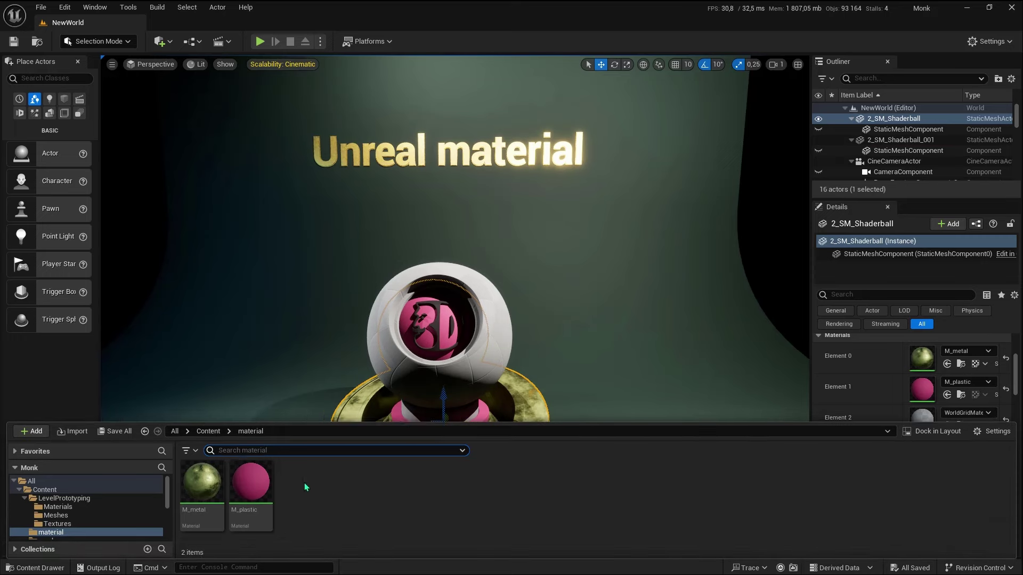
Create a new material named M_emissive in the material folder
right_click(305, 485)
click(360, 207)
text(M_emissive)
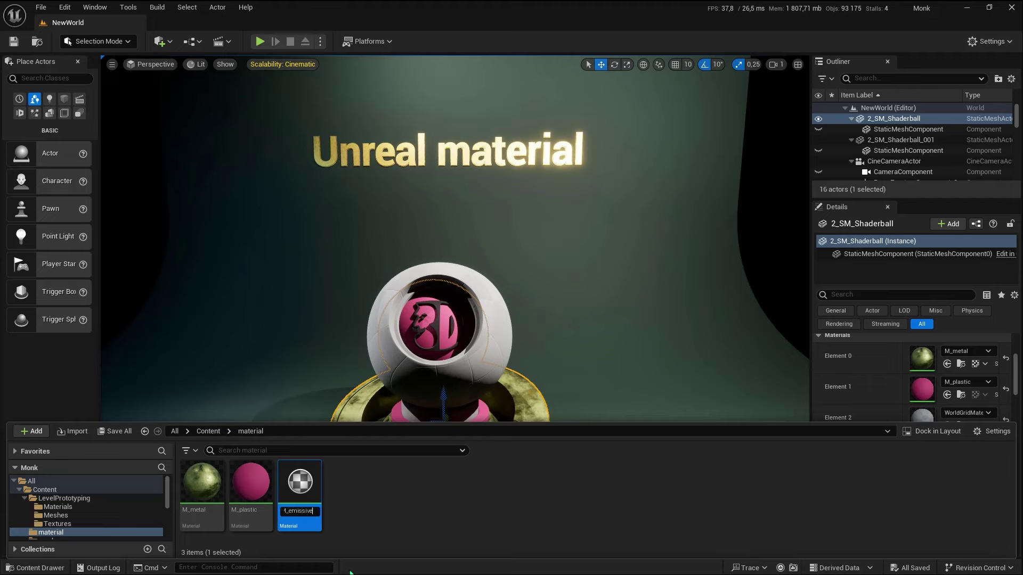
key(Return)
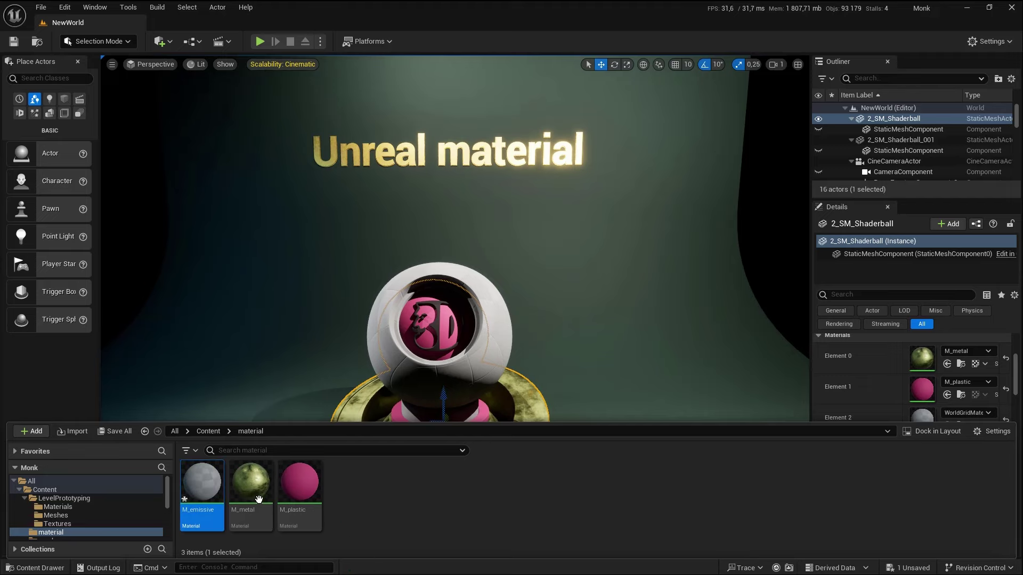
Open M_emissive and set its Emissive Color to a more saturated light yellow
double_click(208, 485)
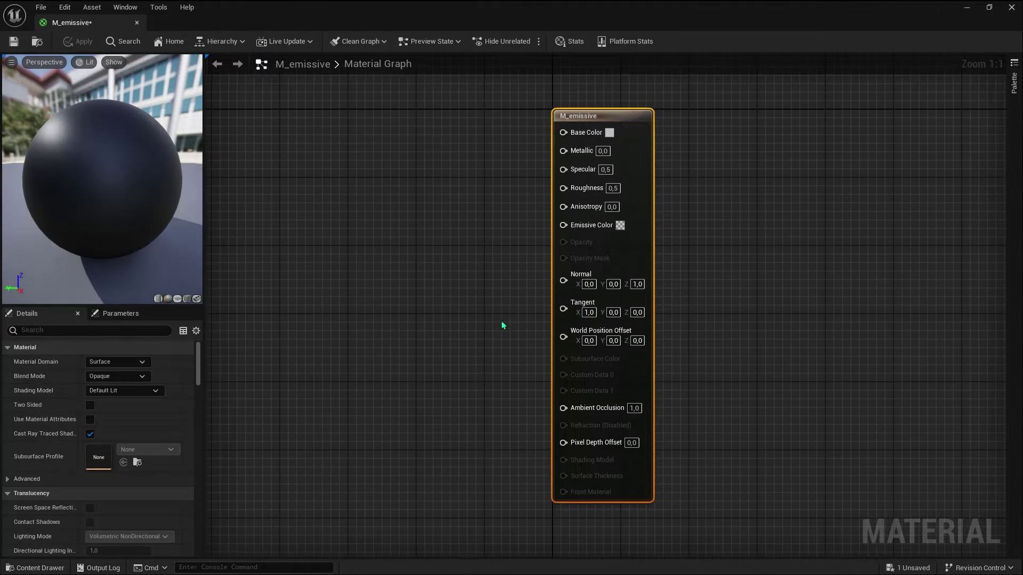
mouse_move(572, 225)
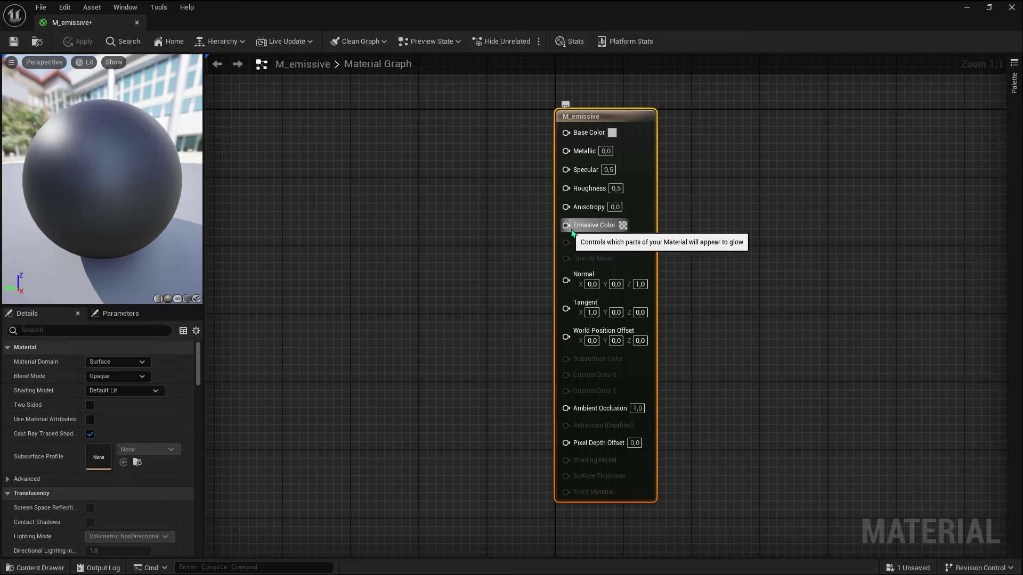
click(621, 225)
click(696, 339)
drag(696, 338, 702, 345)
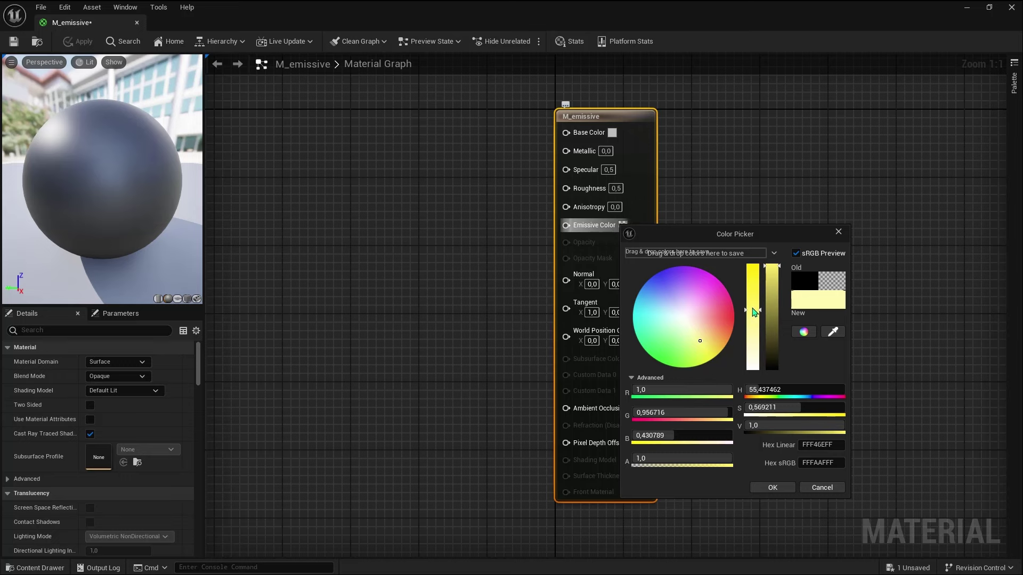
drag(752, 311, 753, 298)
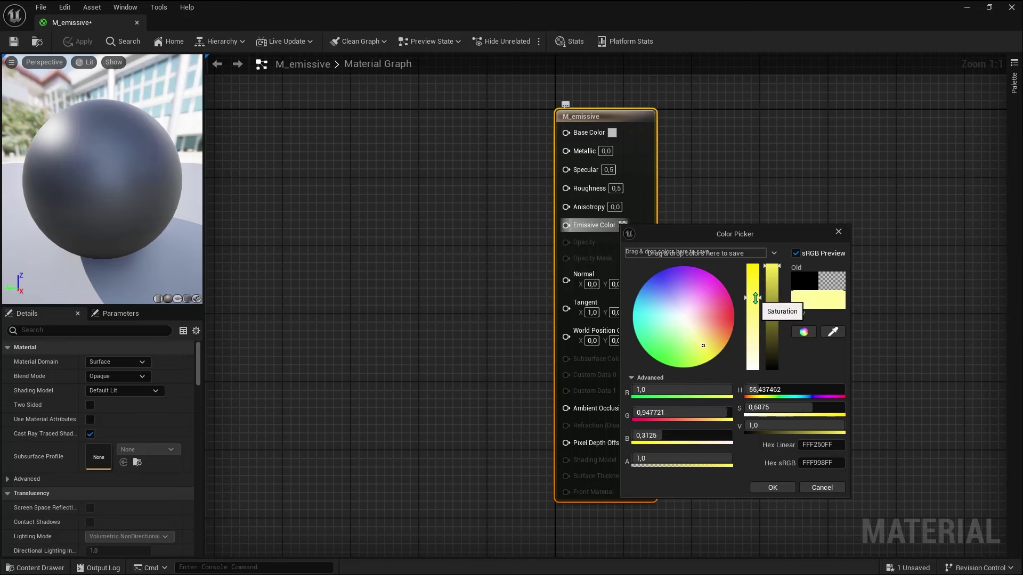
click(772, 488)
mouse_move(146, 210)
mouse_down()
mouse_move(181, 210)
mouse_move(73, 193)
mouse_up()
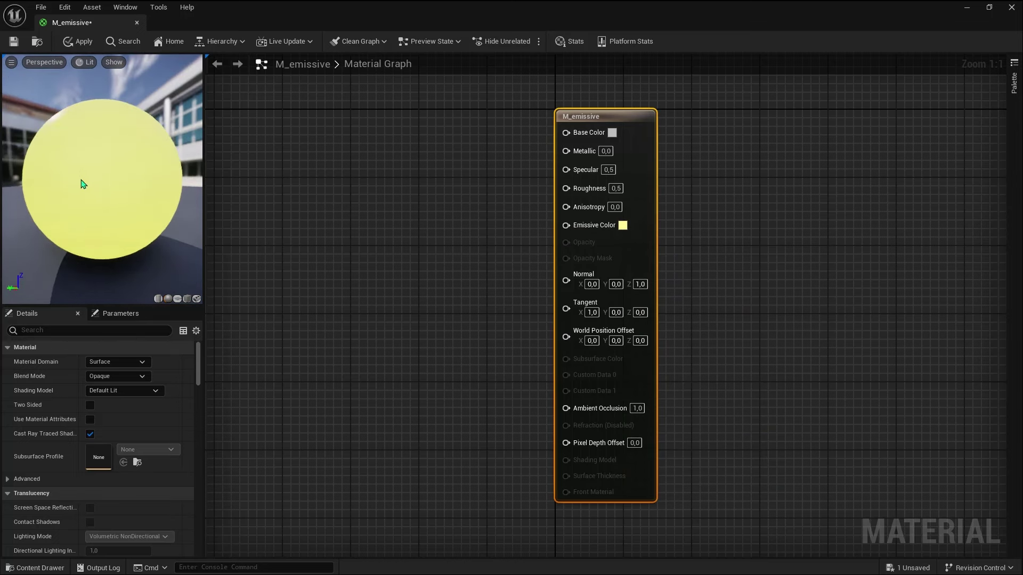
Wire a pale yellow Constant3Vector (1, 0.93, 0.193) into Emissive Color and add a scalar Constant
click(418, 235)
drag(450, 232, 349, 194)
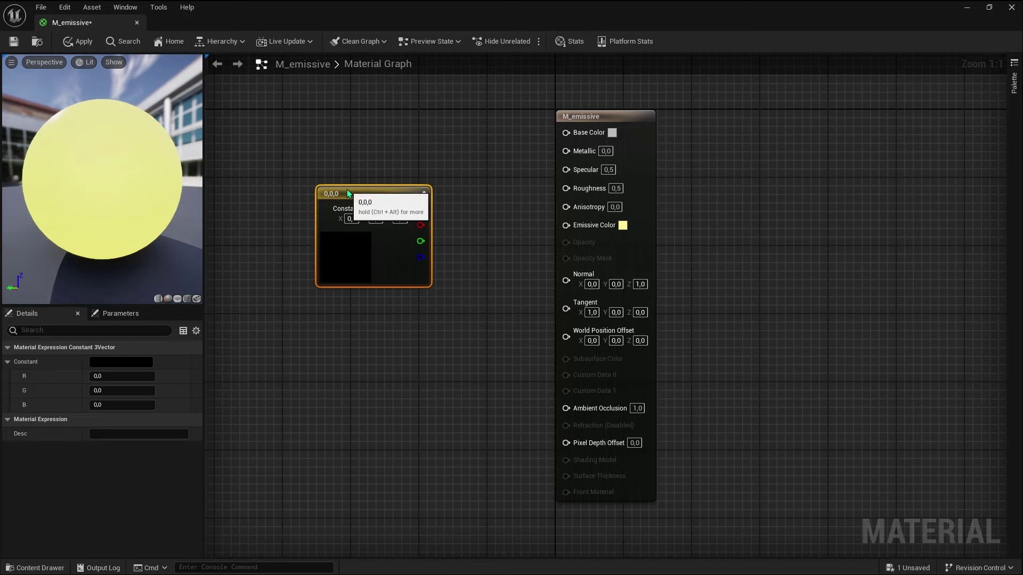
double_click(359, 255)
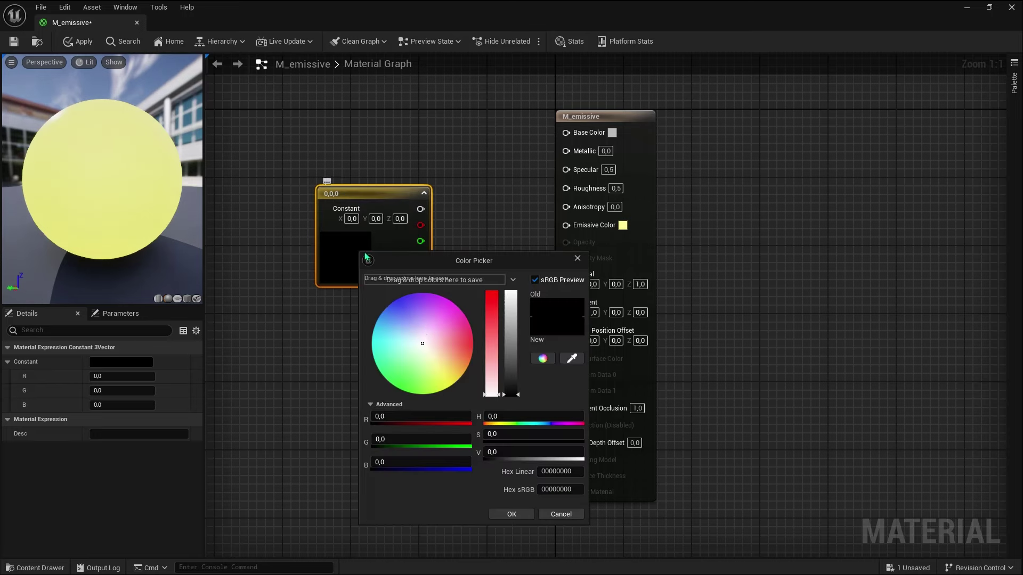
drag(440, 371, 446, 377)
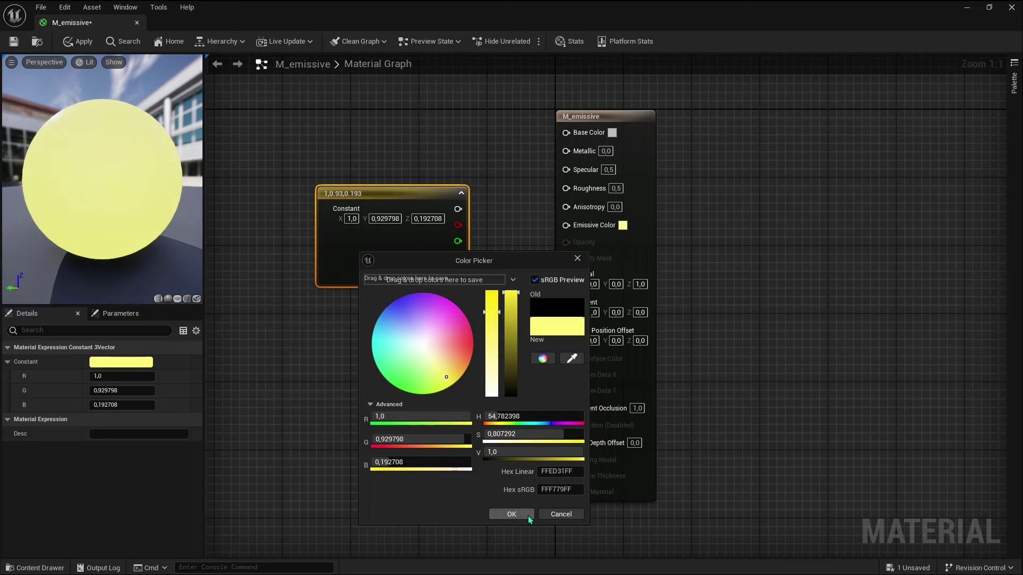
click(512, 514)
mouse_move(415, 194)
mouse_down()
mouse_move(304, 168)
mouse_move(571, 232)
mouse_up()
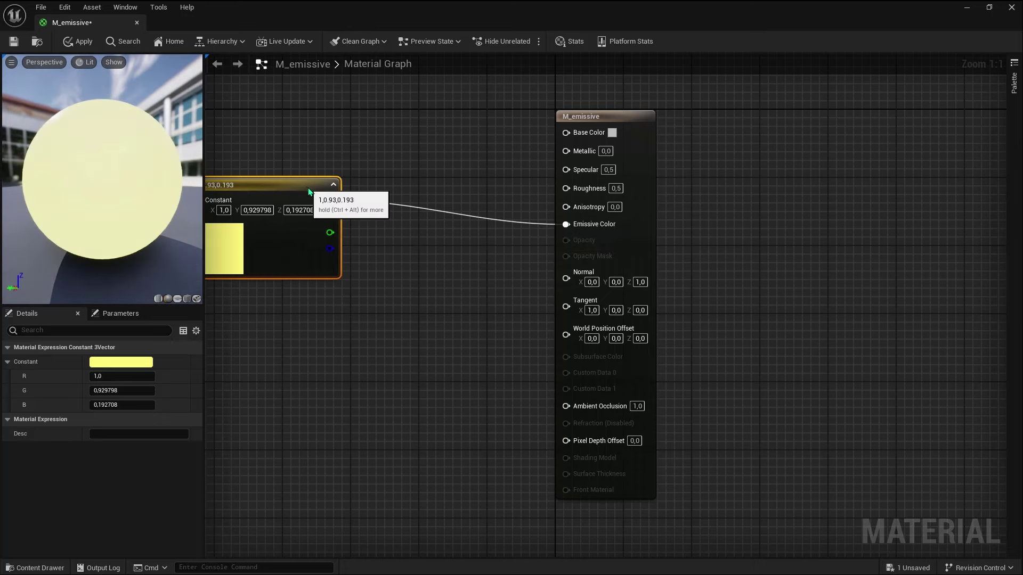
scroll(409, 248, down, 3)
click(372, 306)
Insert a Multiply node: yellow constant to A, 0 constant to B, output to Emissive Color
scroll(372, 306, up, 2)
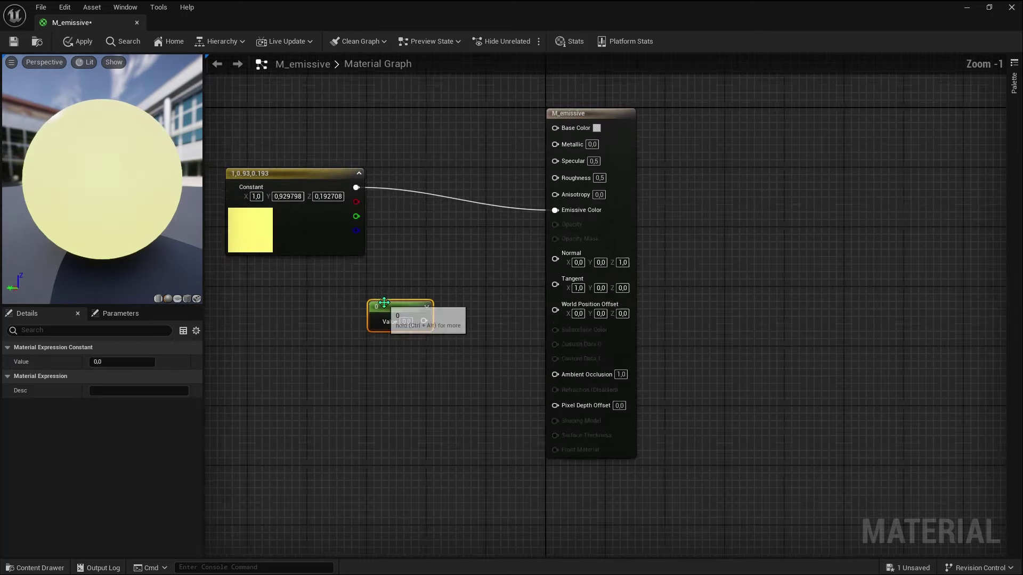
scroll(372, 298, up, 1)
drag(372, 297, 305, 271)
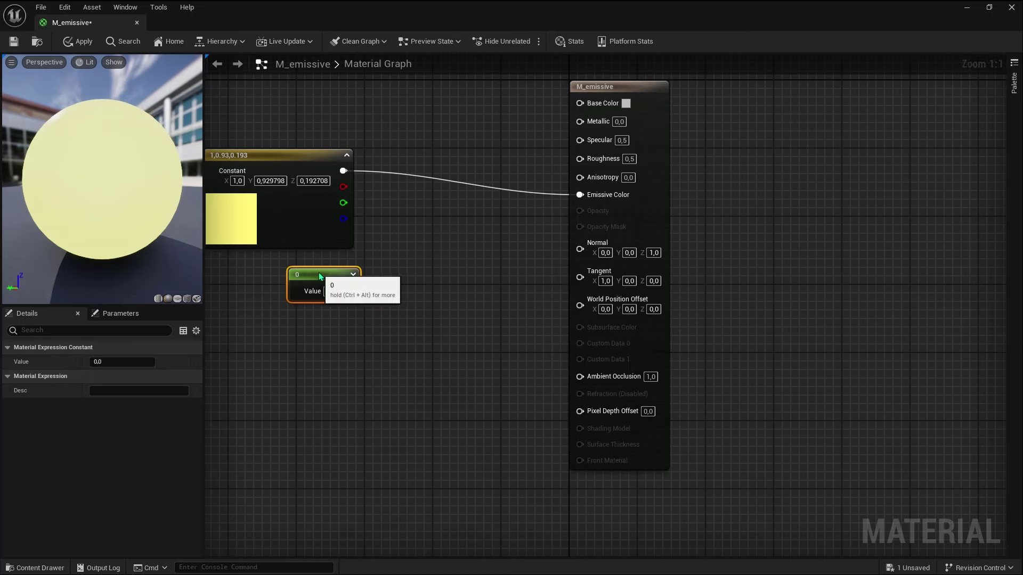
right_click(398, 224)
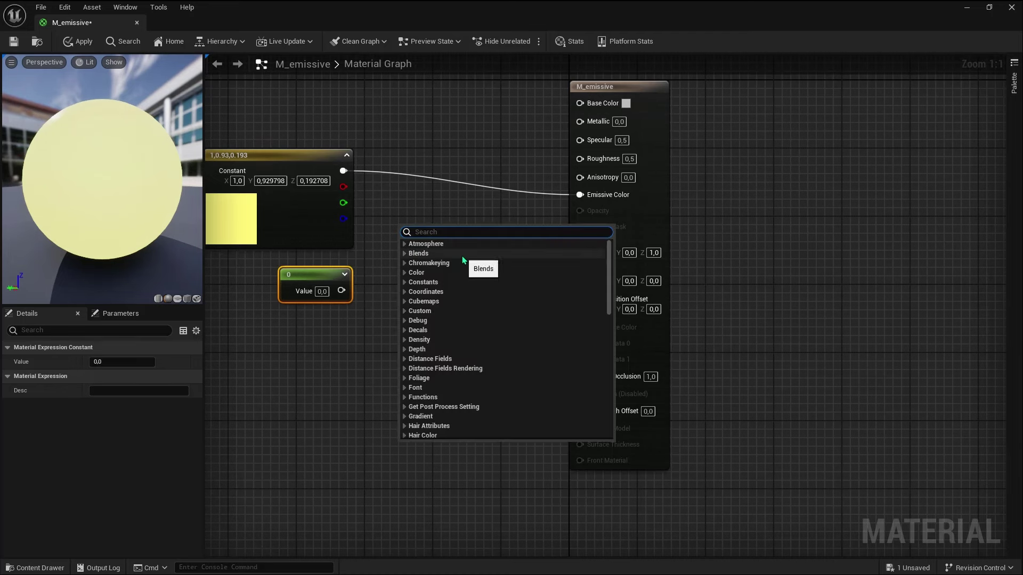
text(mul)
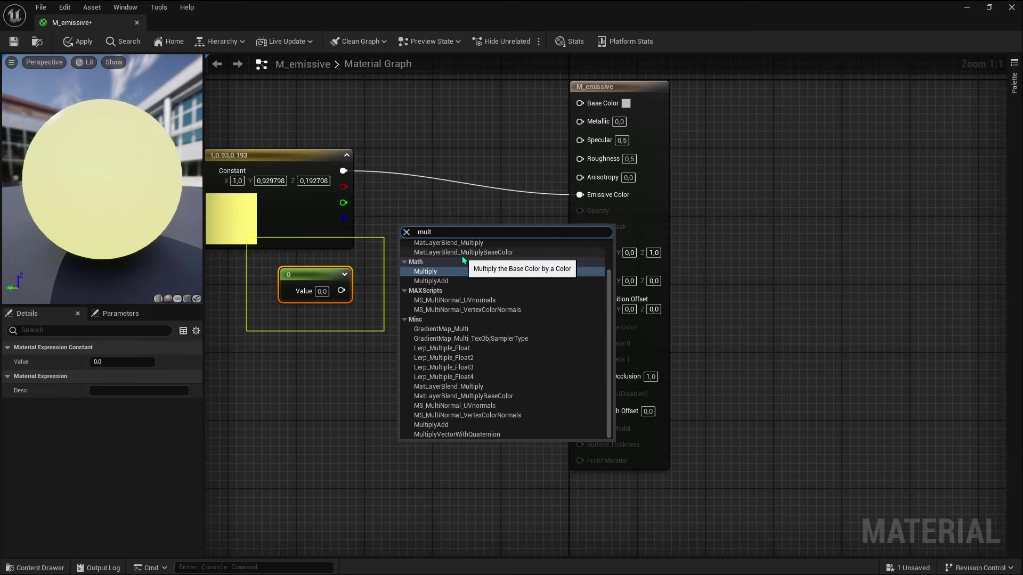
text(t)
click(485, 272)
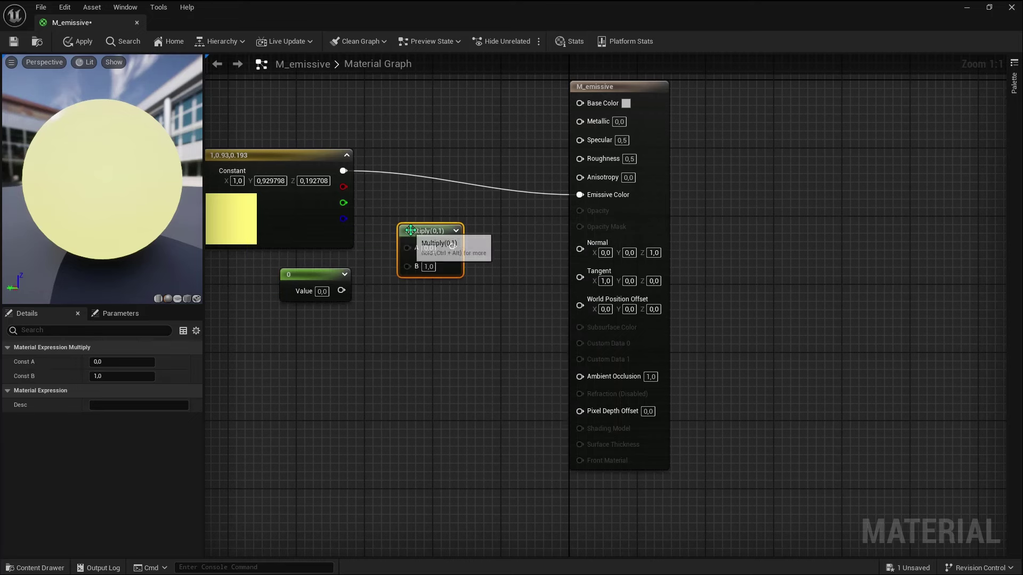
drag(413, 226, 427, 191)
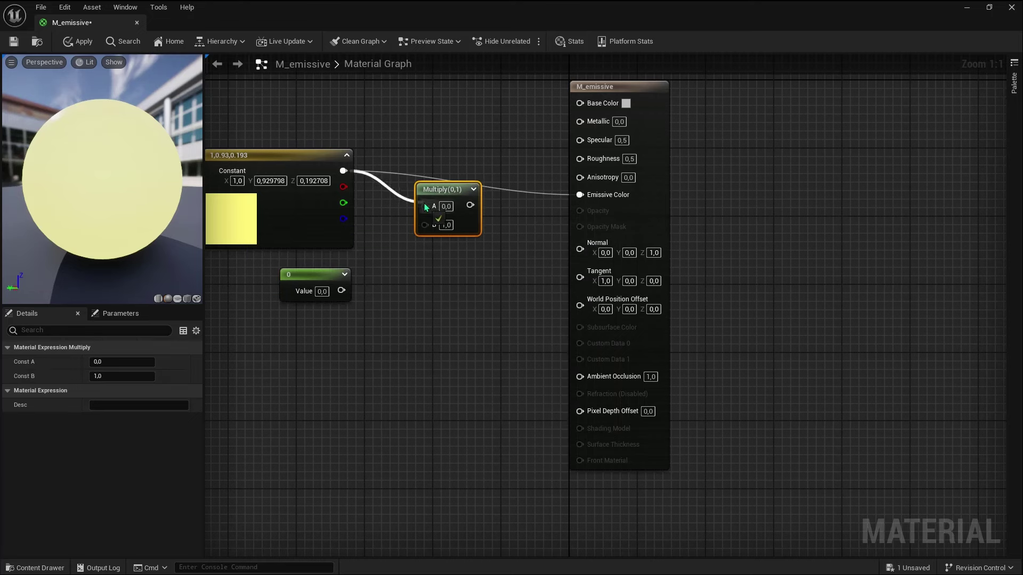
mouse_move(343, 171)
mouse_down()
mouse_move(425, 205)
mouse_move(535, 207)
mouse_move(580, 195)
mouse_up()
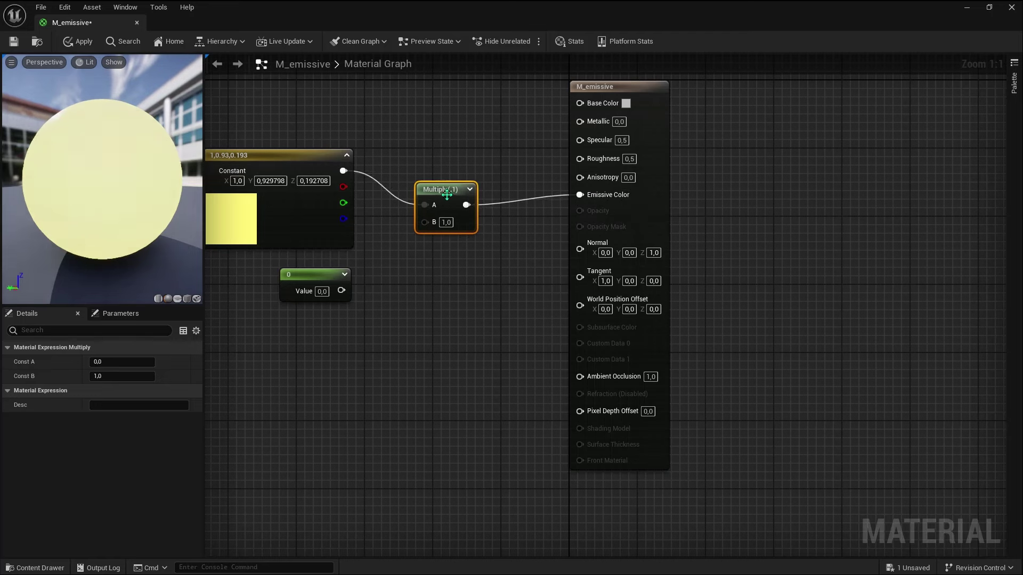
drag(442, 210, 468, 202)
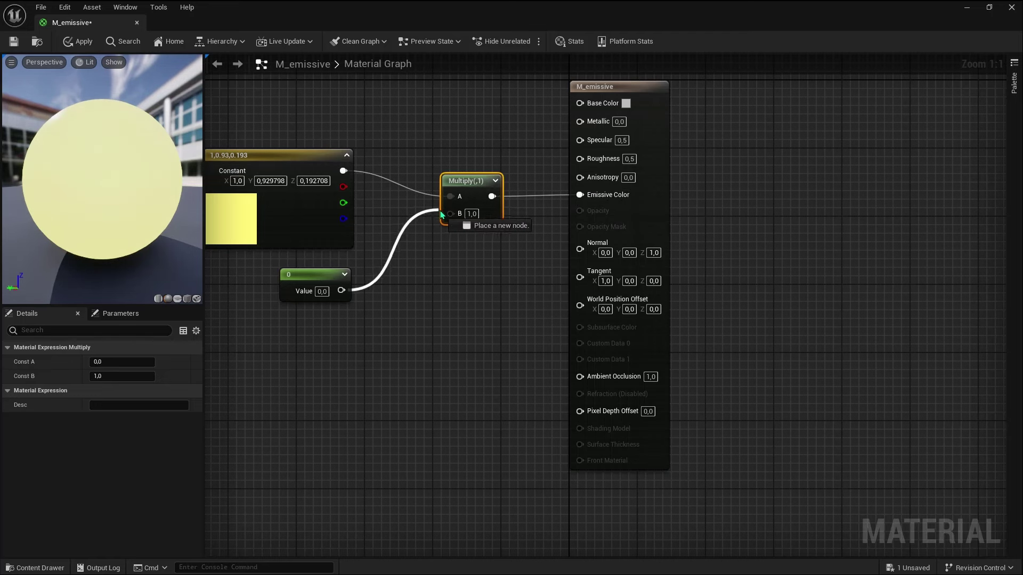
drag(341, 290, 453, 212)
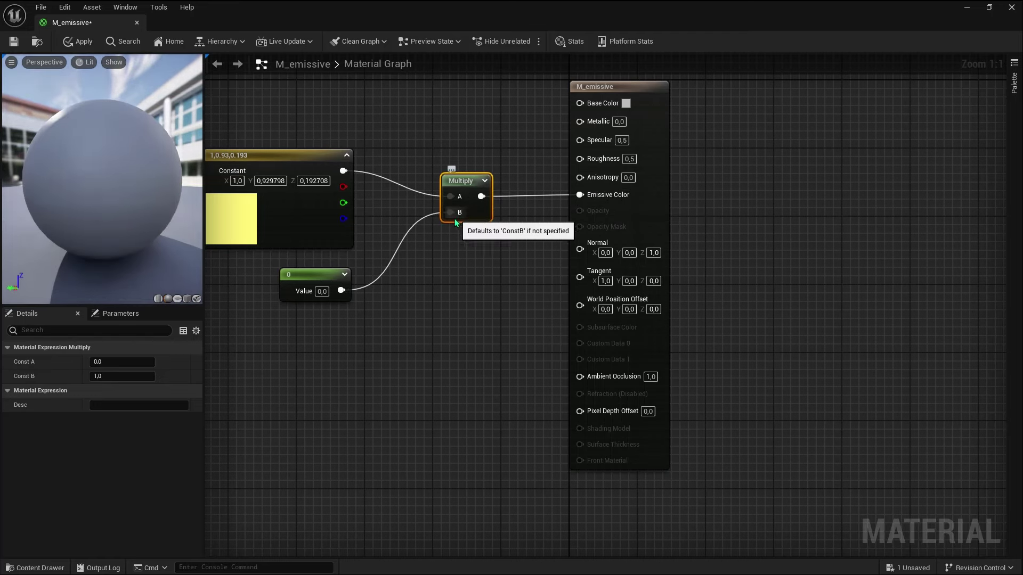
Convert the 0 constant into a scalar parameter named intensity
right_click(325, 274)
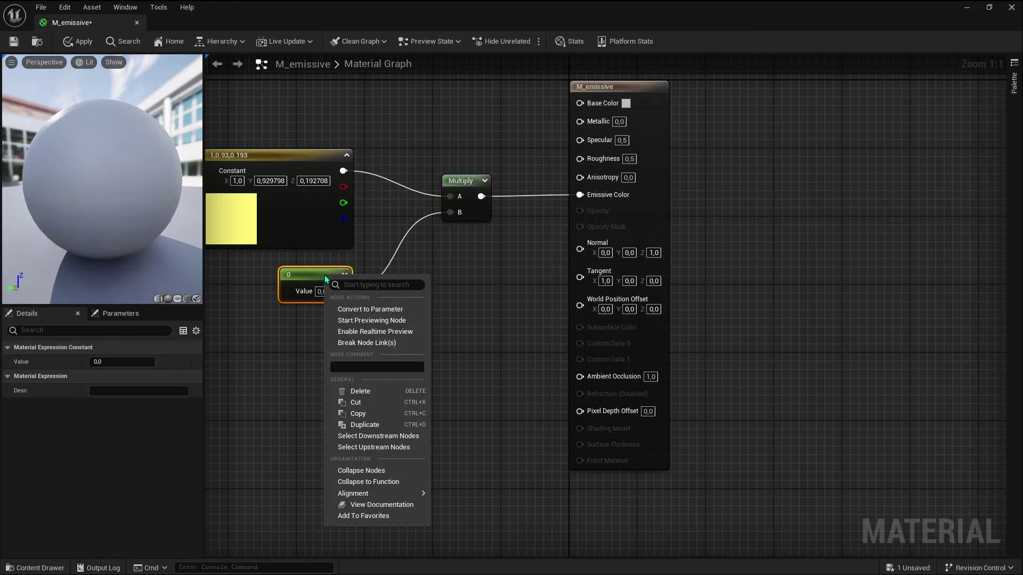
click(377, 312)
text(intensity)
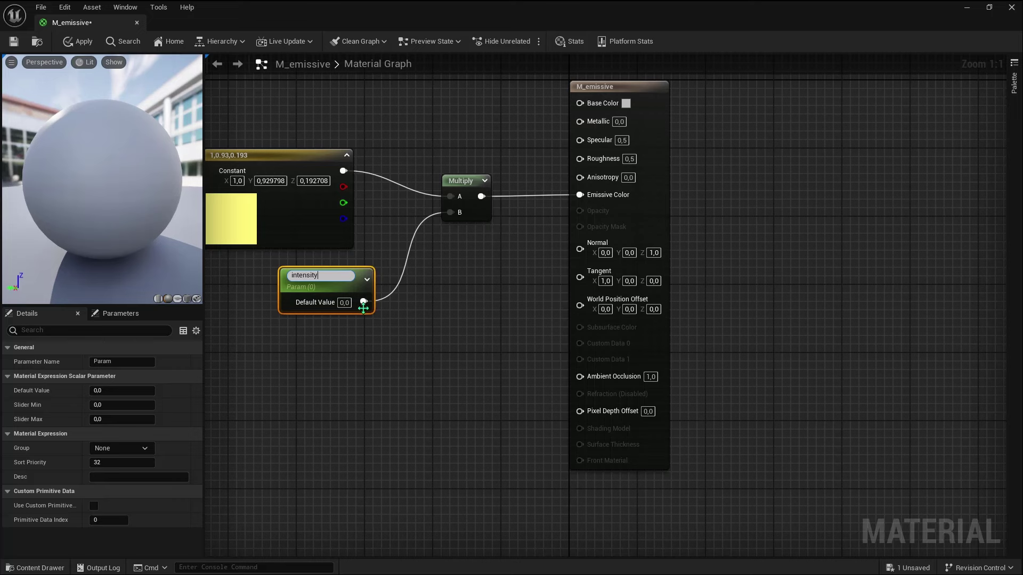
key(Return)
click(356, 337)
drag(342, 289, 317, 285)
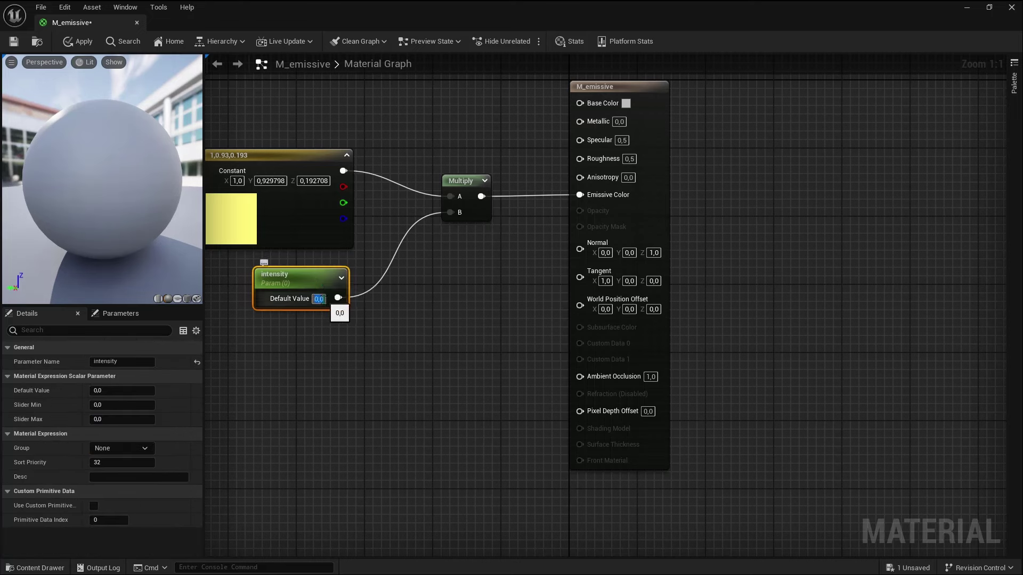
Set the intensity parameter's default value to 0.2 and apply M_emissive
text(1)
key(Return)
click(327, 360)
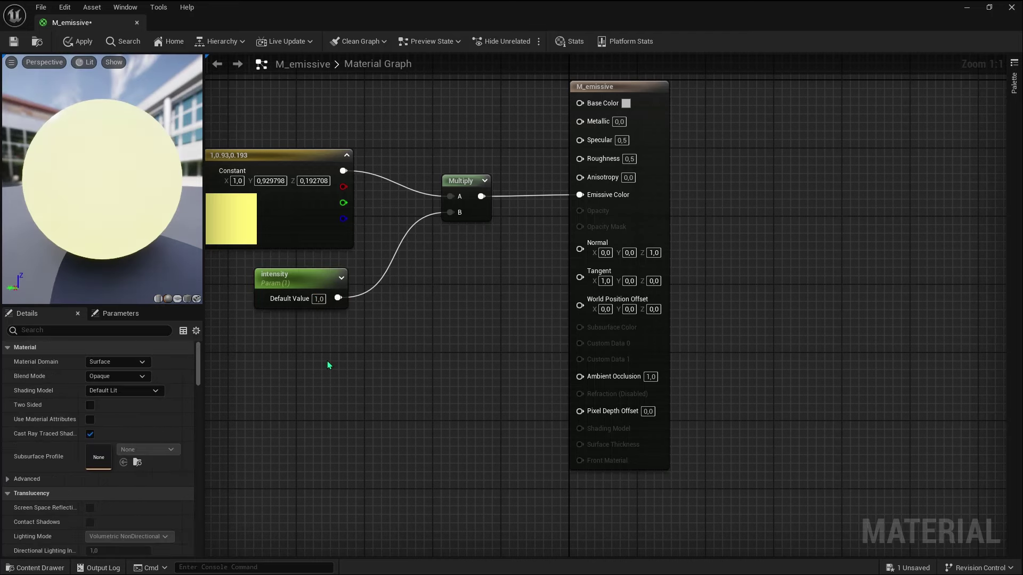
text(0,1)
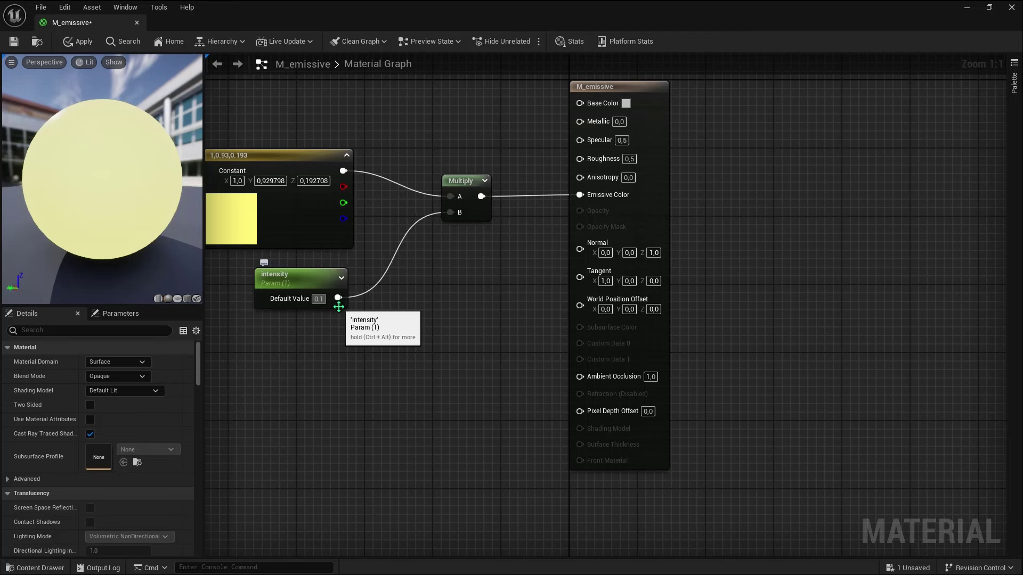
key(Return)
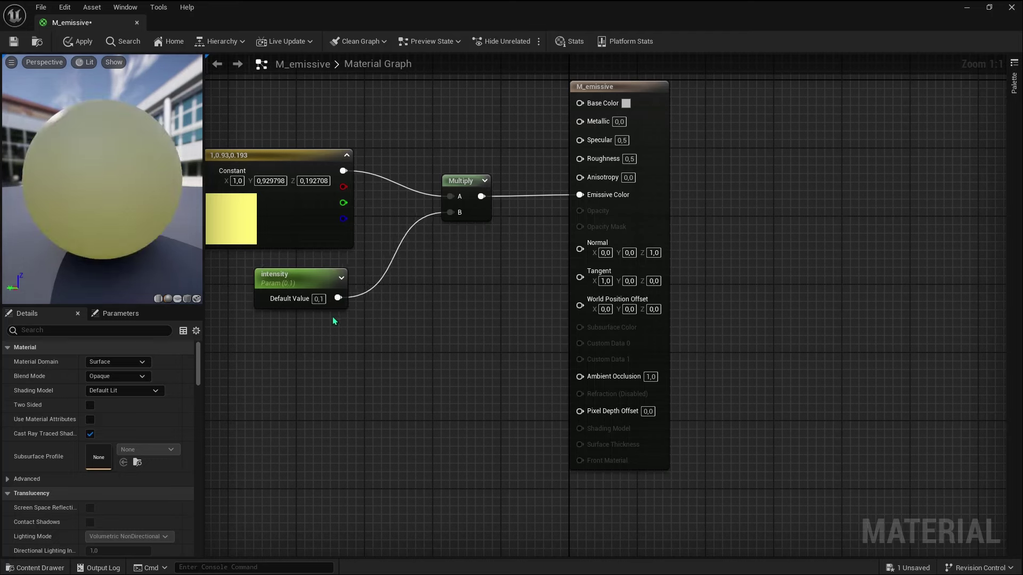
drag(139, 179, 107, 180)
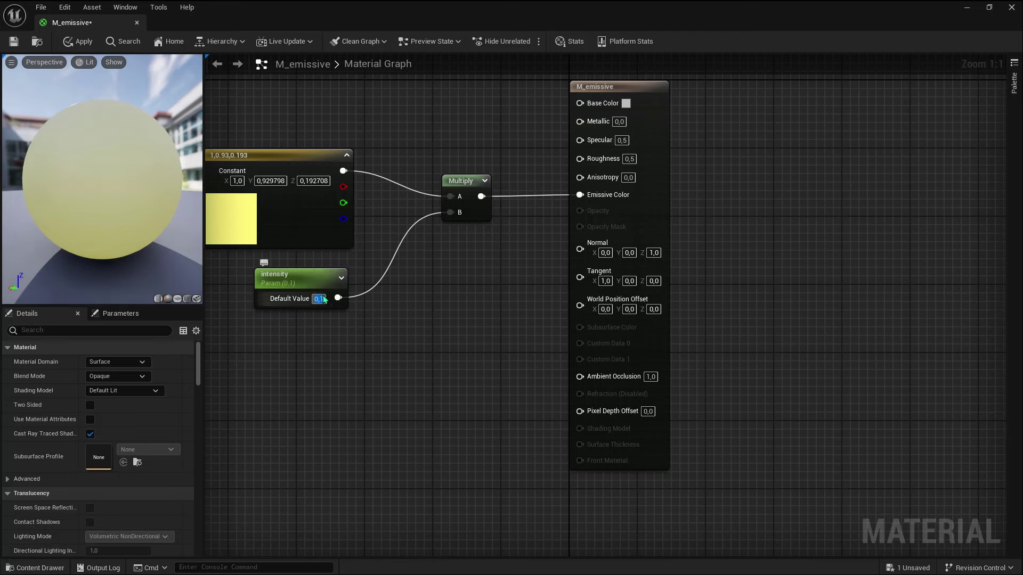
text(0,2)
key(Return)
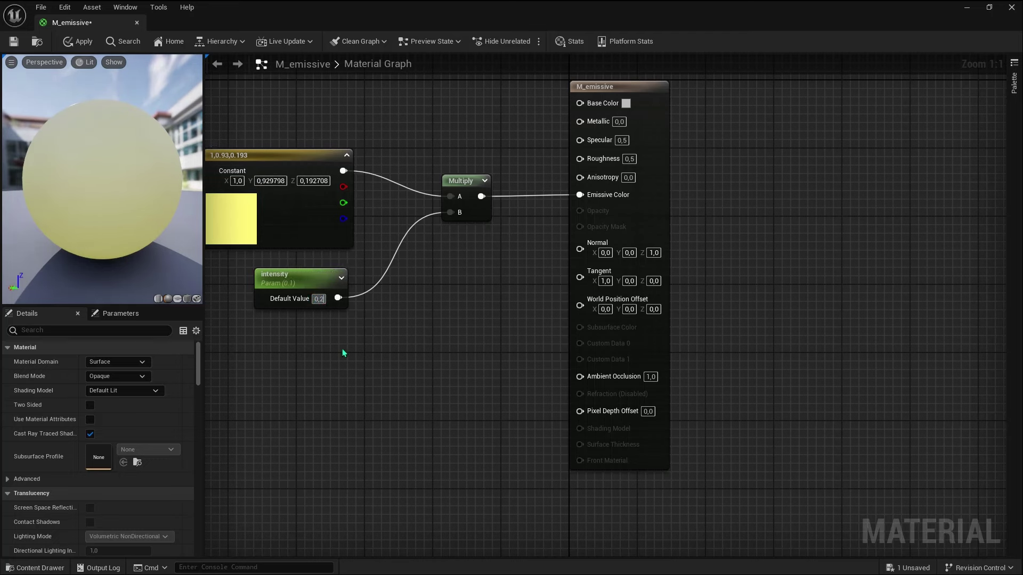
click(84, 40)
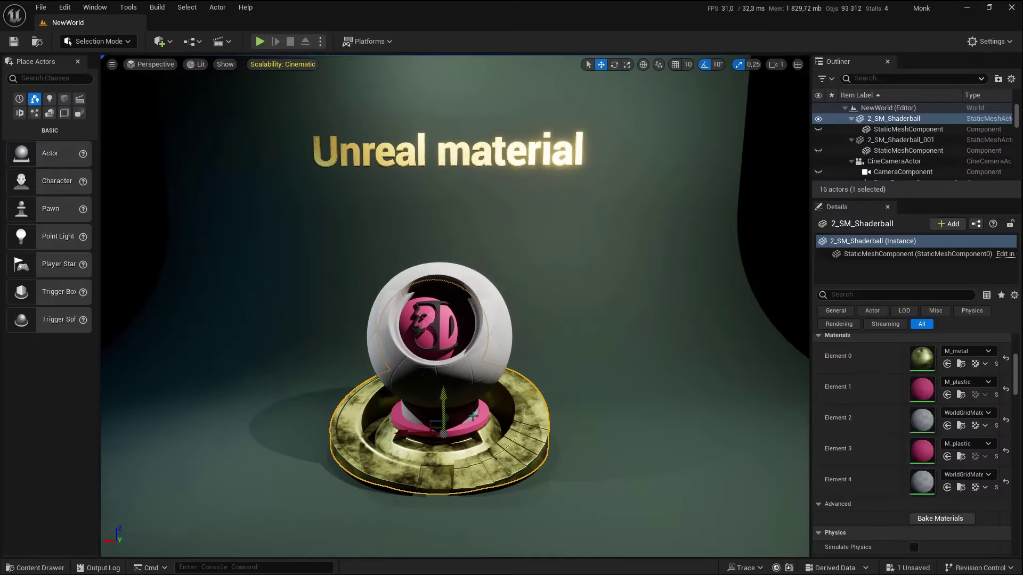
Assign M_emissive to the shaderball's 3D logo slot and the 'Unreal material' text
key(ctrl+space)
drag(201, 483, 435, 320)
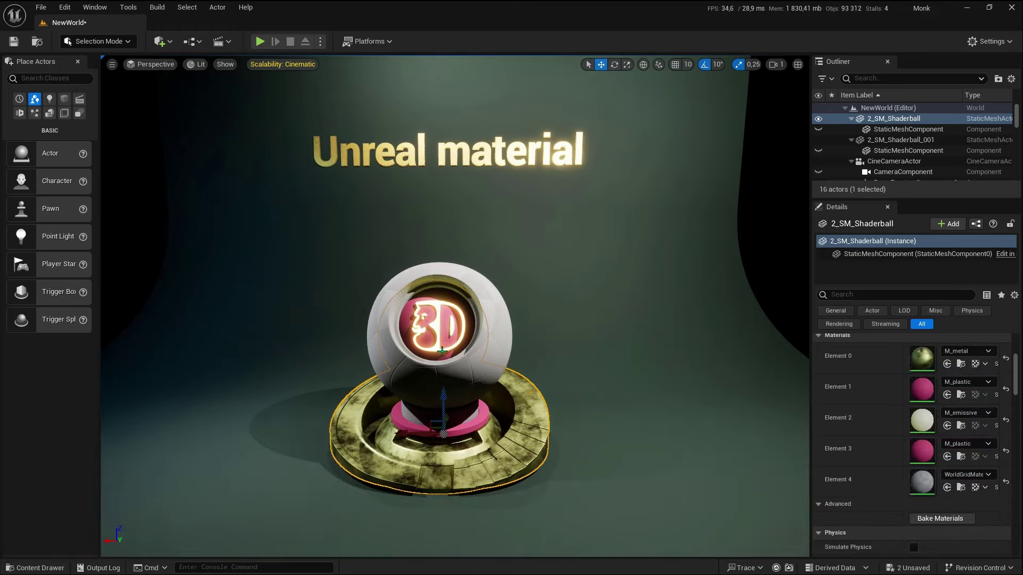
key(ctrl+space)
drag(202, 482, 443, 148)
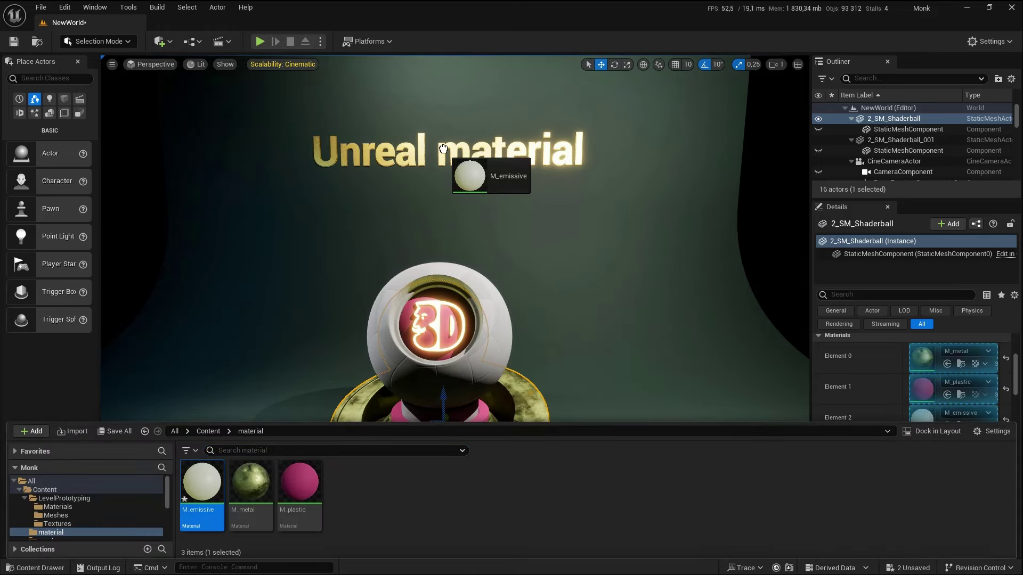
scroll(523, 155, down, 2)
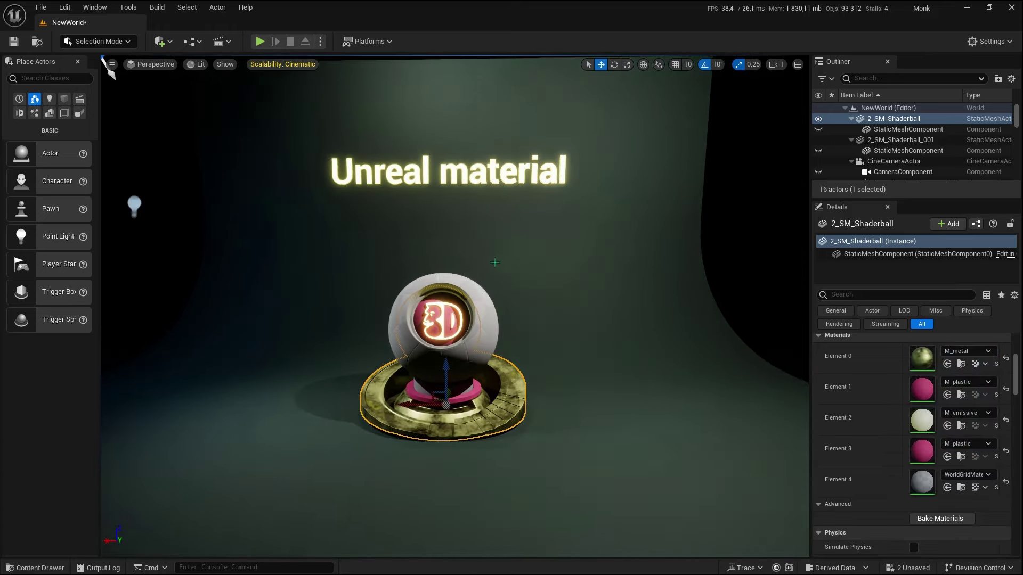
scroll(522, 155, down, 3)
right_drag(522, 155, 565, 160)
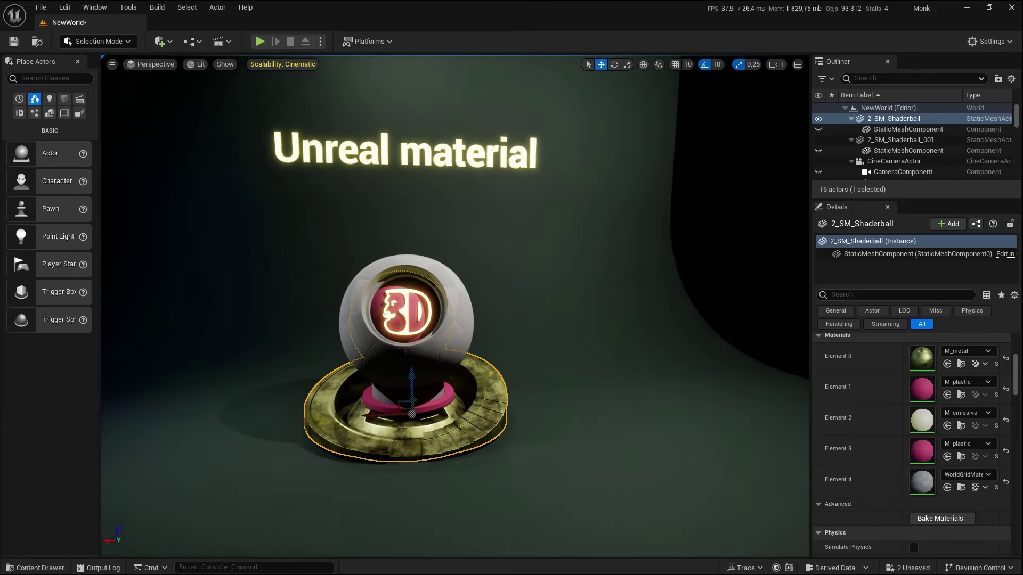
key(ctrl+space)
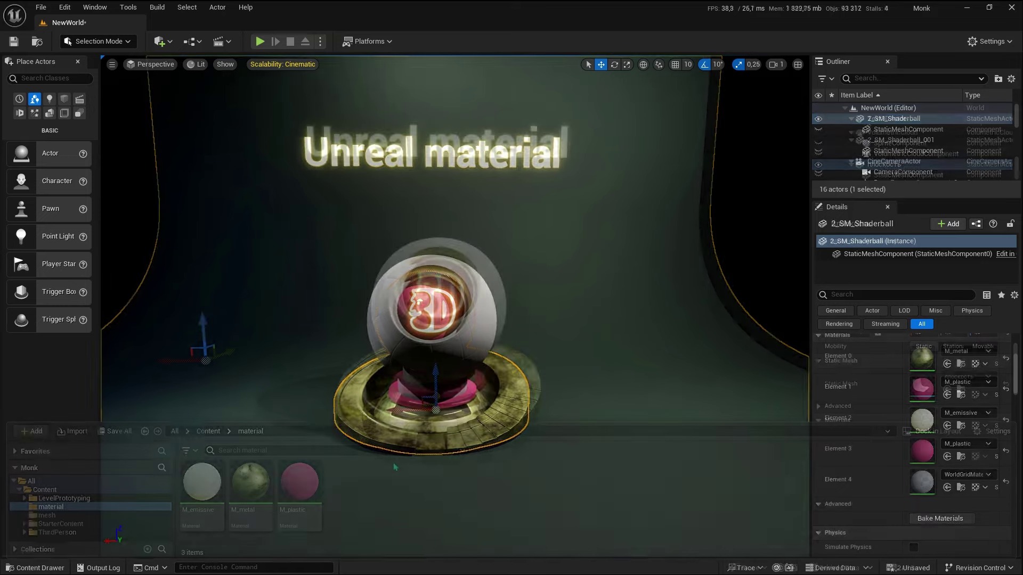
Create a material named M_glass in the material folder and open it in the editor
right_click(376, 471)
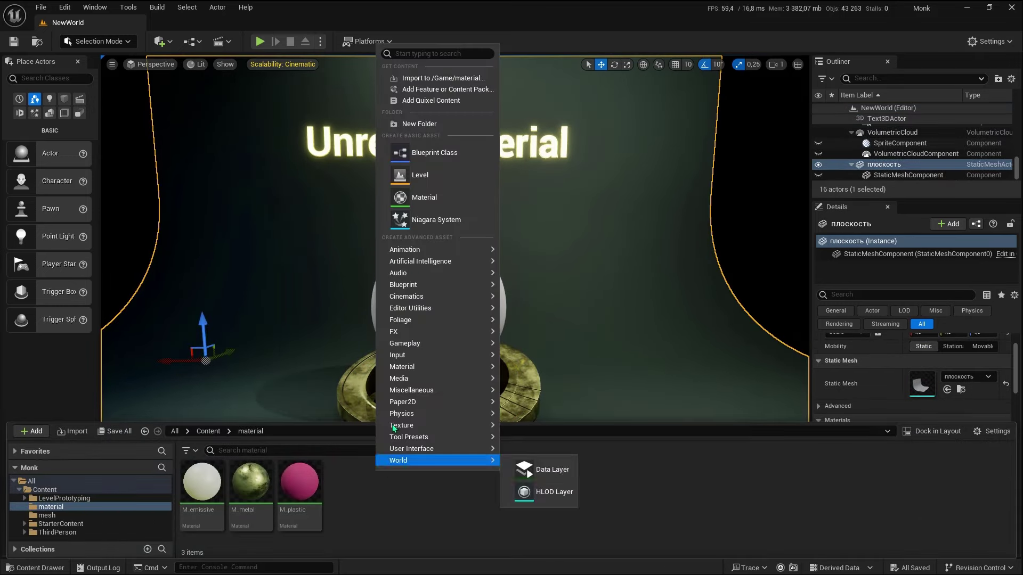
click(425, 197)
text(M_glass)
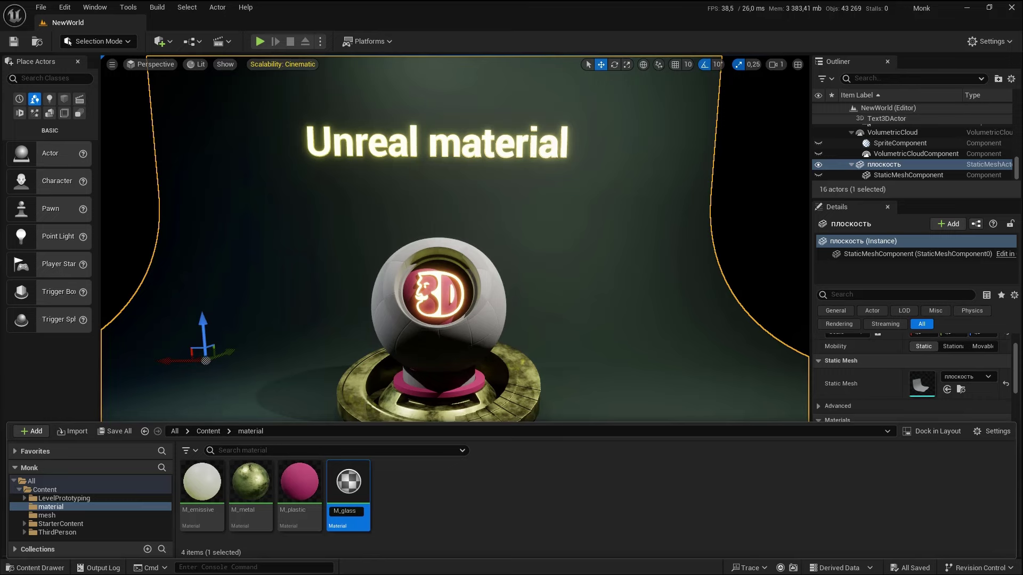
key(Return)
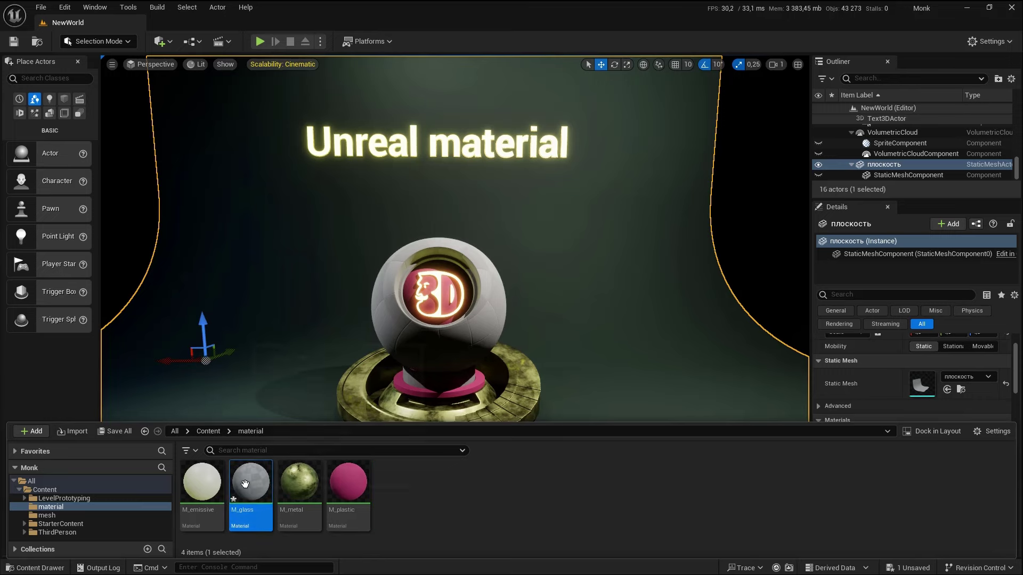
double_click(250, 482)
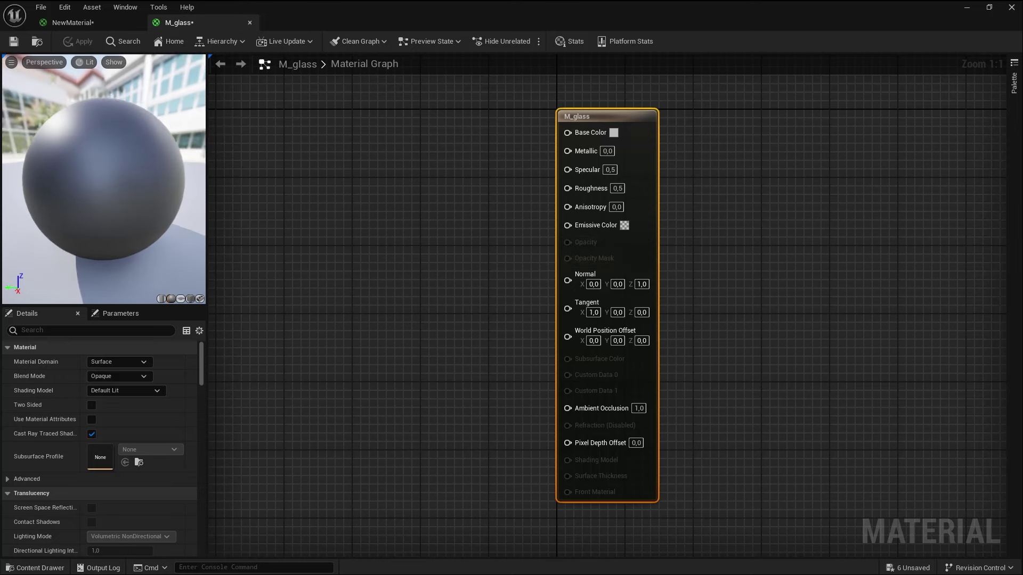
Set M_glass's Blend Mode to Translucent in the Details panel
drag(158, 182, 158, 182)
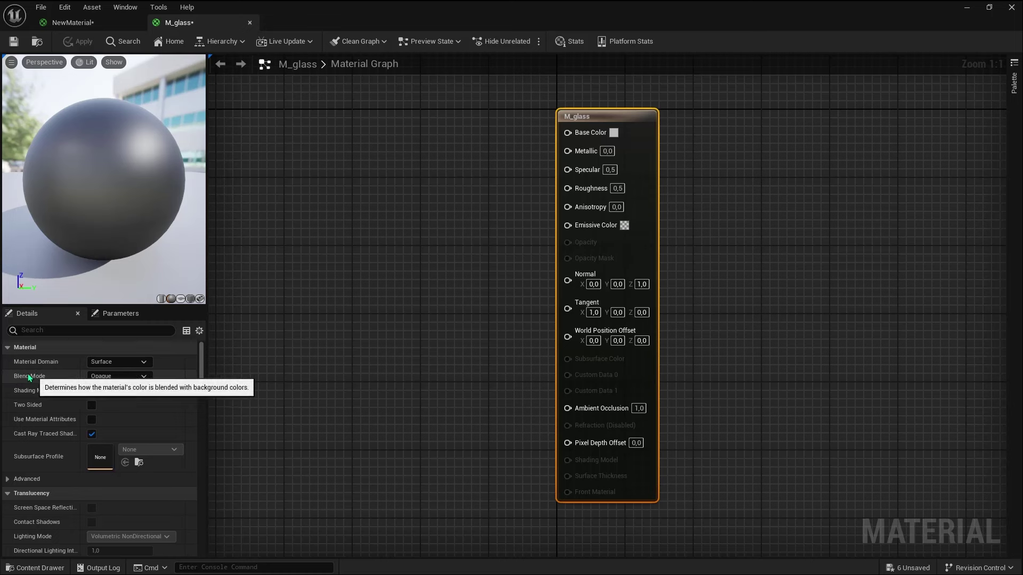
click(116, 373)
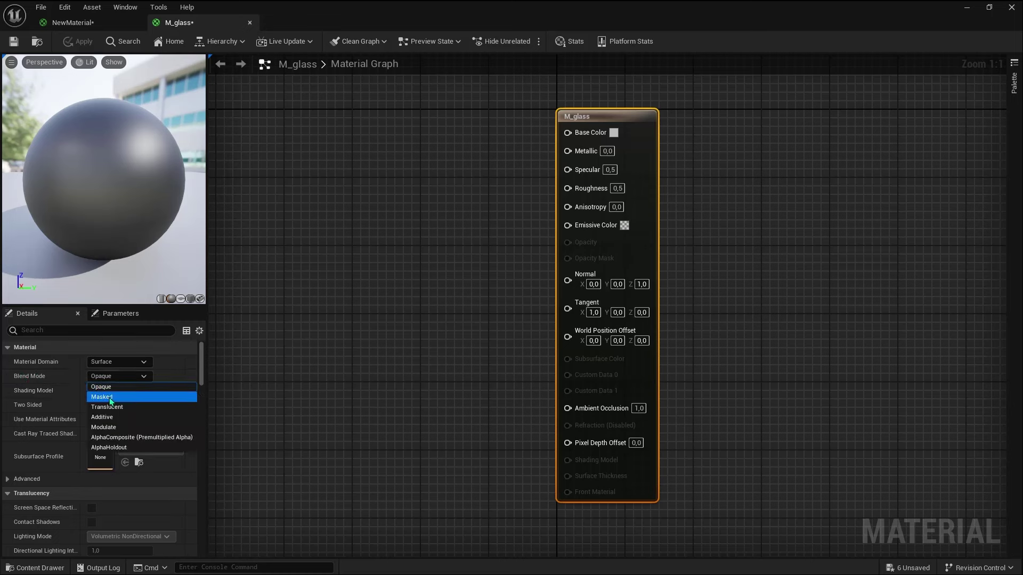
click(108, 404)
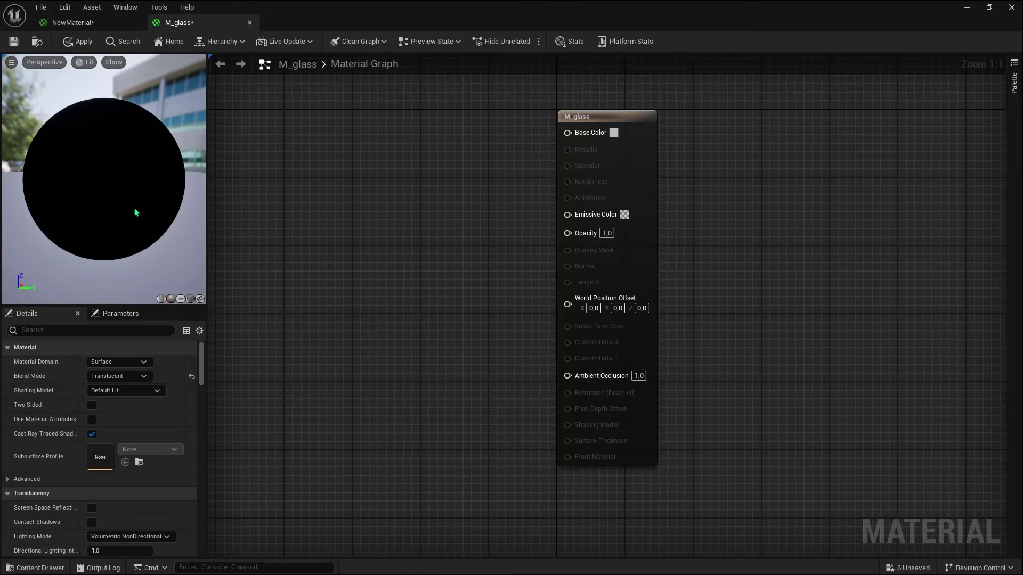
drag(137, 212, 160, 212)
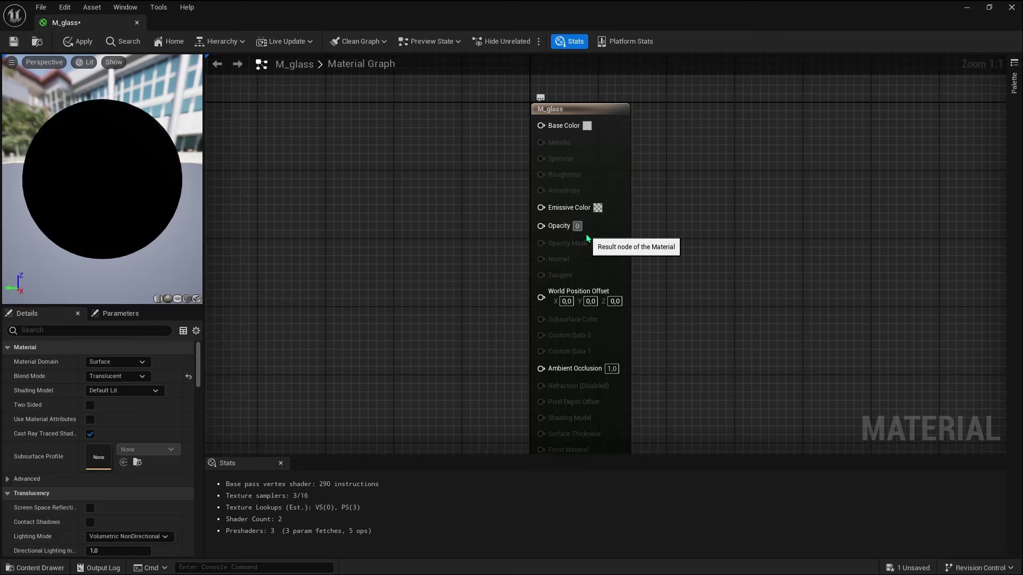
Set M_glass Opacity to 0.3 and orbit the preview to check the translucent sphere
text(,3)
click(462, 203)
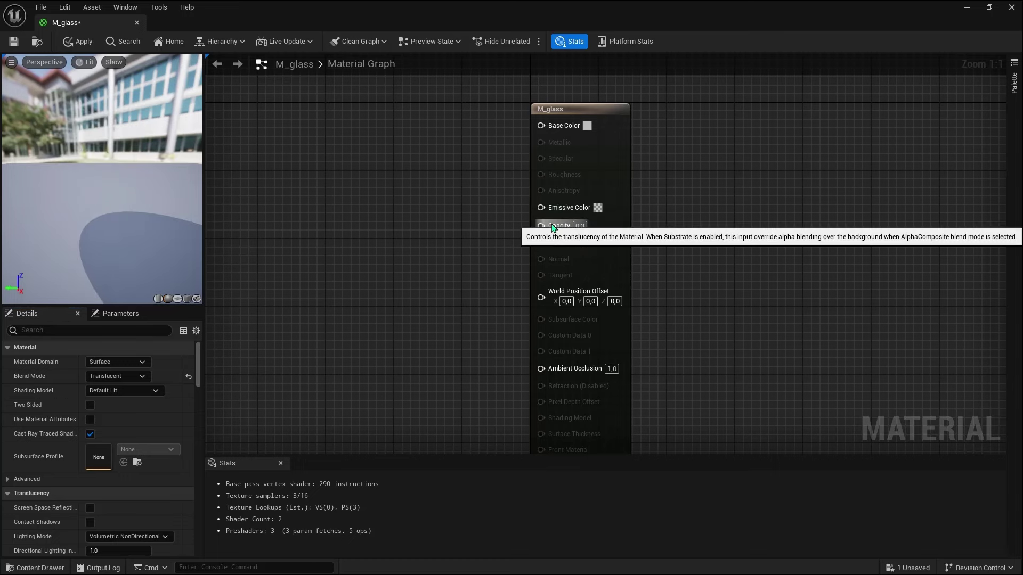
drag(106, 224, 159, 224)
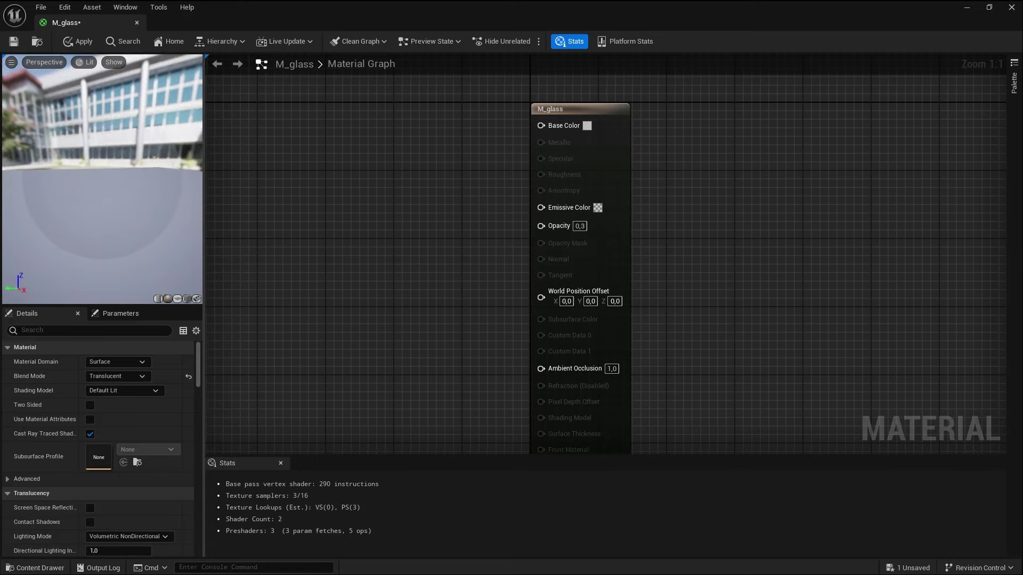
drag(101, 182, 138, 181)
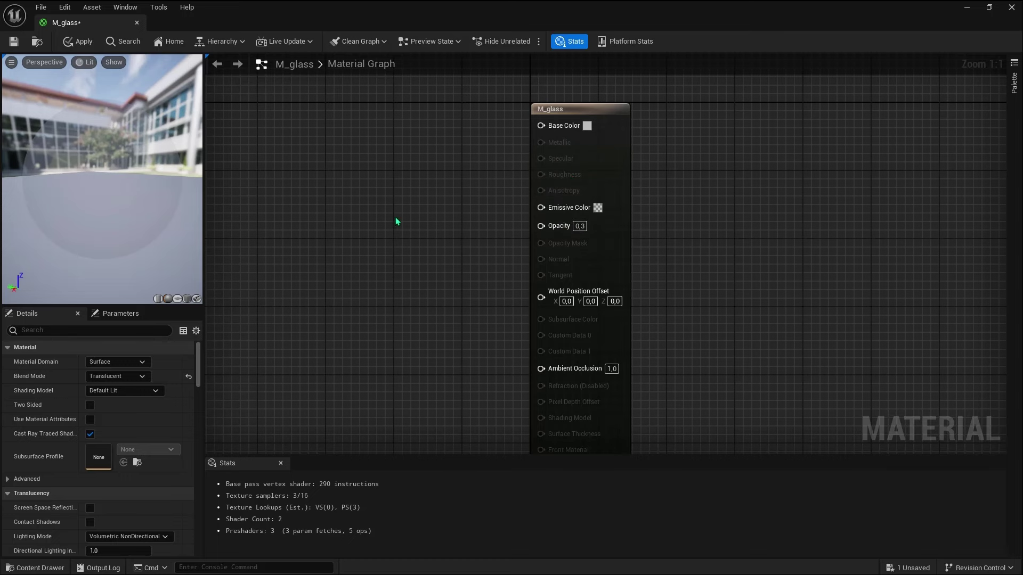
Change the Translucency Lighting Mode to Surface ForwardShading
scroll(102, 395, down, 3)
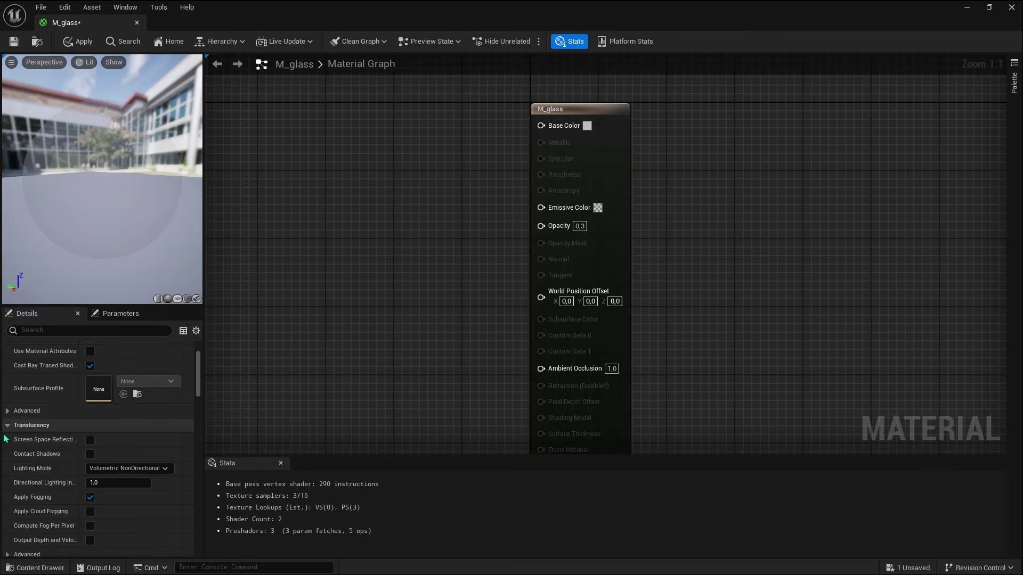
click(129, 469)
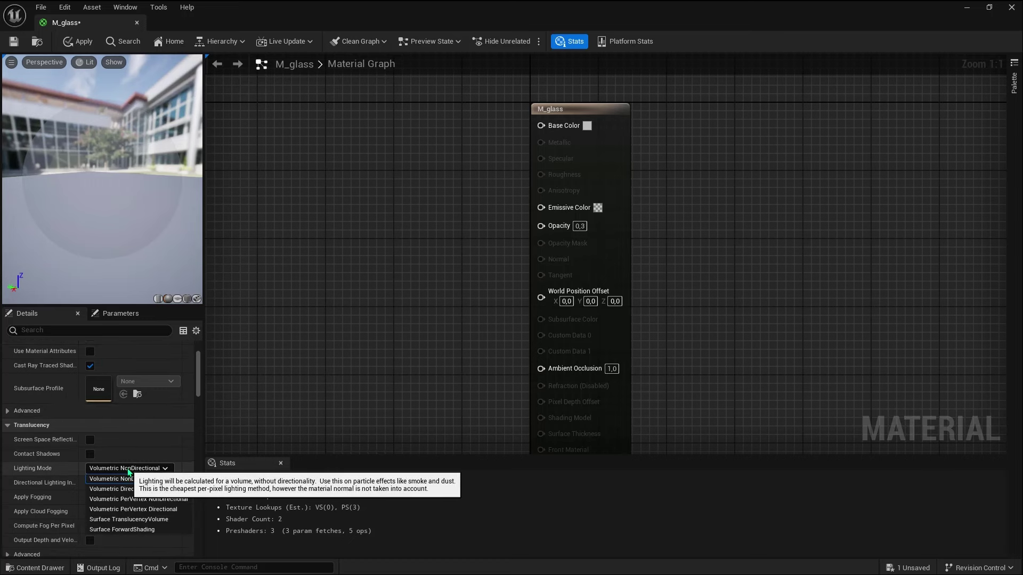
click(128, 530)
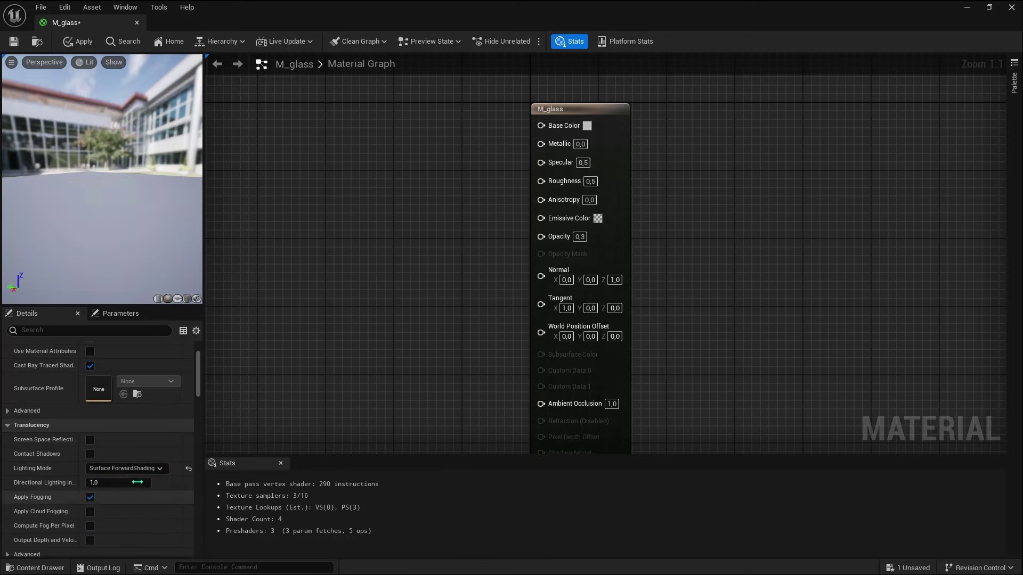
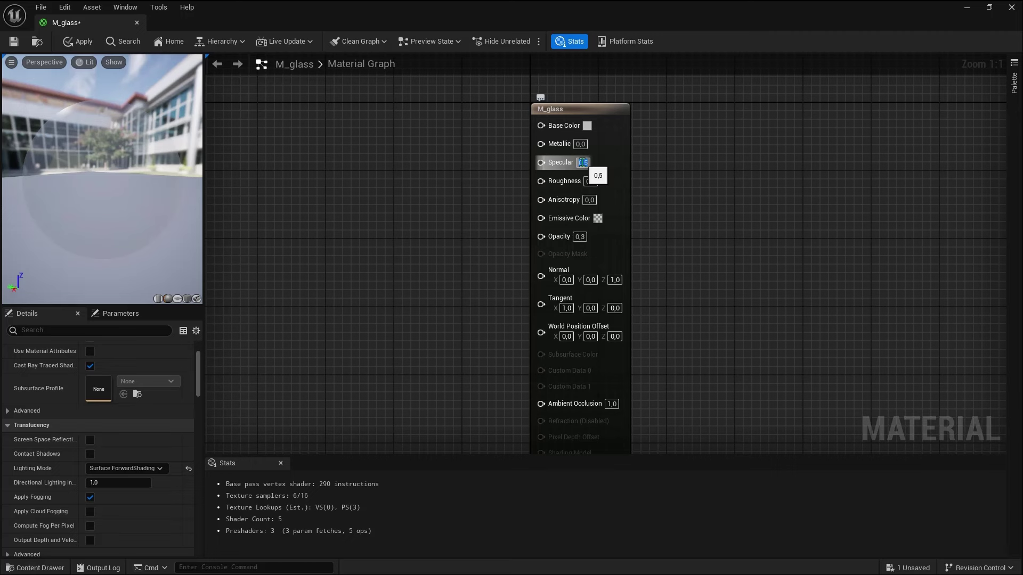
text(1)
Give the M_glass output Specular 1.0 and Roughness 0.2, checking the glass sphere in the preview
key(Return)
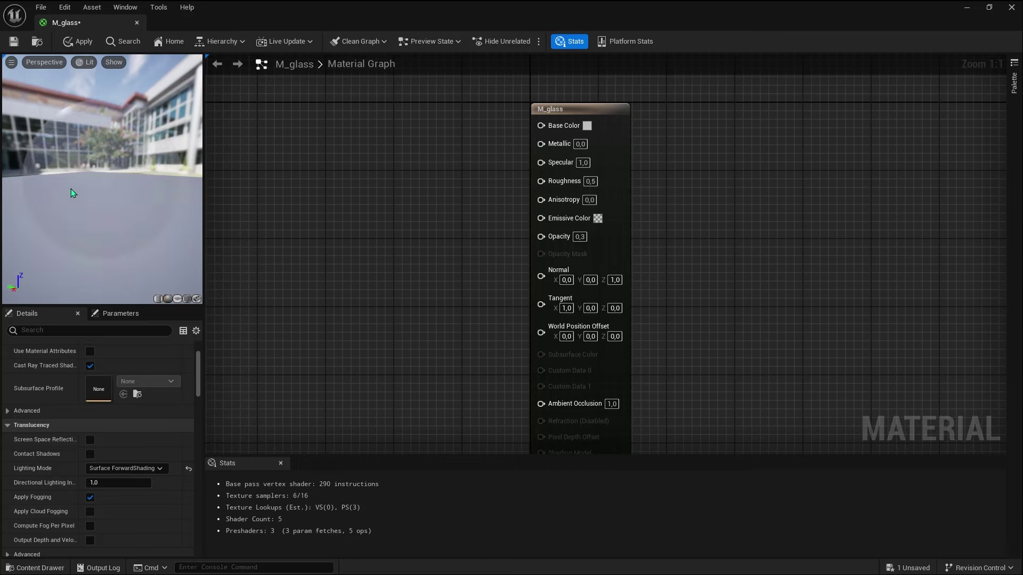
drag(73, 193, 82, 193)
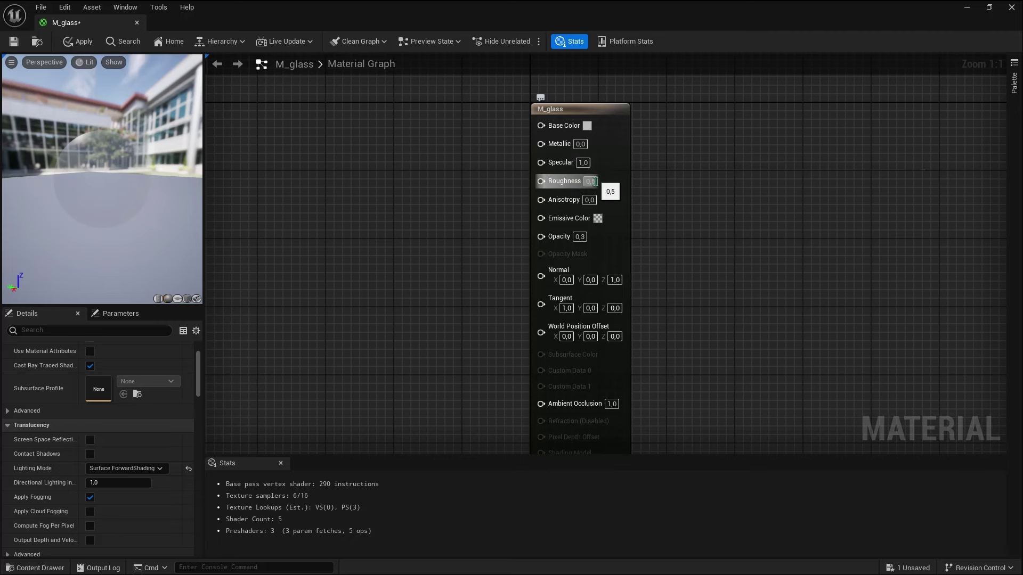
drag(595, 182, 579, 184)
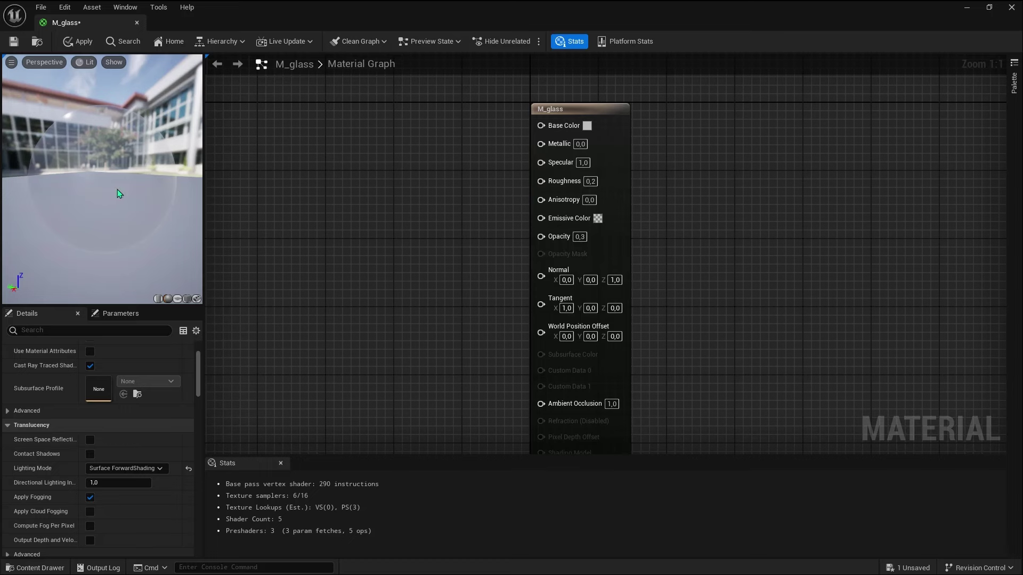
drag(118, 193, 42, 197)
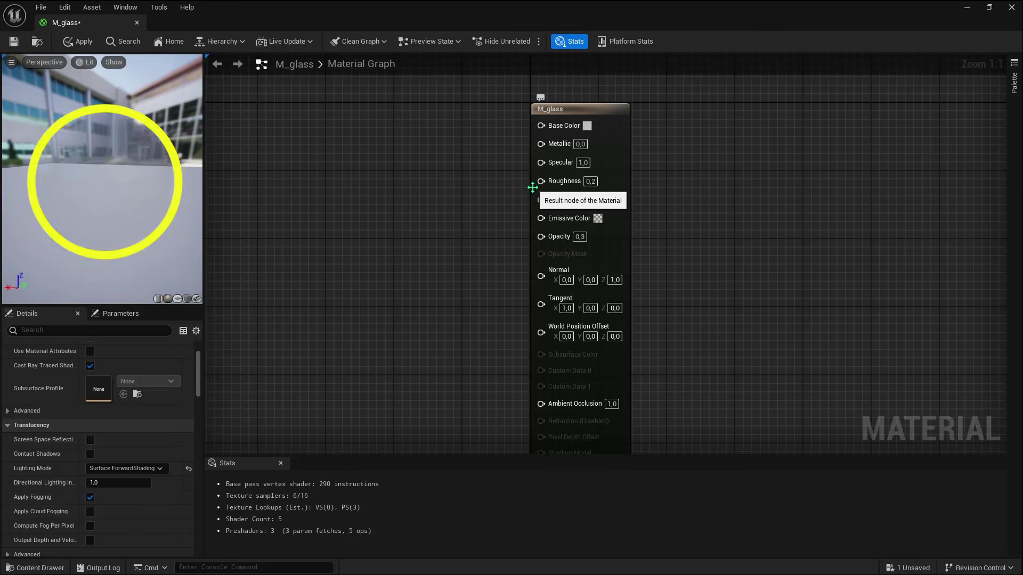
Add a Fresnel node via the 'fres' search and place it left of the output node
right_click(434, 340)
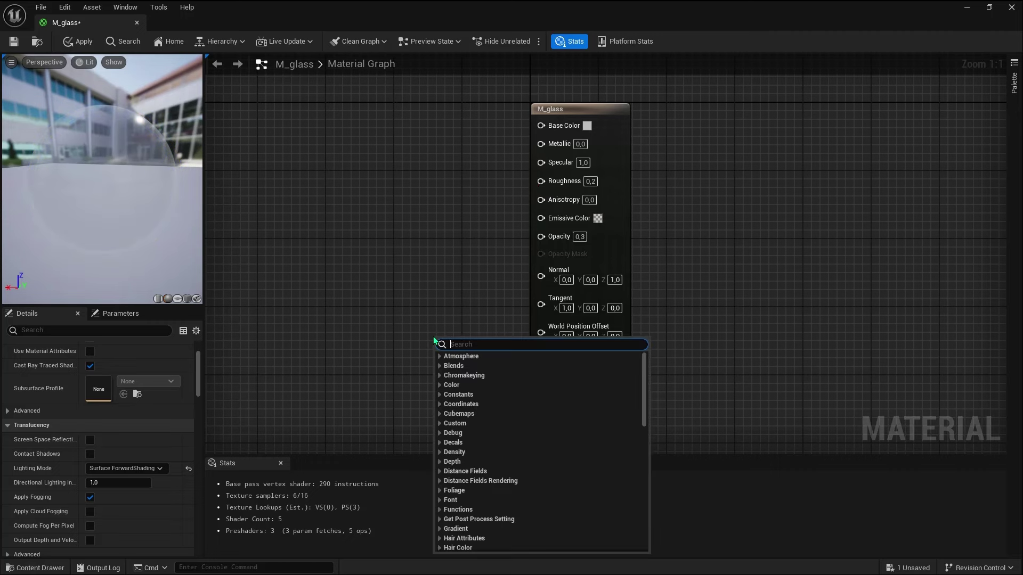
text(fres)
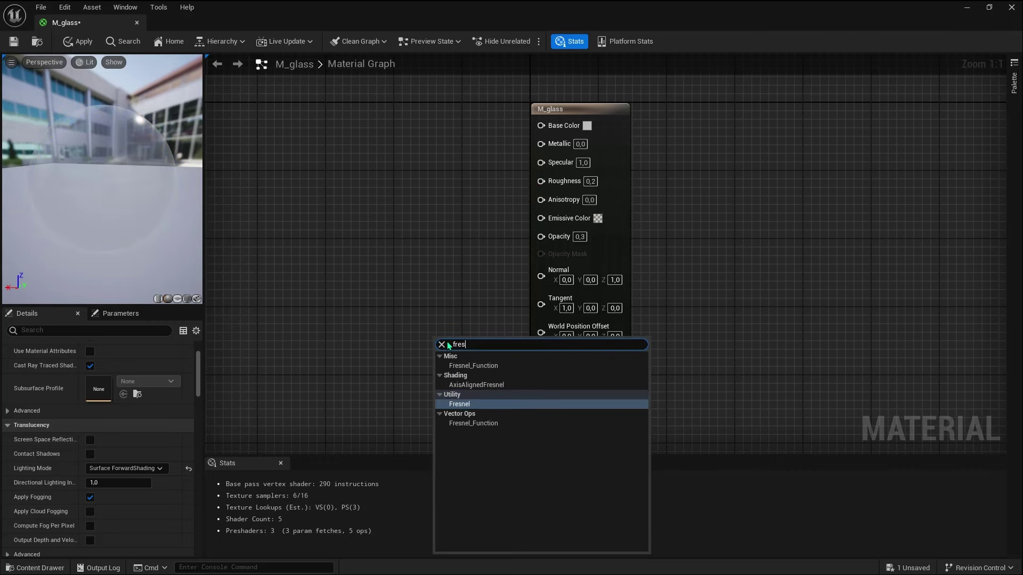
click(473, 403)
mouse_move(461, 342)
mouse_down()
mouse_move(412, 332)
mouse_move(337, 290)
mouse_up()
scroll(522, 319, down, 2)
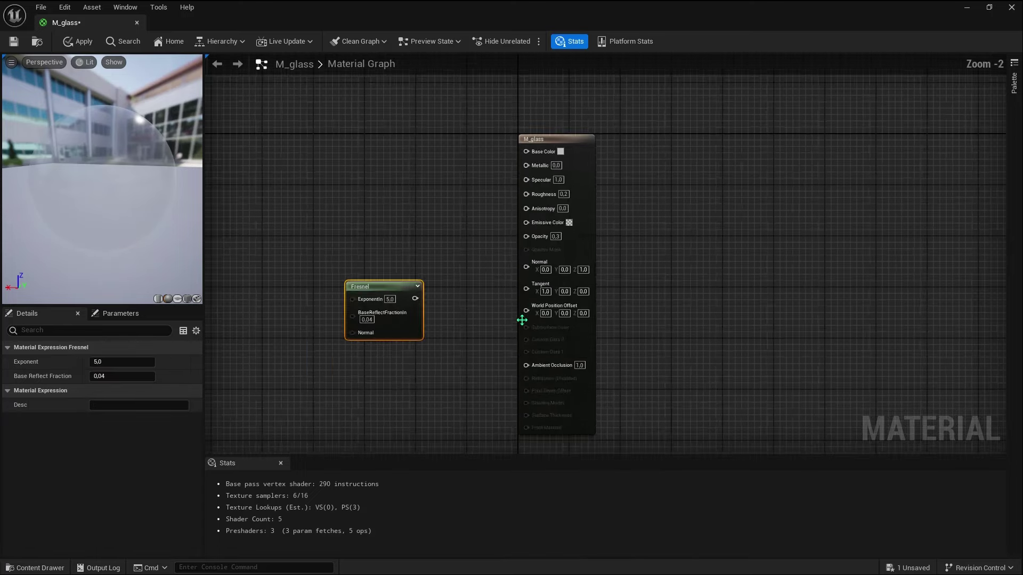
scroll(521, 320, up, 2)
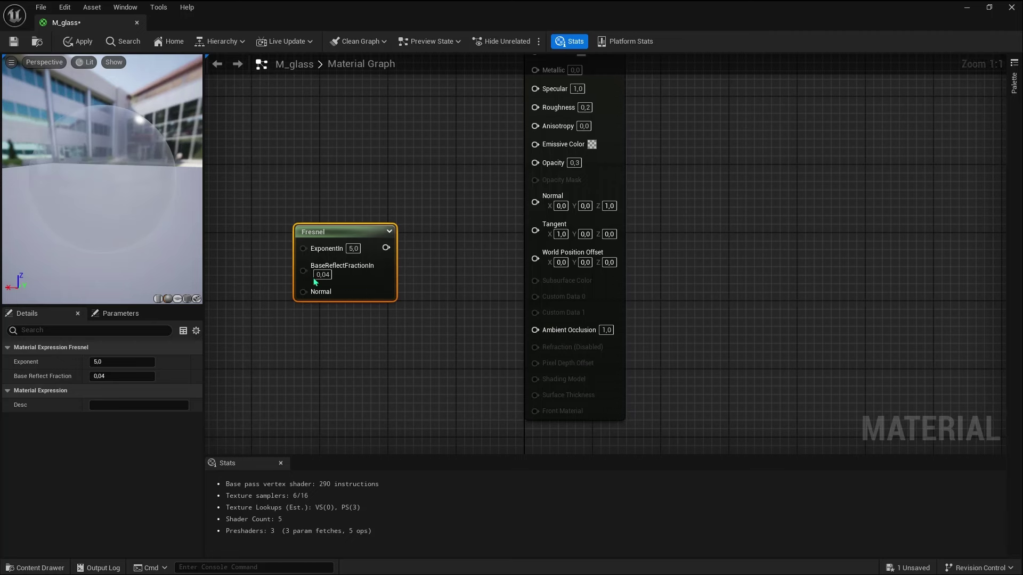
drag(331, 234, 420, 312)
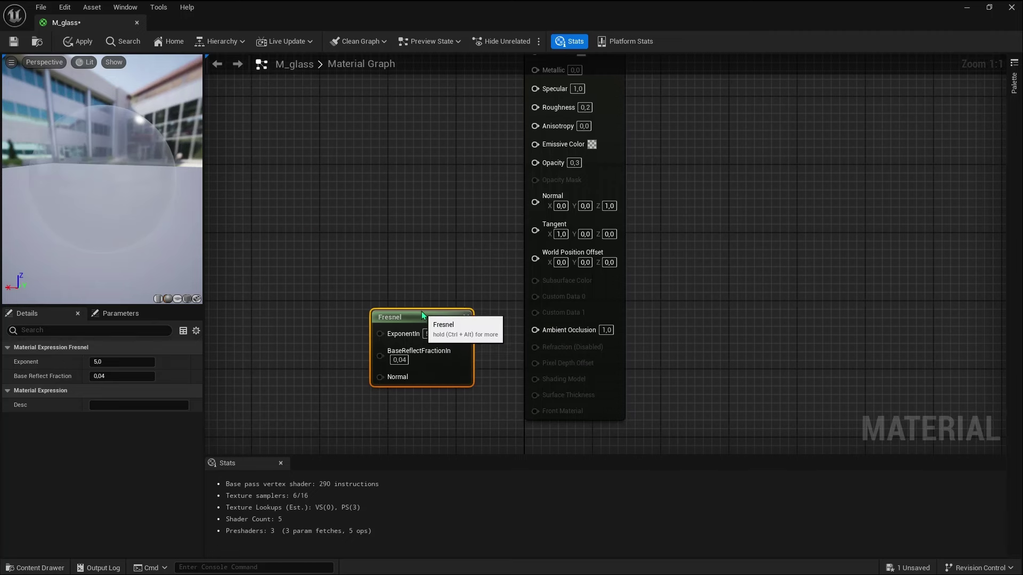
Set the Refraction Method to Index Of Refraction and connect Fresnel's output to Refraction
click(600, 112)
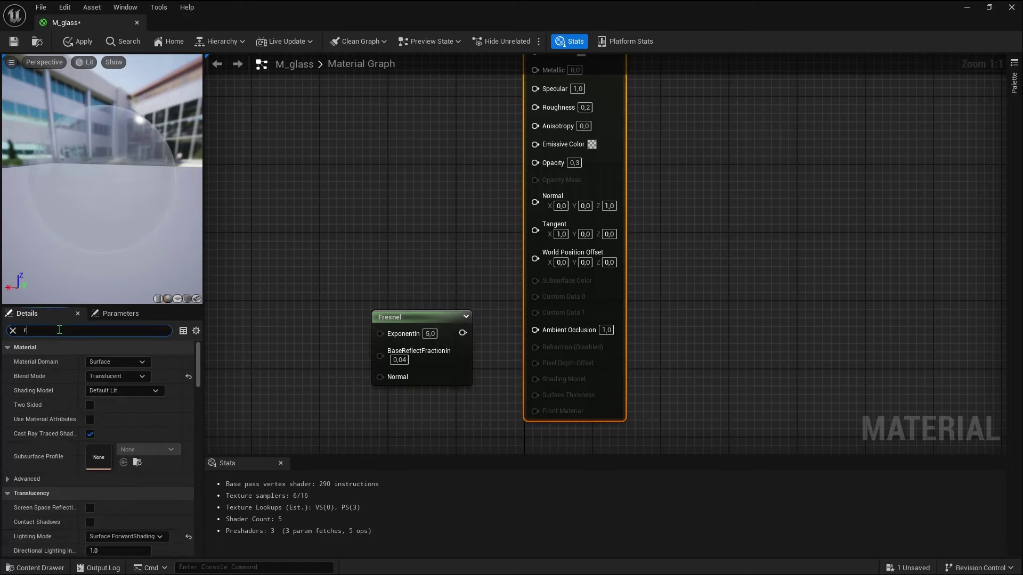
text(efr)
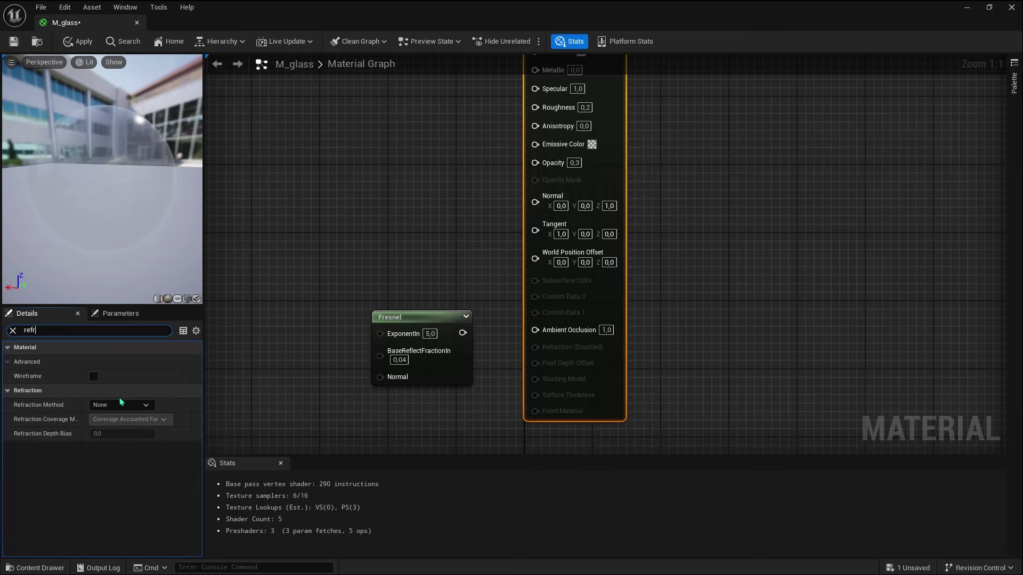
click(124, 405)
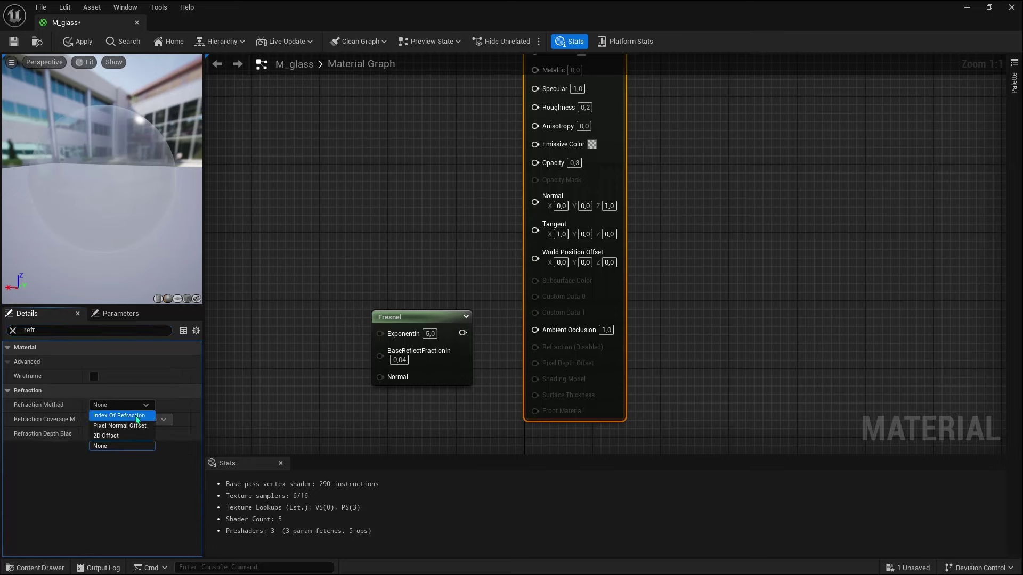
key(Escape)
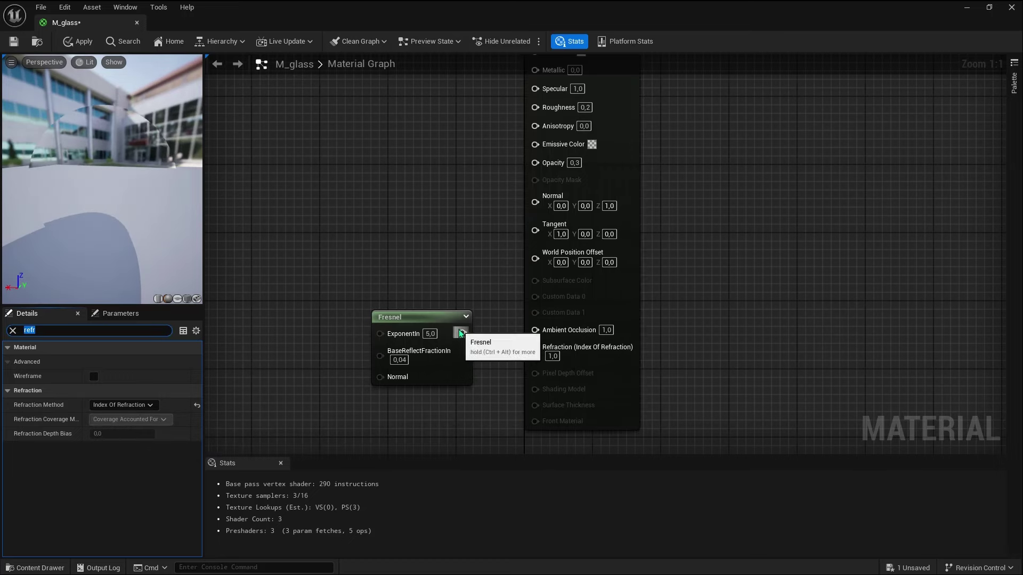
drag(462, 333, 535, 349)
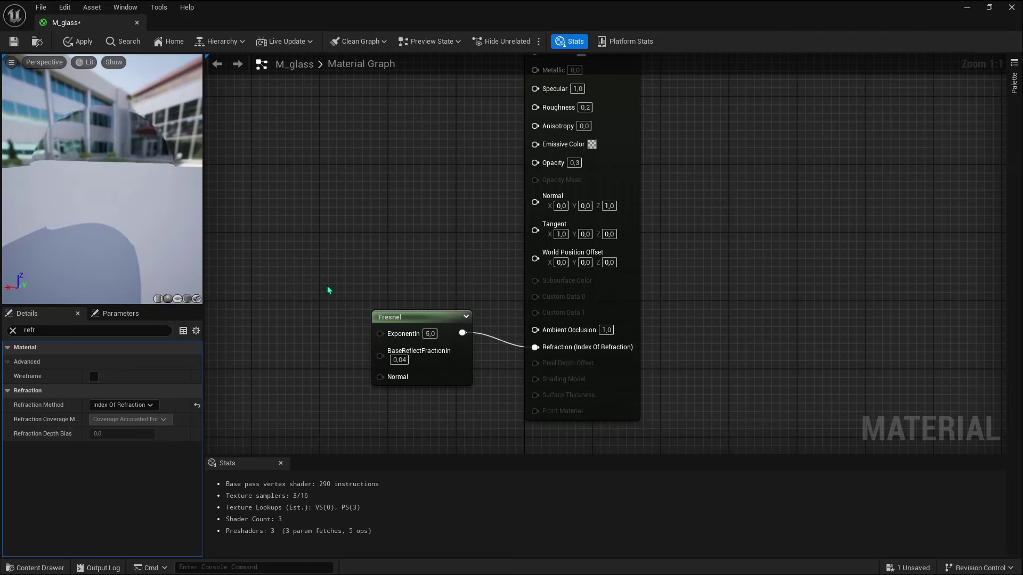
mouse_move(88, 245)
mouse_down()
mouse_move(59, 227)
mouse_move(149, 219)
mouse_up()
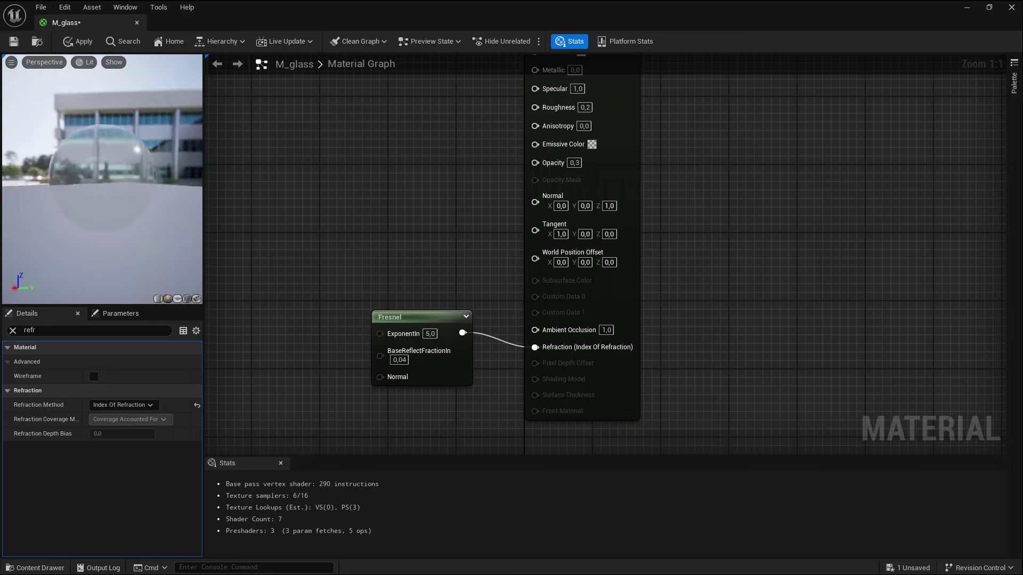
Set the Fresnel ExponentIn to 2.0 and inspect the glass sphere in the preview
drag(149, 218, 181, 213)
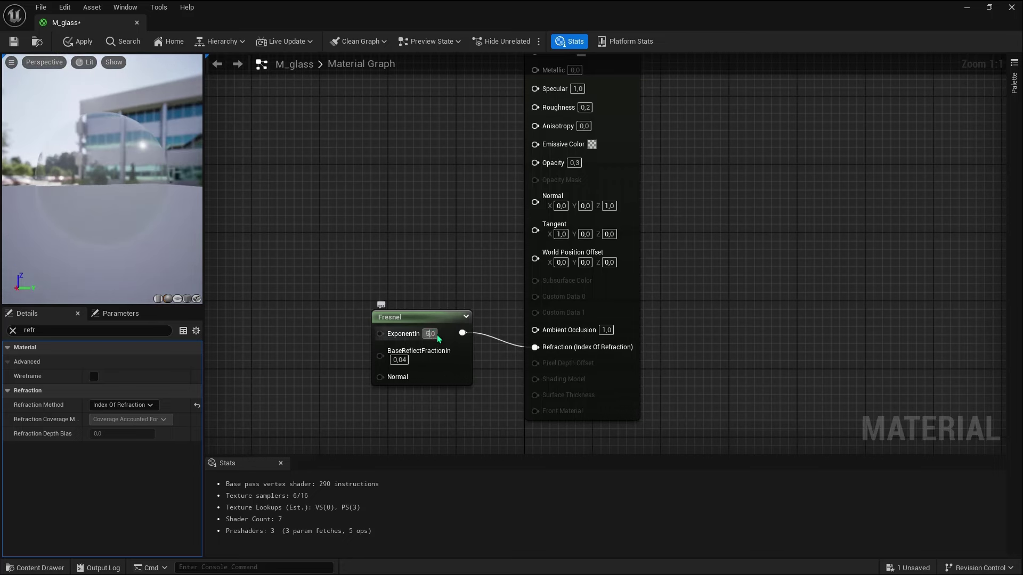
text(2)
key(Return)
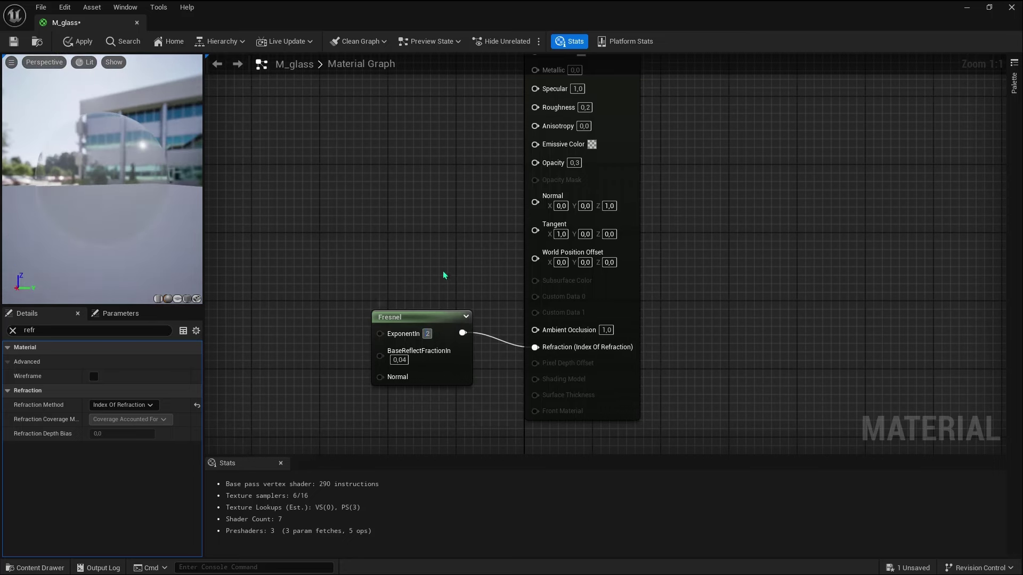
drag(168, 210, 43, 175)
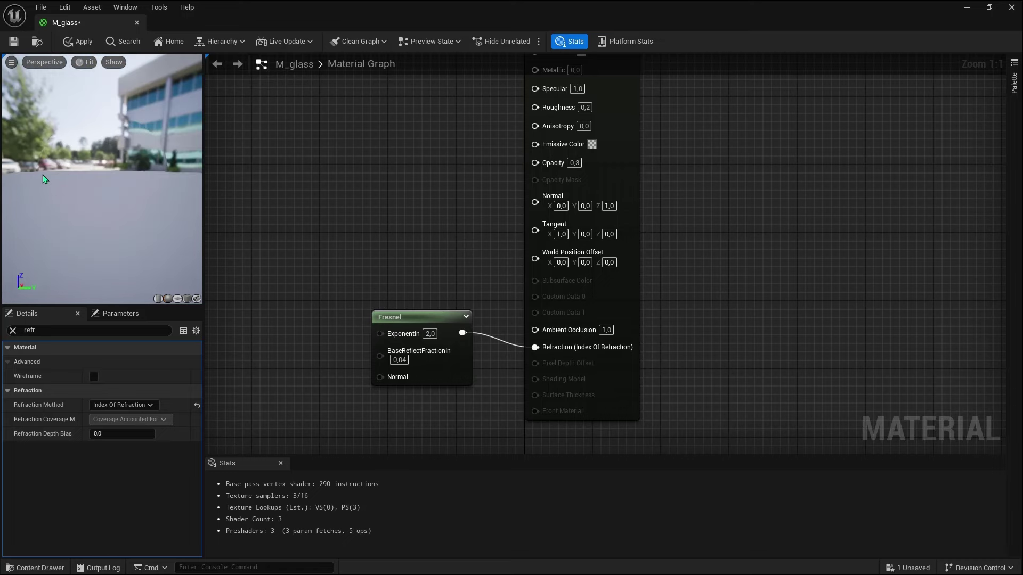
mouse_move(145, 187)
mouse_down()
mouse_move(122, 160)
mouse_move(106, 159)
mouse_up()
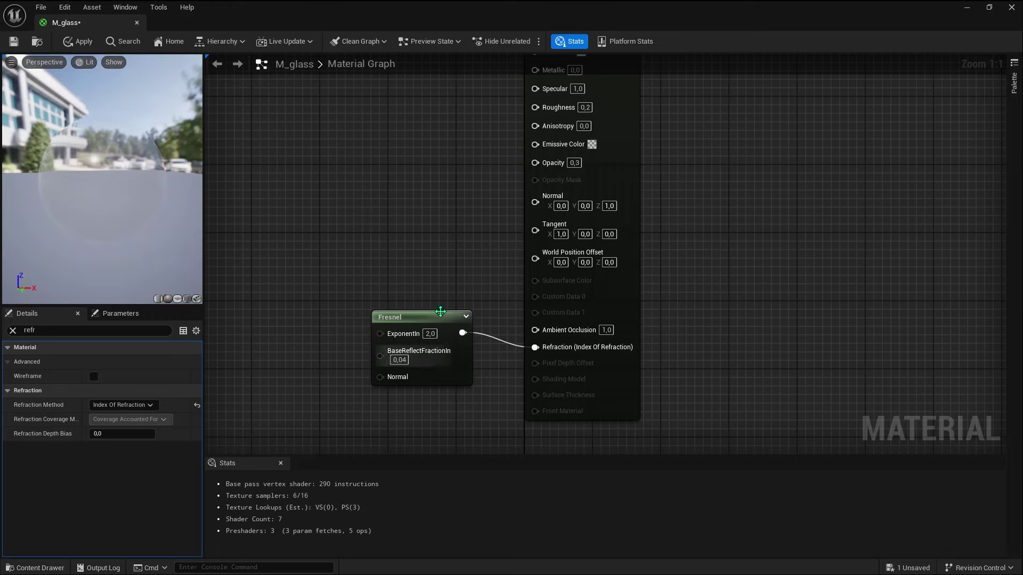
scroll(447, 317, down, 2)
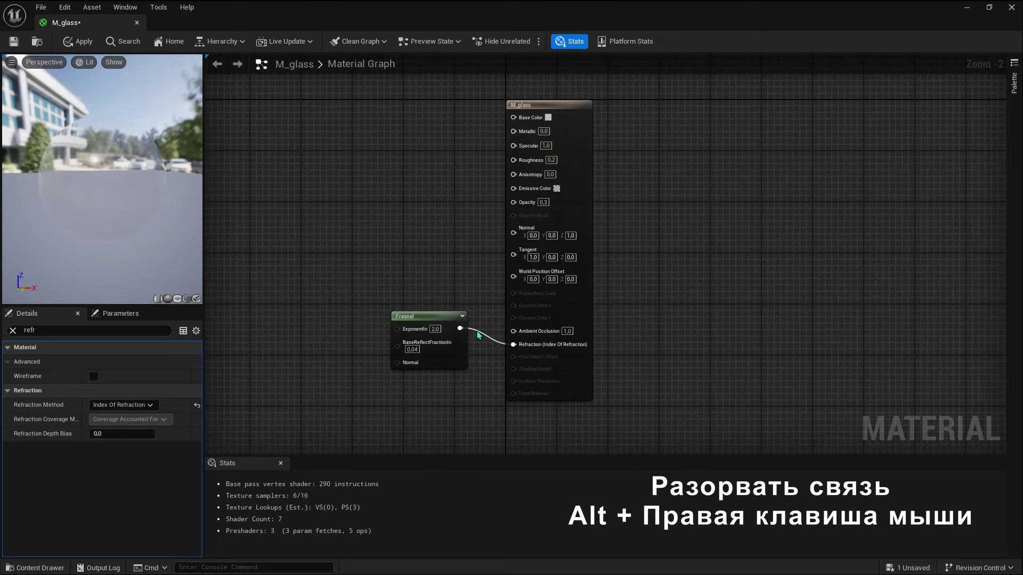
Break the Fresnel-to-Refraction link and feed Refraction from a new Lerp node instead
alt+click(456, 327)
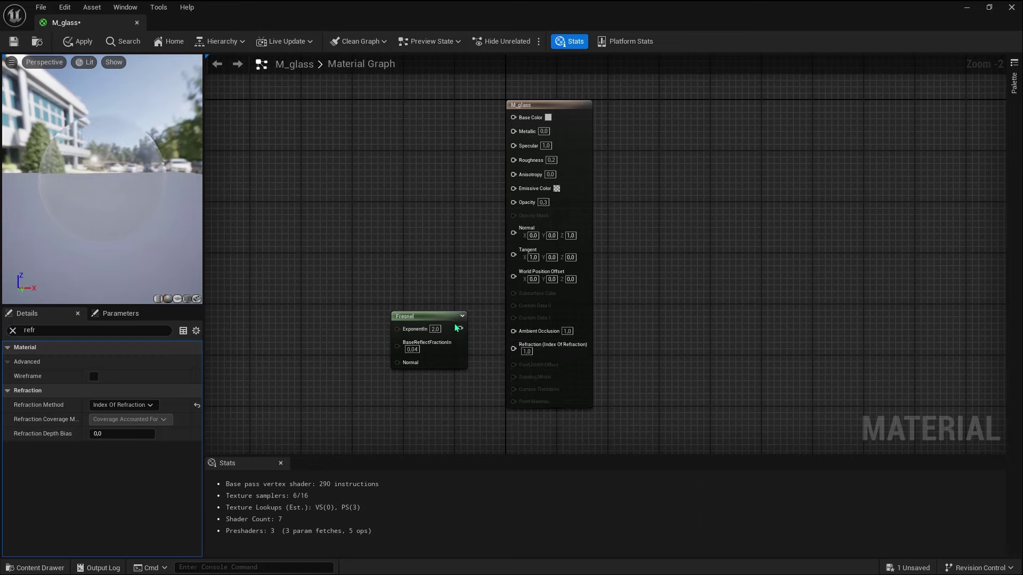
drag(434, 315, 267, 316)
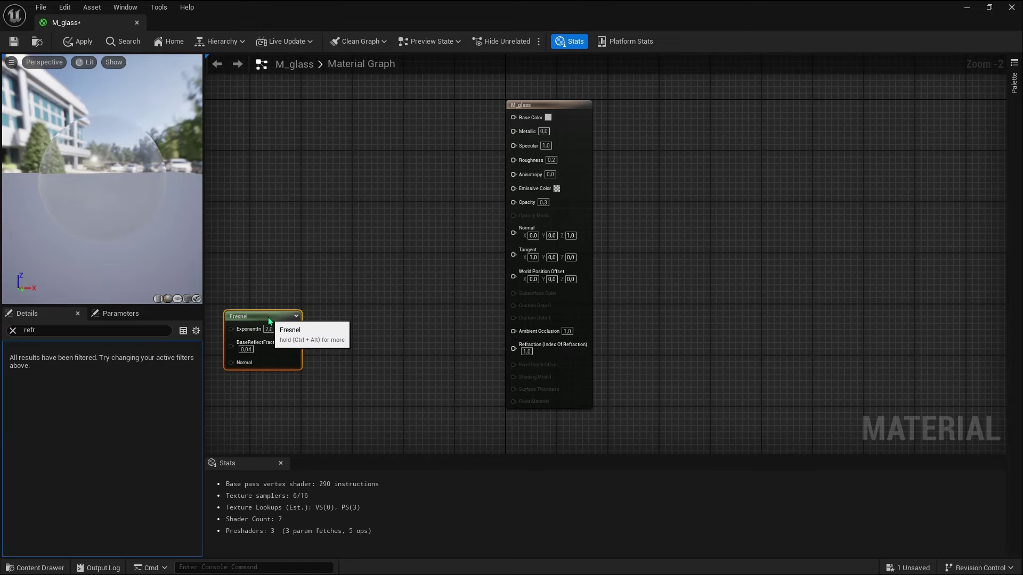
click(410, 326)
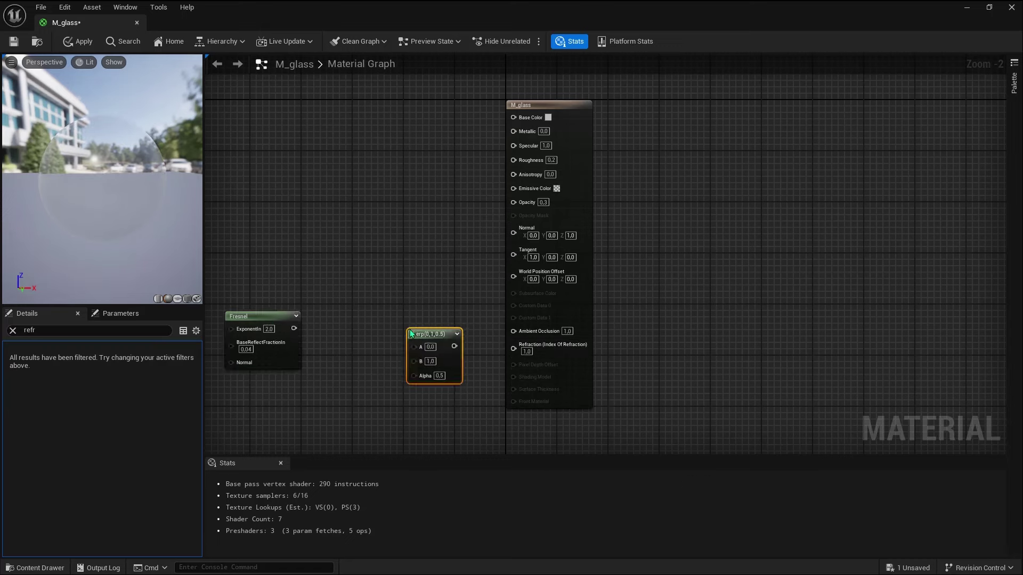
drag(426, 328, 400, 315)
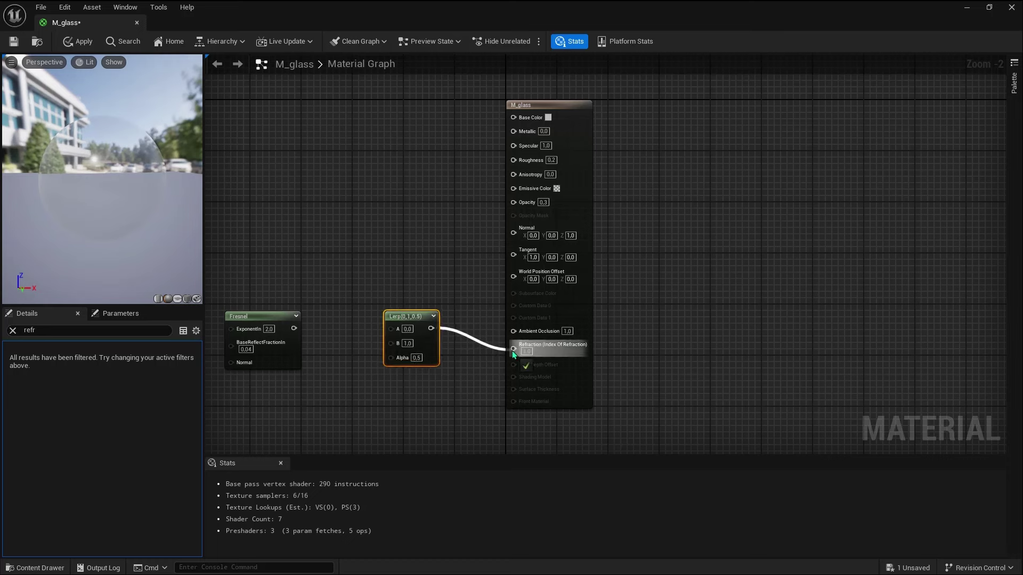
drag(499, 350, 513, 350)
drag(414, 323, 434, 322)
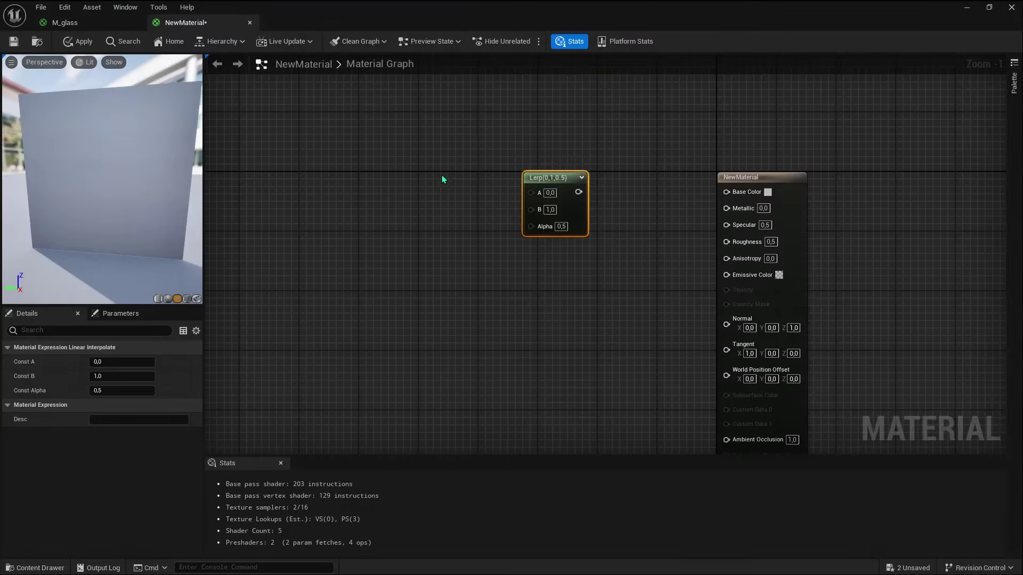
Add two Constant3Vector nodes, colouring the top one red and the lower one green
click(428, 176)
click(428, 177)
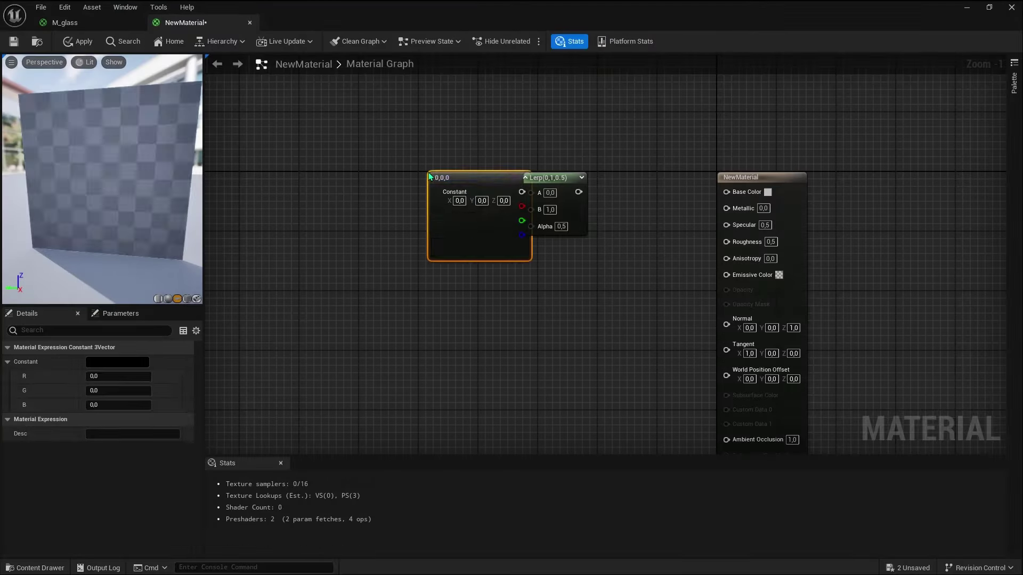
drag(462, 180, 377, 112)
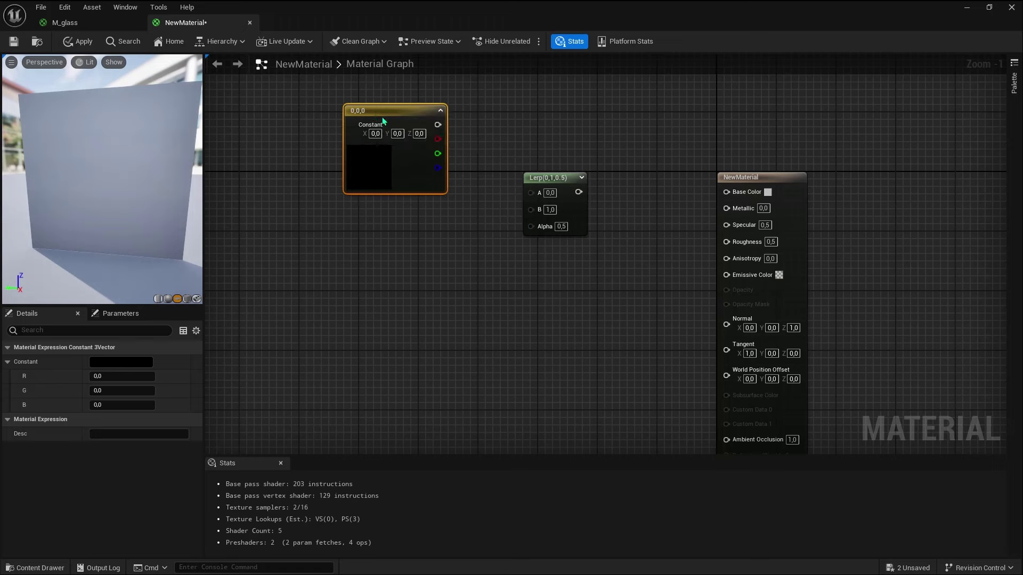
click(375, 249)
drag(419, 246, 389, 218)
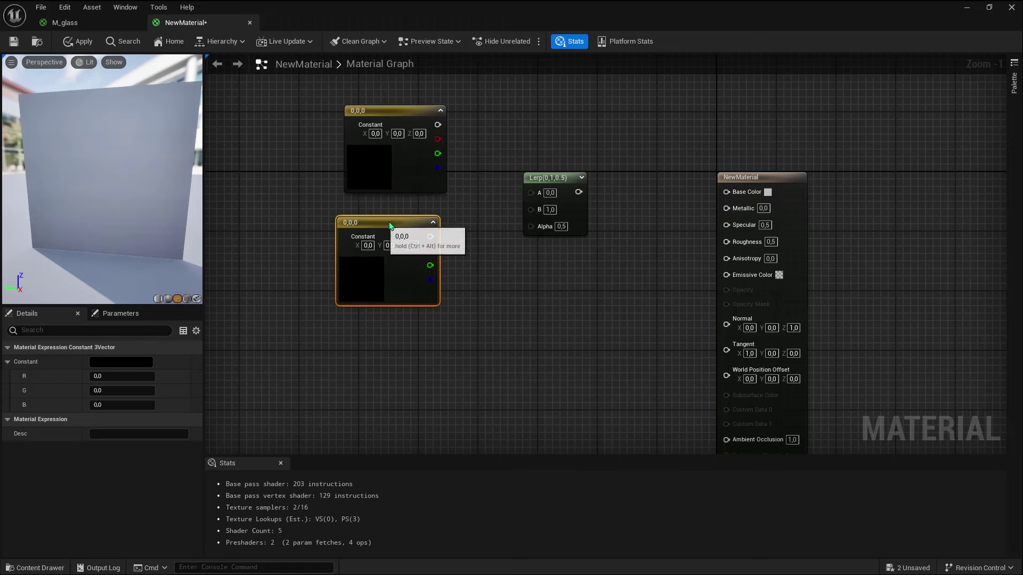
double_click(381, 160)
drag(481, 253, 501, 268)
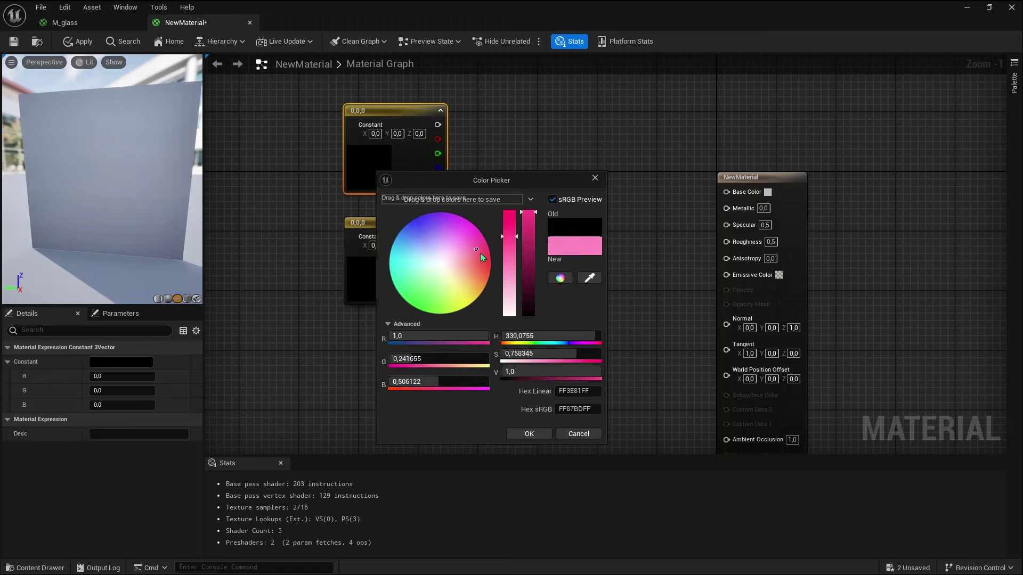
click(529, 433)
double_click(381, 274)
click(403, 352)
click(403, 405)
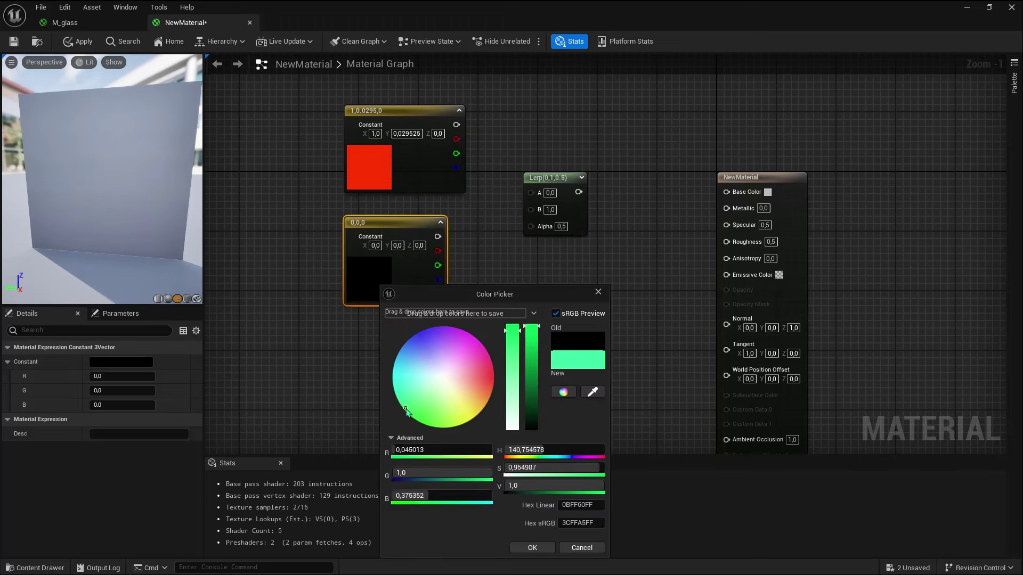
click(532, 547)
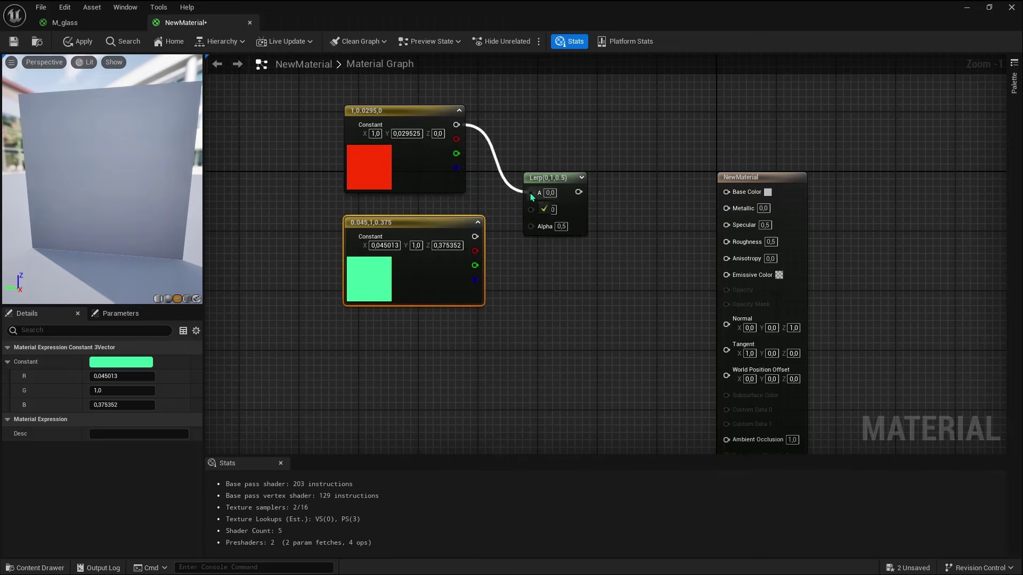
Wire red to Lerp A, green to B, and a black-and-white texture sample into Alpha
drag(530, 193, 532, 206)
drag(433, 221, 419, 221)
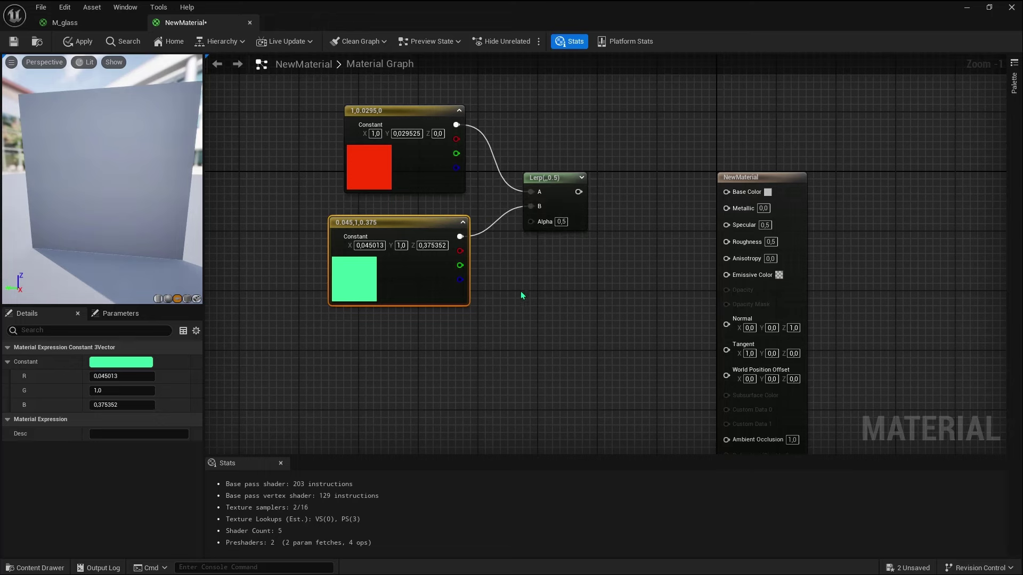
key(ctrl+space)
mouse_move(687, 426)
mouse_down()
mouse_move(511, 289)
mouse_move(400, 312)
mouse_move(507, 291)
mouse_move(533, 201)
mouse_up()
scroll(517, 414, up, 1)
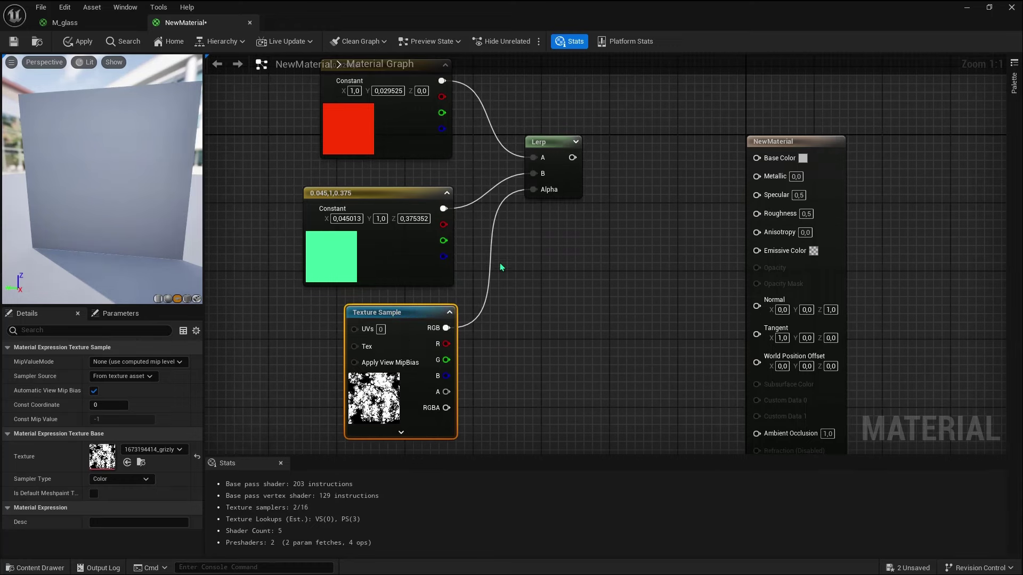
Start previewing the Lerp's red-green blend on the mesh, then move M_glass's Fresnel node down
scroll(506, 266, down, 2)
scroll(543, 176, up, 1)
right_click(548, 173)
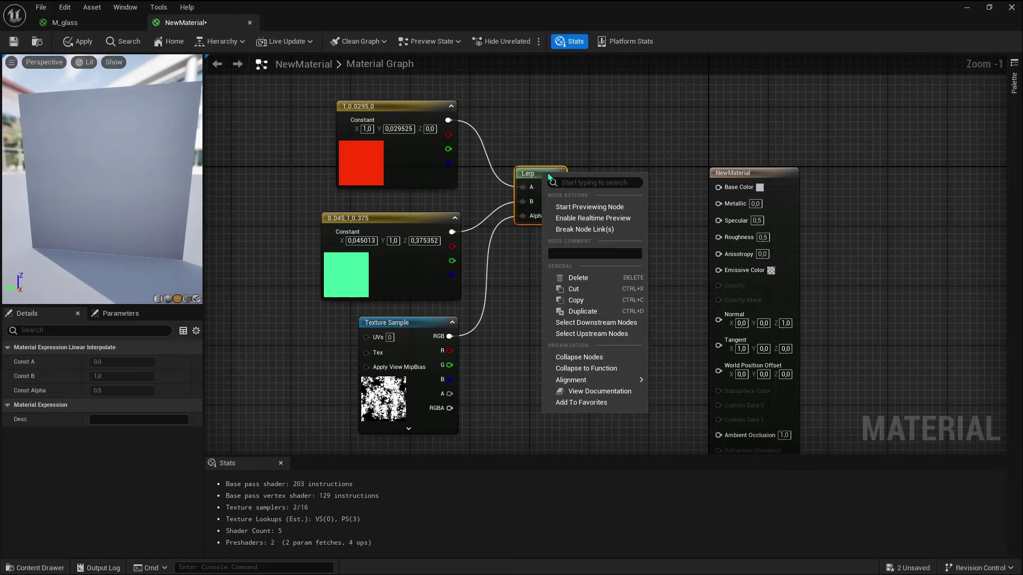
click(586, 209)
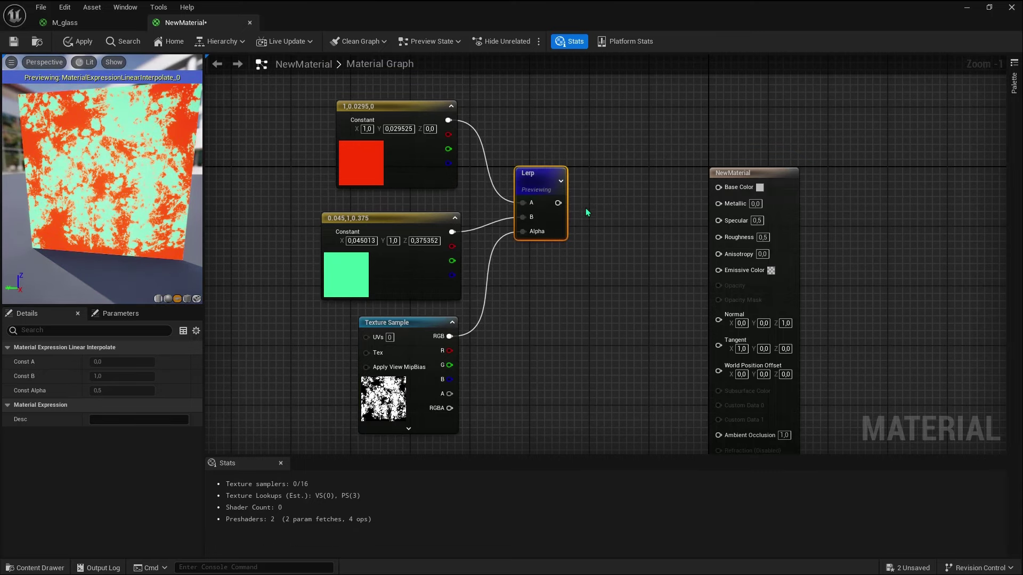
drag(137, 186, 216, 186)
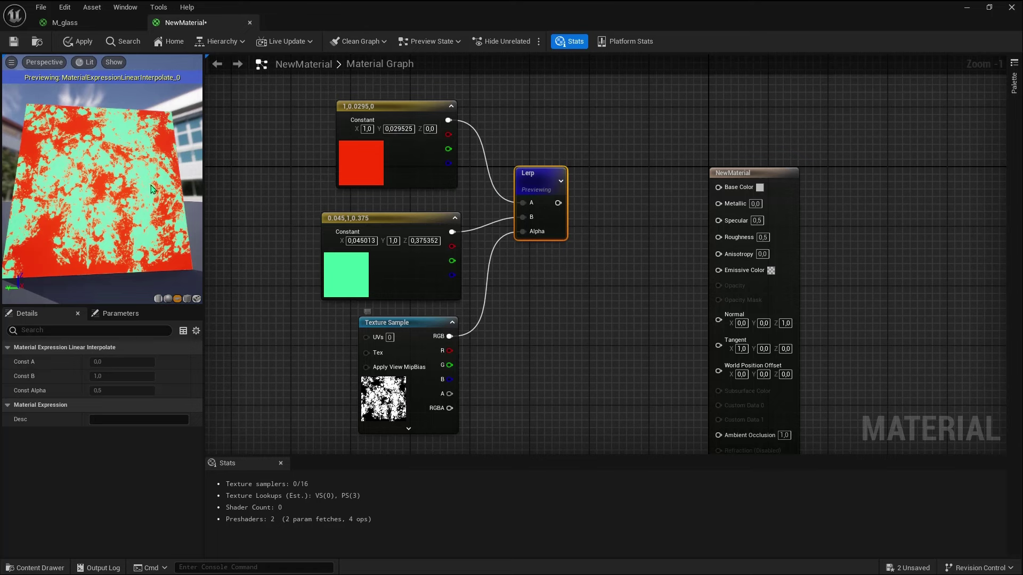
drag(101, 186, 149, 187)
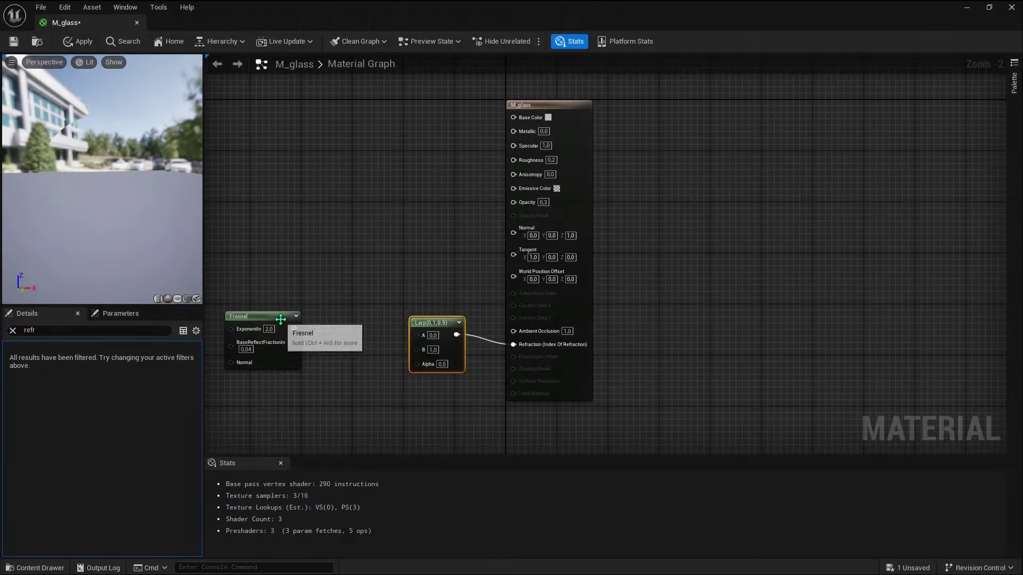
drag(282, 319, 366, 414)
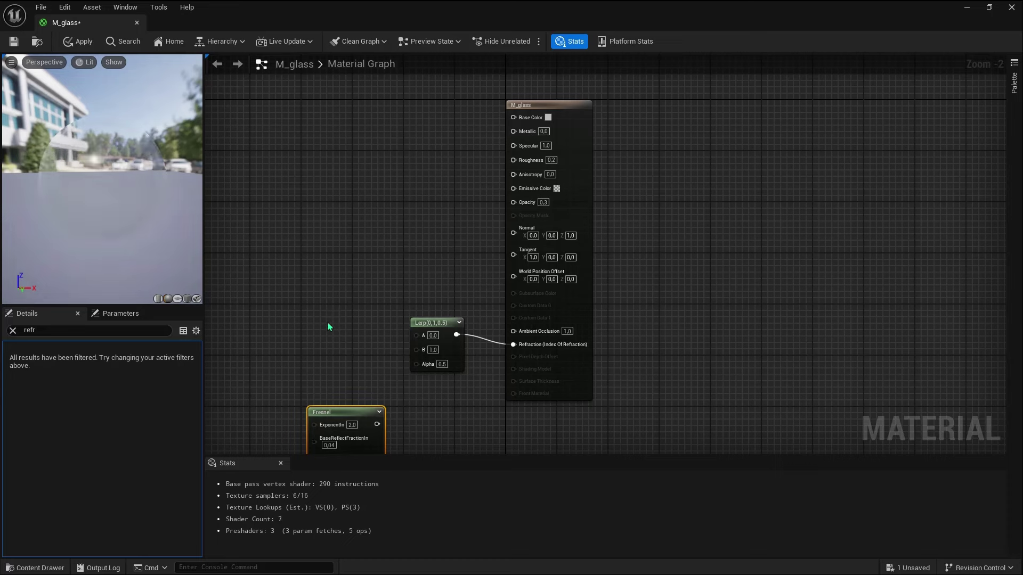
Add a constant of 1 left of the Lerp and wire it into the Lerp's A input
key(1)
click(315, 318)
drag(333, 310, 302, 310)
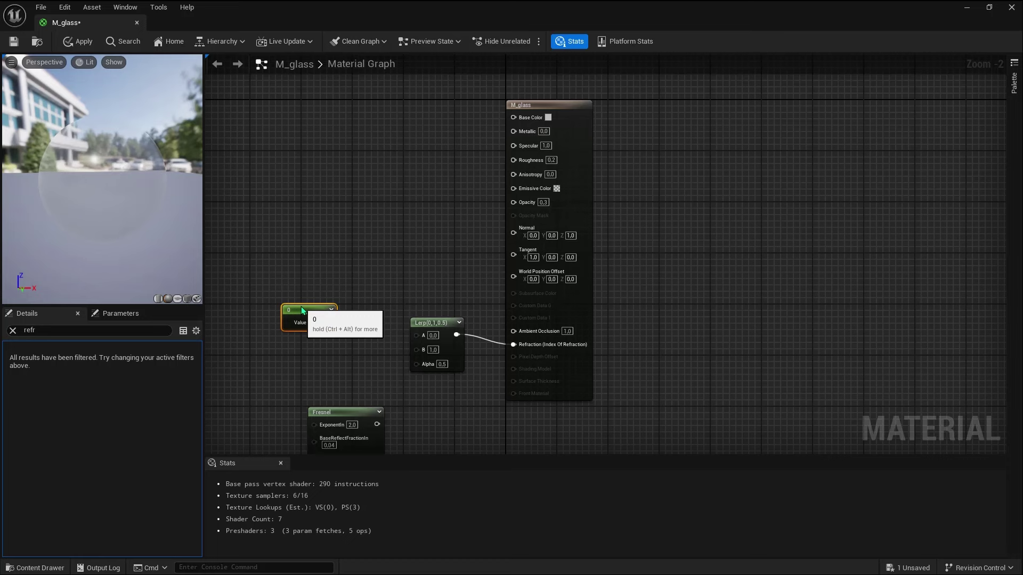
click(314, 322)
text(1)
key(Return)
click(341, 327)
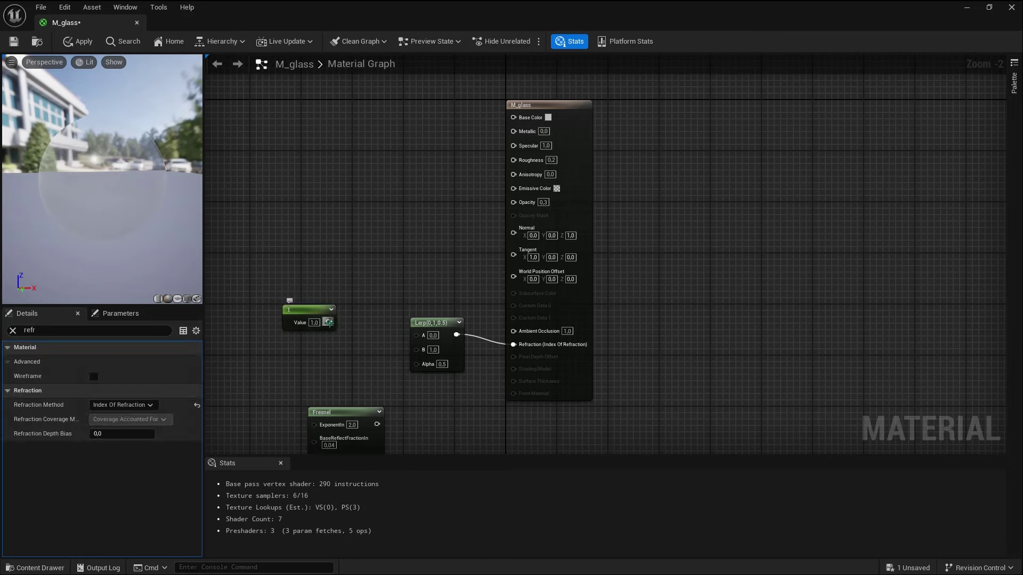
drag(328, 322, 416, 335)
Duplicate the constant below the original and set the copy to 1.5
click(316, 320)
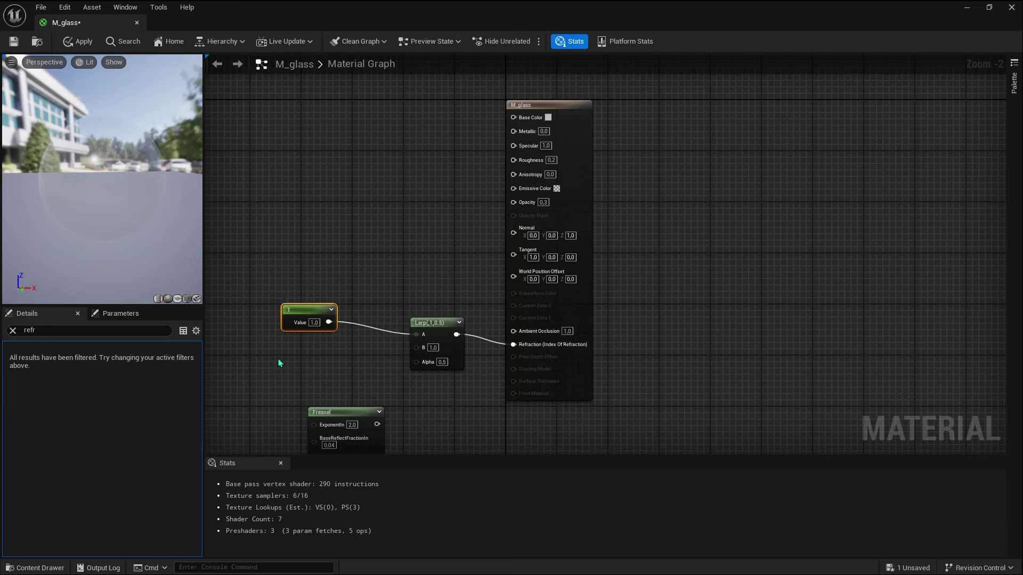
key(ctrl+w)
drag(296, 363, 298, 350)
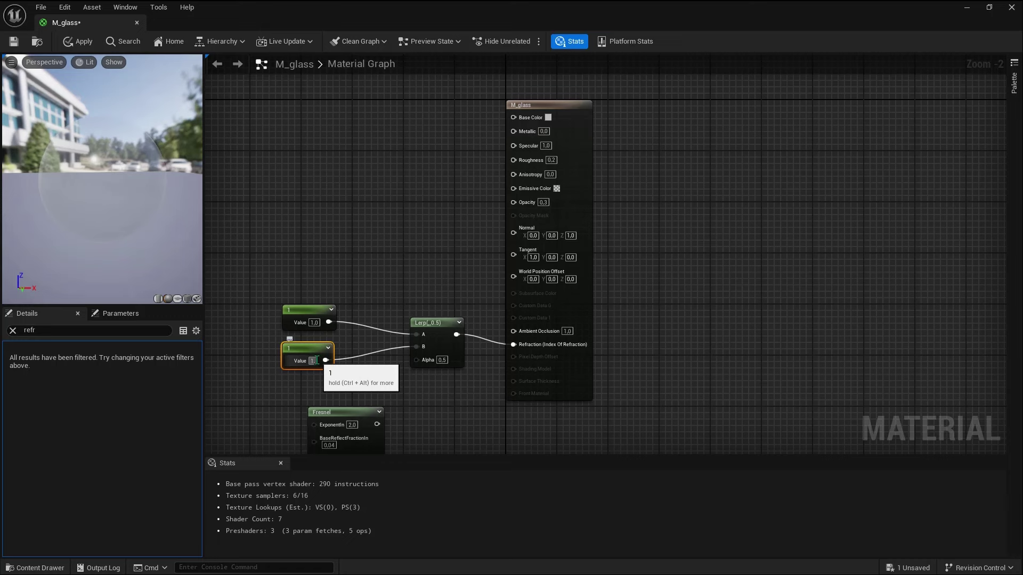
click(315, 362)
key(Return)
click(366, 287)
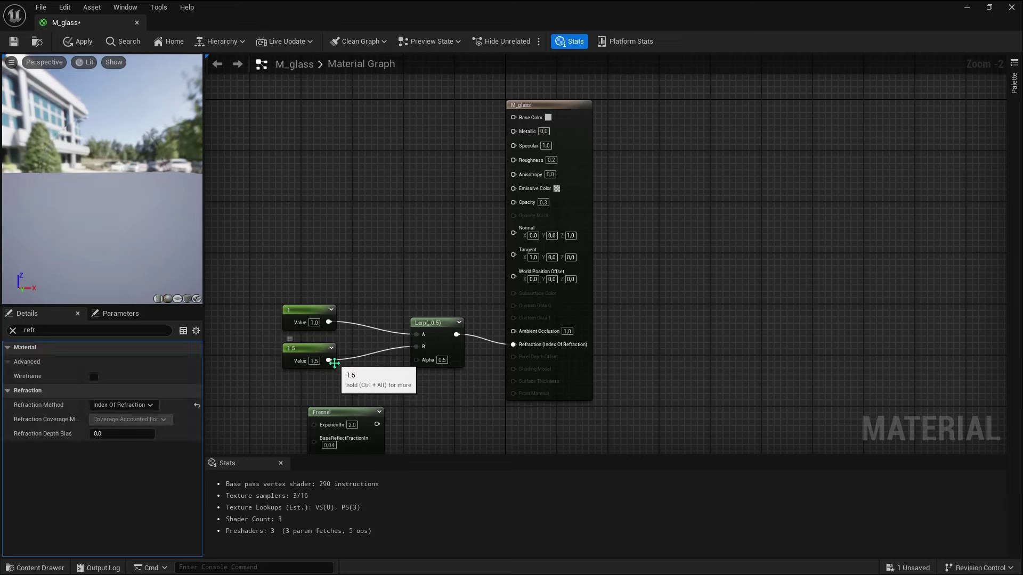
Wire the Fresnel output into the Lerp's Alpha input
scroll(334, 364, down, 1)
right_drag(348, 413, 423, 249)
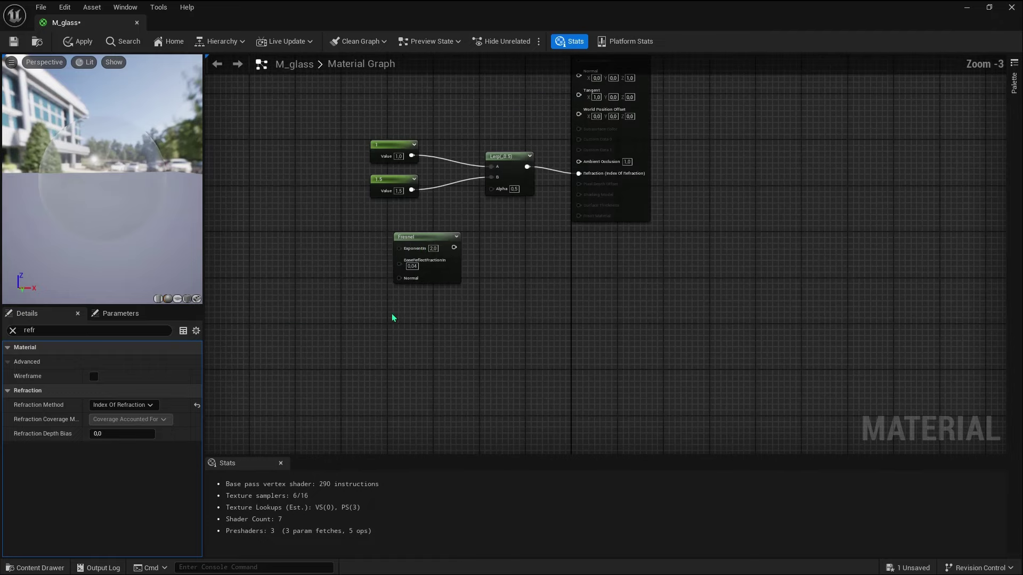
scroll(423, 249, up, 1)
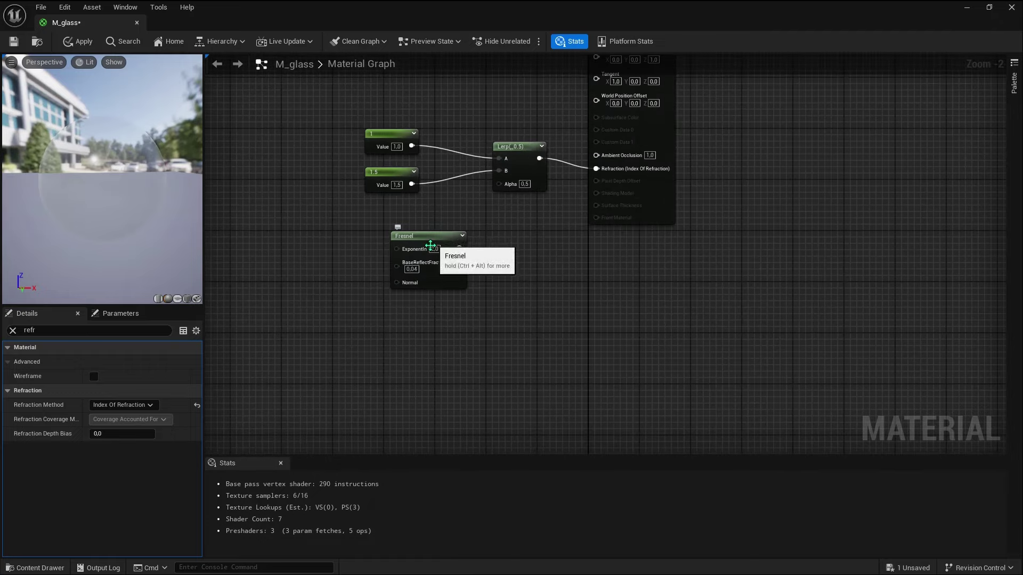
drag(462, 254, 504, 189)
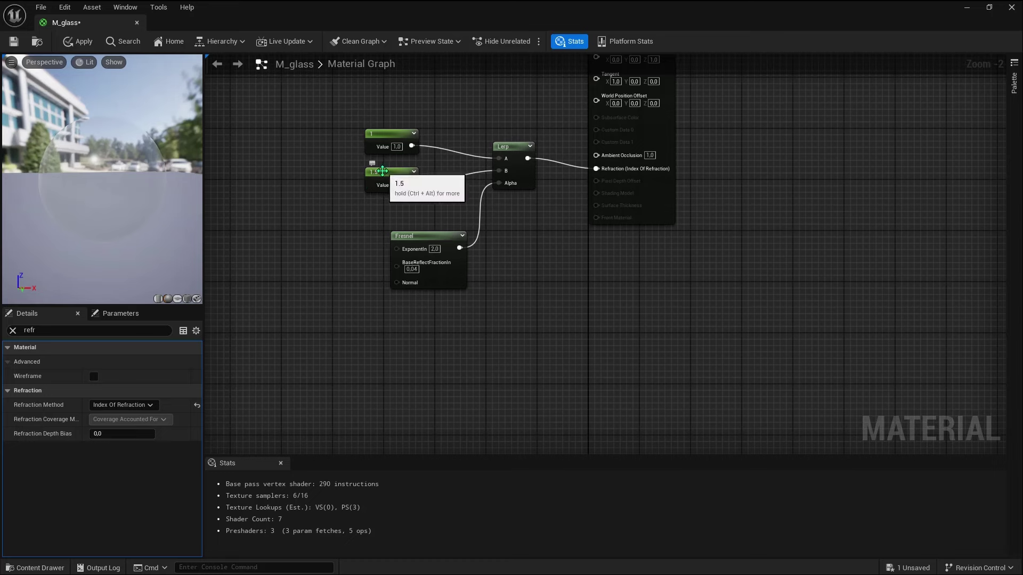
Convert the 1.5 constant into a parameter named IOR
right_click(389, 182)
click(430, 205)
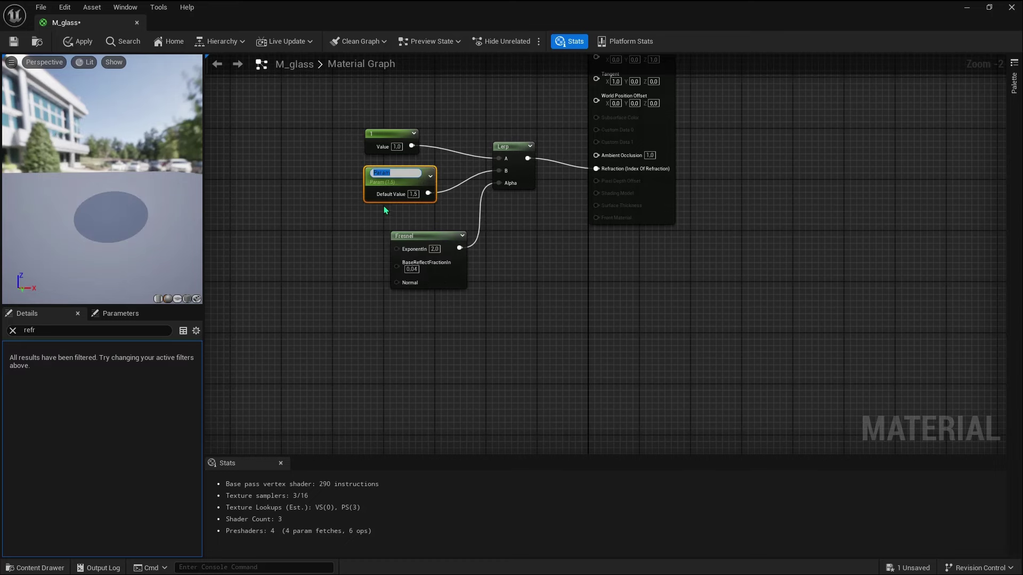
text(IO)
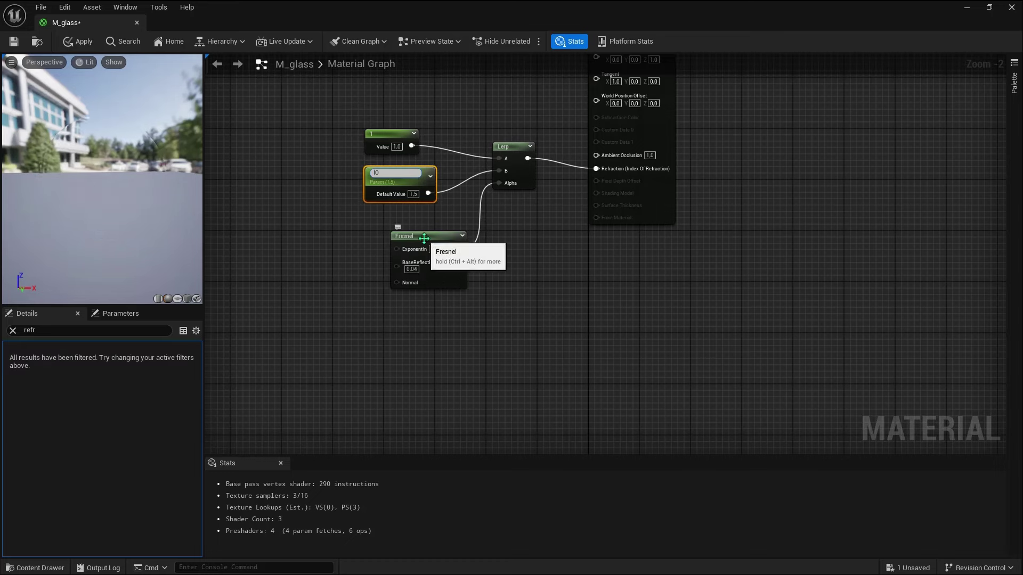
text(R)
click(405, 204)
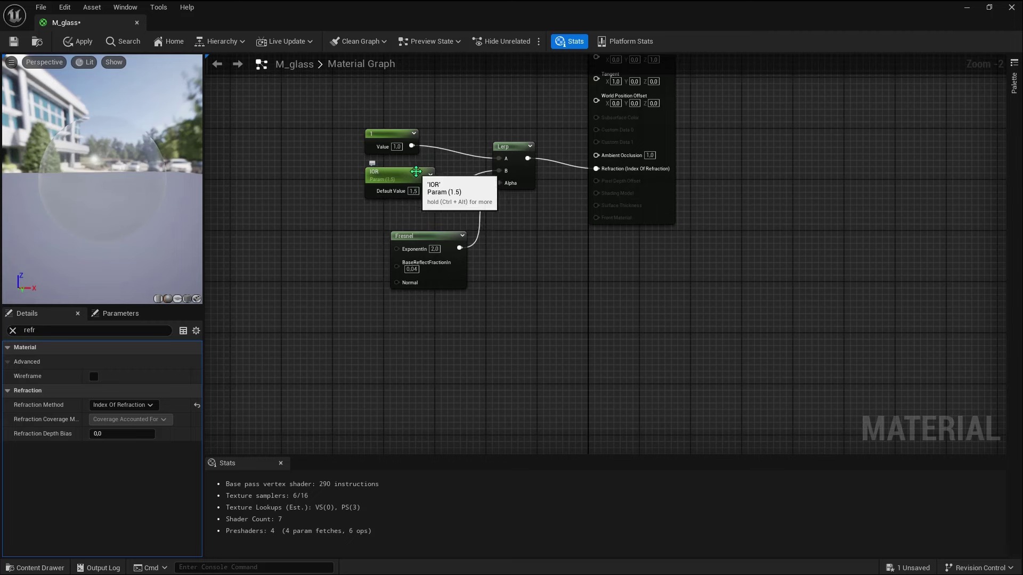
Set the Fresnel ExponentIn to 4.0 and judge the glass look in the preview
click(435, 249)
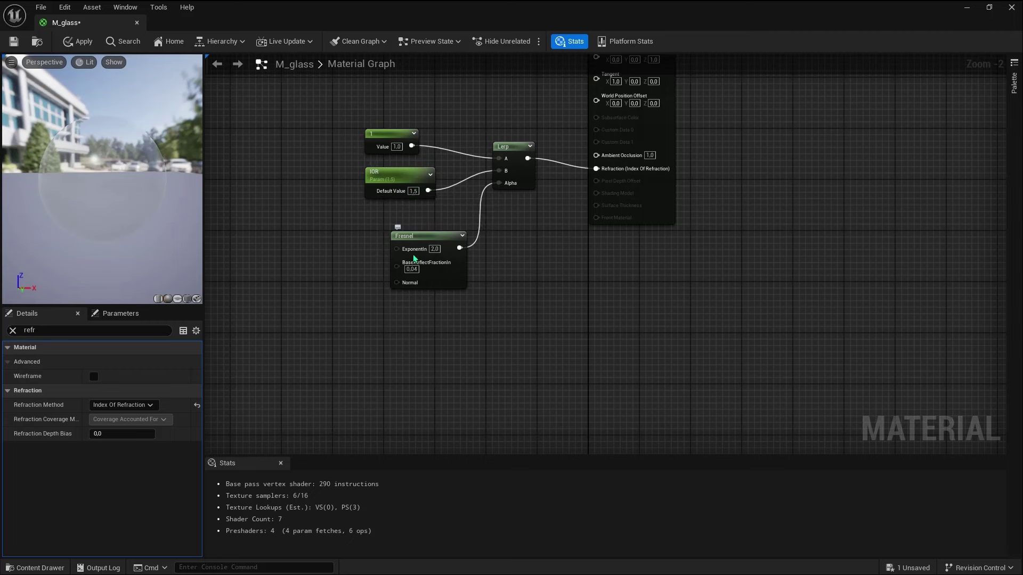
text(5)
click(373, 241)
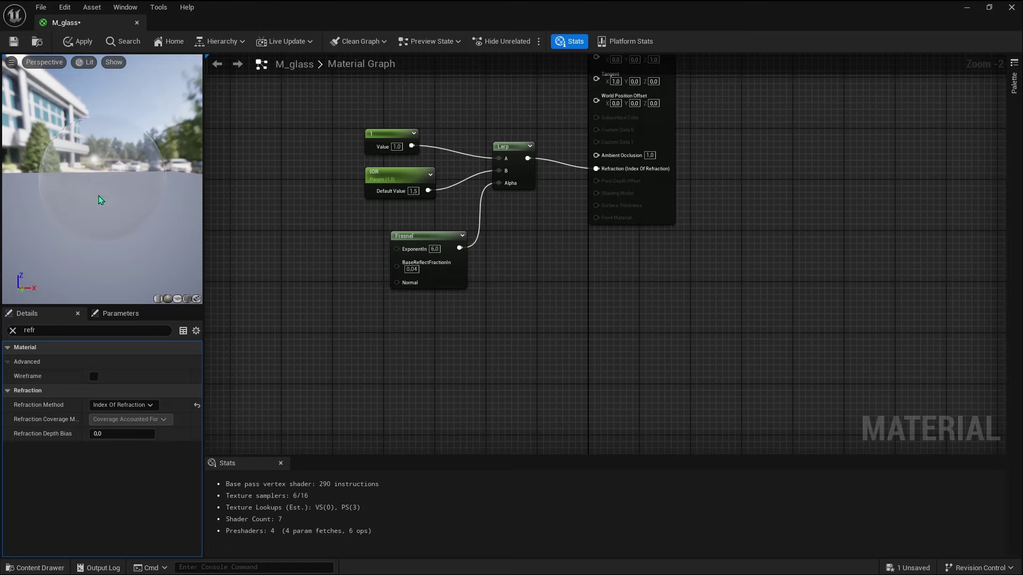
drag(100, 200, 133, 176)
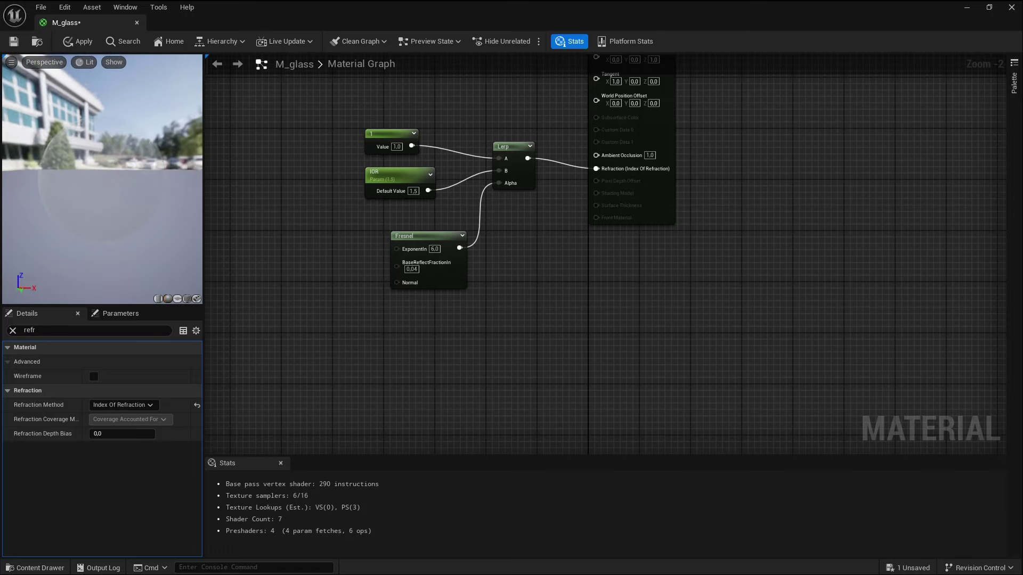
drag(435, 249, 376, 245)
mouse_move(101, 181)
mouse_down()
mouse_move(138, 176)
mouse_move(98, 160)
mouse_move(128, 160)
mouse_up()
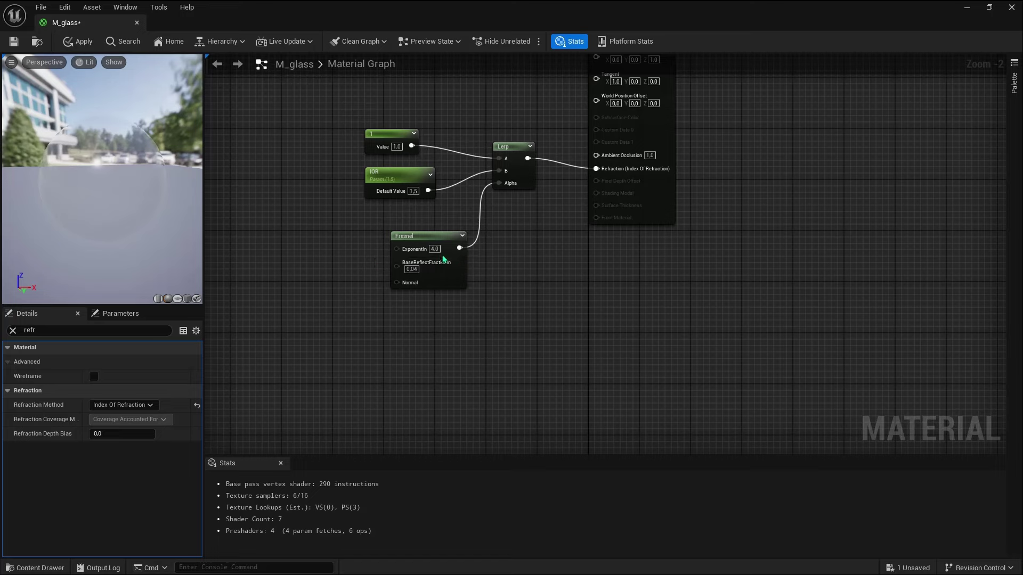
scroll(374, 263, down, 2)
scroll(514, 163, up, 2)
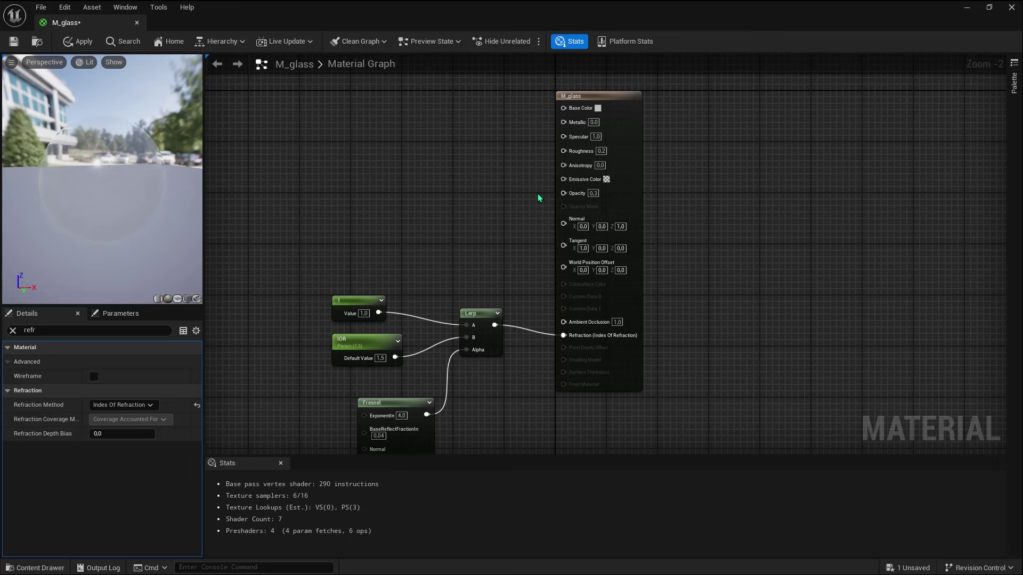
Add a new Lerp beside the result node and connect it to Opacity
click(470, 205)
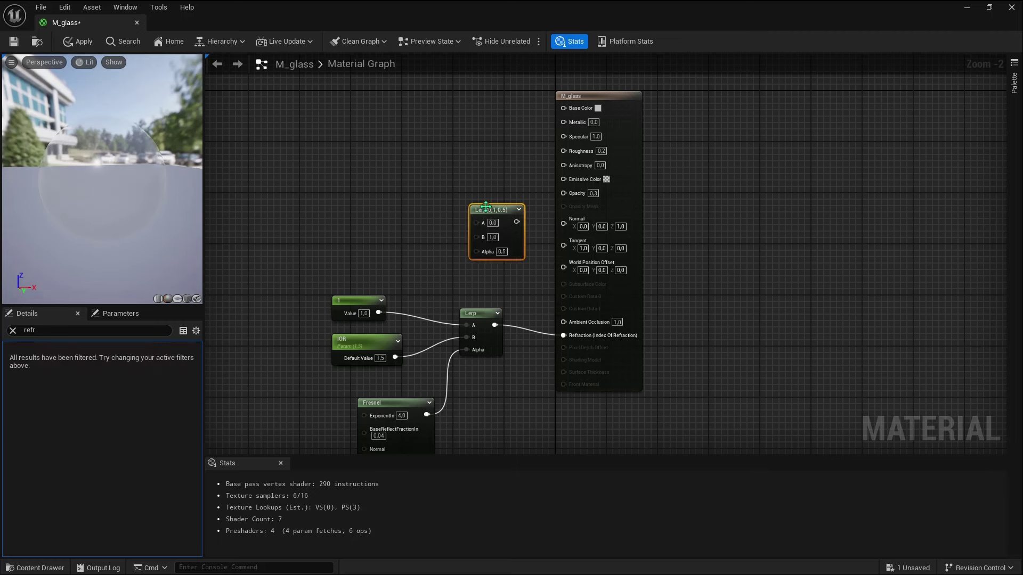
mouse_move(495, 209)
mouse_down()
mouse_move(467, 201)
mouse_move(564, 192)
mouse_up()
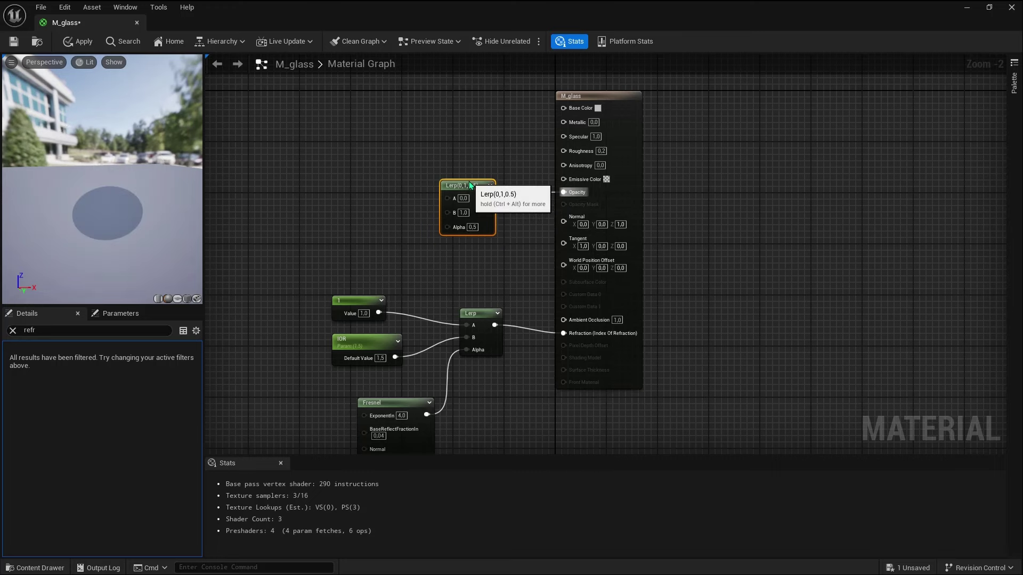
drag(482, 227, 482, 208)
scroll(373, 186, up, 1)
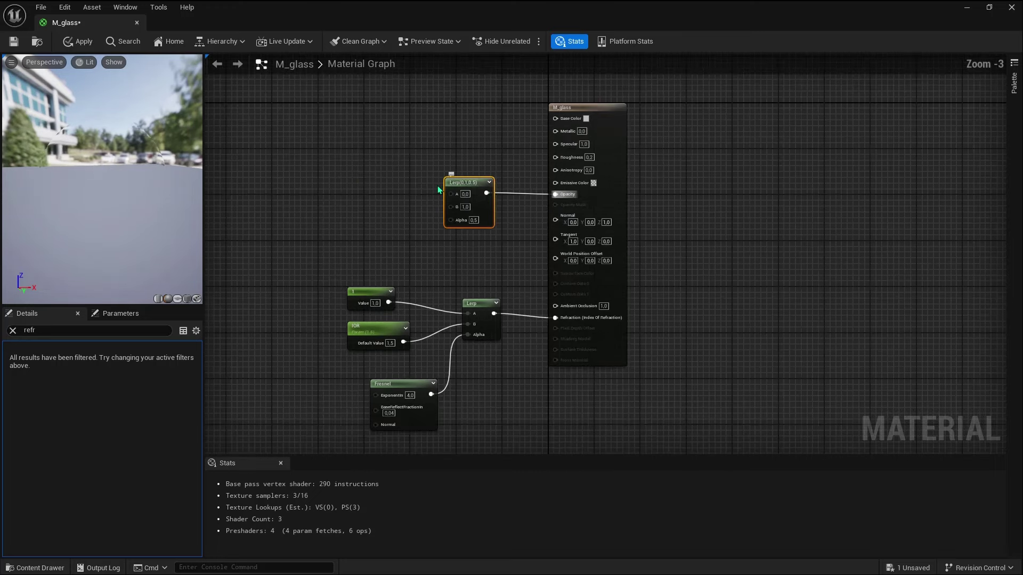
Add a 0 constant, convert it to parameter 'opasity', and wire it to the Lerp's A input
click(360, 188)
drag(370, 187, 375, 167)
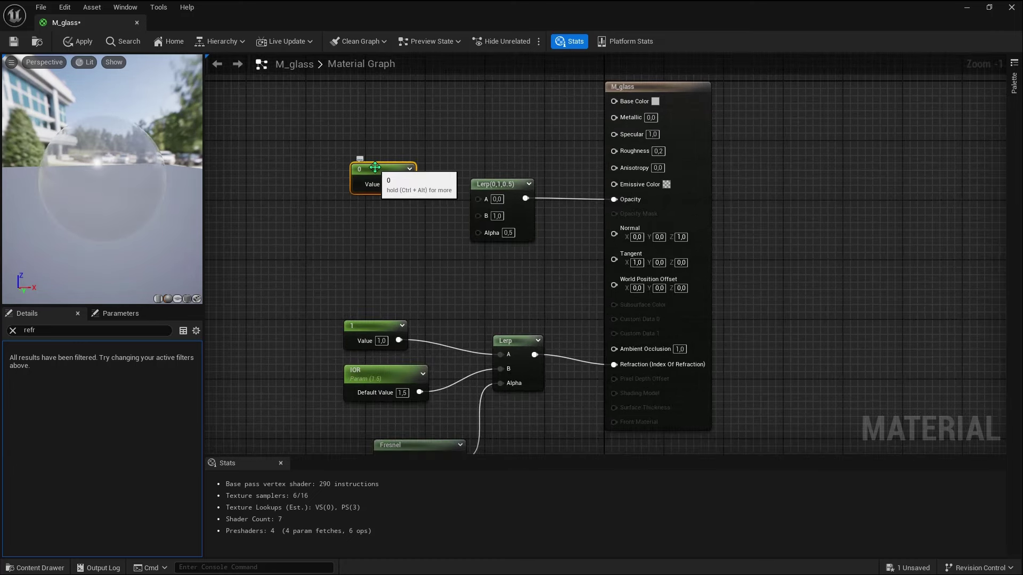
right_click(379, 169)
click(443, 208)
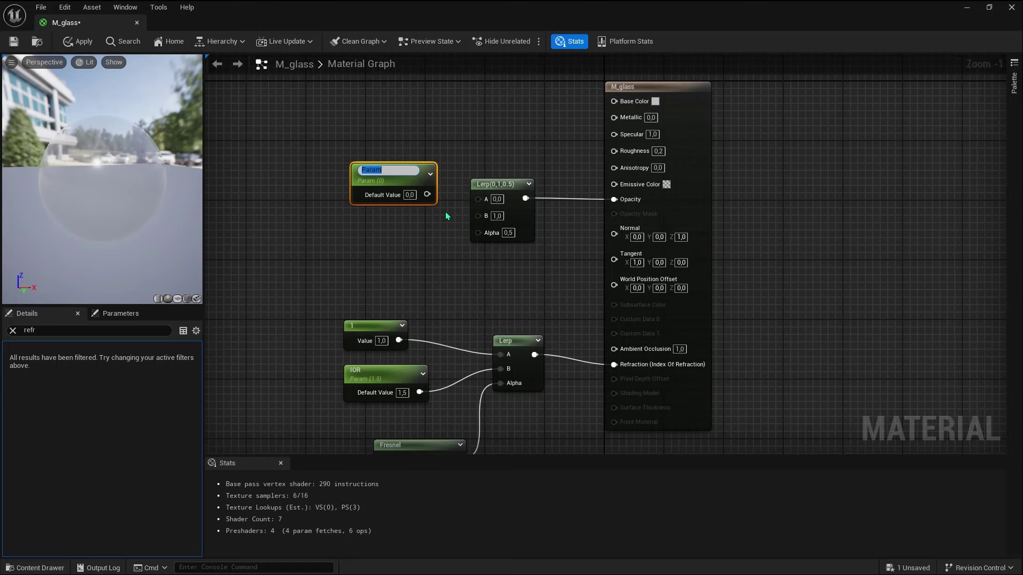
text(opasity)
key(Return)
click(436, 258)
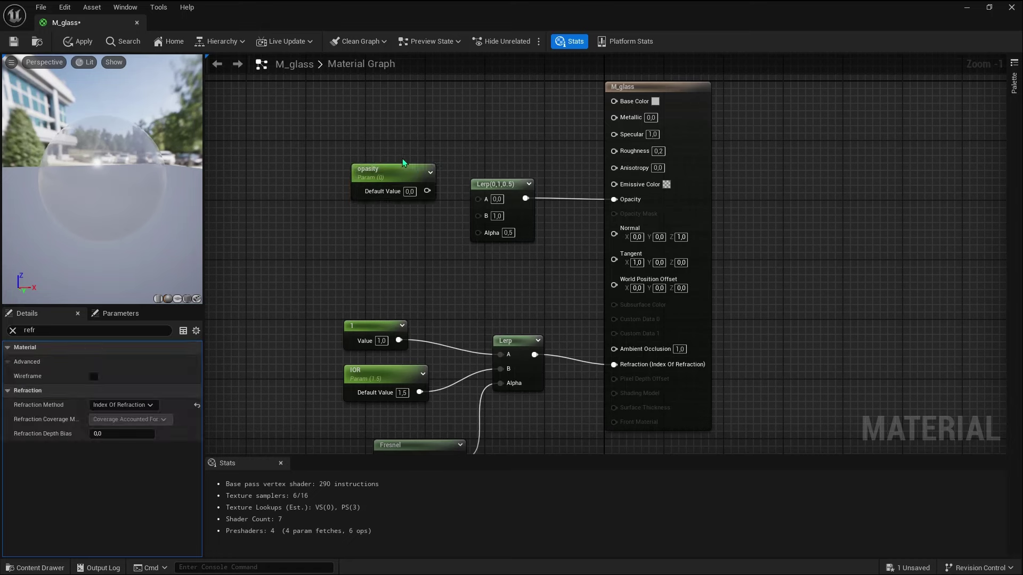
drag(400, 170, 377, 185)
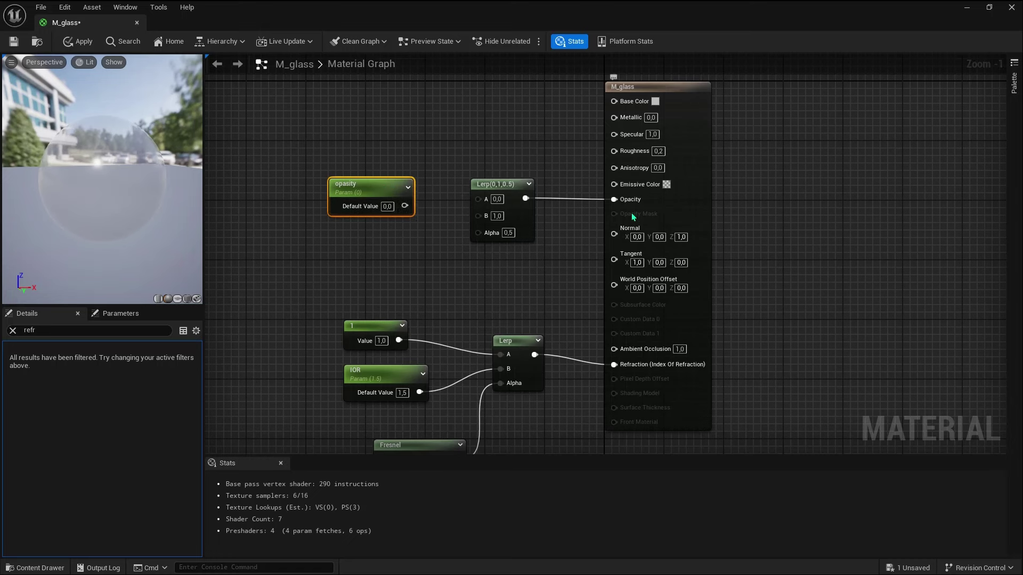
drag(404, 205, 477, 199)
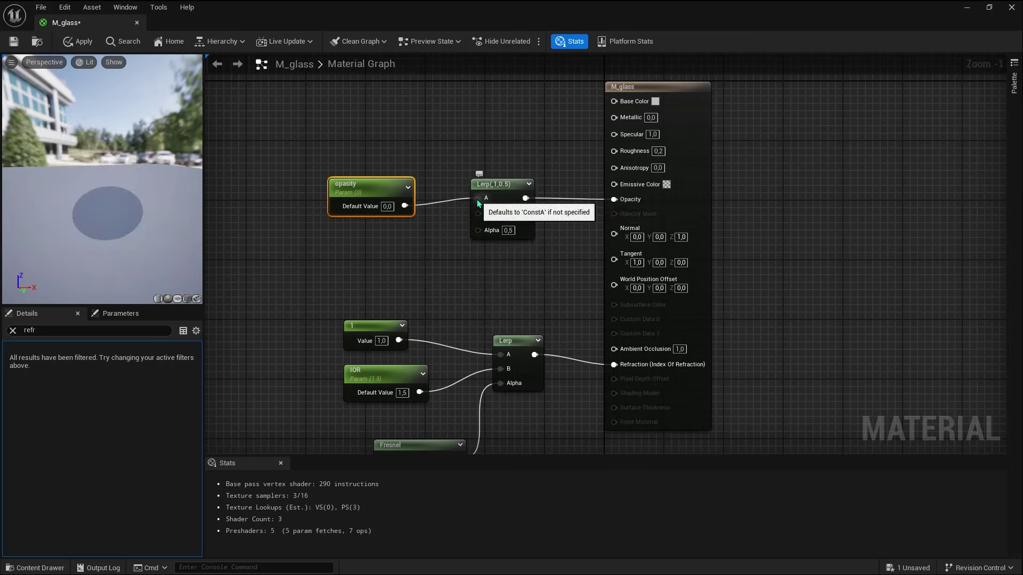
Set the opasity default value to 0.3, briefly trying 1 first
click(387, 207)
text(1)
key(Return)
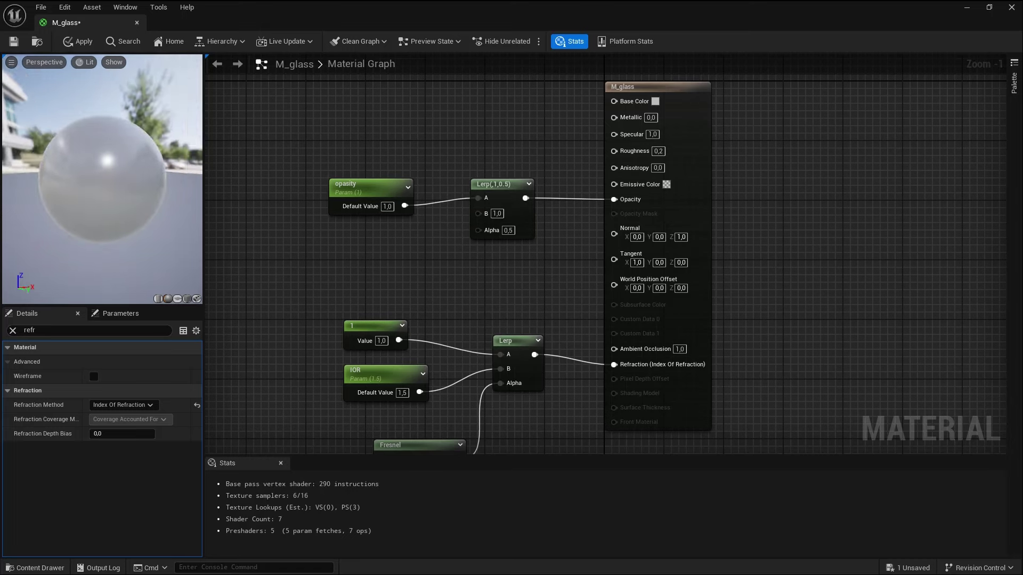
mouse_move(108, 218)
mouse_down()
mouse_move(154, 219)
mouse_move(107, 218)
mouse_up()
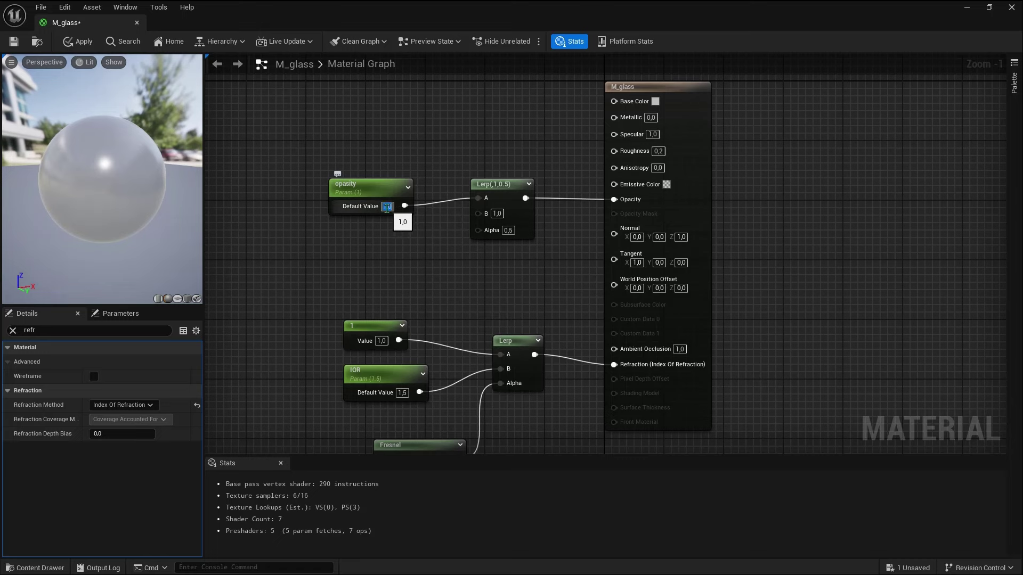
text(0,3)
key(Return)
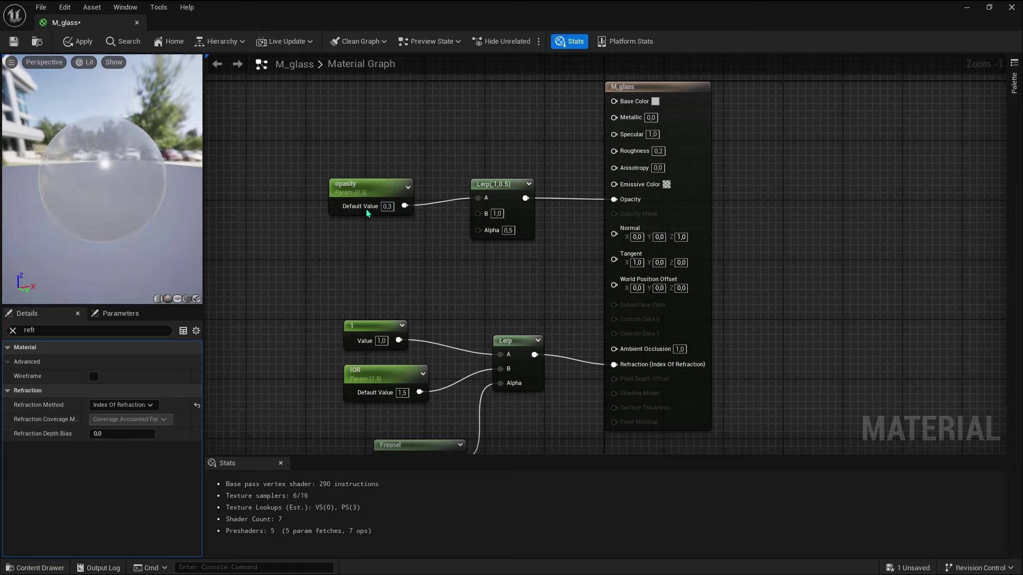
drag(106, 218, 70, 218)
drag(384, 185, 374, 168)
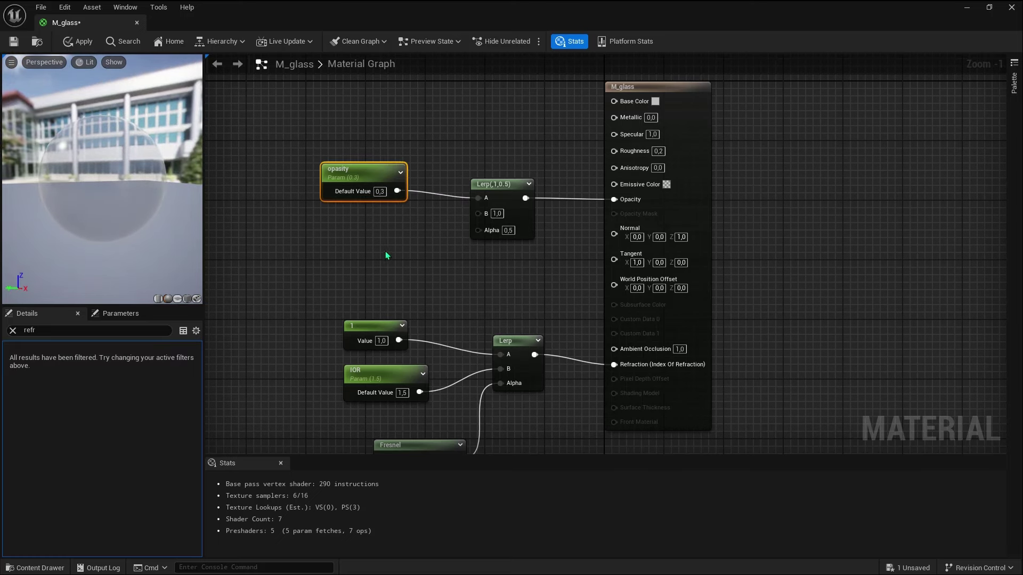
Add a constant 0 below opasity and wire it into the Lerp's B input
click(369, 227)
drag(394, 227, 365, 212)
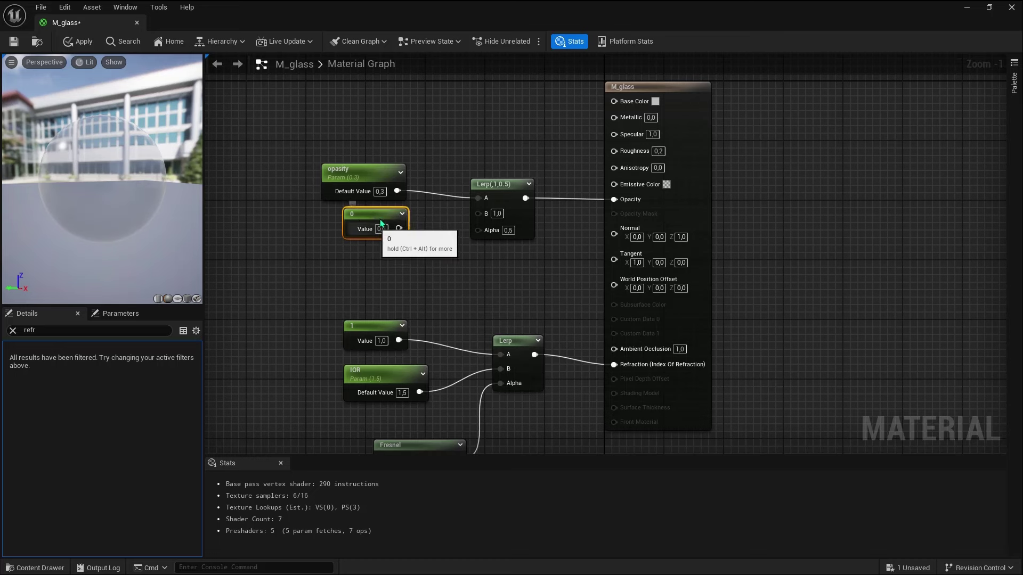
drag(399, 228, 486, 212)
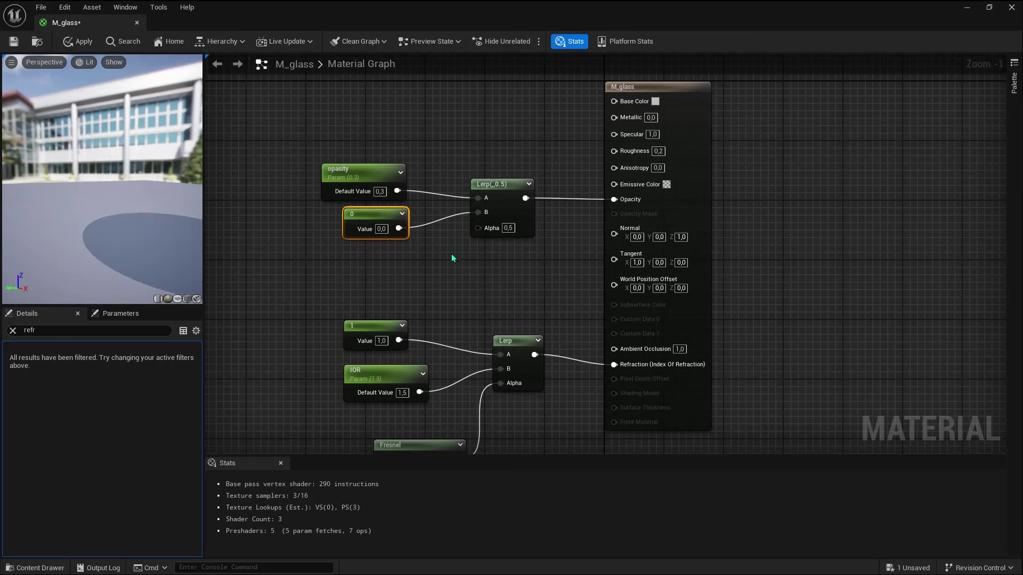
scroll(434, 265, down, 3)
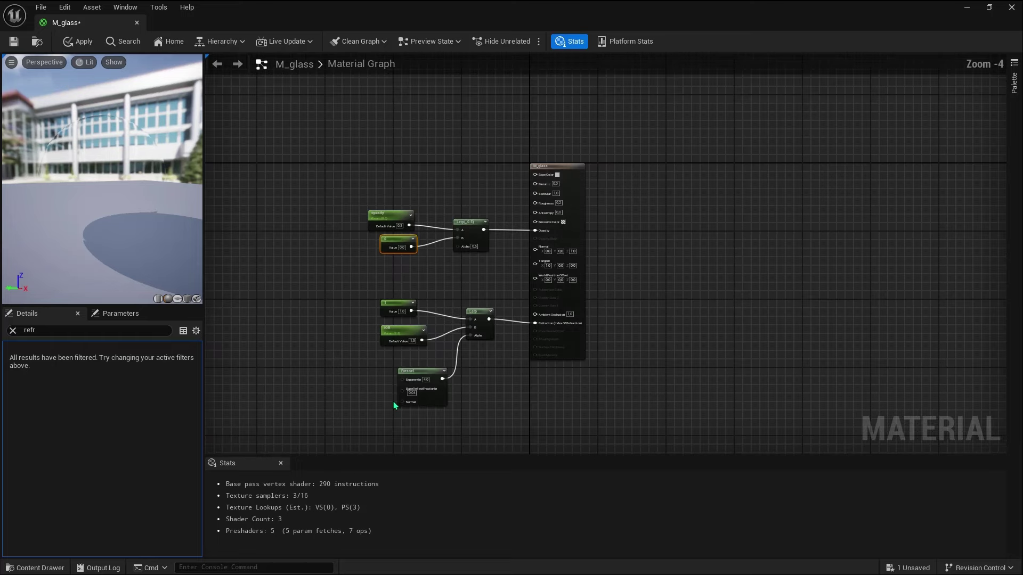
Move the Fresnel node up beside the opacity Lerp
click(421, 371)
mouse_move(420, 371)
mouse_down()
mouse_move(426, 261)
mouse_move(376, 255)
mouse_move(486, 228)
mouse_up()
scroll(462, 255, up, 4)
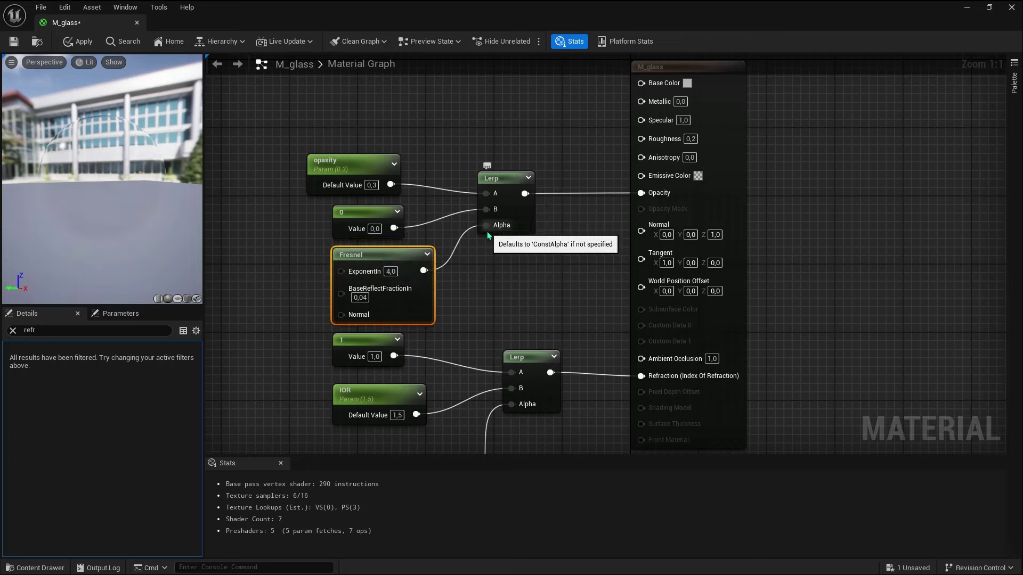
drag(52, 208, 106, 209)
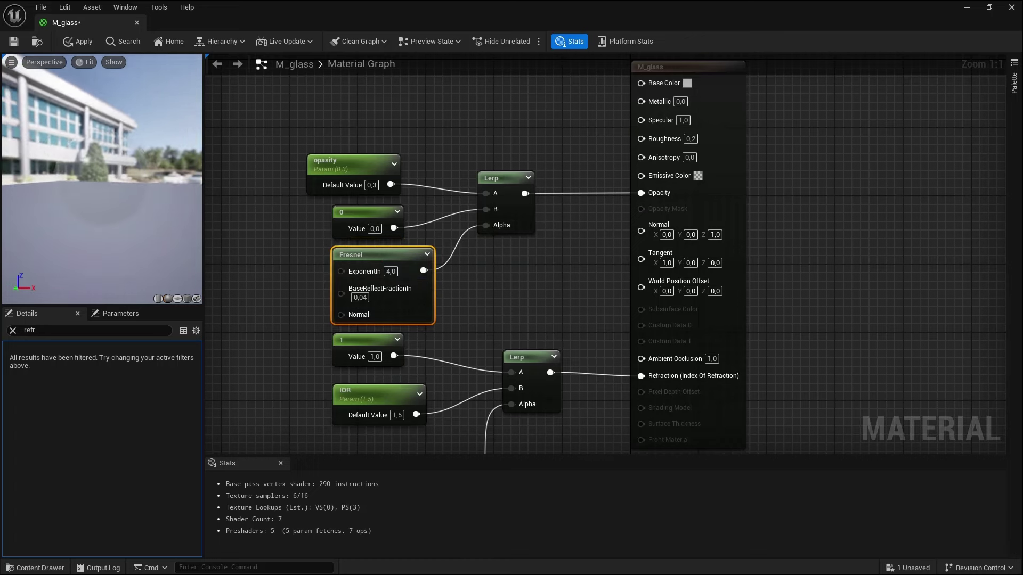
Set the Lerp's B constant to 0.7 and review the glass in the preview
click(377, 228)
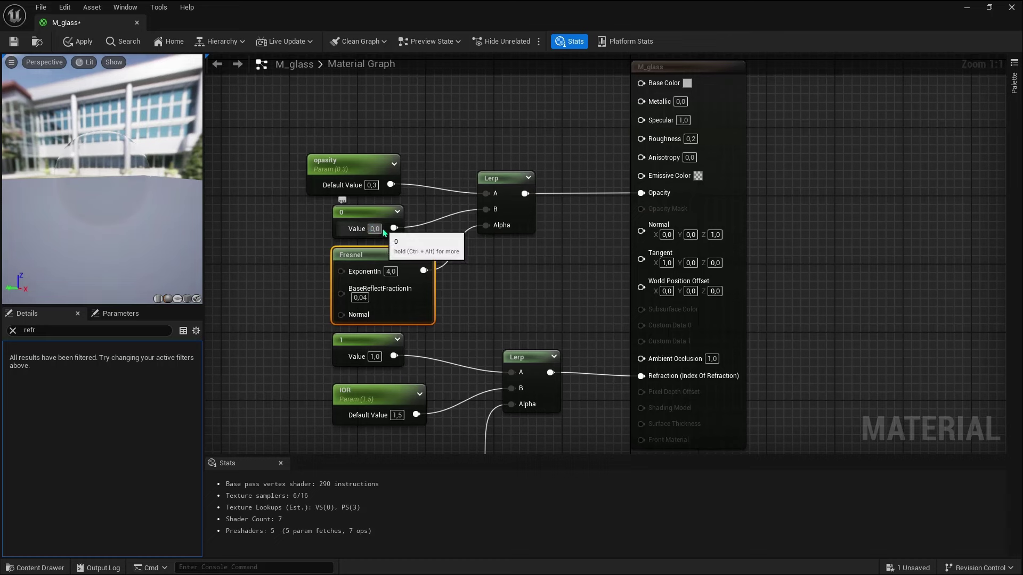
text(0,7)
key(Return)
click(526, 279)
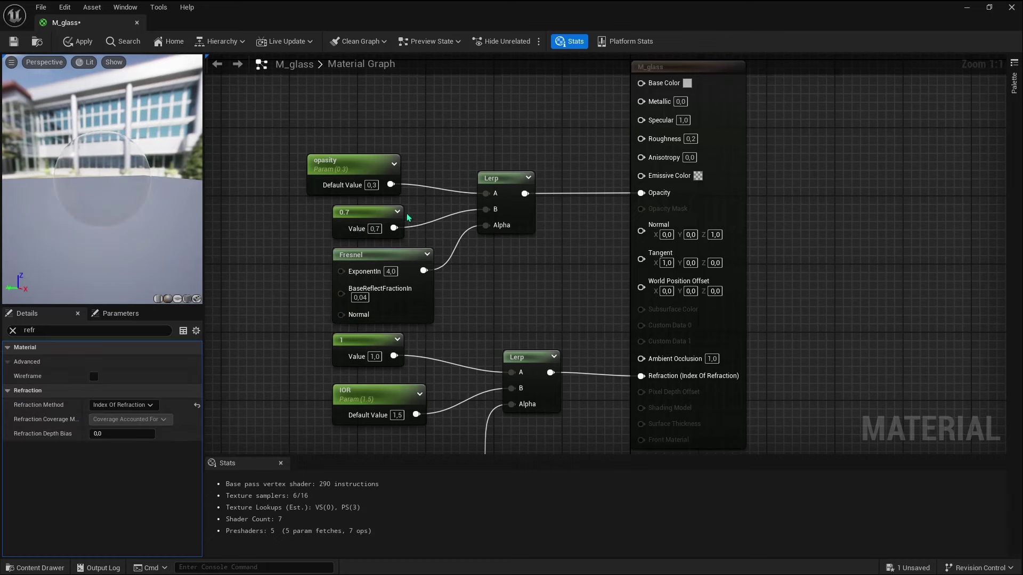
mouse_move(124, 174)
mouse_down()
mouse_move(143, 176)
mouse_move(101, 176)
mouse_move(138, 176)
mouse_up()
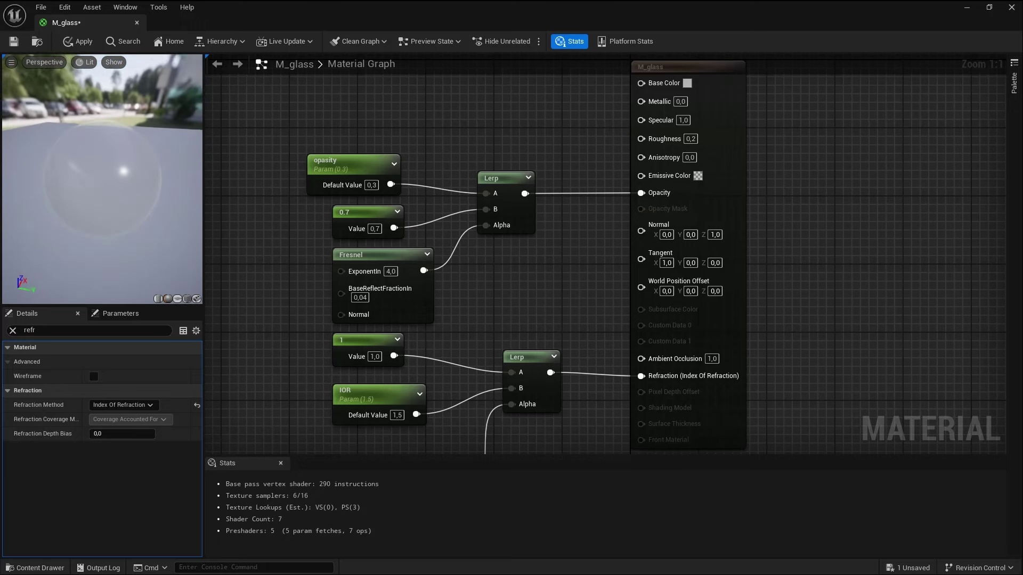
scroll(609, 269, down, 1)
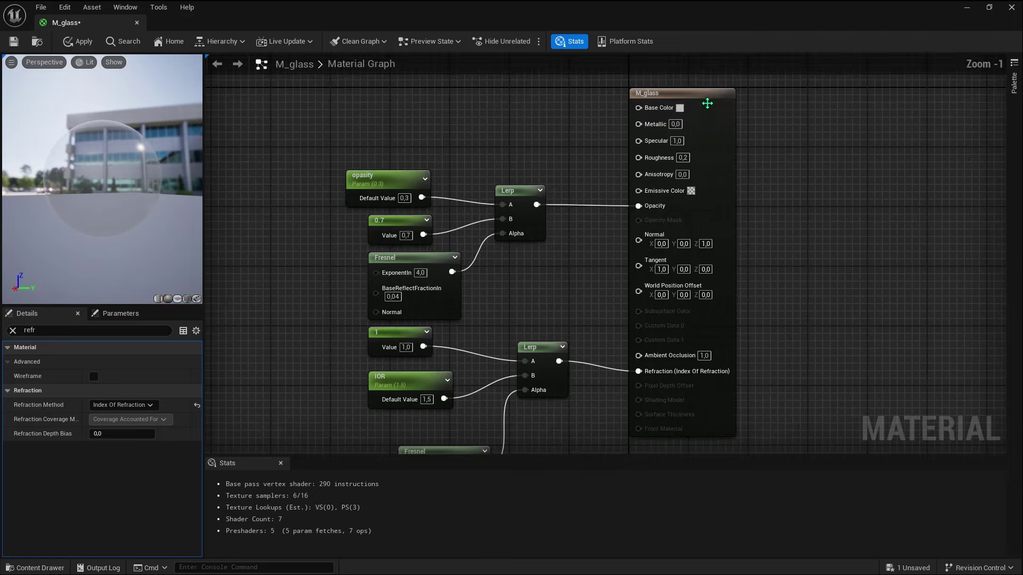
Darken M_glass's base colour to dark grey and toggle the Opacity wire to compare
click(680, 108)
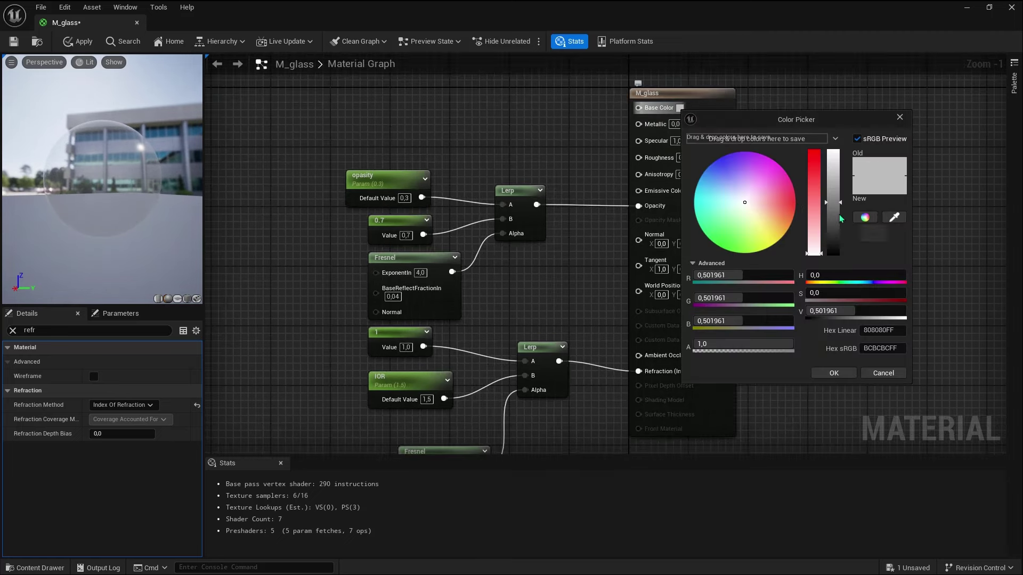
drag(833, 197, 841, 255)
click(830, 373)
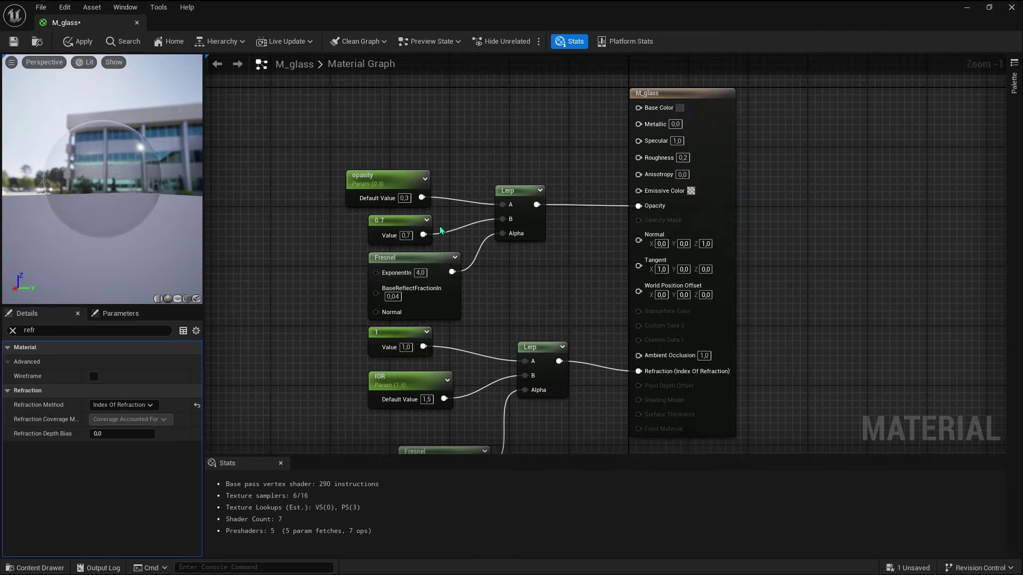
drag(44, 147, 133, 150)
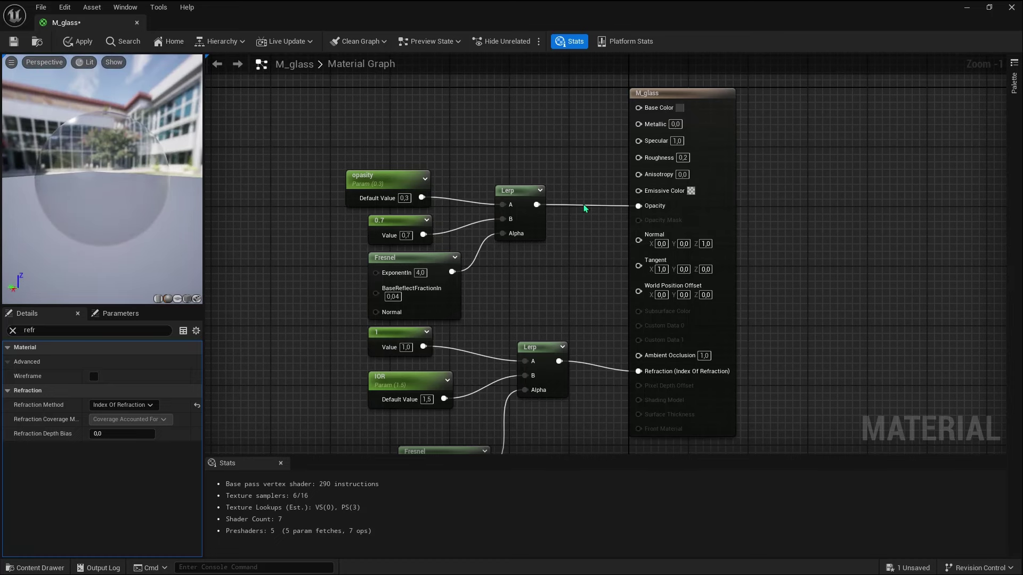
ctrl+drag(584, 210, 588, 210)
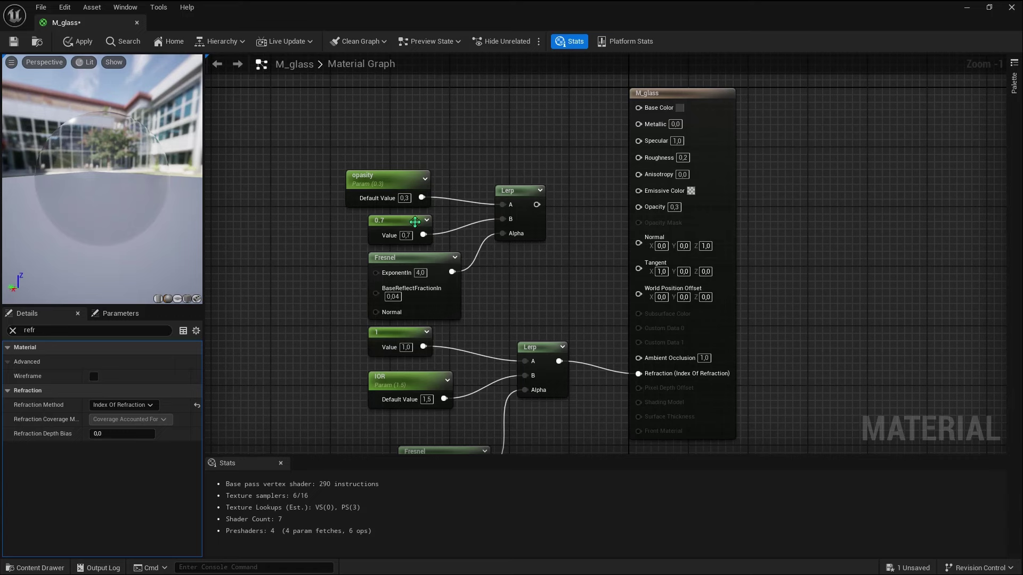
drag(101, 149, 69, 150)
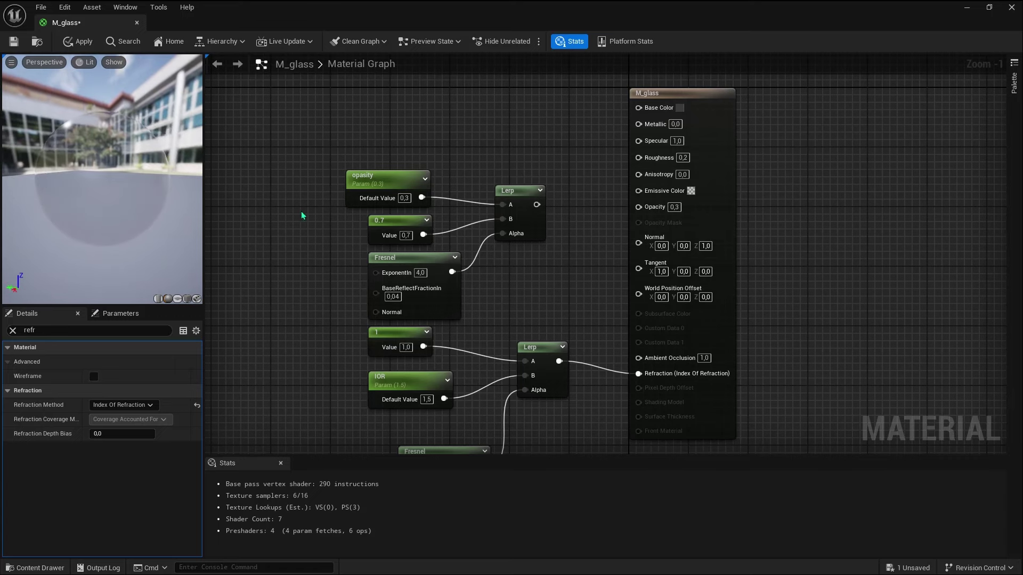
drag(537, 204, 639, 207)
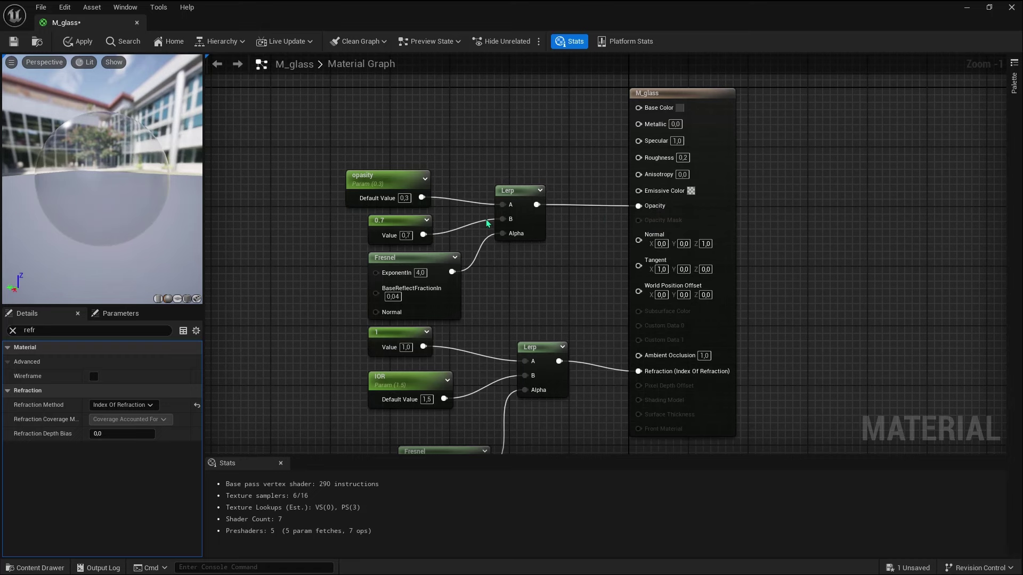
Change the B constant to 1 and toggle the Lerp-to-Opacity wire again to compare
click(406, 235)
text(1)
key(Return)
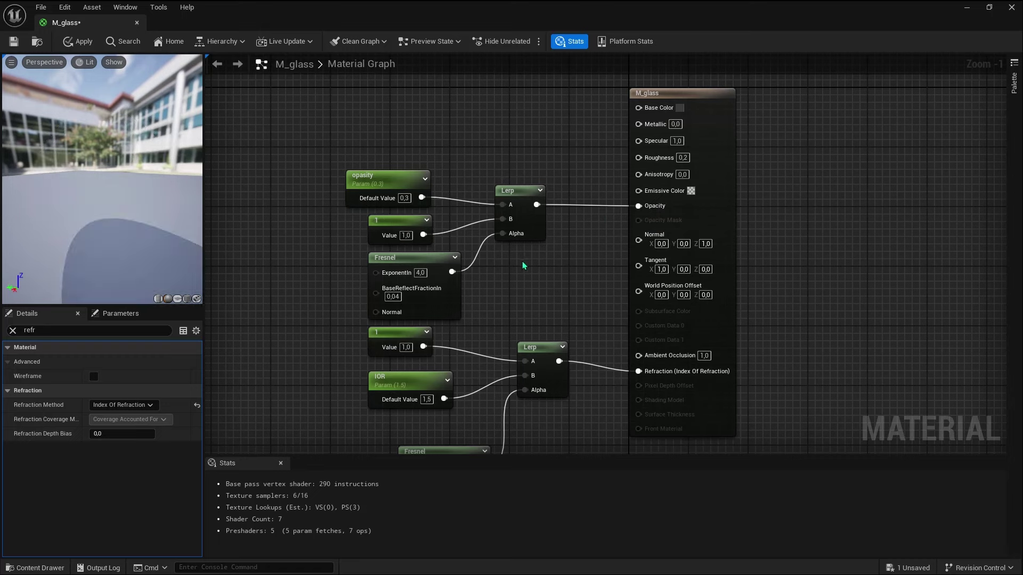
drag(142, 198, 59, 202)
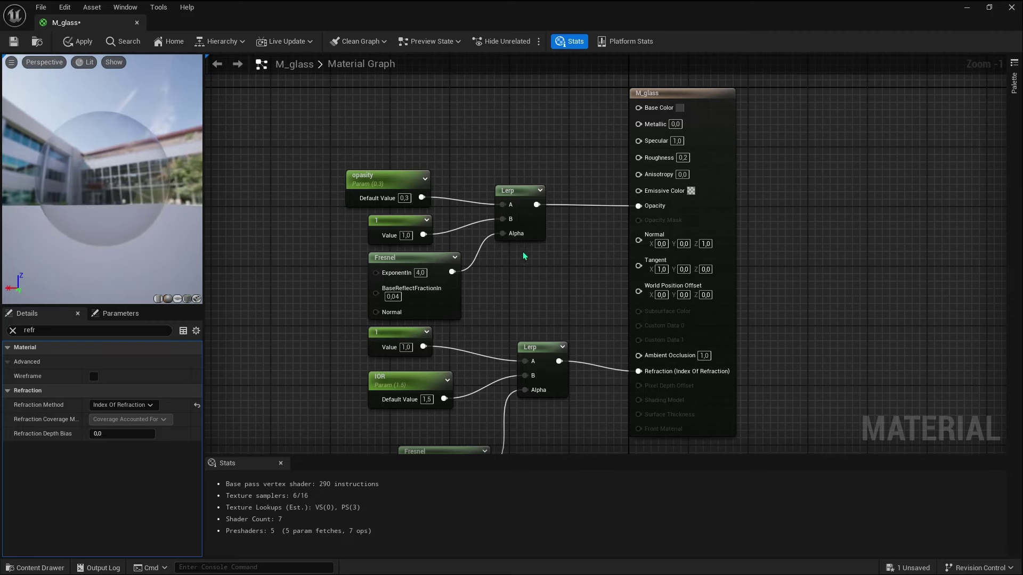
alt+click(608, 206)
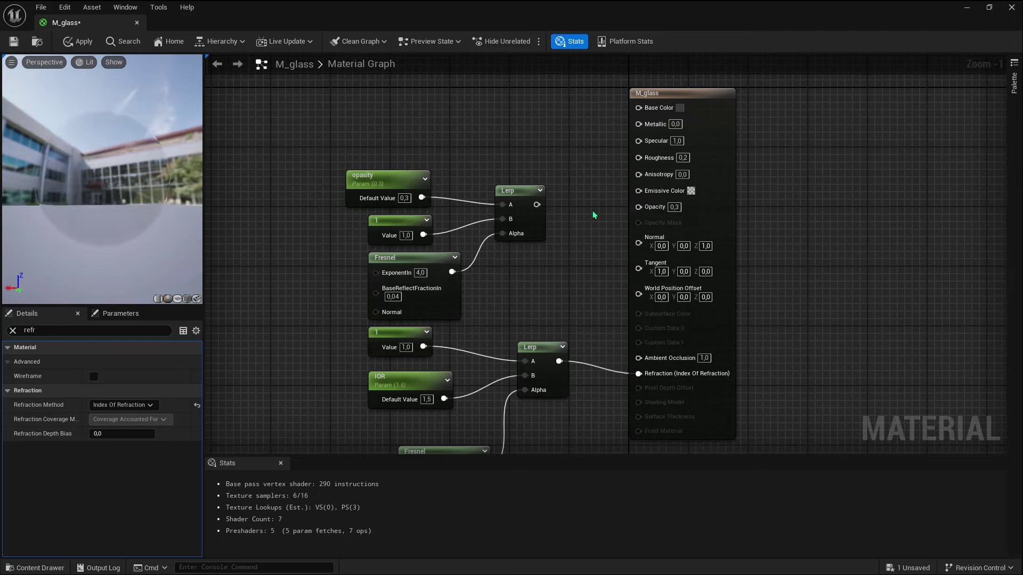
drag(101, 176, 139, 126)
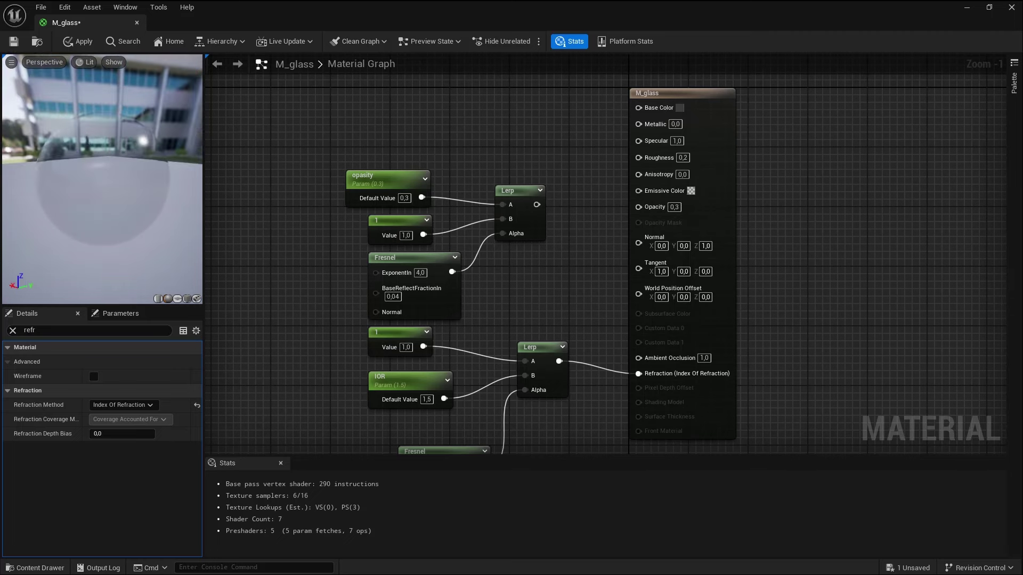
drag(536, 205, 638, 206)
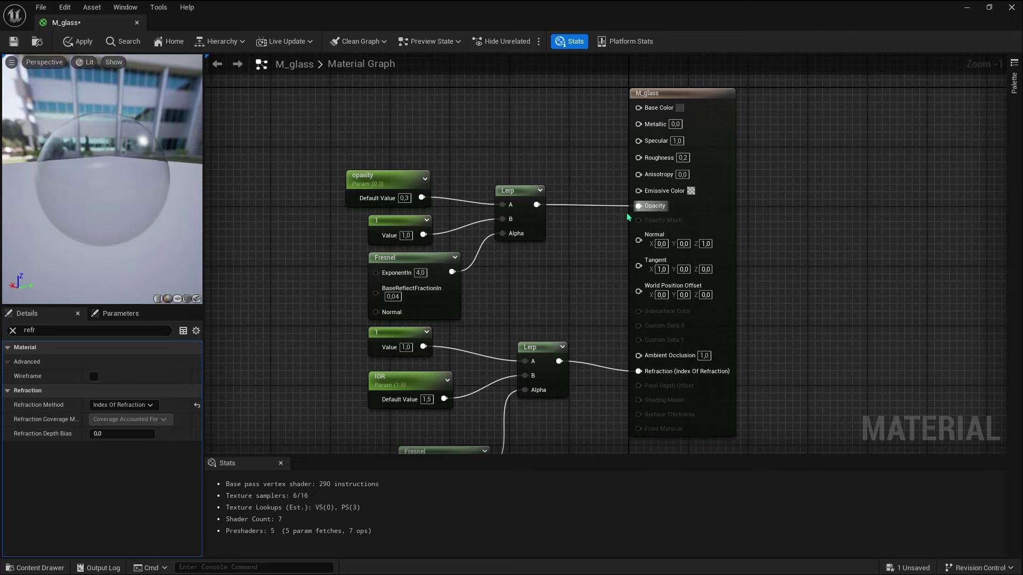
drag(102, 176, 149, 165)
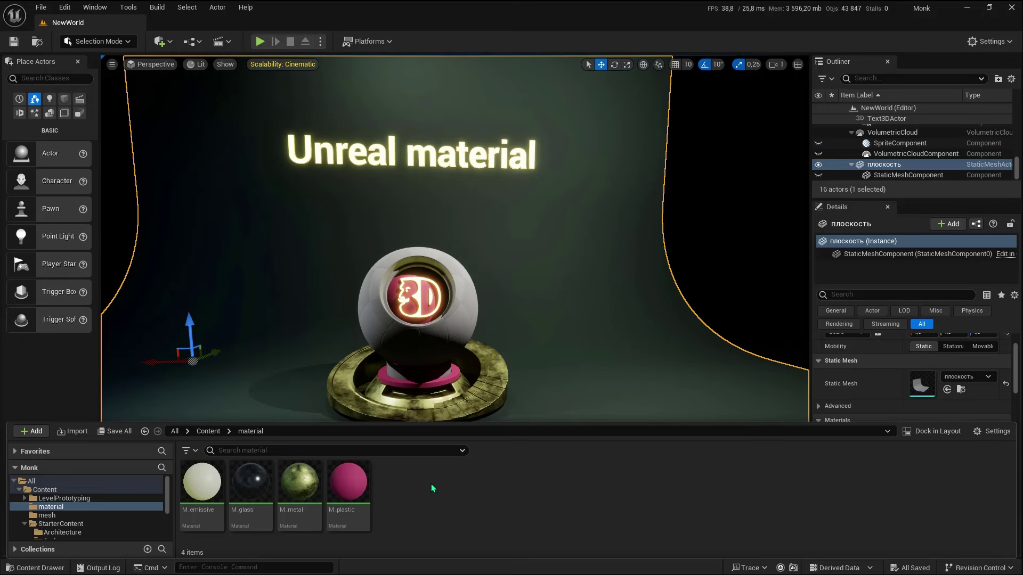
Create a new Material asset in the material content folder
right_click(416, 484)
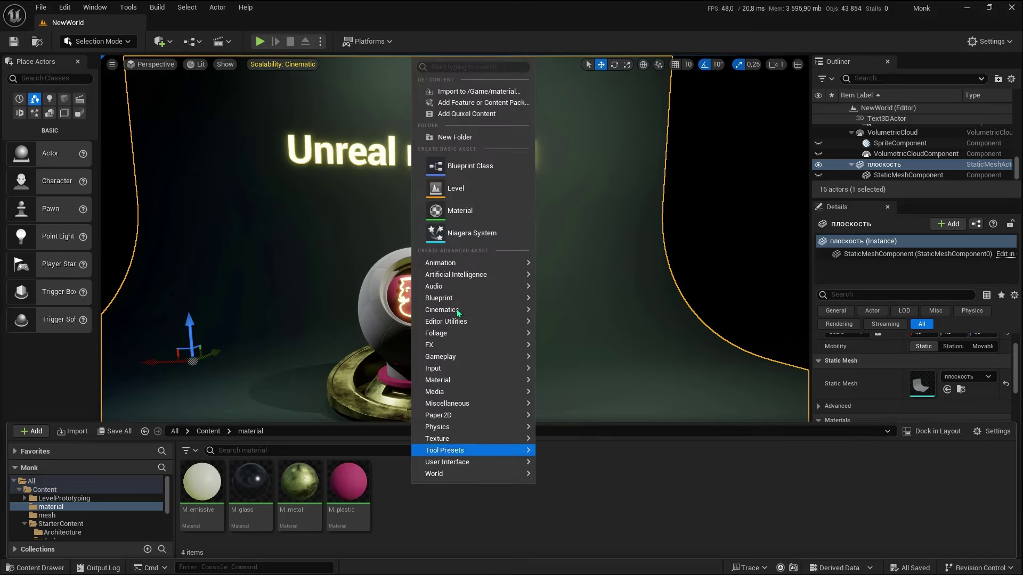
click(442, 211)
text(M_sub)
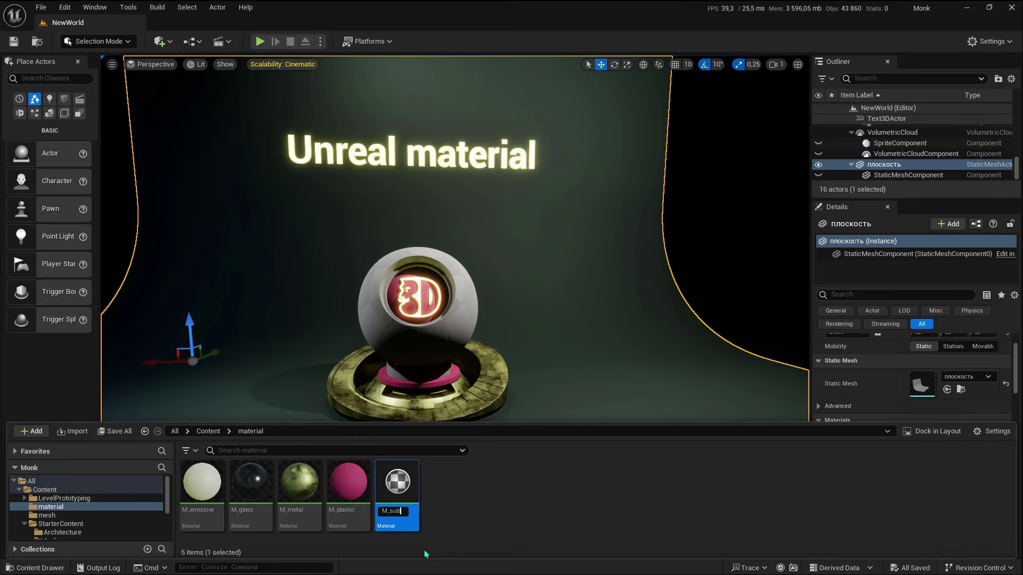
Finish renaming the material to M_subsurface and open it for editing
text(sur)
text(face)
key(Return)
double_click(415, 484)
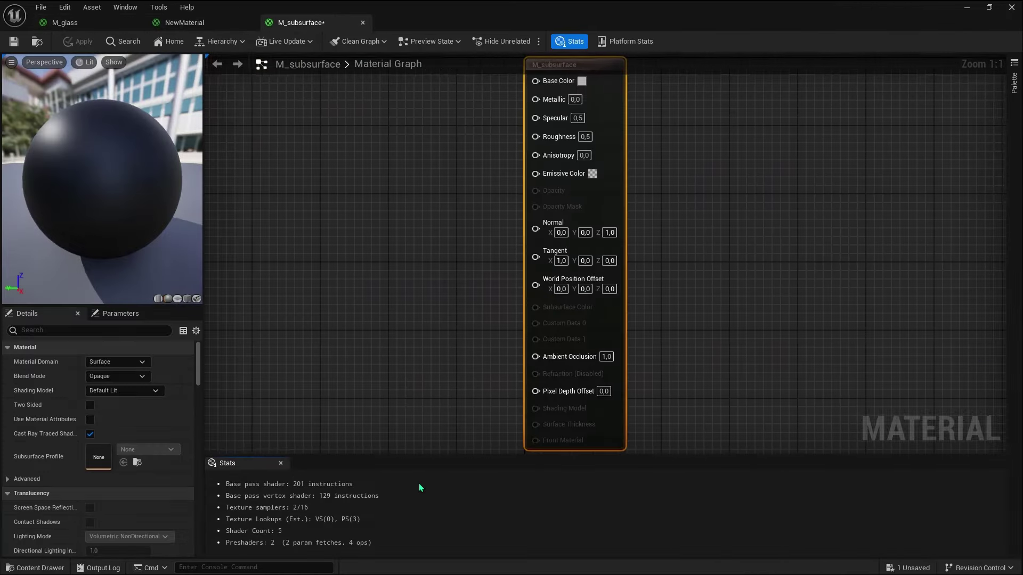
Try the Unlit and Default Lit shading models, then settle on Subsurface
scroll(498, 379, down, 2)
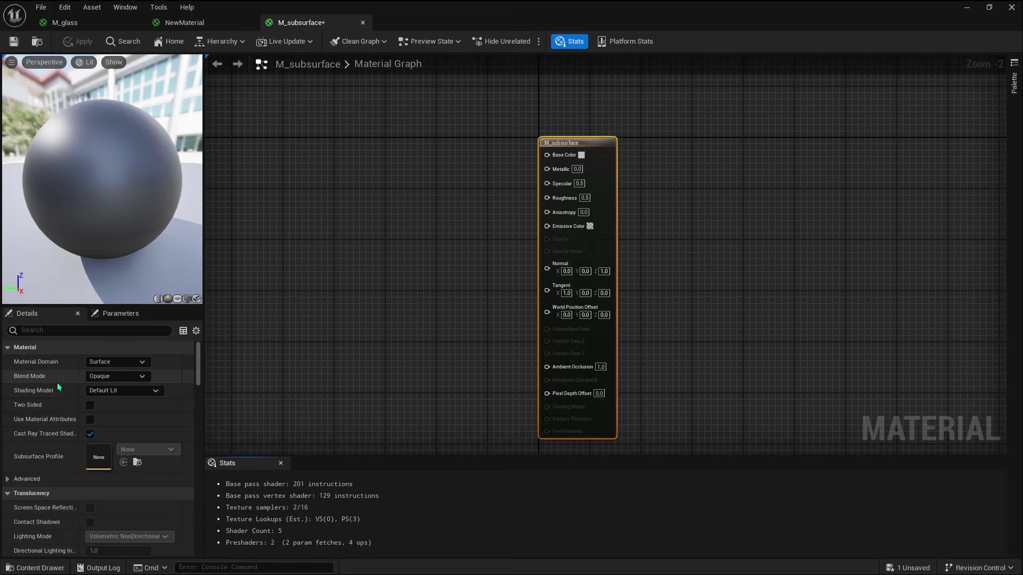
click(120, 392)
click(116, 399)
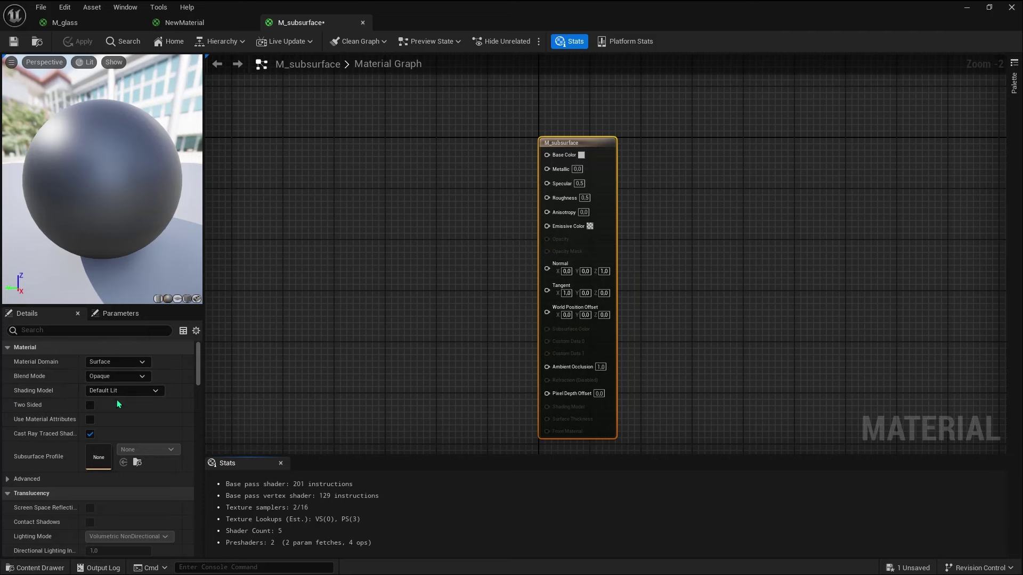
drag(162, 209, 155, 200)
scroll(155, 200, down, 3)
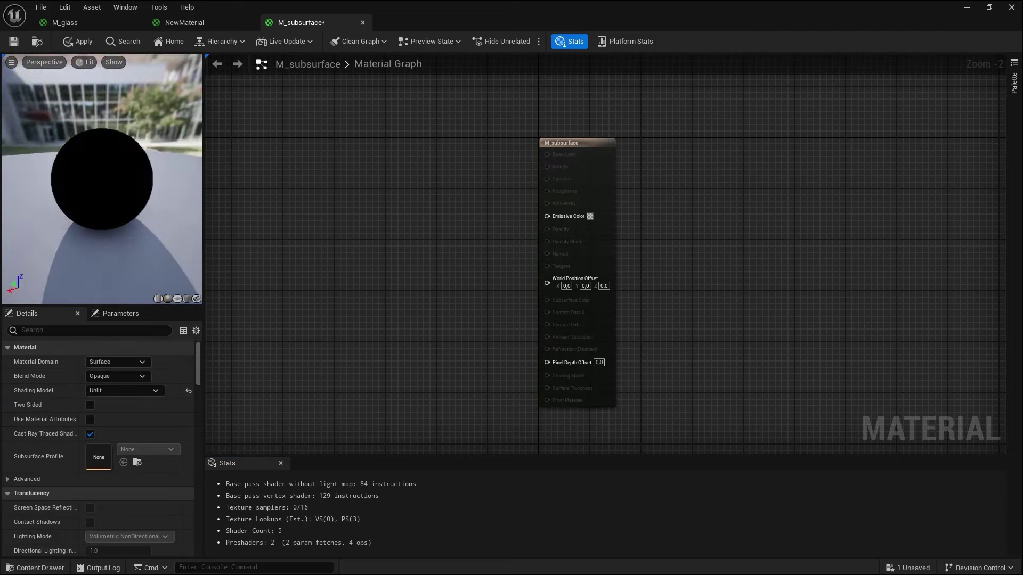
click(99, 392)
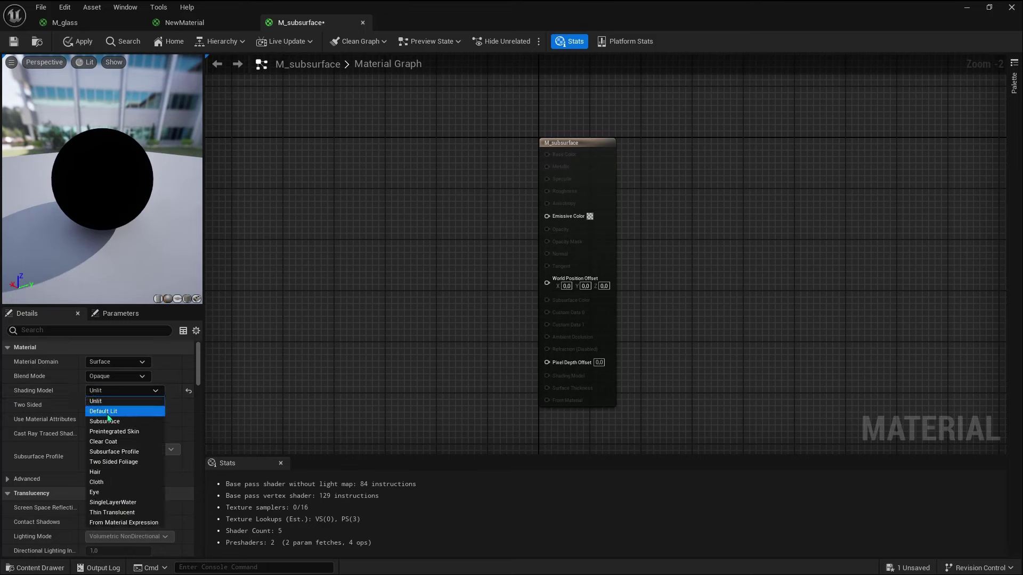
click(109, 415)
drag(145, 185, 138, 243)
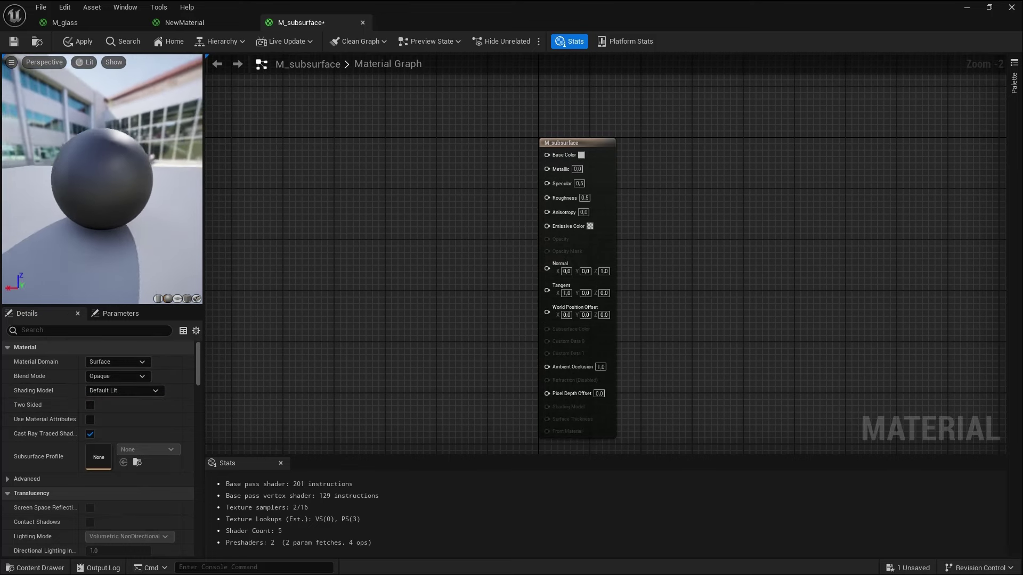
click(152, 391)
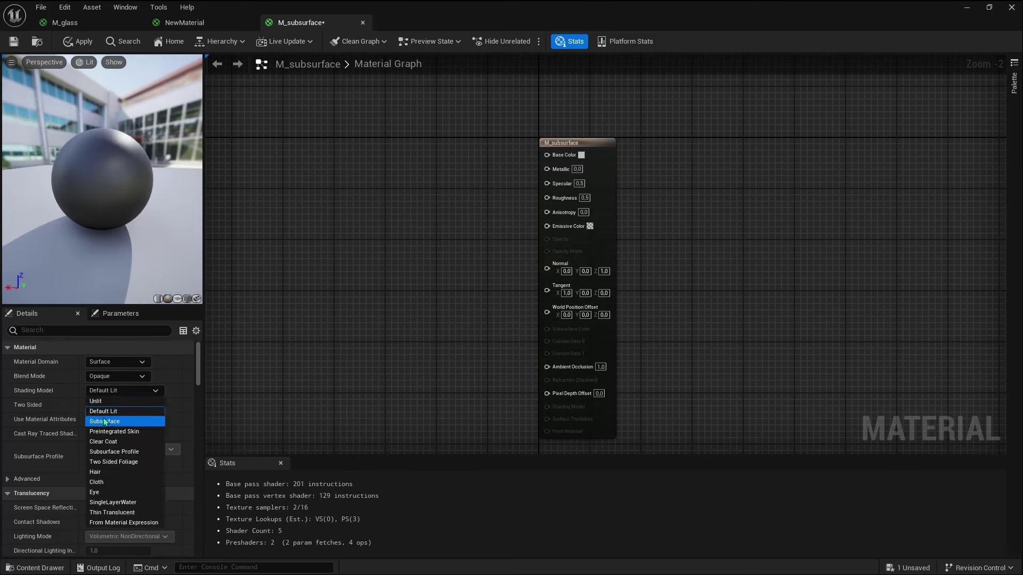
click(99, 422)
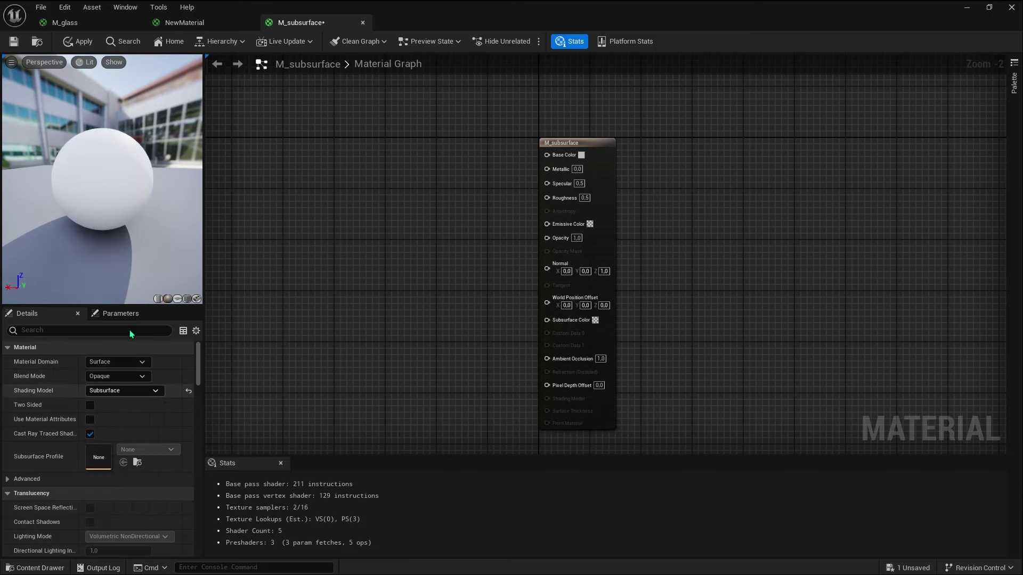
mouse_move(139, 212)
mouse_down()
mouse_move(146, 203)
mouse_move(123, 205)
mouse_up()
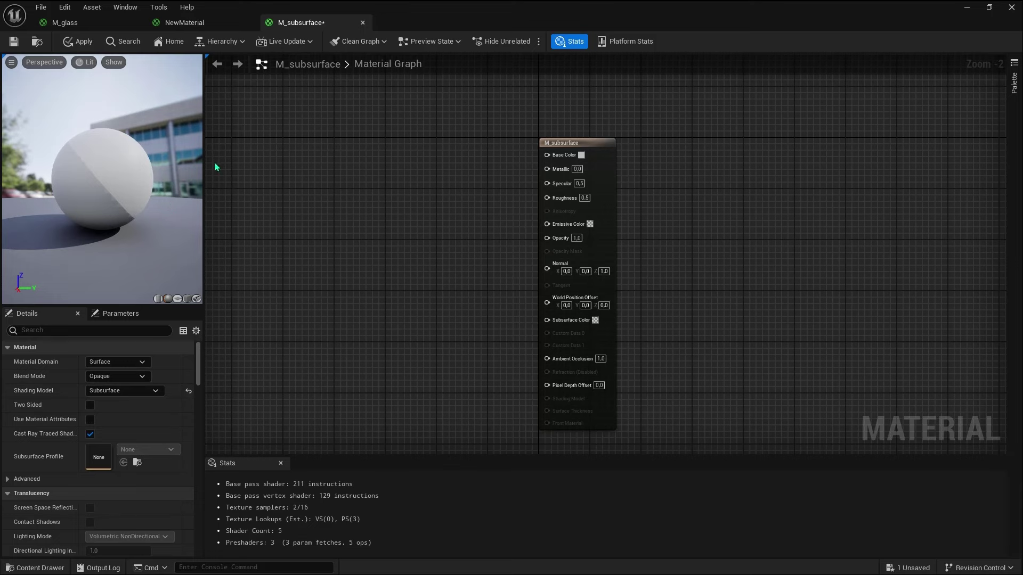
Add a colour constant set to dark green and place it beside the result node
click(365, 153)
mouse_move(456, 177)
mouse_down()
mouse_move(406, 154)
mouse_move(547, 155)
mouse_up()
double_click(346, 183)
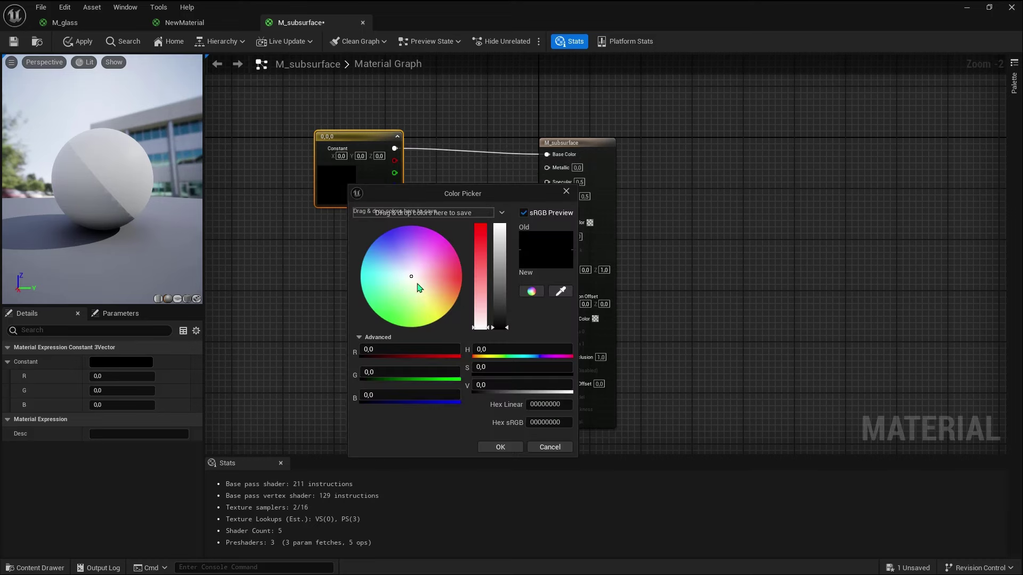
click(371, 302)
drag(499, 226, 499, 310)
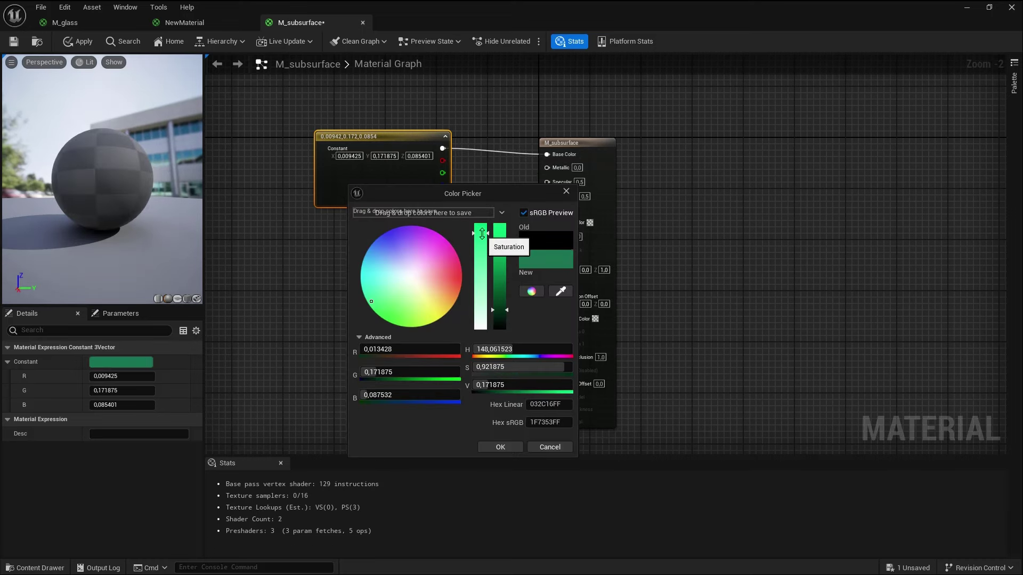
drag(371, 302, 372, 302)
click(500, 447)
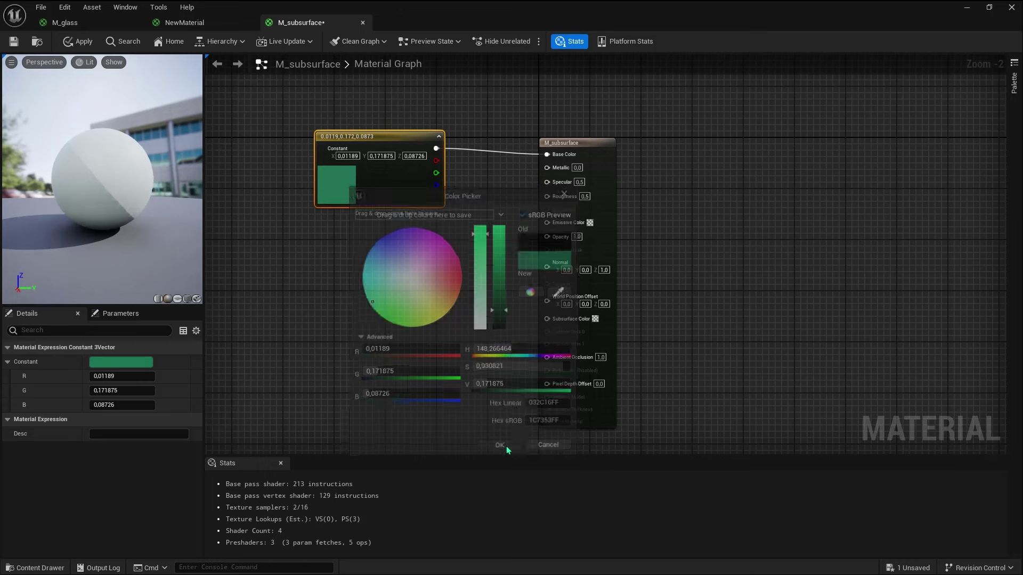
drag(396, 138, 351, 137)
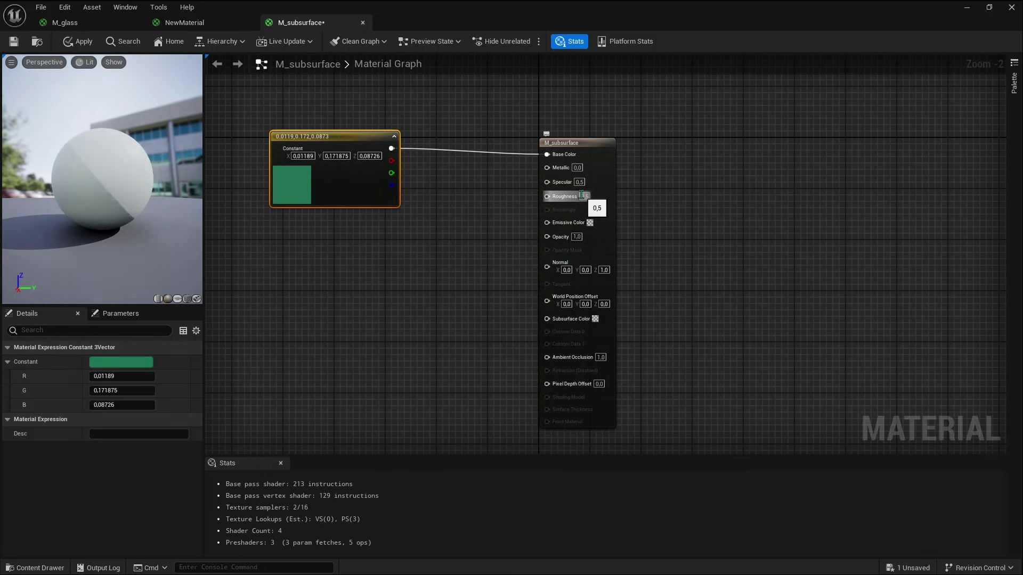
Set Roughness to 0,8 and Opacity to 0, then place a second colour constant
text(0,8)
click(633, 208)
scroll(633, 209, up, 2)
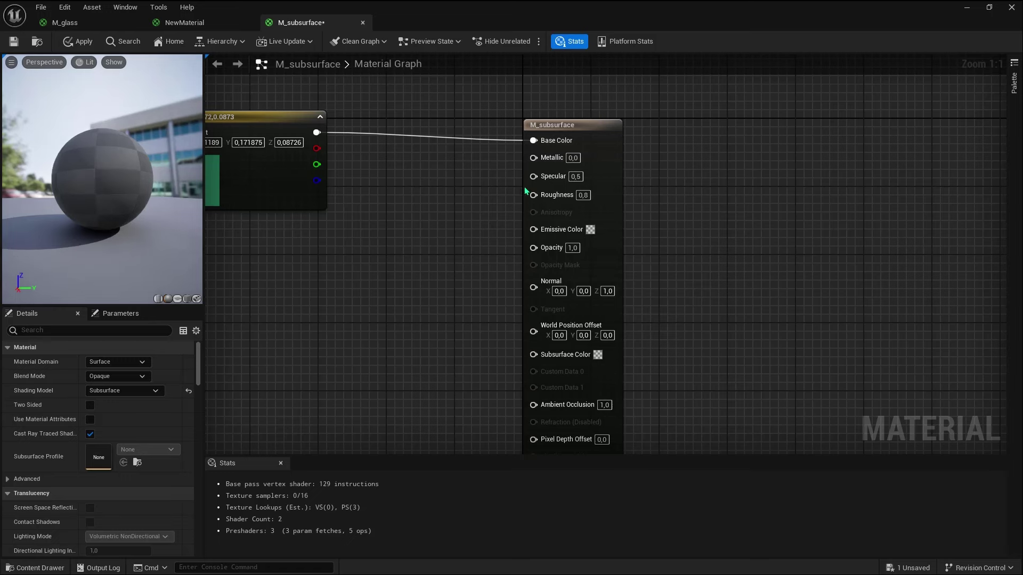
drag(175, 181, 148, 184)
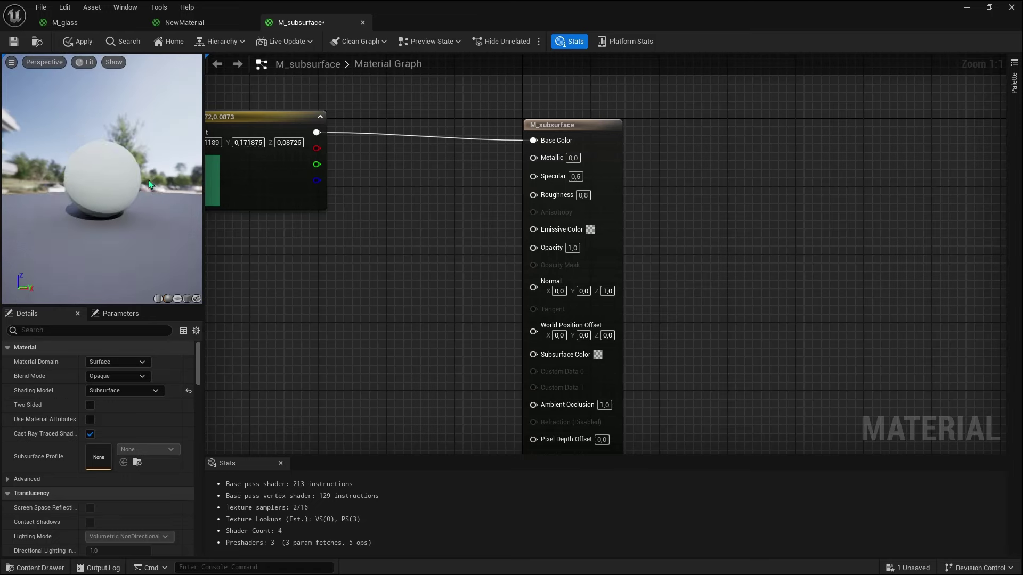
scroll(149, 183, up, 3)
scroll(133, 189, up, 3)
scroll(120, 196, up, 3)
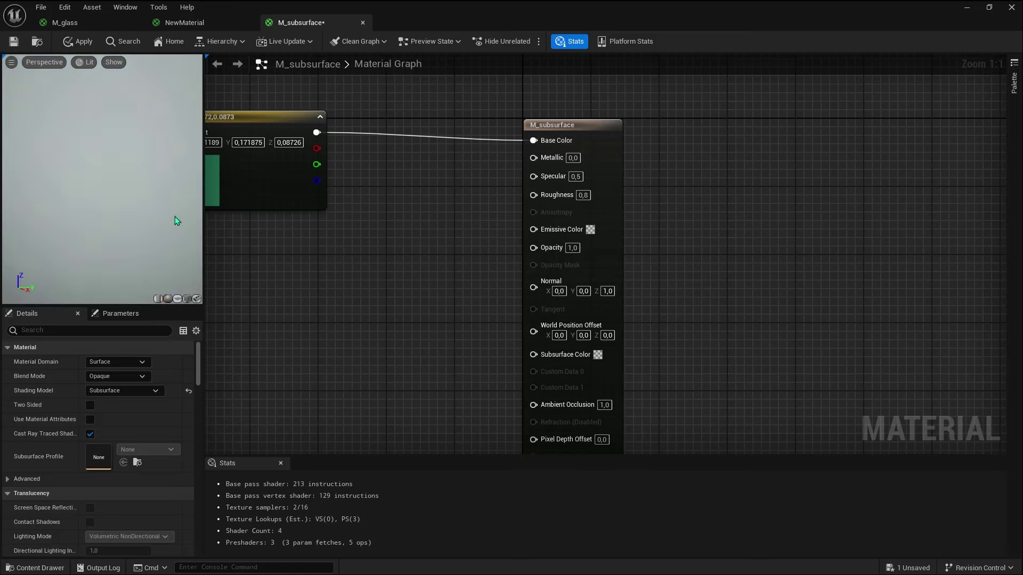
scroll(176, 220, down, 5)
text(0)
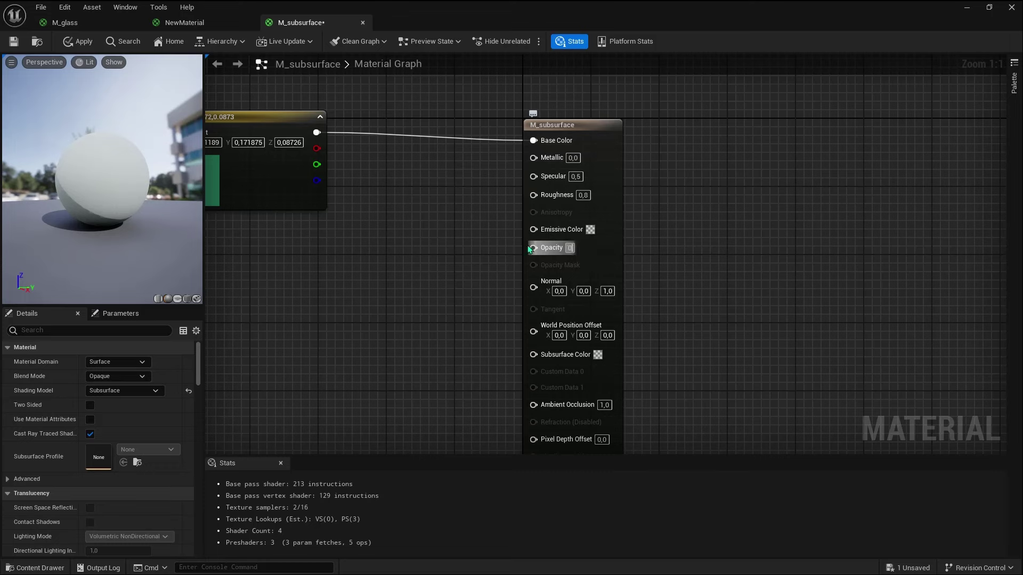
key(Return)
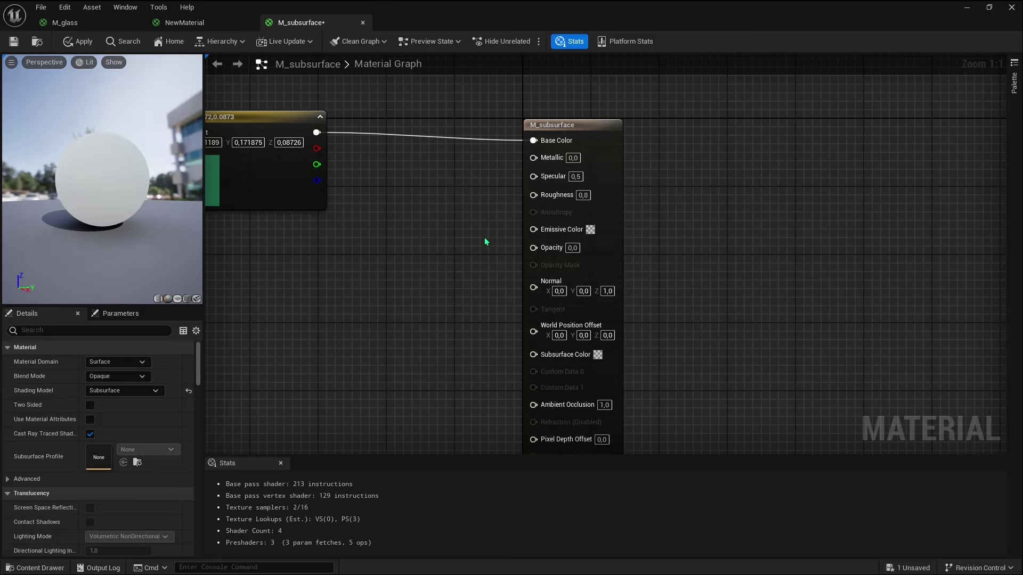
scroll(513, 162, down, 3)
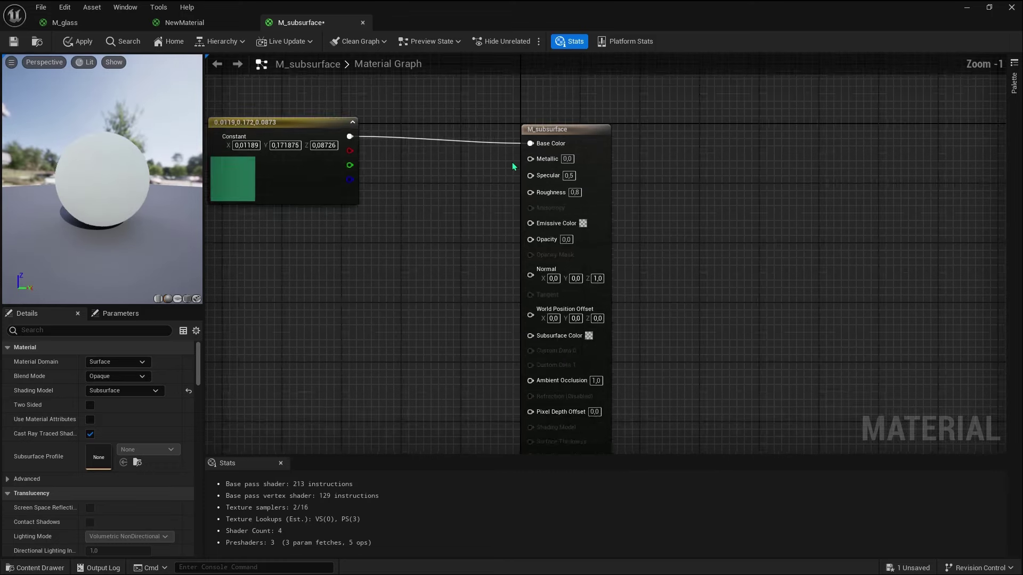
scroll(513, 337, up, 3)
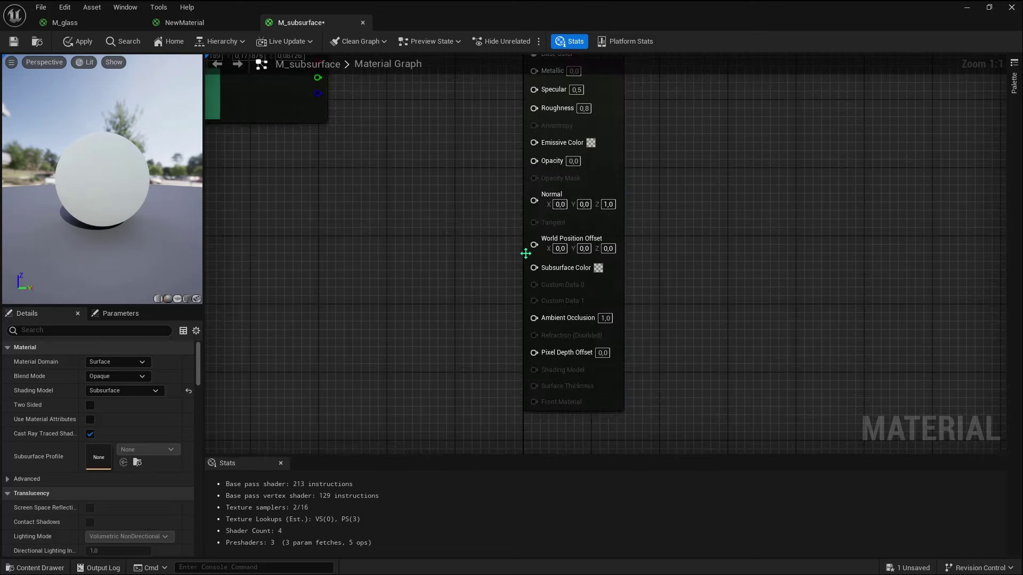
click(304, 256)
Colour the second constant pink (0.729, 0.0836, 0.207), test it on Subsurface Color, then disconnect it
scroll(335, 249, down, 2)
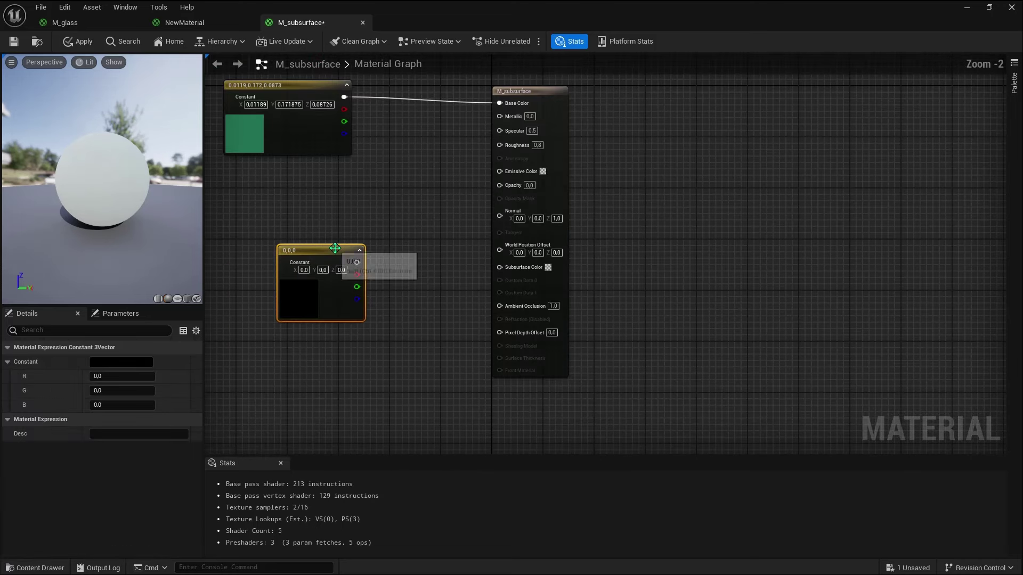
drag(335, 248, 274, 249)
double_click(246, 300)
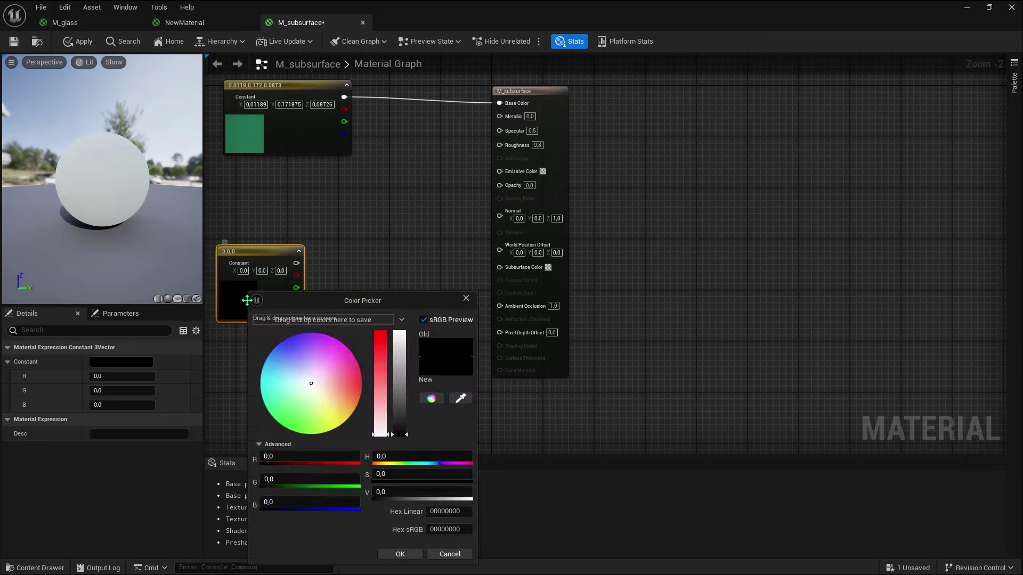
click(355, 374)
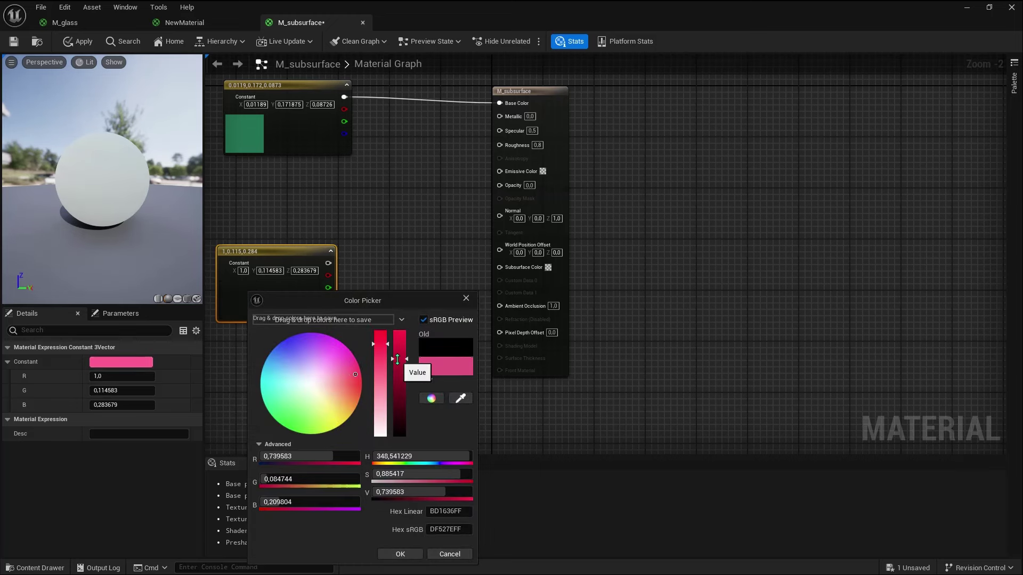
click(400, 554)
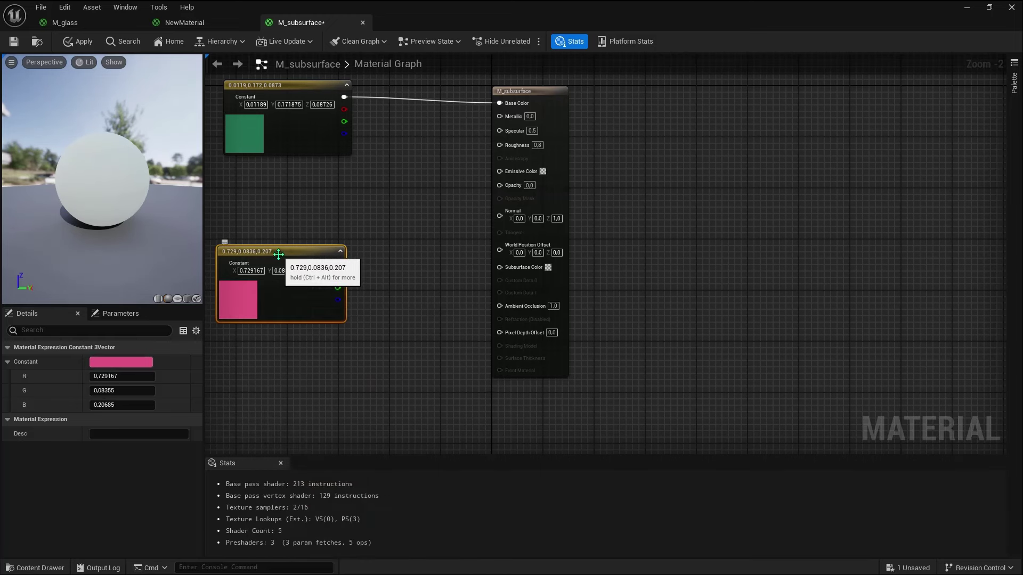
mouse_move(326, 264)
mouse_down()
mouse_move(315, 263)
mouse_move(499, 267)
mouse_up()
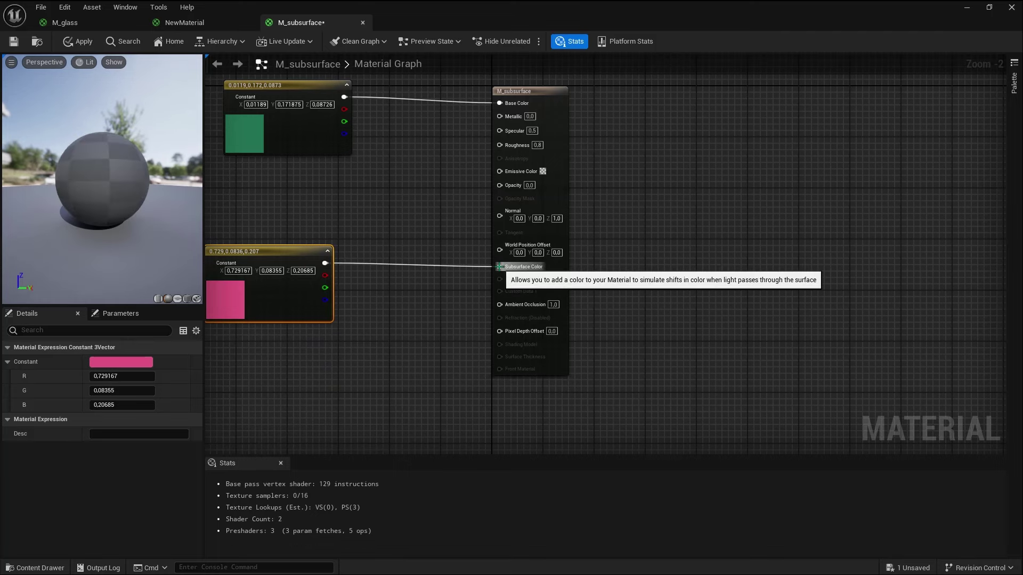
drag(94, 185, 160, 188)
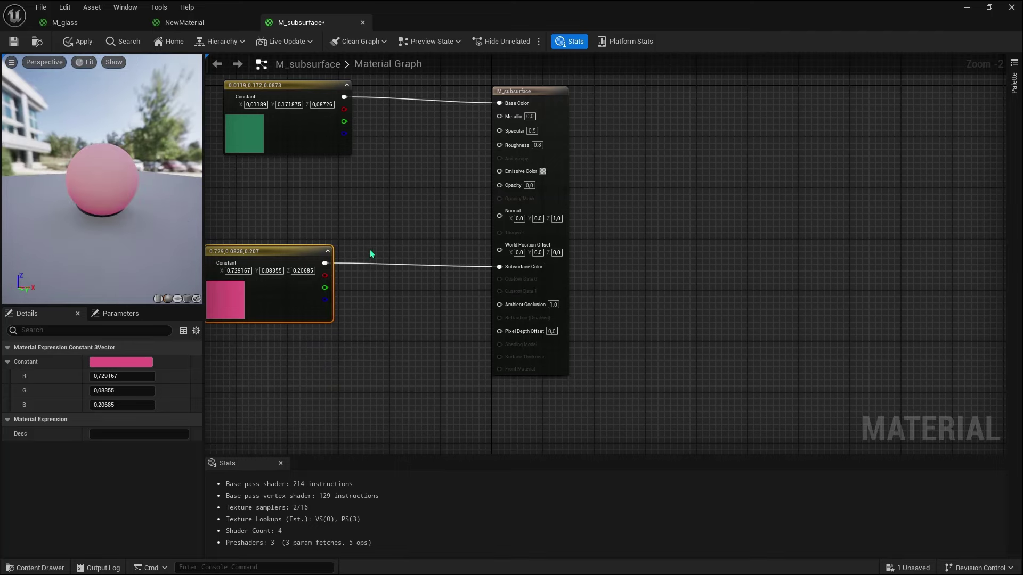
alt+click(406, 264)
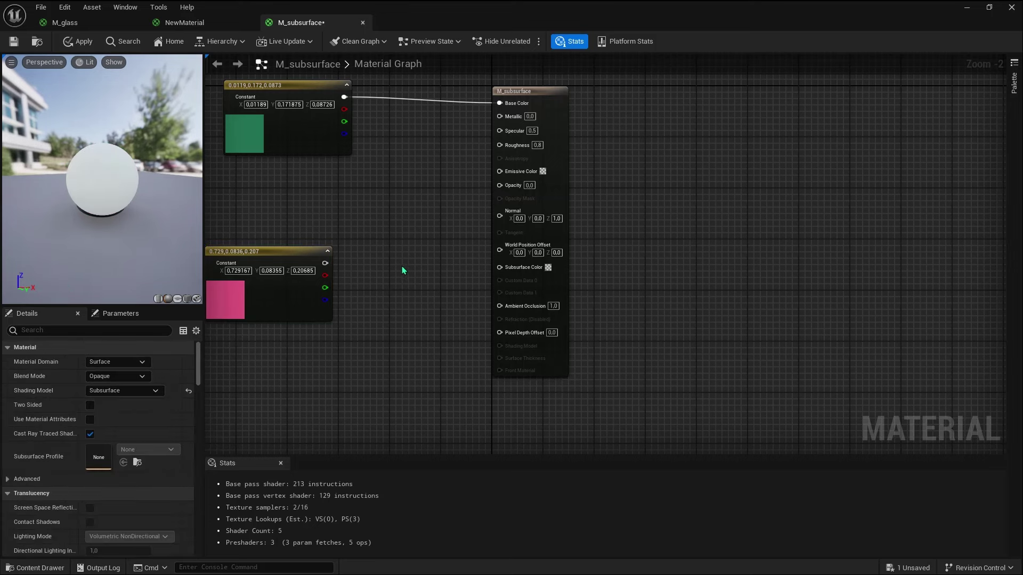
Feed the pink constant through a Multiply node into Subsurface Color
drag(325, 264, 372, 264)
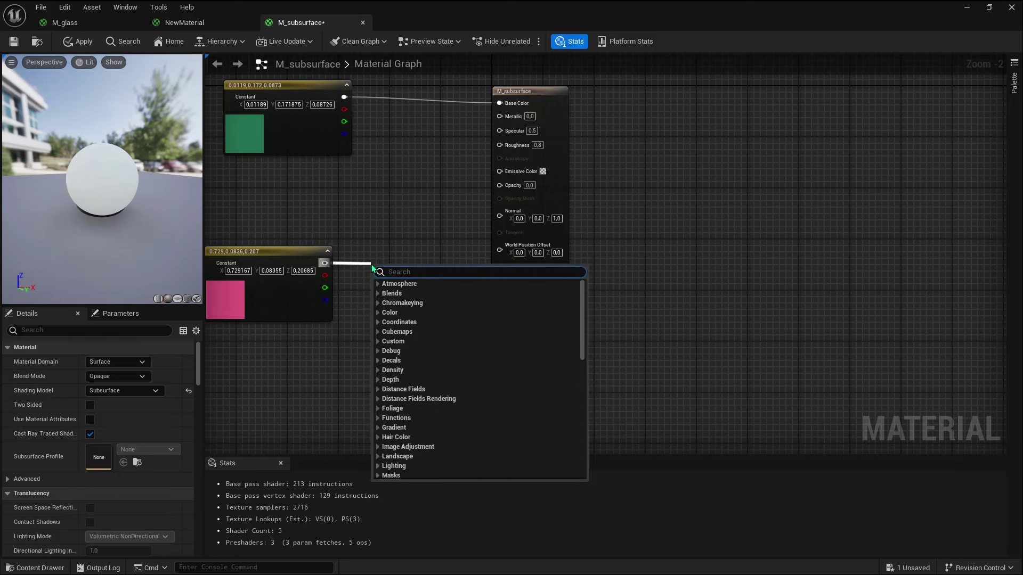
text(mul)
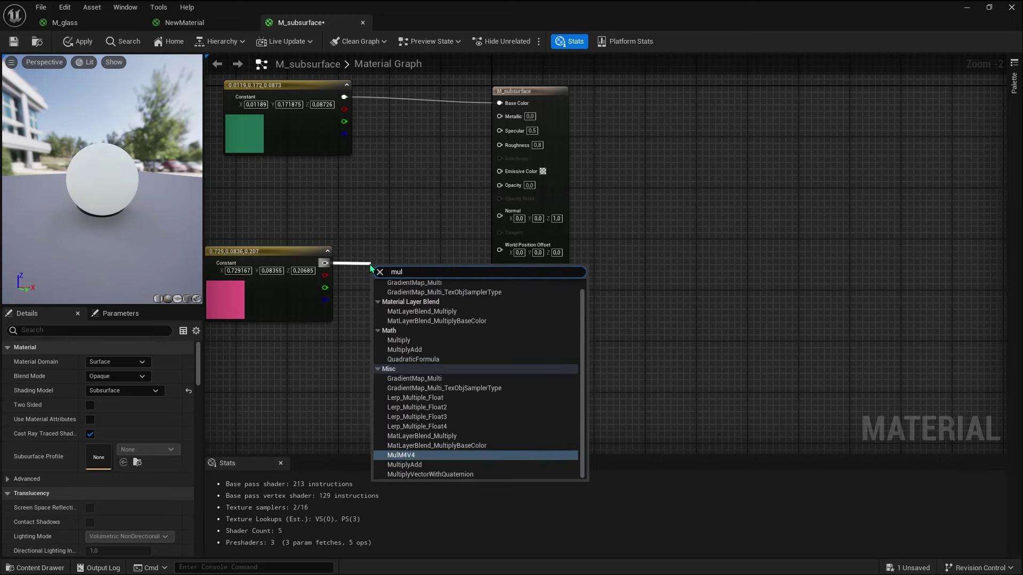
click(401, 339)
drag(411, 280, 499, 267)
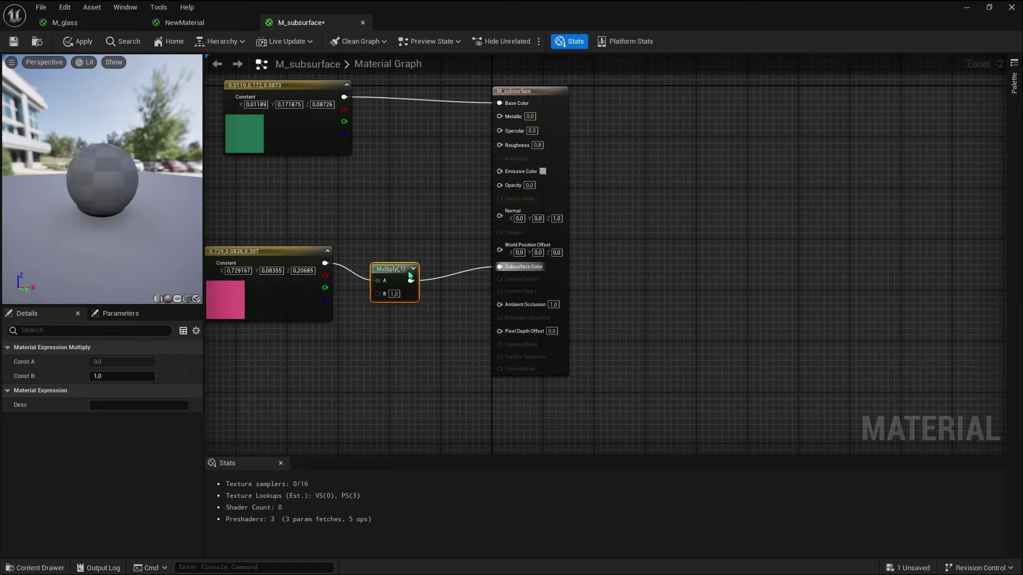
drag(387, 270, 419, 265)
Add a constant, convert it to a parameter named 'intensity', and place it by Multiply
click(350, 319)
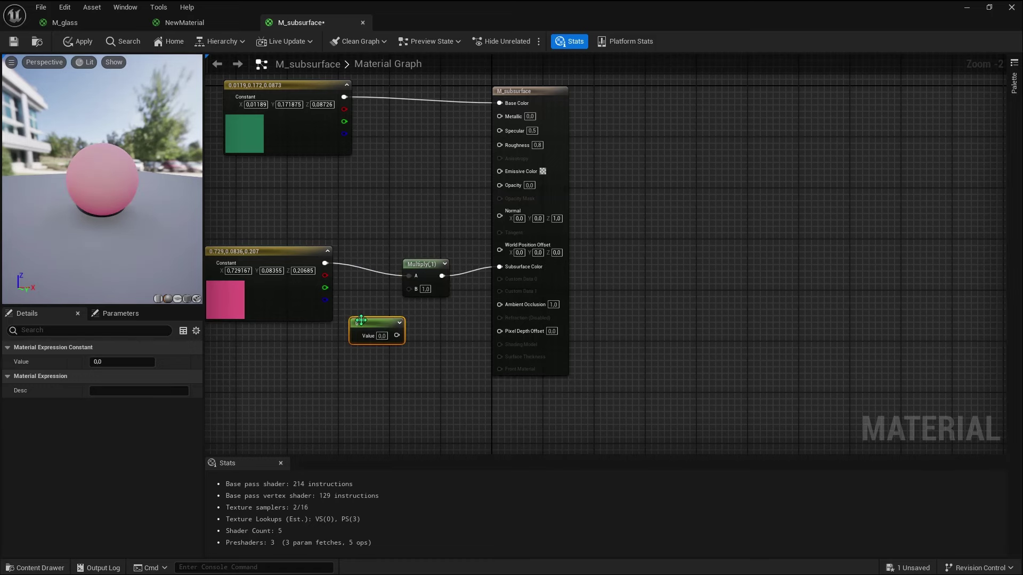
mouse_move(357, 319)
mouse_down()
mouse_move(357, 296)
mouse_move(363, 340)
mouse_up()
right_click(372, 334)
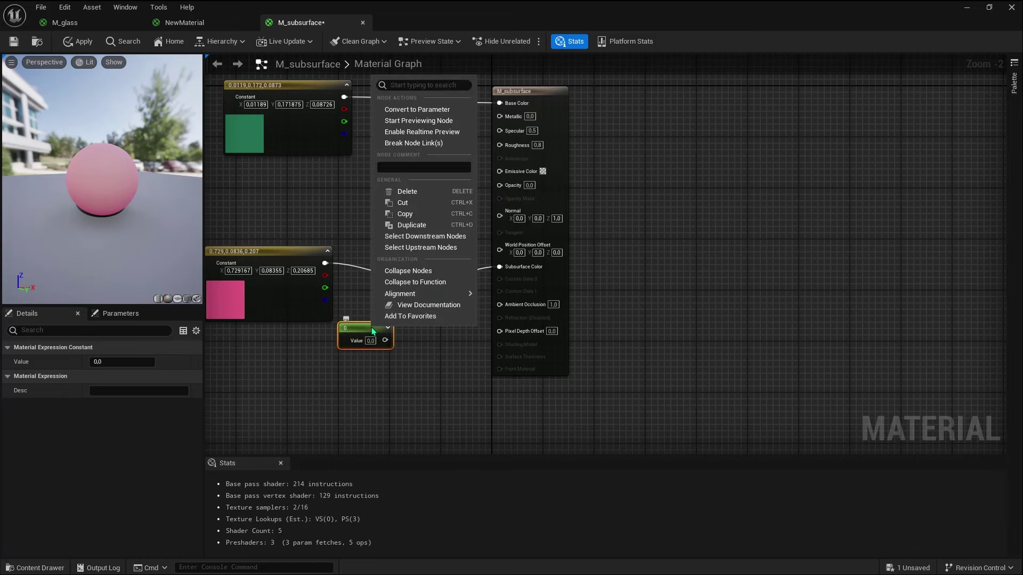
click(426, 109)
text(intensi)
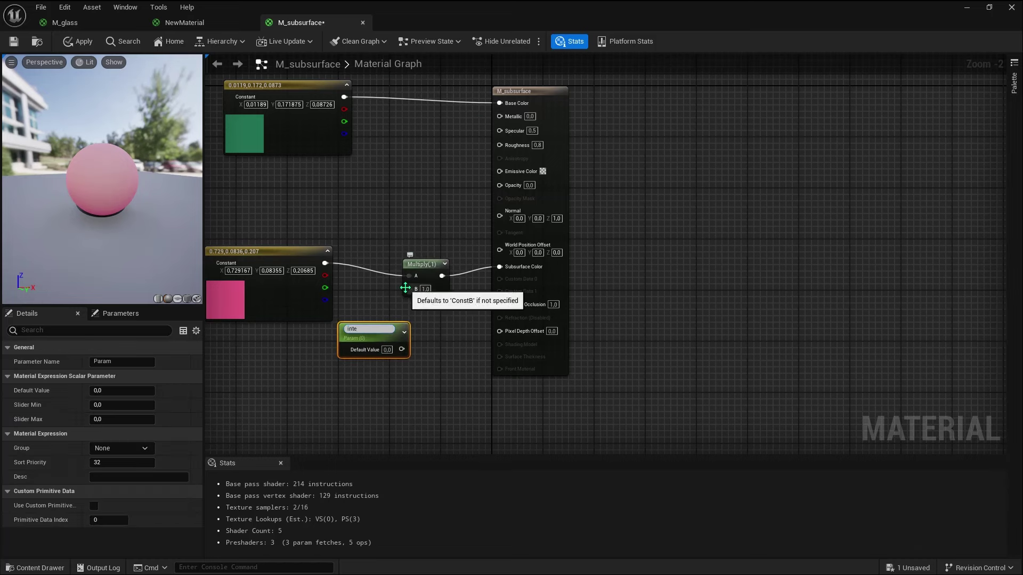
text(ty)
key(Return)
mouse_move(377, 335)
mouse_down()
mouse_move(300, 339)
mouse_move(416, 292)
mouse_up()
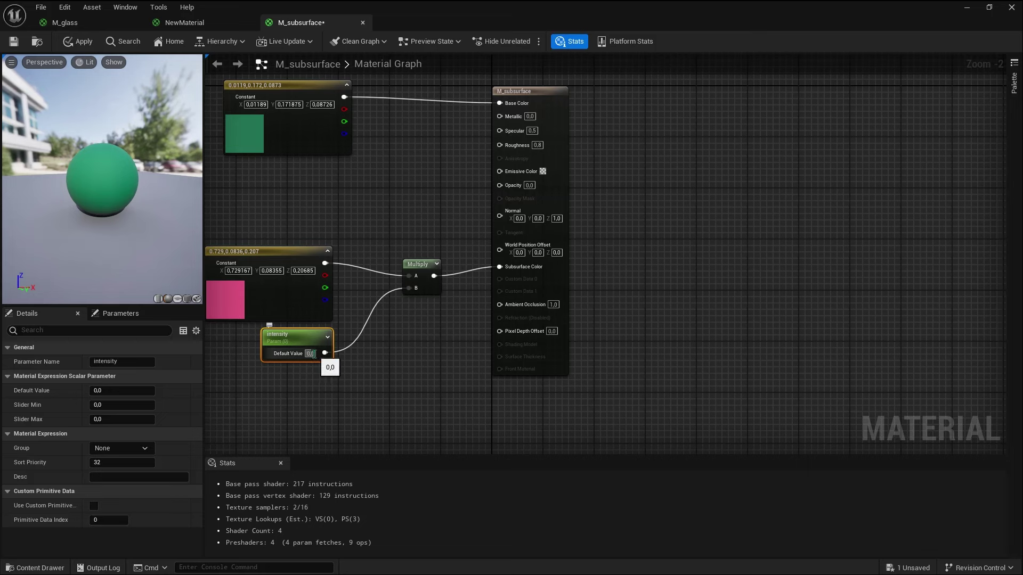
Set the intensity value to 0,01, then raise it to 0,03 while checking the preview
text(1)
key(Return)
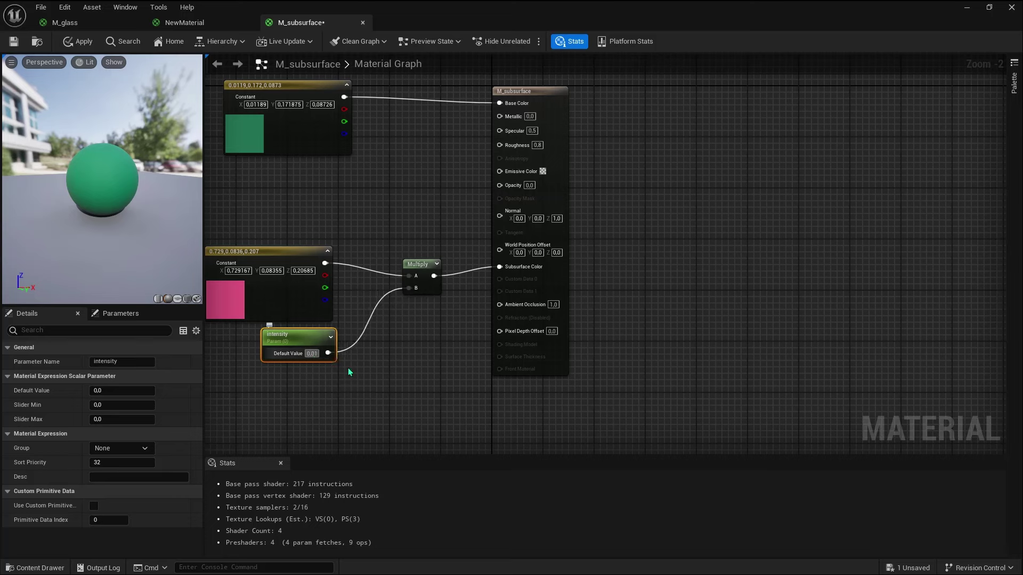
click(359, 372)
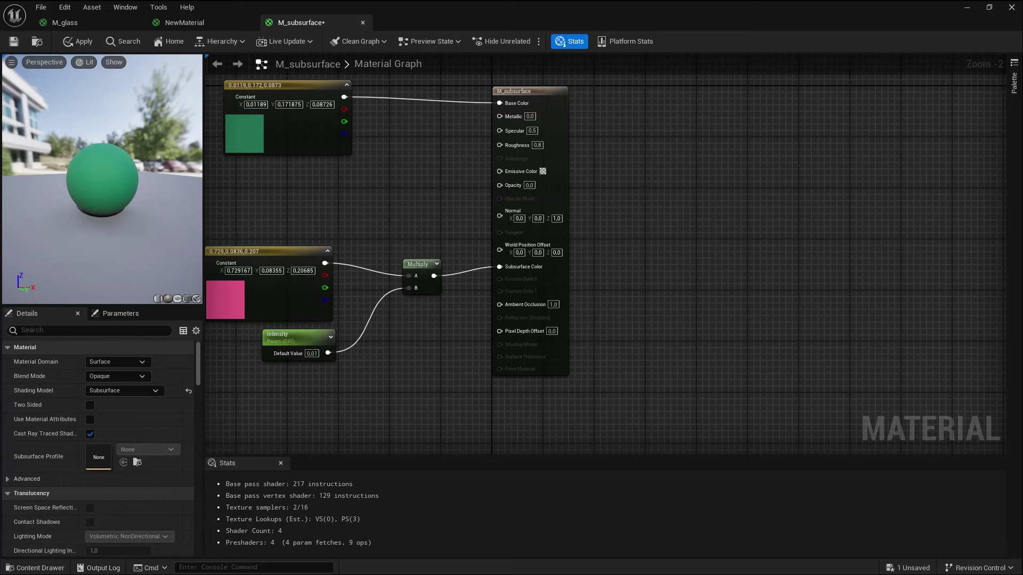
mouse_move(111, 202)
mouse_down()
mouse_move(107, 160)
mouse_move(101, 176)
mouse_move(122, 181)
mouse_move(106, 160)
mouse_up()
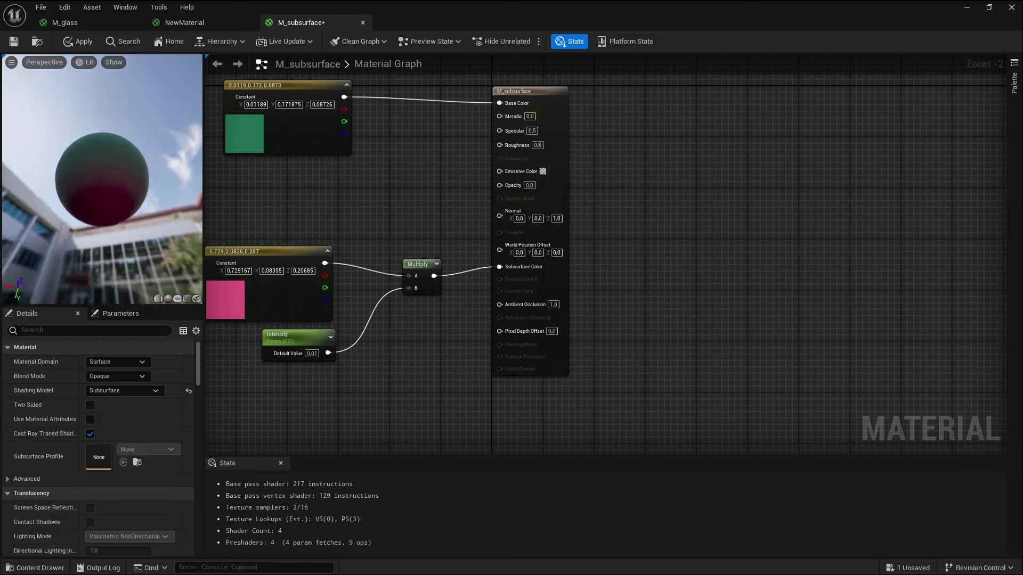
drag(106, 160, 123, 176)
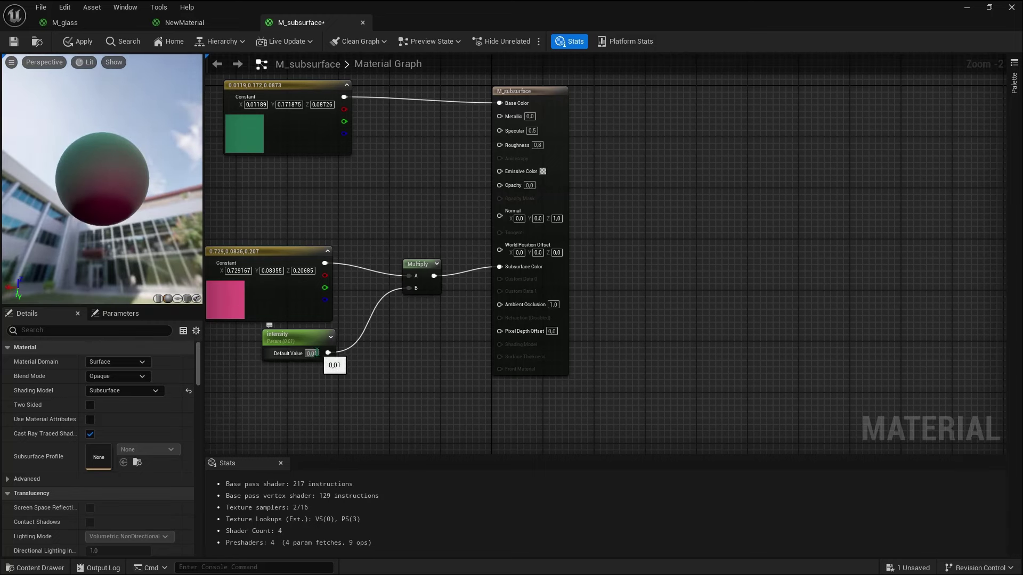
text(0,03)
key(Return)
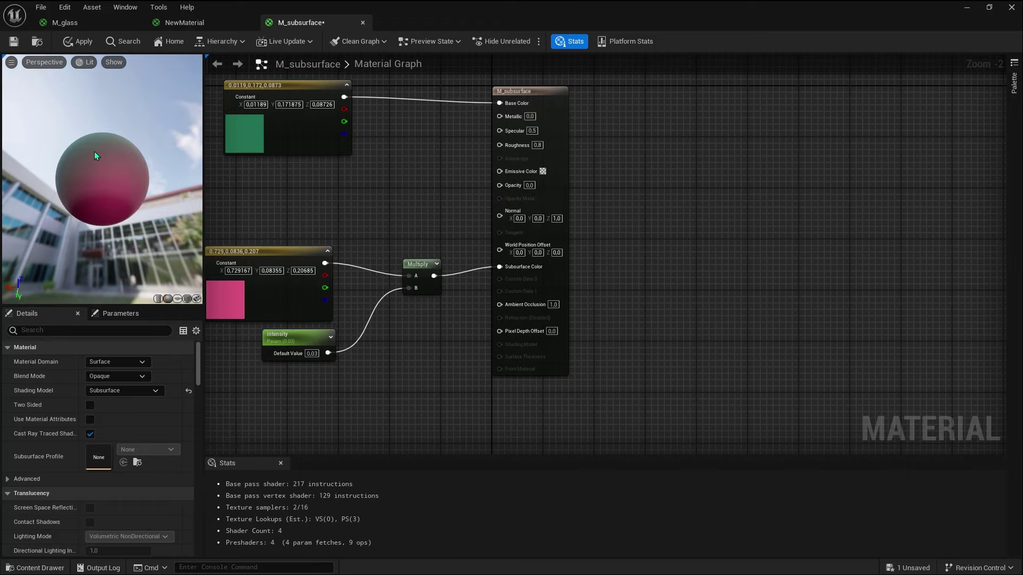
mouse_move(106, 176)
mouse_down()
mouse_move(122, 160)
mouse_move(138, 176)
mouse_up()
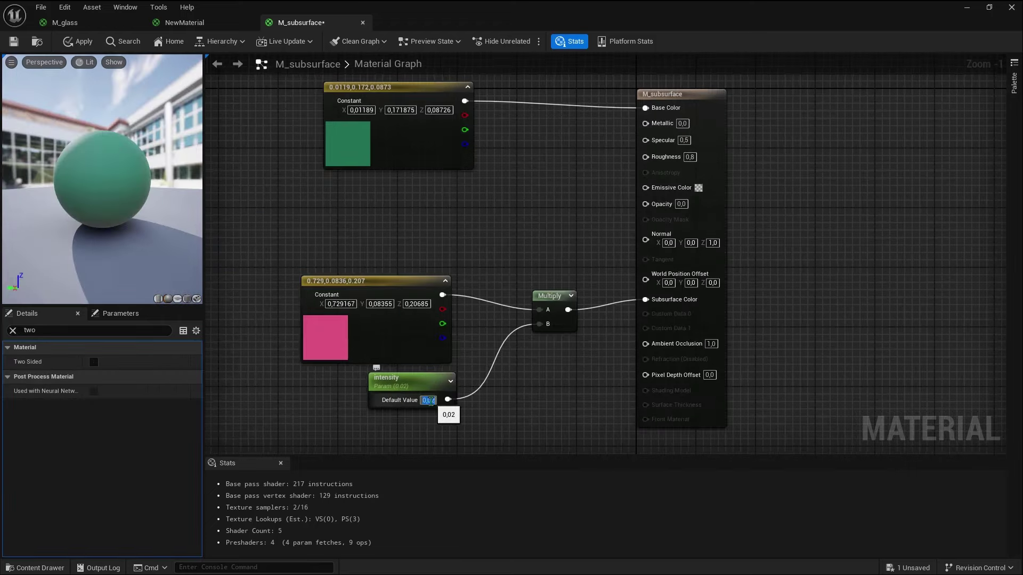
Darken the green base colour, lower the pink's saturation, and apply the material
scroll(444, 400, down, 2)
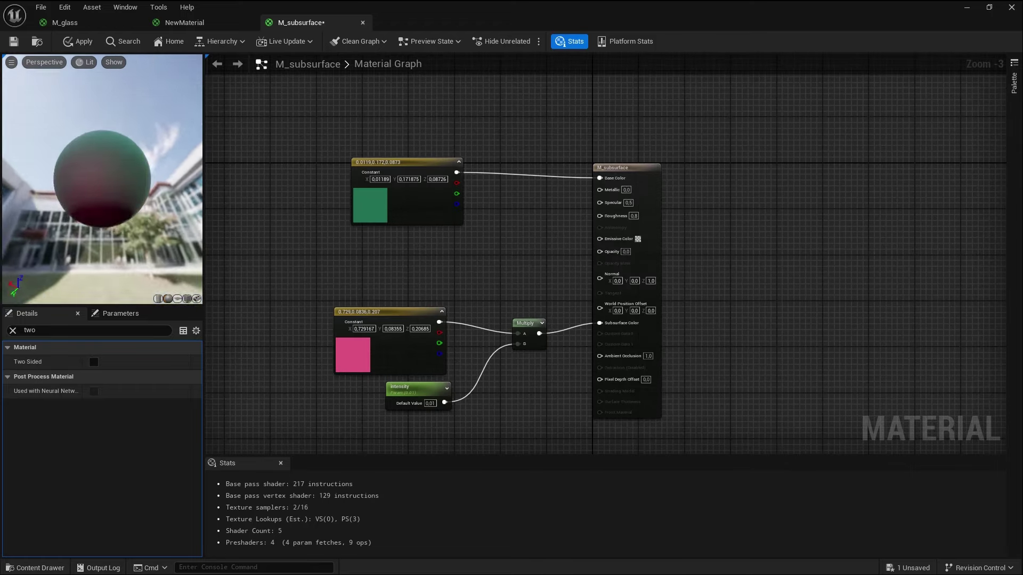
double_click(378, 208)
click(539, 468)
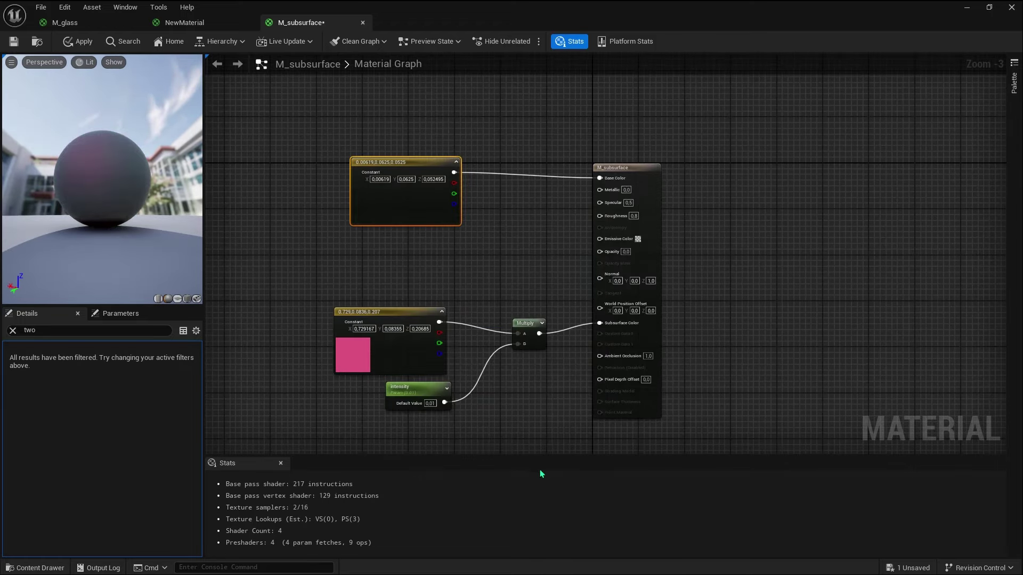
double_click(361, 366)
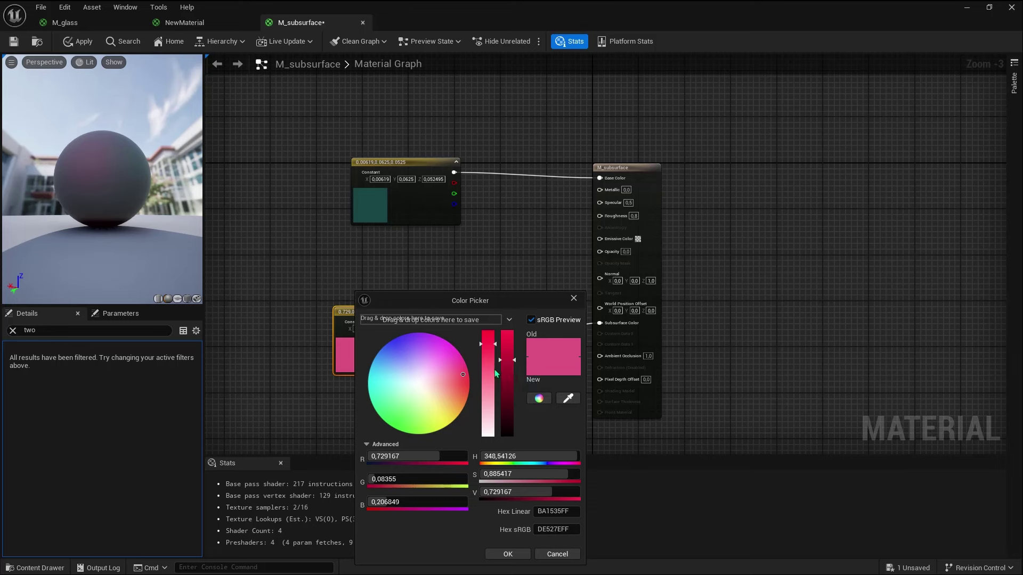
drag(494, 356, 490, 372)
click(507, 554)
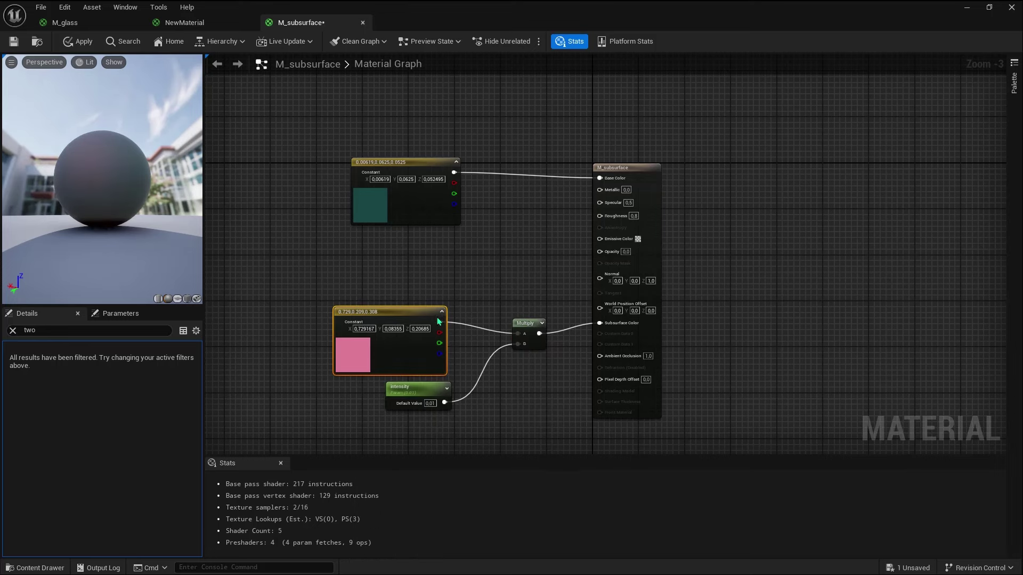
click(82, 41)
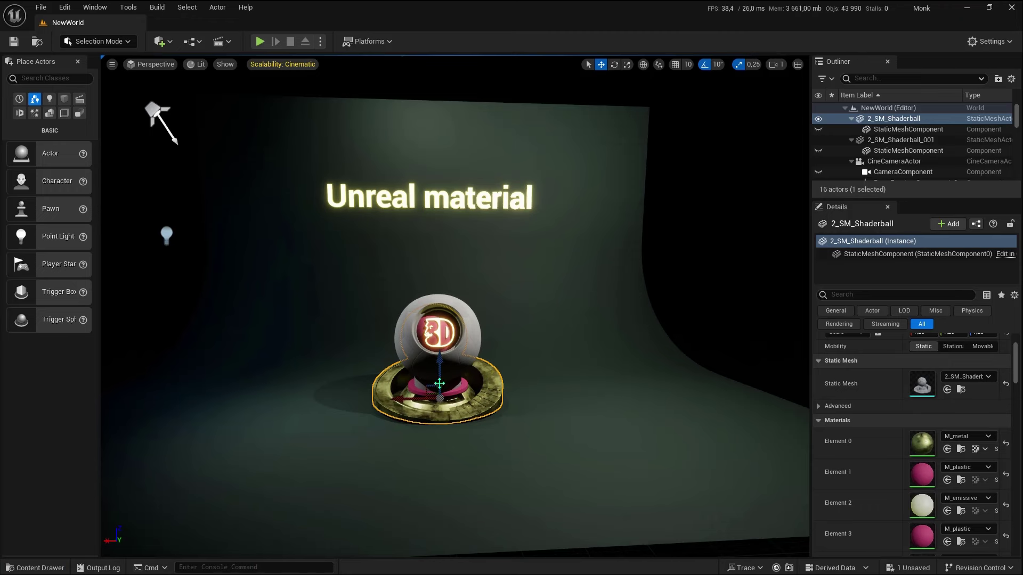
Drag M_subsurface from the Content Drawer onto the shaderball's sphere
scroll(432, 384, up, 1)
key(ctrl+space)
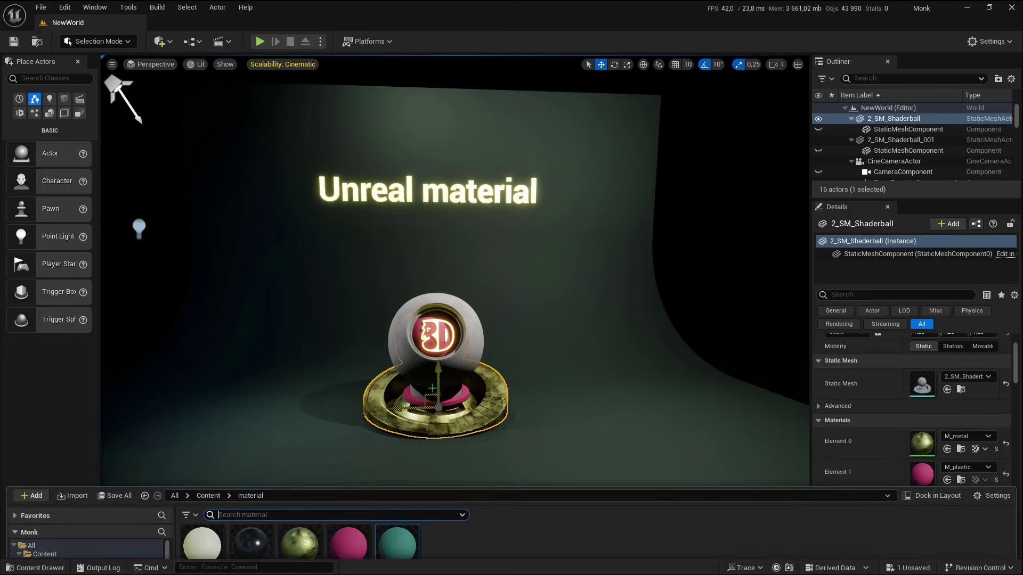
drag(418, 404, 418, 405)
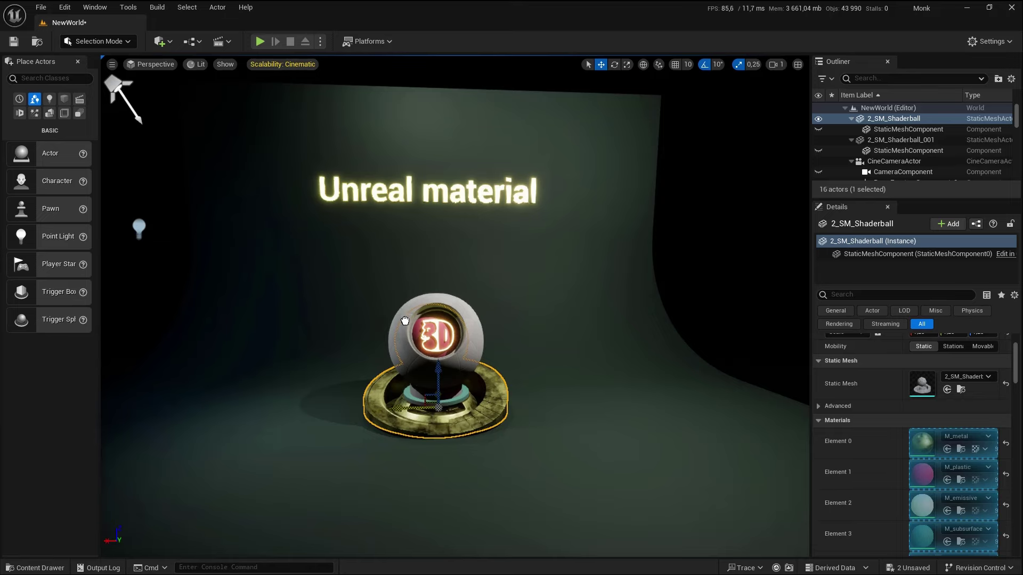
scroll(405, 321, up, 2)
click(504, 416)
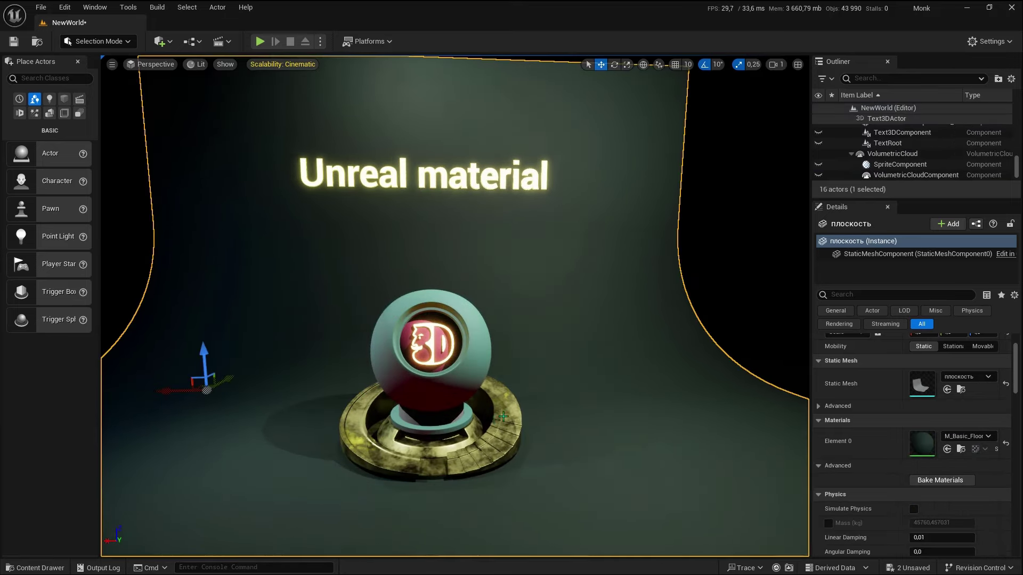
alt+drag(503, 416, 404, 416)
scroll(458, 298, up, 2)
Drop M_plastic onto the shaderball's inner base ring
key(ctrl+space)
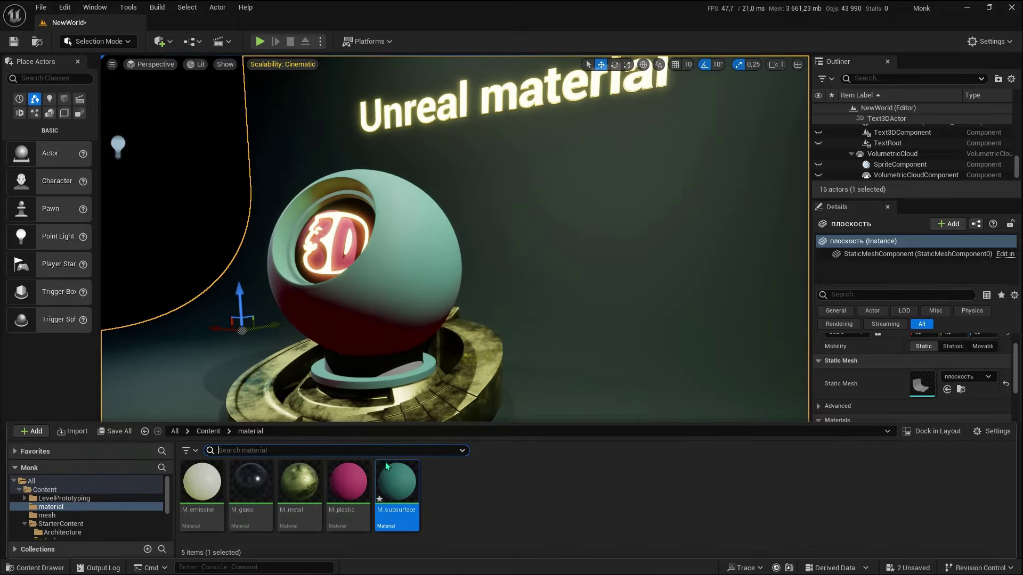
mouse_move(348, 482)
mouse_down()
mouse_move(365, 384)
mouse_move(400, 373)
mouse_up()
key(ctrl+space)
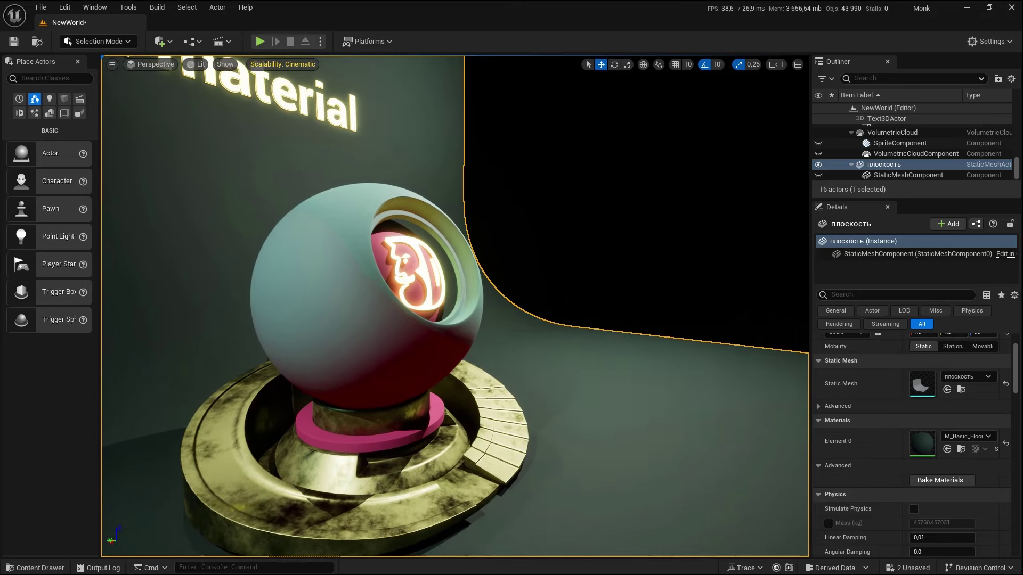
Lower camera speed to 0.1 to fly close to the shaderball, then restore it to 1
click(775, 65)
drag(675, 90, 671, 89)
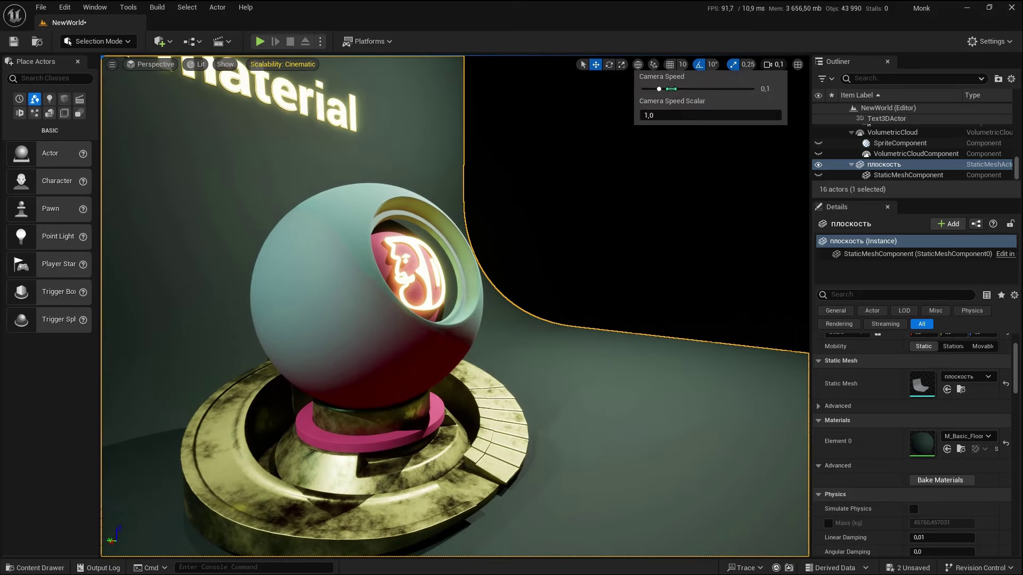
right_drag(685, 232, 646, 228)
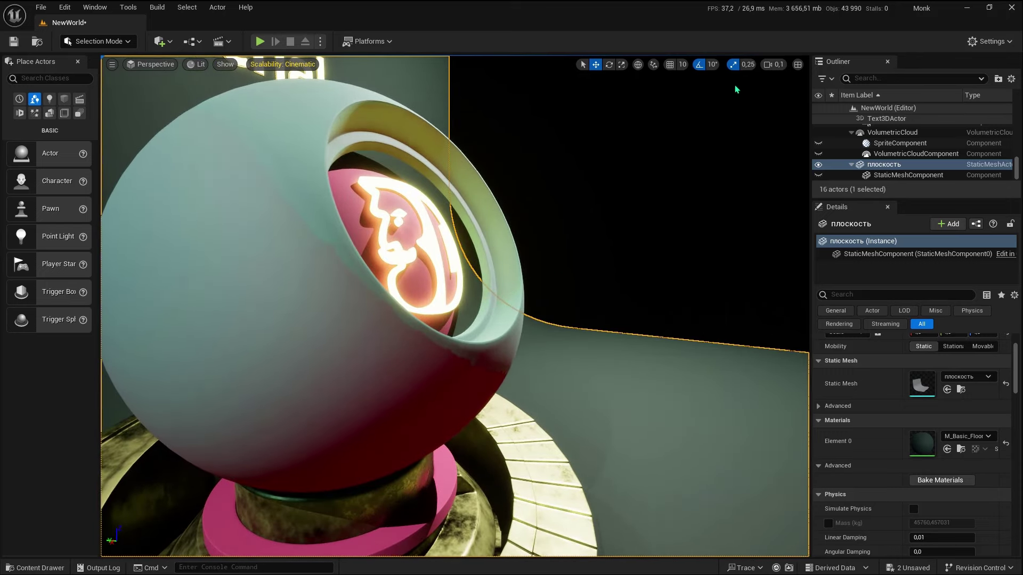
click(773, 66)
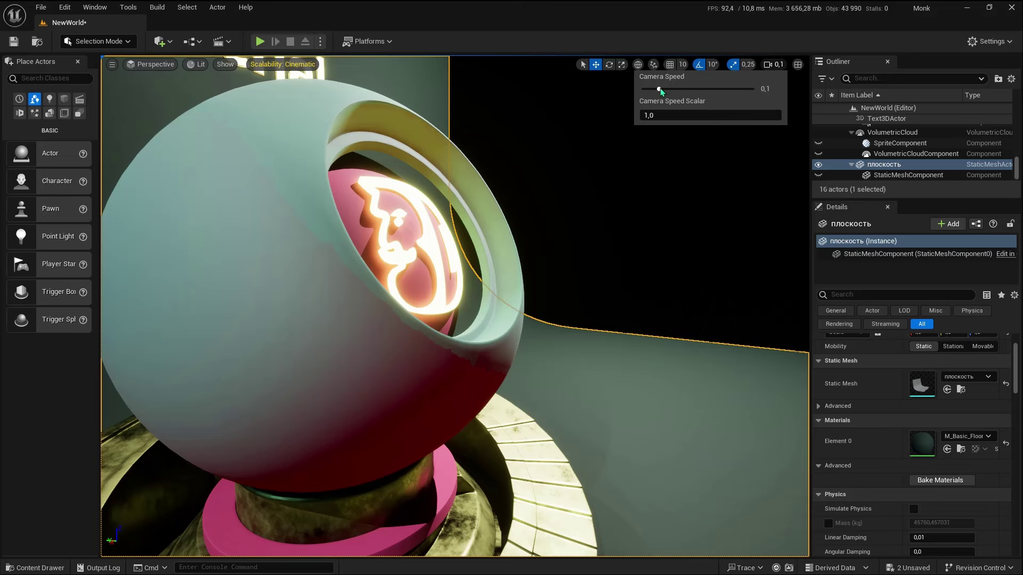
drag(674, 86, 702, 86)
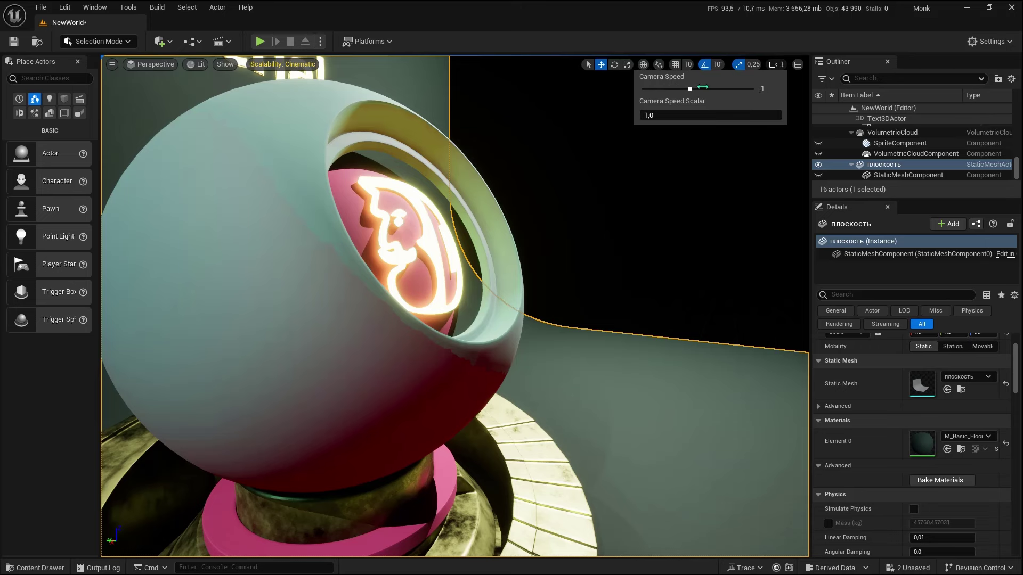
click(664, 157)
Open M_subsurface, preview it on a plane, tick Two Sided, and return to the level
key(ctrl+space)
double_click(397, 482)
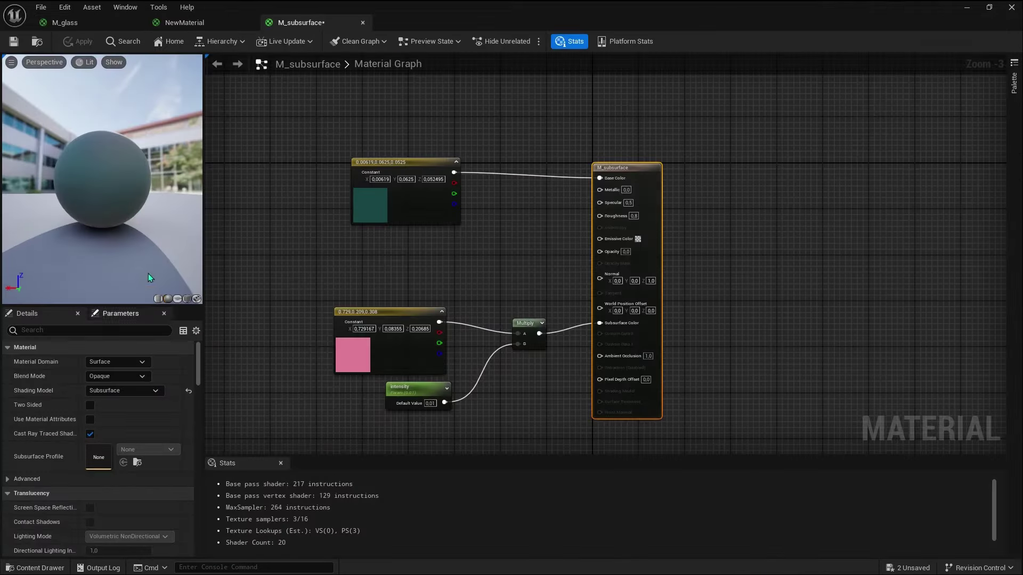
click(178, 299)
drag(101, 181, 123, 176)
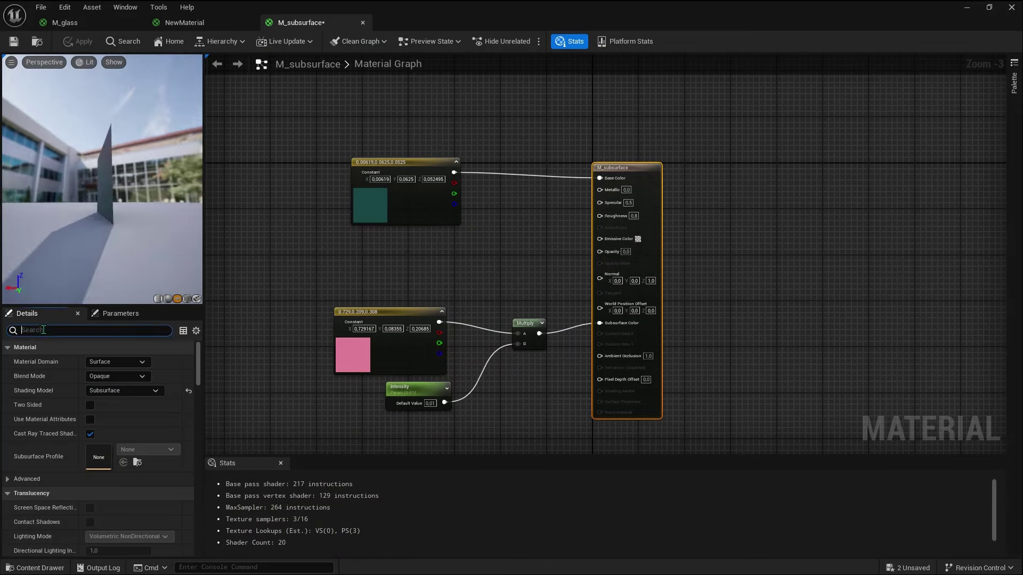
text(two)
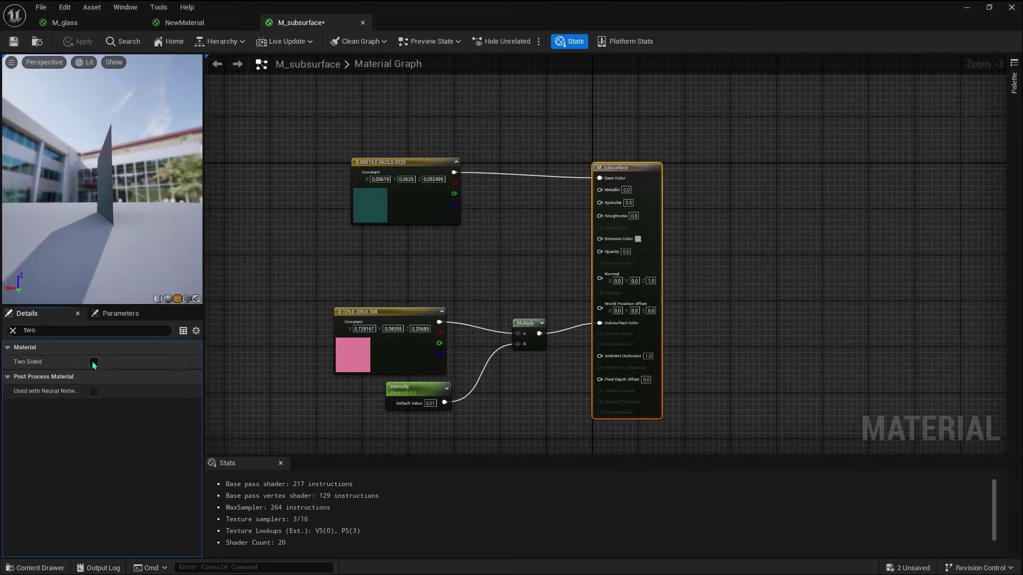
click(94, 362)
drag(101, 181, 80, 176)
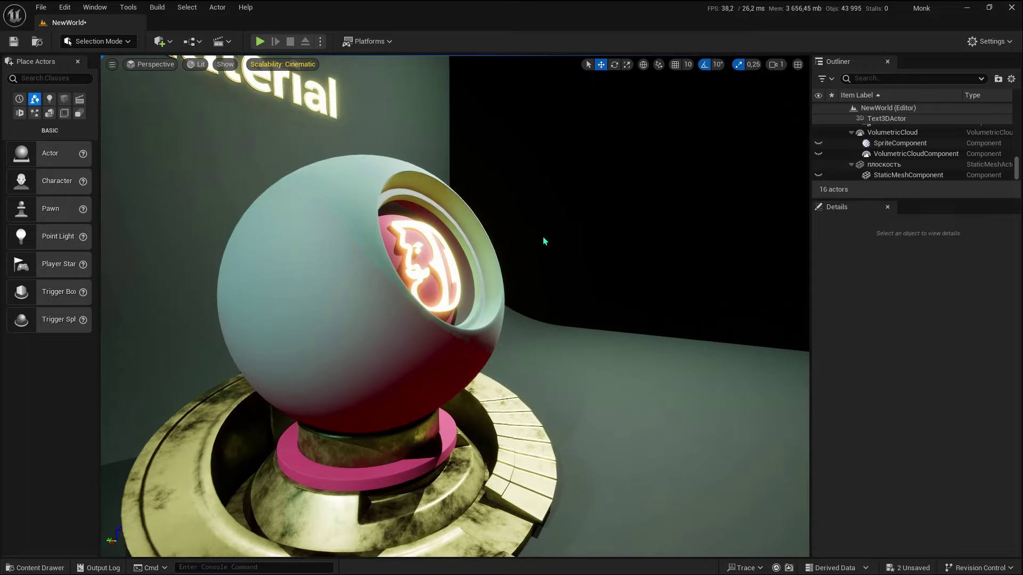
right_drag(543, 241, 543, 242)
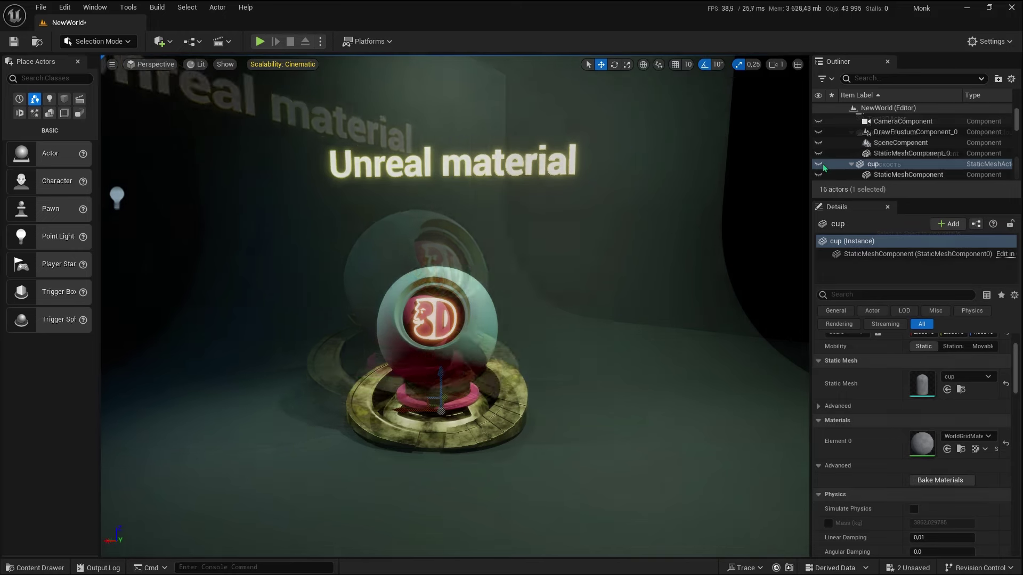
Apply M_glass to the cup, then deselect it with Escape
key(ctrl+space)
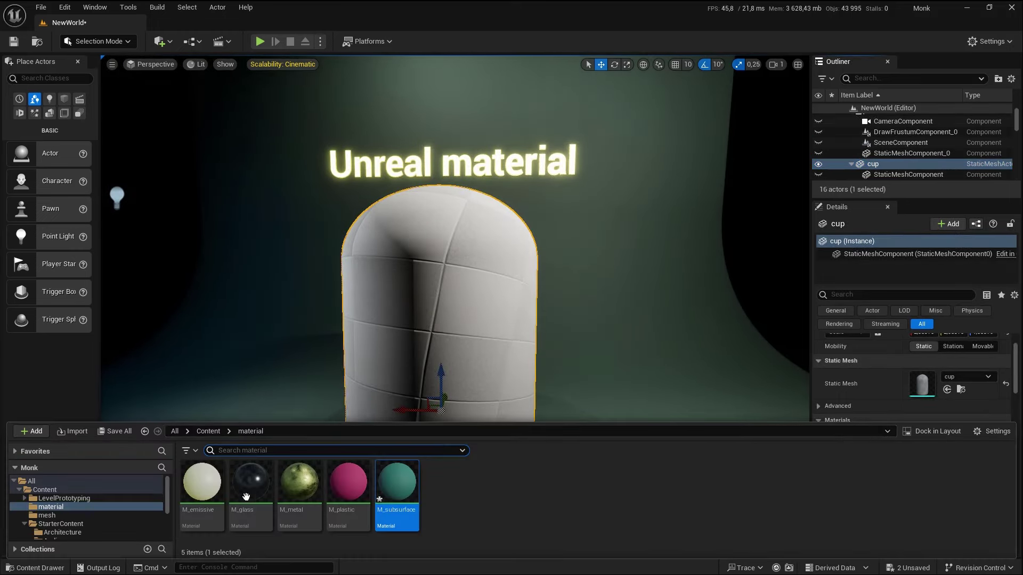
drag(251, 493, 424, 308)
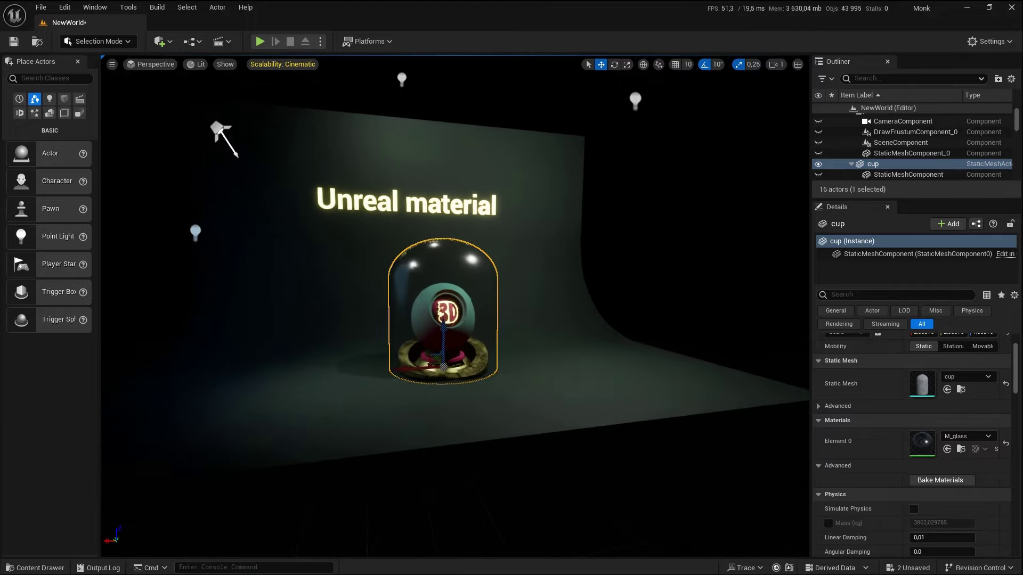
key(Escape)
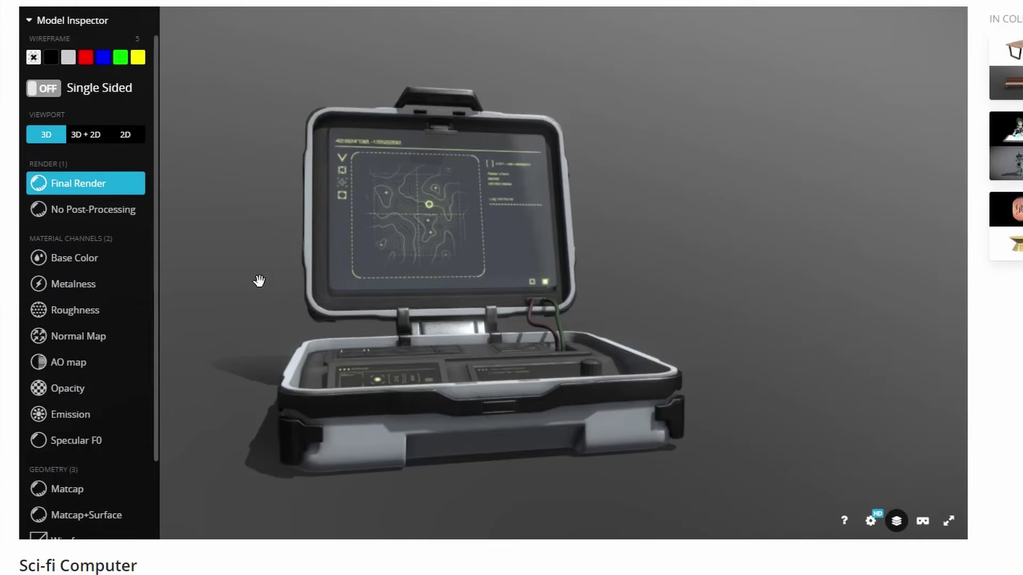
click(83, 263)
mouse_move(429, 353)
mouse_down()
mouse_move(605, 361)
mouse_move(503, 376)
mouse_move(431, 359)
mouse_move(481, 377)
mouse_up()
click(106, 287)
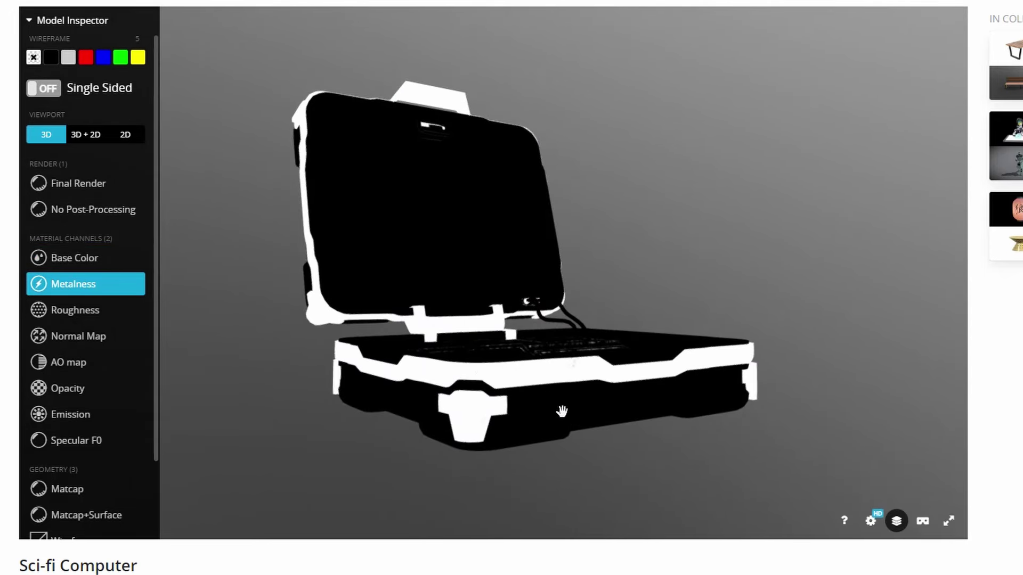
click(79, 184)
mouse_move(525, 384)
mouse_down()
mouse_move(548, 359)
mouse_move(527, 360)
mouse_move(525, 394)
mouse_up()
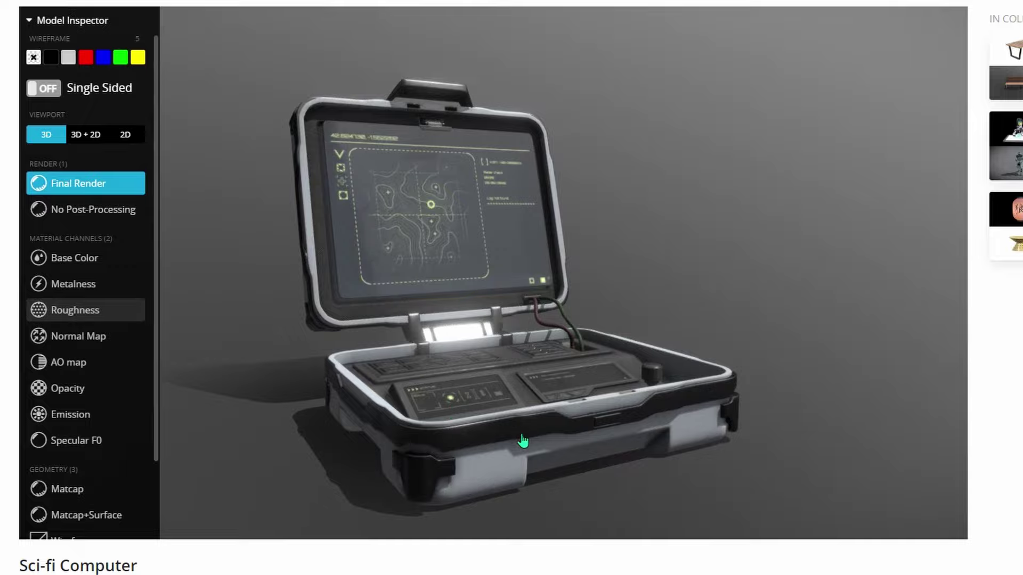
click(80, 310)
click(118, 341)
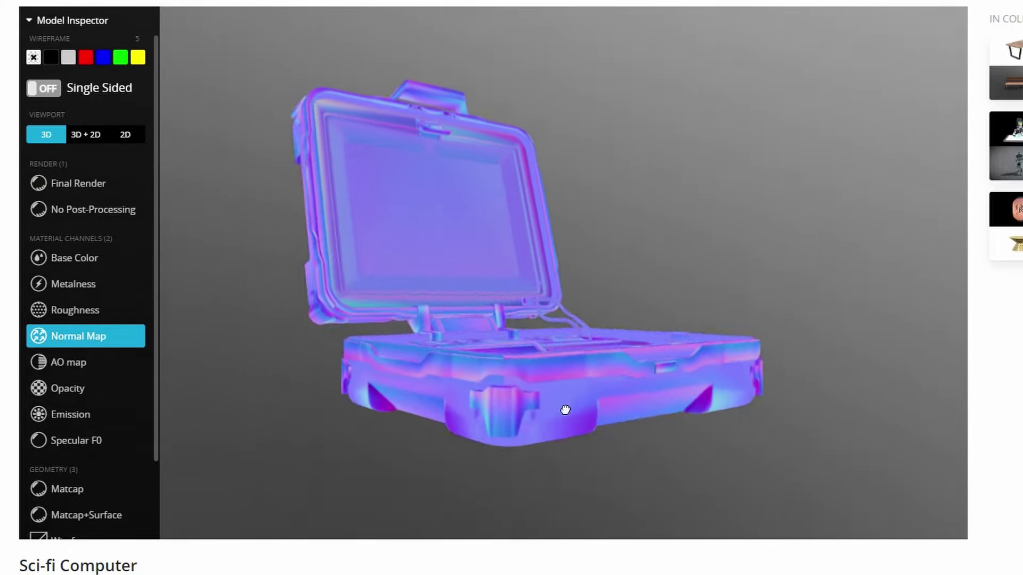
mouse_move(565, 410)
mouse_down()
mouse_move(495, 415)
mouse_move(451, 331)
mouse_up()
click(50, 57)
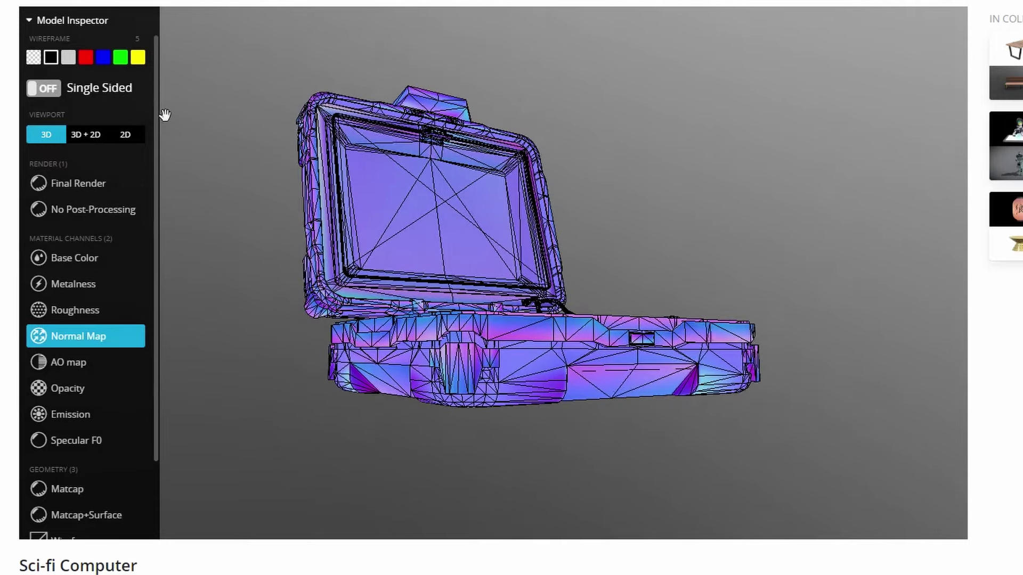
click(33, 57)
click(69, 362)
drag(515, 393, 528, 308)
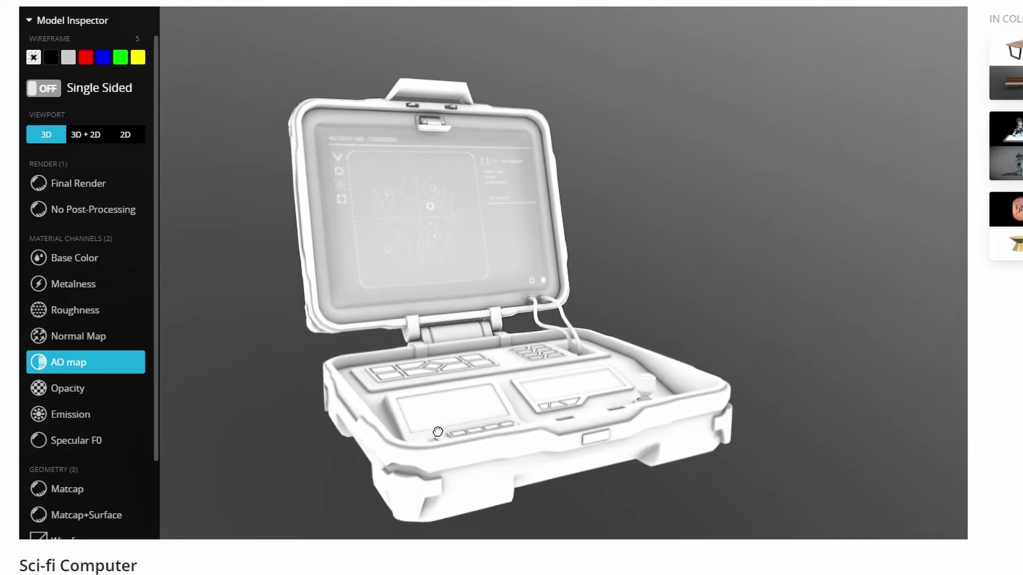
click(99, 393)
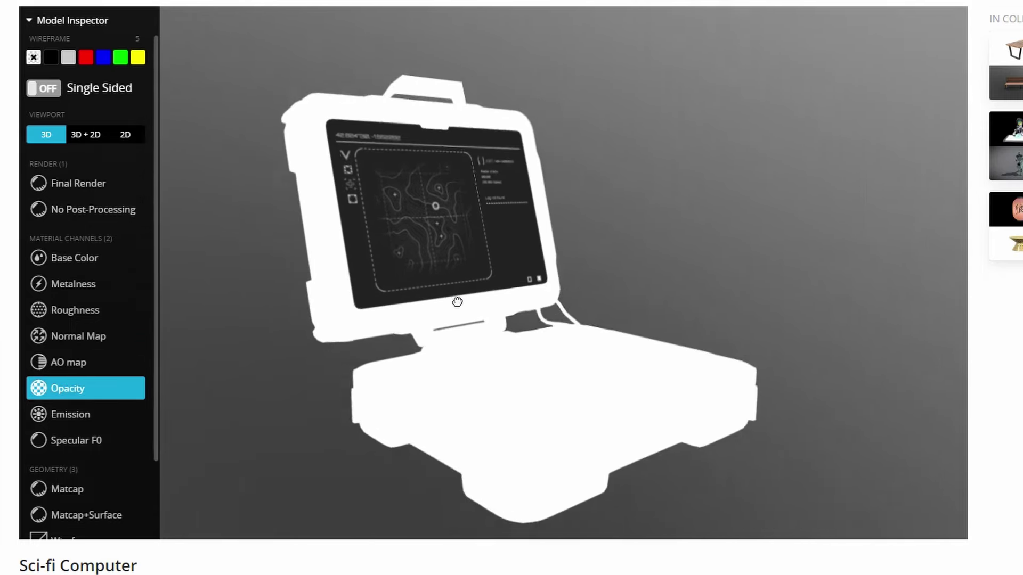
drag(444, 291, 418, 182)
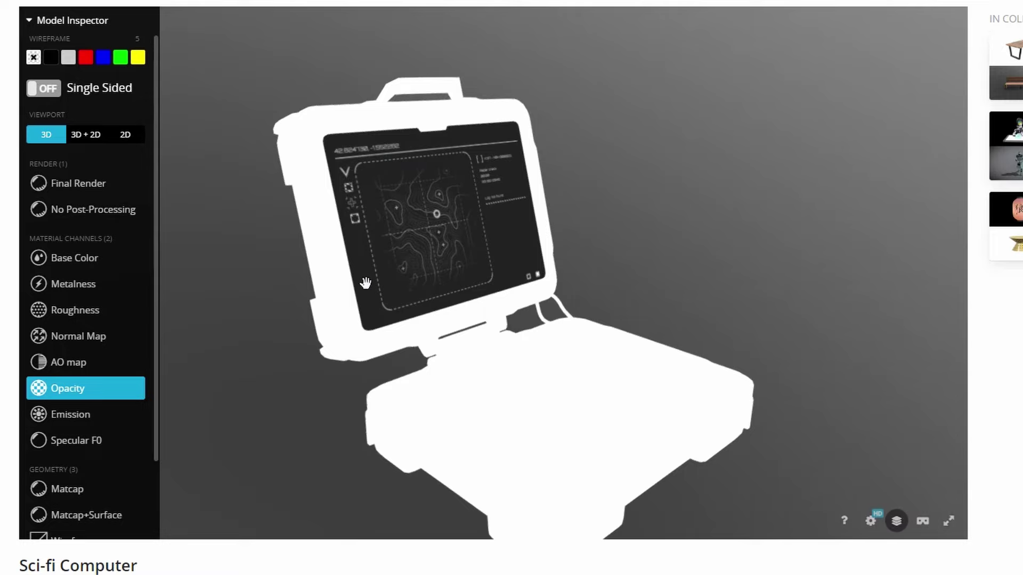
click(78, 188)
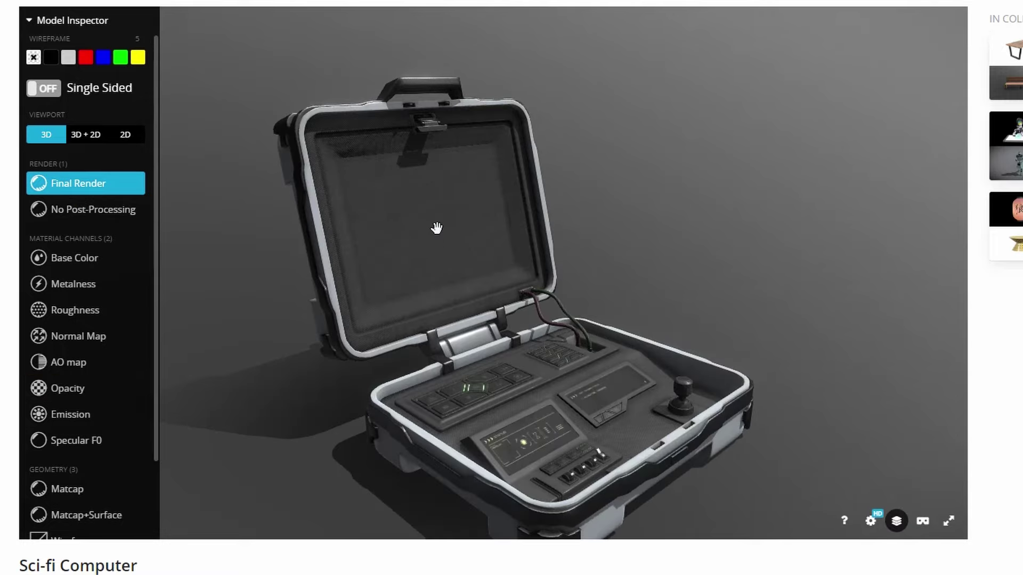
mouse_move(502, 233)
mouse_down()
mouse_move(459, 235)
mouse_move(514, 256)
mouse_move(335, 278)
mouse_up()
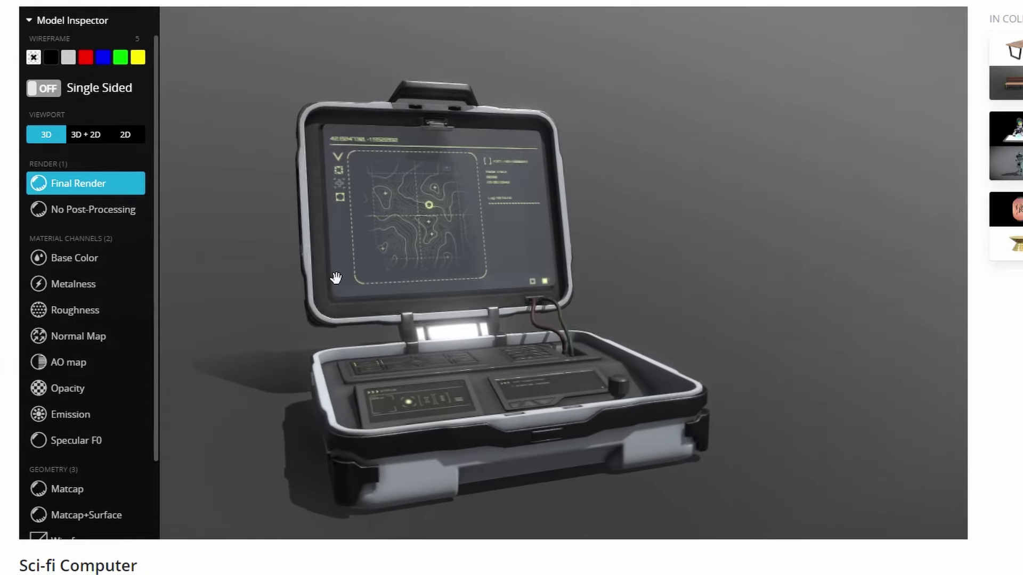
click(73, 420)
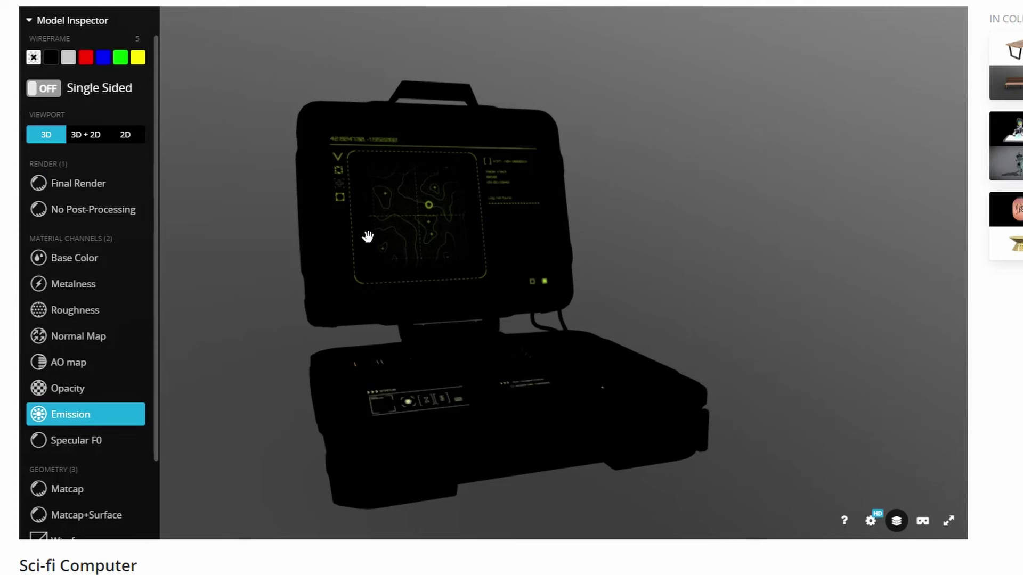
key(1)
mouse_move(445, 406)
mouse_down()
mouse_move(399, 257)
mouse_move(455, 262)
mouse_up()
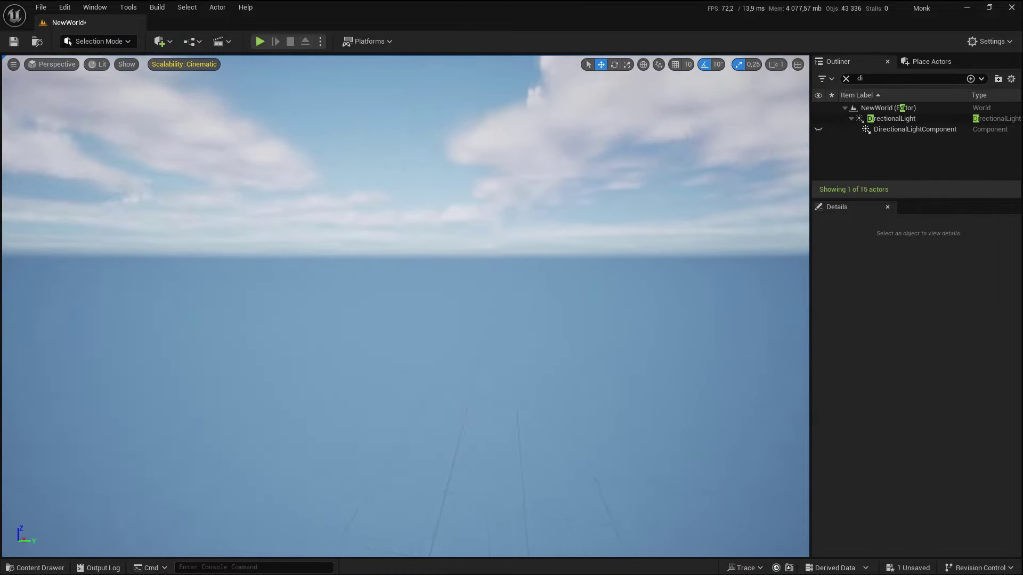
Add a Plane shape to an empty area of the level via Quick Add
right_drag(659, 274, 659, 273)
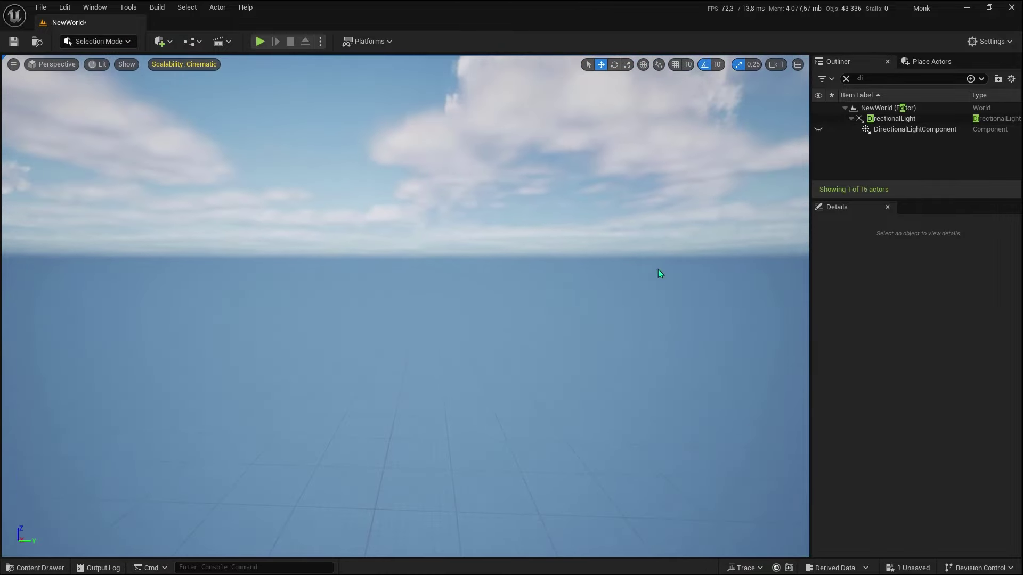
click(171, 46)
mouse_move(225, 179)
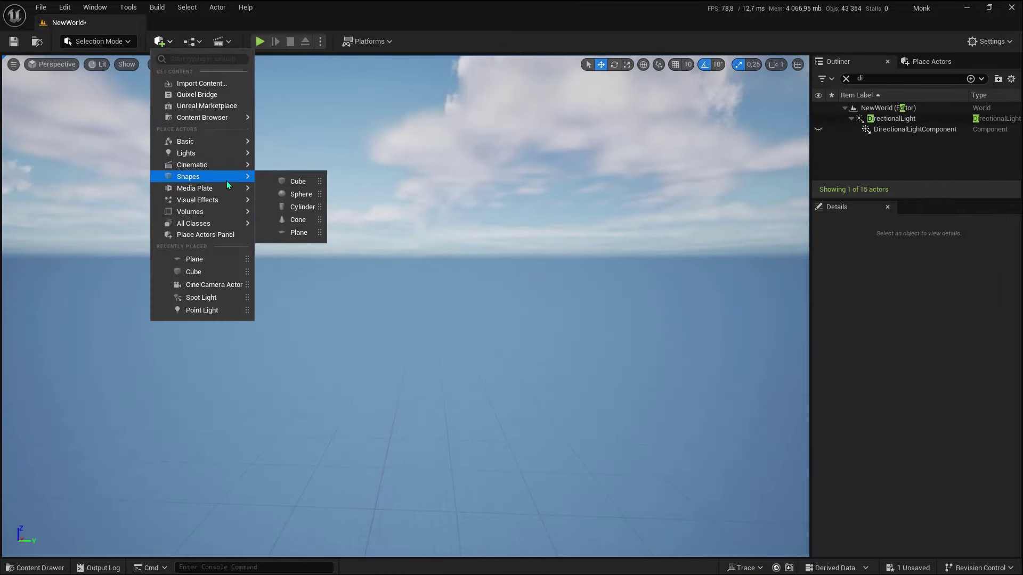
click(290, 231)
Set camera speed to 0.1, fly toward the plane, and bring up the Content Drawer
right_drag(422, 313, 421, 314)
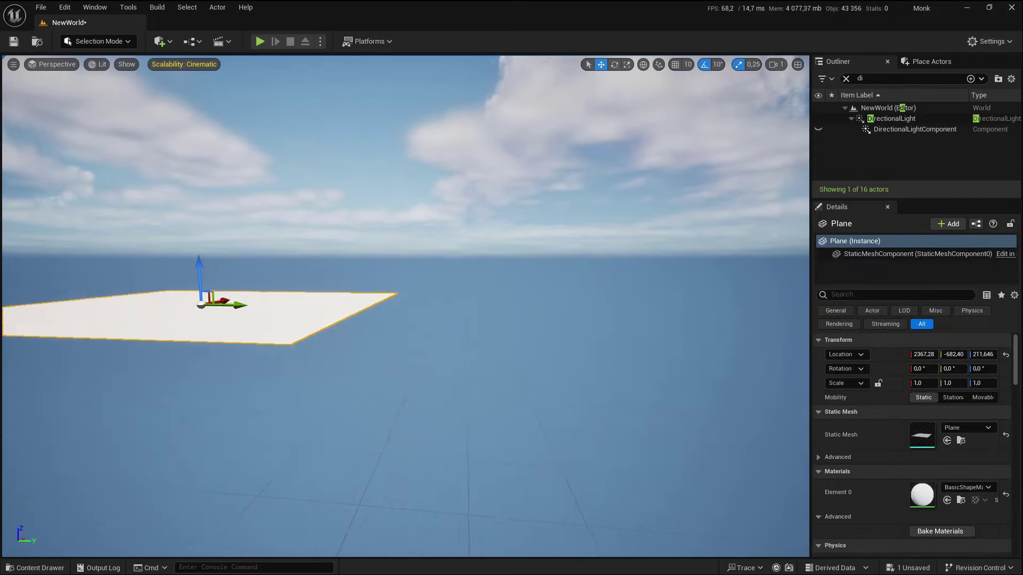
click(775, 64)
drag(687, 84, 658, 84)
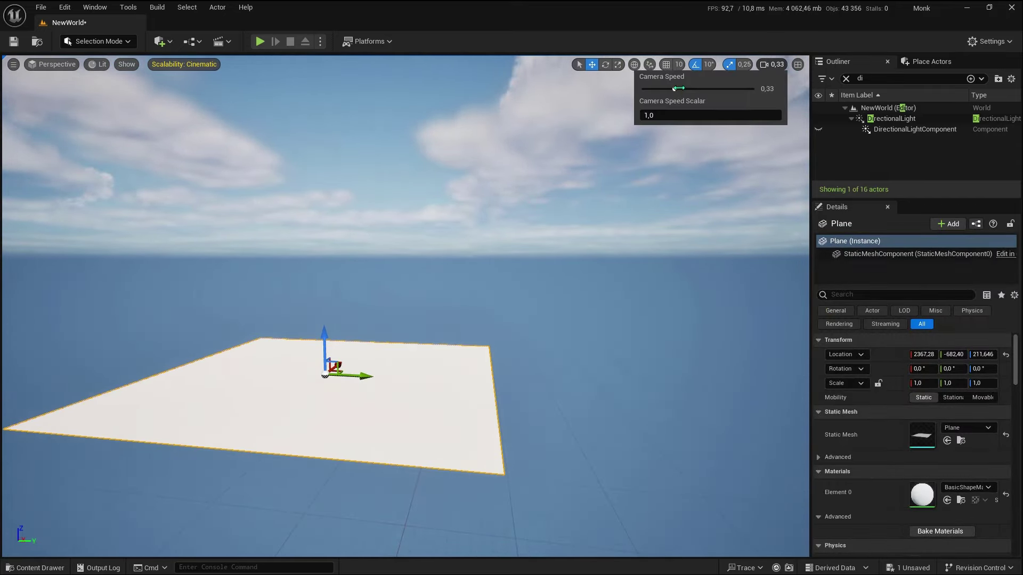
right_drag(601, 264, 593, 274)
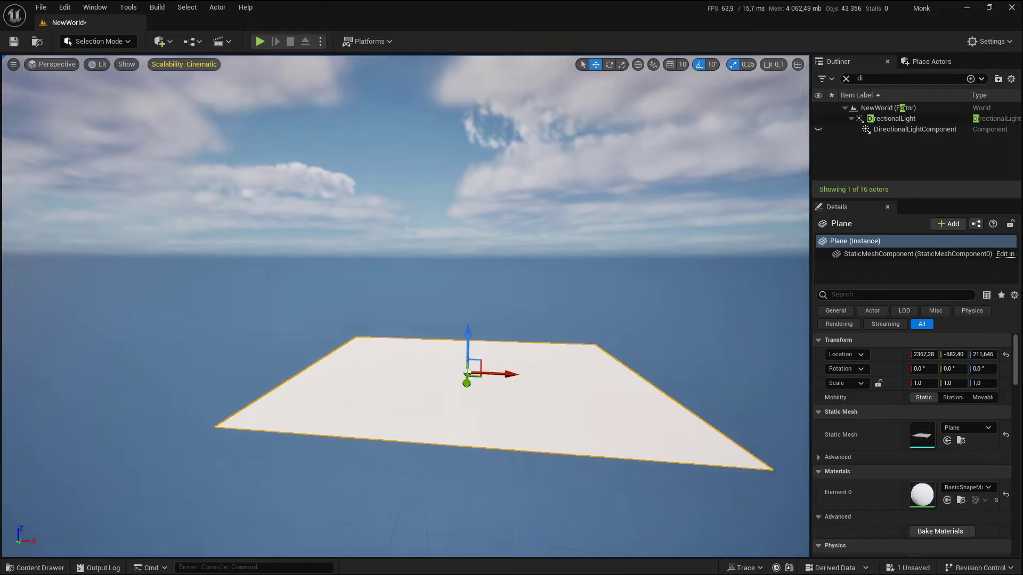
key(ctrl+space)
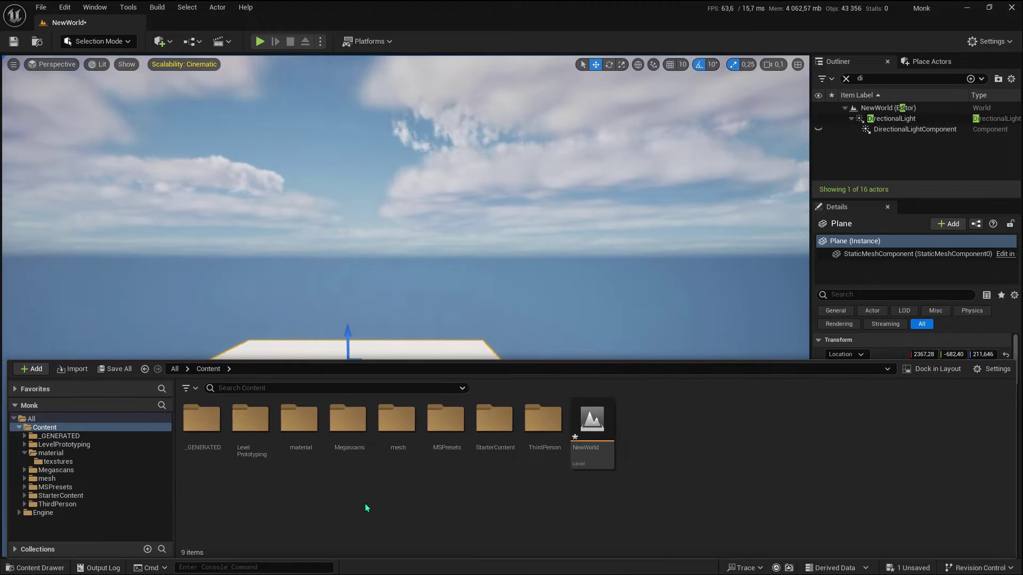
Create a 'textures' folder in Content and import the Albedo, AO, Normal and Roughness wood files
right_click(365, 507)
click(400, 160)
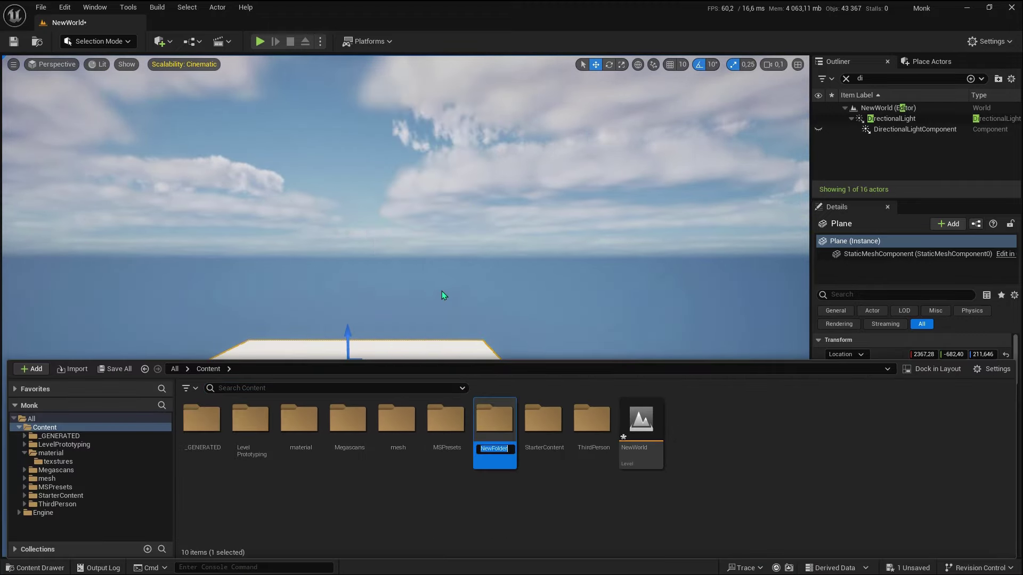
text(textures)
key(Return)
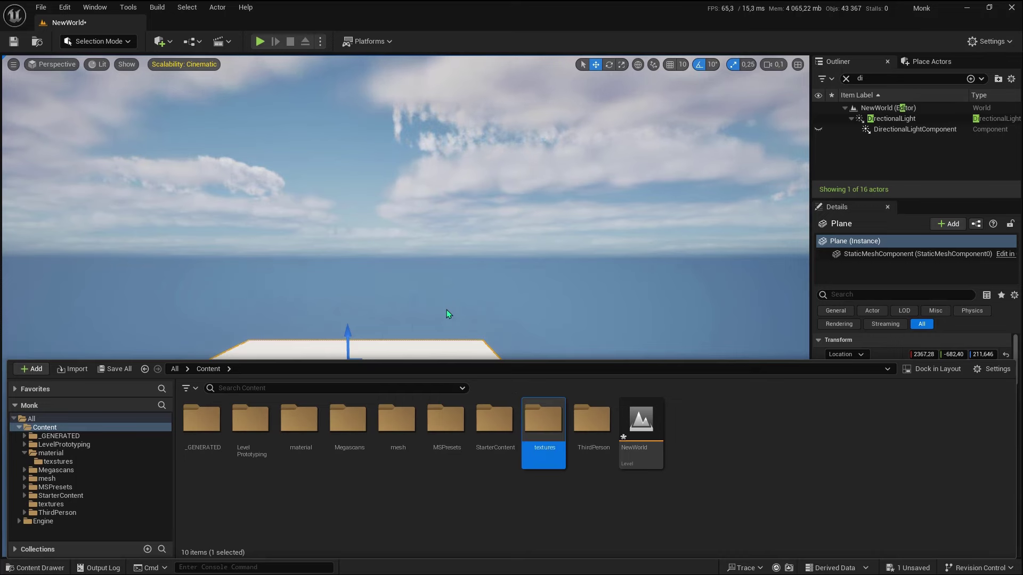
double_click(554, 425)
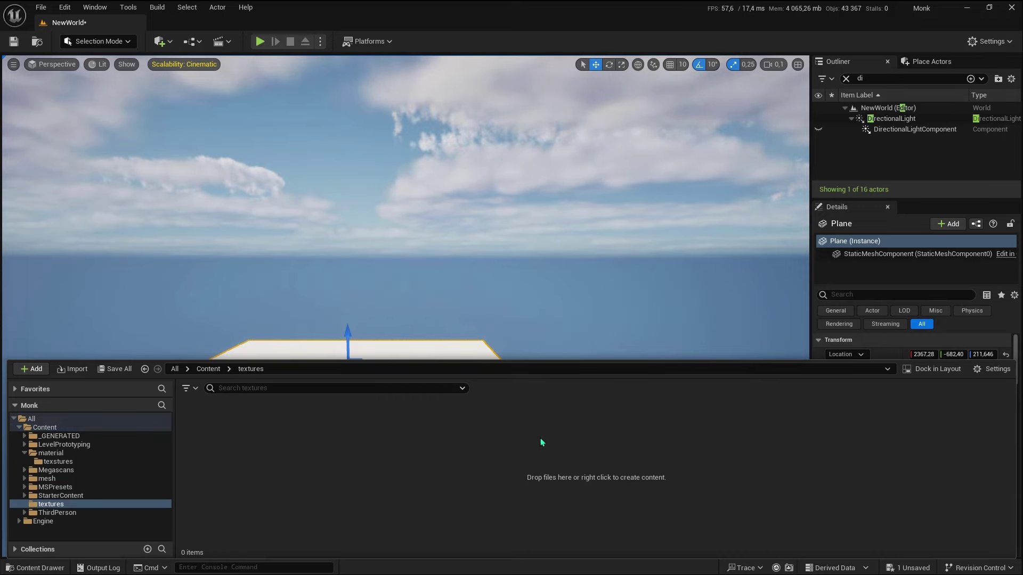
drag(1022, 211, 930, 211)
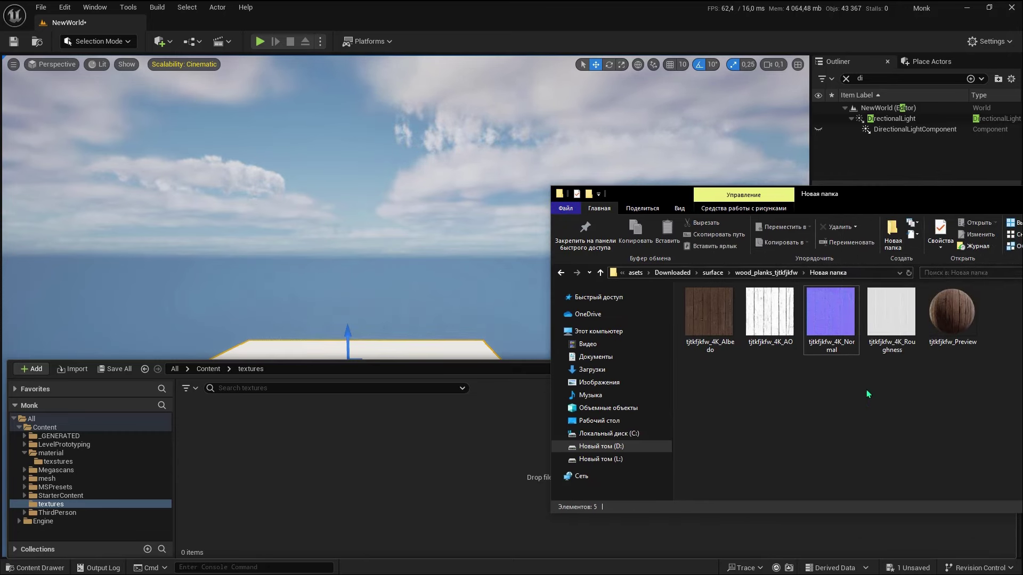
mouse_move(866, 388)
mouse_down()
mouse_move(730, 314)
mouse_move(410, 478)
mouse_up()
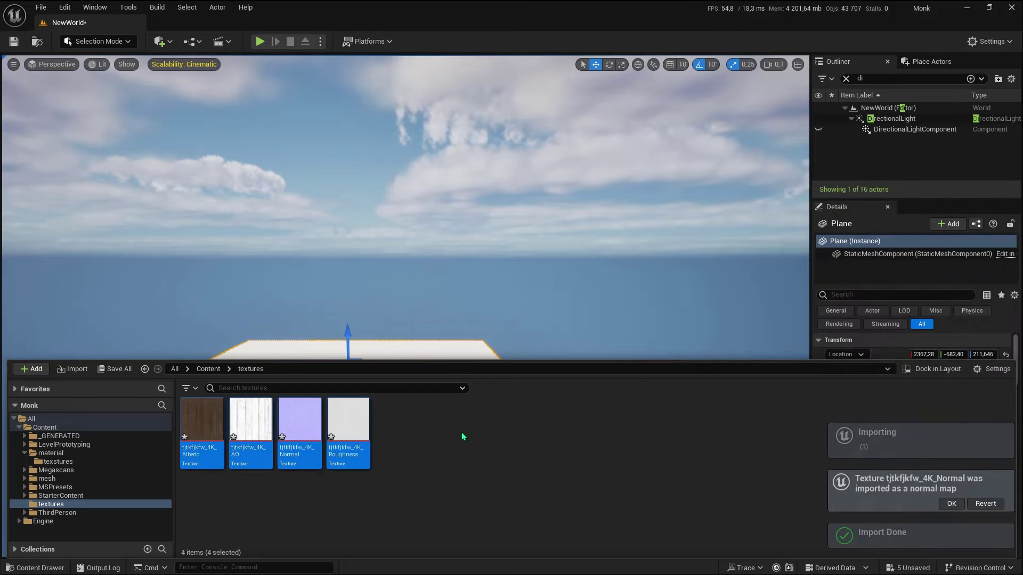
Create a new material named M_wood in the textures folder and open it
click(393, 442)
right_click(413, 434)
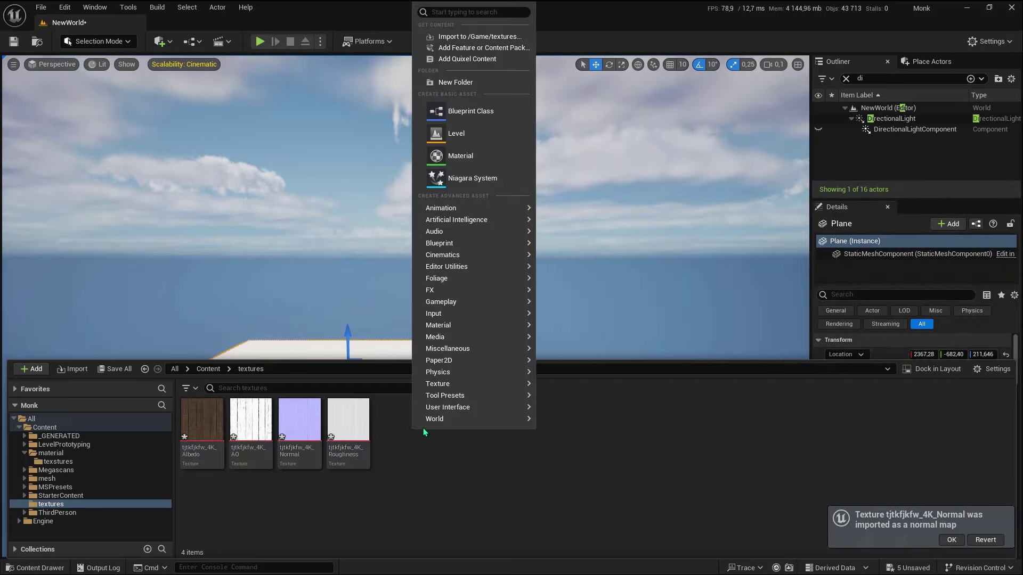
click(460, 155)
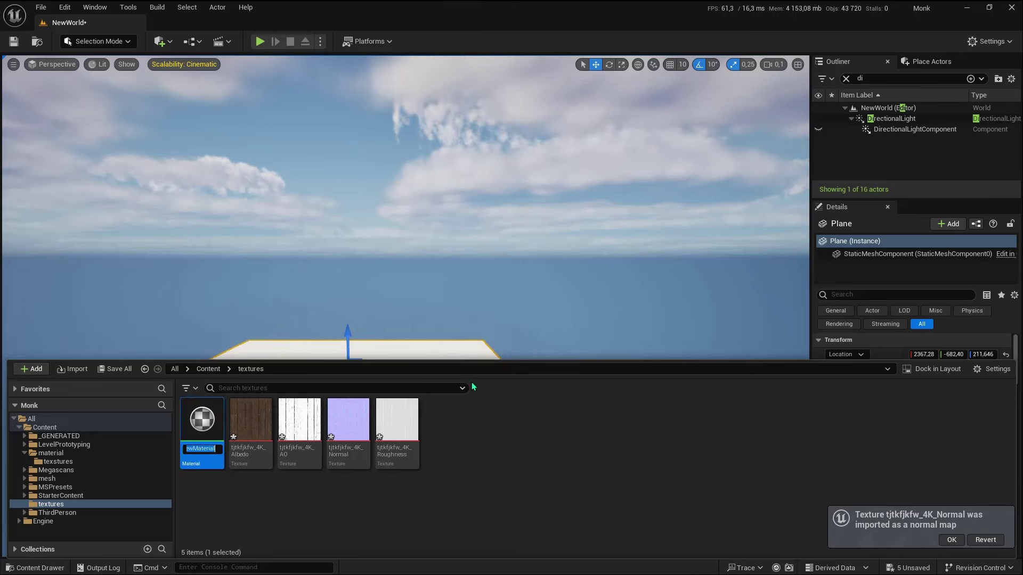
text(M_wood)
key(Return)
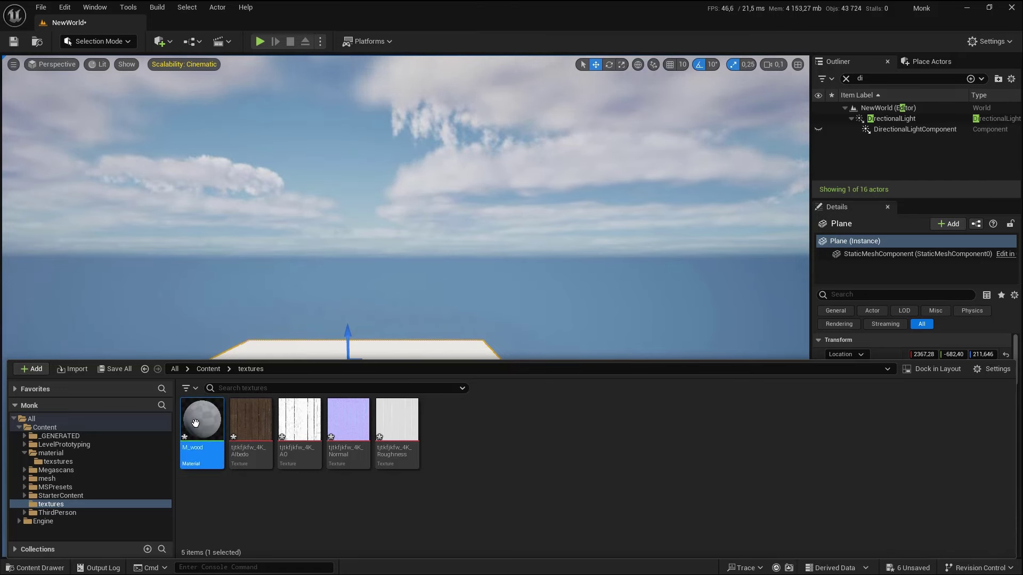
double_click(195, 423)
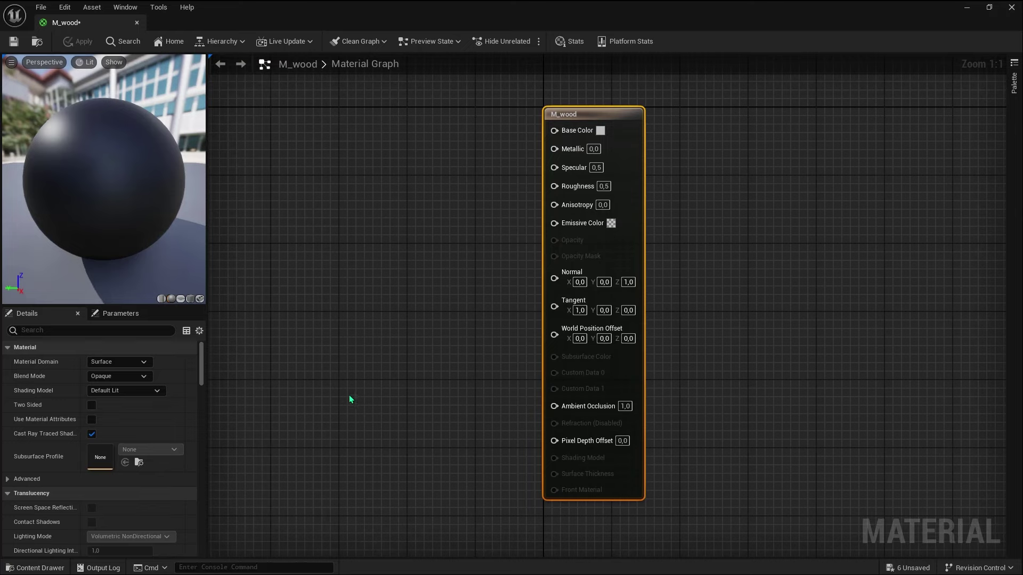
Drop the four wood textures into the graph, move the albedo node up-left, and open the albedo texture
key(ctrl+space)
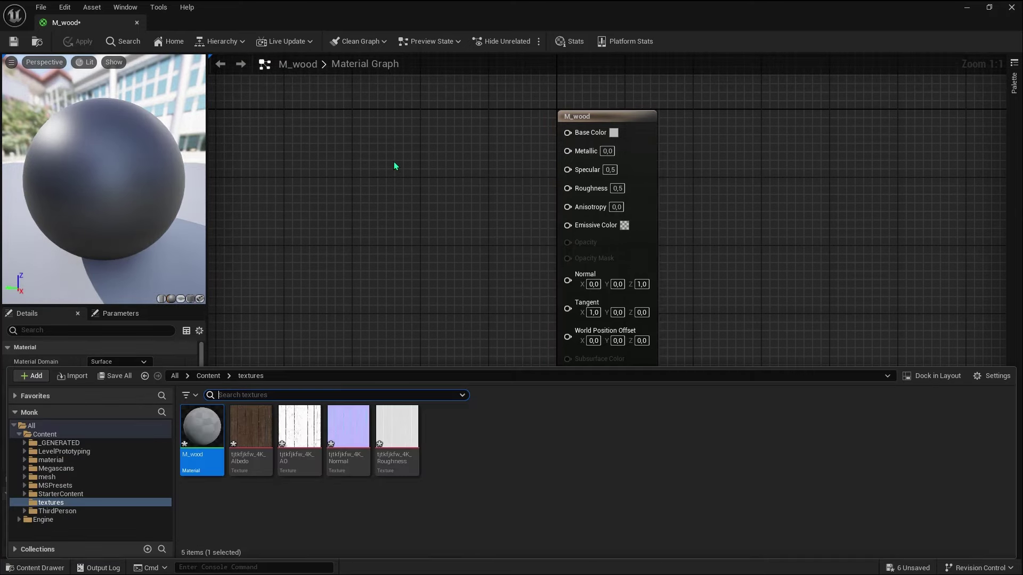
drag(227, 485, 421, 463)
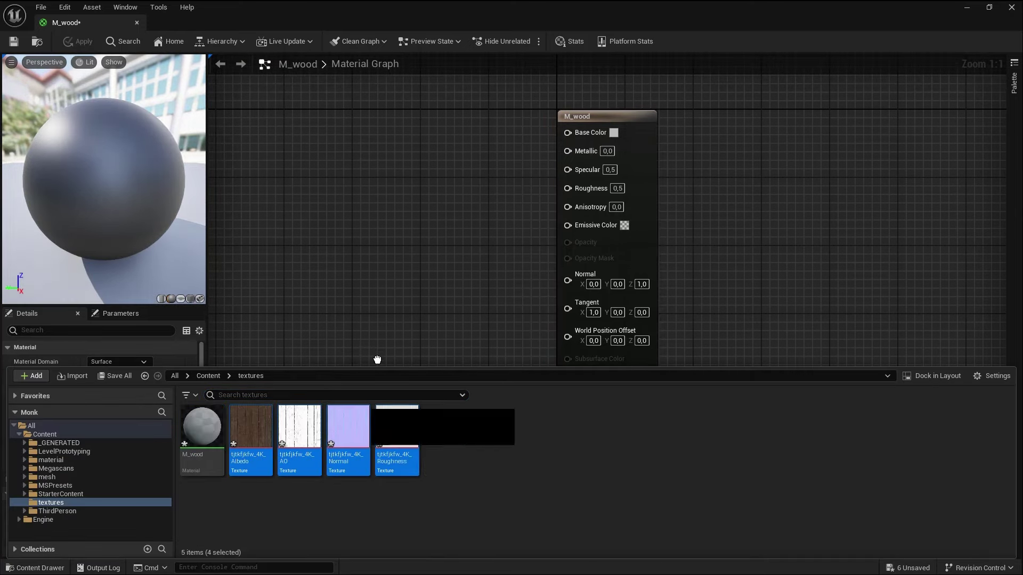
drag(397, 431, 387, 242)
drag(415, 351, 371, 201)
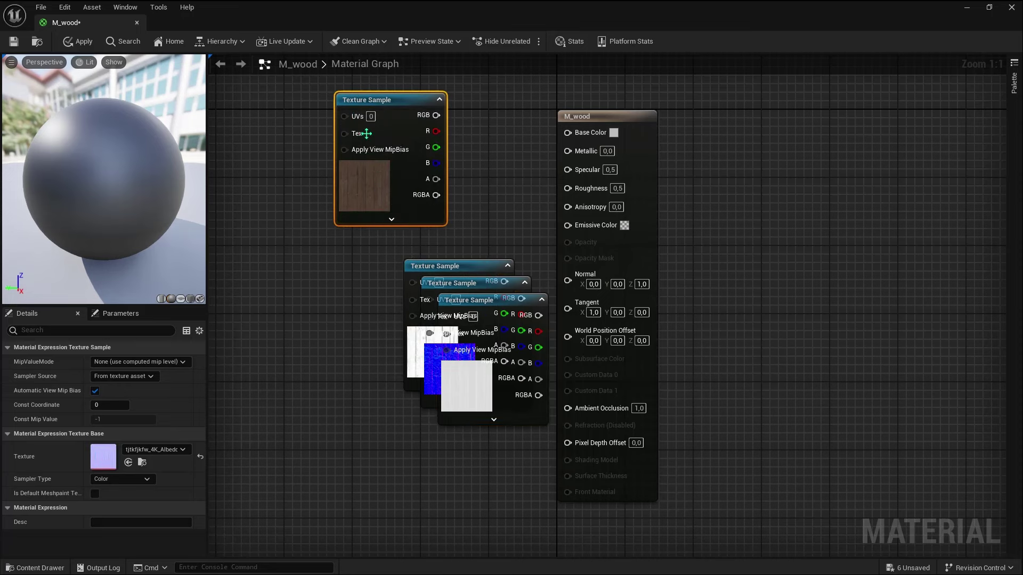
scroll(371, 200, down, 1)
drag(408, 112, 363, 97)
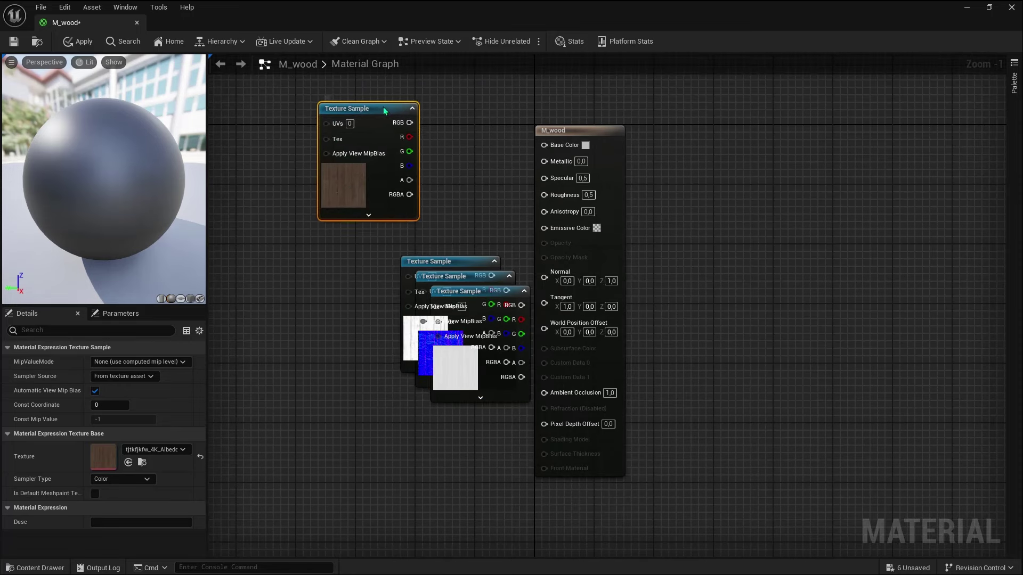
double_click(103, 456)
Turn the albedo texture's sRGB off and back on to compare
scroll(460, 322, down, 2)
scroll(459, 321, down, 2)
scroll(459, 321, down, 2)
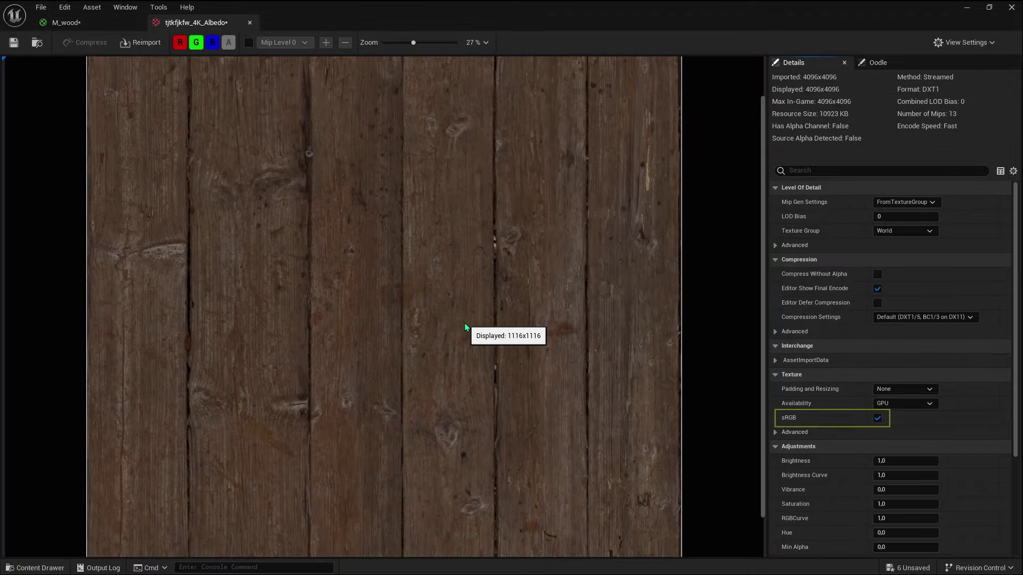
scroll(500, 273, down, 1)
scroll(499, 273, up, 2)
scroll(416, 266, up, 1)
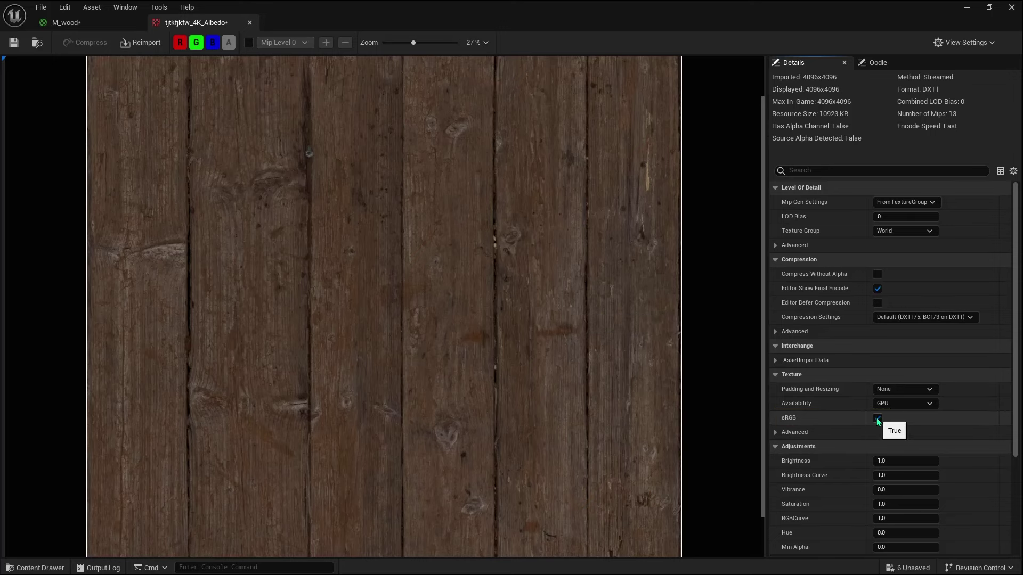
click(876, 418)
scroll(533, 346, down, 1)
scroll(512, 342, up, 3)
scroll(513, 341, down, 3)
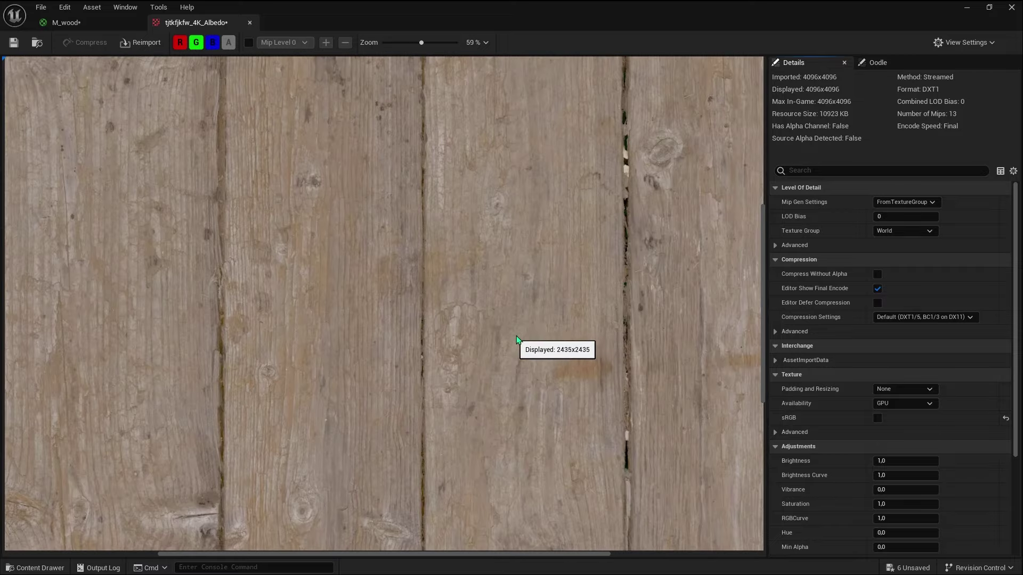
scroll(545, 366, up, 1)
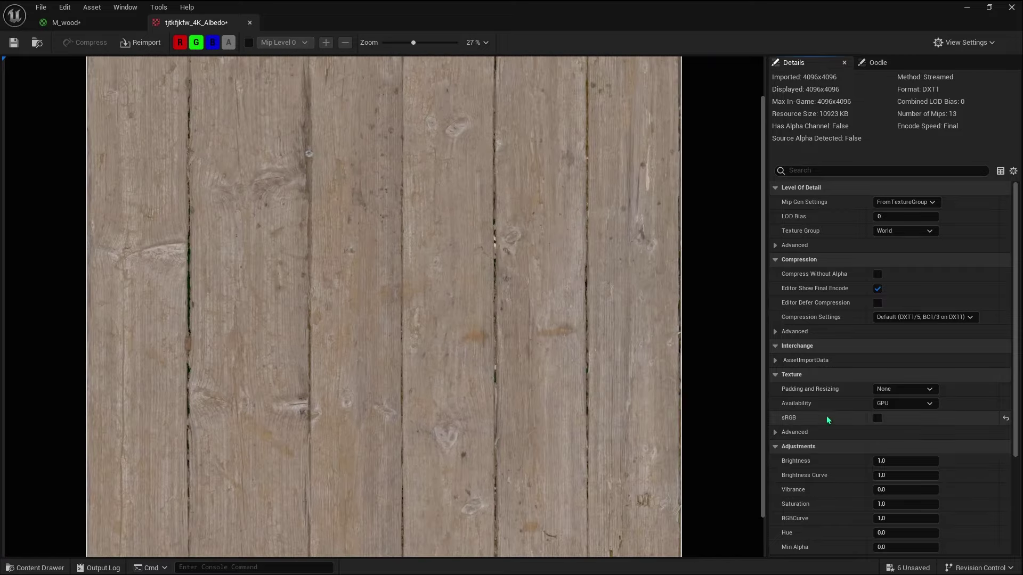
click(877, 418)
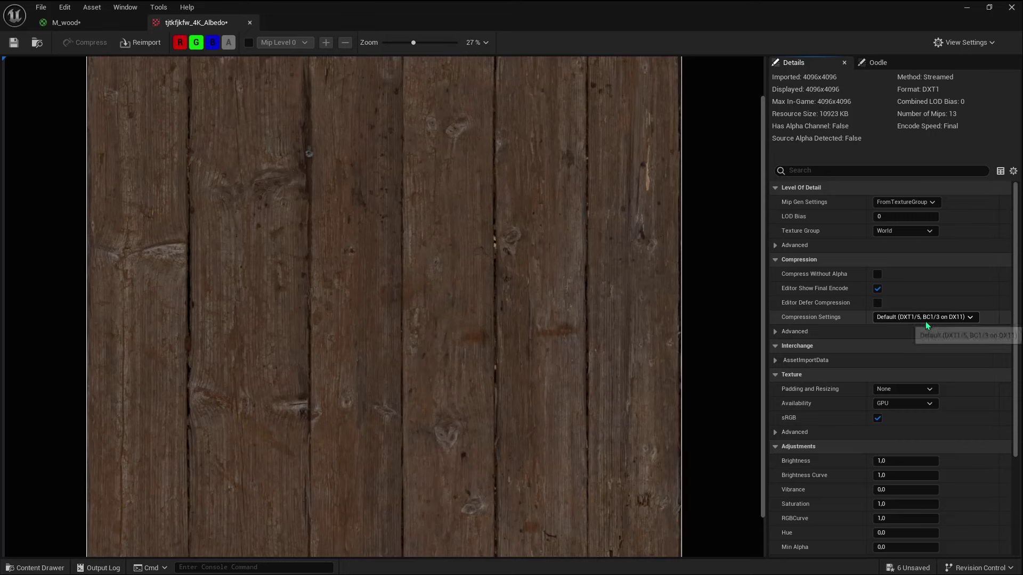
Try Normalmap (DXT5, BC5) compression on the albedo, then restore it to Default
click(922, 317)
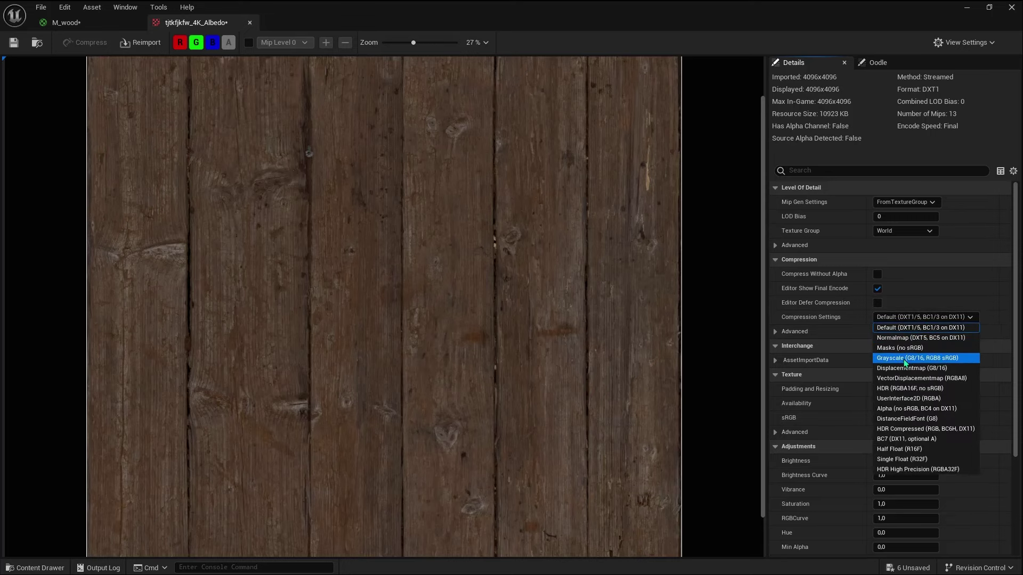
click(901, 338)
scroll(319, 298, up, 4)
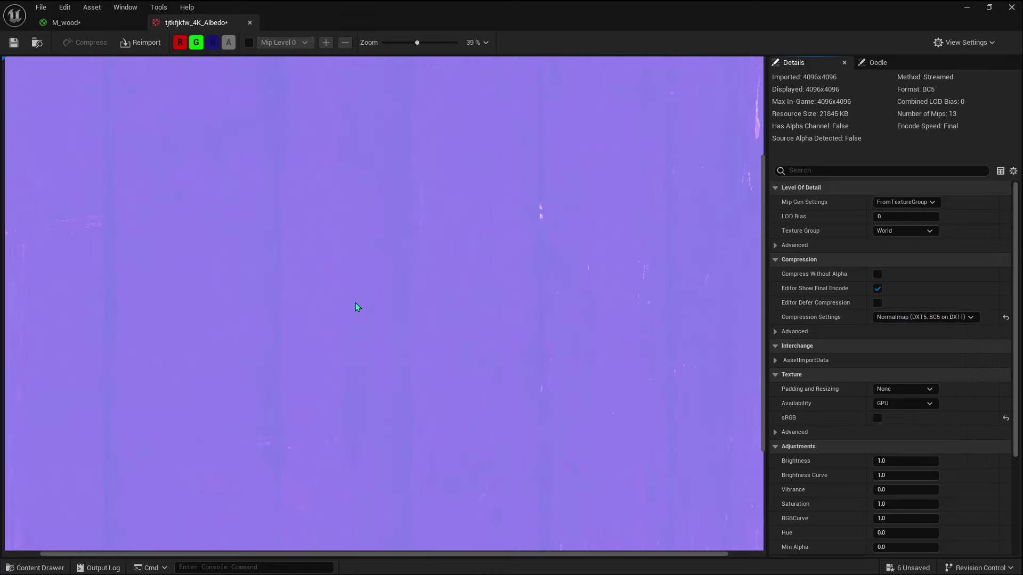
scroll(422, 310, down, 3)
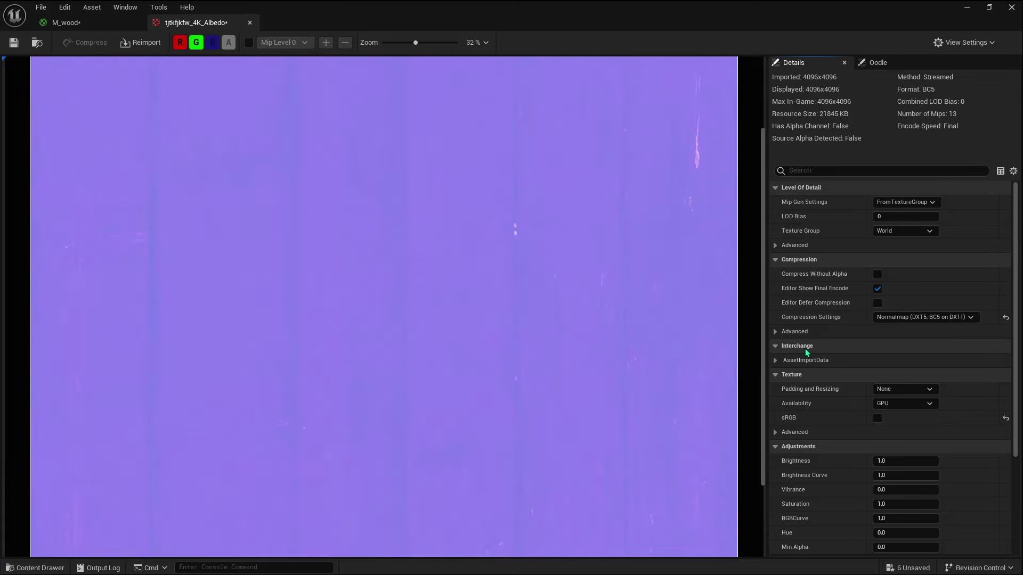
click(930, 318)
click(931, 328)
scroll(600, 306, down, 1)
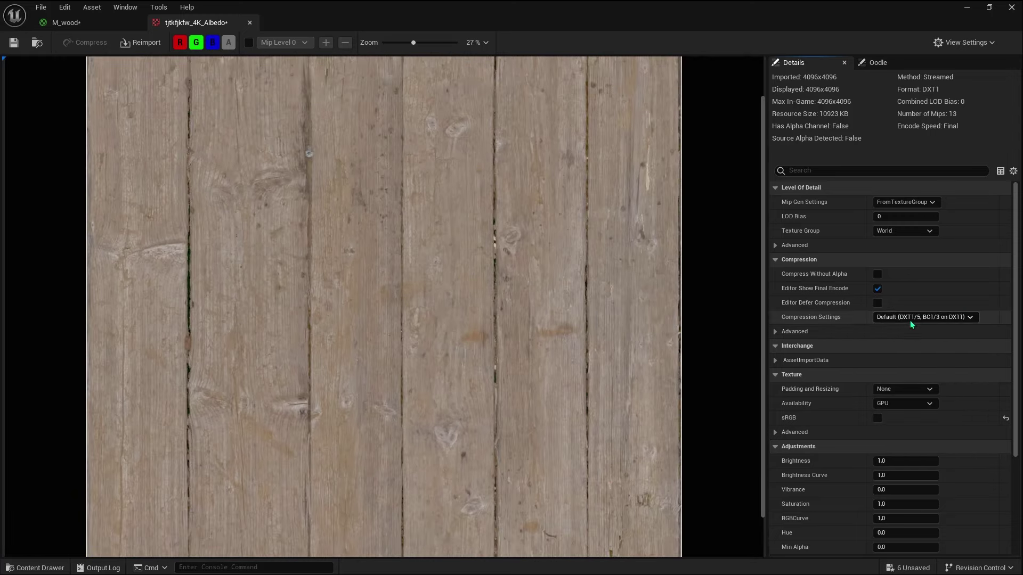
Re-enable sRGB and close the albedo texture editor
click(878, 418)
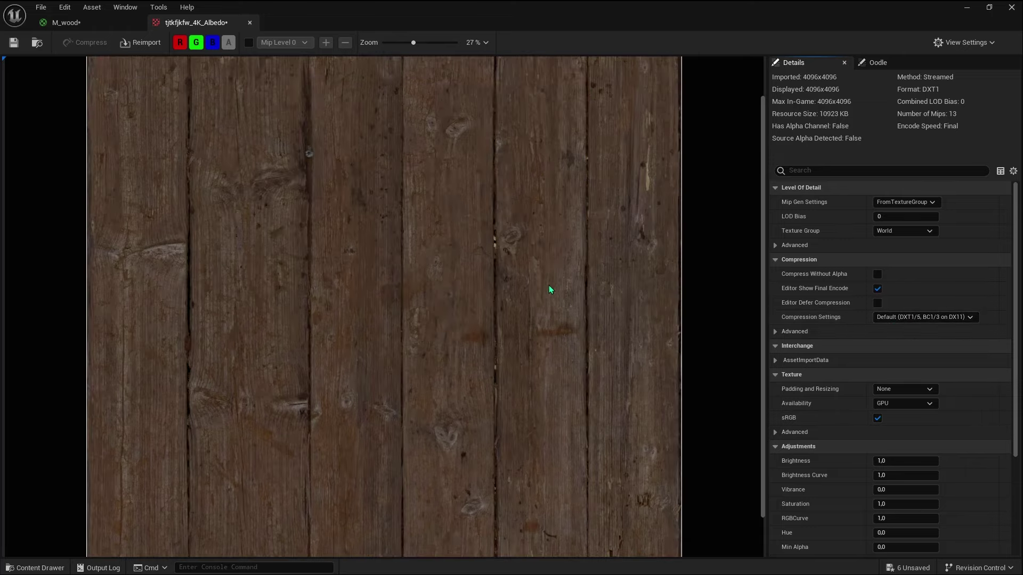
scroll(325, 182, down, 1)
click(250, 22)
Wire the albedo texture's RGB into Base Color and inspect the preview sphere
scroll(359, 268, down, 2)
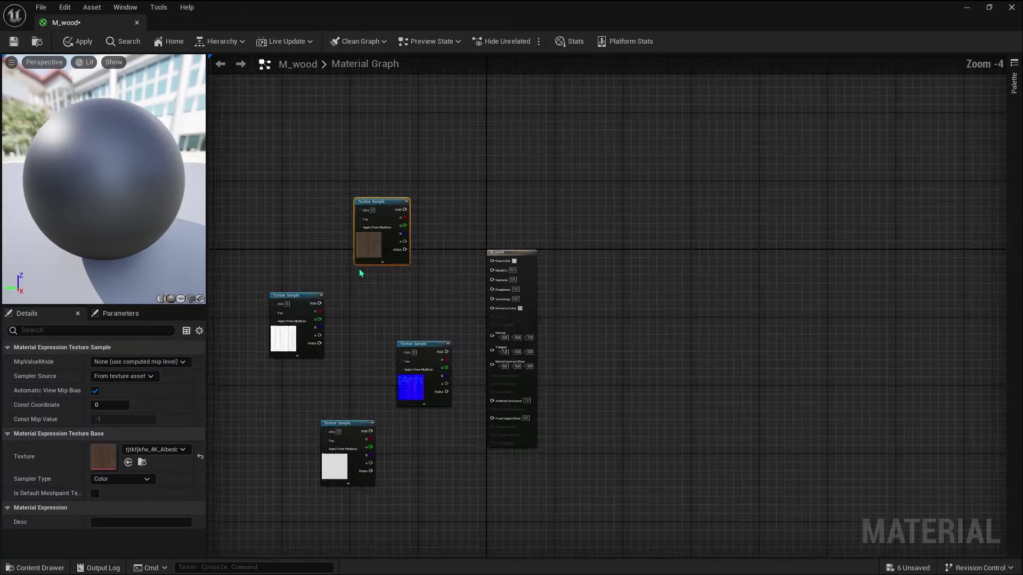
scroll(359, 269, up, 2)
drag(402, 253, 533, 329)
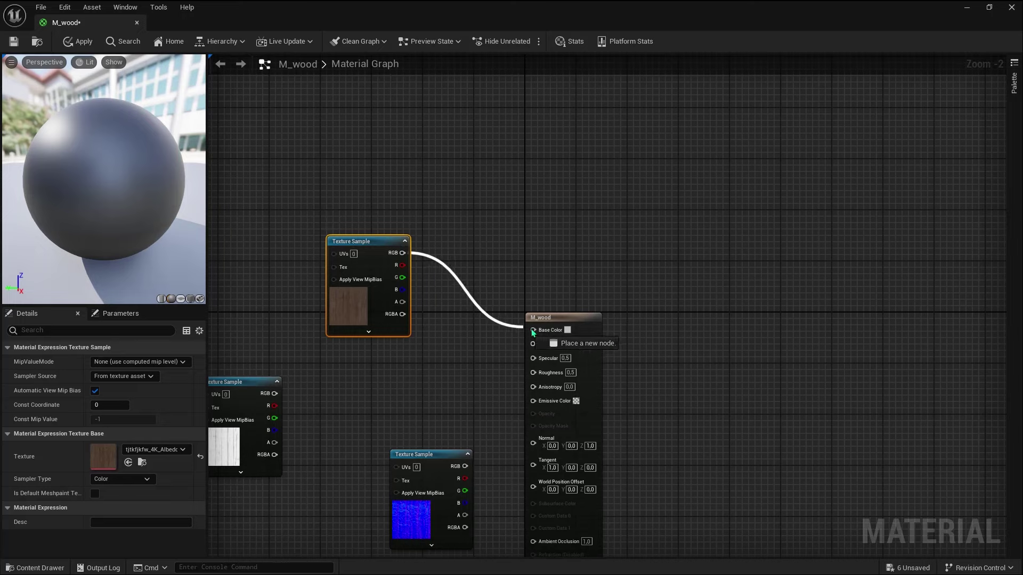
drag(164, 142, 107, 149)
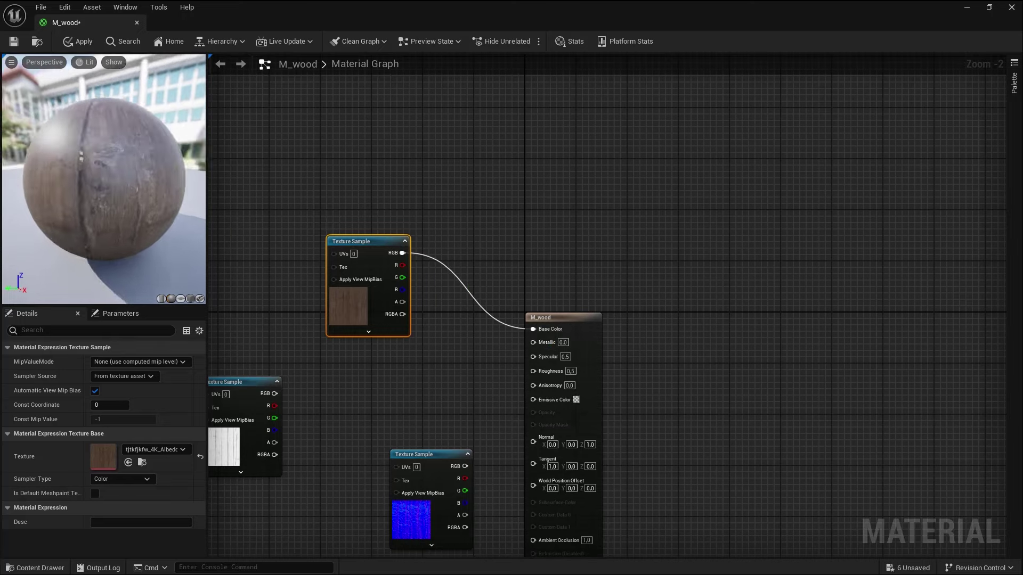
Move the roughness node beside the albedo, check its texture, and wire RGB to Roughness
scroll(341, 382, down, 5)
scroll(342, 388, up, 3)
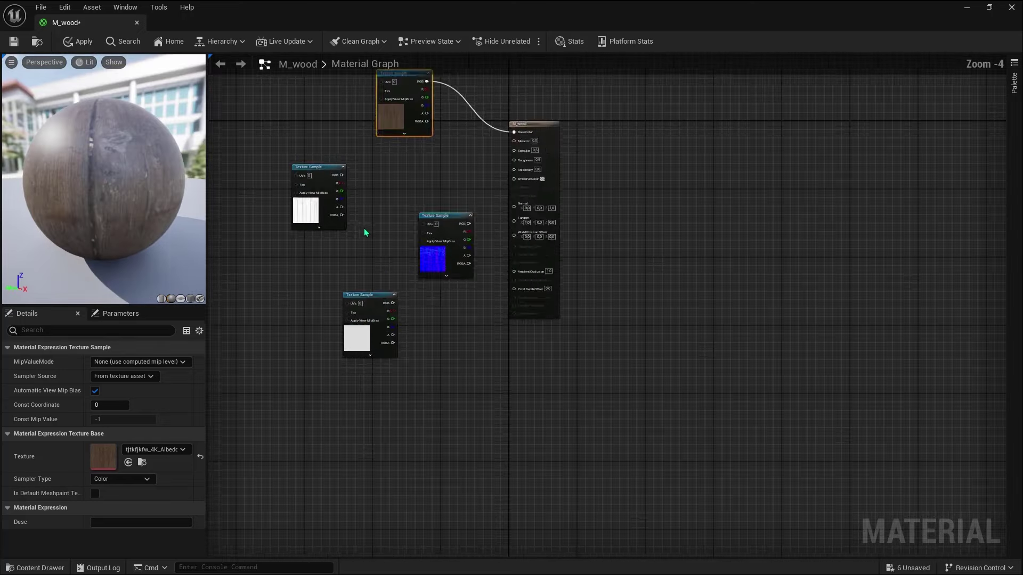
scroll(366, 231, up, 2)
drag(377, 324, 428, 101)
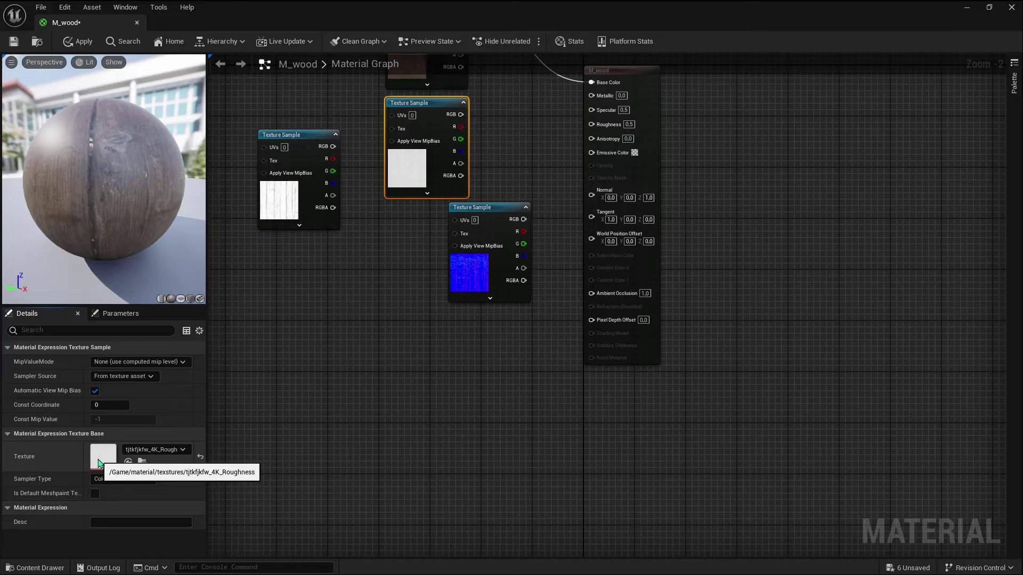
double_click(99, 463)
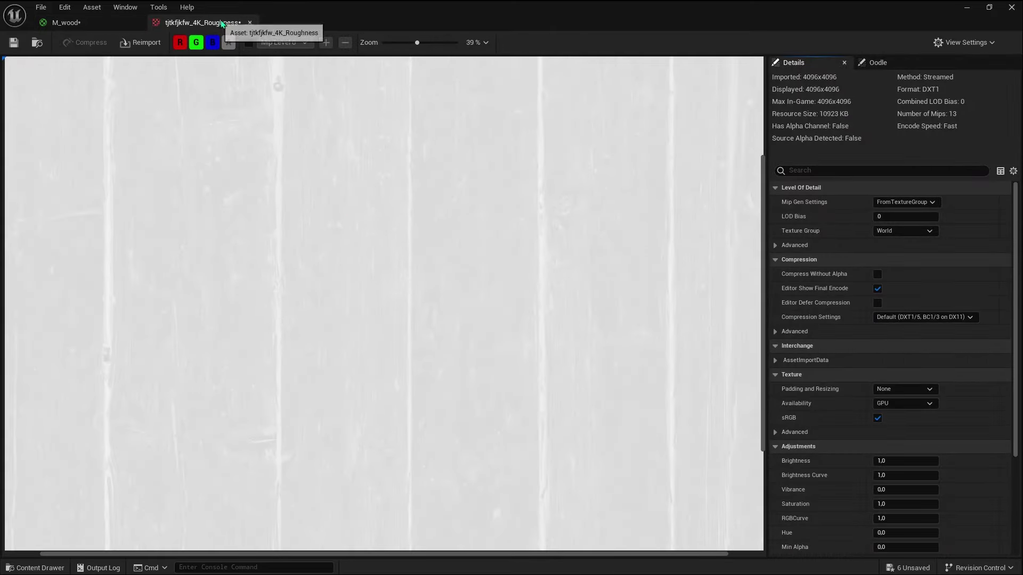
click(250, 22)
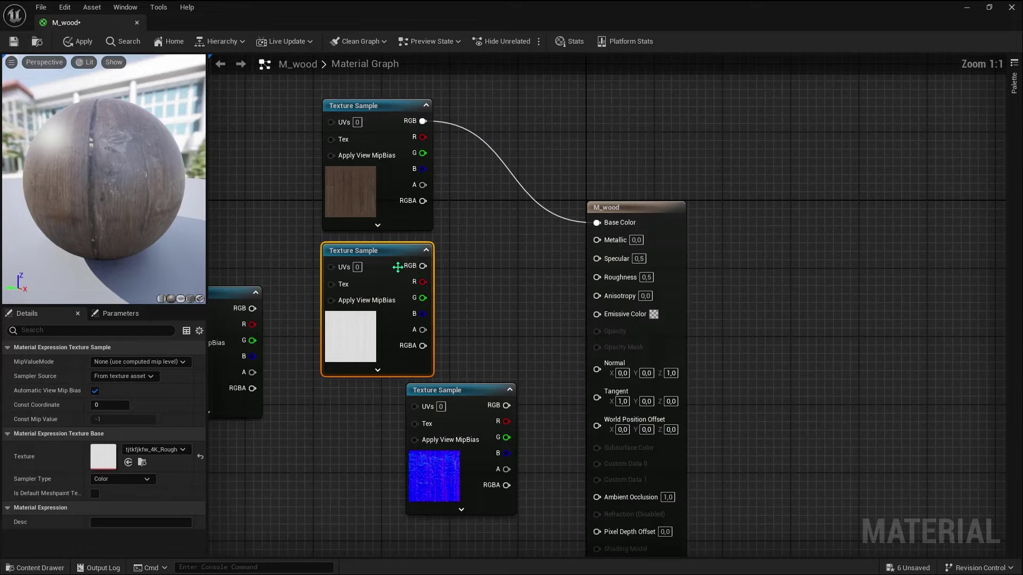
drag(423, 266, 596, 276)
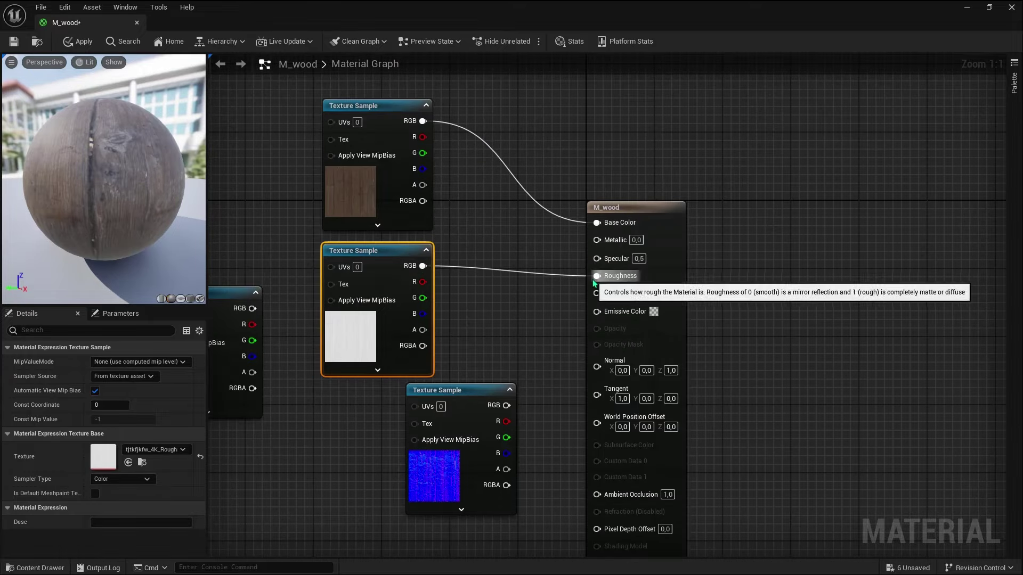
Break the albedo link to Base Color
right_click(525, 188)
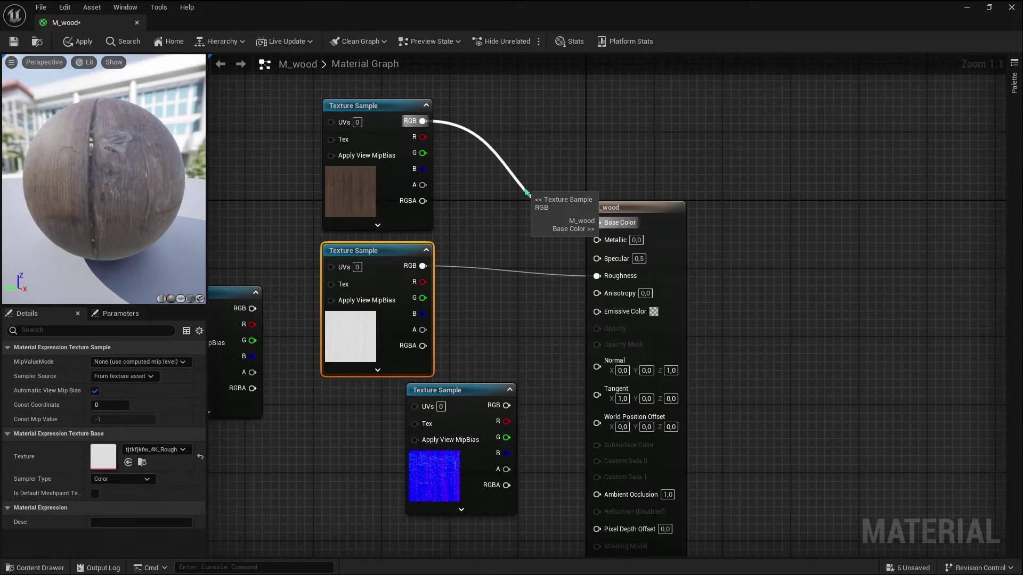
click(554, 199)
click(525, 188)
scroll(118, 170, up, 5)
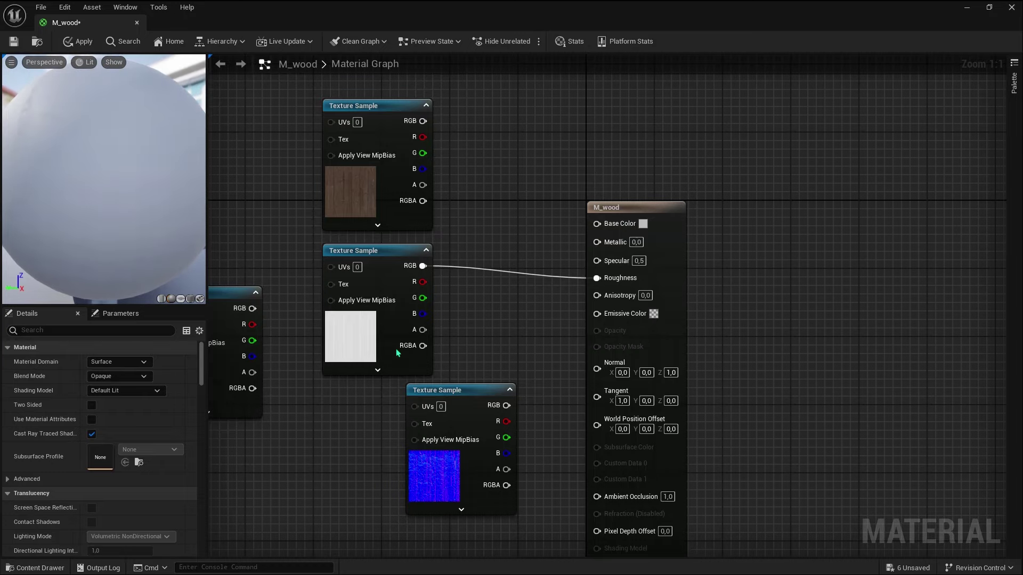
Reposition the normal map node and connect its RGB to Normal
scroll(481, 285, down, 4)
scroll(451, 296, up, 3)
mouse_move(534, 275)
mouse_down()
mouse_move(486, 312)
mouse_move(455, 401)
mouse_up()
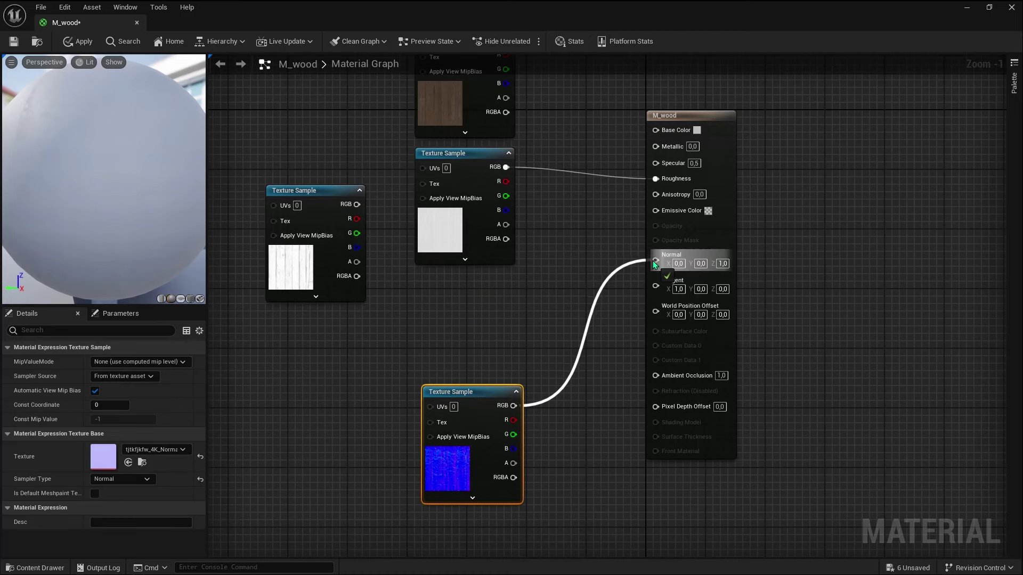
drag(610, 369, 653, 261)
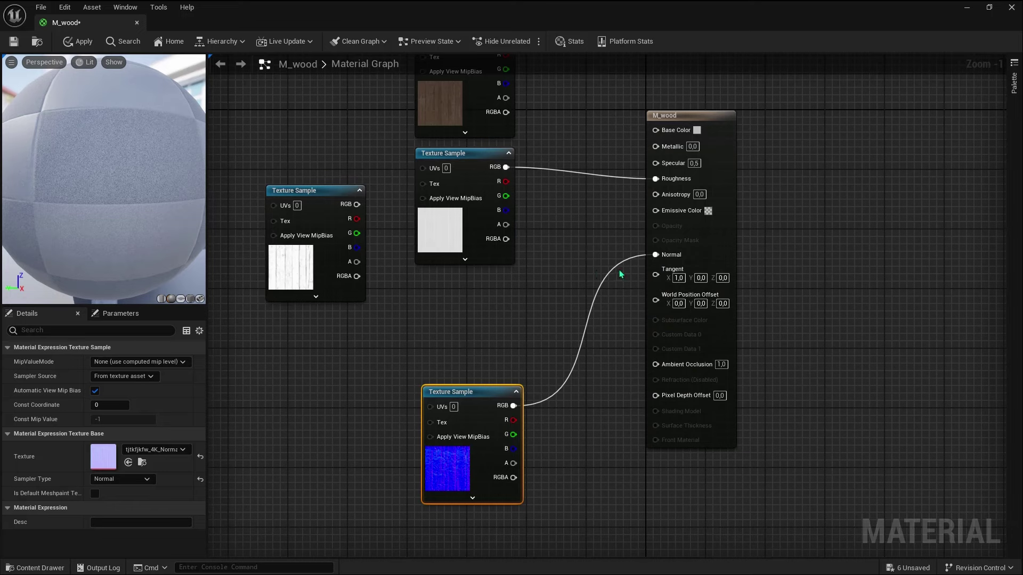
Inspect the normal detail on the preview plane and cube
mouse_move(140, 213)
mouse_down()
mouse_move(105, 191)
mouse_move(209, 286)
mouse_up()
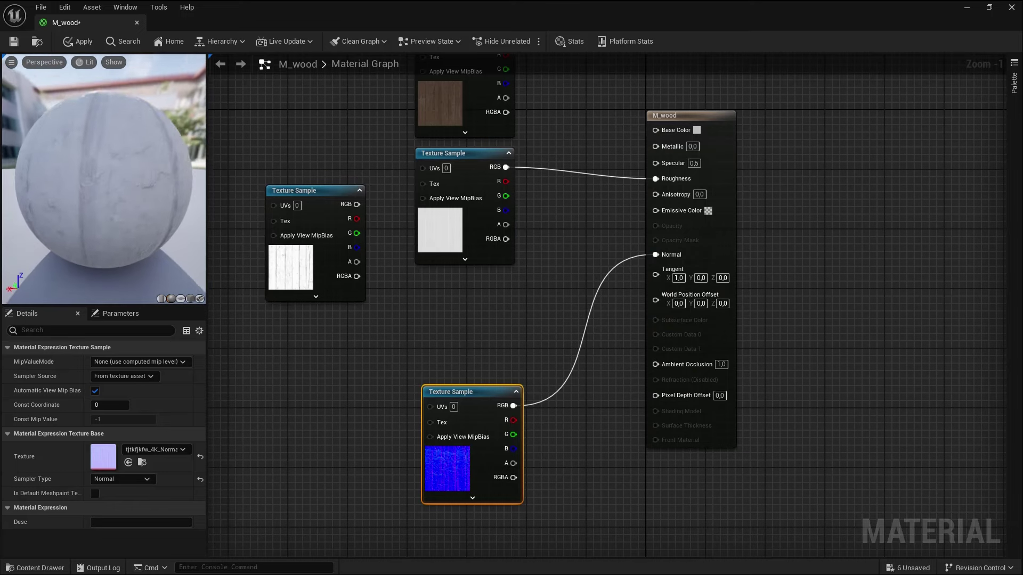
click(180, 299)
mouse_move(141, 209)
mouse_down()
mouse_move(111, 202)
mouse_move(85, 213)
mouse_move(196, 316)
mouse_up()
scroll(96, 210, up, 3)
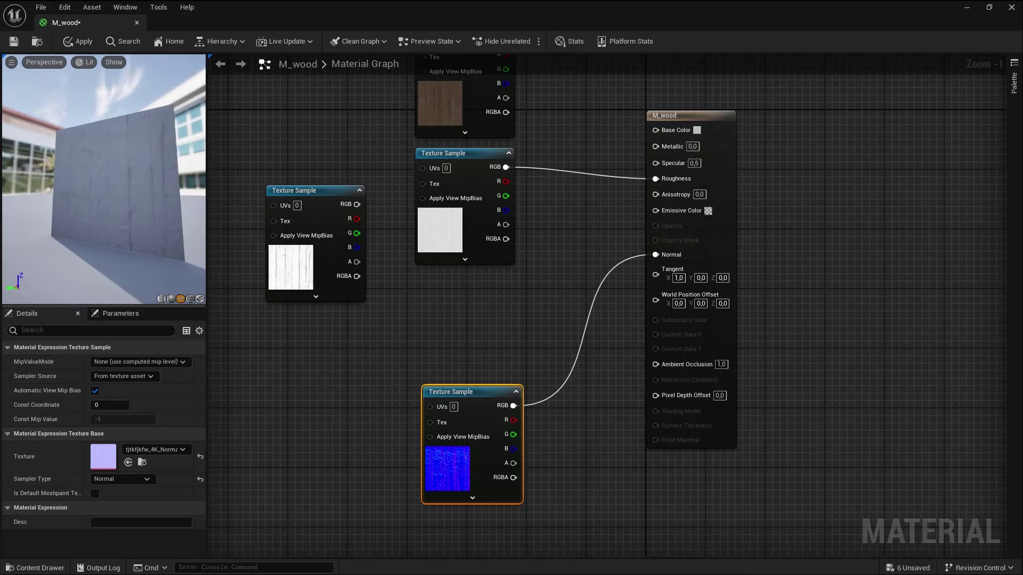
click(190, 298)
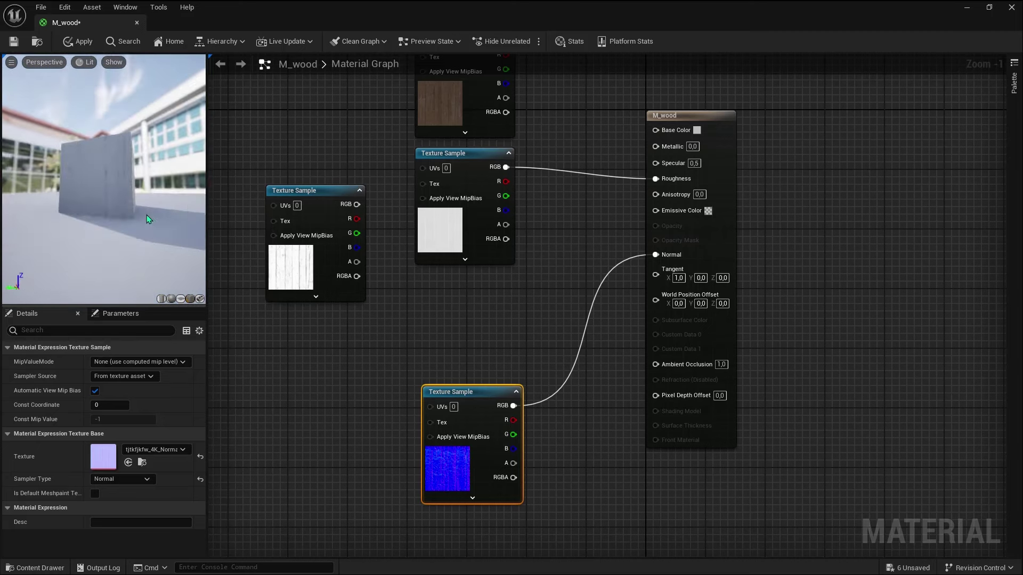
mouse_move(146, 215)
mouse_down()
mouse_move(61, 109)
mouse_move(105, 142)
mouse_up()
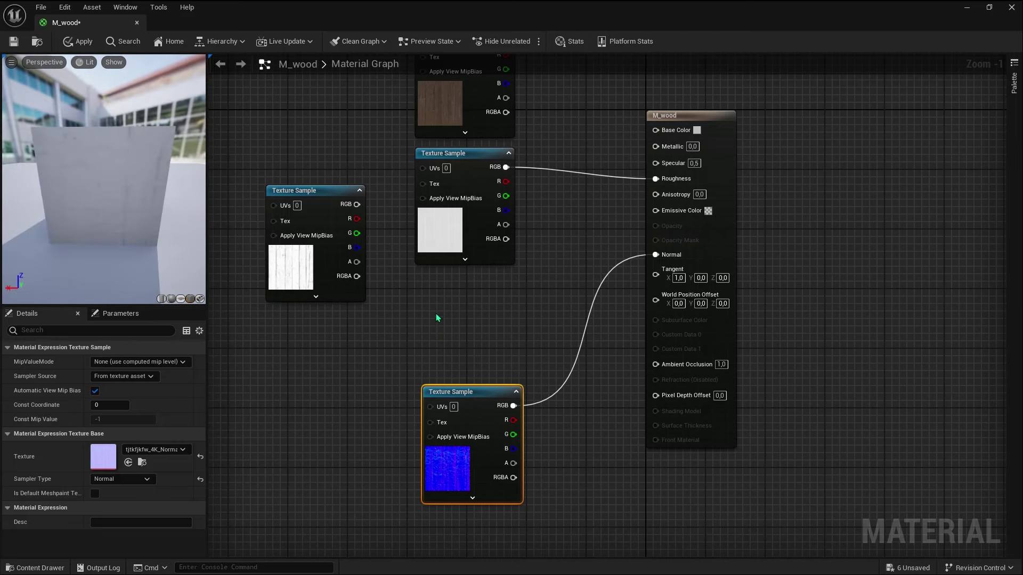
Move the normal node lower and place the AO node between roughness and normal
drag(469, 394, 455, 446)
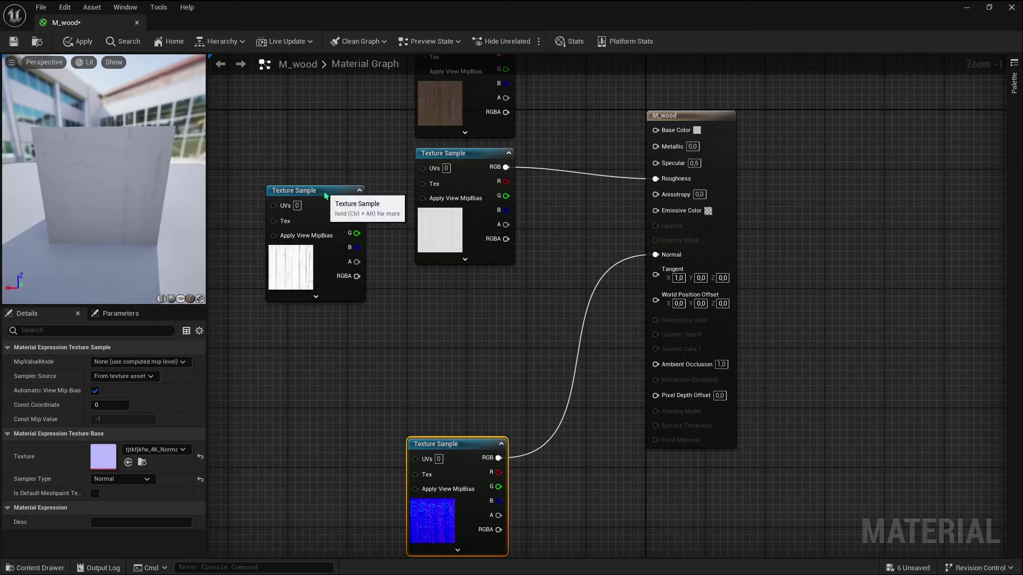
mouse_move(324, 195)
mouse_down()
mouse_move(466, 298)
mouse_move(655, 362)
mouse_up()
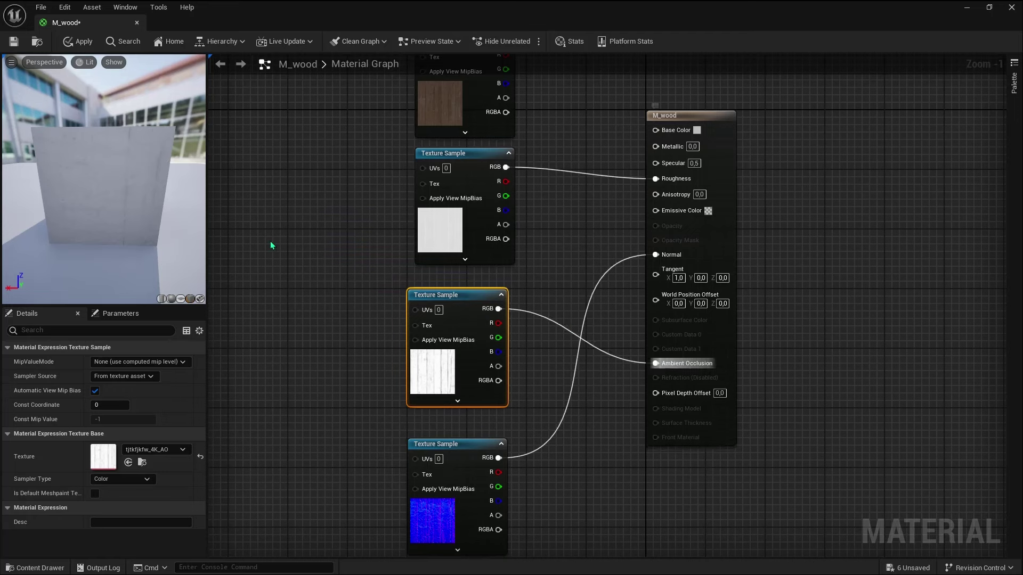
drag(115, 154, 120, 194)
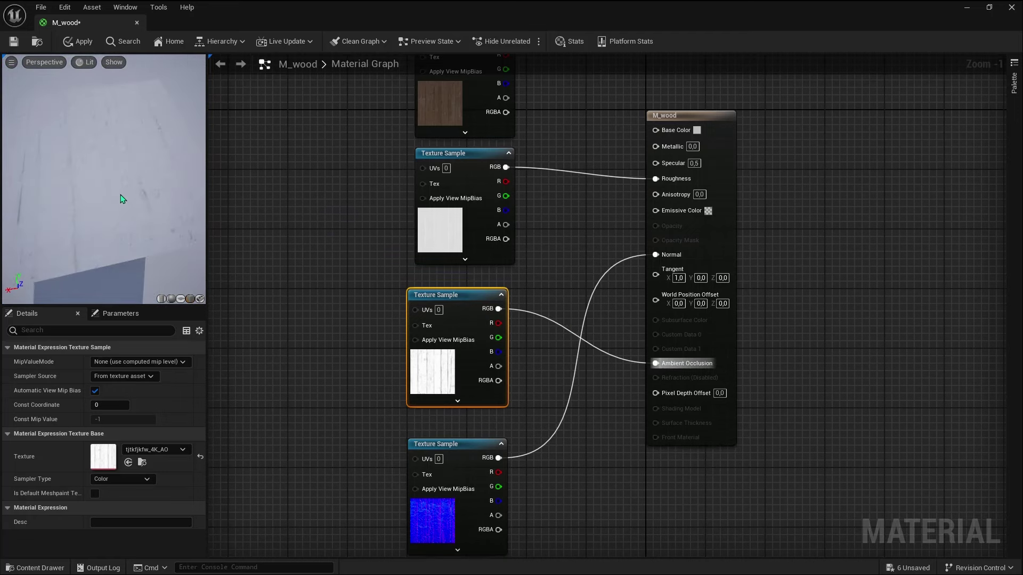
Wire the wood colour texture's RGB into Base Color
click(548, 326)
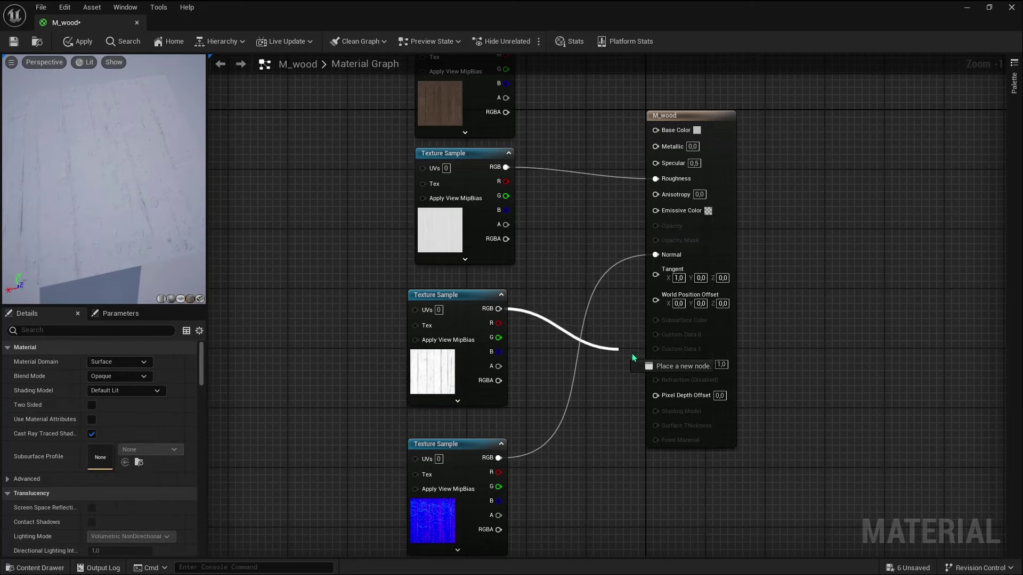
scroll(408, 210, down, 1)
right_drag(489, 64, 444, 148)
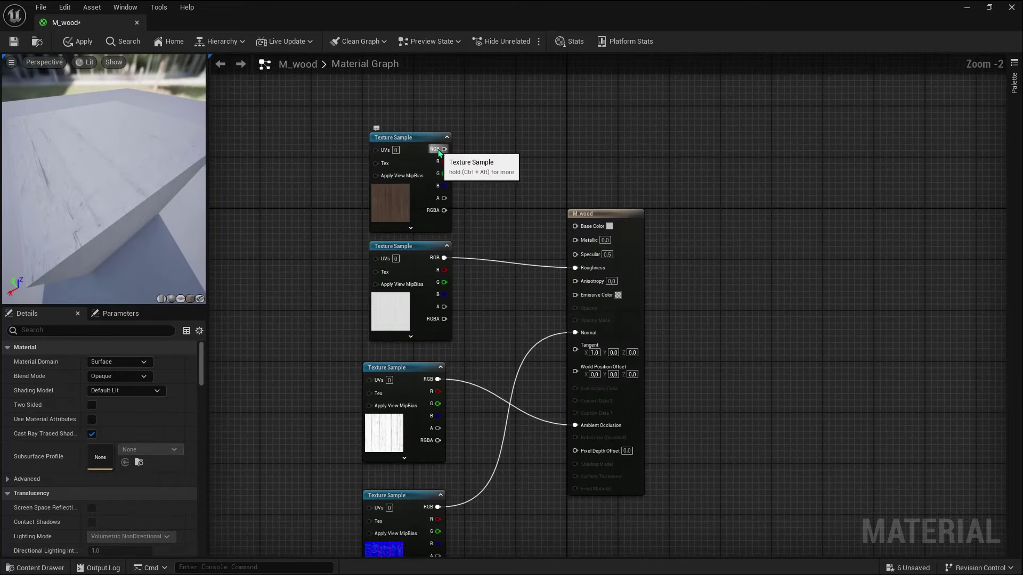
mouse_move(444, 149)
mouse_down()
mouse_move(584, 229)
mouse_move(576, 226)
mouse_up()
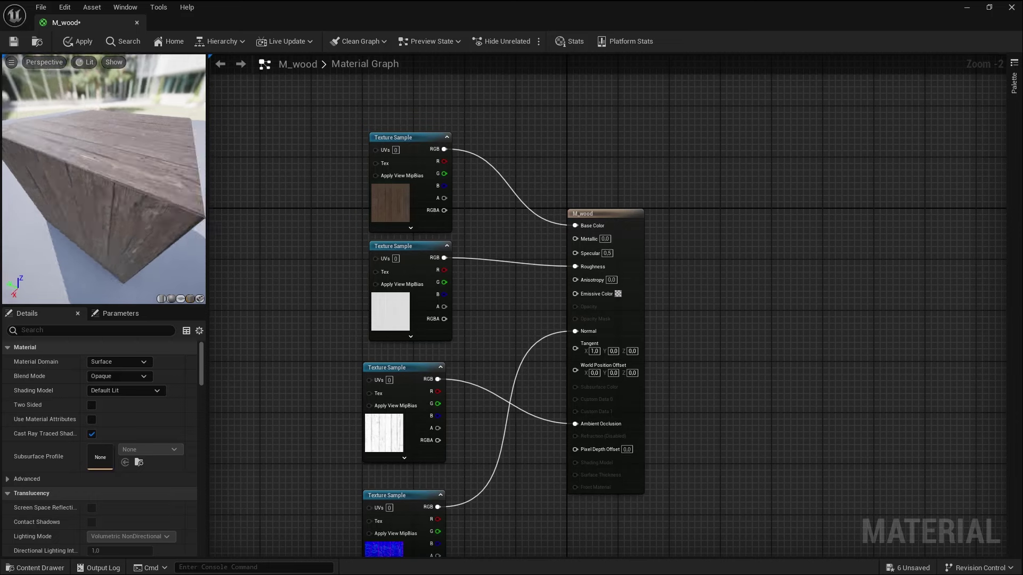
Apply the M_wood changes and drop the material onto the level's plane
click(88, 43)
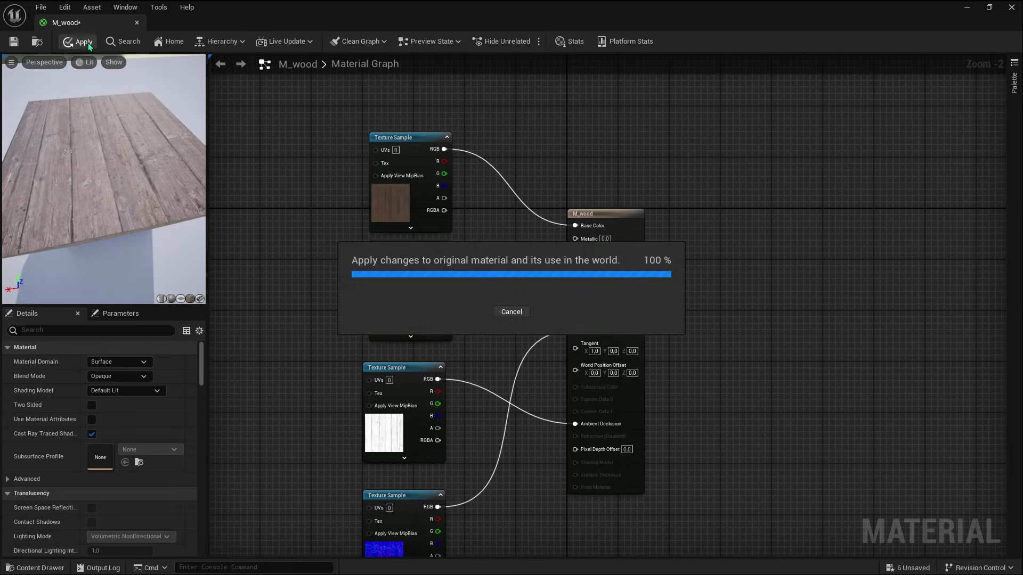
click(137, 23)
key(ctrl+space)
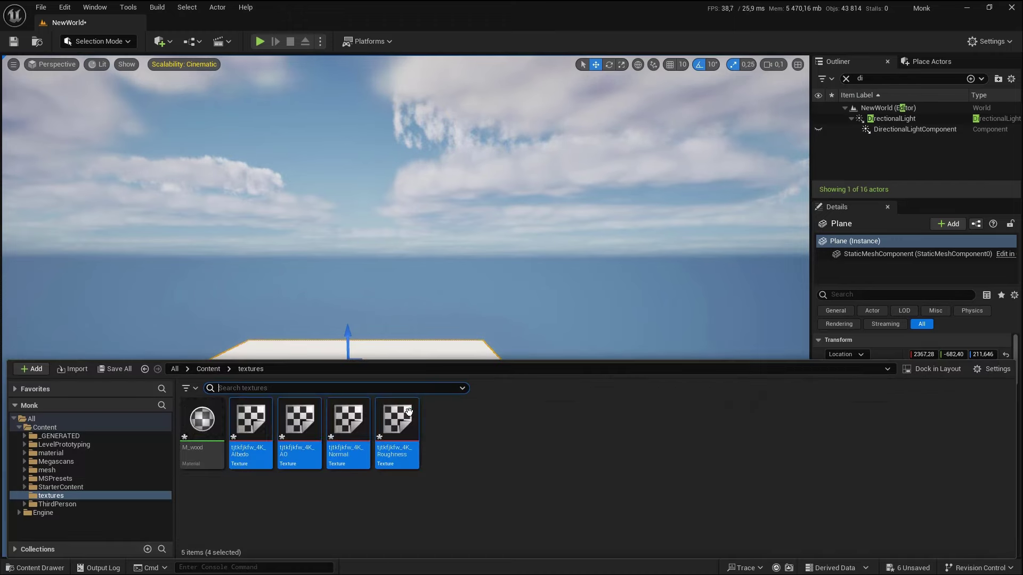
drag(201, 432, 320, 346)
mouse_move(314, 334)
right_down()
mouse_move(213, 340)
mouse_move(189, 304)
mouse_move(256, 306)
mouse_move(356, 208)
right_up()
click(411, 234)
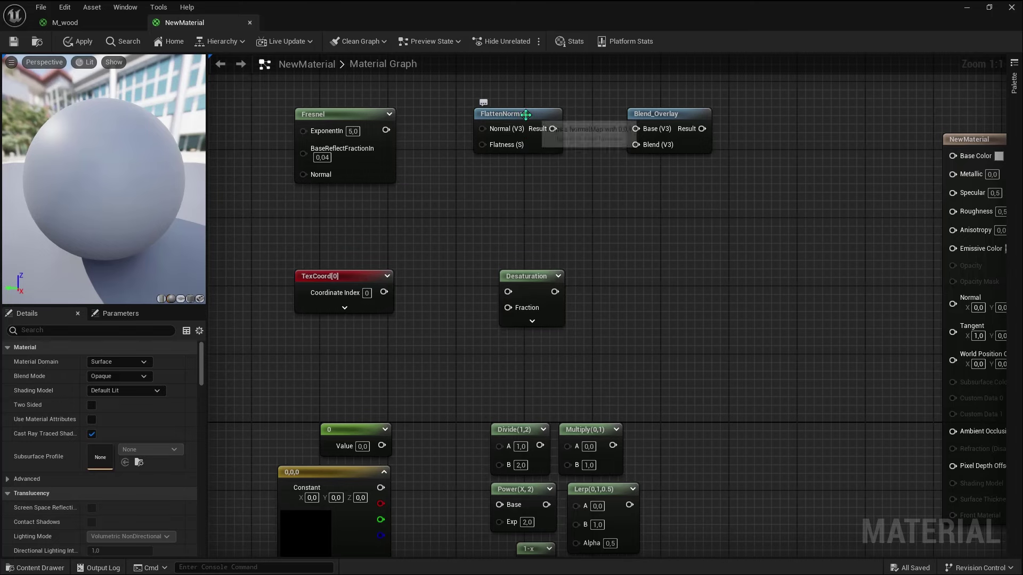
Zoom around the NewMaterial graph to look over its constant and math nodes
scroll(506, 87, down, 4)
scroll(541, 329, up, 2)
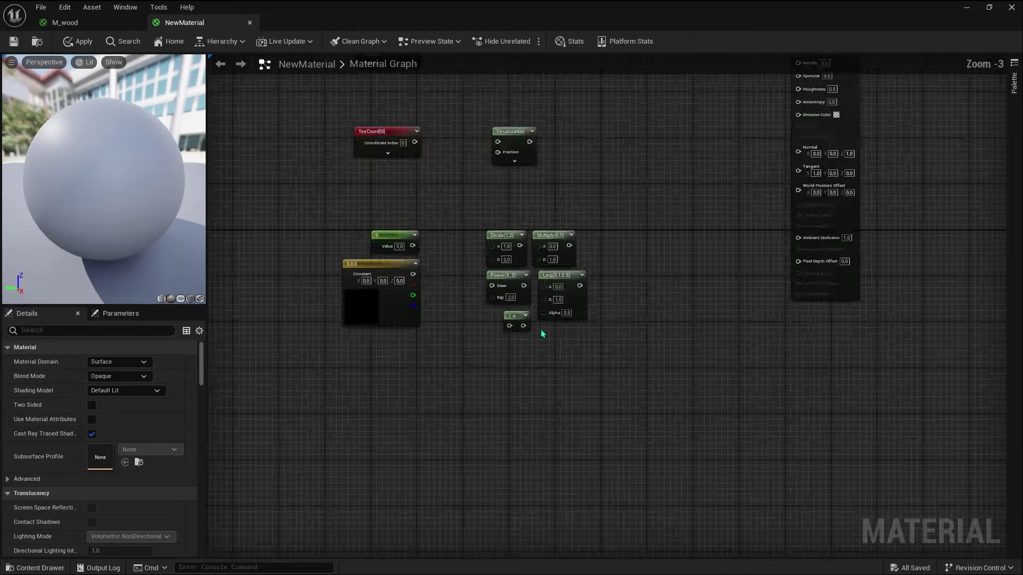
scroll(495, 318, up, 2)
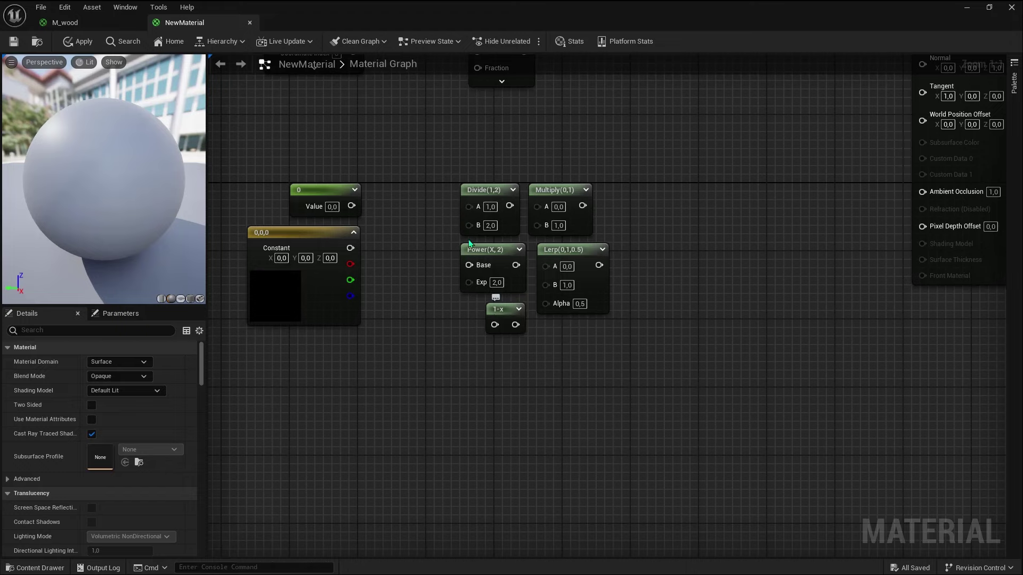
Back in M_wood, add a FlattenNormal node fed by the normal texture
click(108, 23)
scroll(500, 325, up, 1)
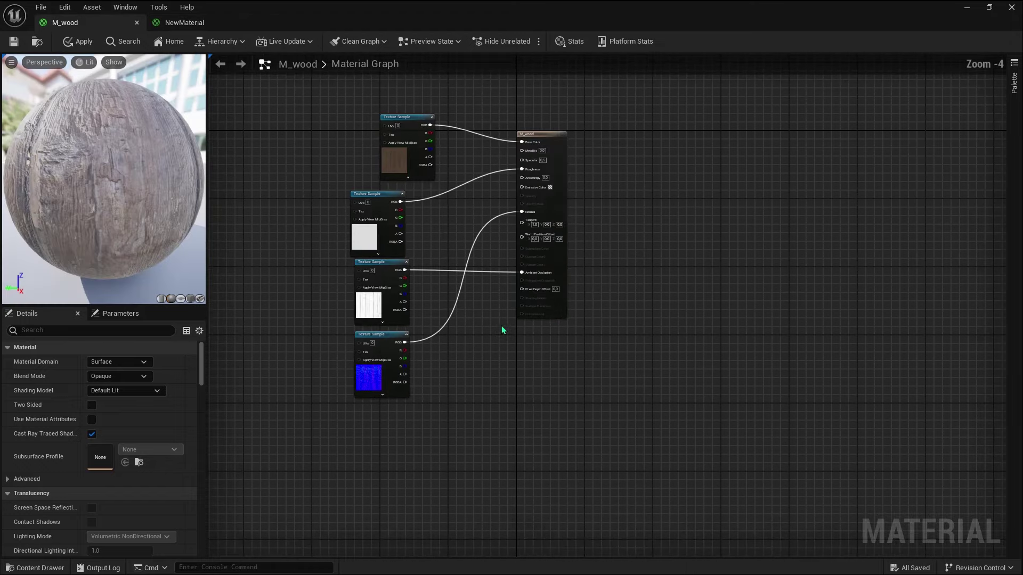
scroll(471, 311, up, 2)
scroll(471, 311, up, 1)
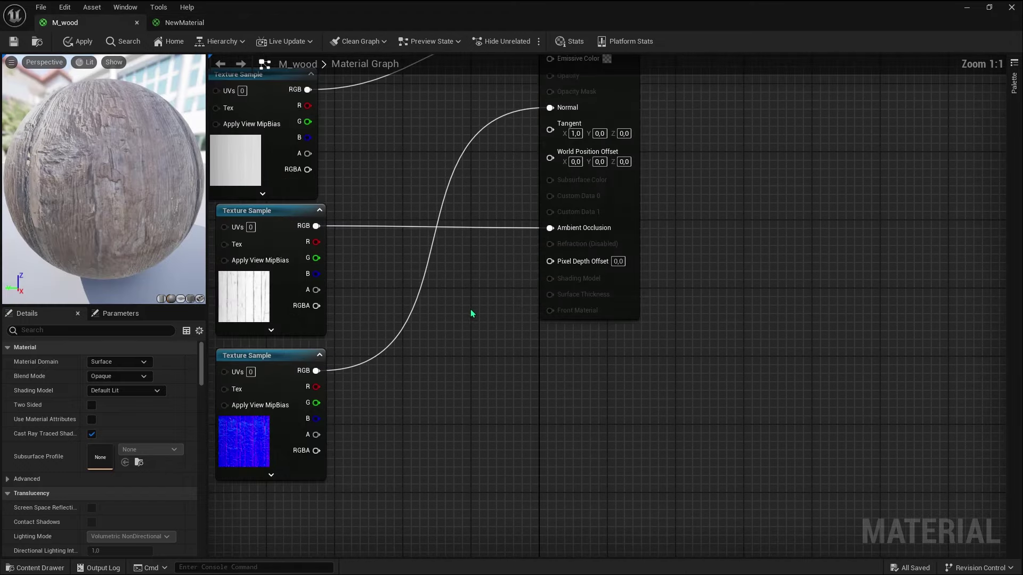
right_click(434, 337)
text(f)
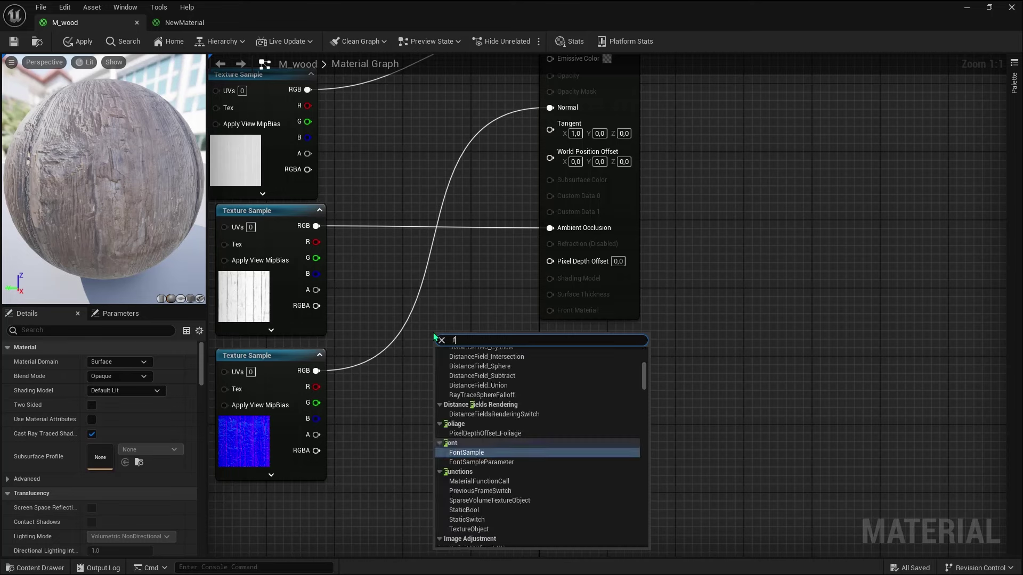
text(la)
key(Escape)
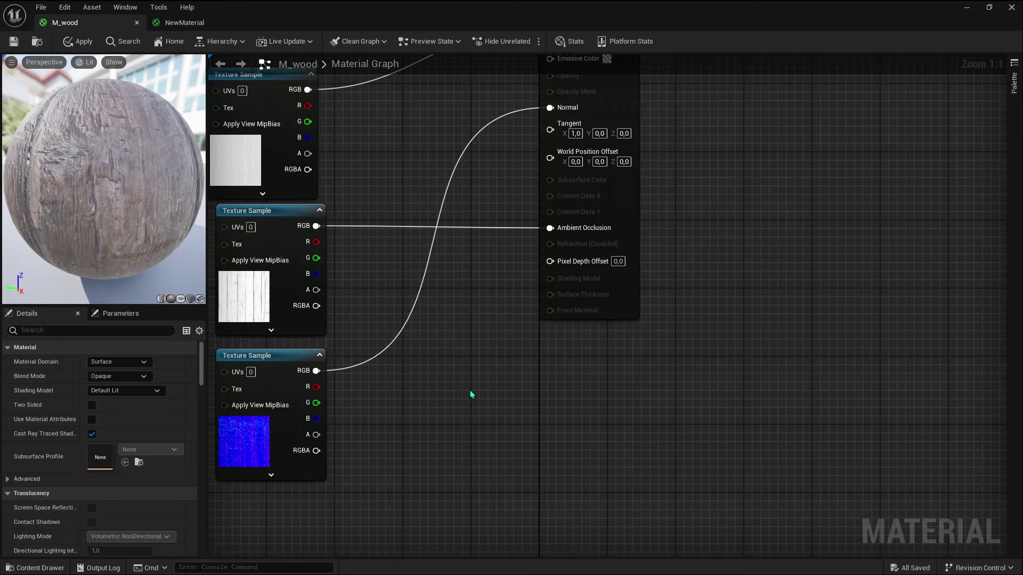
mouse_move(316, 371)
mouse_down()
mouse_move(435, 365)
mouse_move(453, 355)
mouse_move(550, 108)
mouse_up()
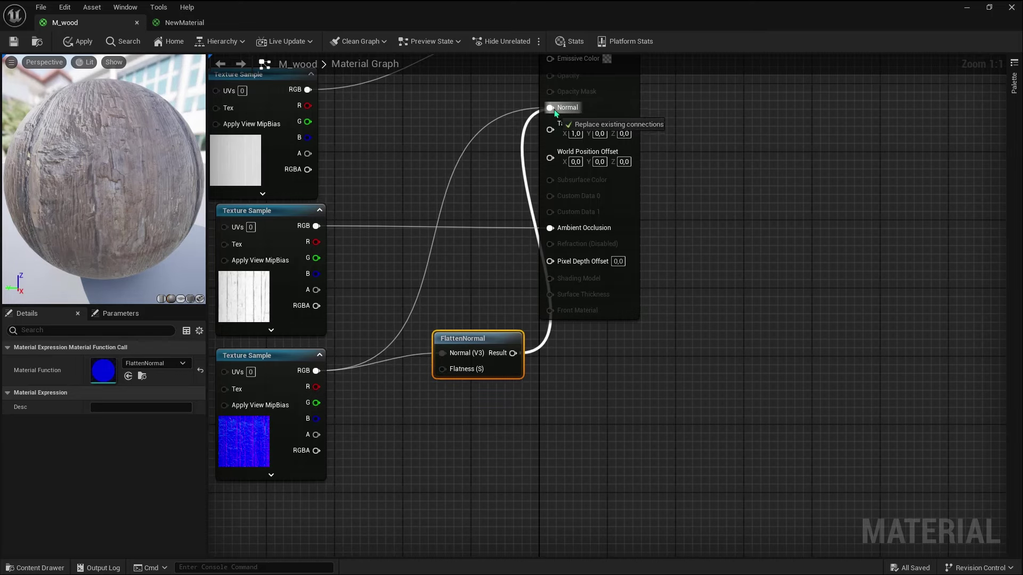
drag(477, 343, 413, 366)
Add a Constant node and wire it into FlattenNormal's Flatness input
scroll(487, 284, down, 2)
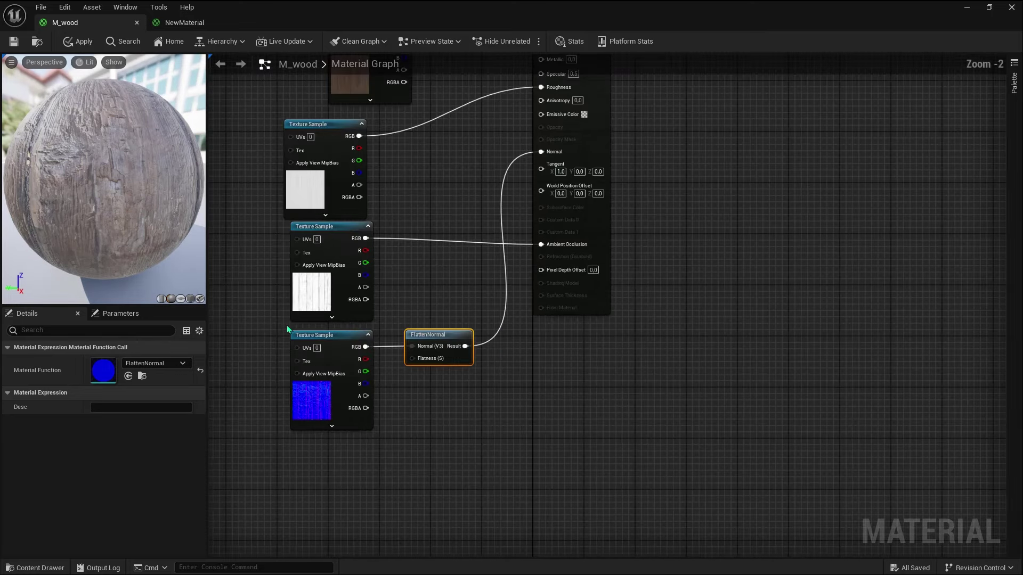
right_drag(426, 366, 496, 278)
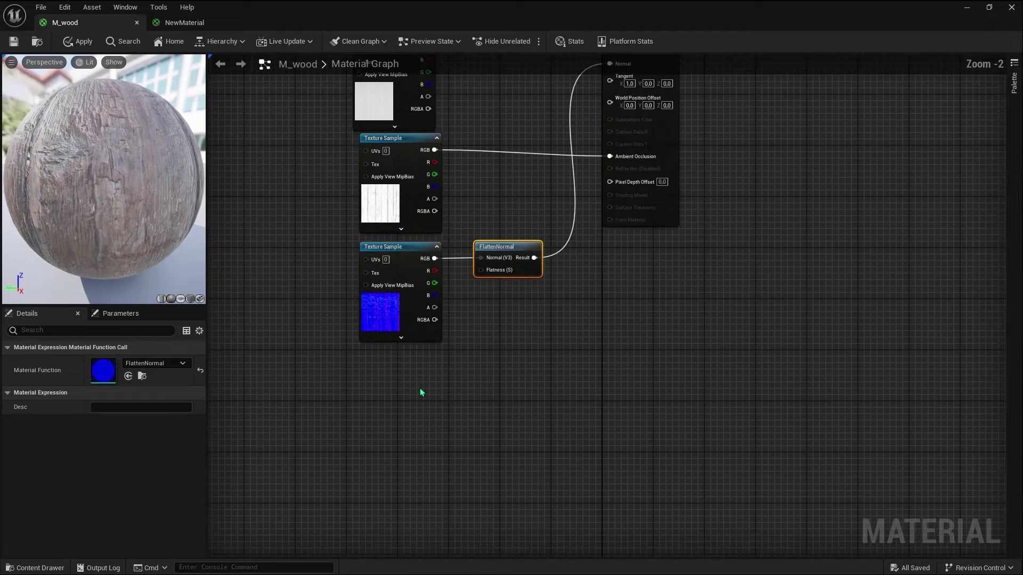
click(414, 380)
drag(417, 362, 483, 278)
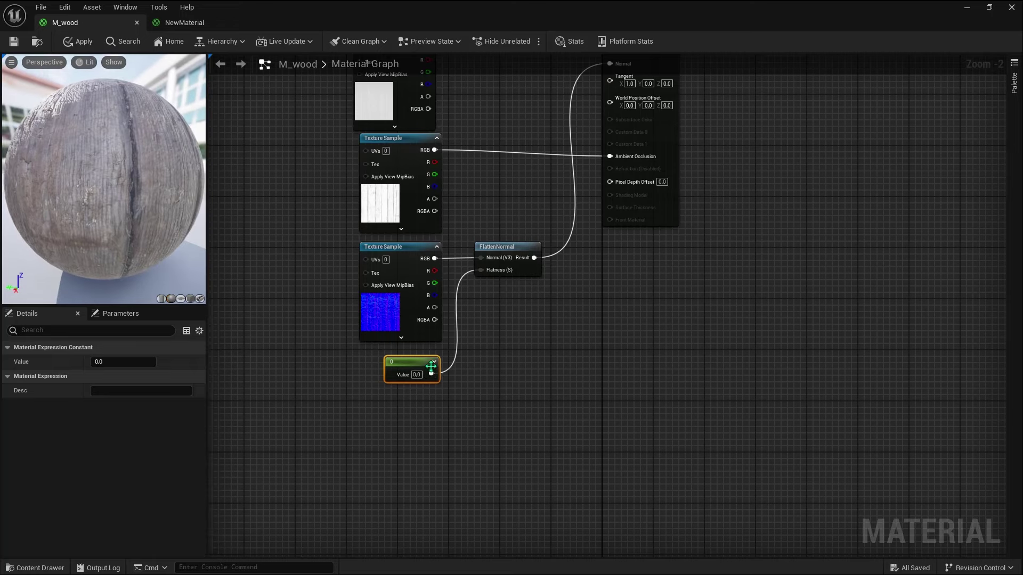
Try constant values 1 and -1 while previewing the wood on a plane
scroll(415, 374, up, 2)
click(414, 376)
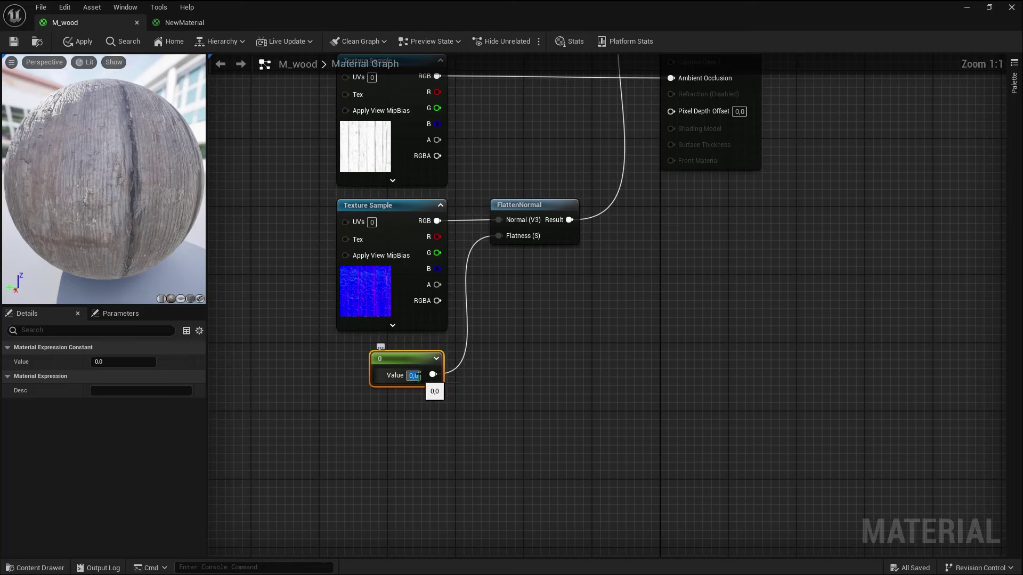
text(1)
click(471, 426)
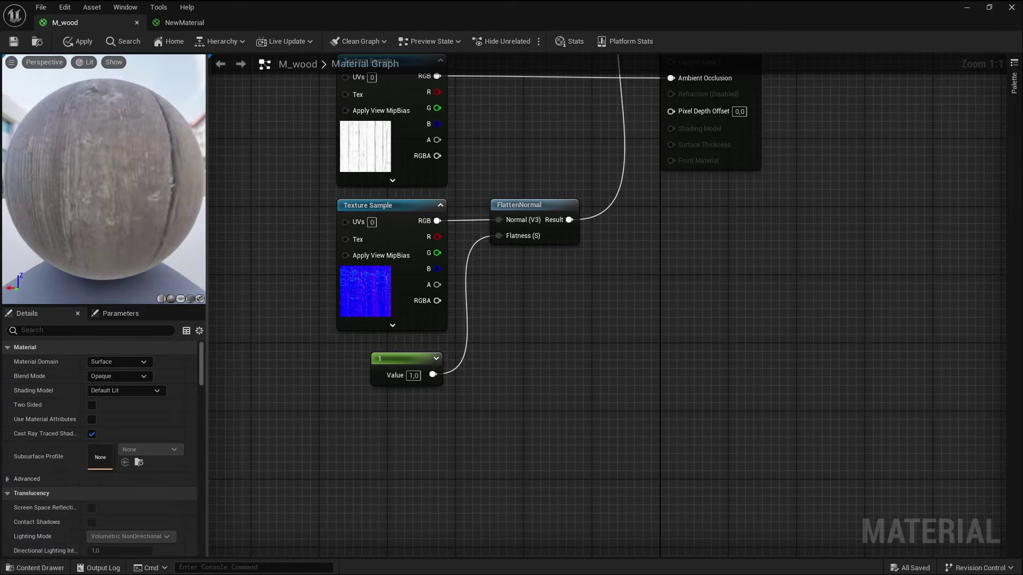
click(190, 299)
click(181, 299)
drag(168, 244, 107, 133)
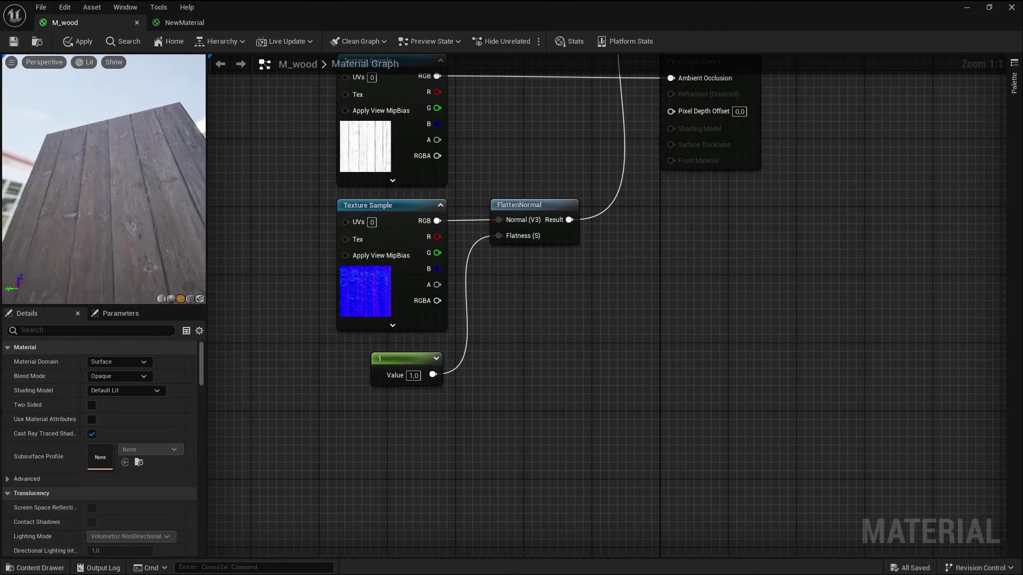
text(-1)
key(Return)
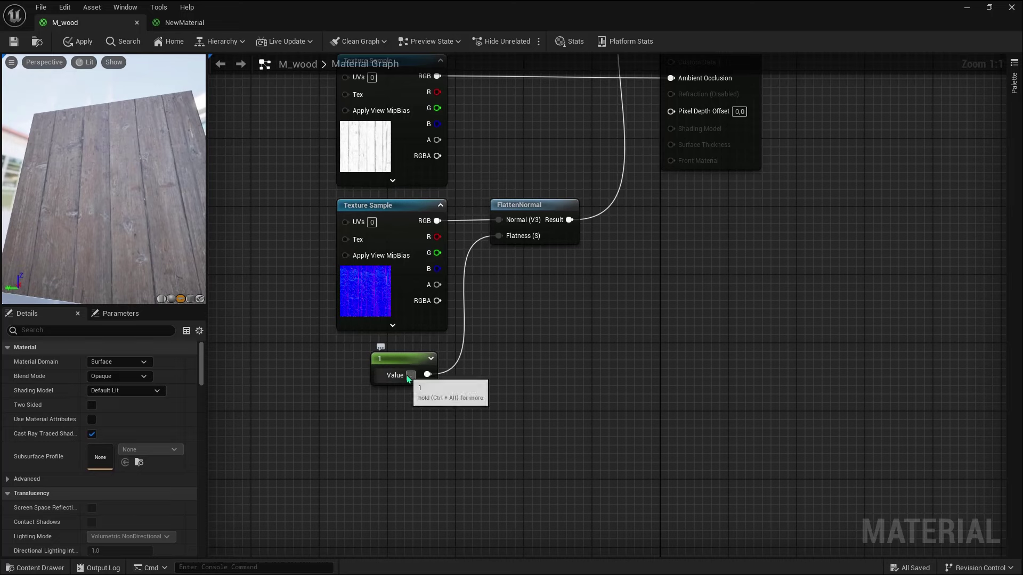
Try -2 for the constant, then settle on 2
mouse_move(174, 233)
mouse_down()
mouse_move(155, 229)
mouse_move(168, 321)
mouse_up()
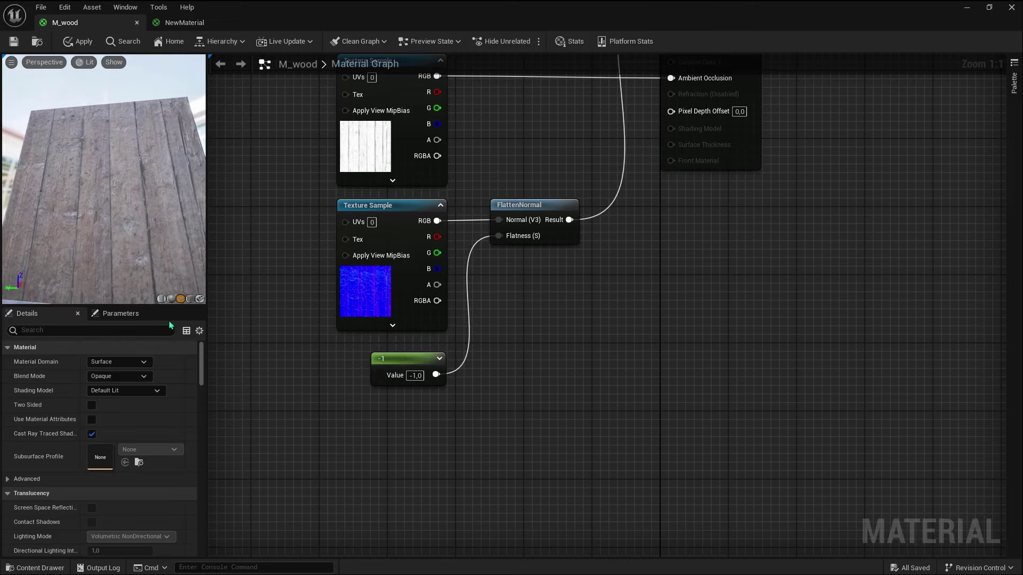
click(415, 375)
text(-2)
key(Return)
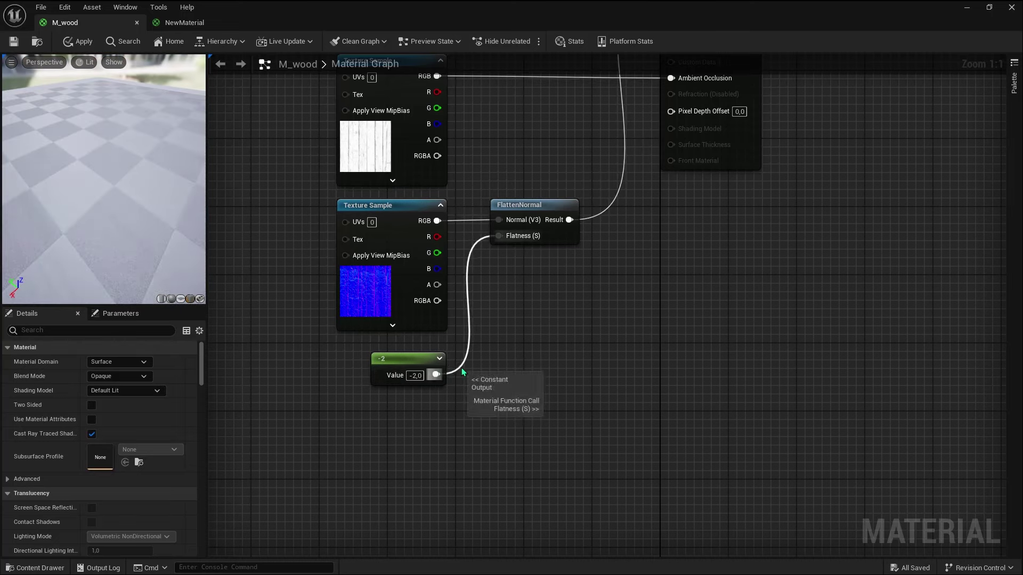
drag(130, 214, 159, 224)
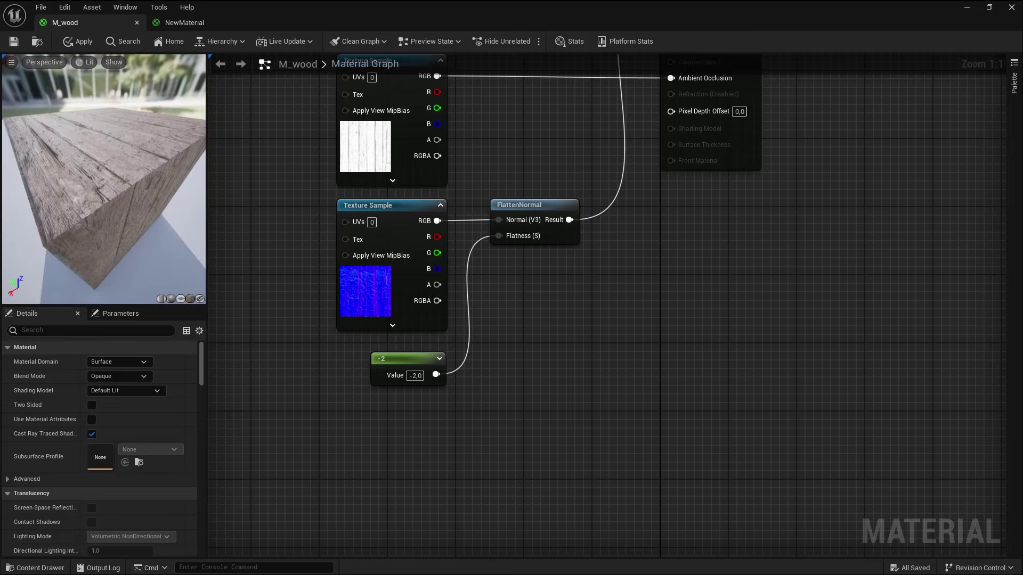
drag(415, 375, 449, 388)
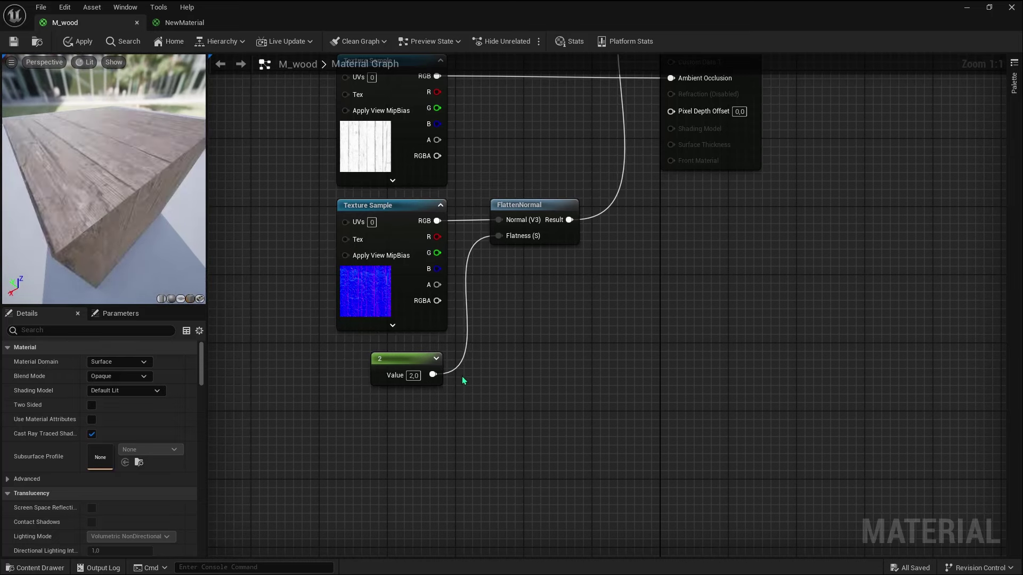
Insert a OneMinus node between the constant 2 and FlattenNormal's Flatness
right_click(513, 312)
text(one)
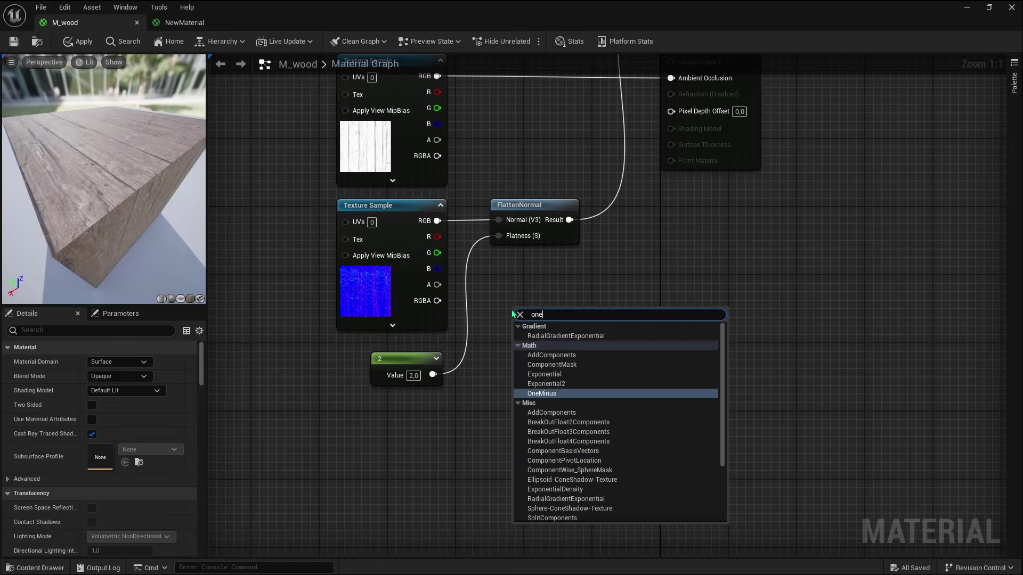
click(548, 395)
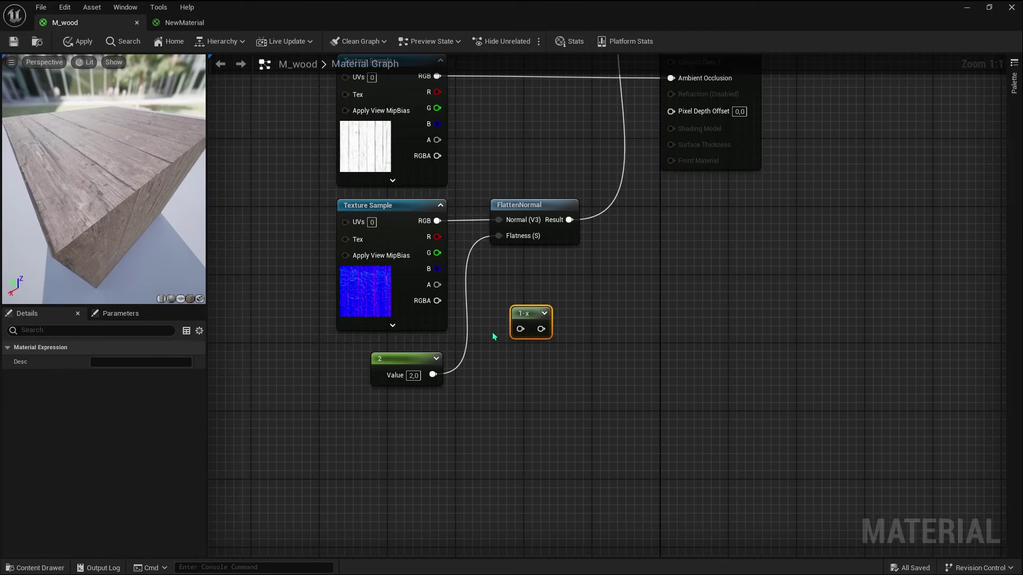
mouse_move(433, 375)
mouse_down()
mouse_move(520, 329)
mouse_move(558, 292)
mouse_move(499, 235)
mouse_up()
drag(524, 314, 503, 325)
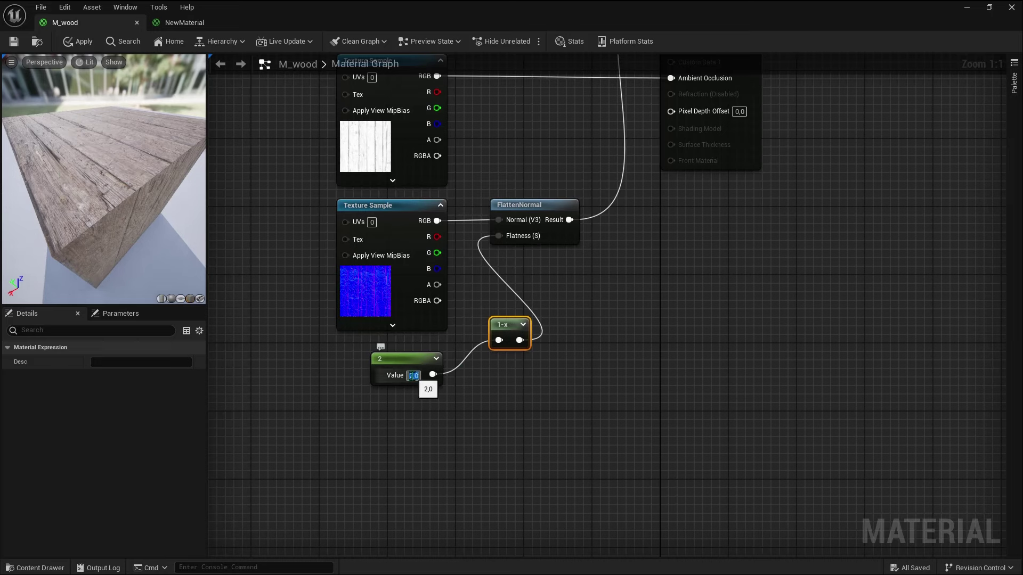
Test -2 as the constant, then revert it to 2
text(-2)
click(449, 418)
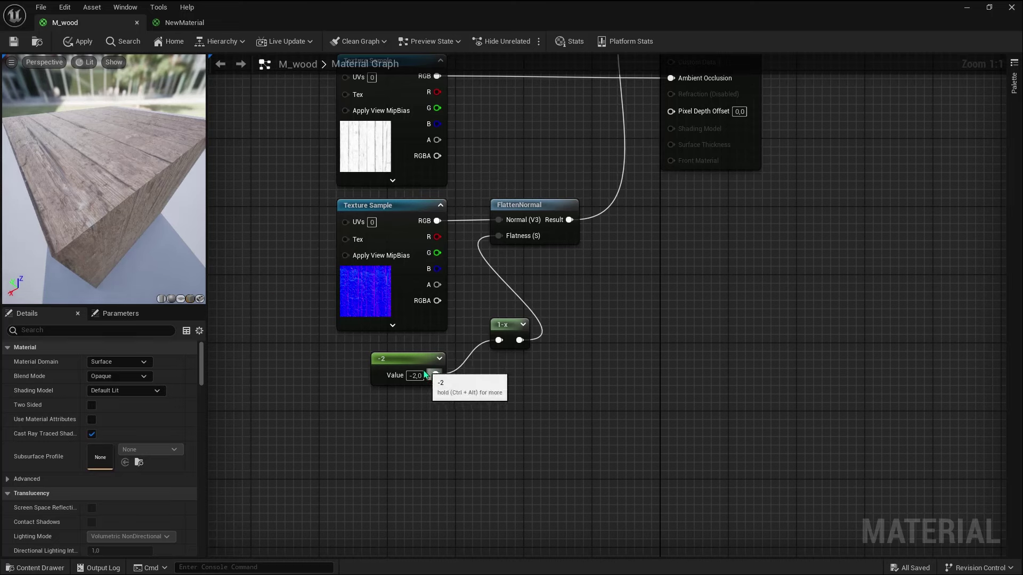
key(ctrl+z)
mouse_move(106, 182)
mouse_down()
mouse_move(139, 176)
mouse_move(106, 170)
mouse_up()
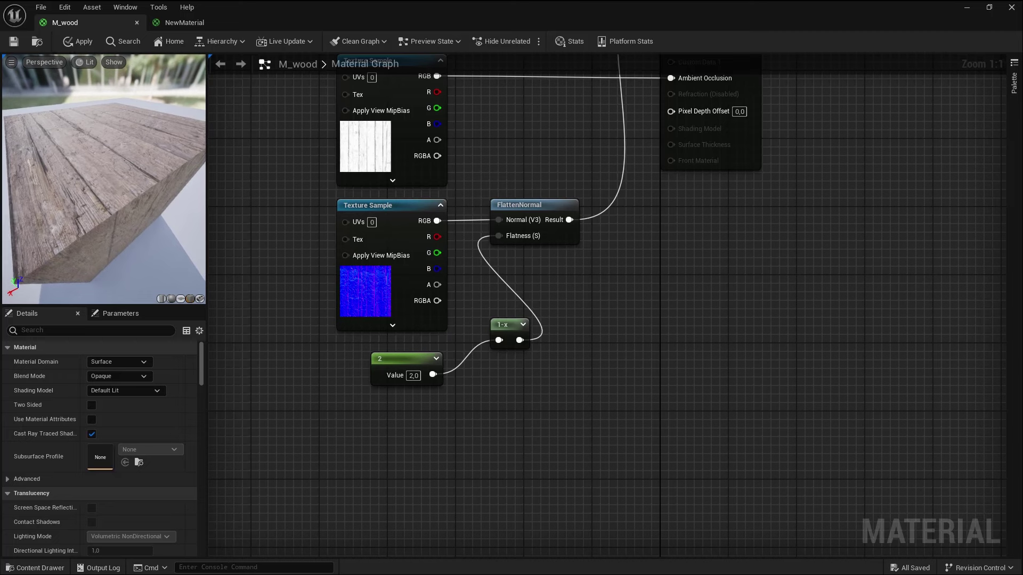
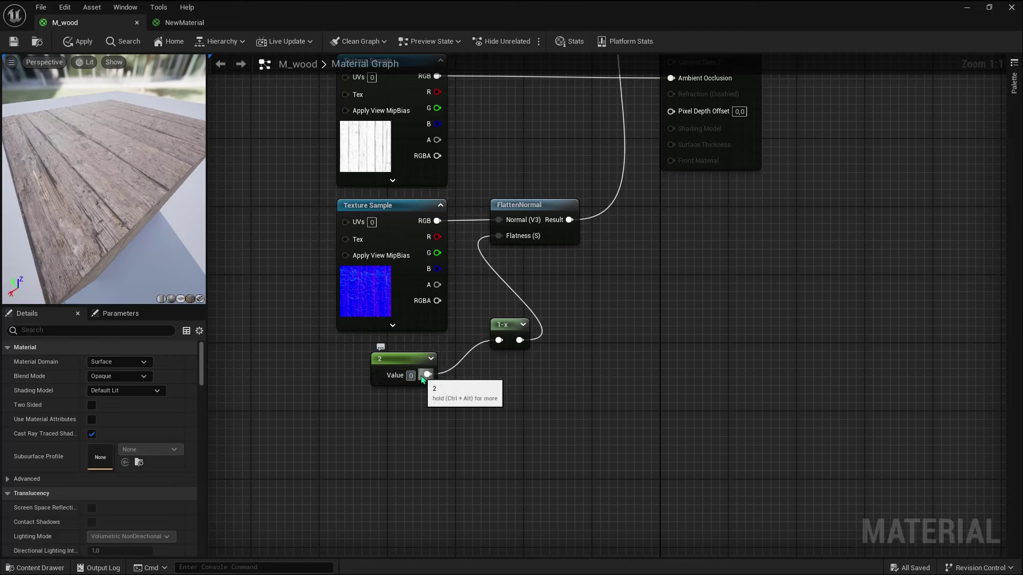
text(,6)
Commit the new flatness value, apply M_wood, and check the floor in the level
key(Return)
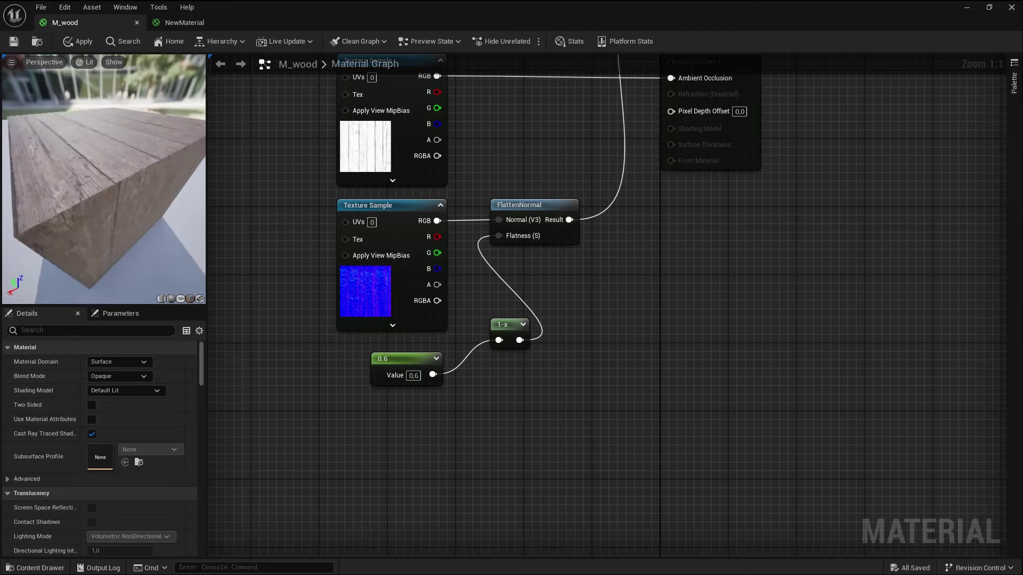
click(80, 45)
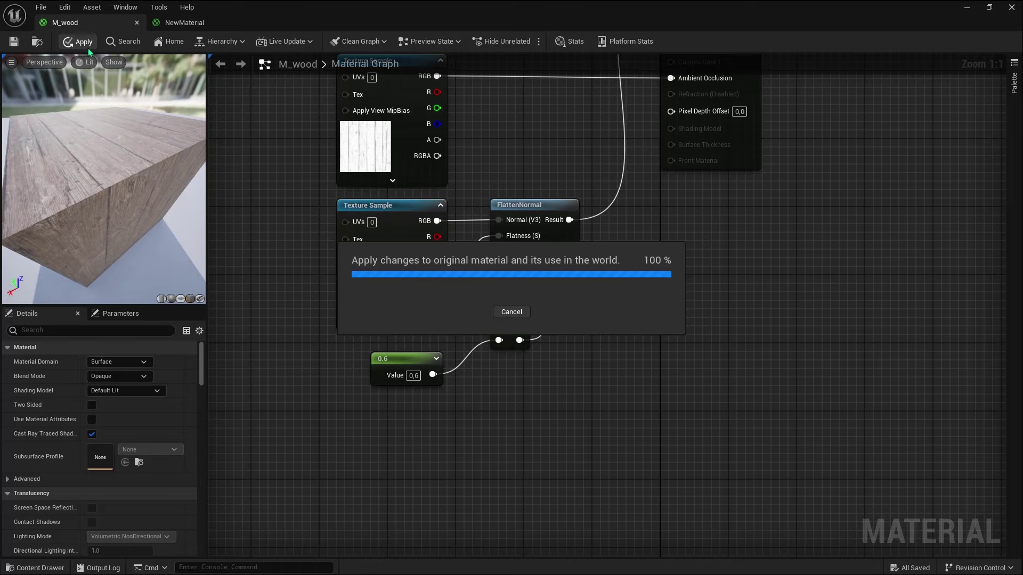
click(965, 9)
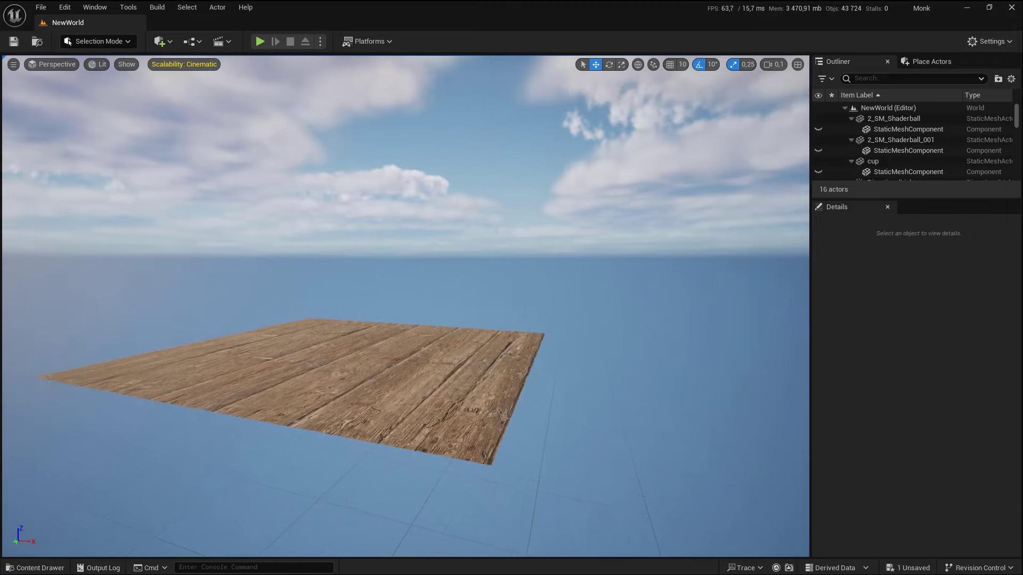
right_drag(567, 362, 567, 362)
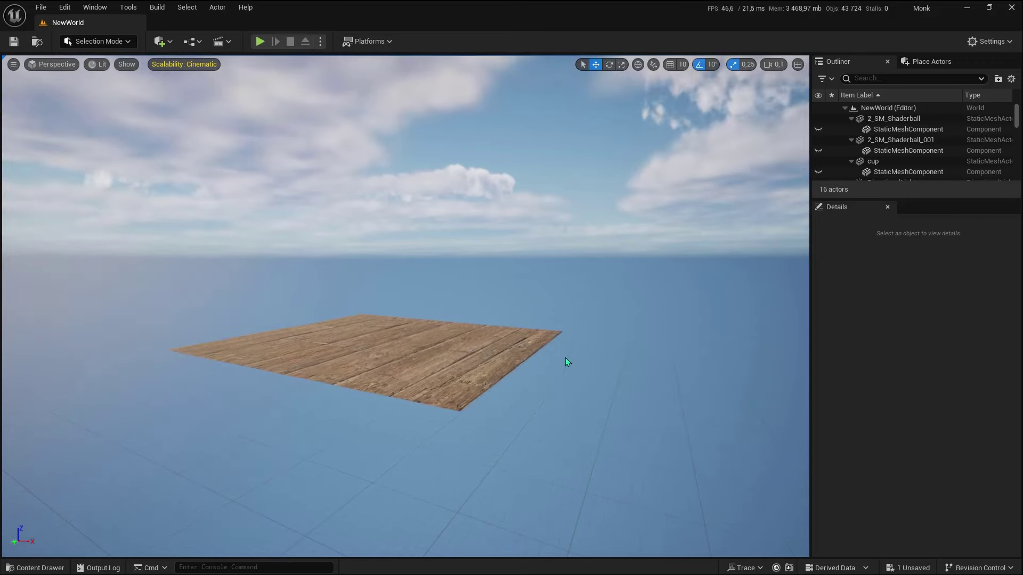
click(467, 348)
Convert the 0.7 flatness constant into a scalar parameter named 'strength normal'
key(ctrl+space)
double_click(205, 476)
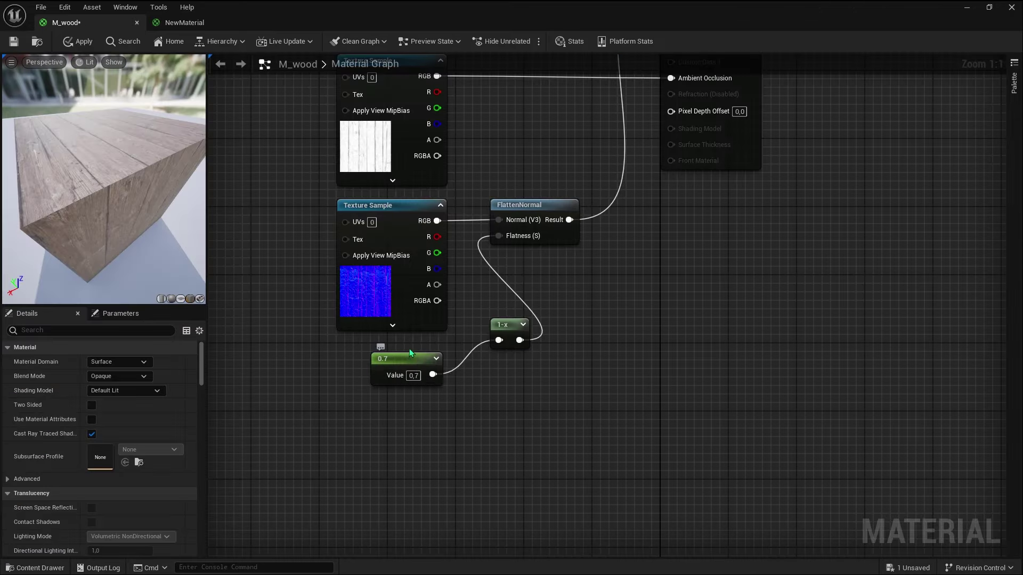
right_click(409, 358)
click(453, 139)
text(s)
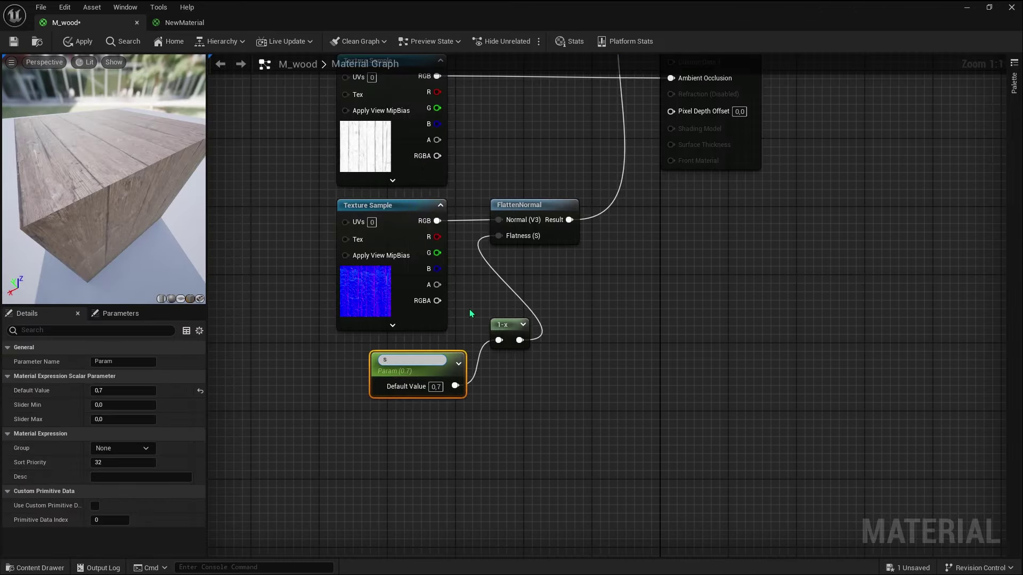
text(trength normal)
key(Return)
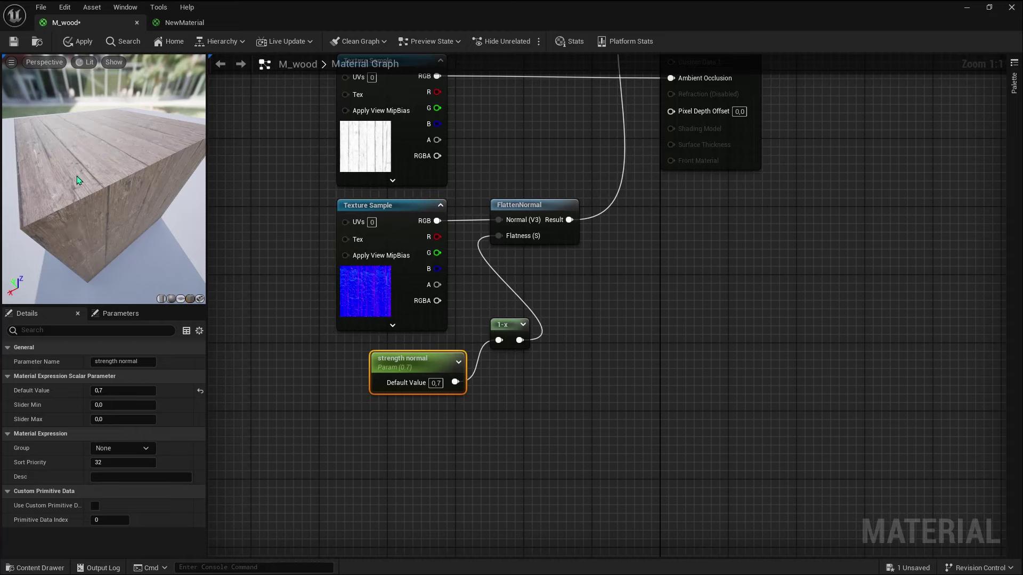
Add a TextureCoordinate node in M_wood and wire it into all four texture samples' UVs
key(ctrl+Tab)
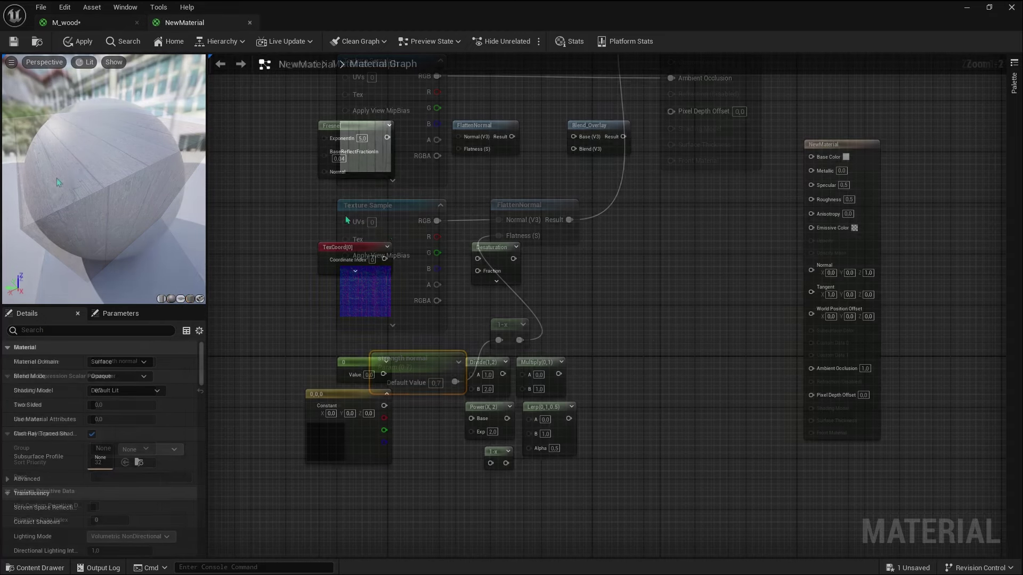
scroll(360, 249, up, 2)
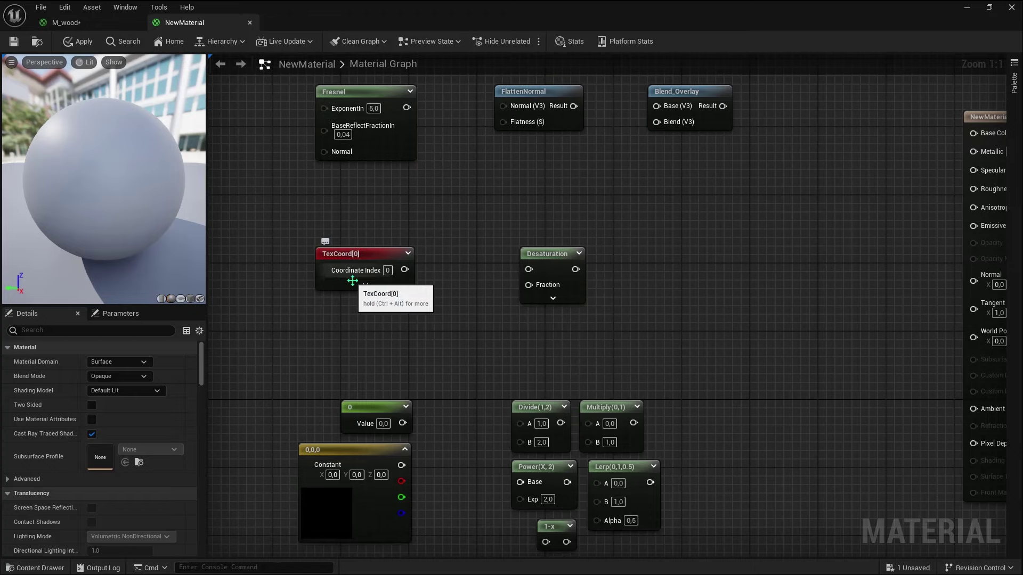
key(ctrl+Tab)
scroll(356, 173, up, 3)
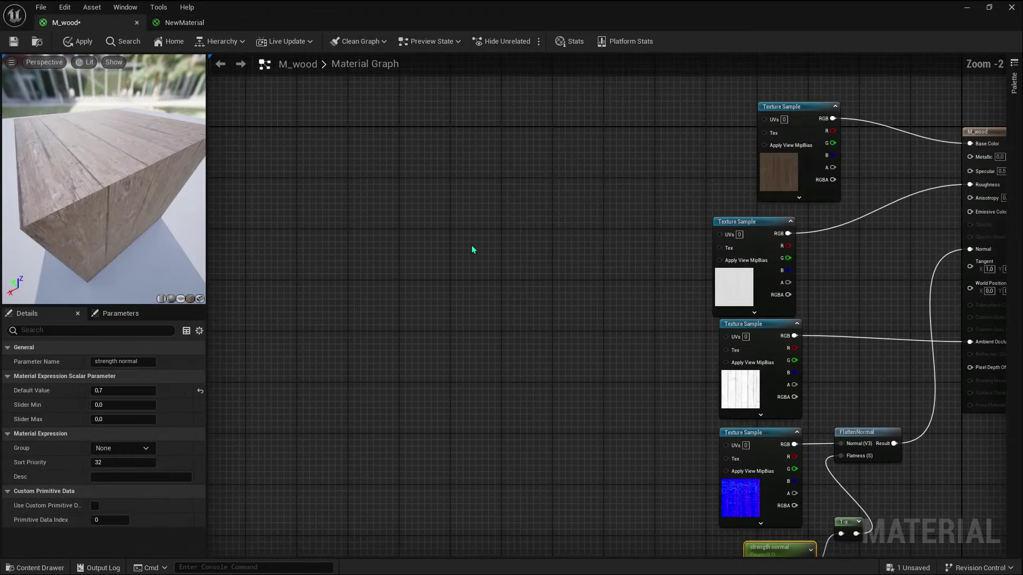
right_click(568, 293)
text(tex)
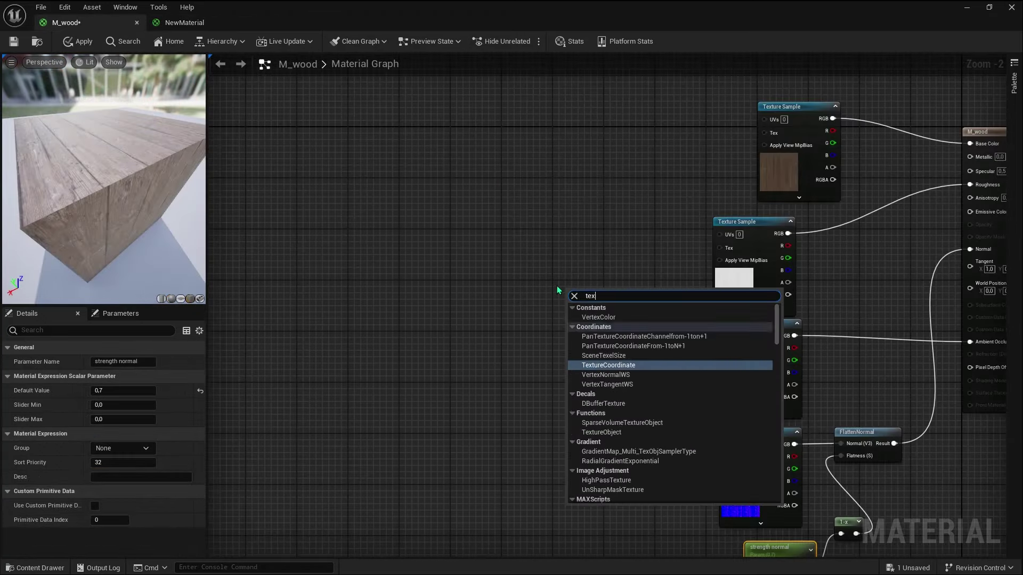
click(602, 365)
drag(616, 299, 480, 273)
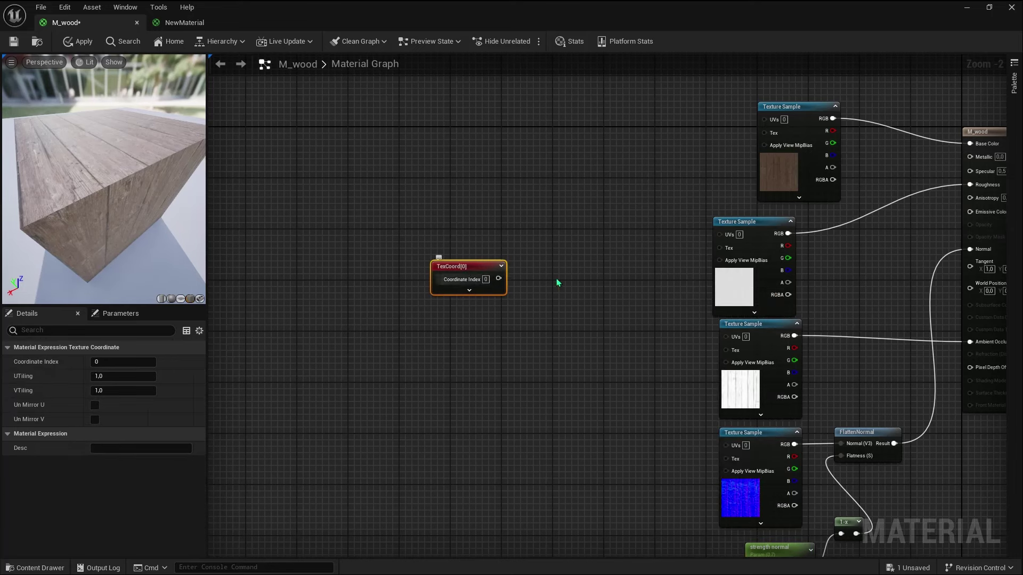
drag(794, 122, 766, 119)
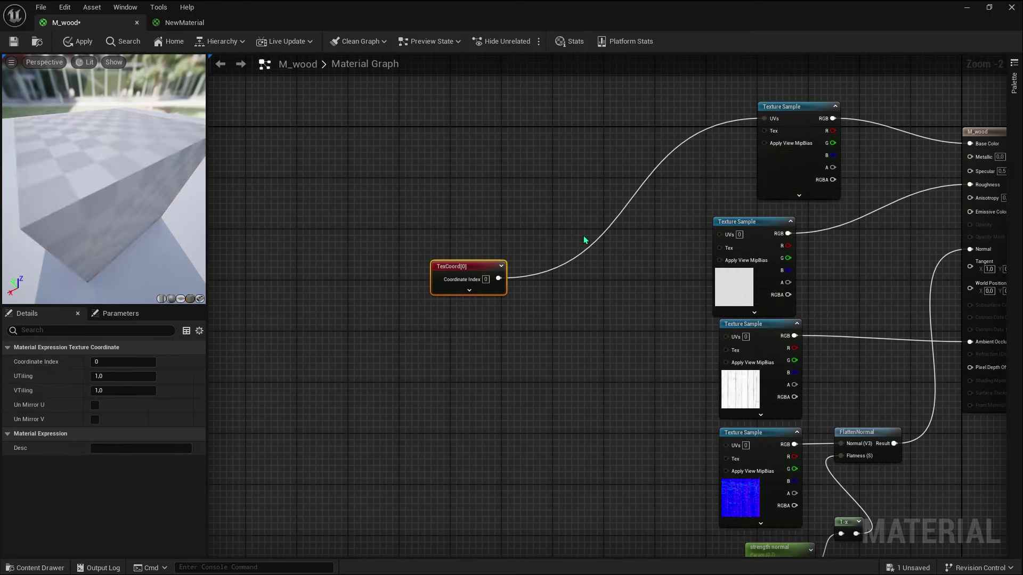
drag(499, 278, 720, 234)
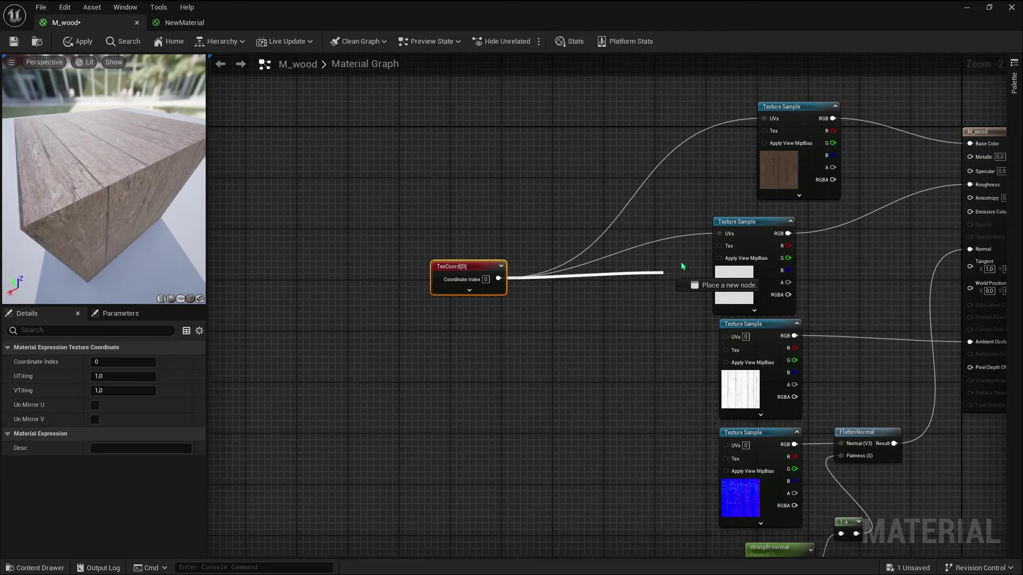
drag(498, 278, 724, 336)
drag(499, 278, 730, 447)
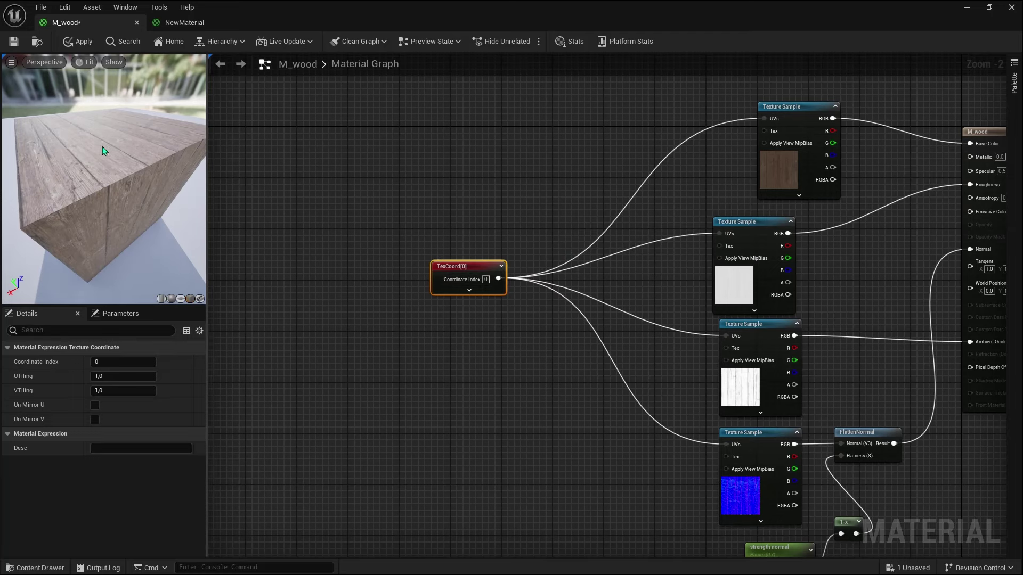
Set UTiling and VTiling to 4, apply, and inspect the denser planks on the floor
click(108, 376)
click(102, 390)
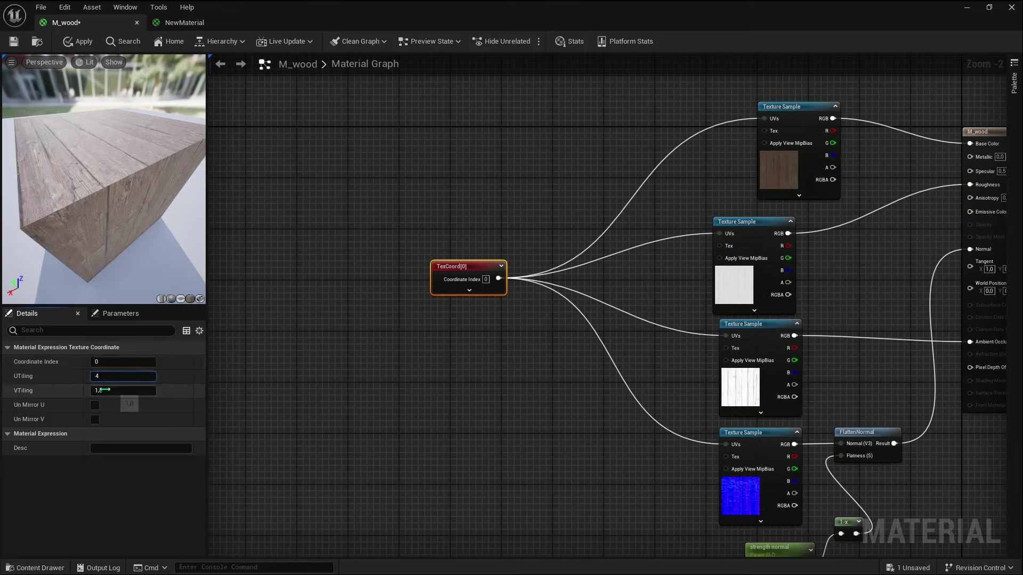
text(4)
click(243, 369)
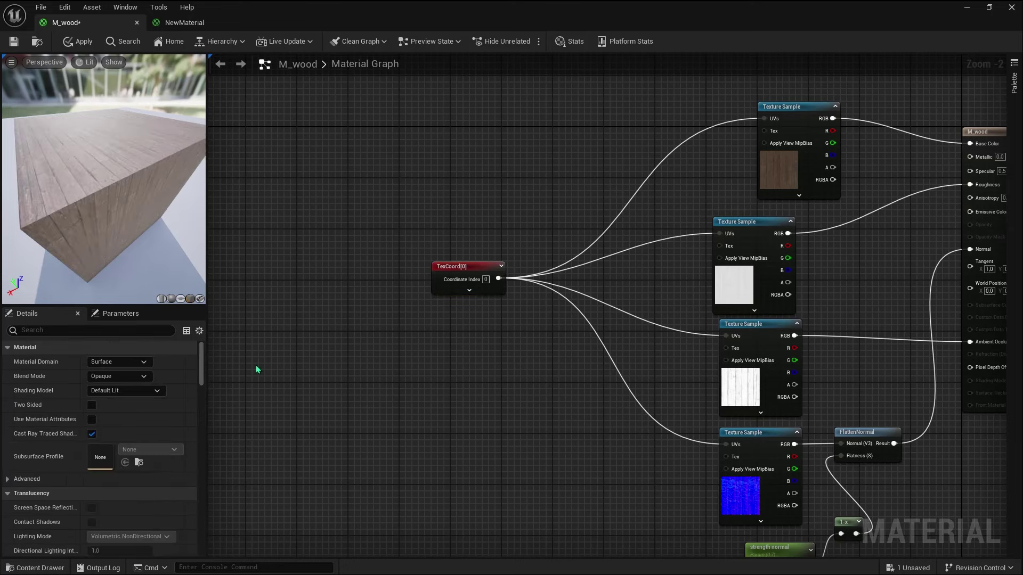
mouse_move(122, 188)
mouse_down()
mouse_move(138, 176)
mouse_move(128, 155)
mouse_move(131, 181)
mouse_up()
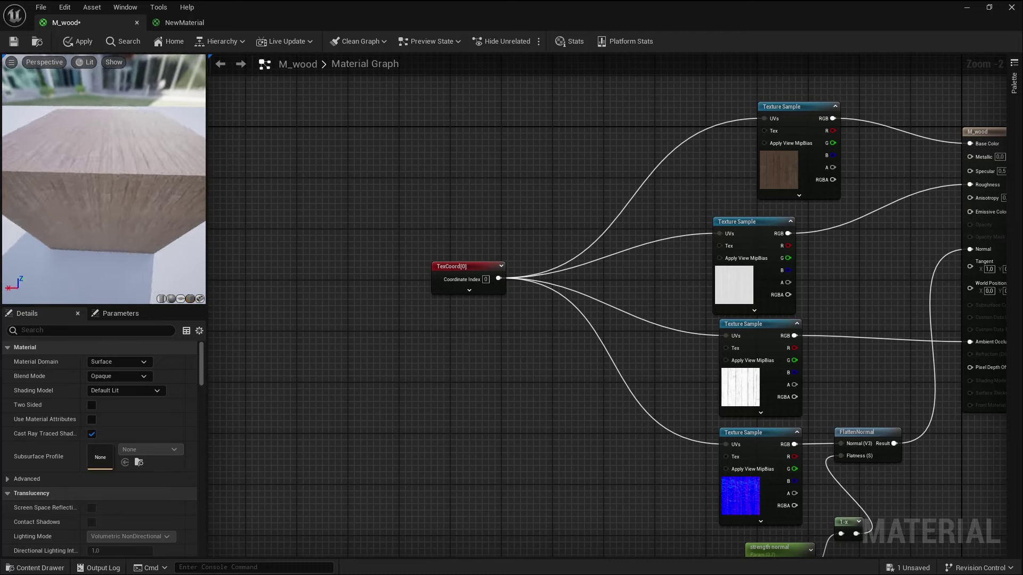
click(86, 46)
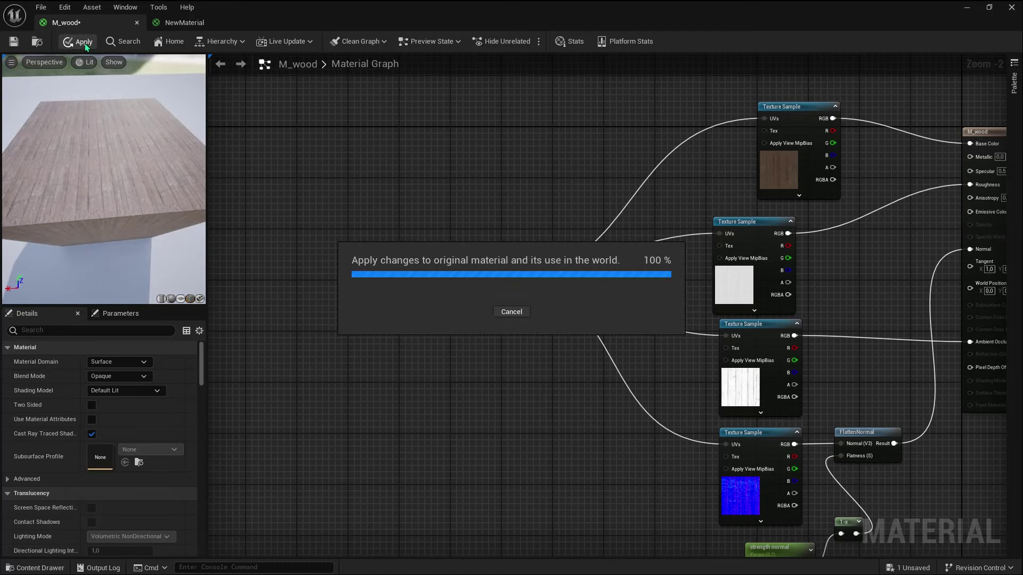
click(964, 10)
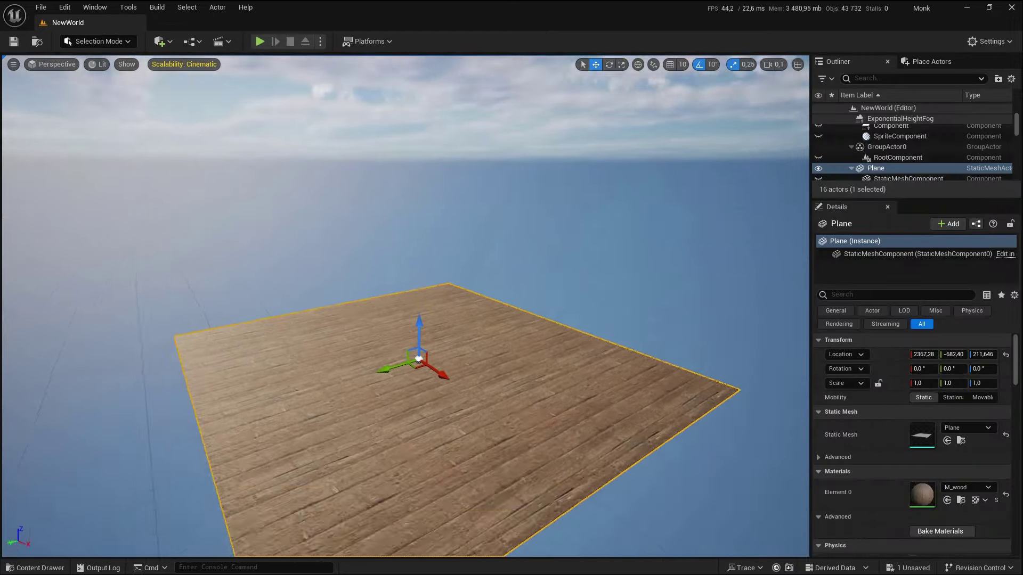
right_drag(405, 309, 404, 341)
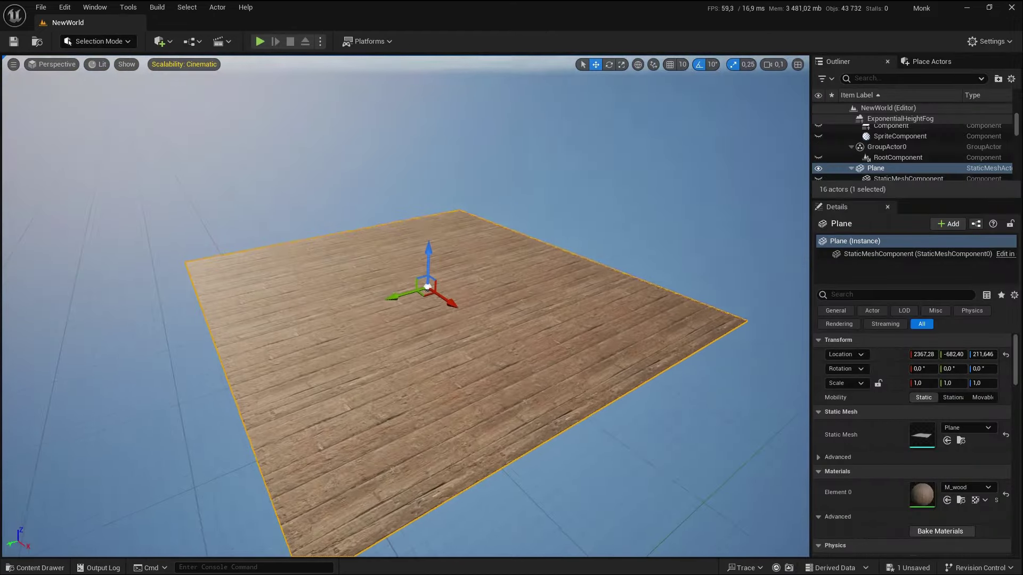
click(961, 500)
Reopen the M_wood material graph and save it
double_click(196, 447)
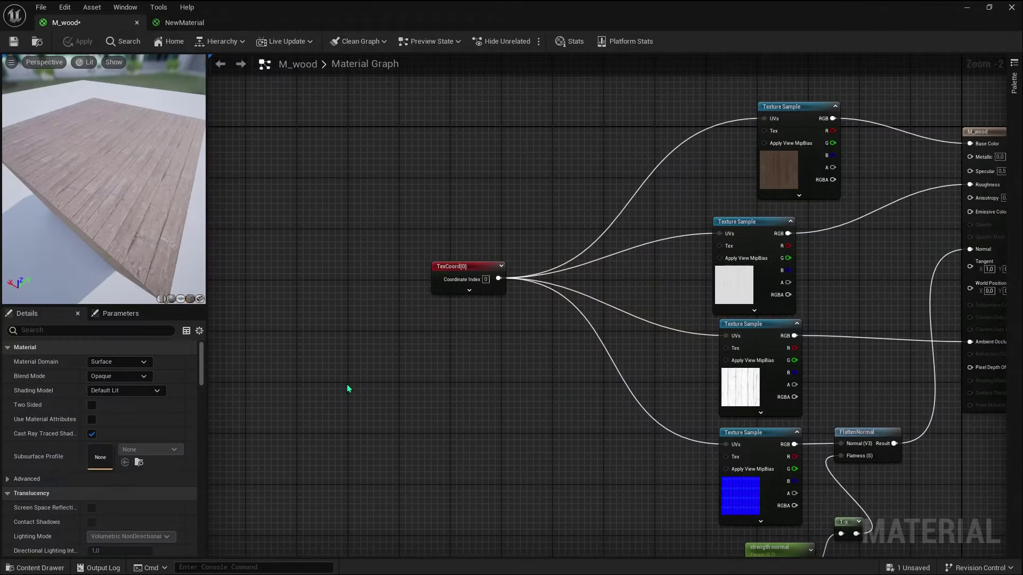
scroll(393, 377, down, 3)
key(ctrl+s)
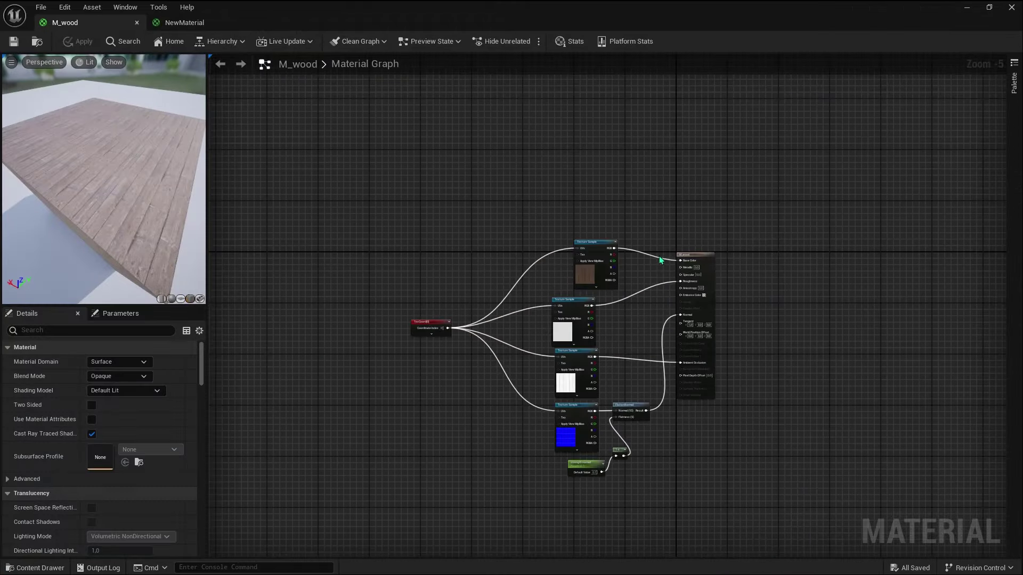
scroll(668, 248, up, 3)
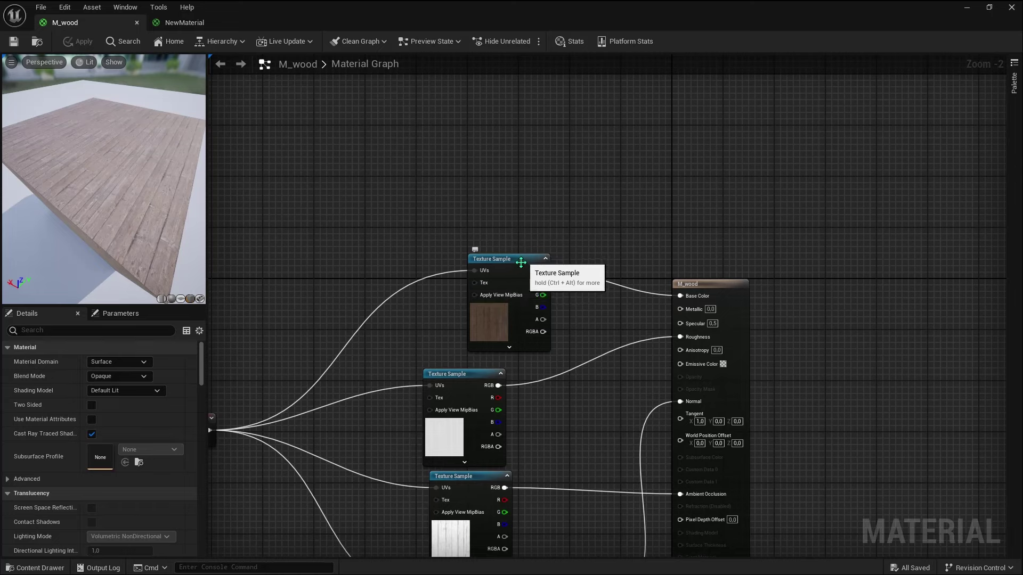
Add a Divide node and feed the colour texture into its A input
click(195, 21)
right_drag(498, 292, 489, 248)
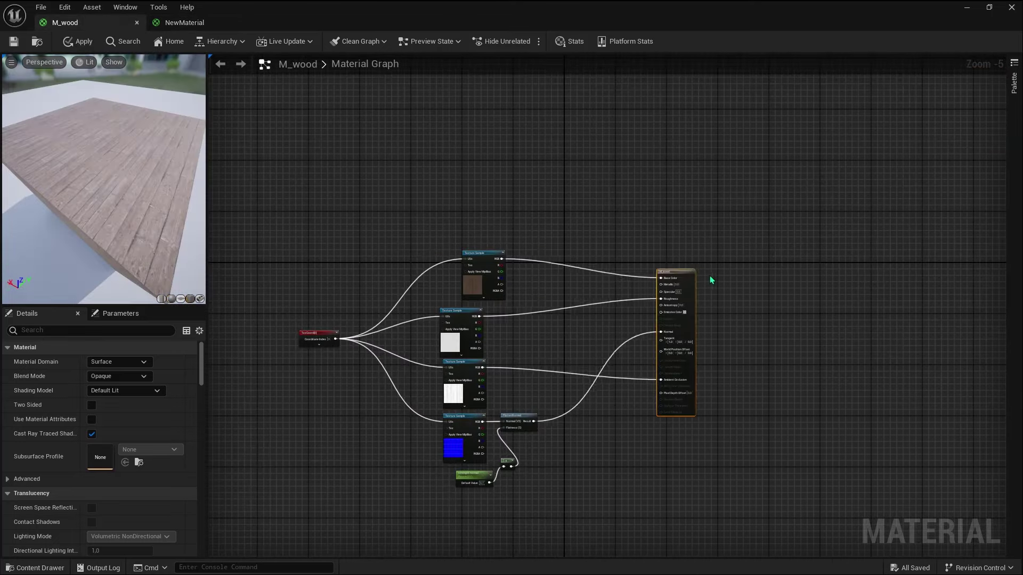
scroll(566, 251, up, 5)
right_click(554, 219)
text(d)
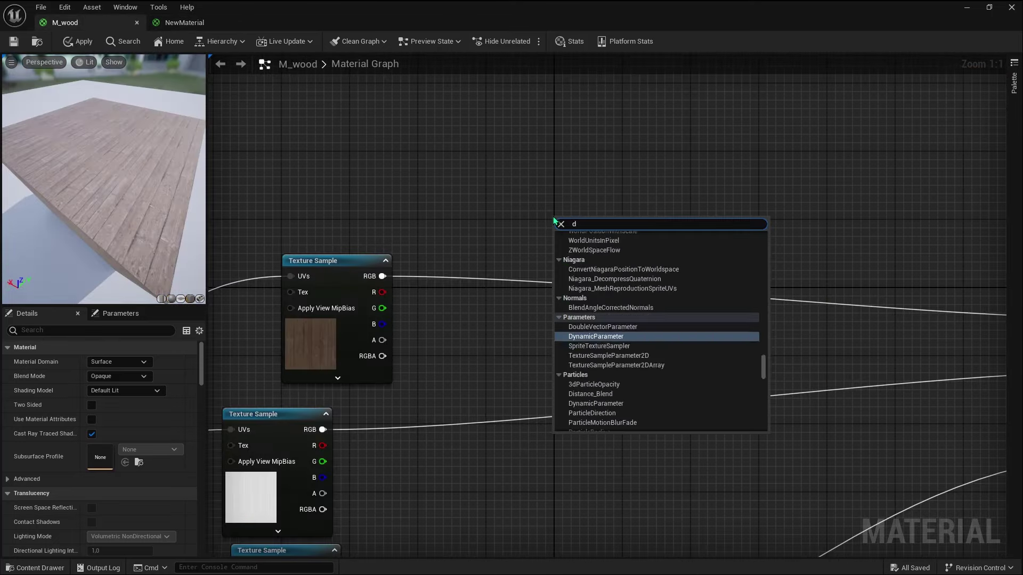
text(iv)
click(580, 244)
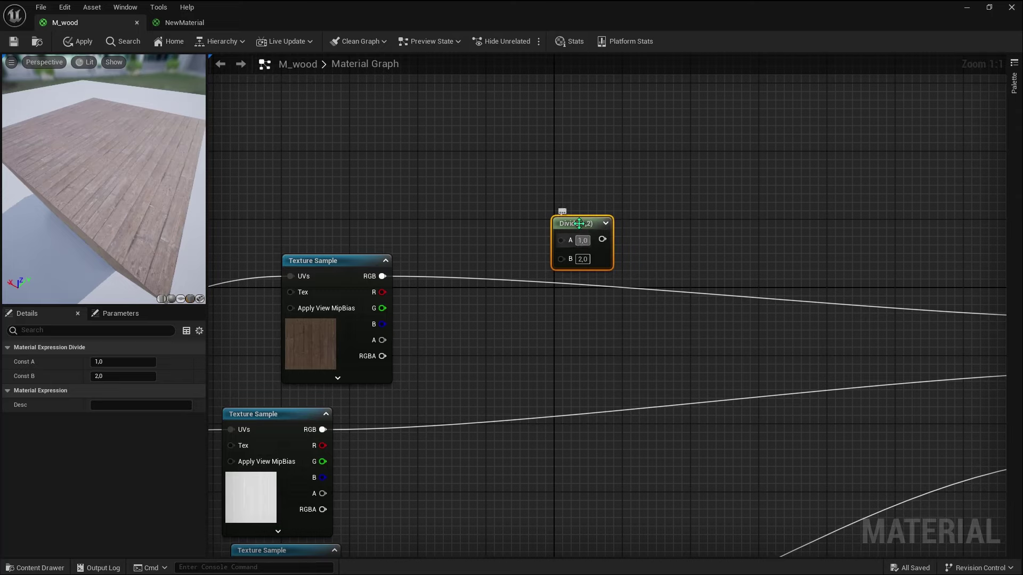
drag(581, 225, 530, 236)
mouse_move(382, 276)
mouse_down()
mouse_move(522, 252)
mouse_move(901, 302)
mouse_up()
Add a Constant wired into Divide's B input and set it to 6
scroll(522, 252, down, 3)
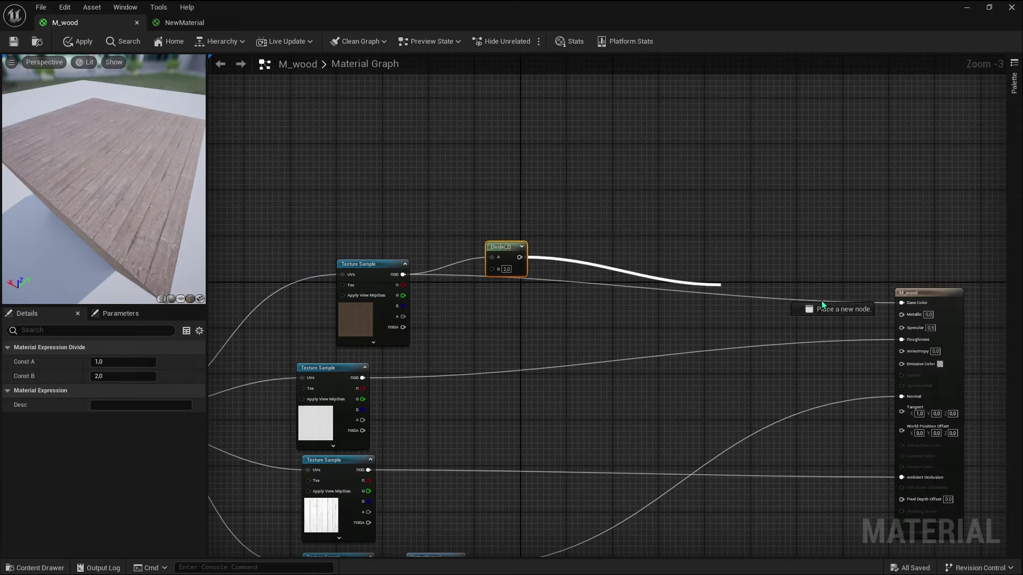
scroll(453, 314, up, 2)
click(446, 322)
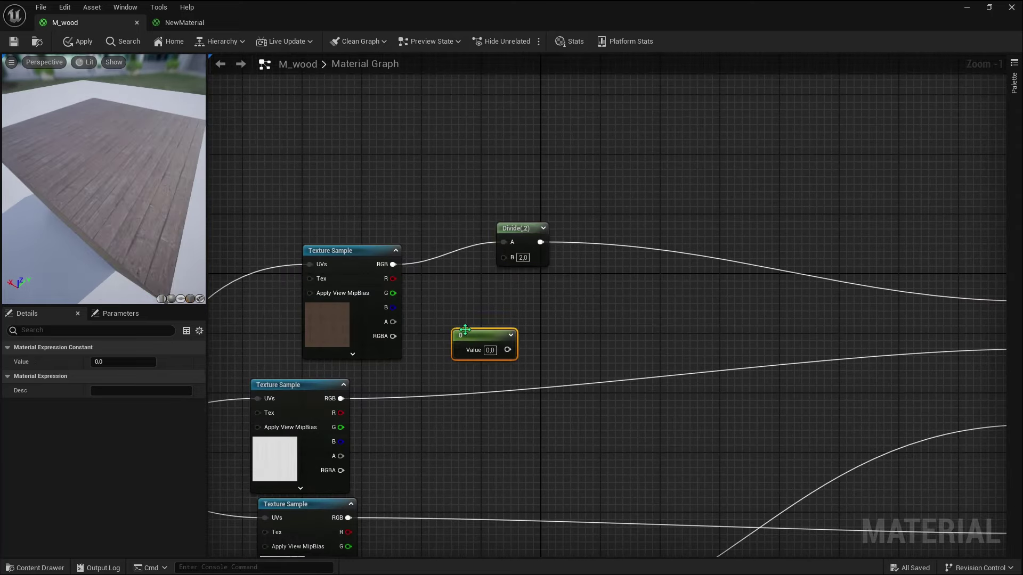
drag(469, 347, 502, 260)
mouse_move(176, 213)
mouse_down()
mouse_move(139, 213)
mouse_move(176, 202)
mouse_up()
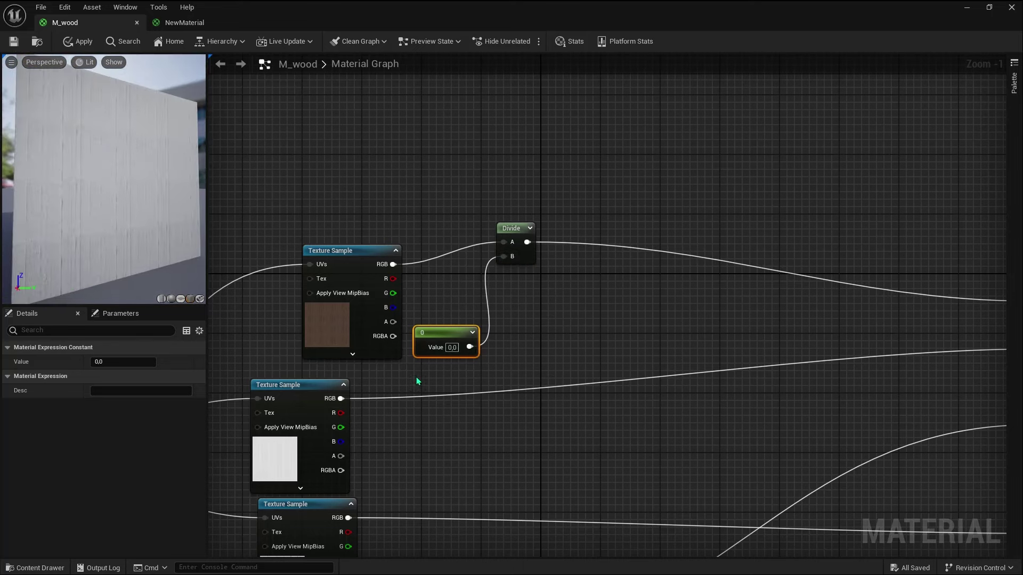
text(1)
click(353, 241)
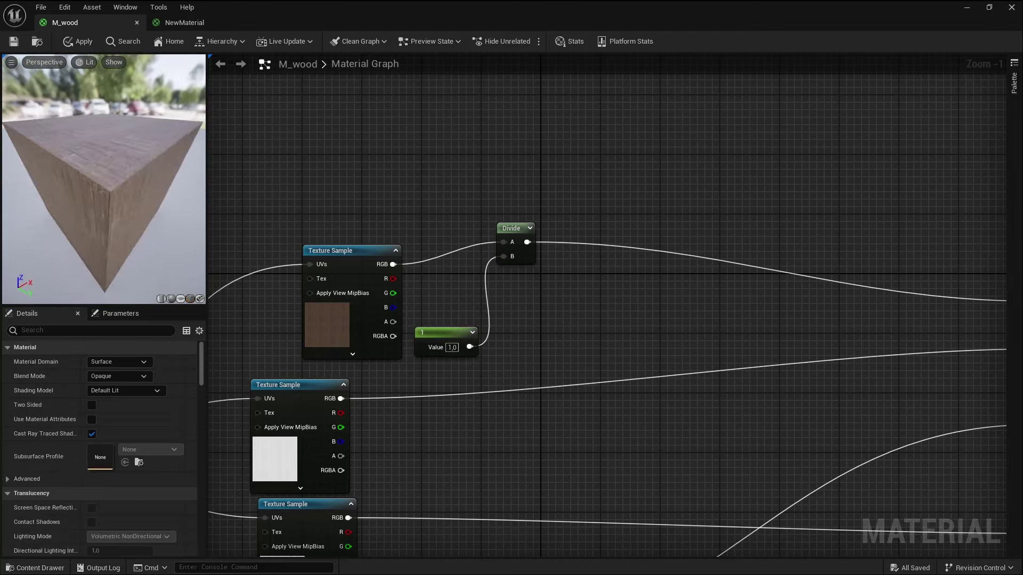
text(6)
click(566, 358)
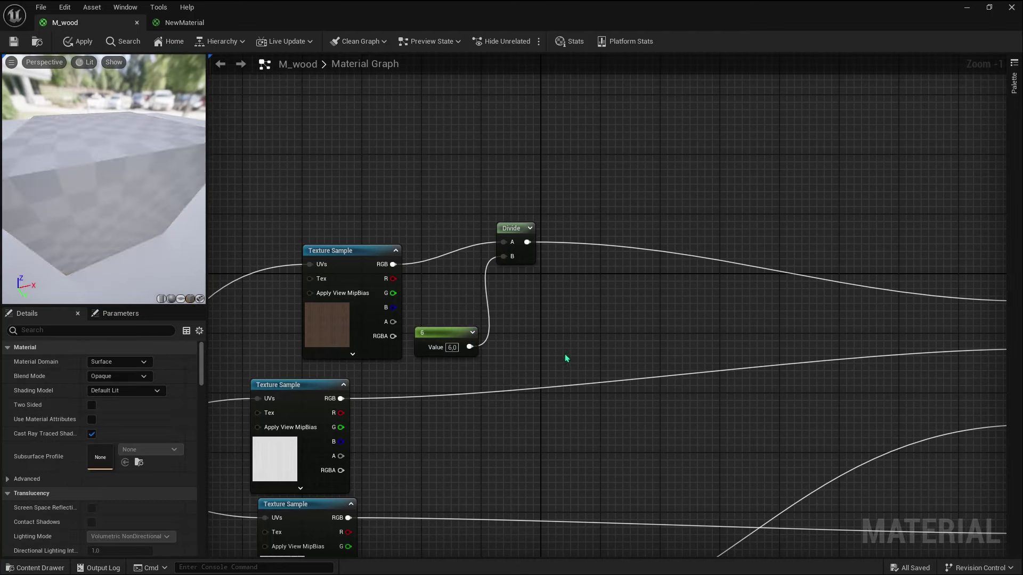
Apply the material, check the level, and reopen M_wood from the Content Drawer
drag(107, 181, 138, 160)
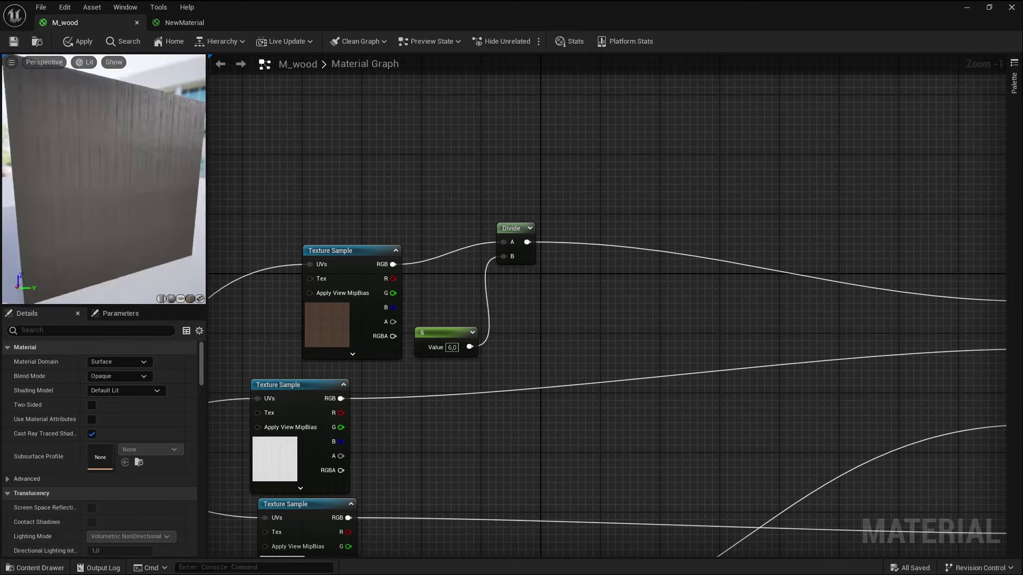
click(80, 43)
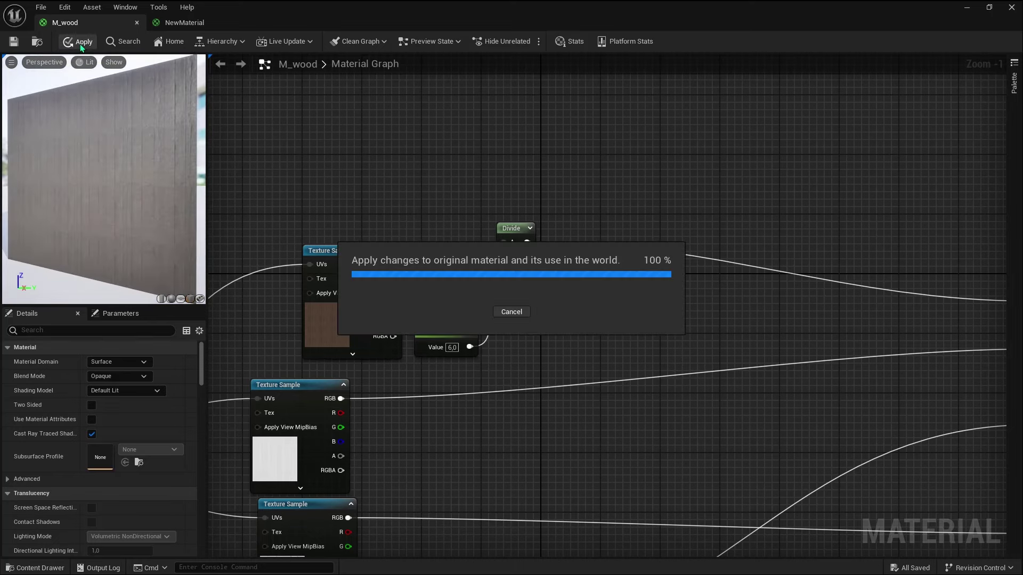
click(966, 8)
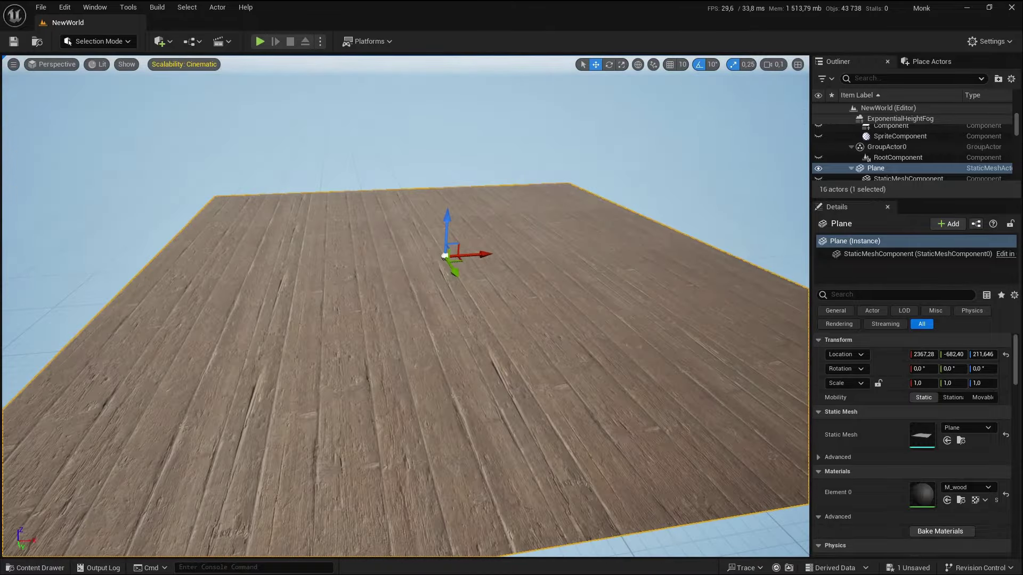
click(35, 567)
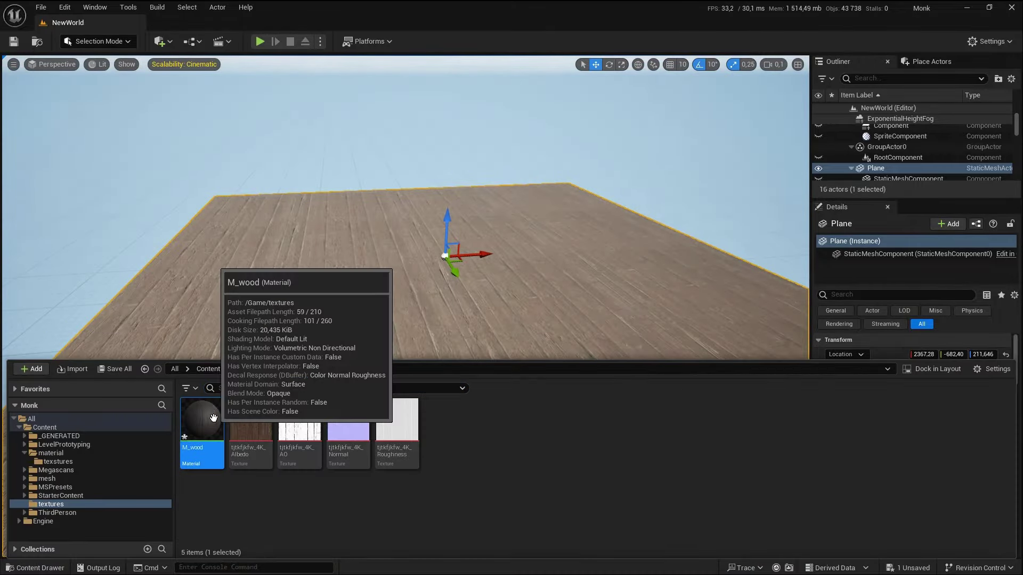
double_click(202, 426)
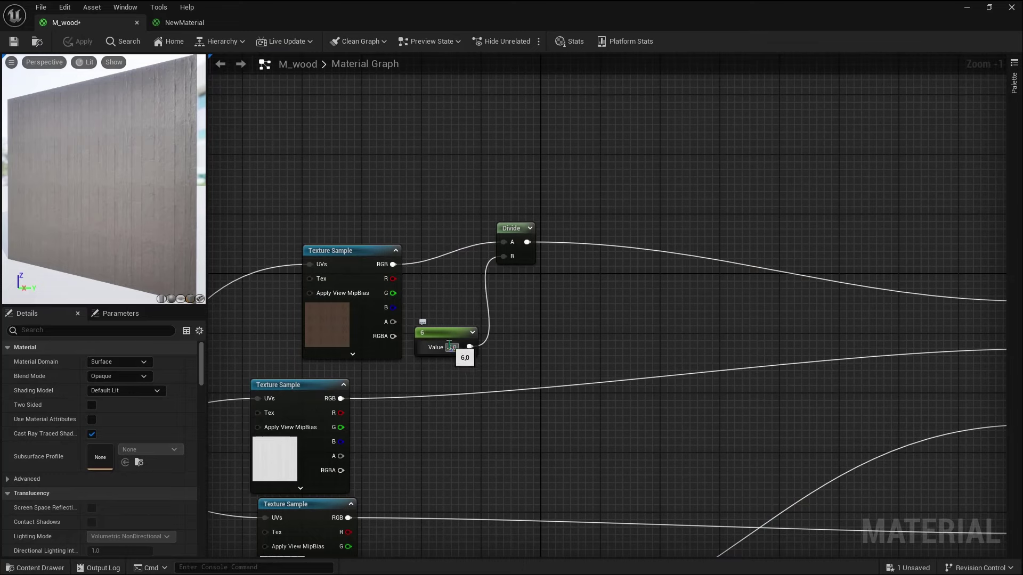
Set the divisor to 0.5, make it a parameter named 'darken', apply, and view the floor
text(0,5)
key(Return)
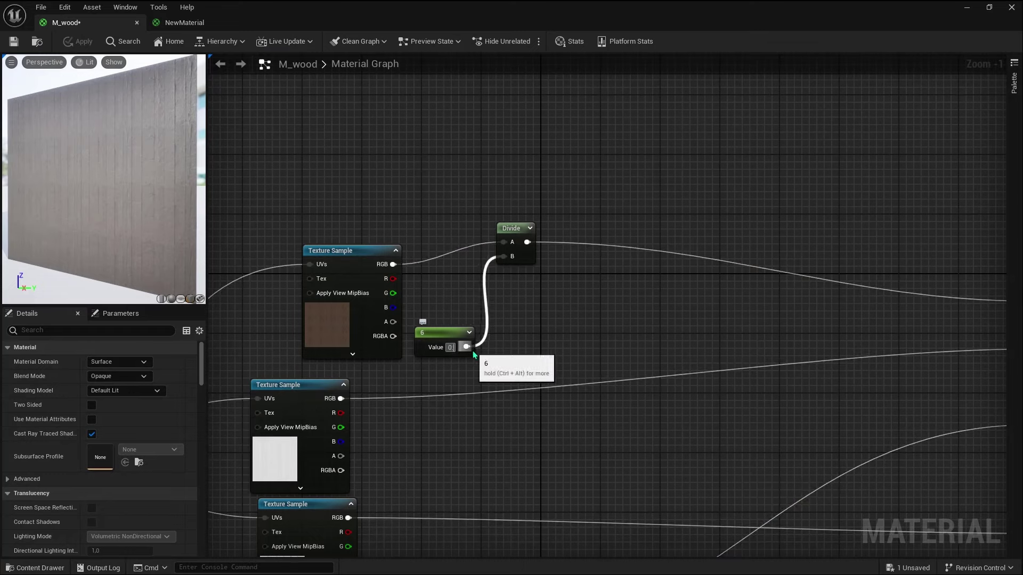
mouse_move(101, 176)
mouse_down()
mouse_move(122, 154)
mouse_move(125, 224)
mouse_up()
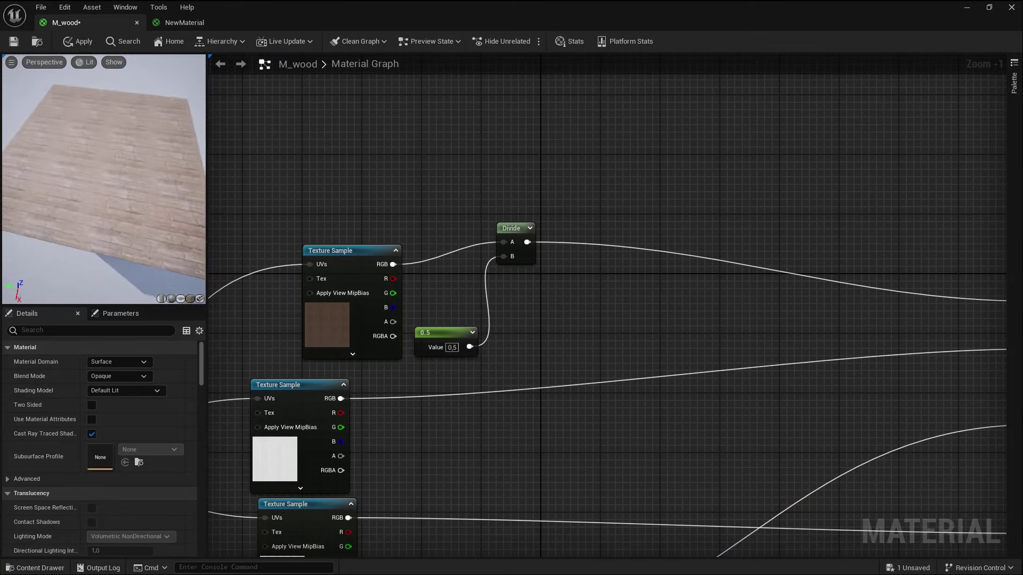
right_click(423, 336)
click(469, 116)
text(darken)
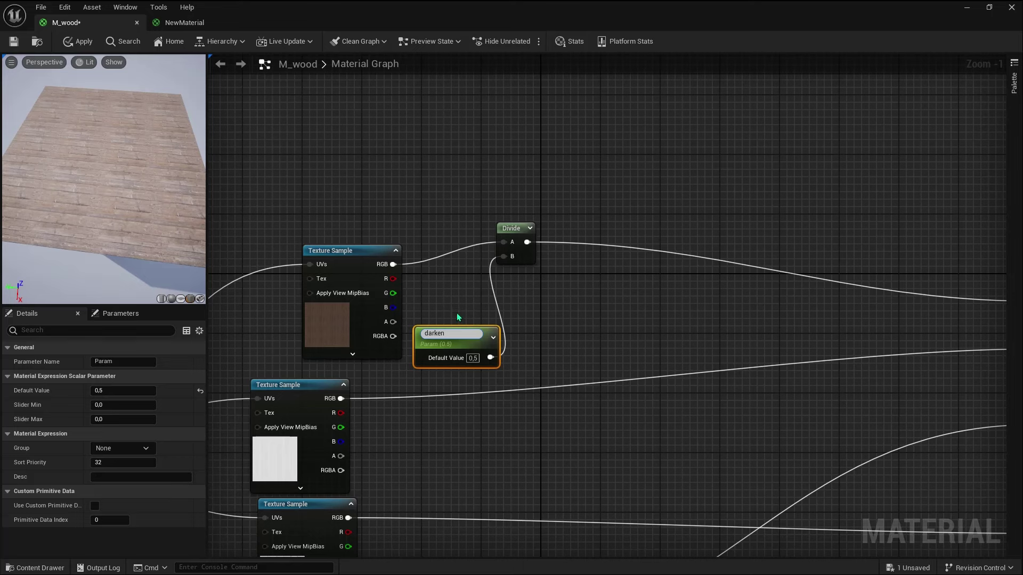
key(Return)
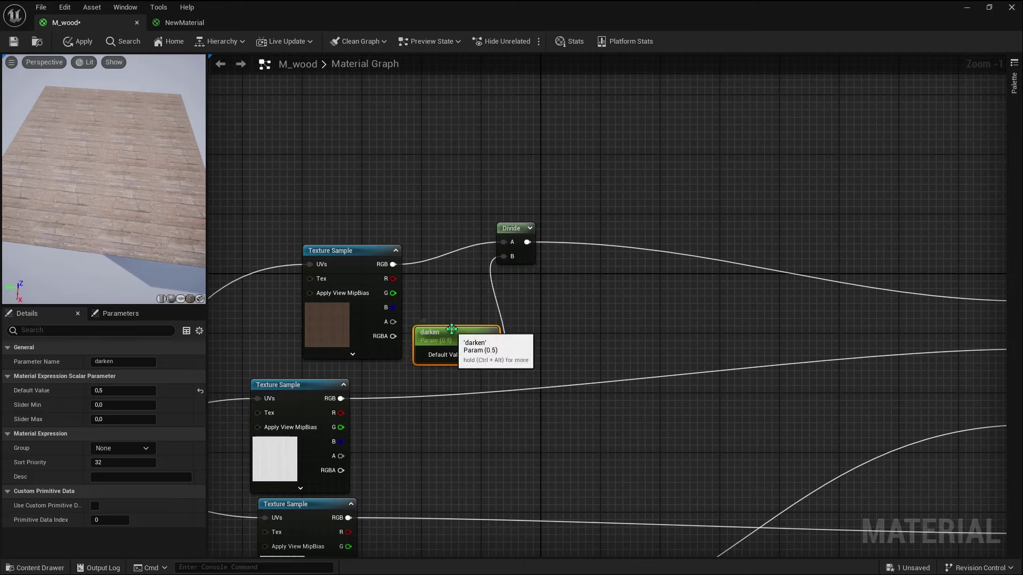
click(78, 42)
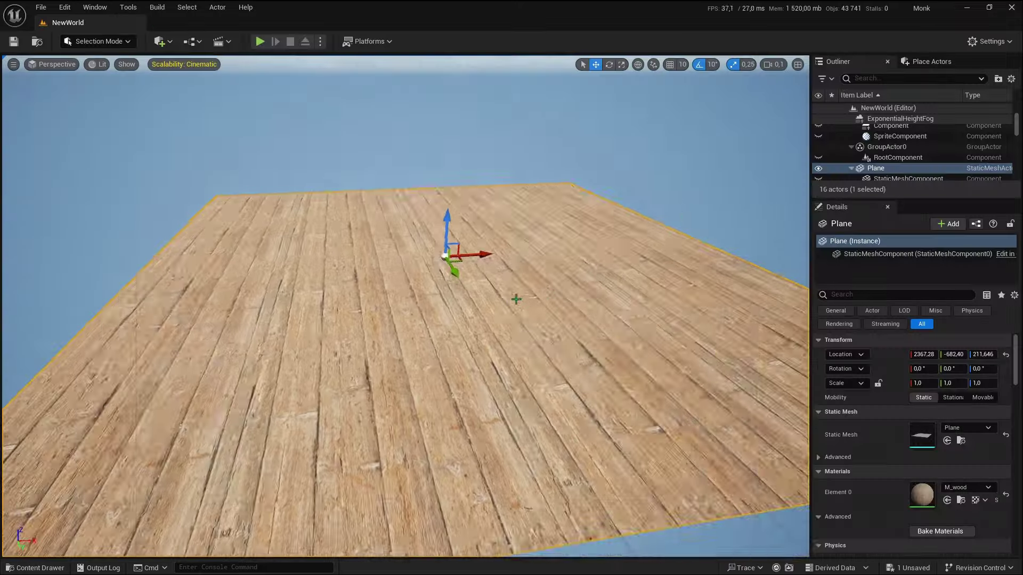
right_drag(453, 330, 454, 330)
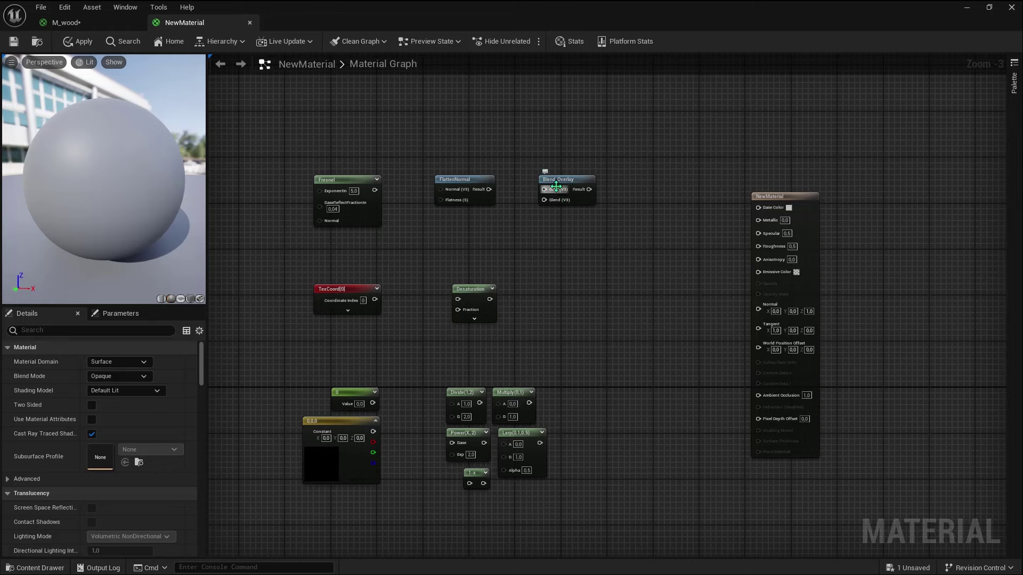
Move Blend_Overlay up and wire a new Albedo texture sample's RGB into its Base input
scroll(584, 158, up, 3)
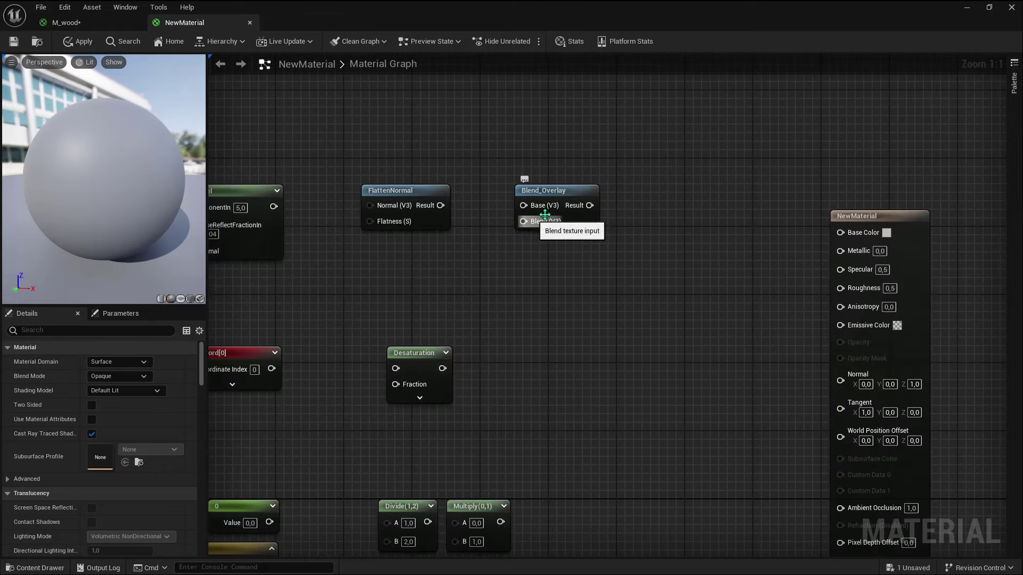
scroll(545, 215, down, 2)
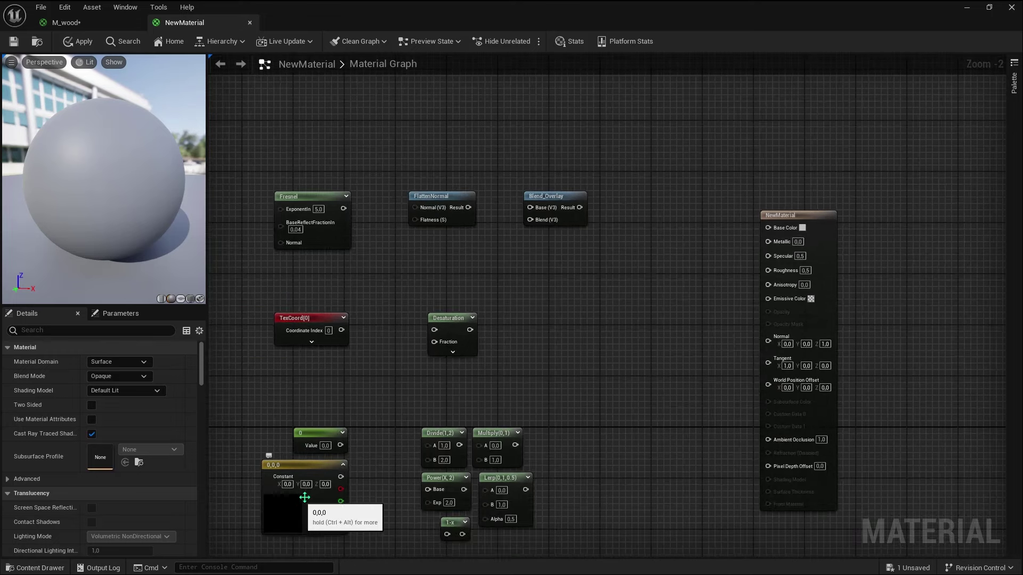
scroll(534, 392, up, 1)
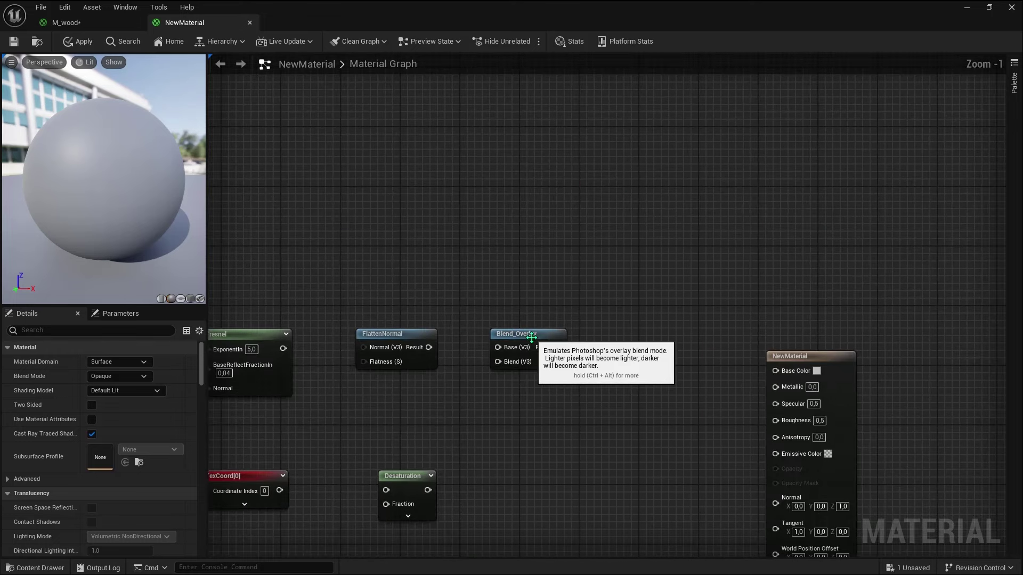
scroll(541, 235, down, 1)
drag(531, 337, 573, 207)
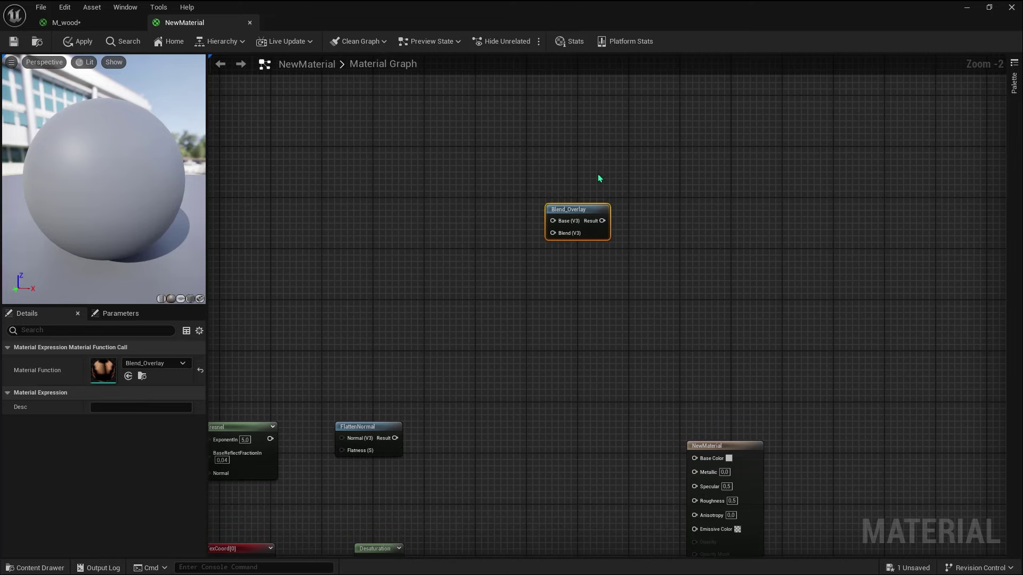
click(599, 177)
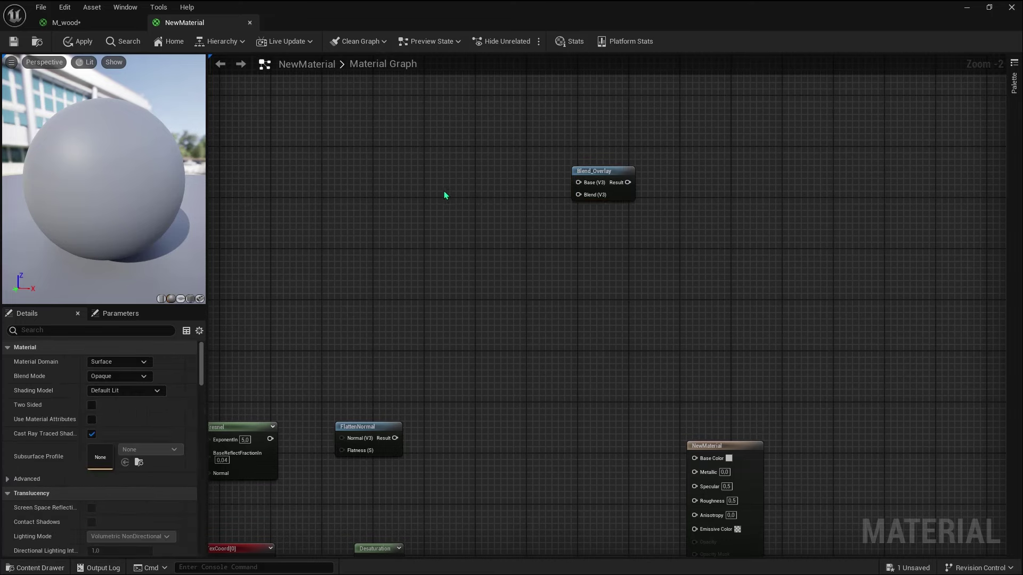
key(ctrl+space)
click(336, 145)
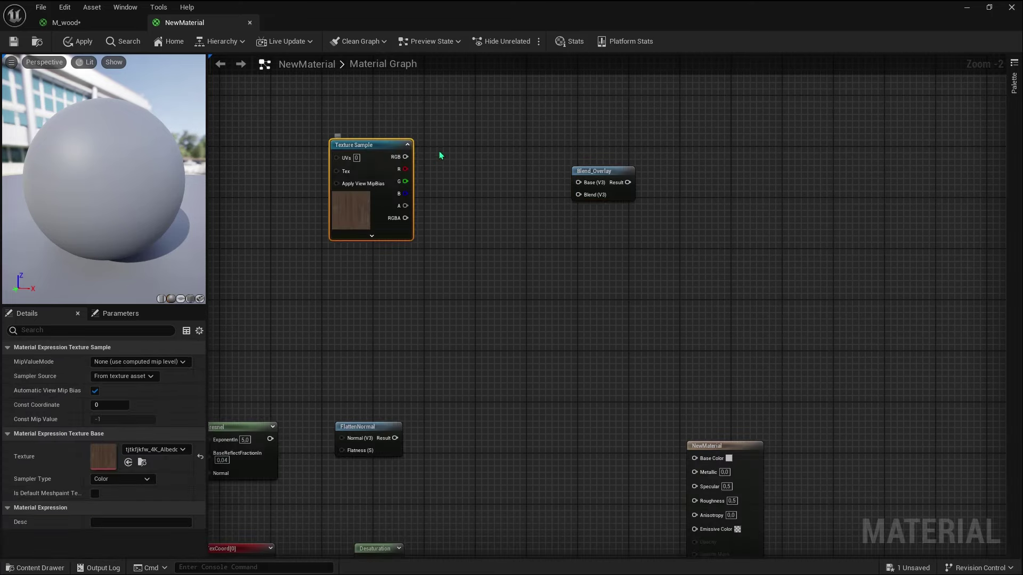
drag(405, 156, 579, 187)
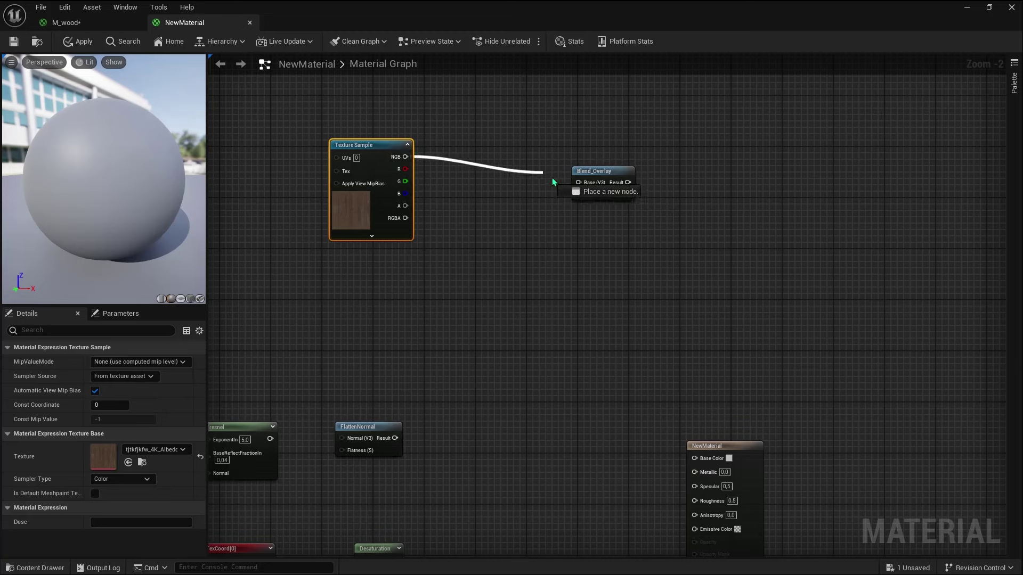
click(617, 180)
right_click(619, 182)
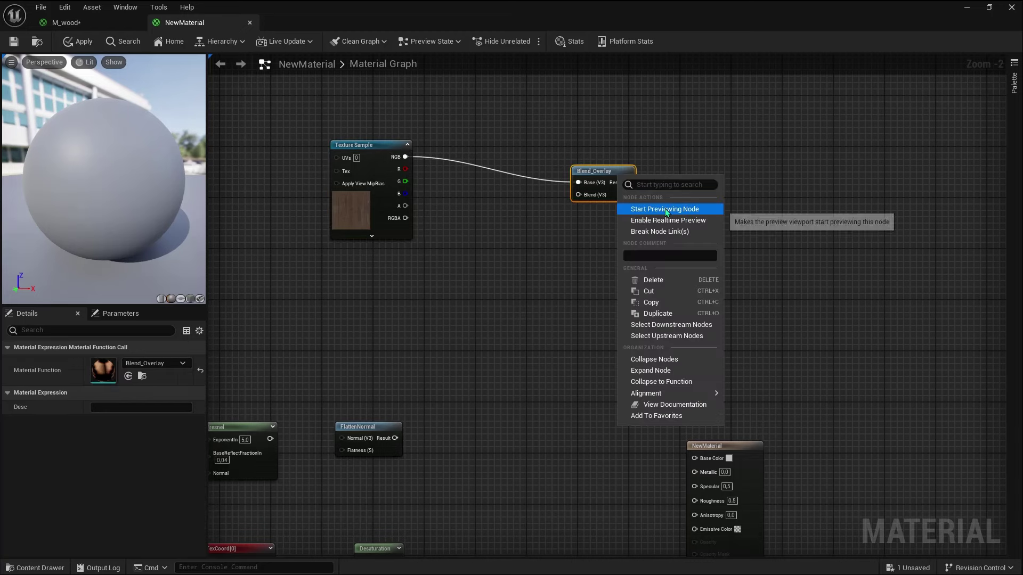
Preview Blend_Overlay and wire the Constant3Vector colour into its Blend input
click(665, 209)
mouse_move(567, 221)
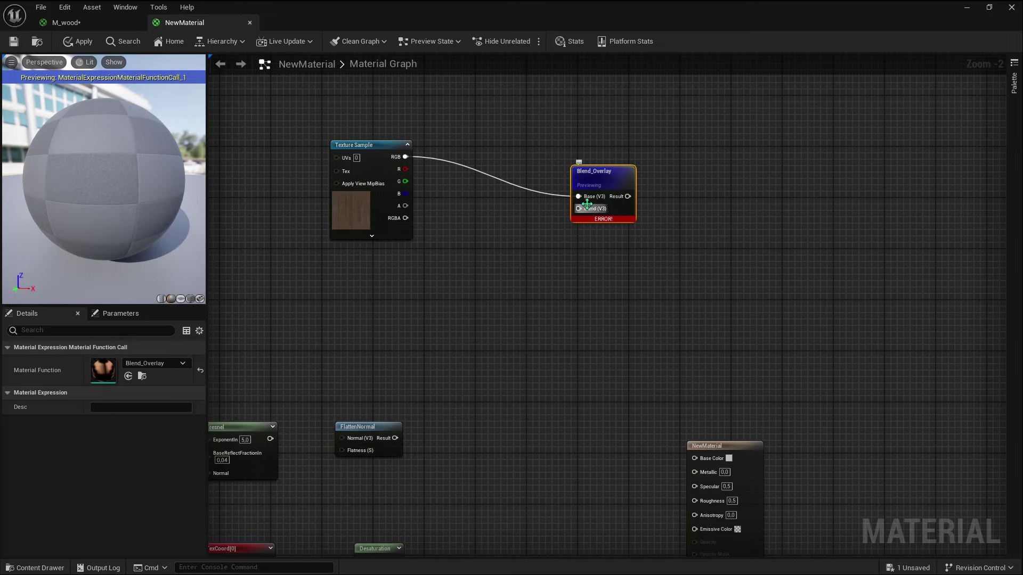
scroll(608, 169, down, 3)
drag(404, 436, 486, 230)
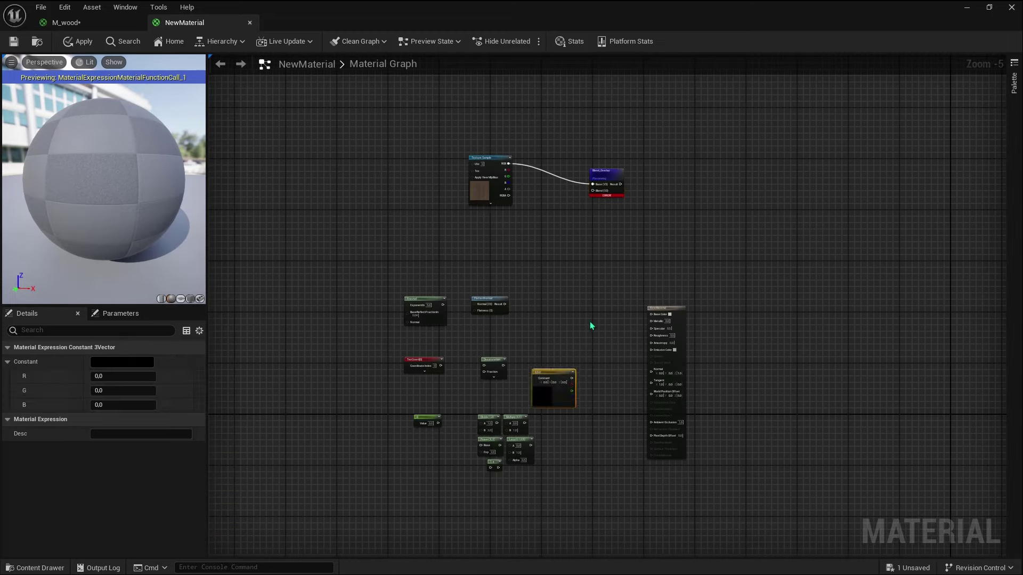
scroll(507, 241, up, 5)
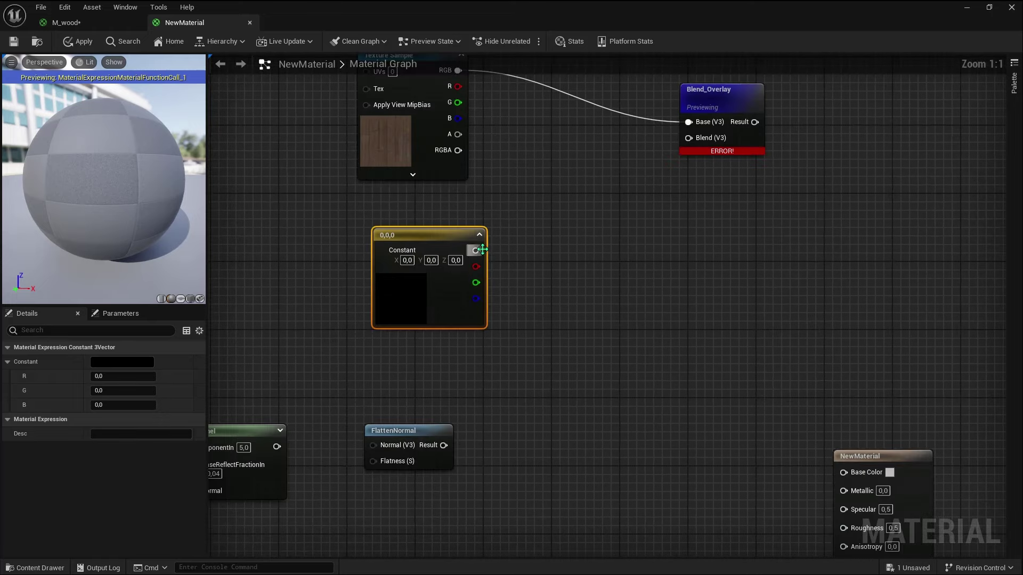
drag(482, 249, 688, 138)
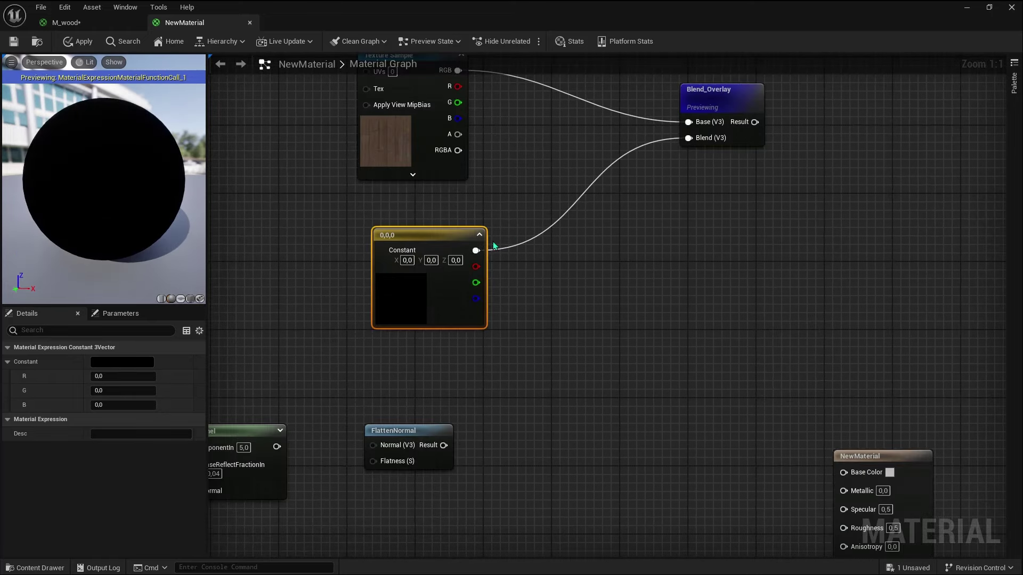
drag(142, 176, 96, 178)
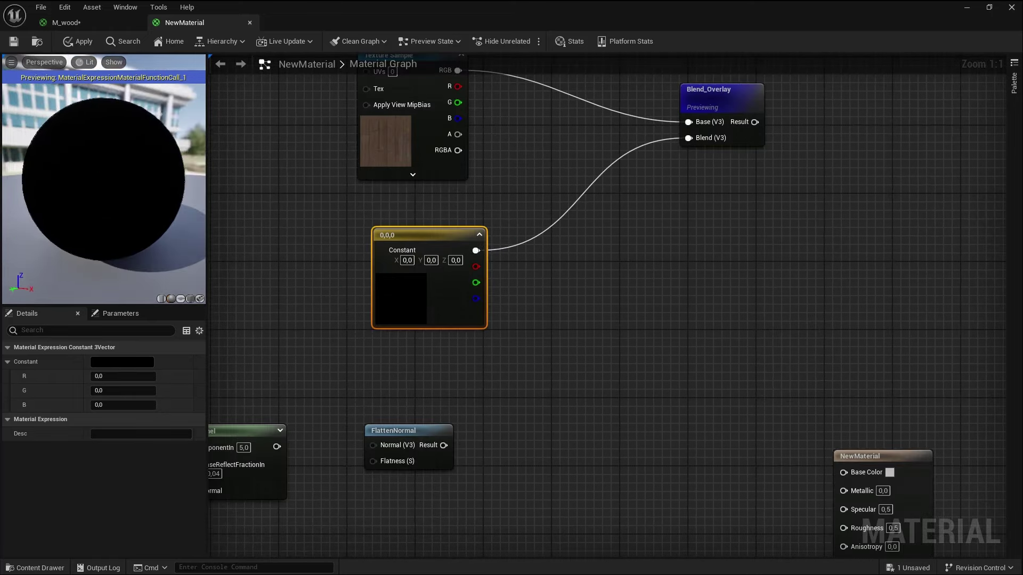
Tint the colour constant salmon-pink and check the preview sphere
double_click(385, 297)
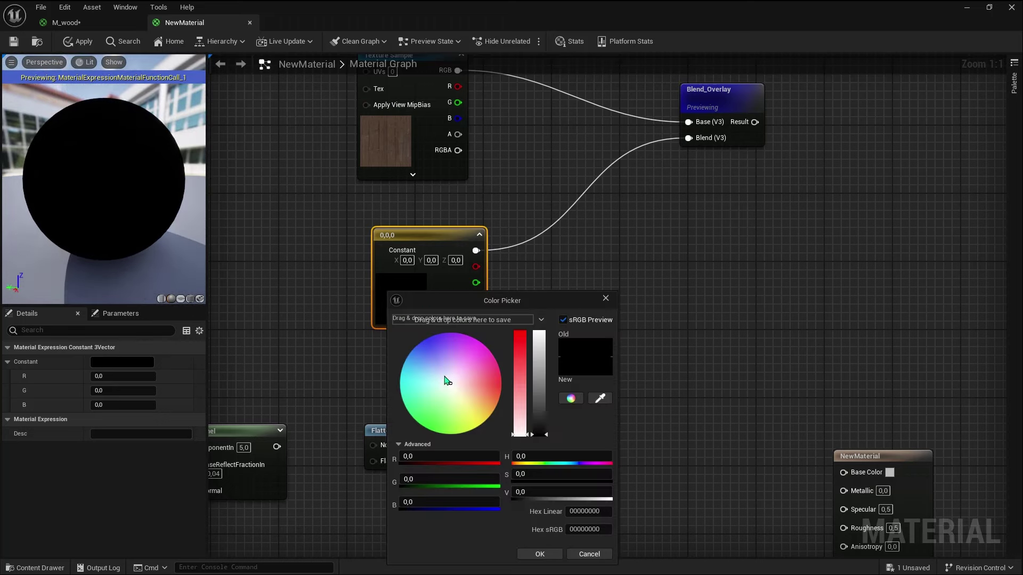
mouse_move(468, 382)
mouse_down()
mouse_move(490, 389)
mouse_move(491, 360)
mouse_up()
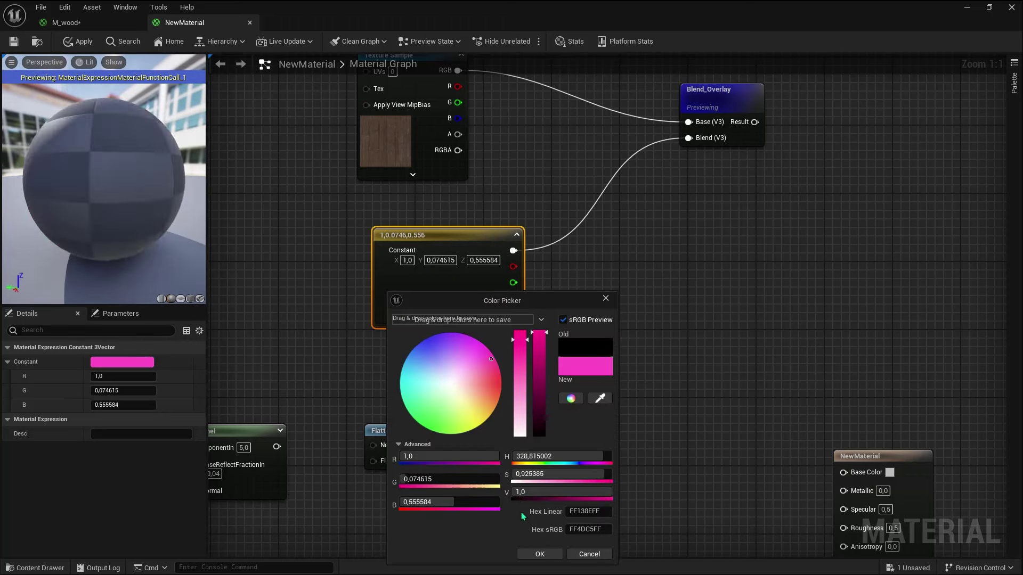
click(530, 553)
drag(83, 155, 809, 117)
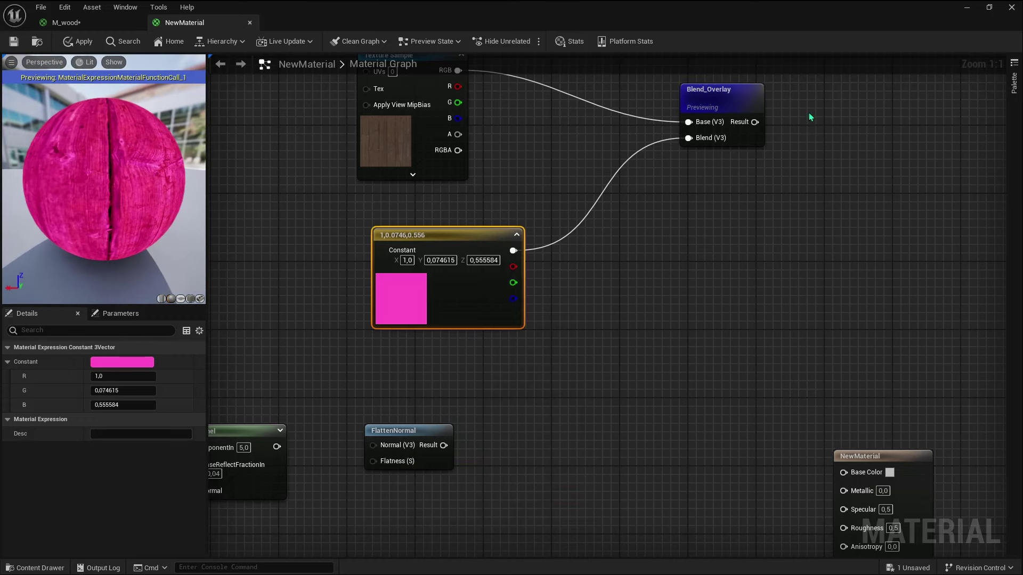
Wire the Blend_Overlay Result into Base Color and stop previewing the node alone
scroll(548, 154, down, 1)
drag(729, 126, 805, 432)
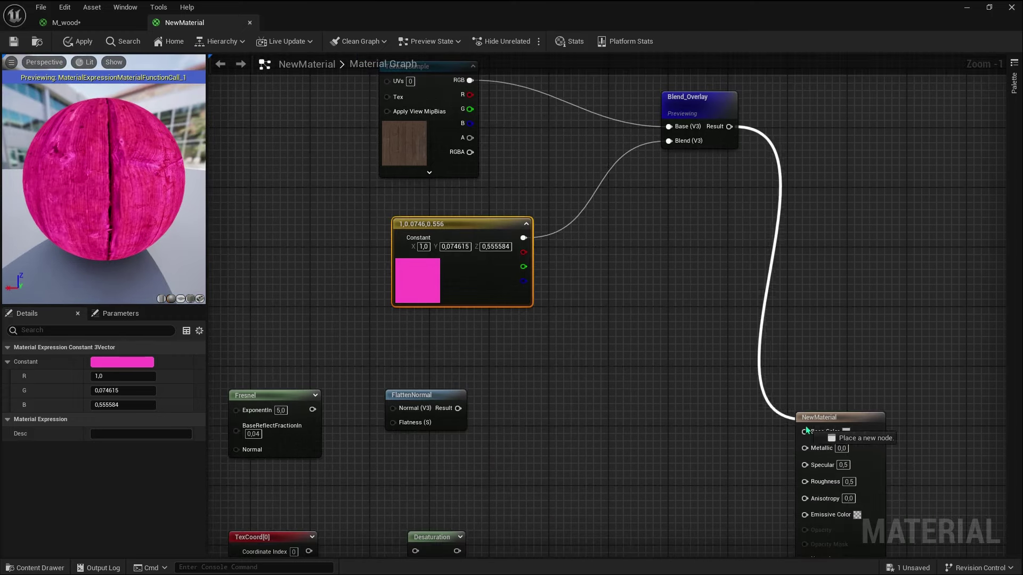
right_click(711, 103)
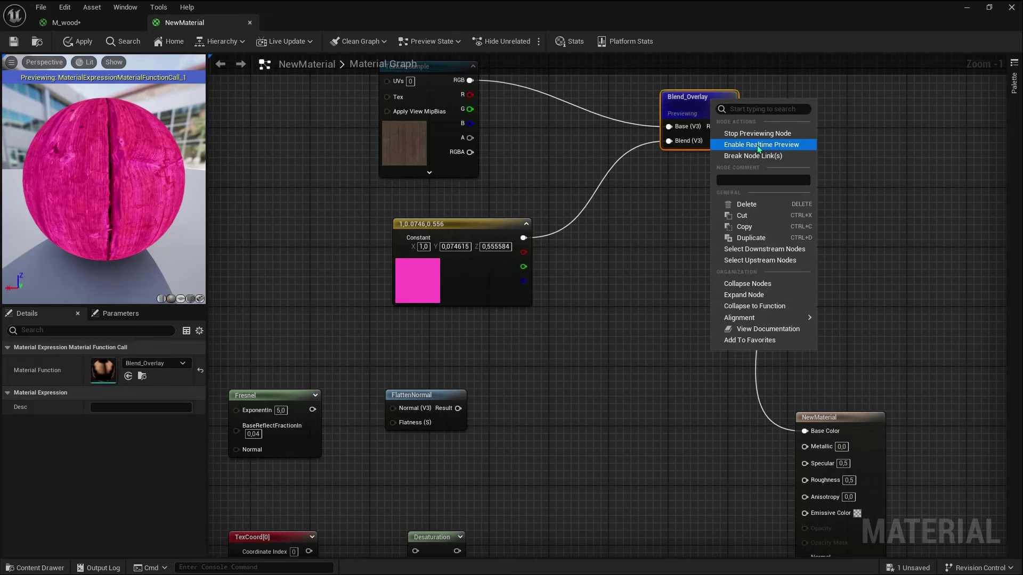
click(770, 135)
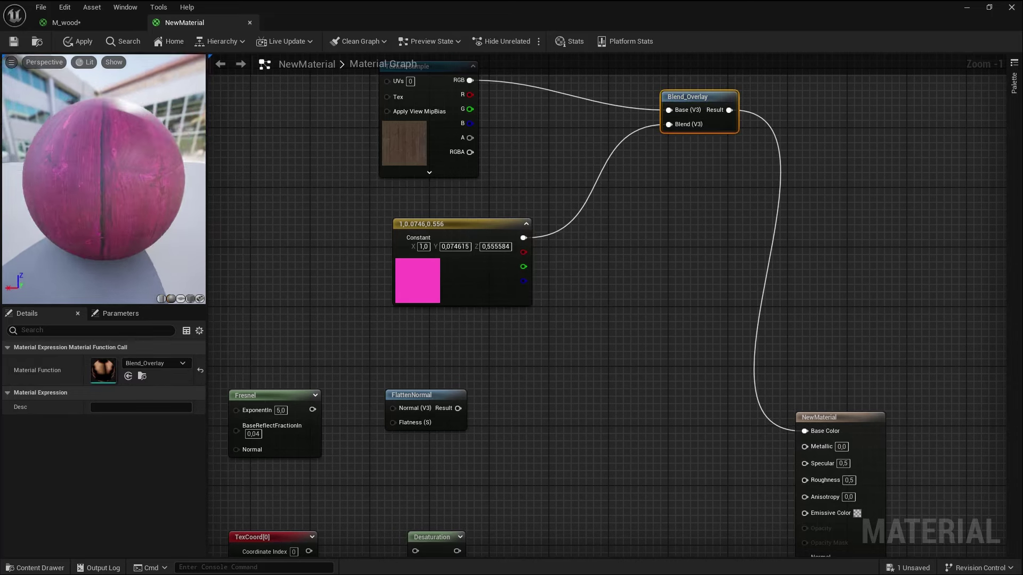
Retint the constant pale yellow-green (0.884217, 1.0, 0.301384)
double_click(423, 271)
click(499, 397)
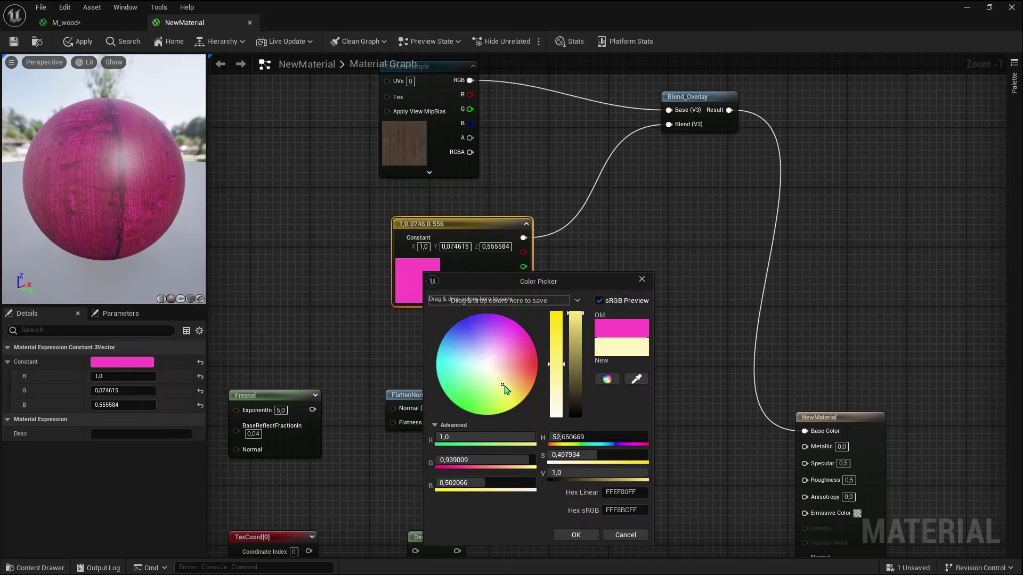
click(576, 535)
drag(126, 163, 155, 165)
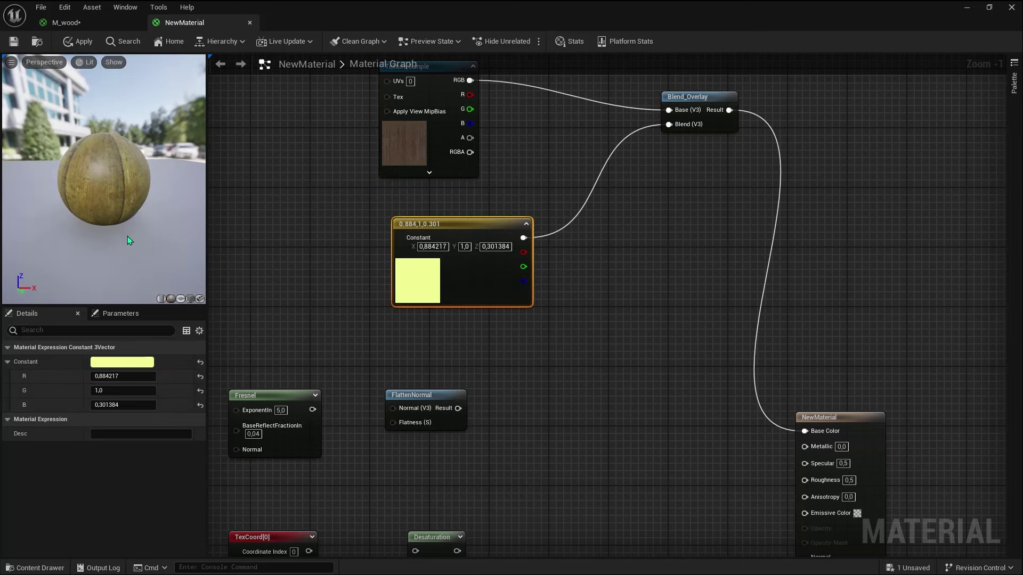
In M_wood, insert a Blend_Overlay node between Divide and Base Color
click(106, 23)
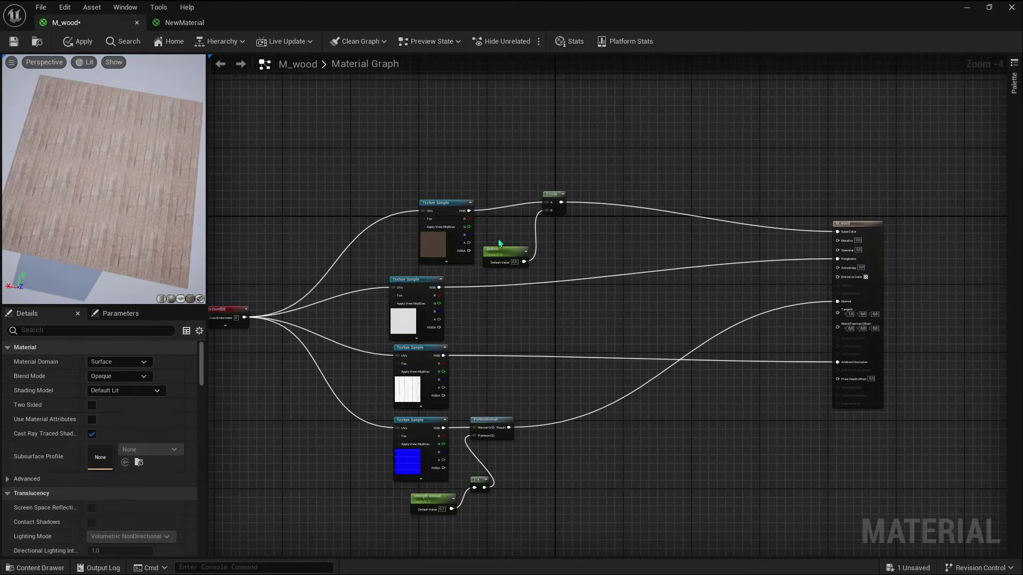
scroll(523, 183, up, 2)
right_click(523, 183)
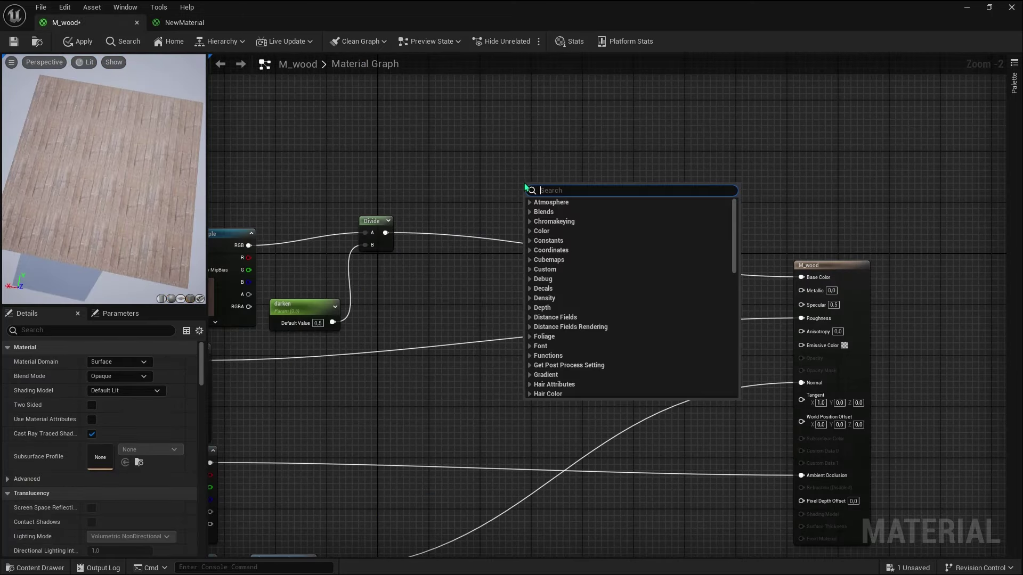
text(blend)
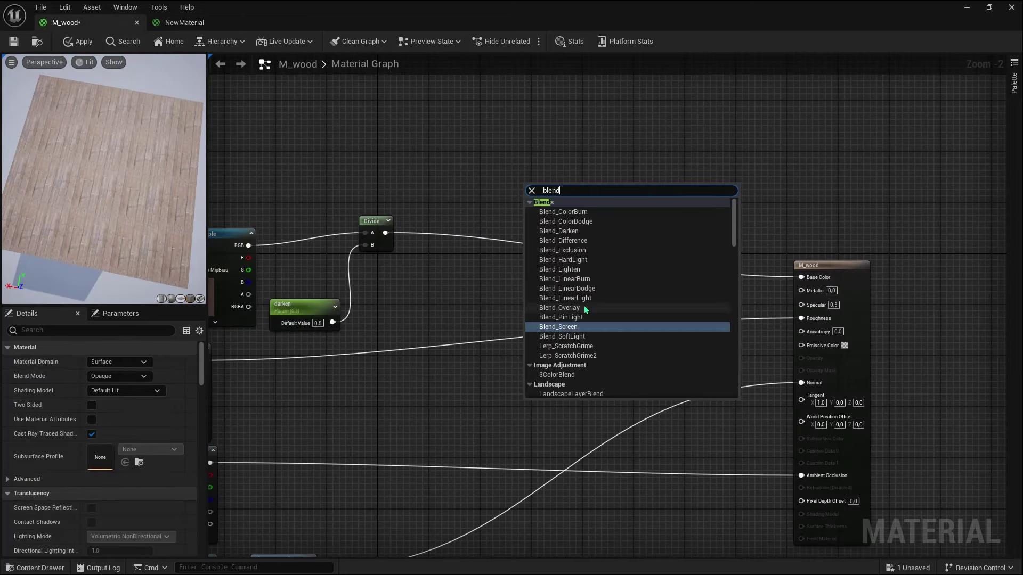
click(584, 308)
mouse_move(385, 233)
mouse_down()
mouse_move(529, 199)
mouse_move(801, 277)
mouse_up()
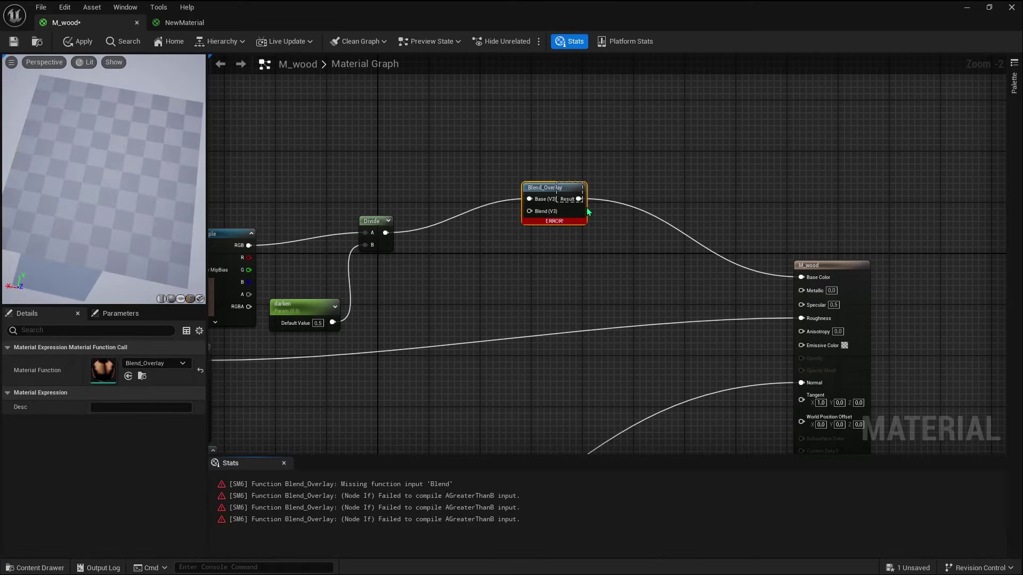
drag(548, 187, 595, 227)
Feed a reddish-brown Constant3Vector (0.213542, 0.087617, 0.042437) into the blend's Blend input
click(454, 284)
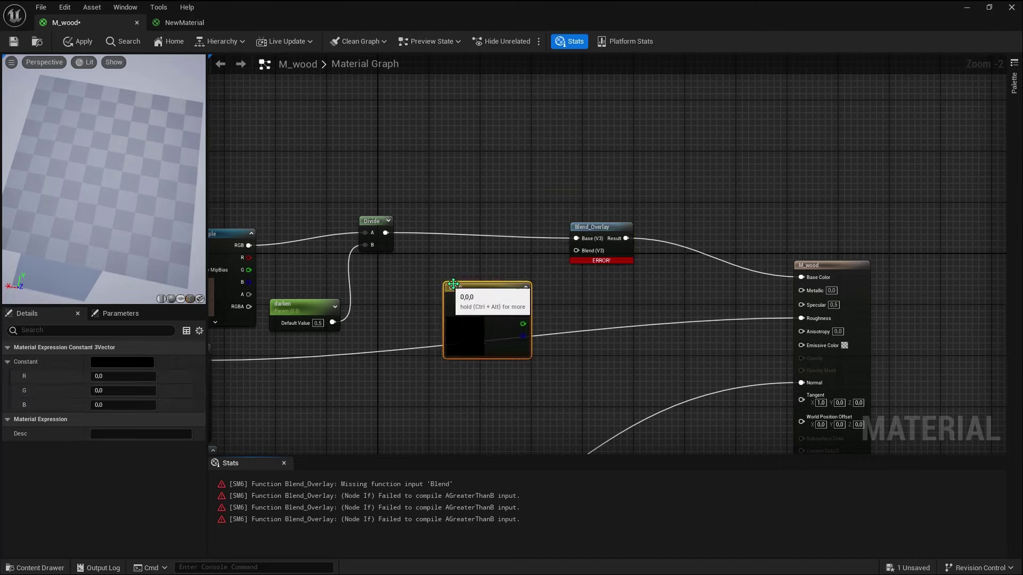
drag(453, 284, 407, 282)
drag(476, 297, 576, 250)
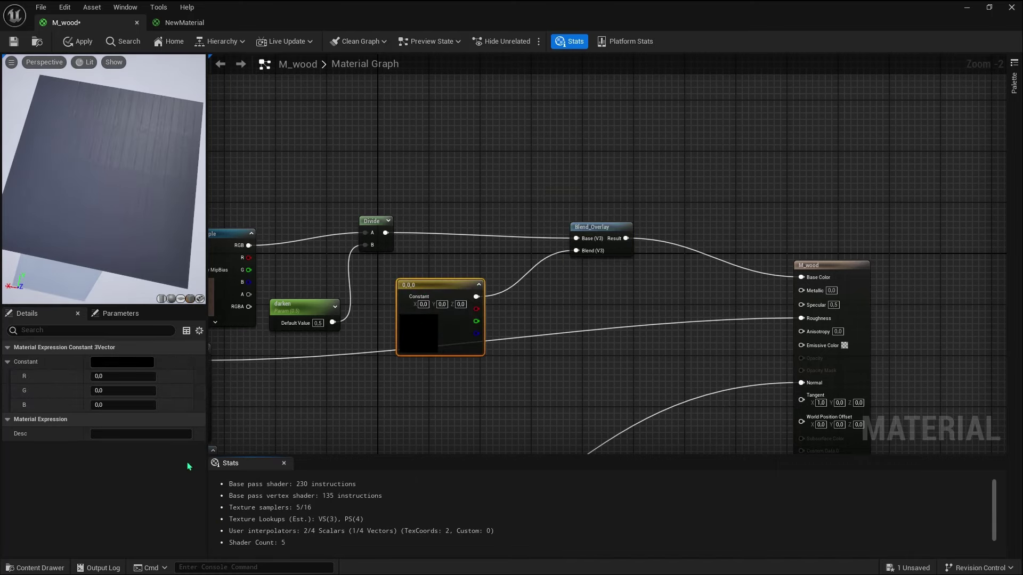
click(284, 463)
double_click(424, 328)
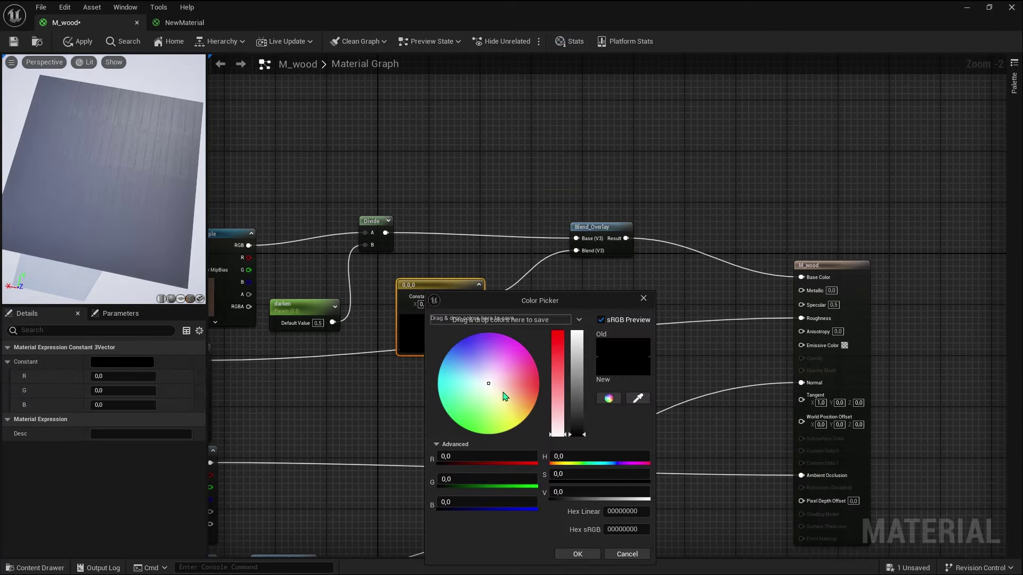
mouse_move(571, 397)
mouse_down()
mouse_move(571, 361)
mouse_move(577, 414)
mouse_up()
click(530, 397)
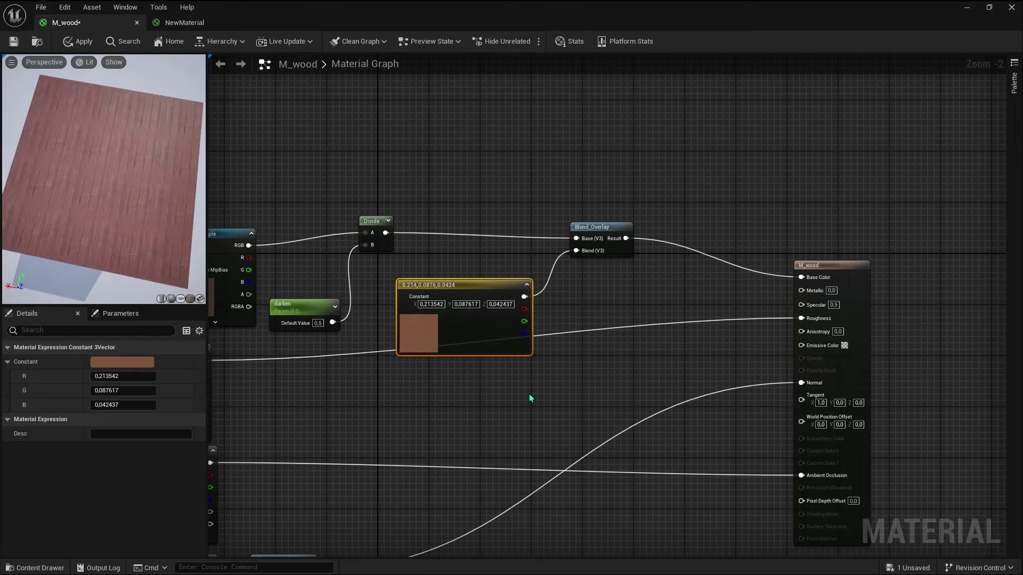
key(Return)
drag(101, 189, 102, 187)
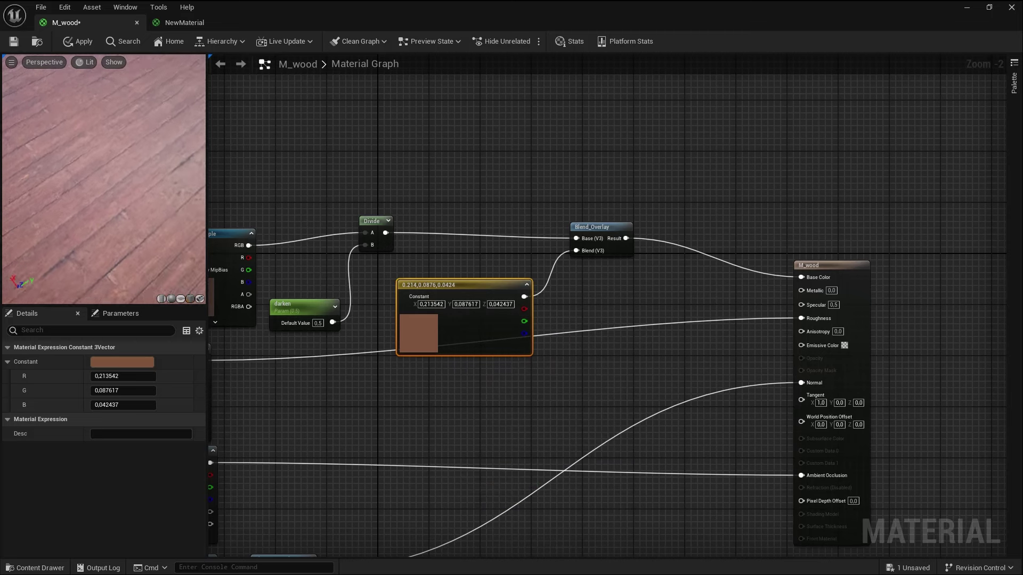
Apply M_wood, view the reddish floor in the level, and reopen M_wood
click(83, 41)
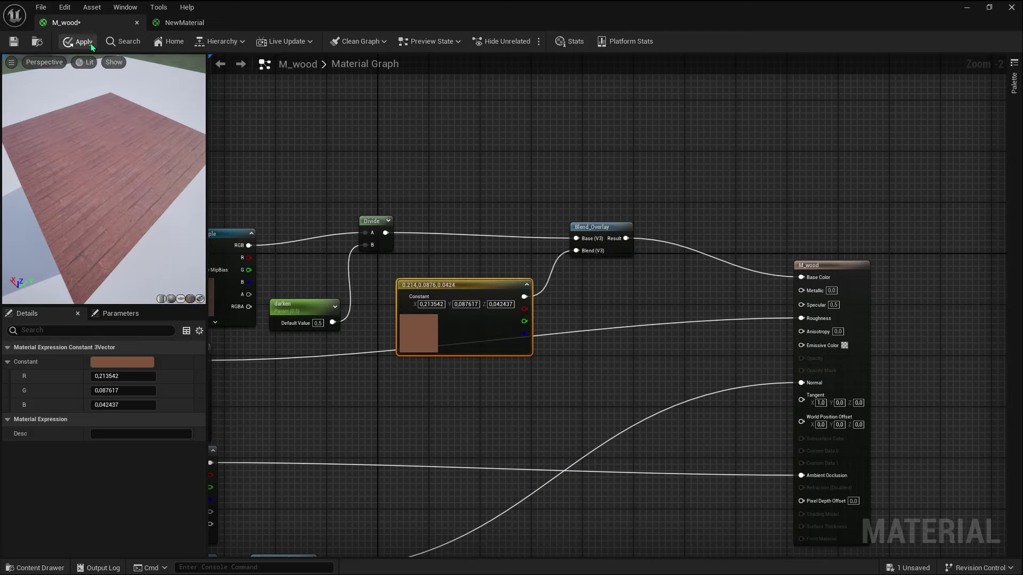
click(966, 7)
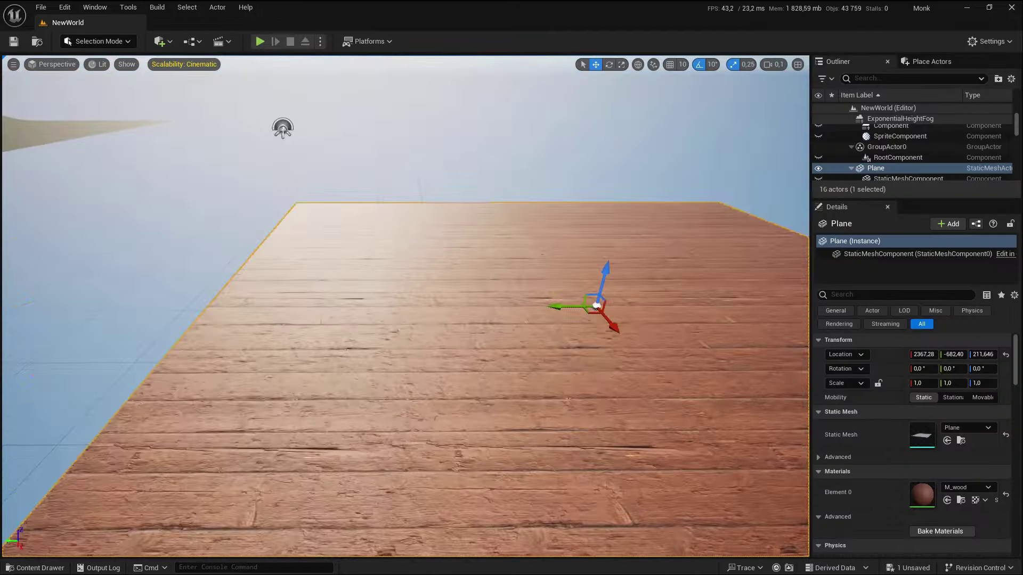
right_drag(281, 125, 405, 306)
key(ctrl+space)
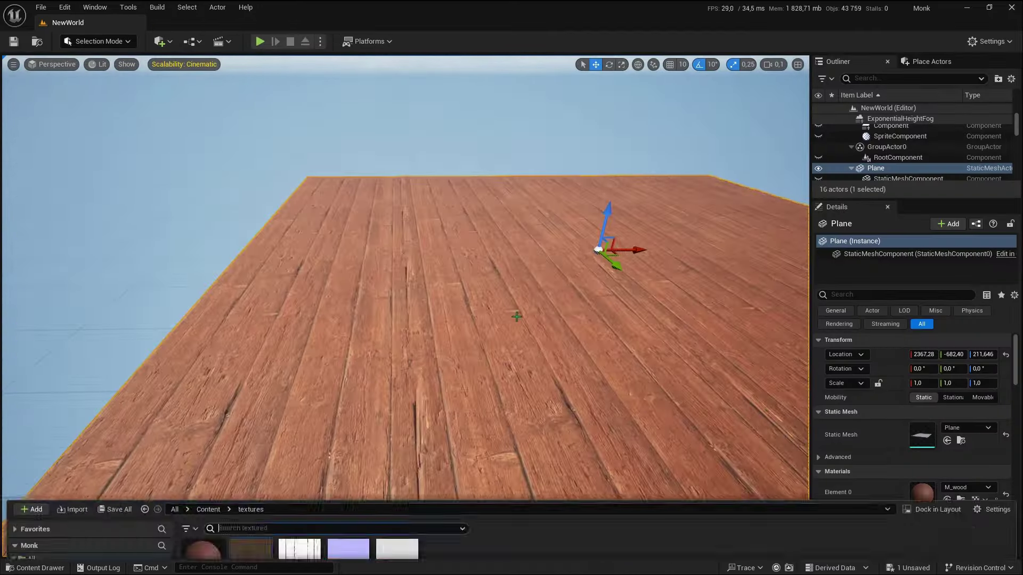
double_click(201, 423)
right_click(444, 291)
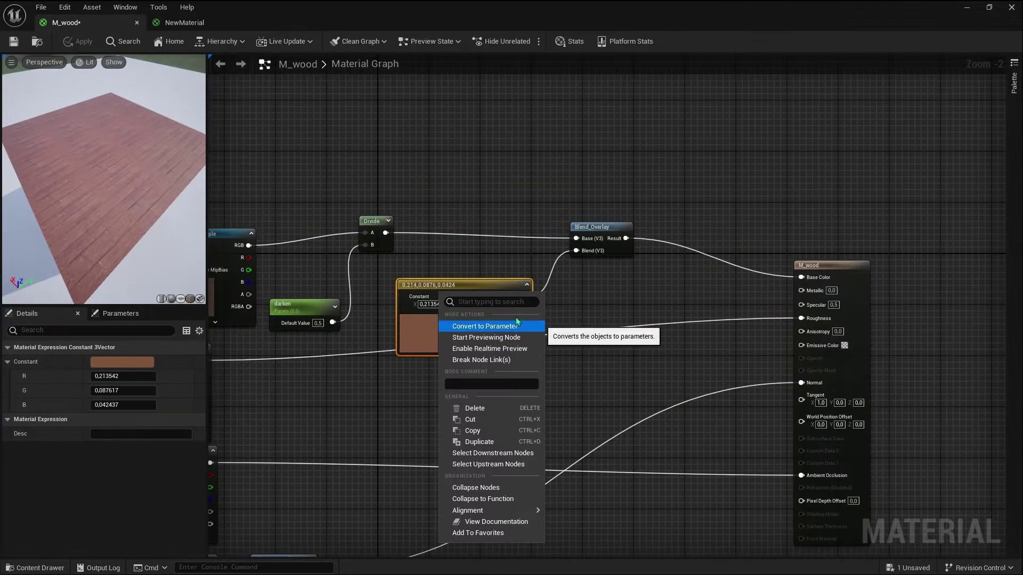
Convert the colour constant into a parameter named 'tint color'
click(491, 326)
text(t)
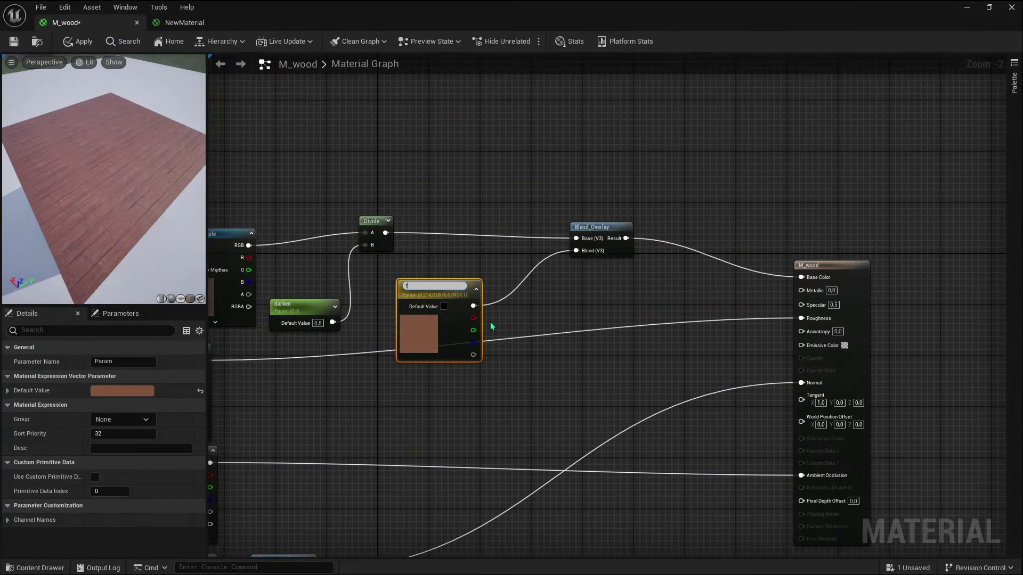
text(int colo)
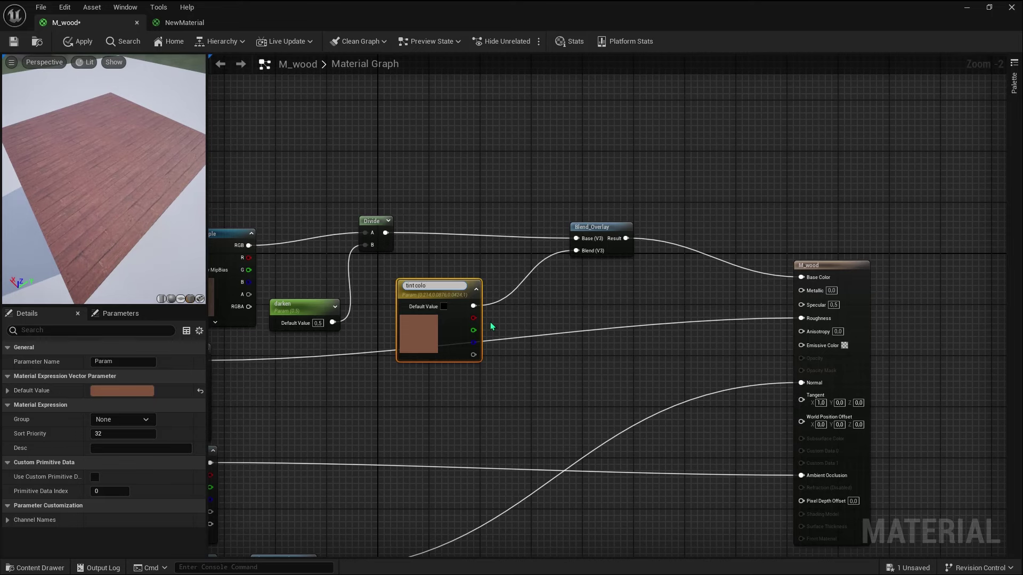
text(r)
key(Return)
drag(112, 152, 120, 145)
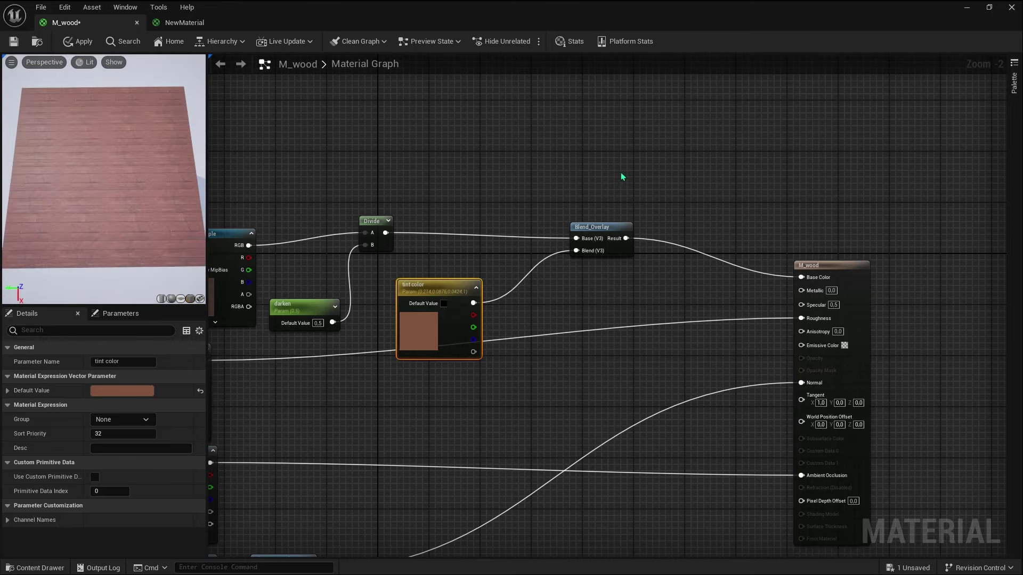
Insert a Desaturation node between the blend result and Base Color
right_click(654, 165)
text(des)
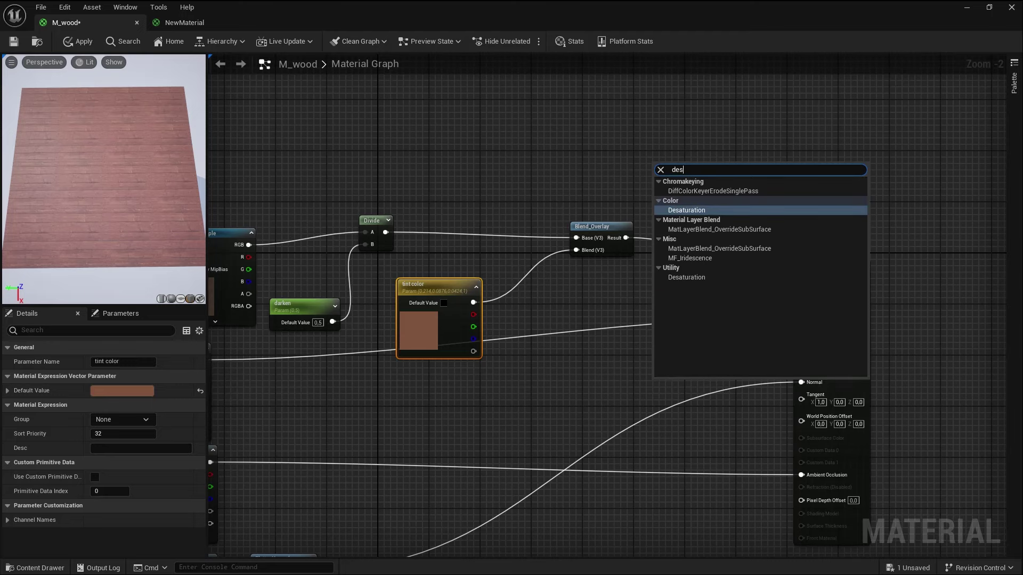
click(687, 210)
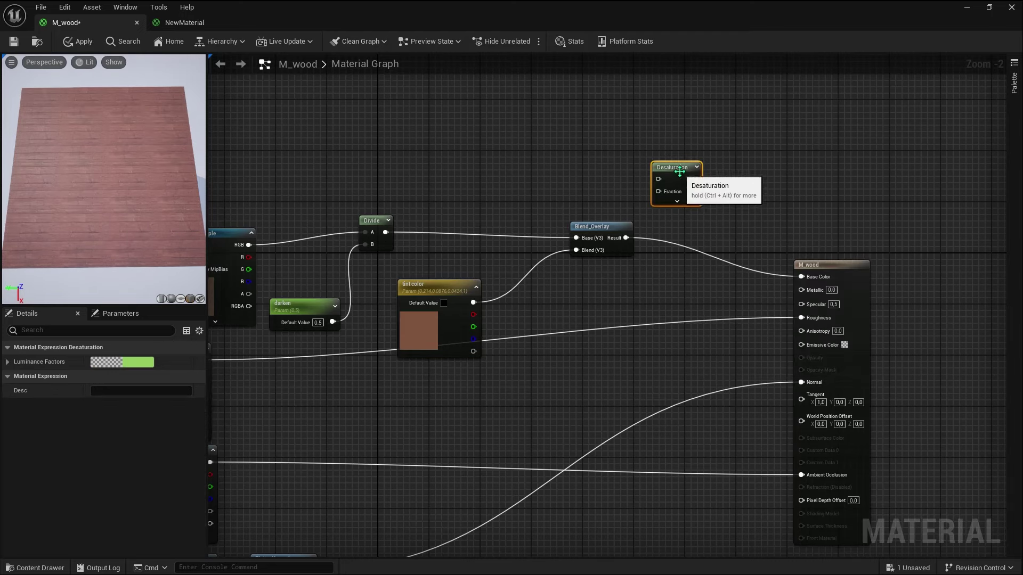
drag(725, 199, 716, 228)
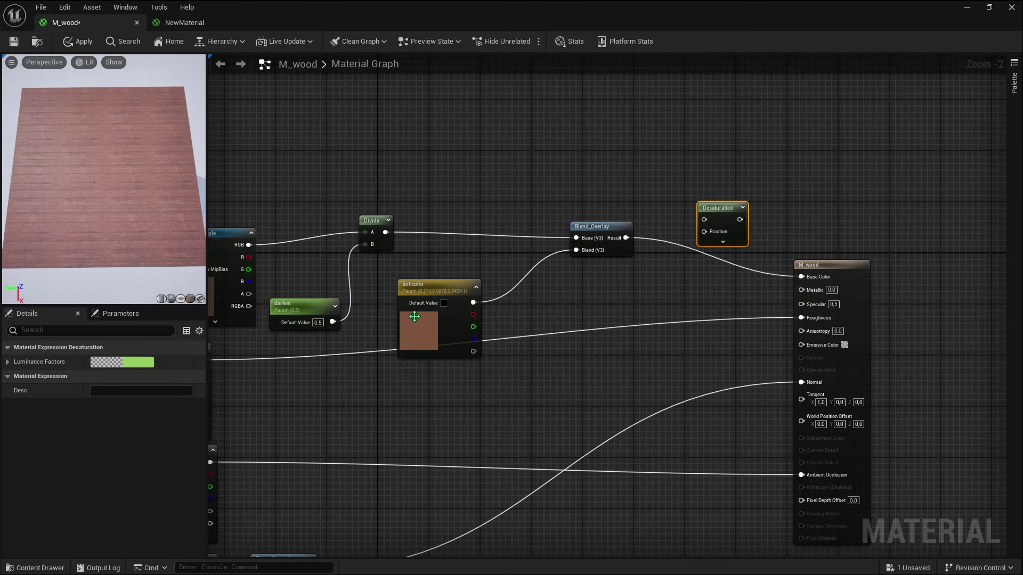
mouse_move(624, 241)
mouse_down()
mouse_move(704, 220)
mouse_move(778, 251)
mouse_move(796, 275)
mouse_up()
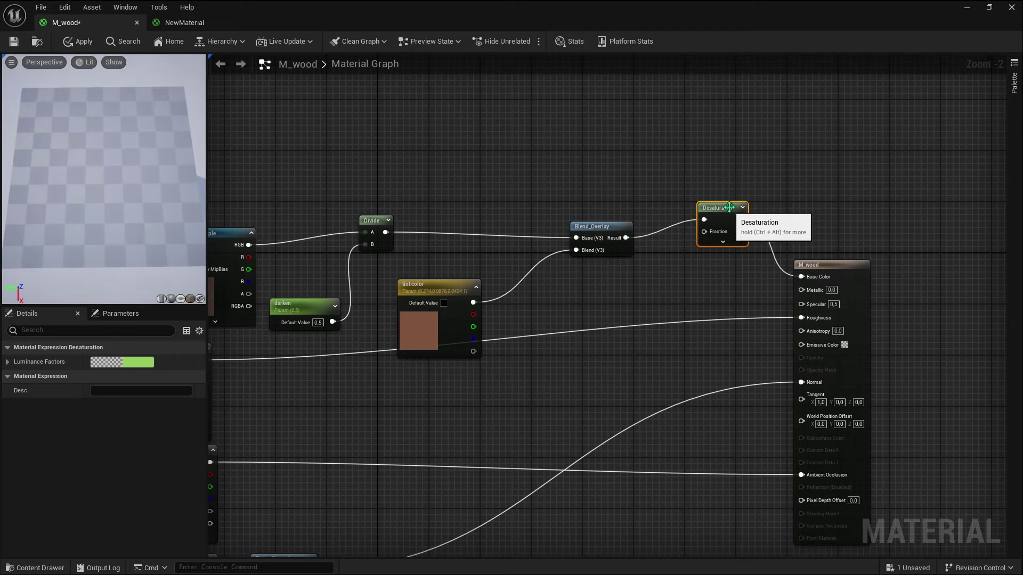
mouse_move(719, 208)
mouse_down()
mouse_move(699, 246)
mouse_move(729, 220)
mouse_up()
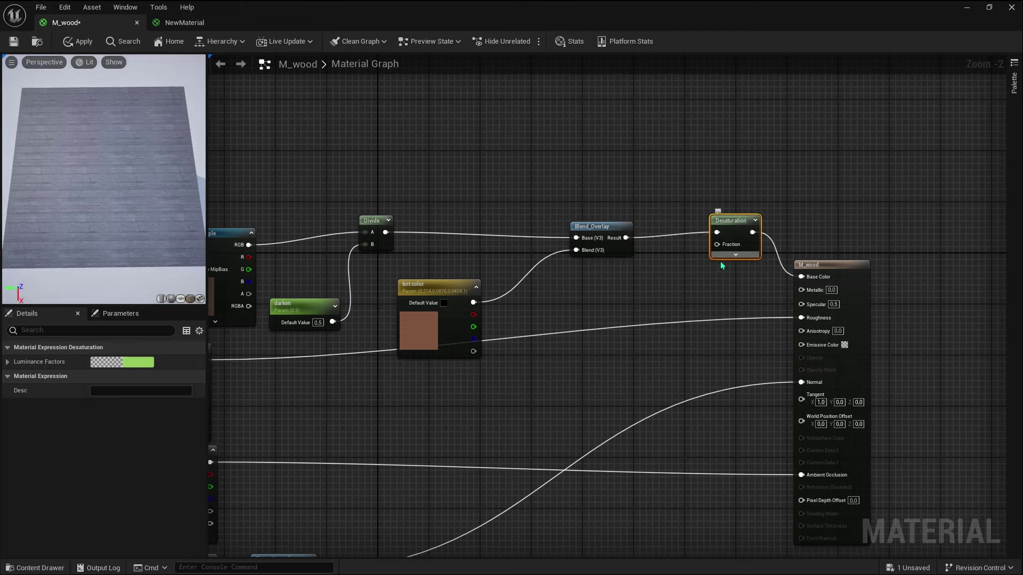
Feed a constant of 1 into Desaturation's Fraction and apply the material
click(652, 291)
mouse_move(696, 293)
mouse_down()
mouse_move(653, 293)
mouse_move(717, 263)
mouse_up()
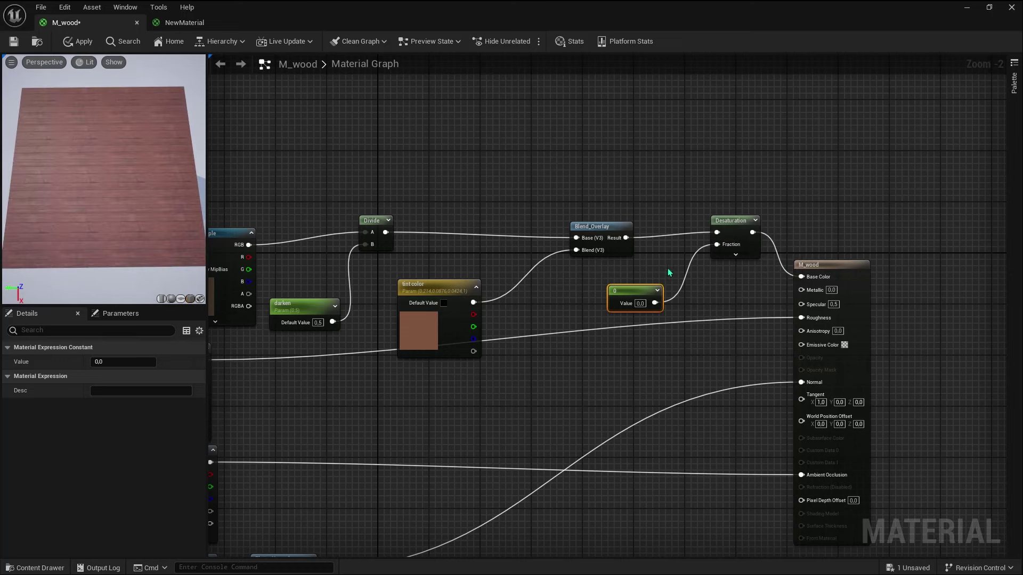
mouse_move(118, 208)
mouse_down()
mouse_move(139, 187)
mouse_move(153, 218)
mouse_up()
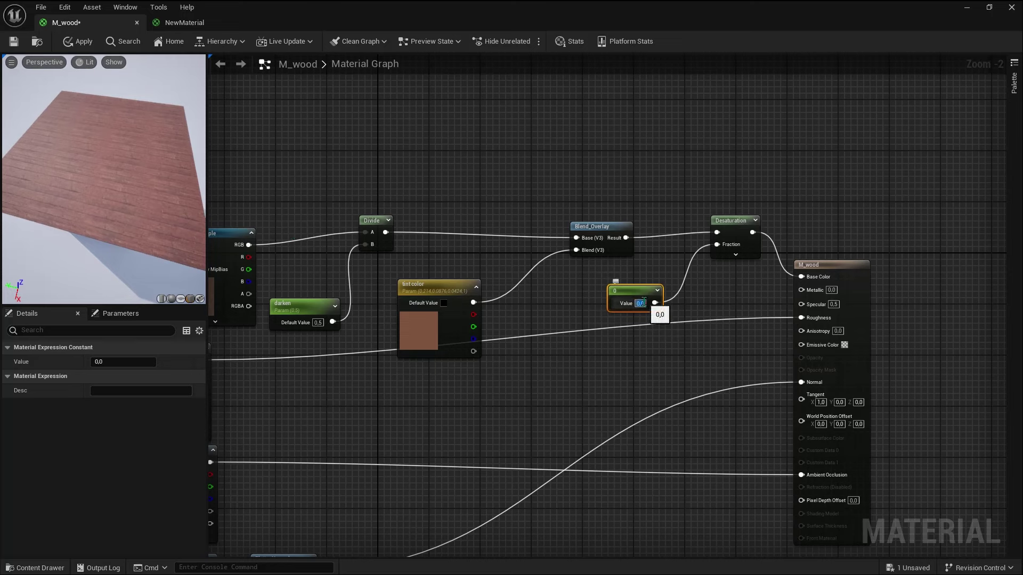
click(676, 305)
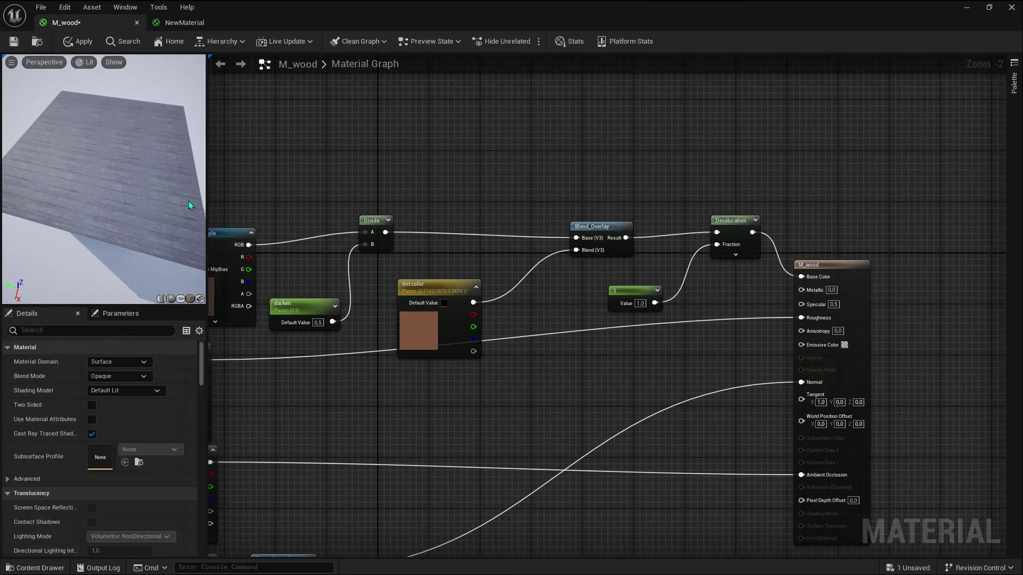
drag(106, 181, 186, 49)
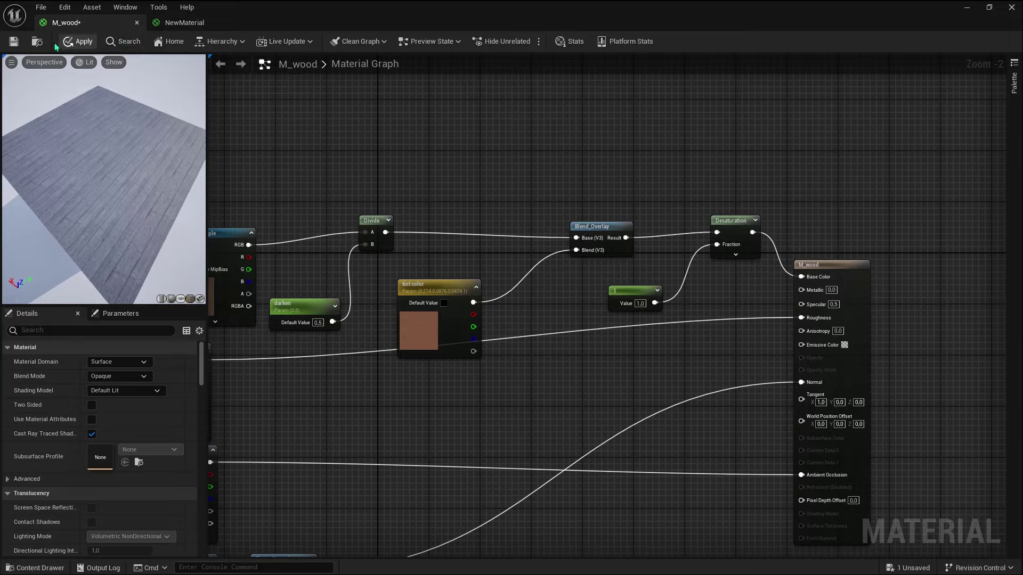
click(71, 46)
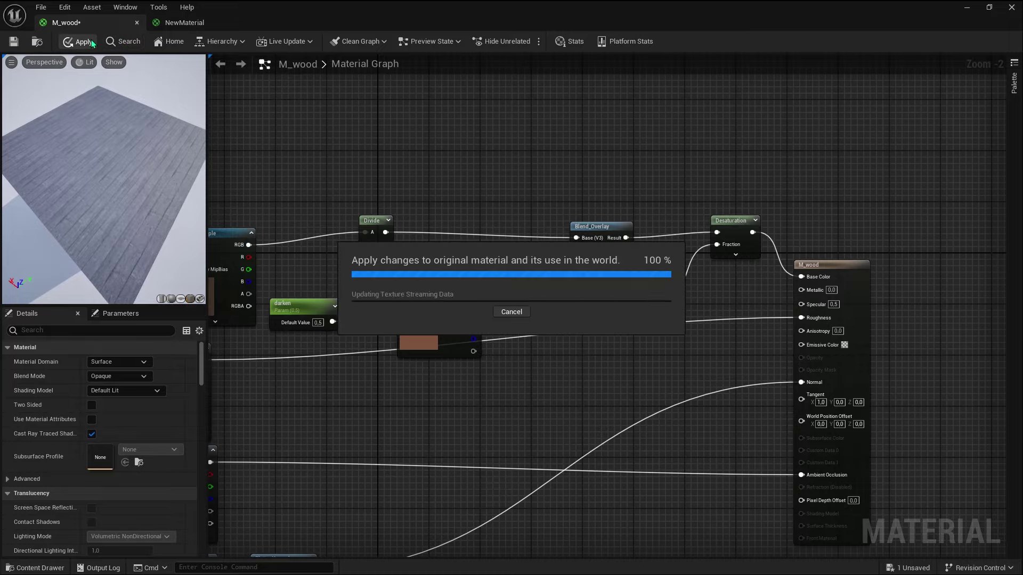
Check the greyed floor in the level, then lower the desaturation constant to 0.2, then 0.5
click(970, 9)
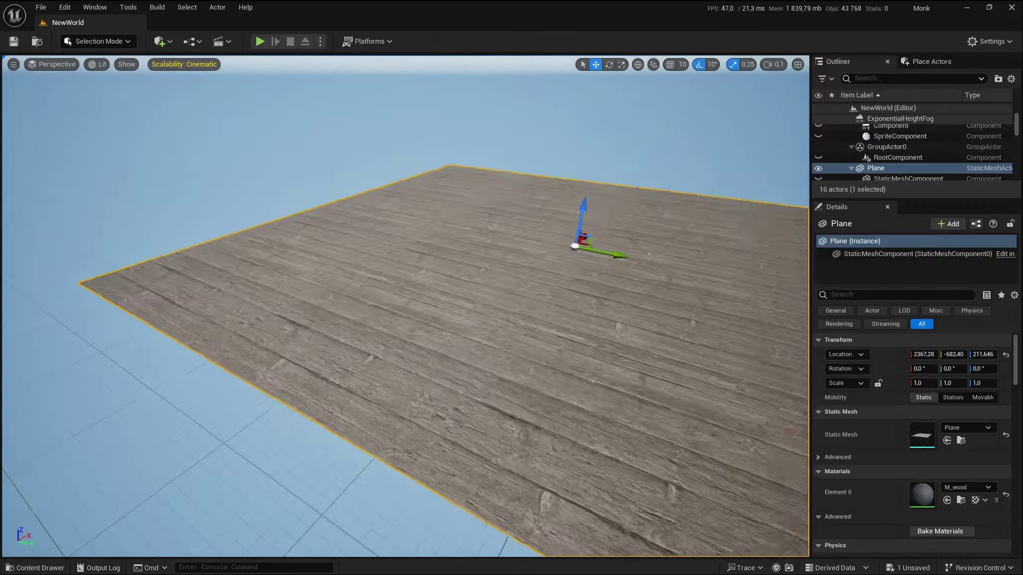
click(34, 568)
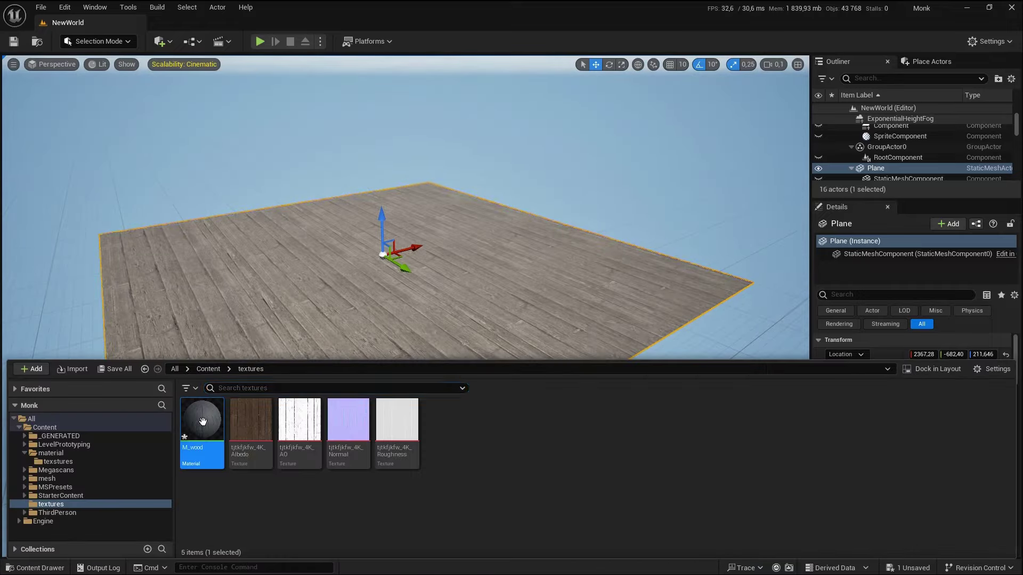
double_click(203, 422)
text(.2)
key(Return)
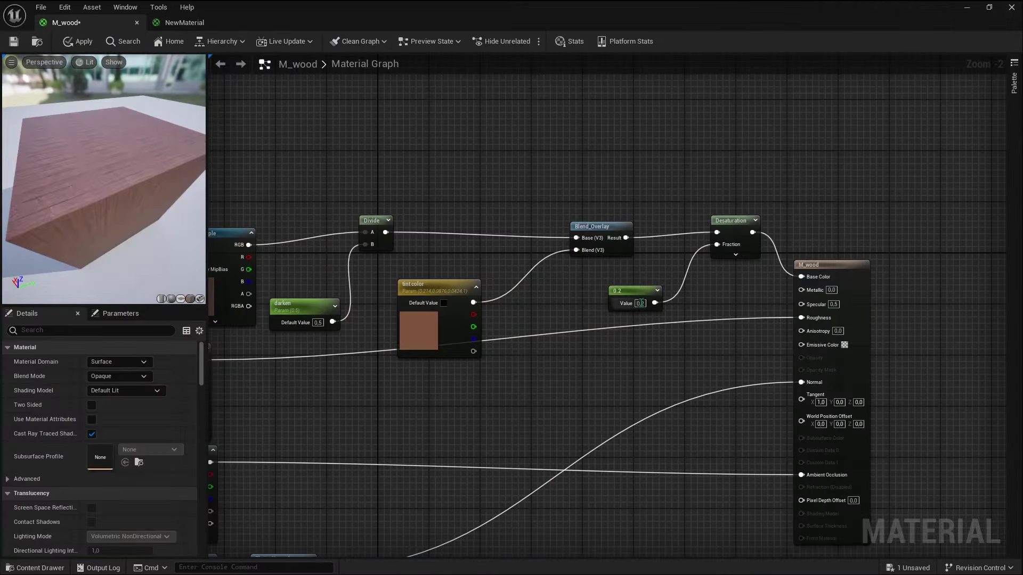
text(.5)
key(Return)
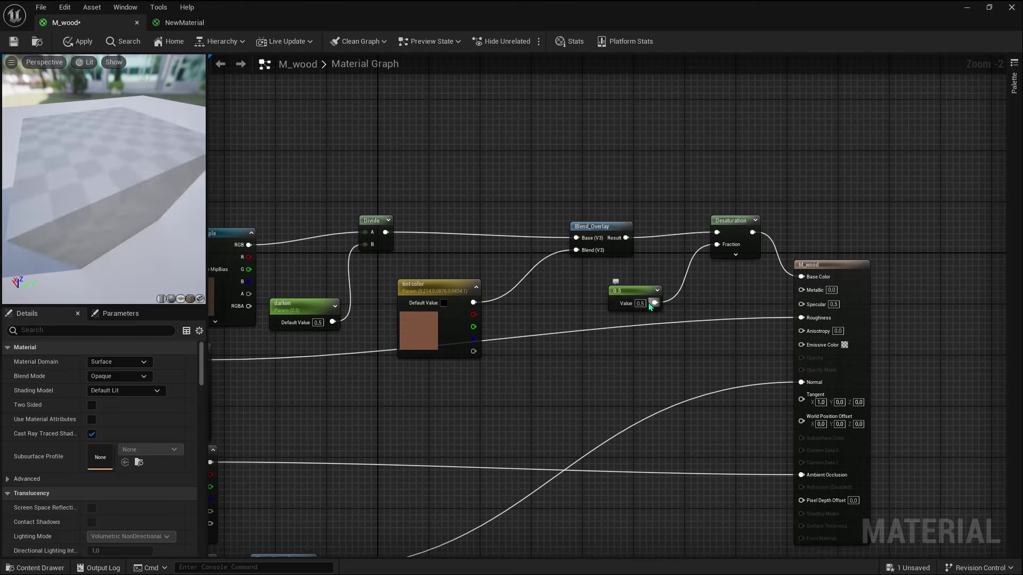
right_click(643, 282)
Convert the 0.5 constant into a scalar parameter named 'desaturation amount' and frame the whole graph
click(670, 325)
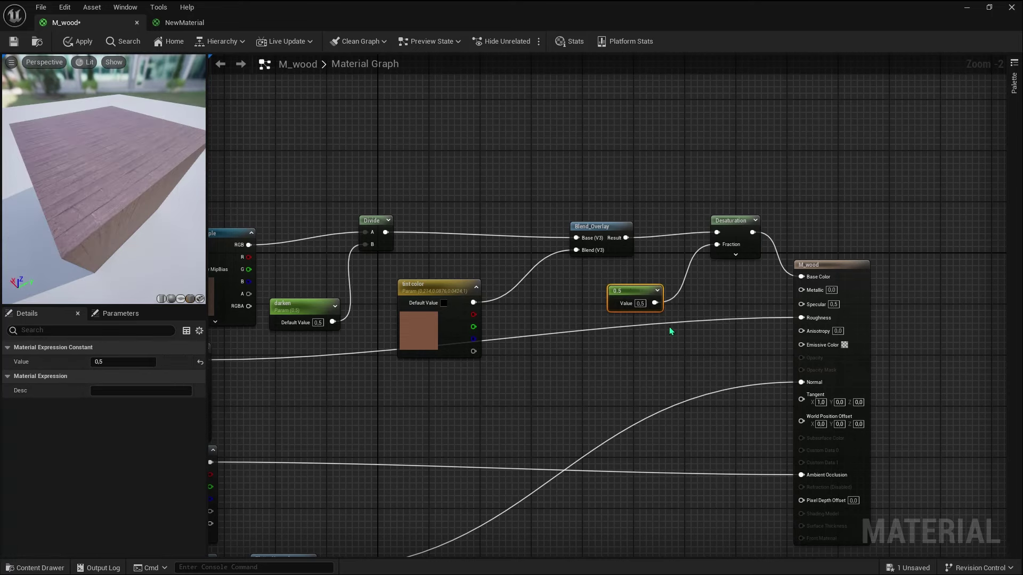
text(desaturation)
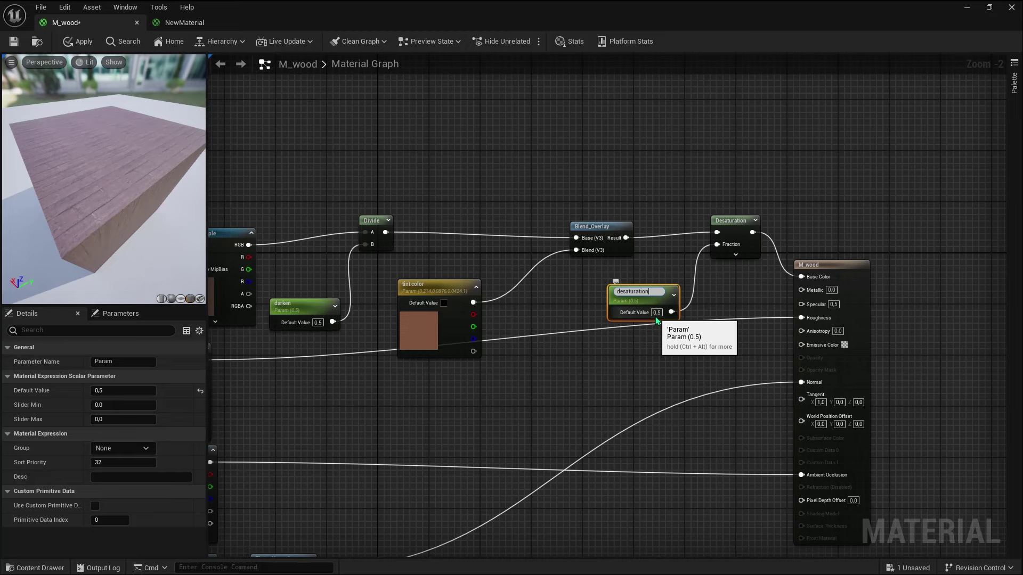
text( amount)
key(Return)
scroll(559, 204, down, 1)
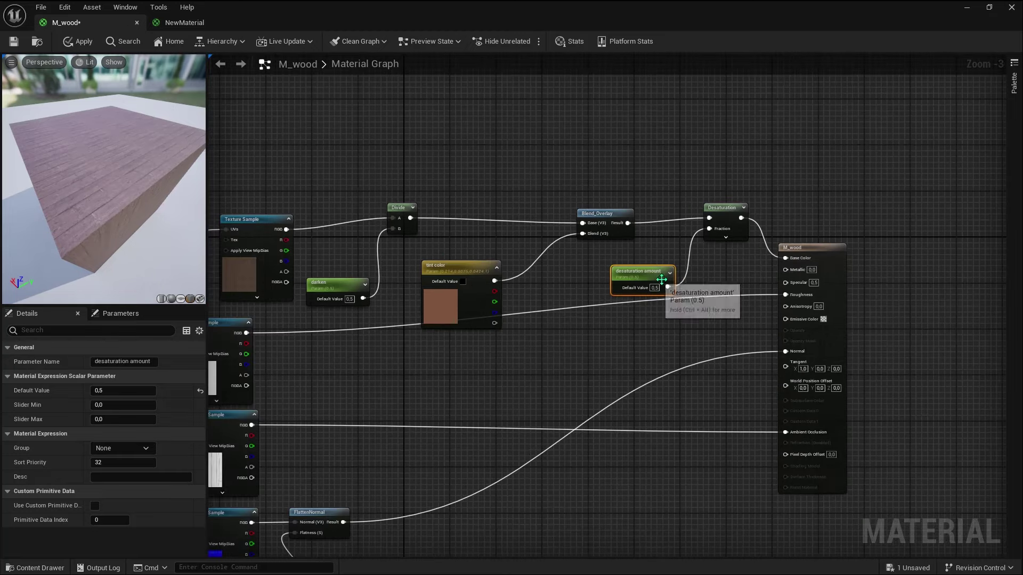
scroll(602, 244, down, 1)
key(Home)
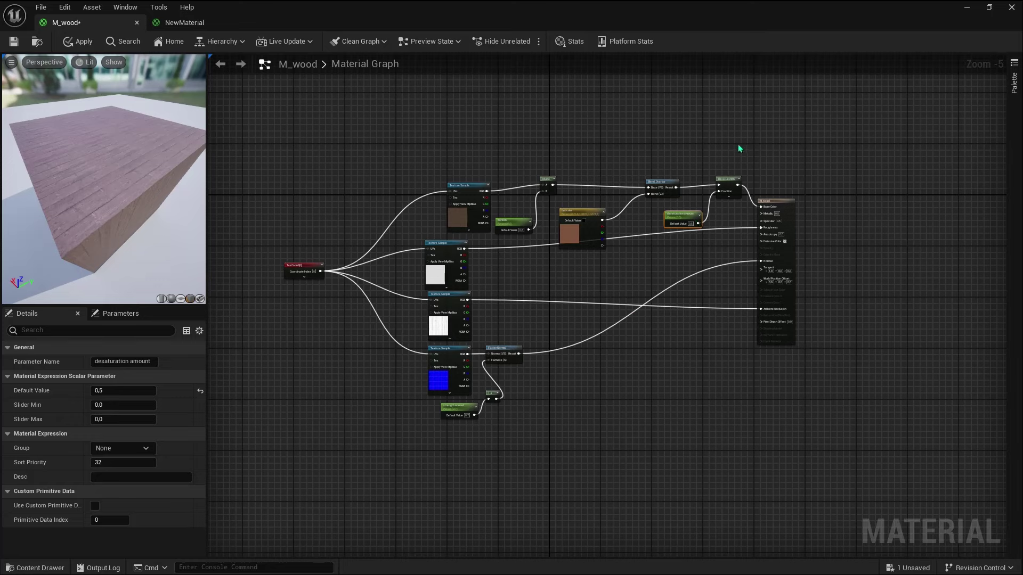
scroll(558, 190, up, 2)
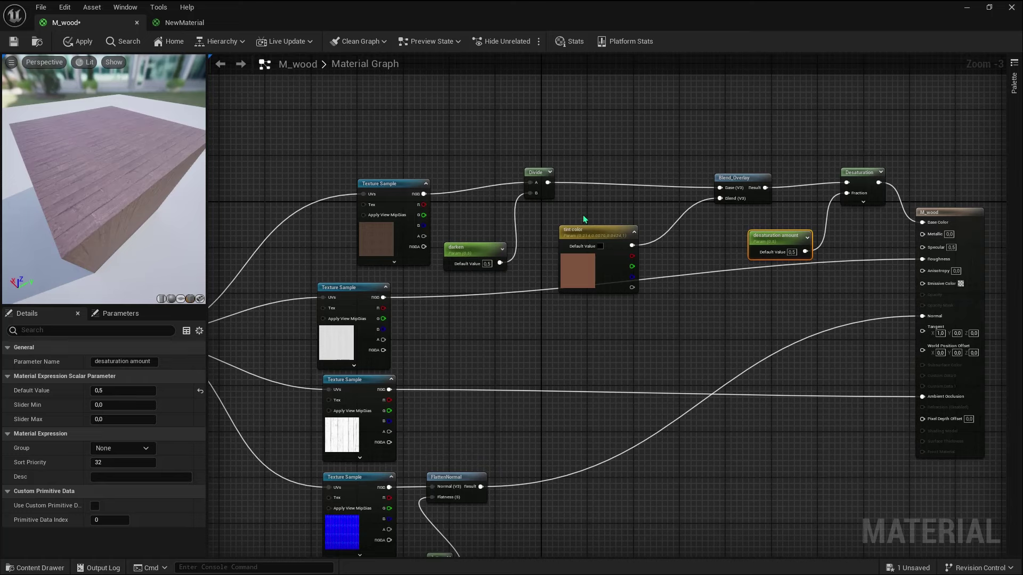
scroll(583, 215, down, 3)
scroll(460, 436, up, 4)
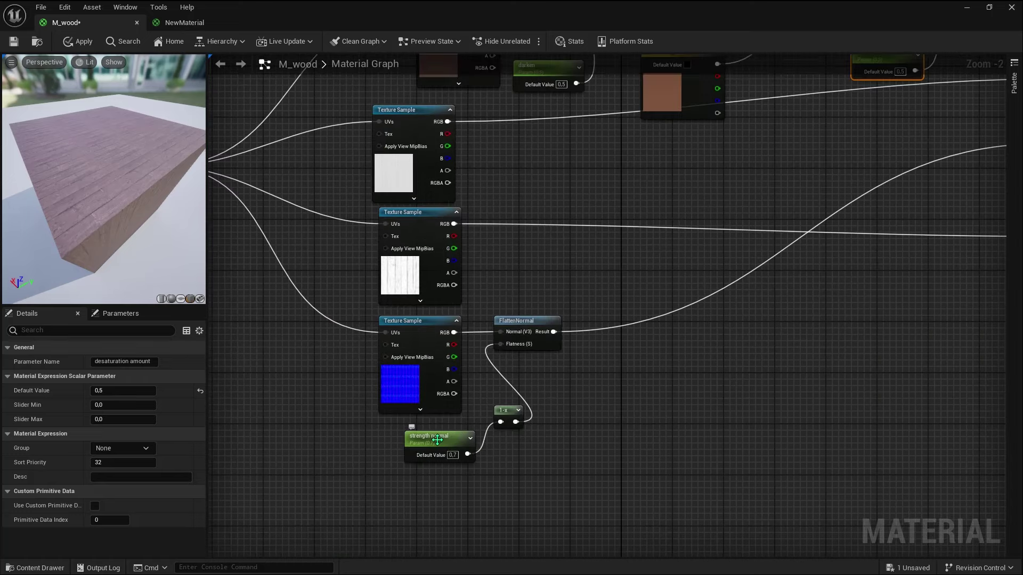
scroll(650, 316, down, 3)
scroll(686, 293, up, 1)
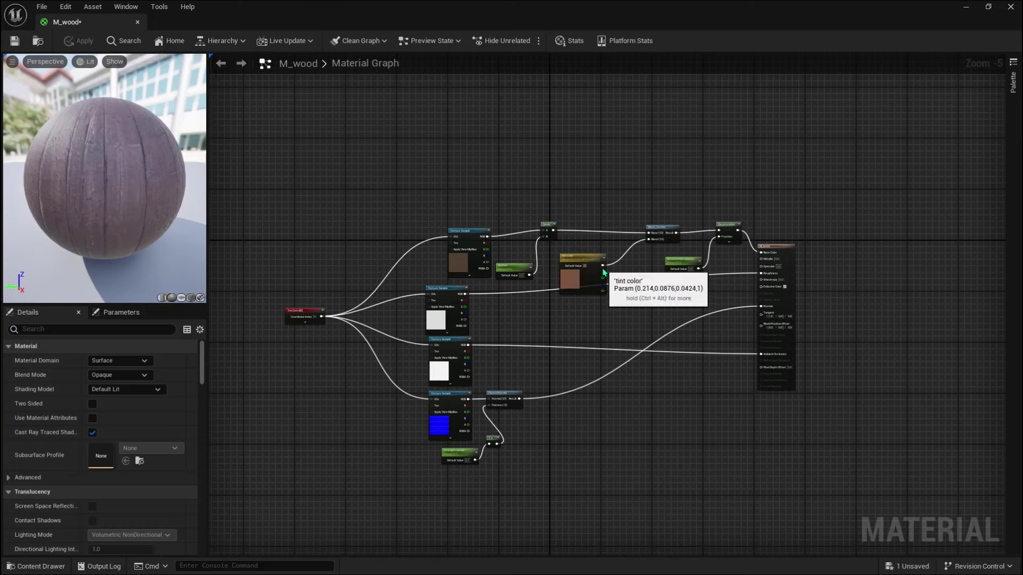
Create a material instance M_wood_Inst from M_wood and open it
click(965, 8)
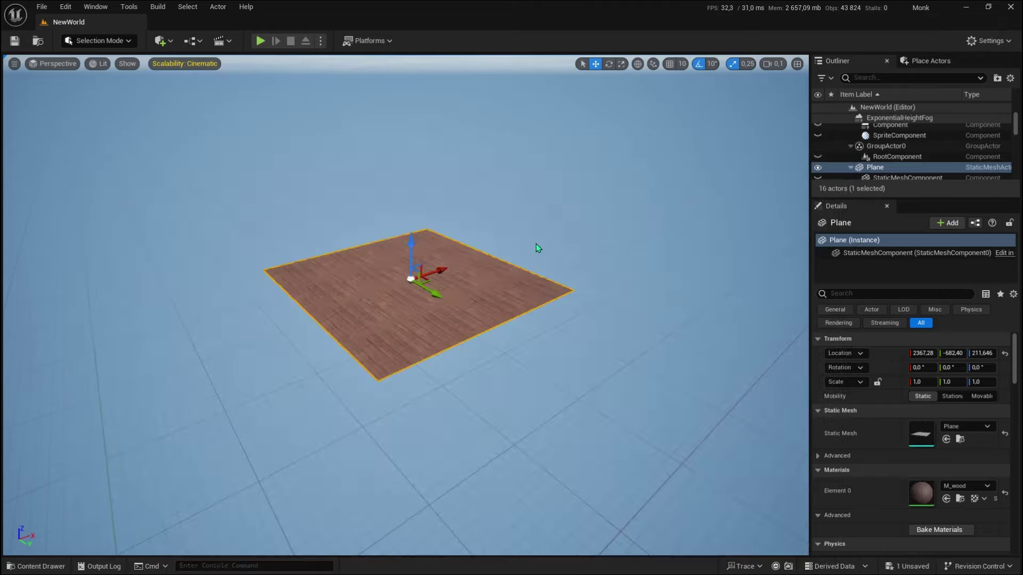
key(ctrl+space)
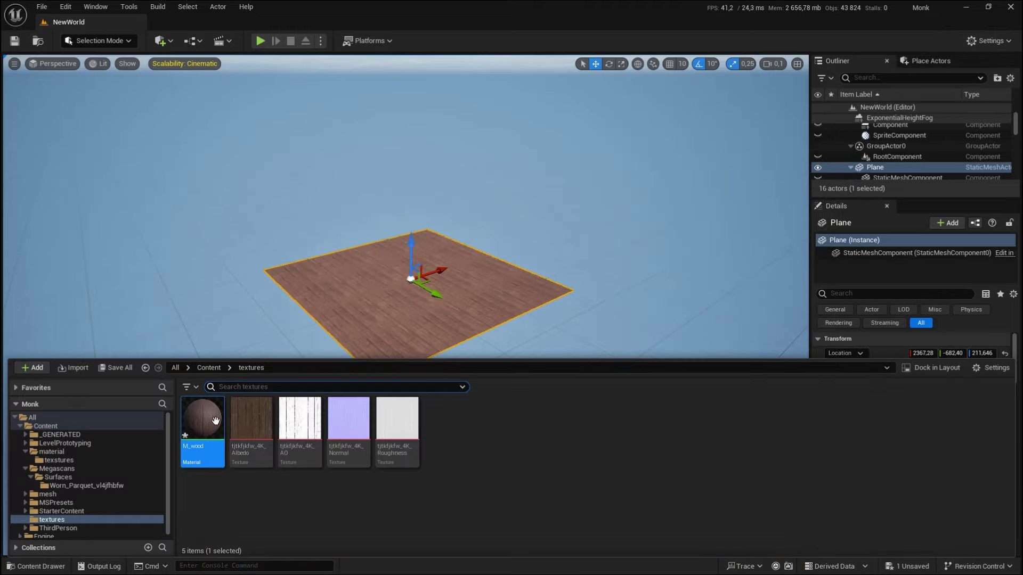
right_click(216, 421)
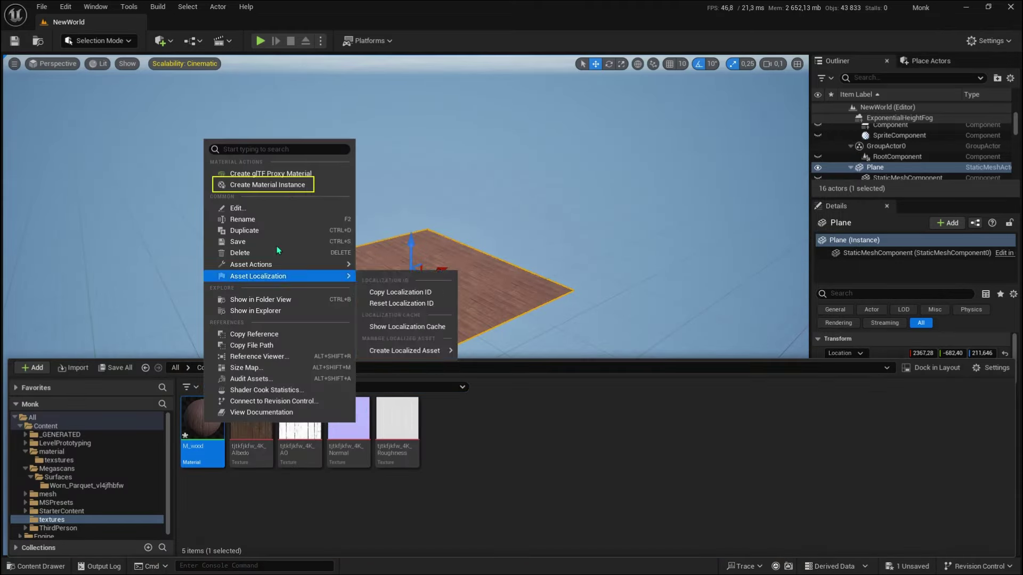
click(276, 191)
key(Return)
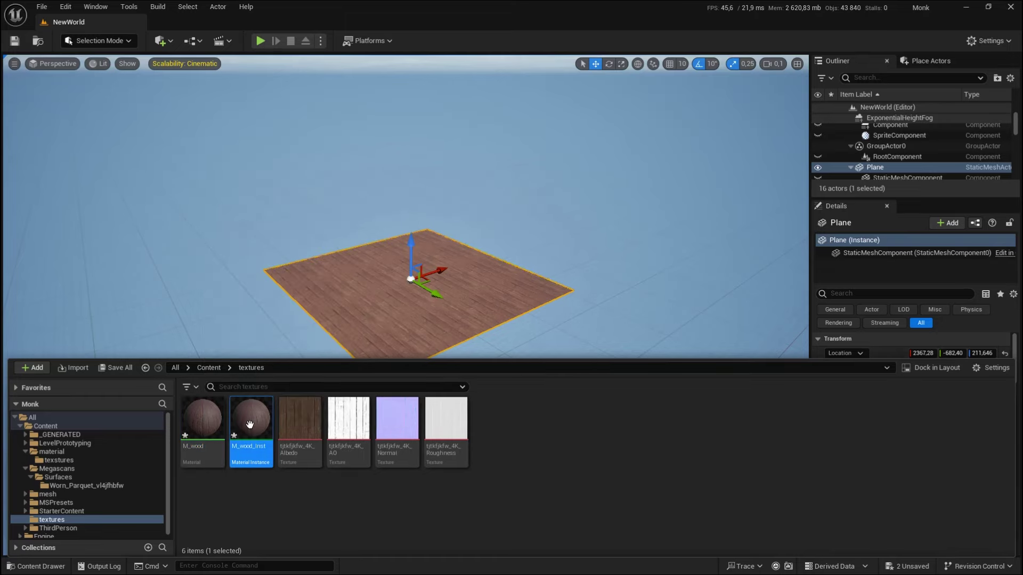
double_click(251, 422)
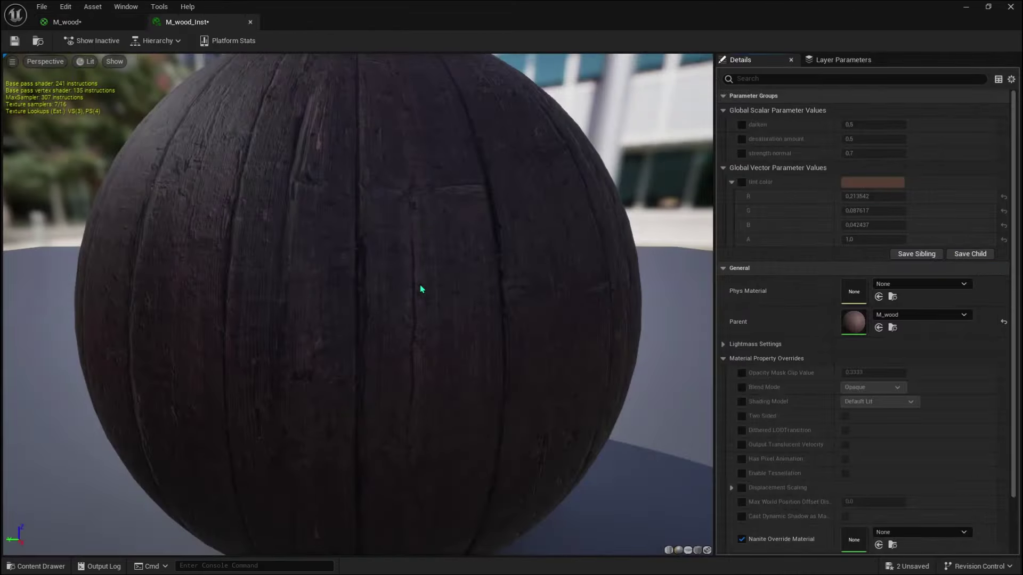
Override desaturation amount to 0, darken to 0.98 and strength normal to 1.335213
scroll(420, 285, down, 5)
drag(420, 283, 437, 284)
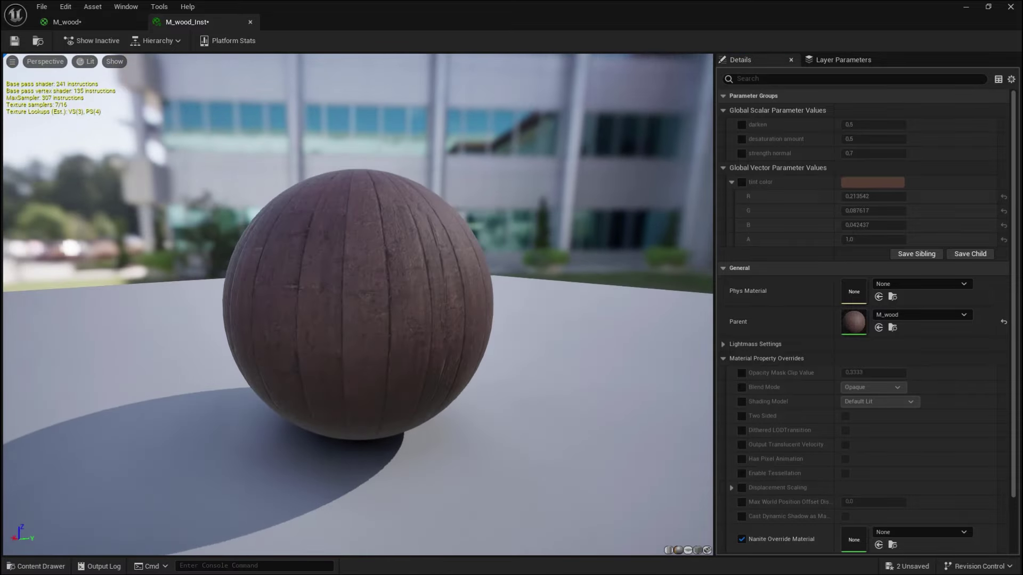
click(741, 139)
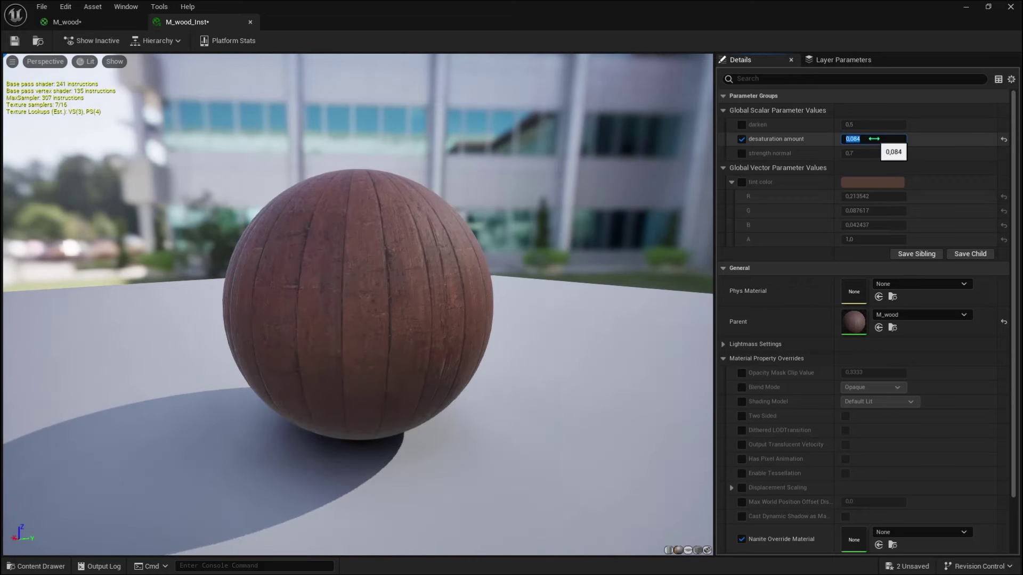
text(0)
drag(443, 289, 549, 290)
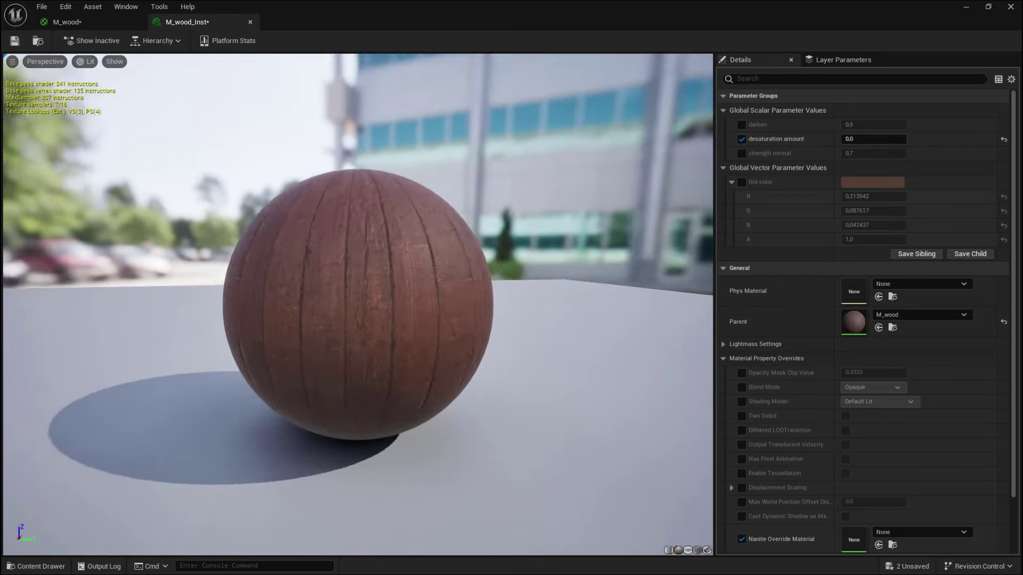
drag(885, 123, 906, 123)
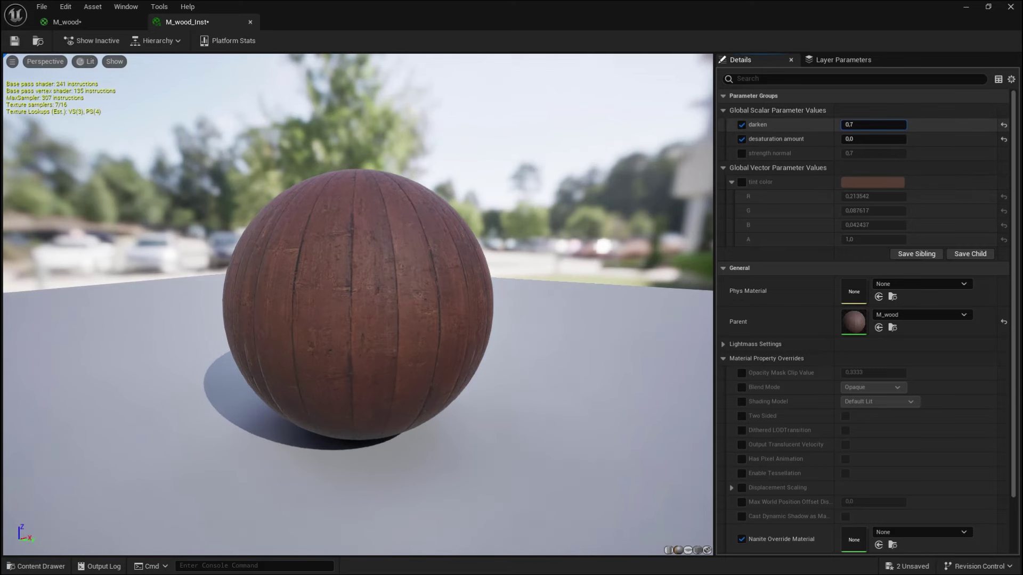
text(0.98)
drag(383, 178, 288, 178)
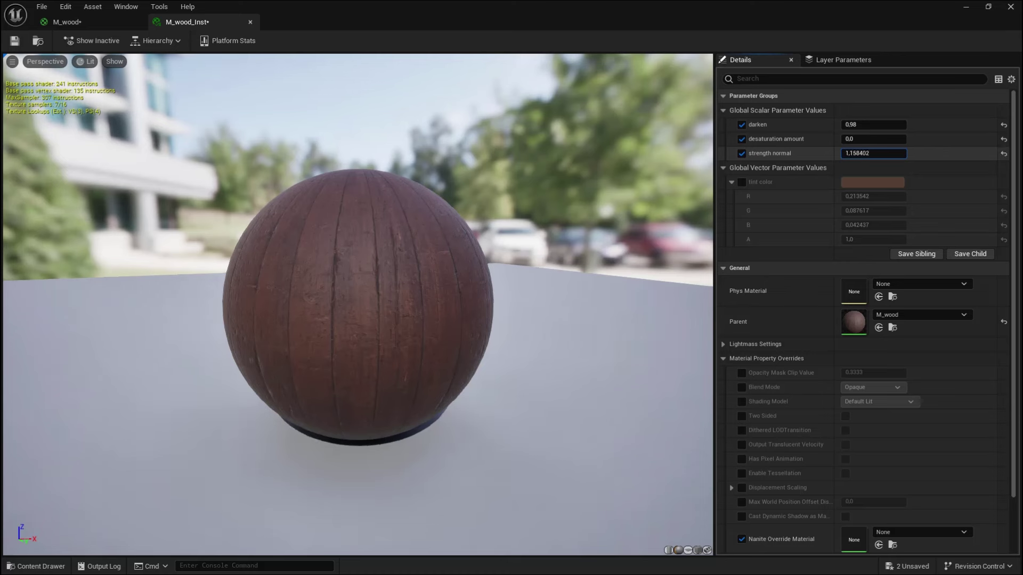
click(788, 183)
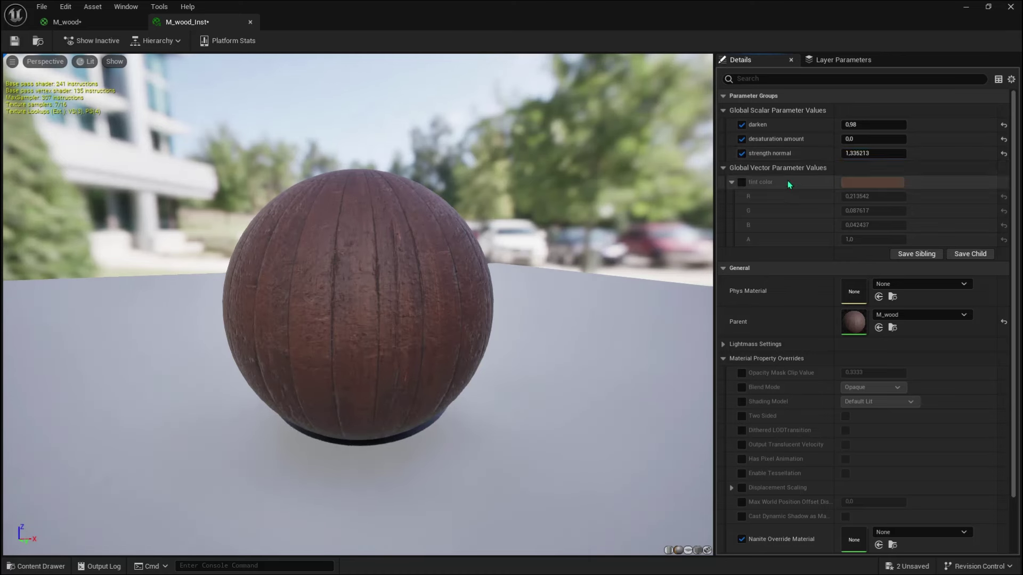
Override the tint color with a magenta colour
click(871, 182)
click(734, 261)
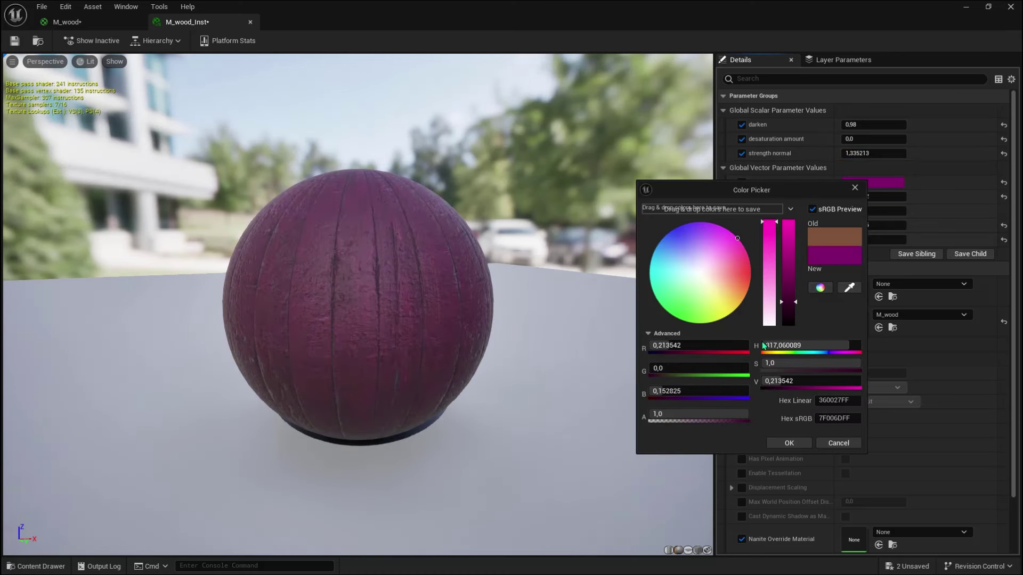
click(788, 442)
drag(570, 315, 410, 122)
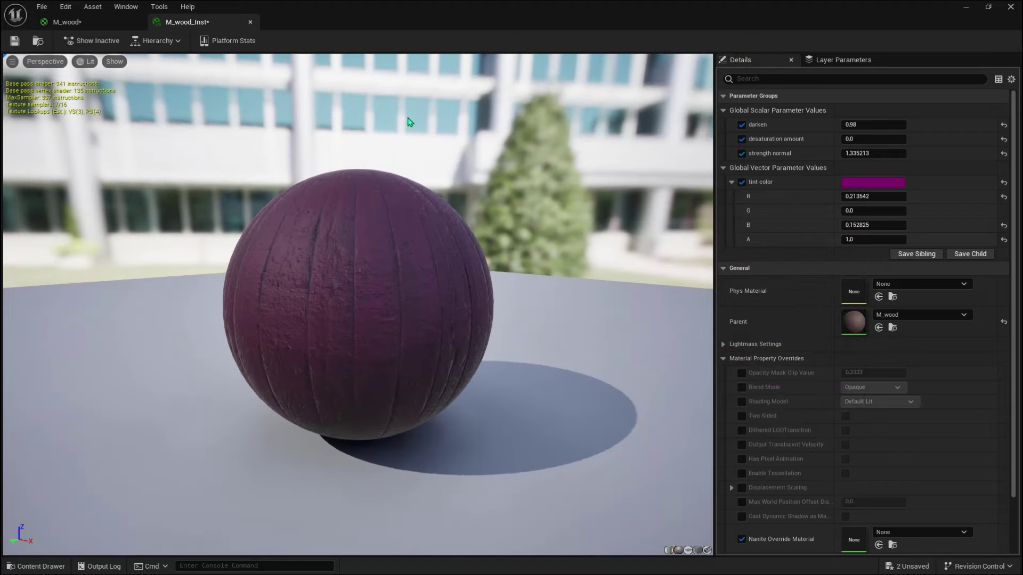
Apply M_wood_Inst to the floor plane in the level
click(967, 7)
key(ctrl+space)
mouse_move(250, 450)
mouse_down()
mouse_move(400, 314)
mouse_move(389, 352)
mouse_up()
scroll(401, 315, up, 5)
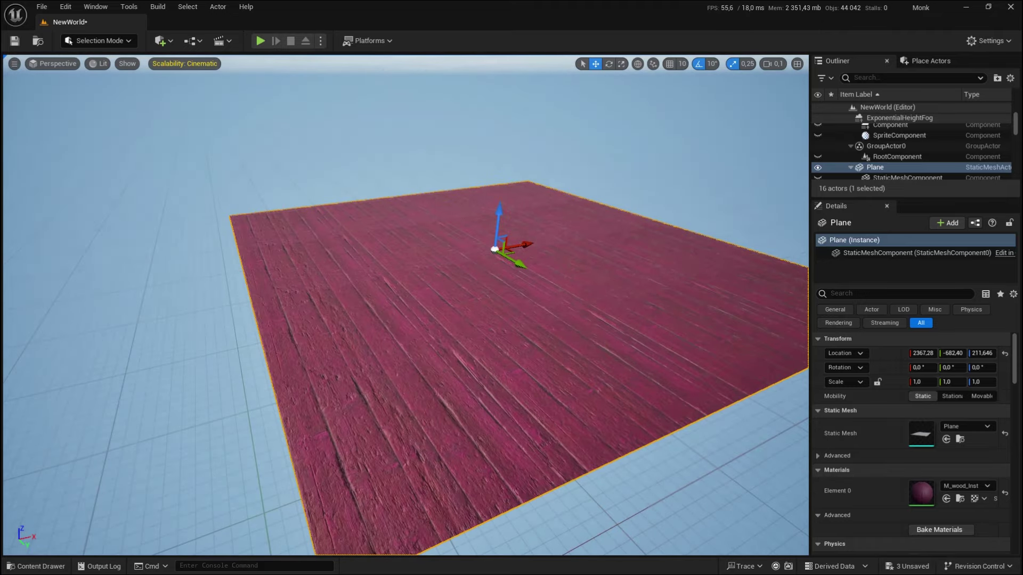
Move the viewport close to the wooden floor plane, then launch Quixel Bridge from Add Content
key(ctrl+space)
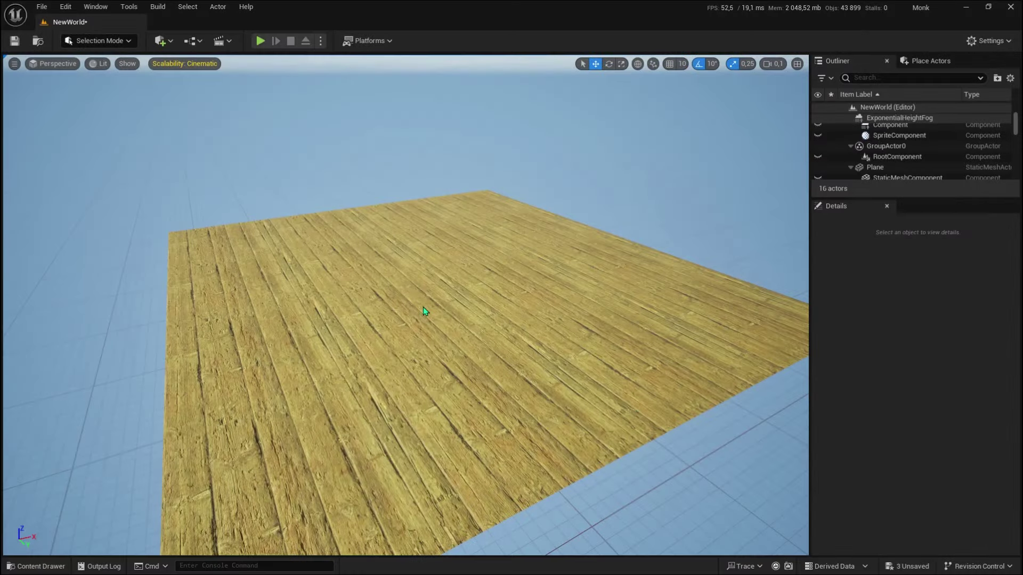
scroll(427, 322, down, 5)
scroll(427, 323, up, 2)
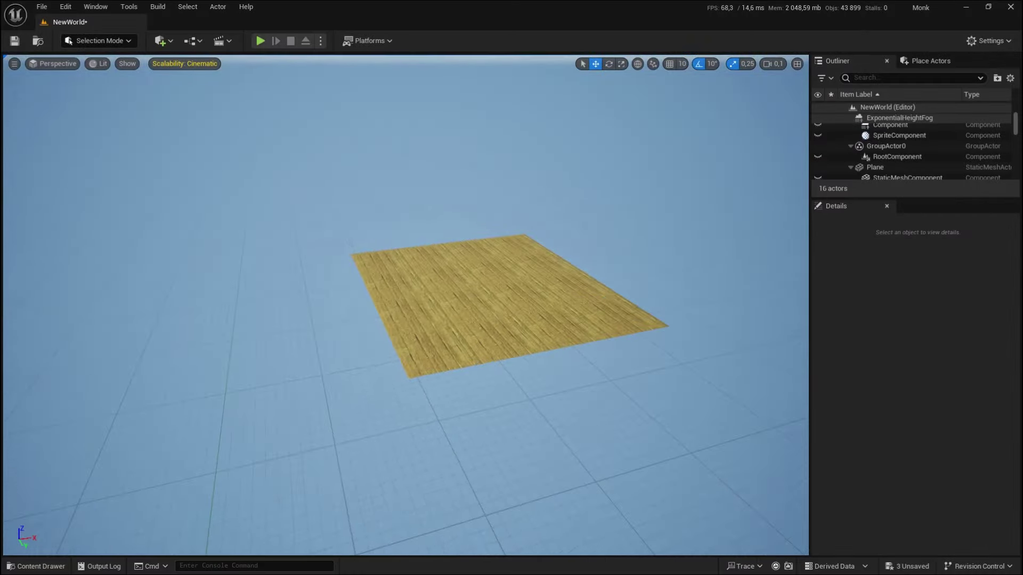
right_drag(426, 320, 458, 299)
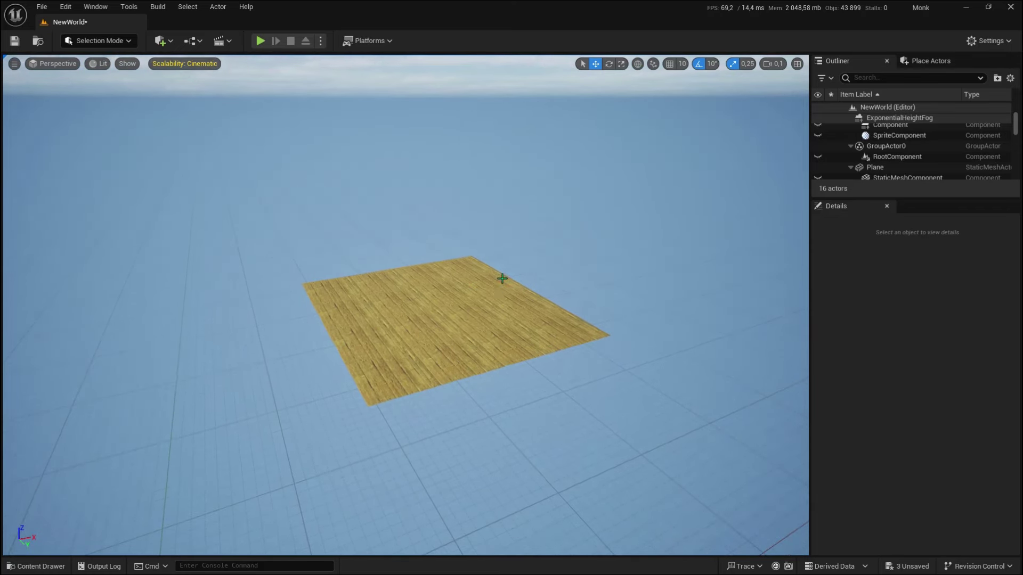
drag(472, 257, 464, 229)
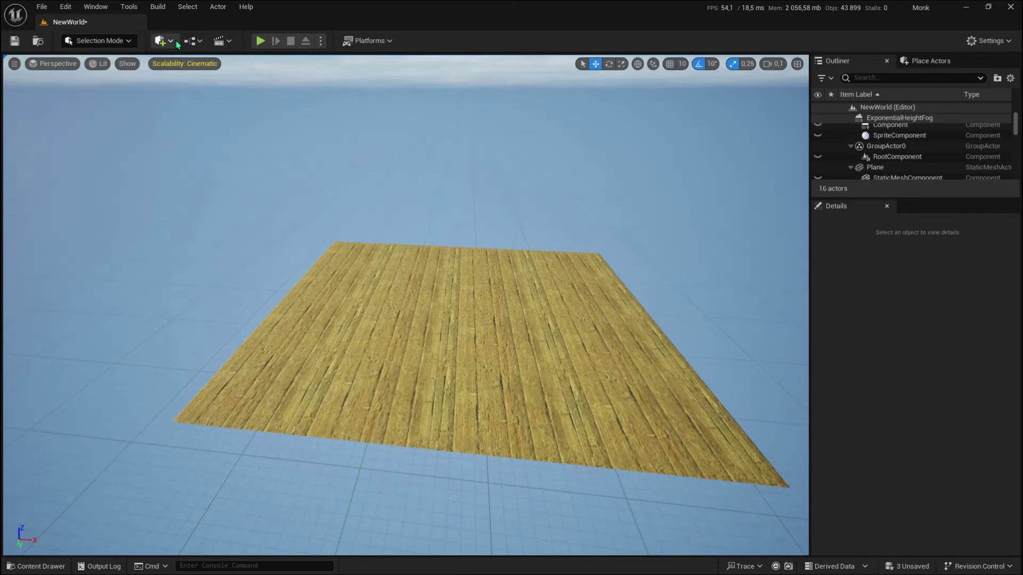
click(175, 40)
click(186, 91)
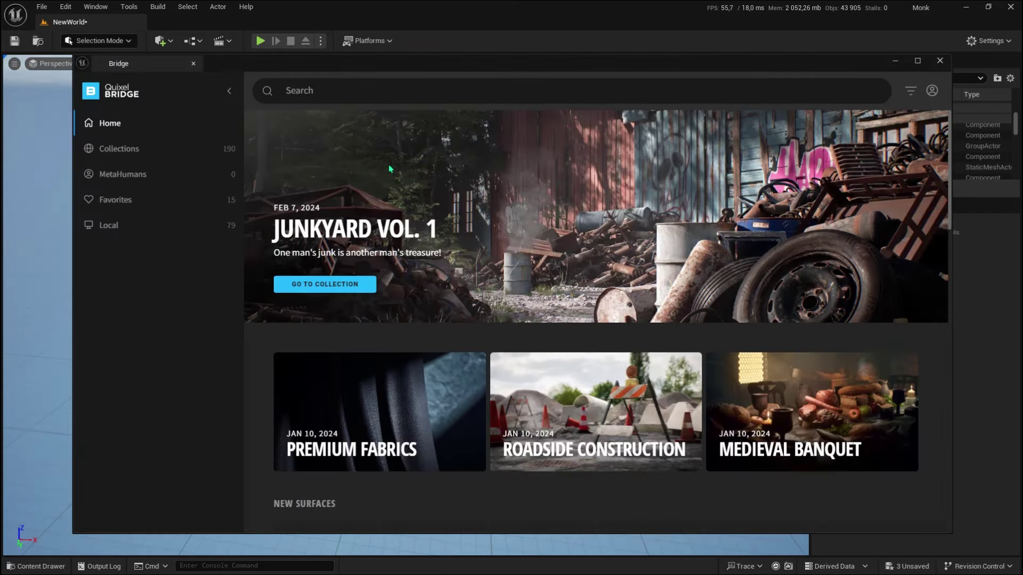
Find the Worn Parquet surface under Surfaces > Wood and add it to the project
click(126, 187)
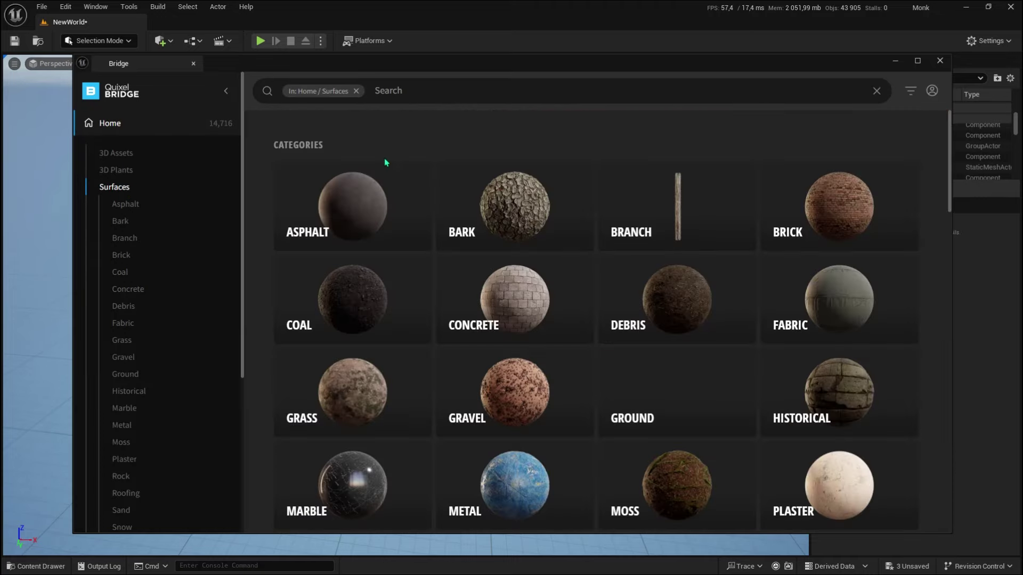
scroll(539, 178, down, 5)
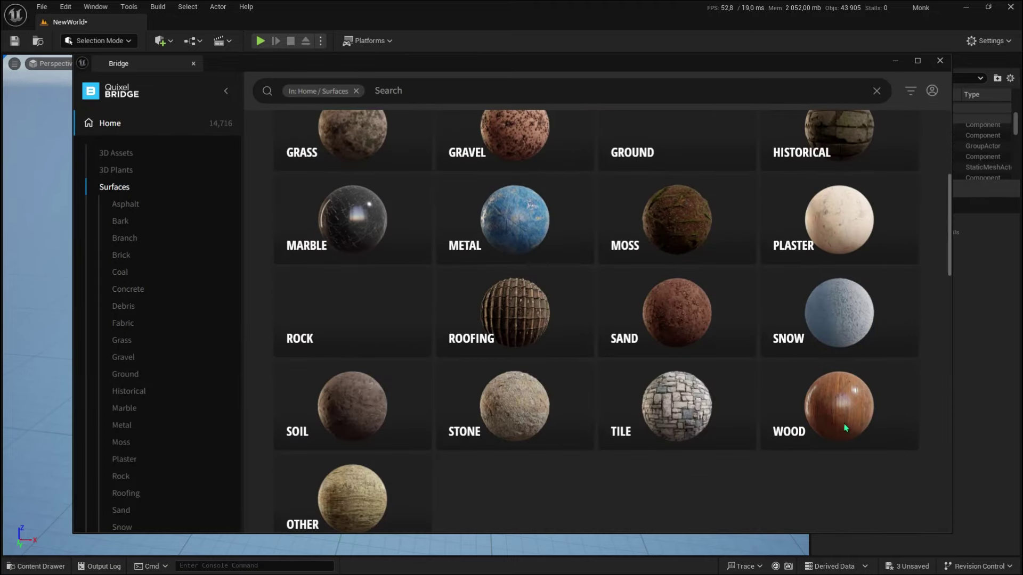
click(845, 427)
scroll(837, 361, down, 5)
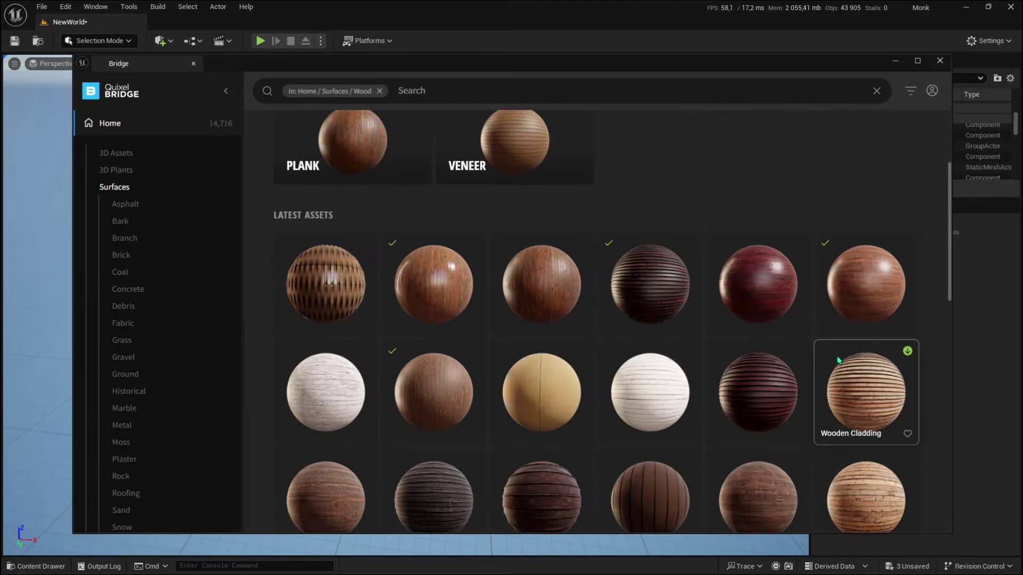
scroll(838, 361, down, 4)
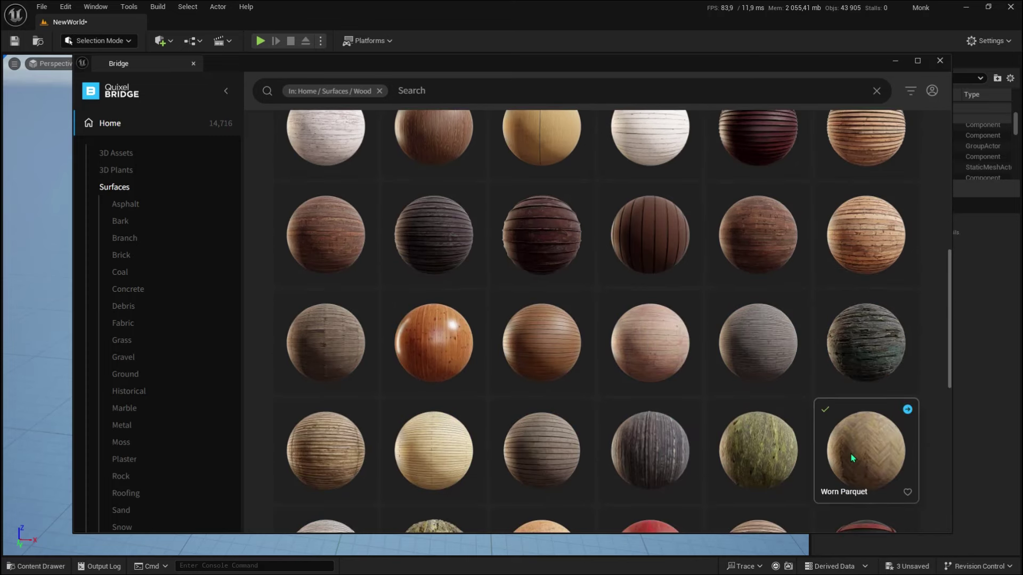
click(851, 454)
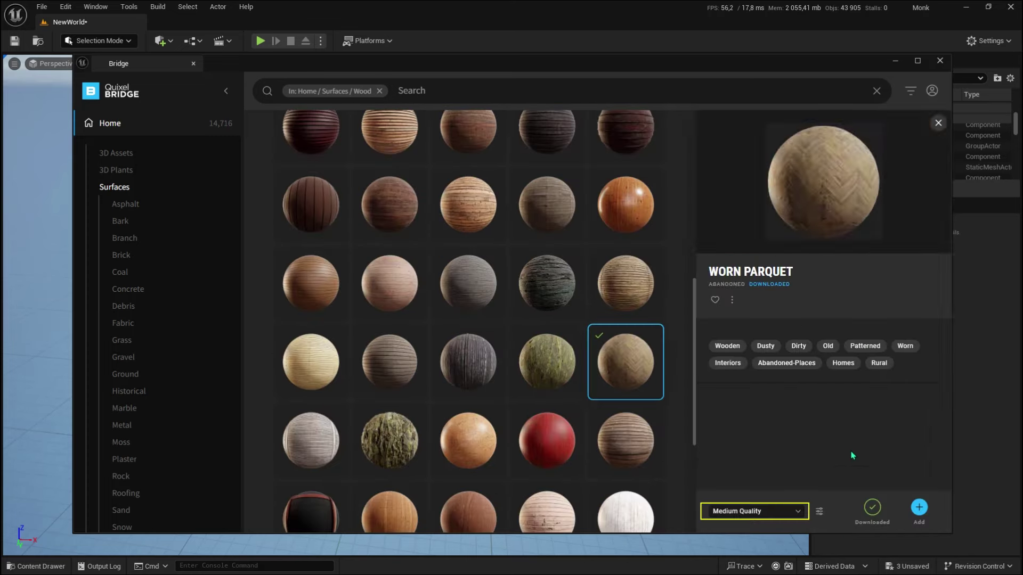
click(925, 509)
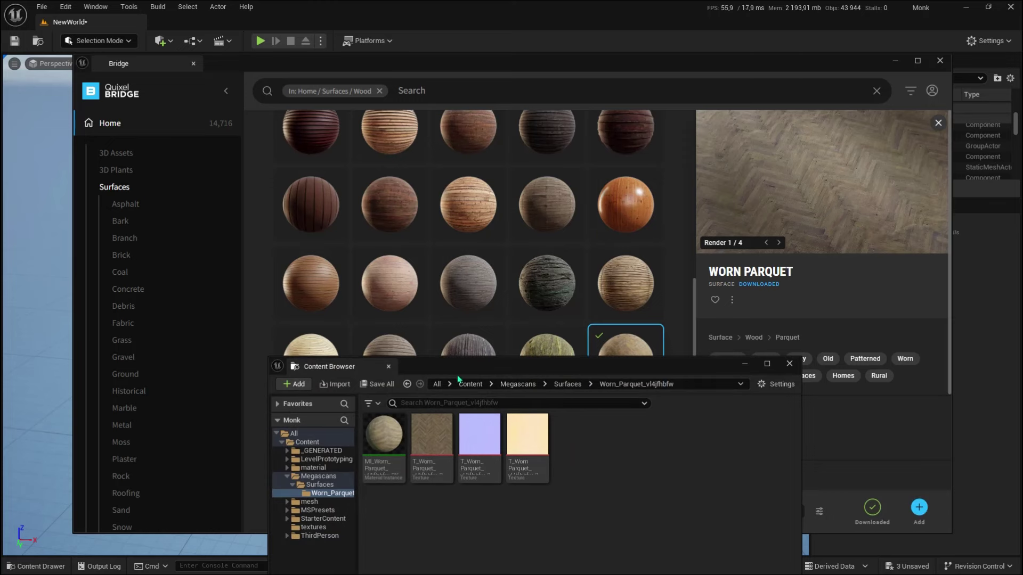
Browse to Content > Megascans > Surfaces > Worn_Parquet and open the MI_Worn_Parquet instance
click(515, 384)
click(471, 382)
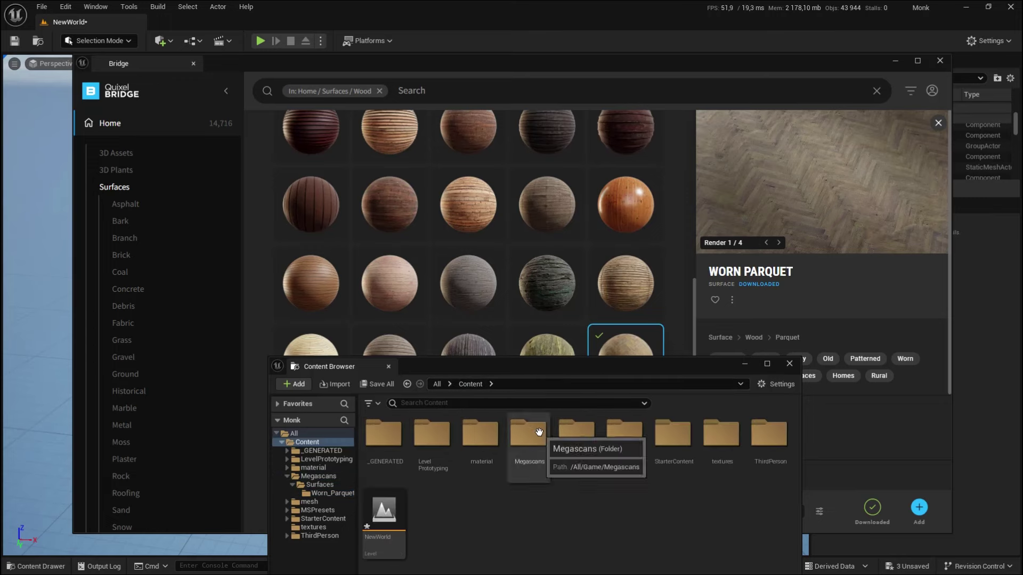
double_click(532, 431)
double_click(398, 428)
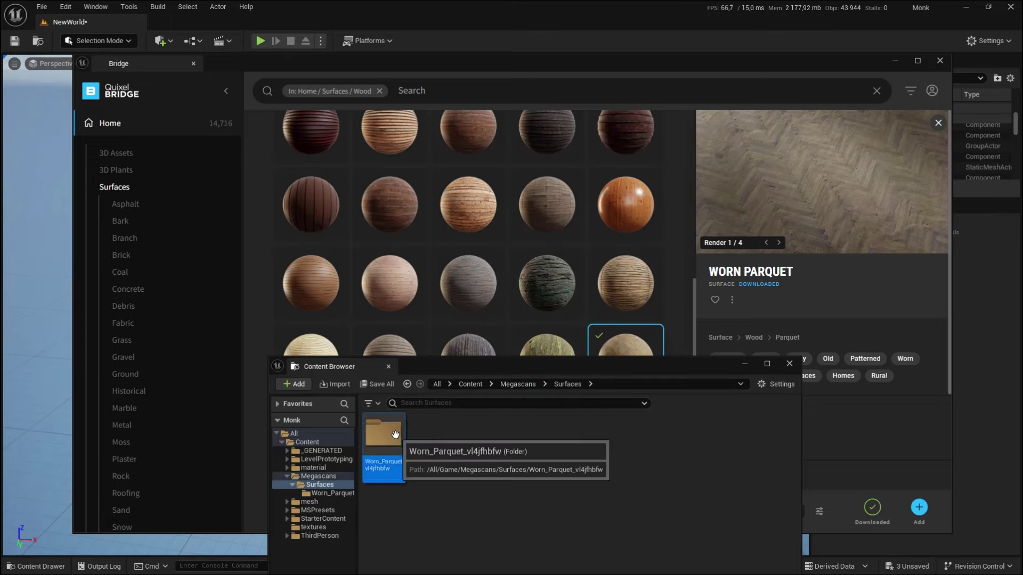
double_click(396, 429)
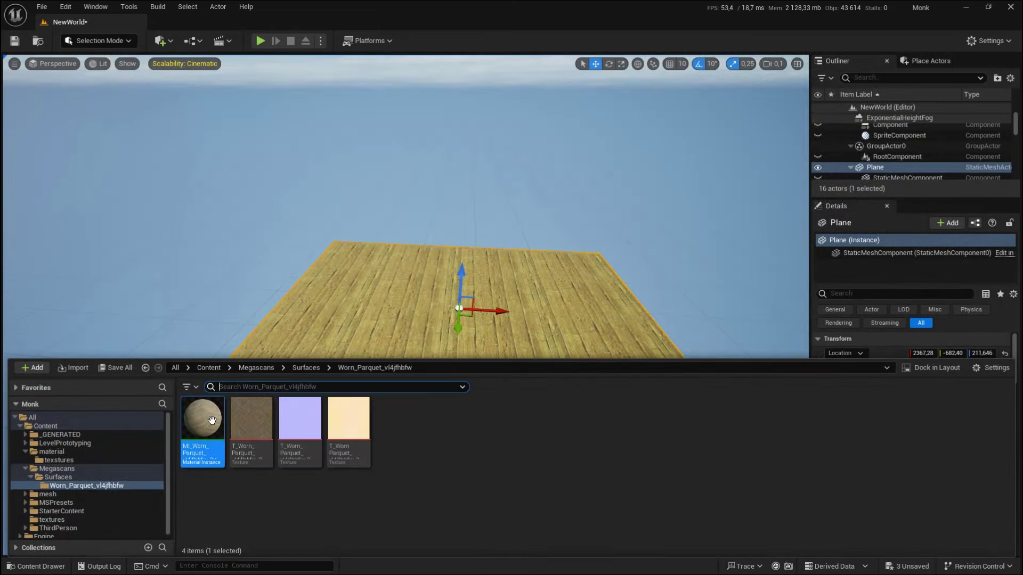
double_click(212, 421)
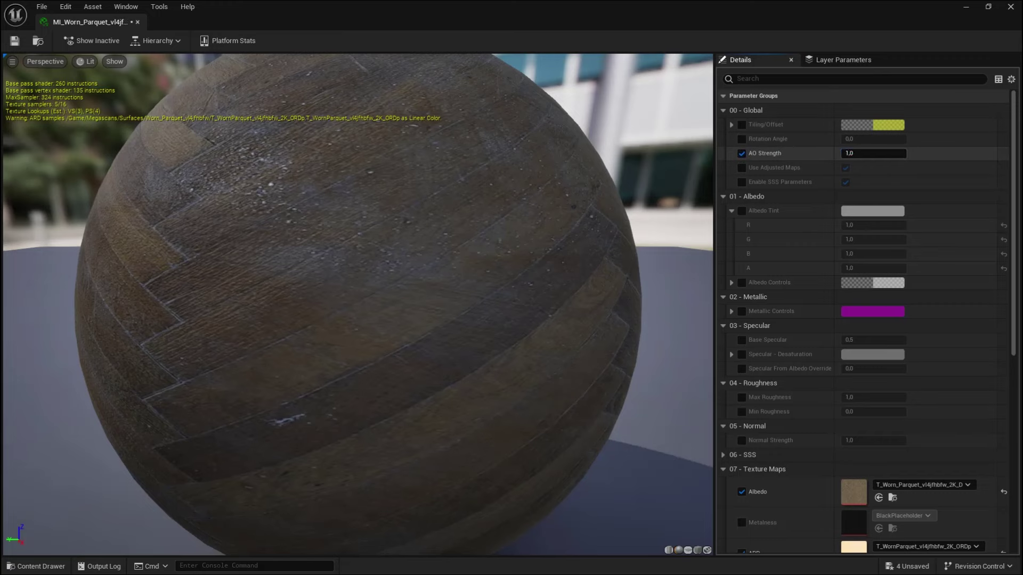
Set AO Strength to about 2.08, Rotation Angle to 0.424 and raise Normal Strength
drag(873, 153, 900, 153)
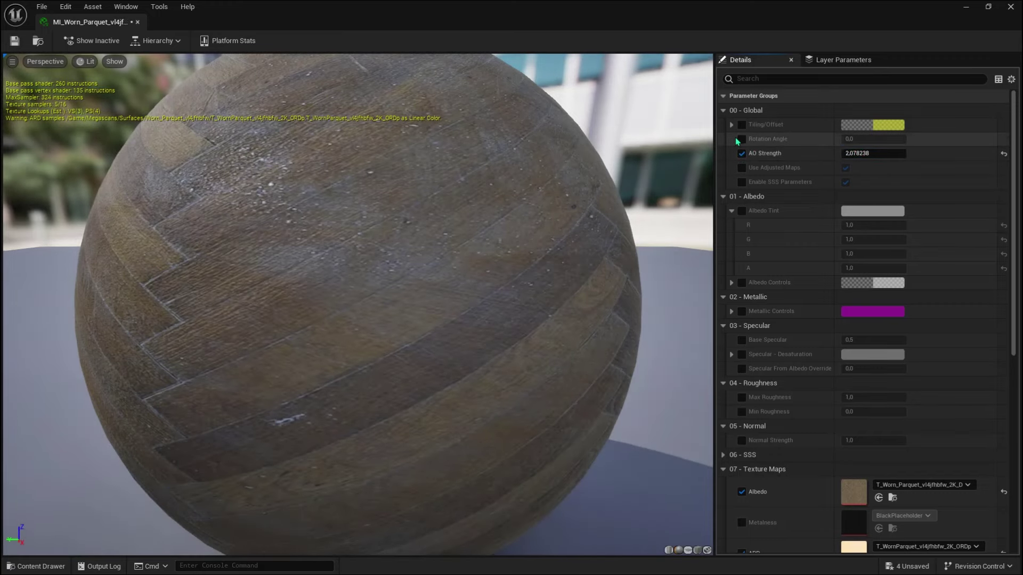
drag(848, 138, 878, 138)
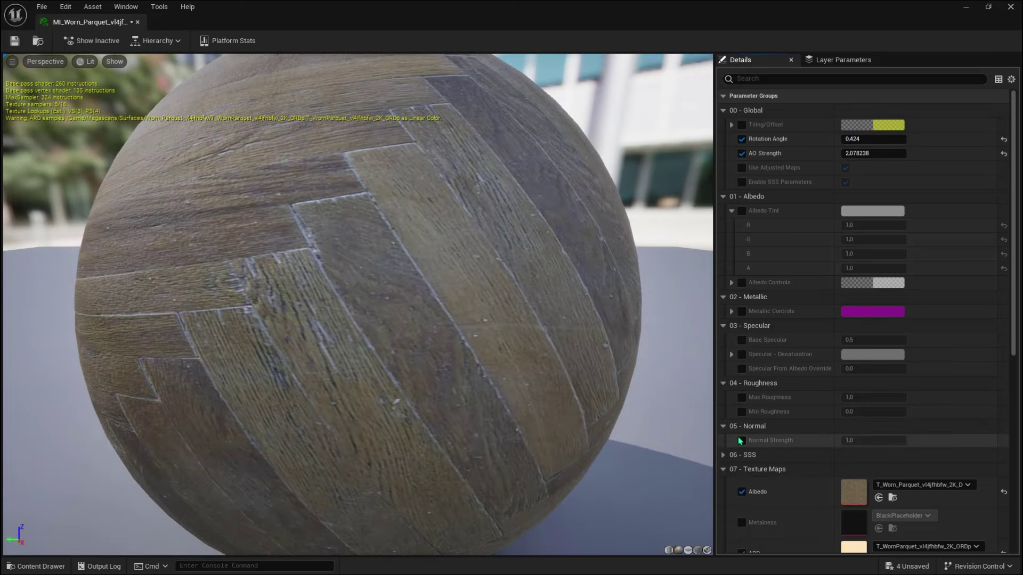
drag(874, 440, 900, 440)
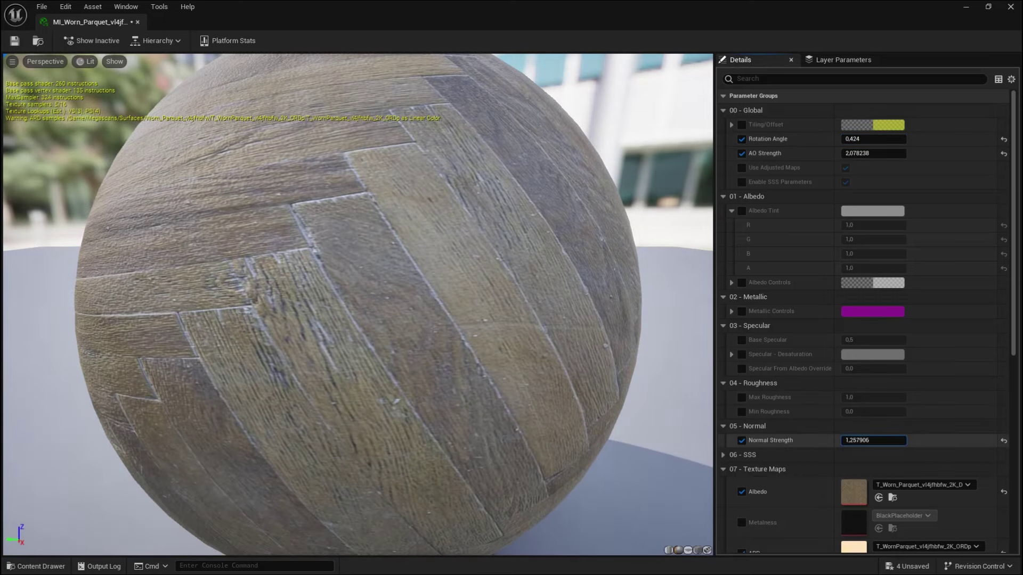
scroll(313, 344, down, 3)
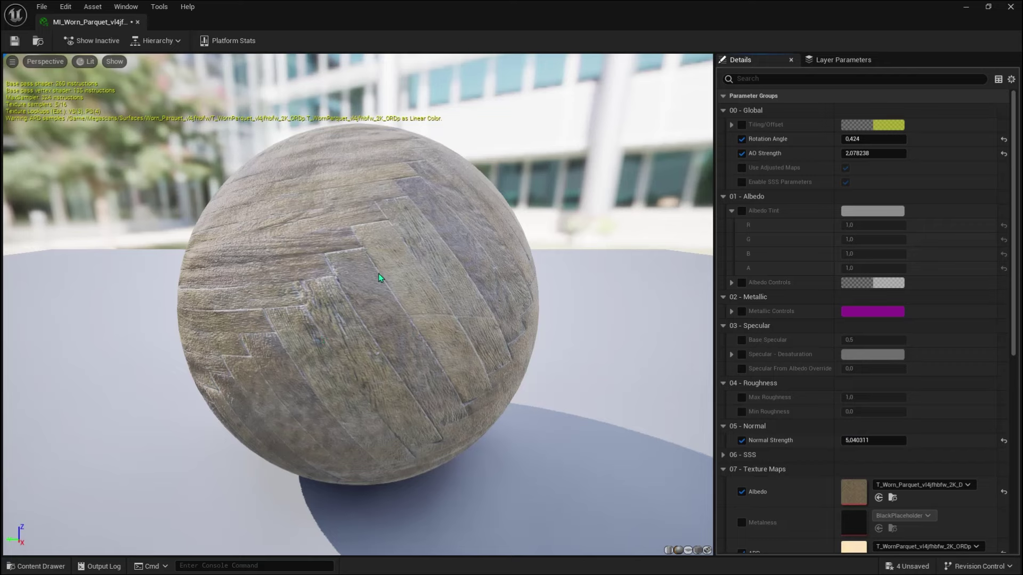
Apply MI_Worn_Parquet to the floor plane and inspect it up close
click(965, 9)
key(ctrl+space)
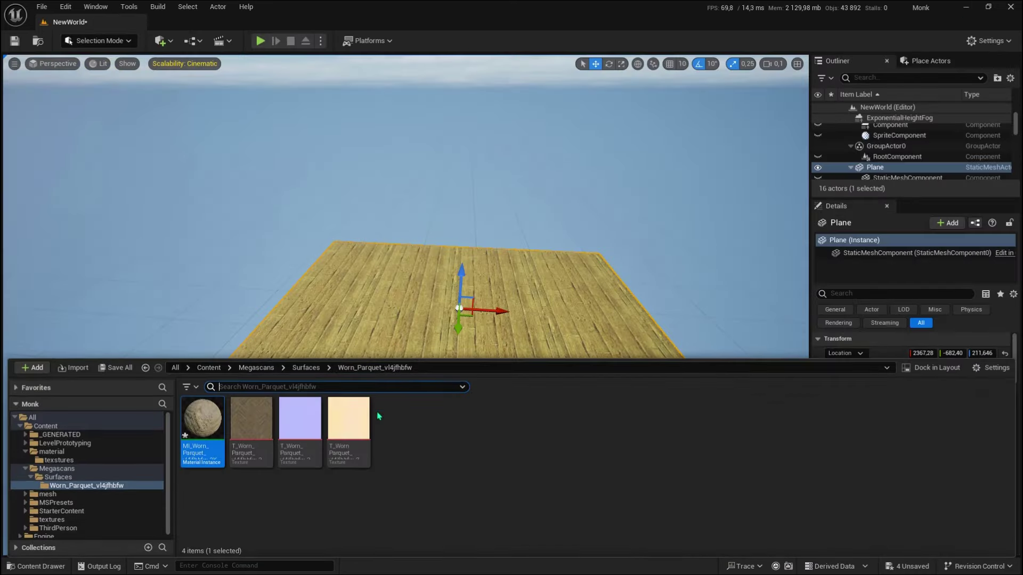
mouse_move(203, 421)
mouse_down()
mouse_move(364, 288)
mouse_move(401, 336)
mouse_up()
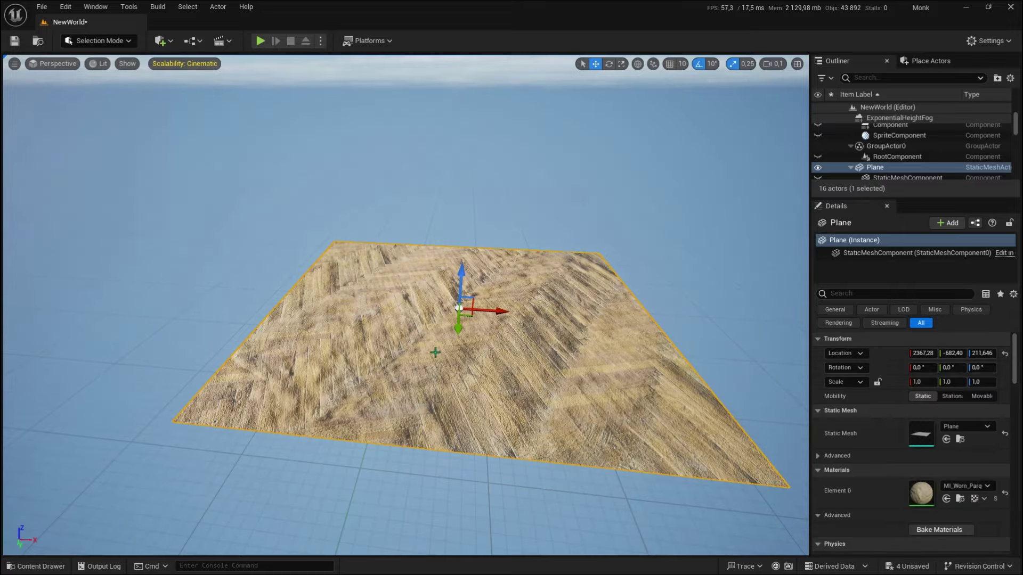
mouse_move(435, 352)
right_down()
mouse_move(405, 346)
mouse_move(436, 346)
right_up()
Reset MI_Worn_Parquet's Normal Strength back to 1.0
key(ctrl+space)
double_click(202, 425)
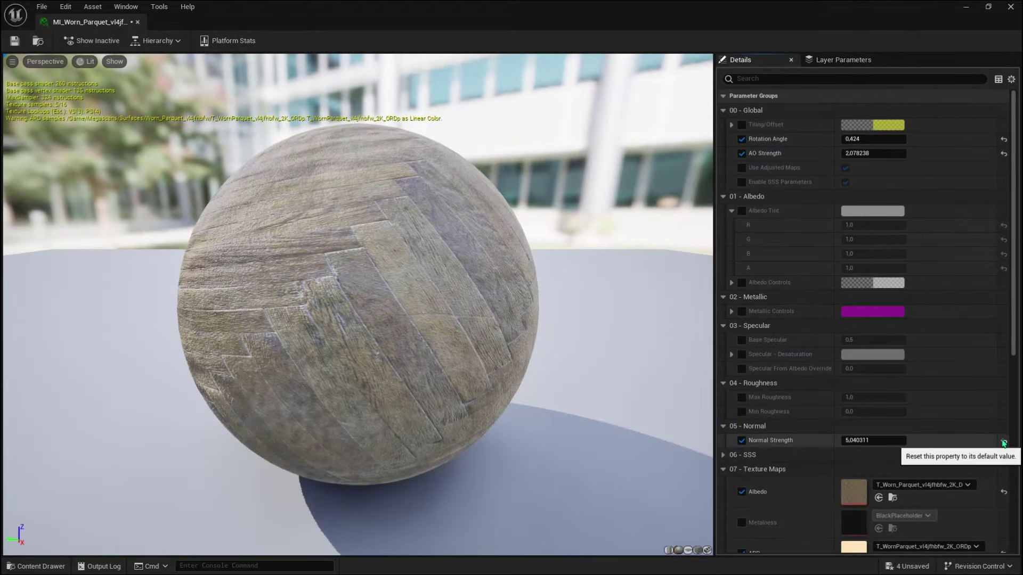
click(1004, 441)
click(968, 8)
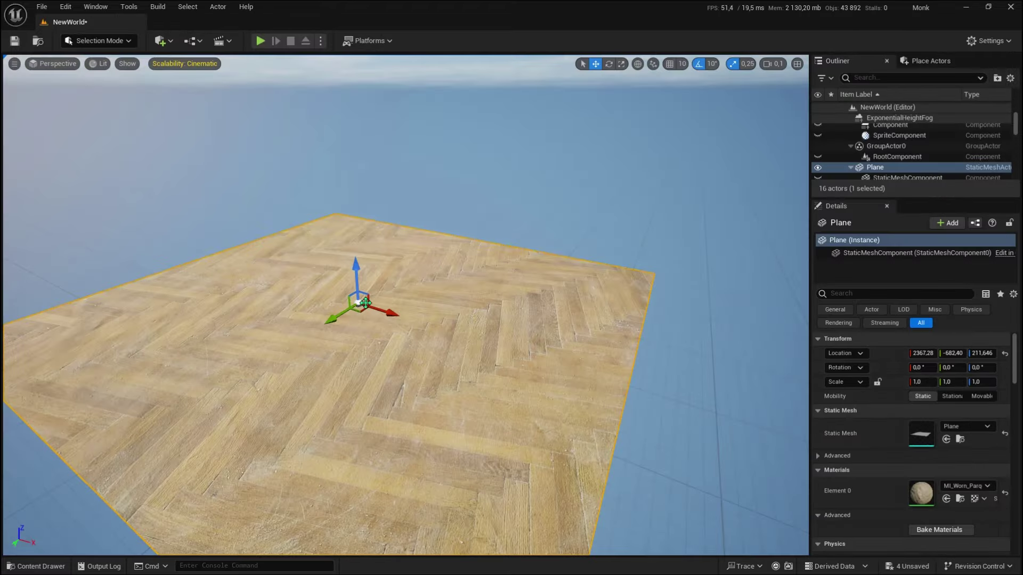
key(ctrl+space)
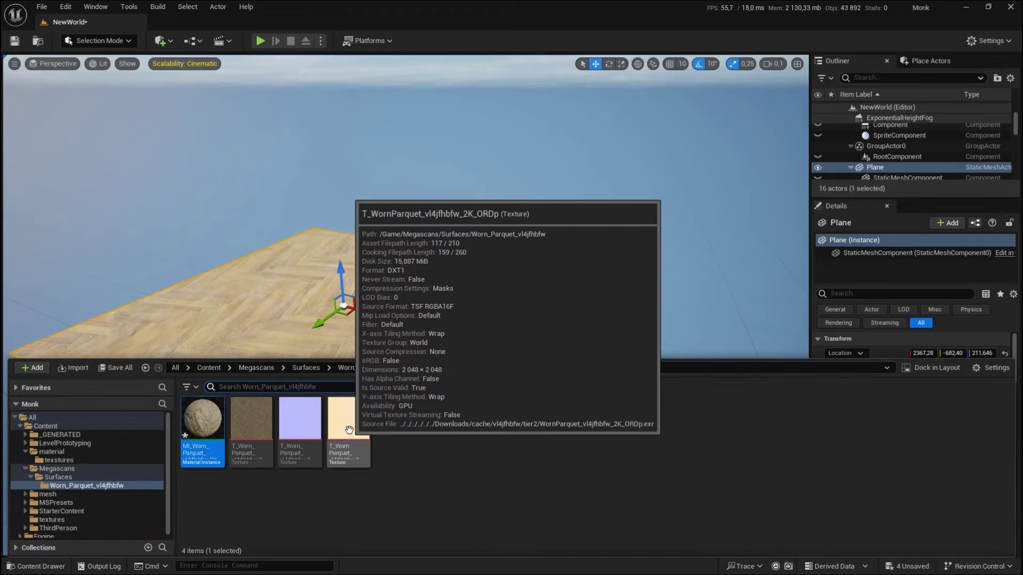
Open the T_WornParquet_vl4jfhbfw_2K_ORDp texture and zoom around it
double_click(343, 433)
scroll(441, 303, down, 5)
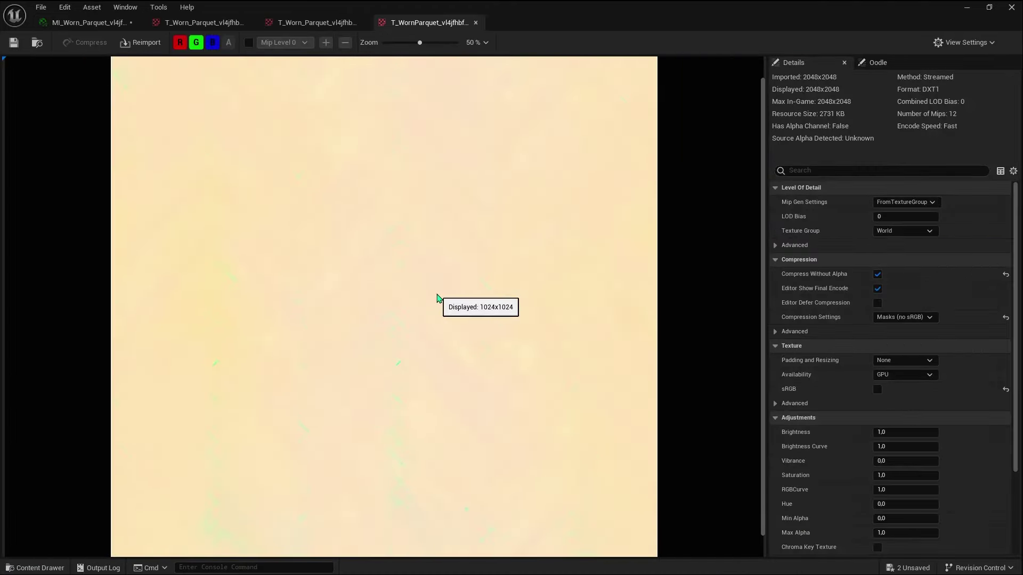
scroll(377, 200, up, 3)
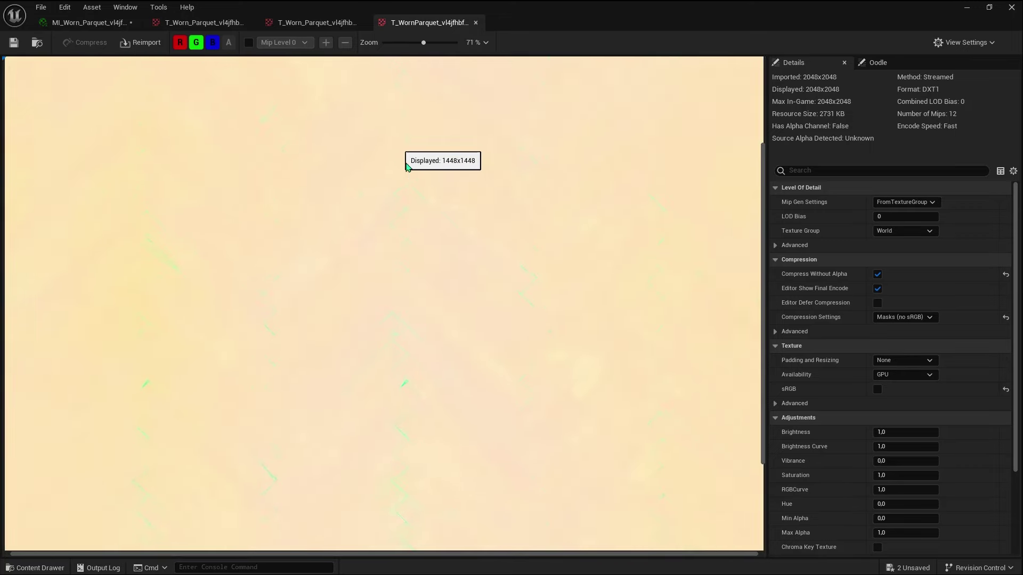
scroll(418, 271, down, 5)
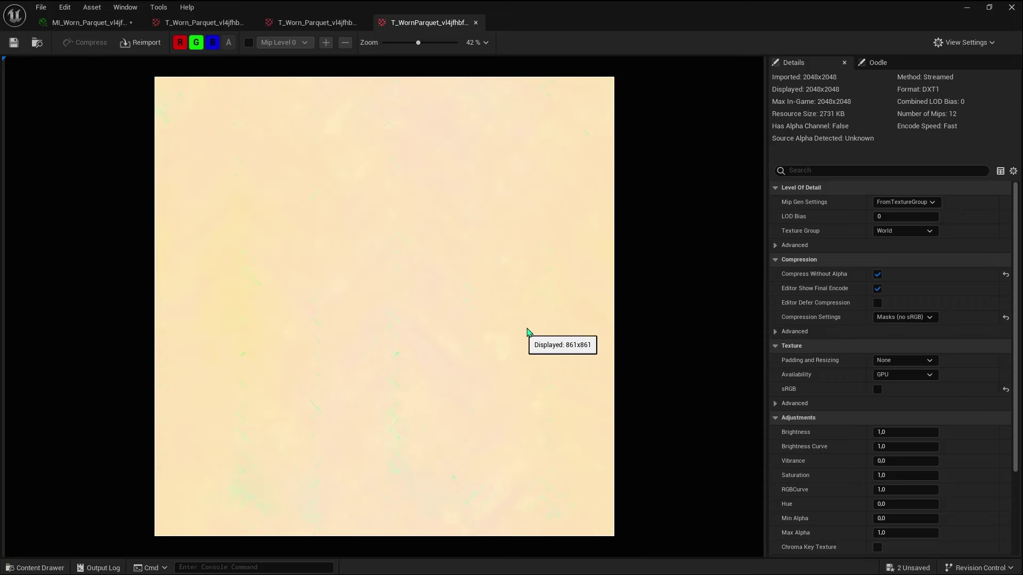
scroll(486, 314, up, 1)
scroll(470, 310, down, 1)
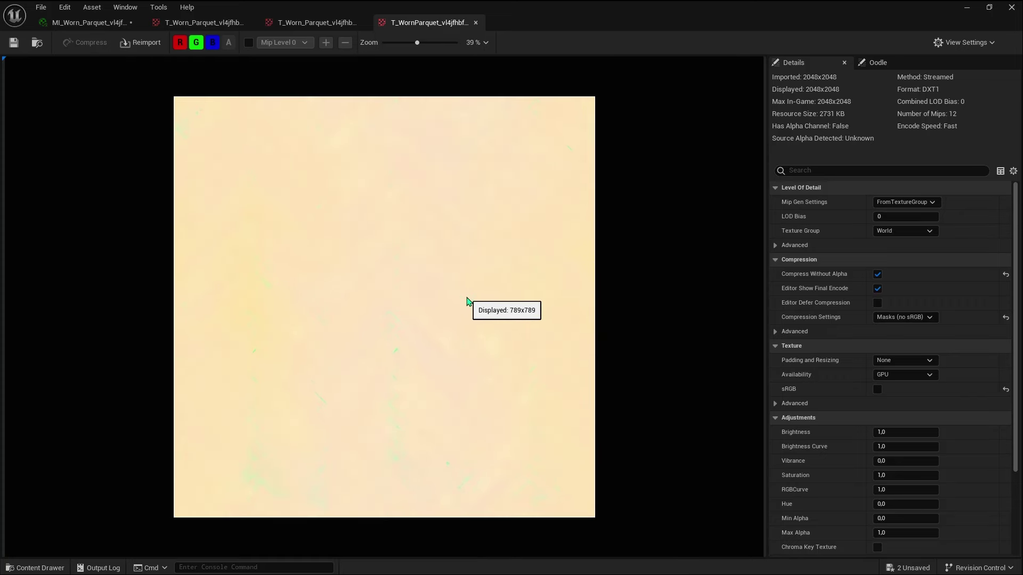
scroll(237, 289, up, 2)
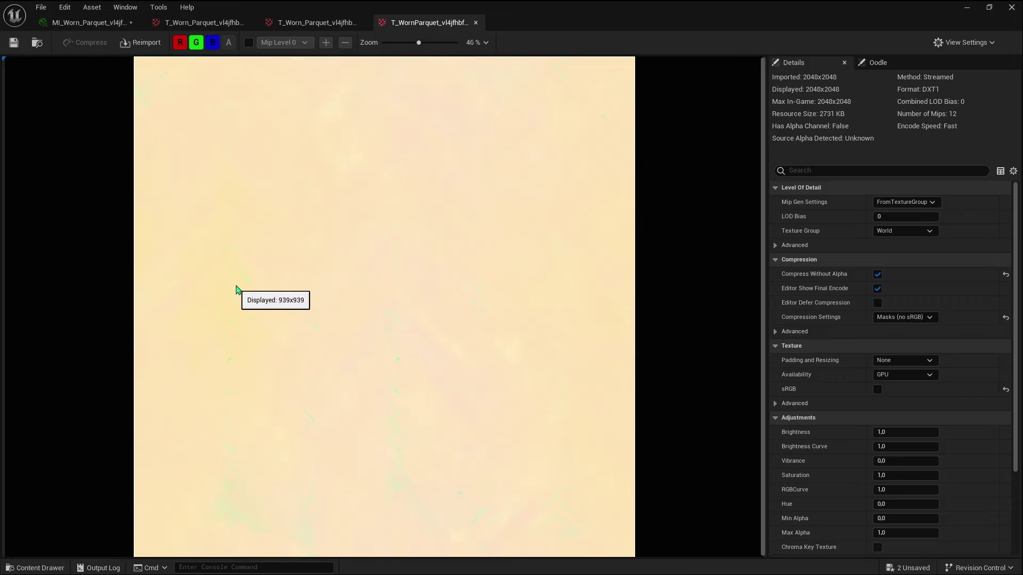
View only the texture's red channel by hiding green and blue
click(196, 43)
click(213, 43)
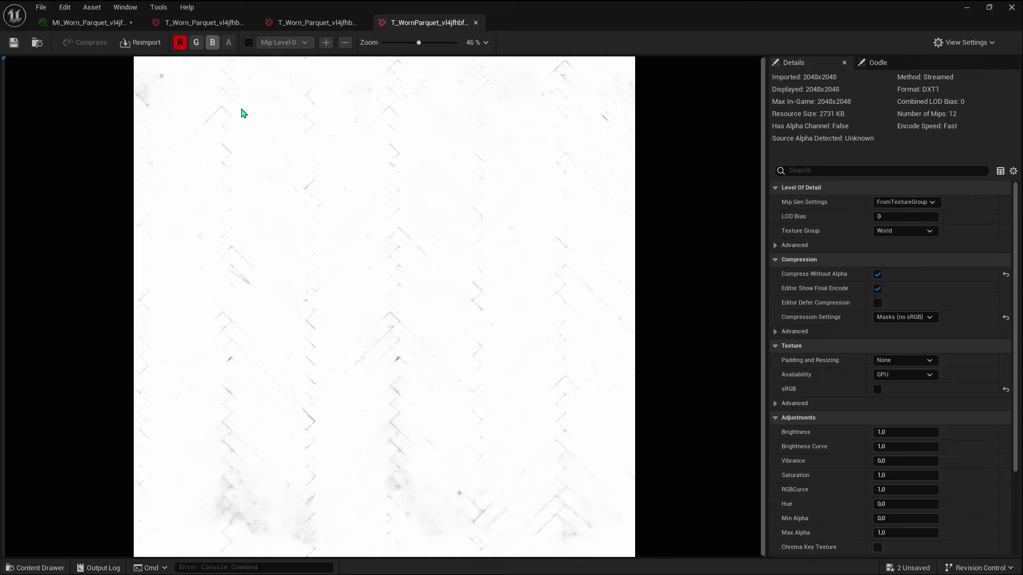
scroll(354, 313, down, 1)
scroll(388, 195, up, 2)
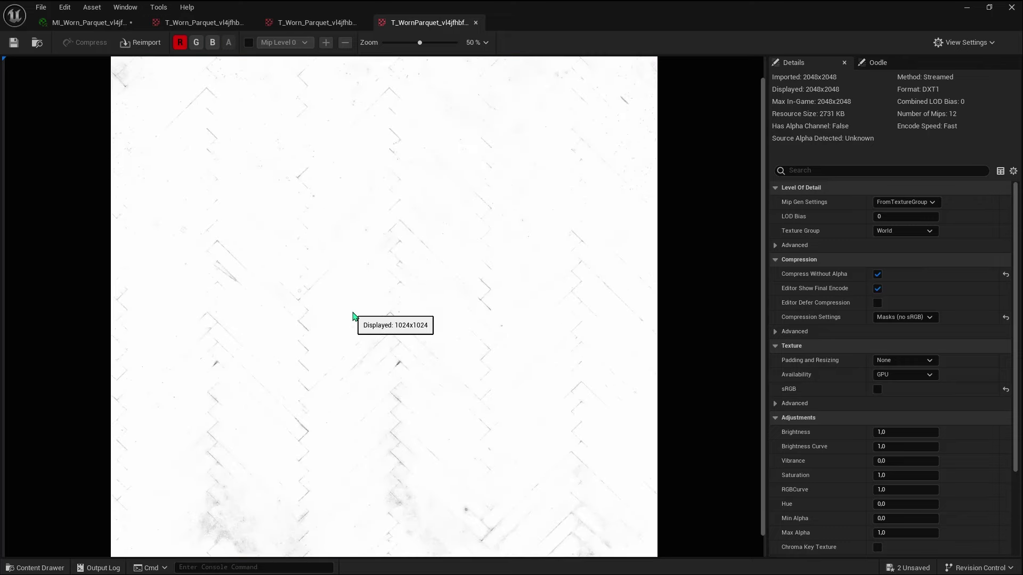
scroll(421, 328, up, 3)
scroll(424, 339, up, 2)
scroll(420, 331, up, 3)
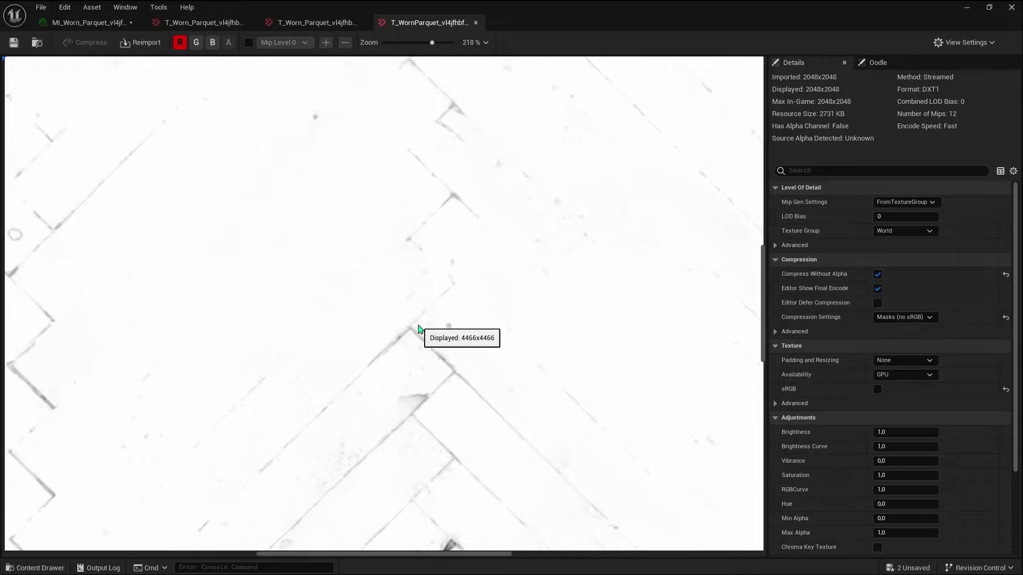
scroll(283, 265, down, 3)
scroll(374, 274, down, 2)
scroll(418, 285, up, 1)
scroll(410, 298, down, 3)
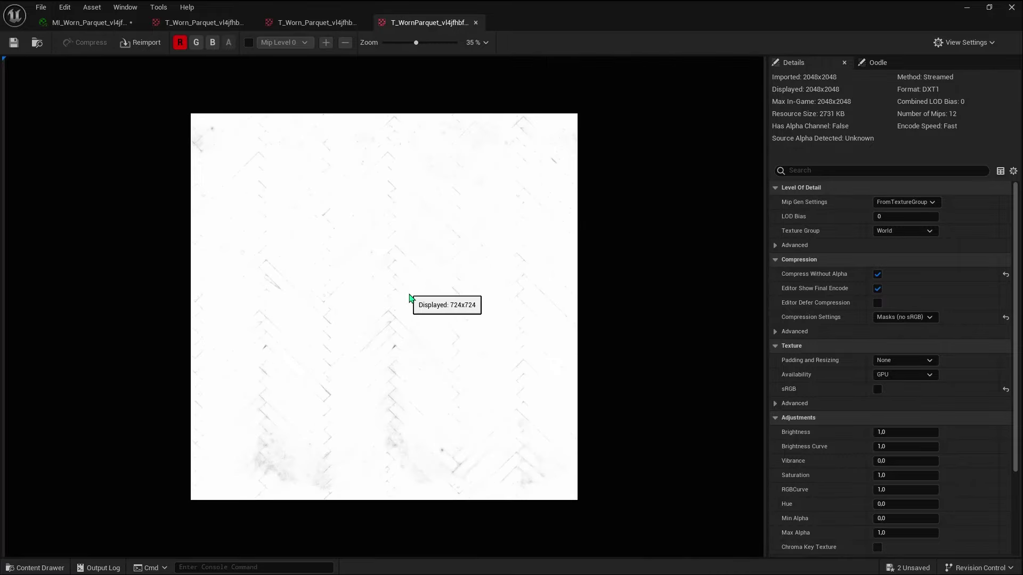
scroll(409, 298, up, 1)
Switch the texture view to the green channel alone
click(180, 42)
click(196, 42)
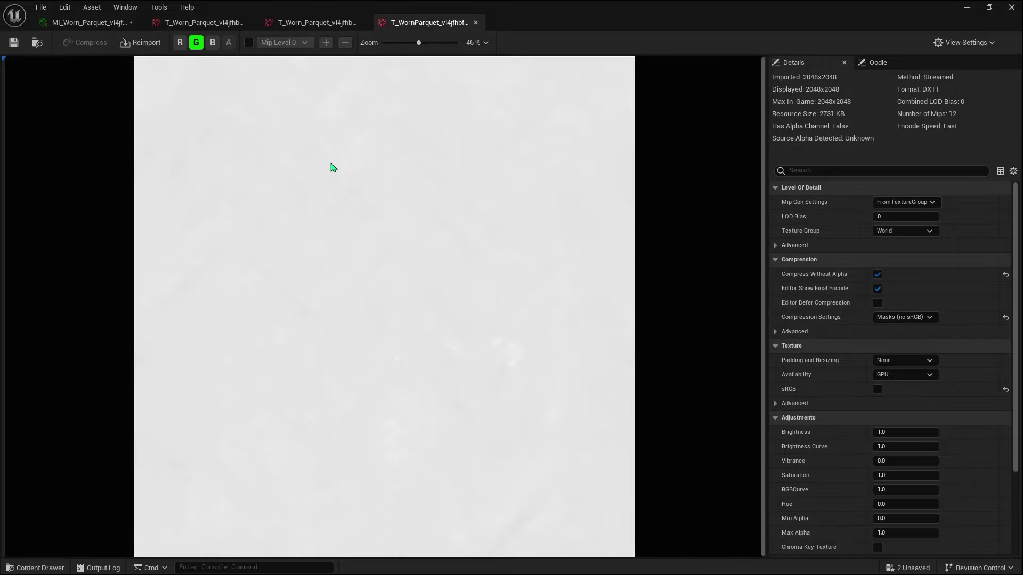
scroll(422, 308, up, 4)
scroll(434, 304, up, 2)
scroll(454, 226, up, 2)
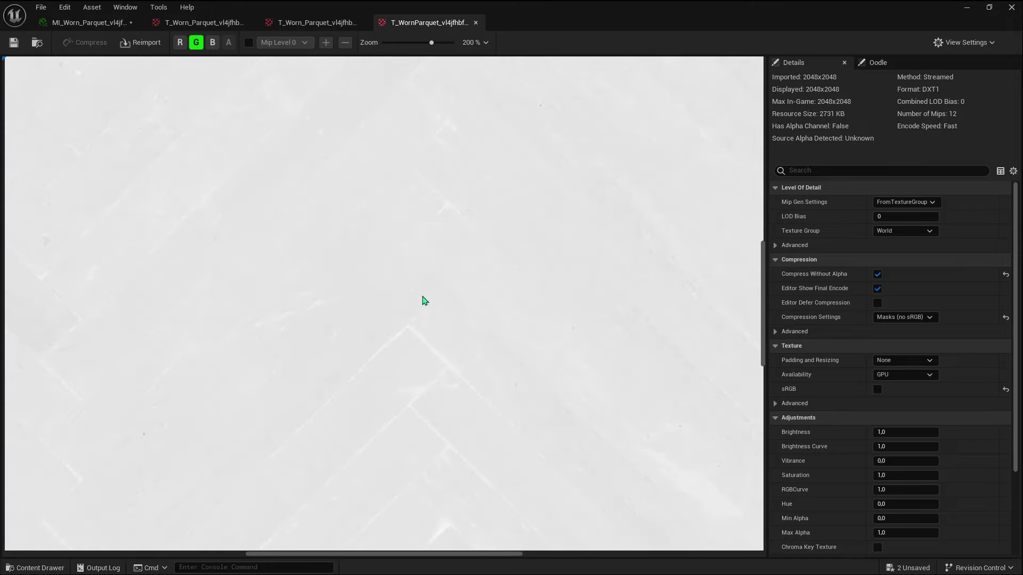
scroll(426, 304, down, 2)
scroll(432, 285, down, 1)
scroll(425, 287, down, 2)
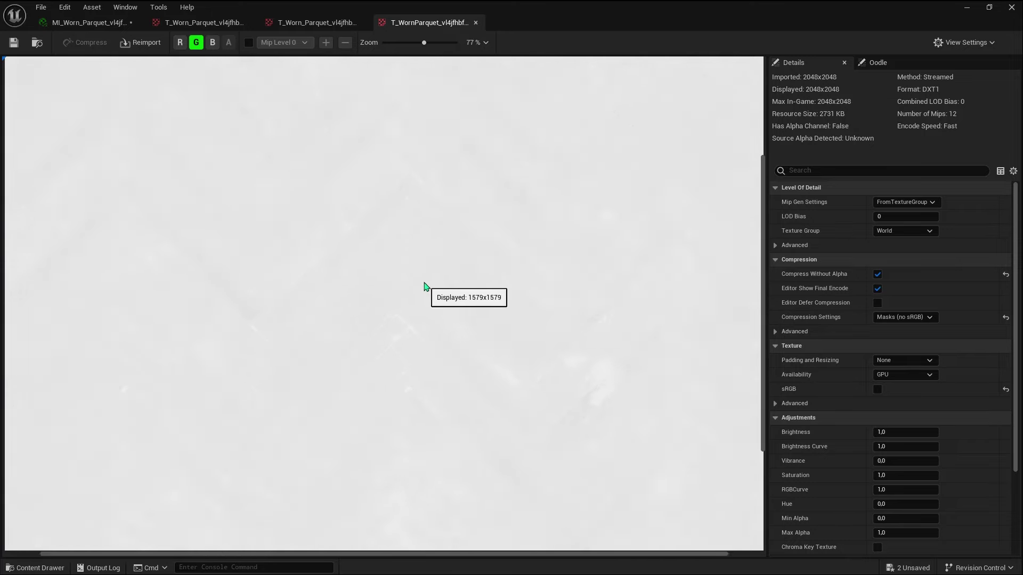
scroll(425, 286, down, 2)
scroll(294, 111, up, 1)
Switch to the blue channel alone and inspect it
click(211, 44)
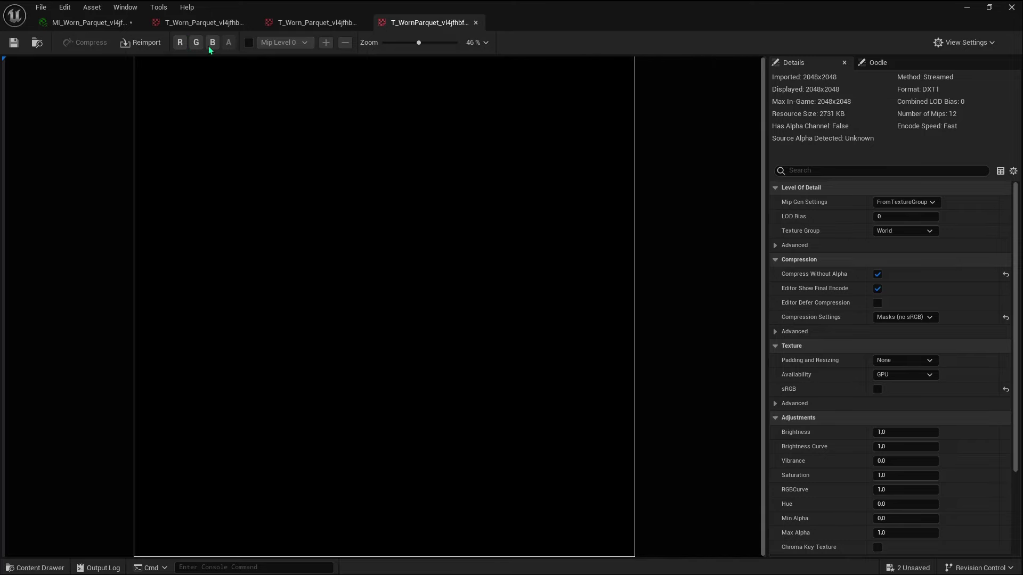
scroll(412, 322, up, 3)
scroll(506, 306, up, 2)
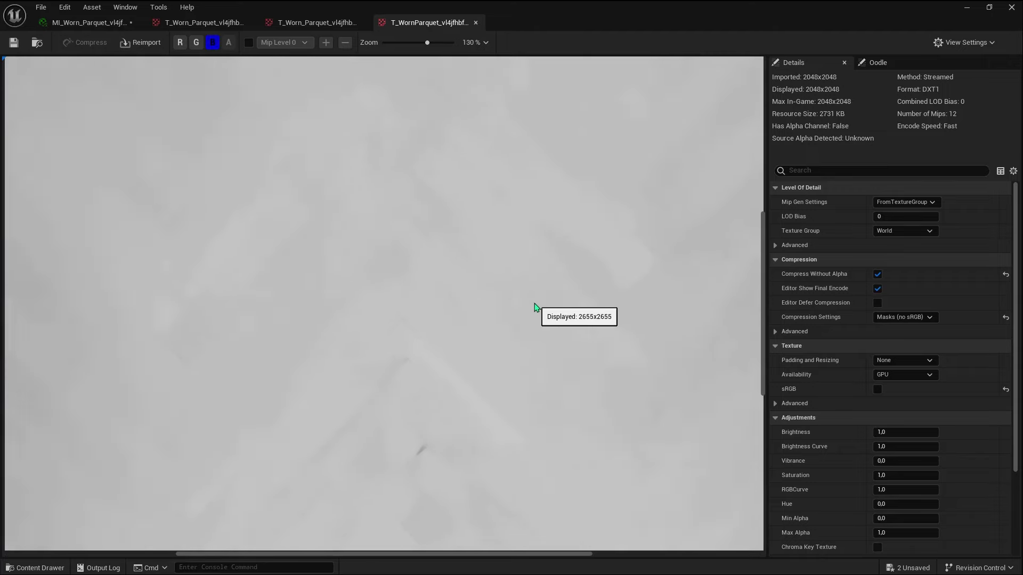
scroll(486, 271, down, 2)
scroll(483, 269, down, 3)
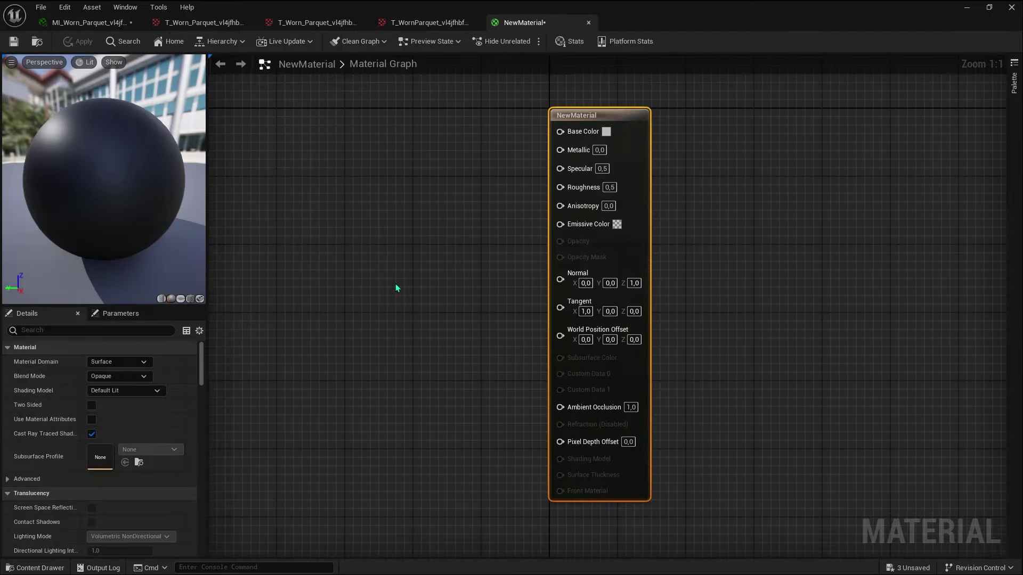
scroll(427, 256, down, 4)
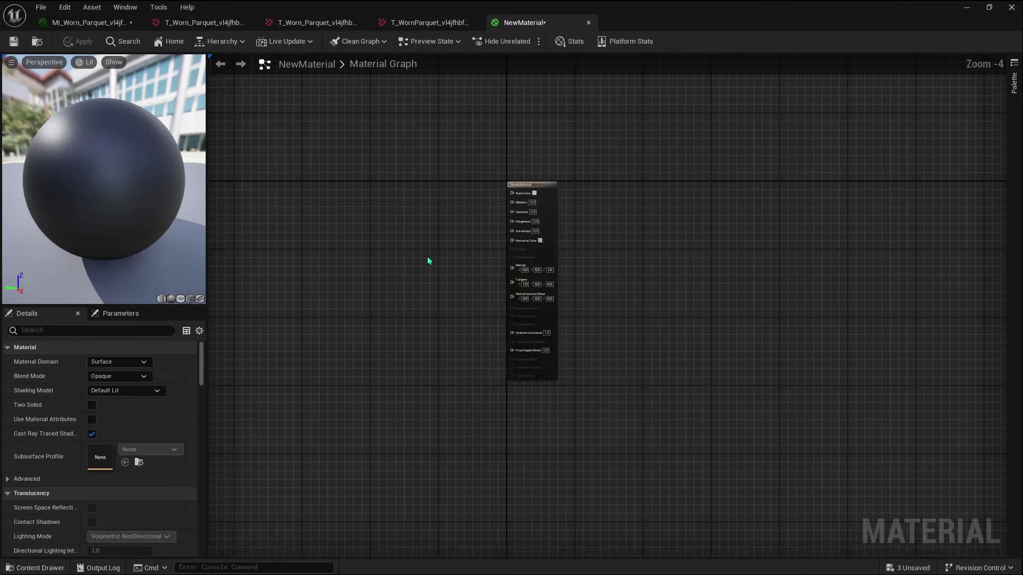
Drag the three Worn_Parquet textures from the Content Drawer into NewMaterial's graph
key(ctrl+space)
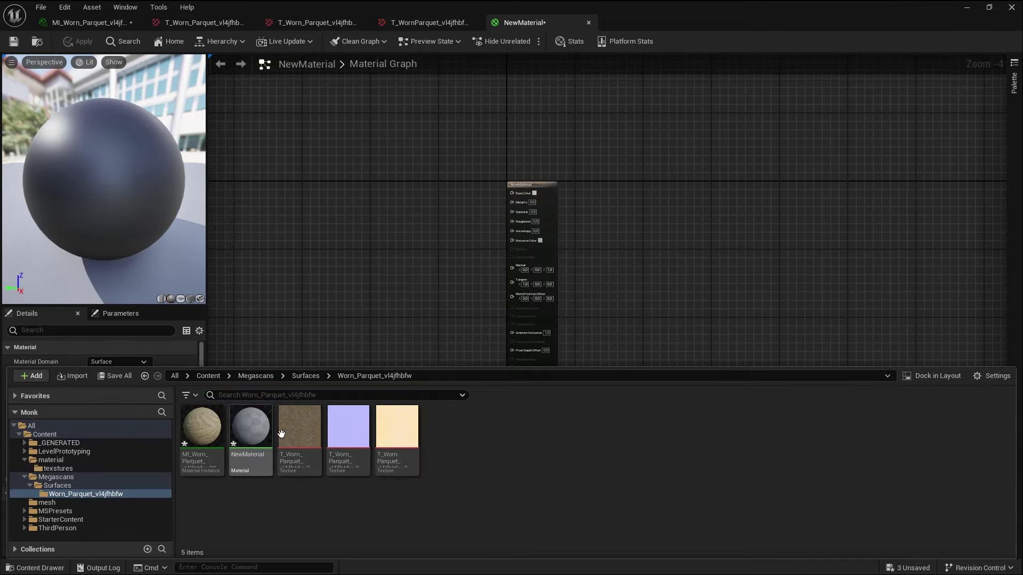
shift+click(296, 426)
click(371, 465)
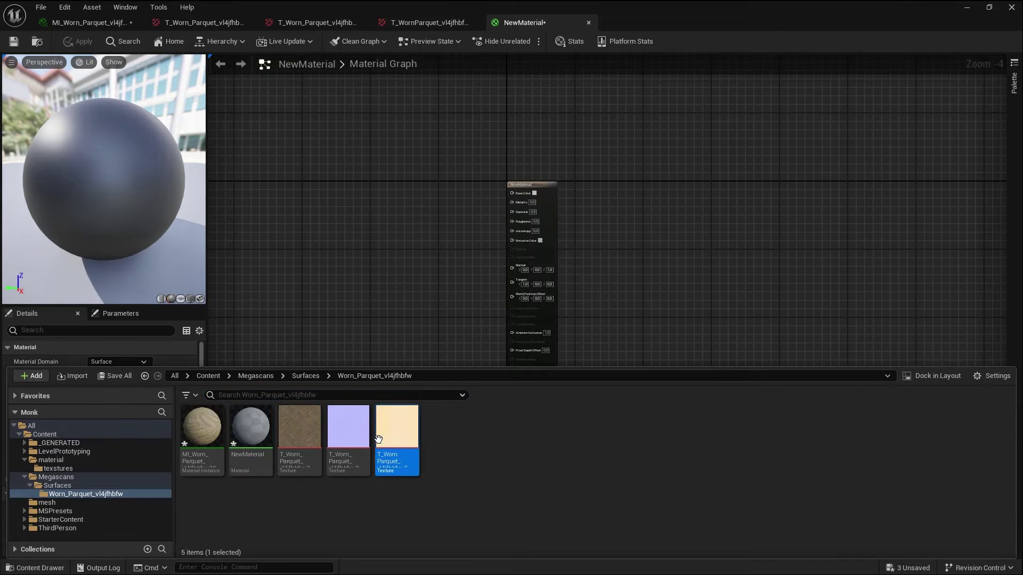
shift+click(349, 426)
shift+click(300, 427)
drag(300, 426, 345, 233)
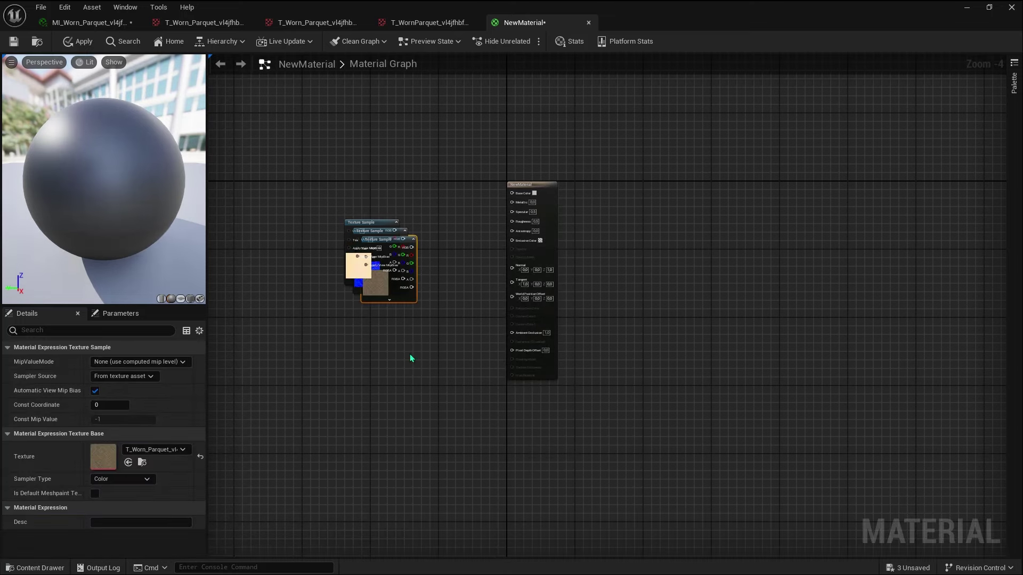
Wire the colour texture's RGB to Base Color and the normal map's RGB to Normal
scroll(414, 242, up, 2)
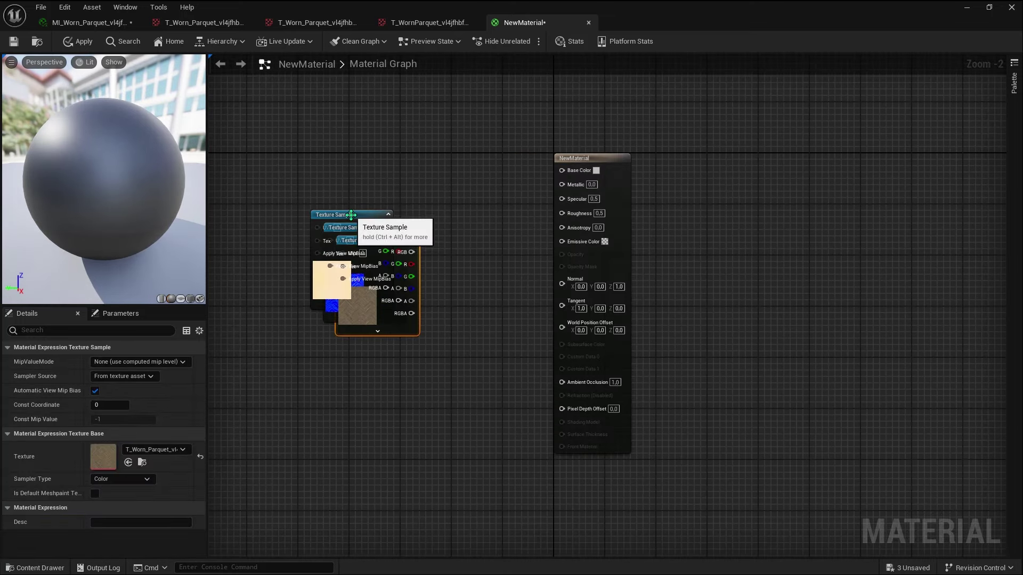
mouse_move(350, 209)
mouse_down()
mouse_move(309, 255)
mouse_move(339, 392)
mouse_up()
mouse_move(391, 244)
mouse_down()
mouse_move(328, 104)
mouse_move(564, 175)
mouse_up()
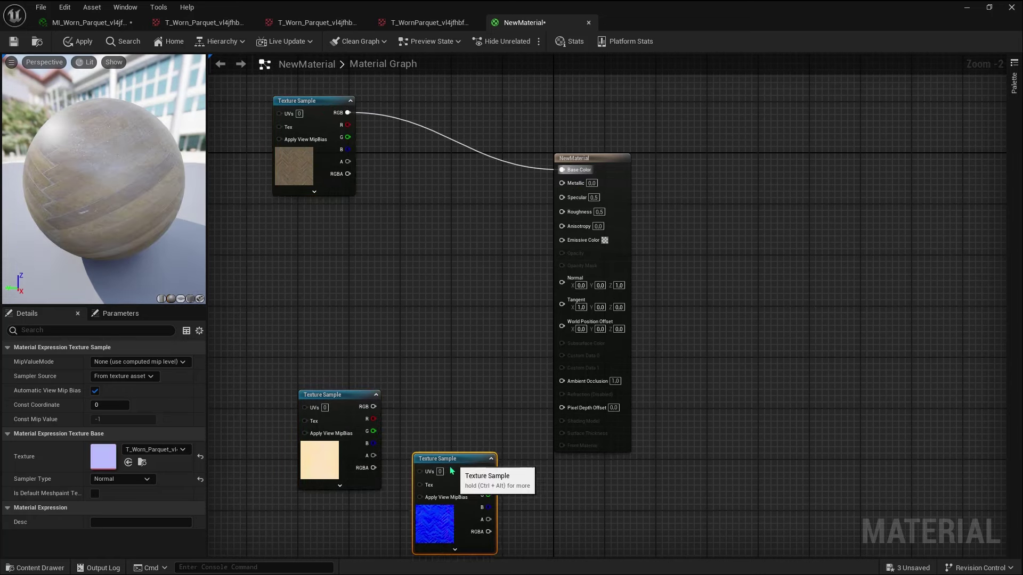
mouse_move(366, 224)
mouse_down()
mouse_move(443, 462)
mouse_move(508, 421)
mouse_move(562, 277)
mouse_up()
drag(330, 395, 355, 238)
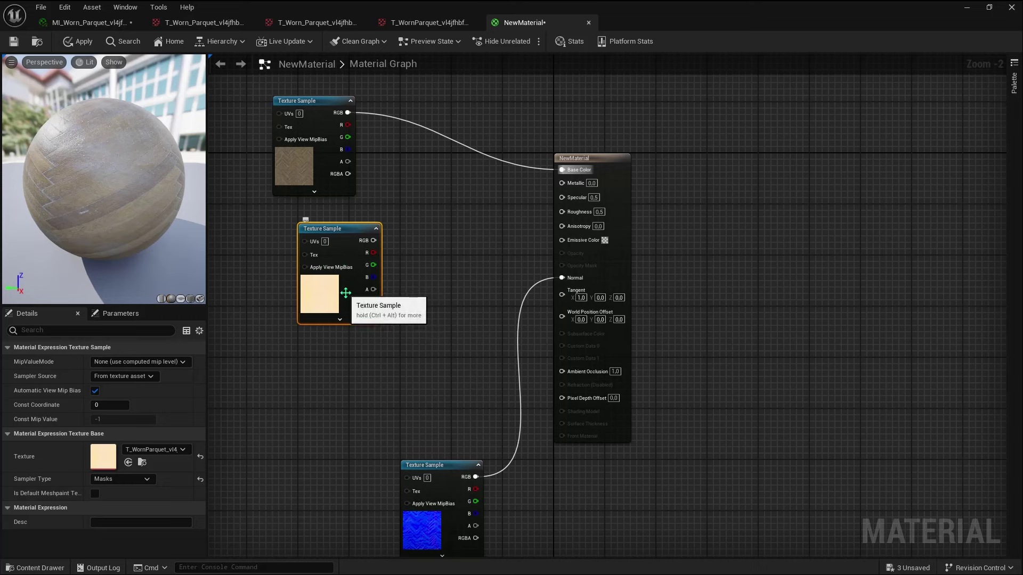
Connect the mask texture's G channel to Roughness, temporarily unlinking Base Color to check the preview
drag(377, 266, 503, 271)
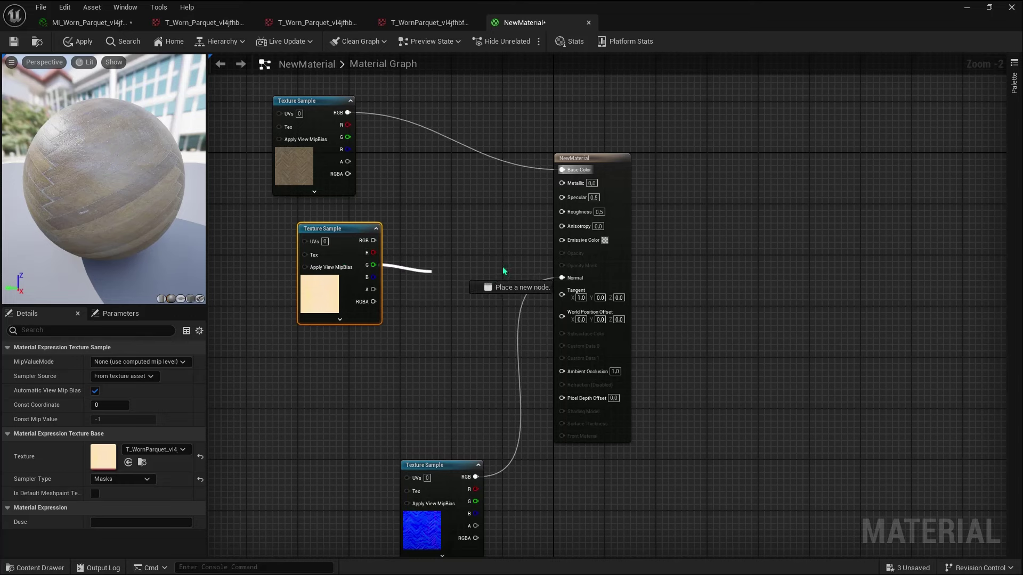
drag(553, 211, 561, 212)
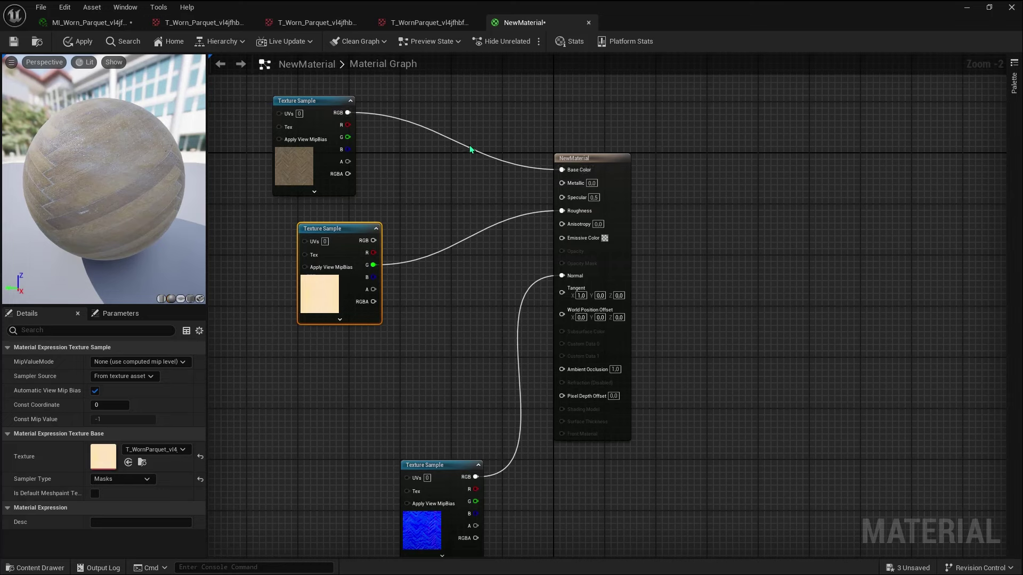
alt+click(468, 145)
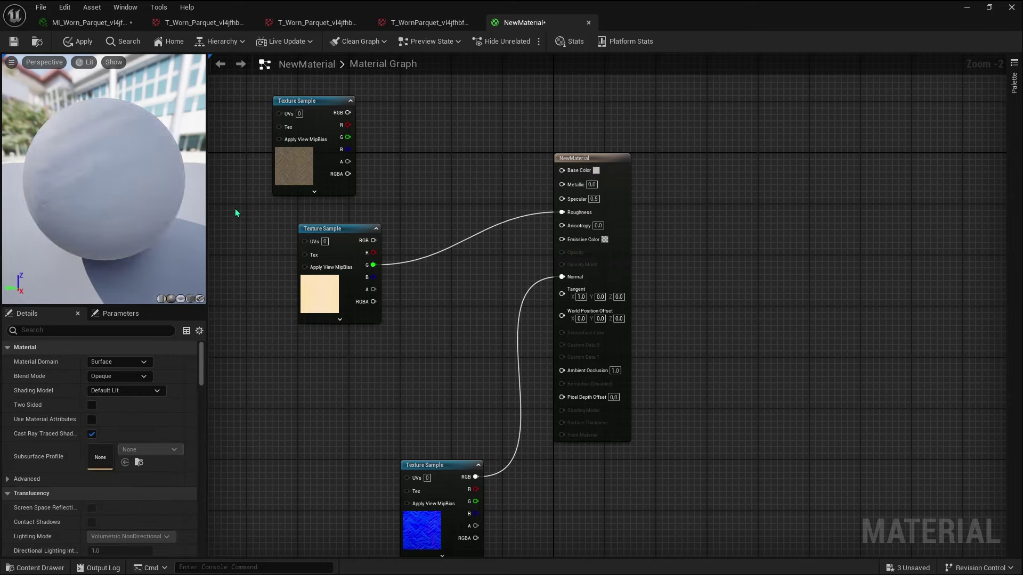
drag(160, 202, 96, 208)
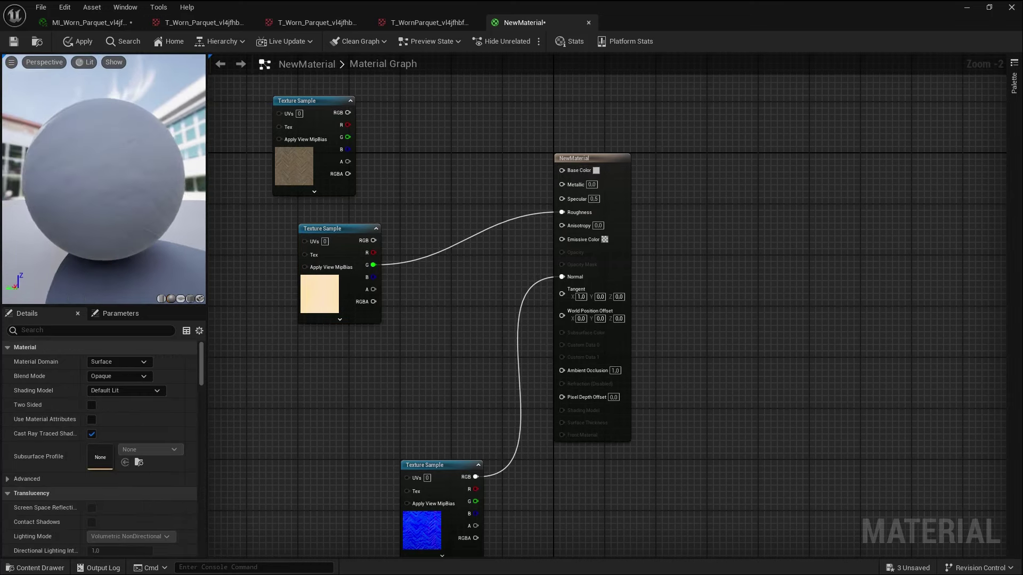
scroll(82, 161, up, 3)
scroll(68, 144, up, 3)
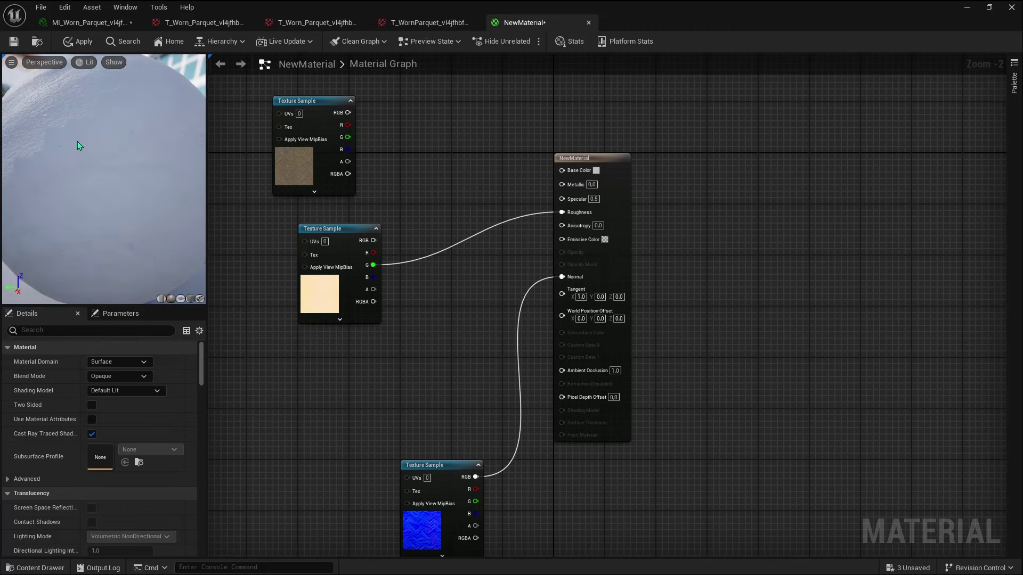
scroll(78, 142, down, 3)
scroll(78, 142, down, 2)
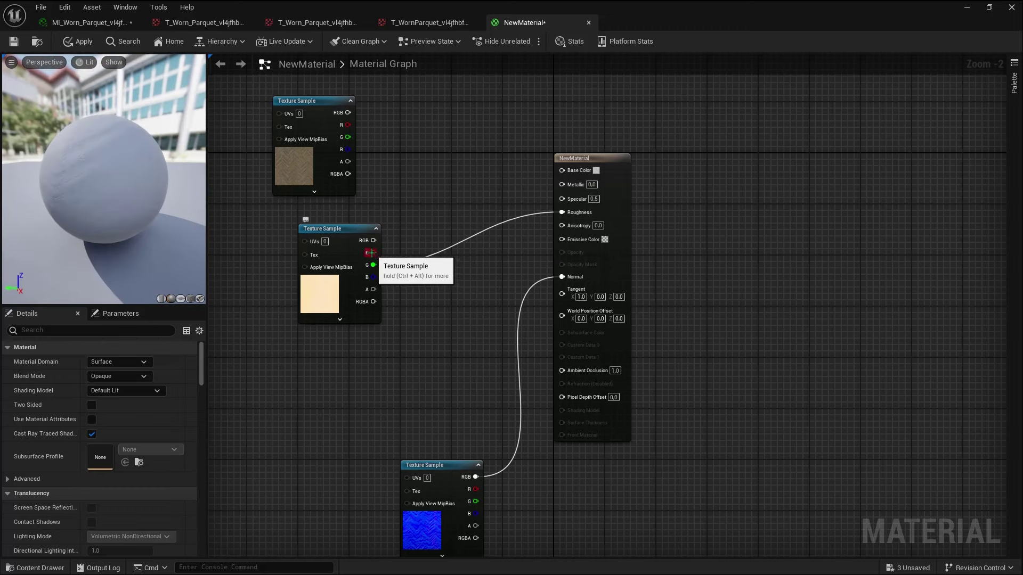
Connect the mask's R channel to Ambient Occlusion, relink Base Color, then view the glass-dome showcase
drag(561, 371, 560, 371)
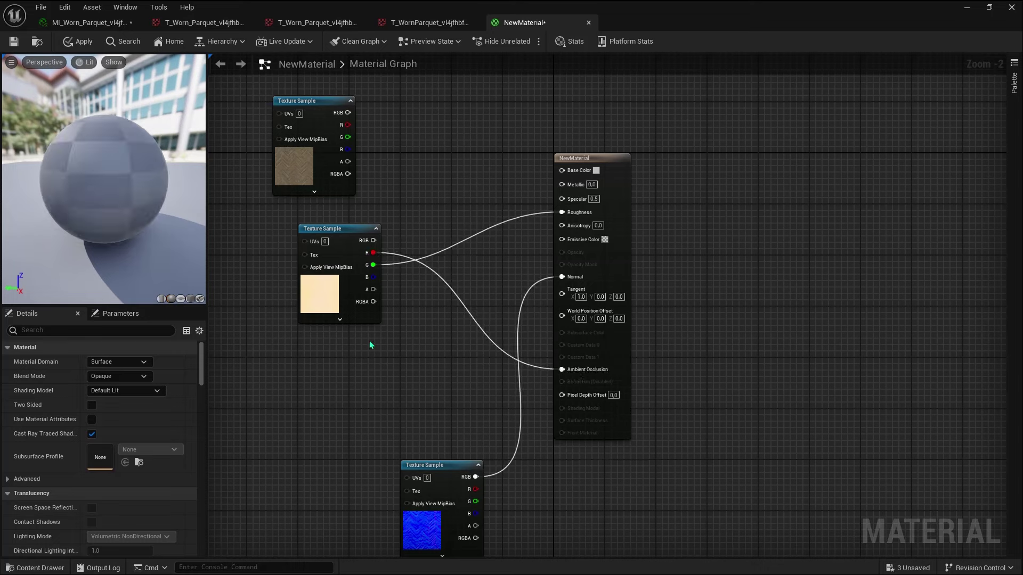
scroll(82, 153, up, 3)
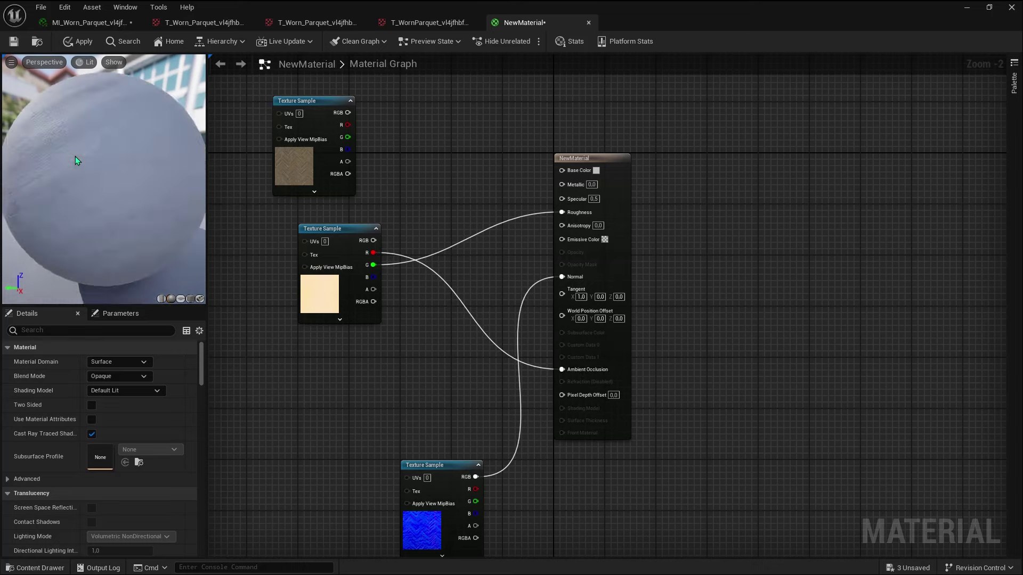
scroll(75, 156, down, 3)
scroll(75, 158, up, 3)
drag(75, 158, 97, 182)
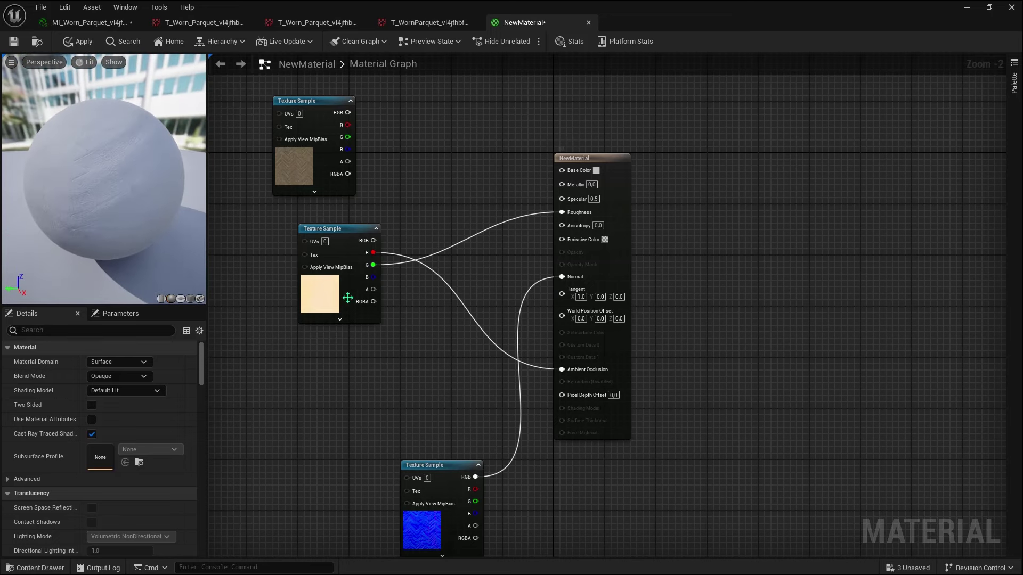
drag(348, 112, 557, 172)
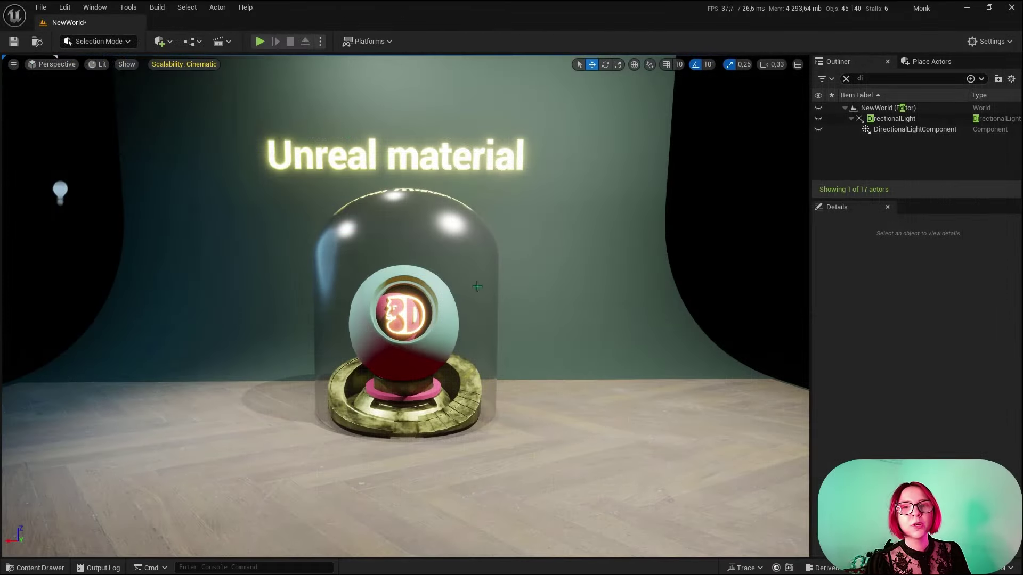
alt+drag(528, 357, 469, 357)
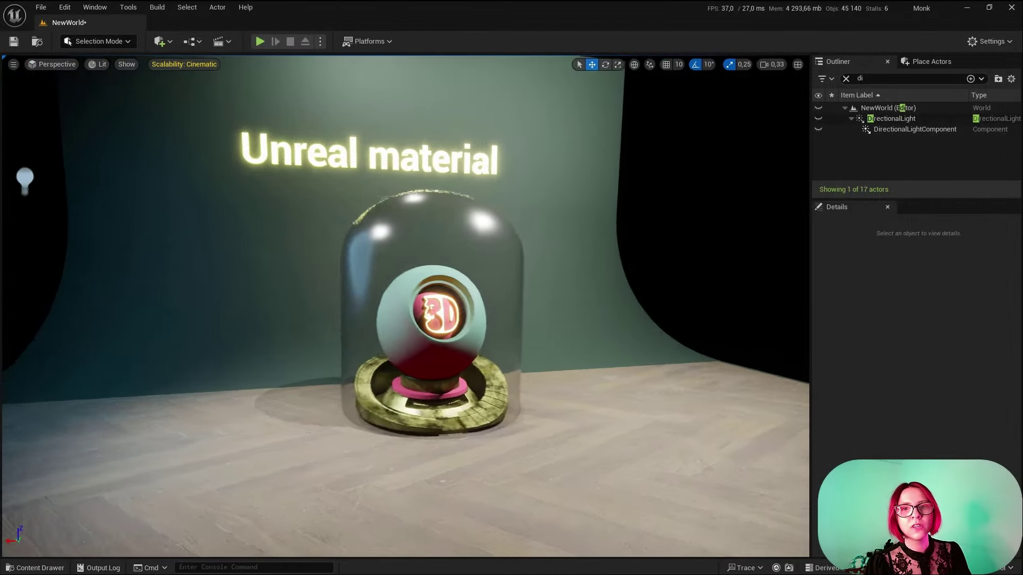